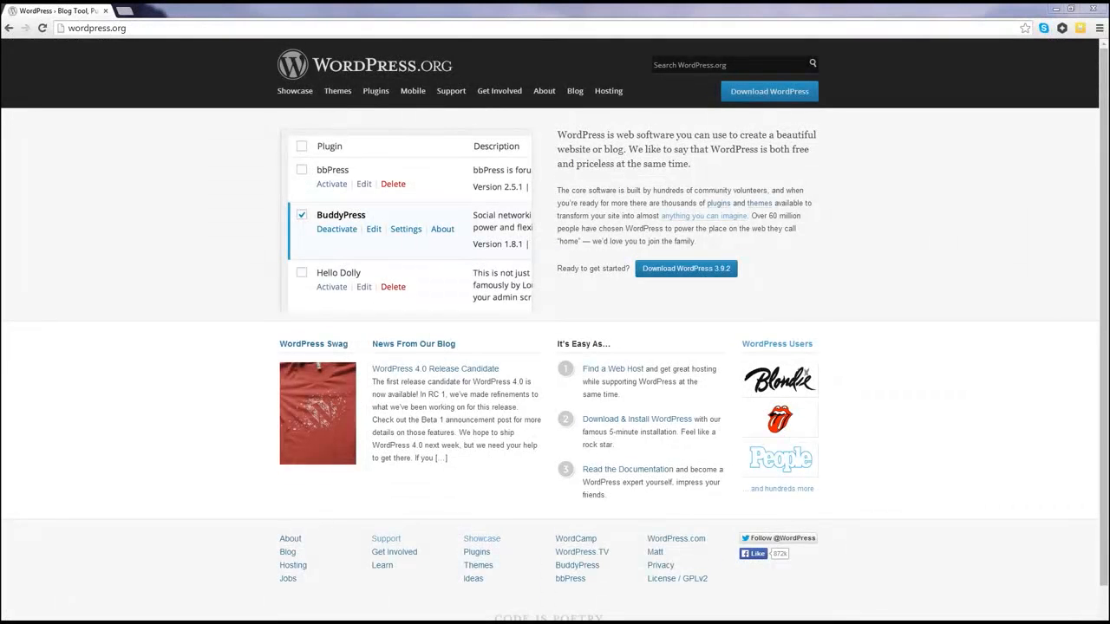
# Step: Google 'books about websites' in a new tab, skim the results, then return to the WordPress.org tab
pyautogui.click(125, 12)
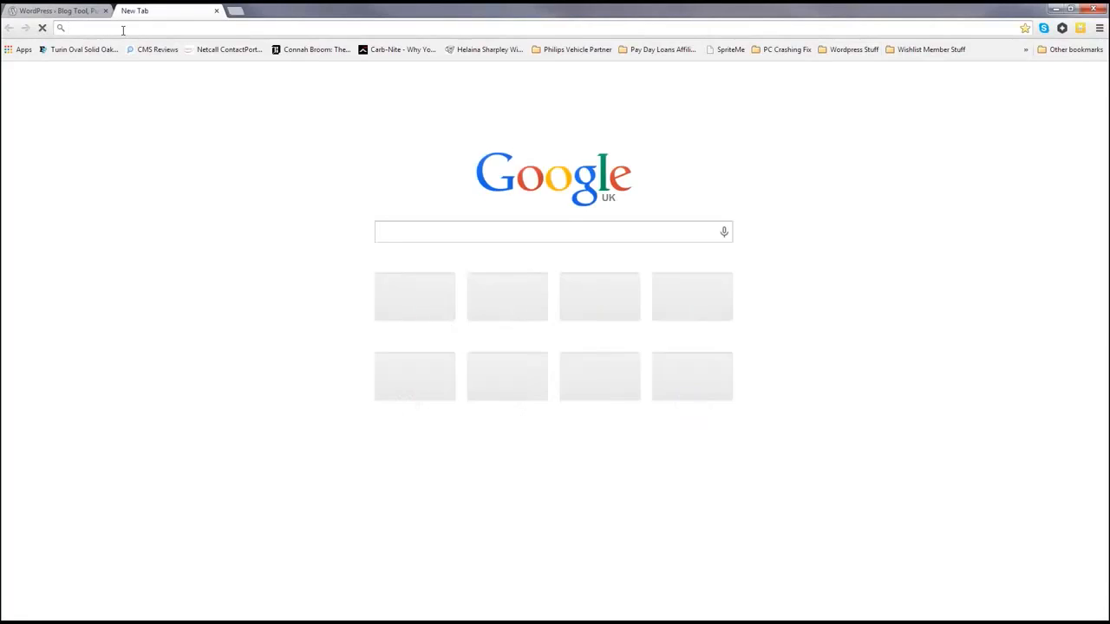
pyautogui.write('books about websites')
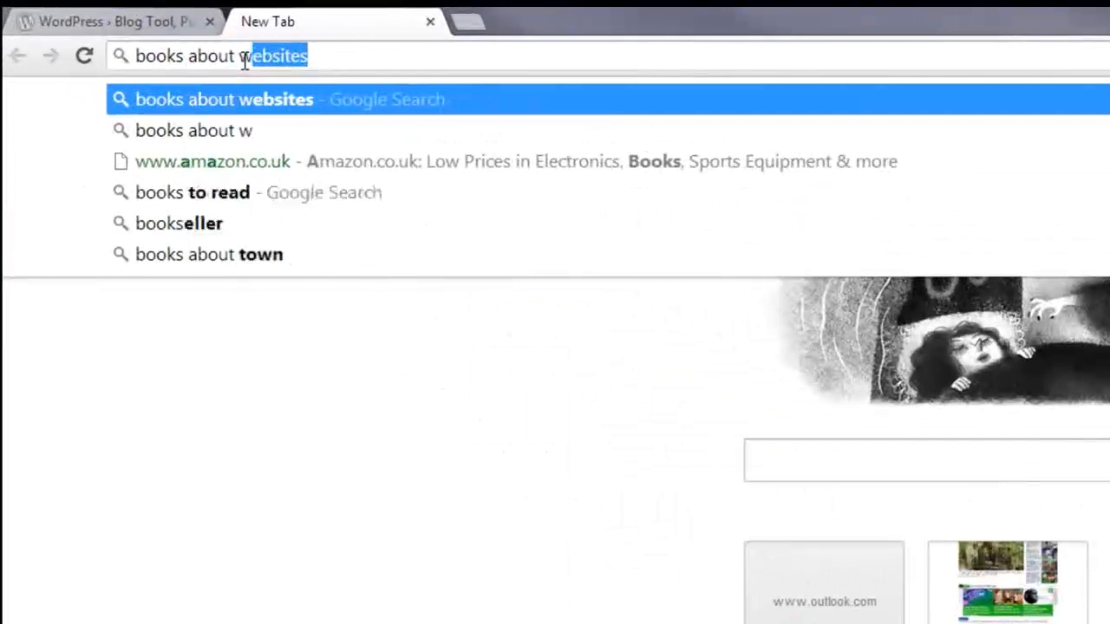
pyautogui.press('Return')
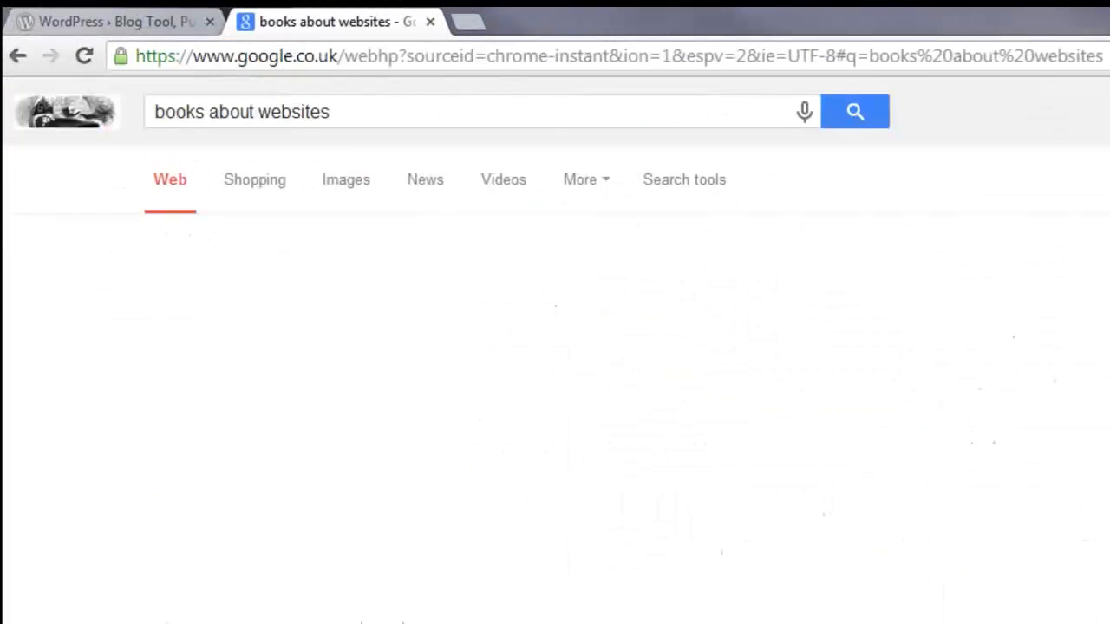
pyautogui.scroll(-4, 555, 347)
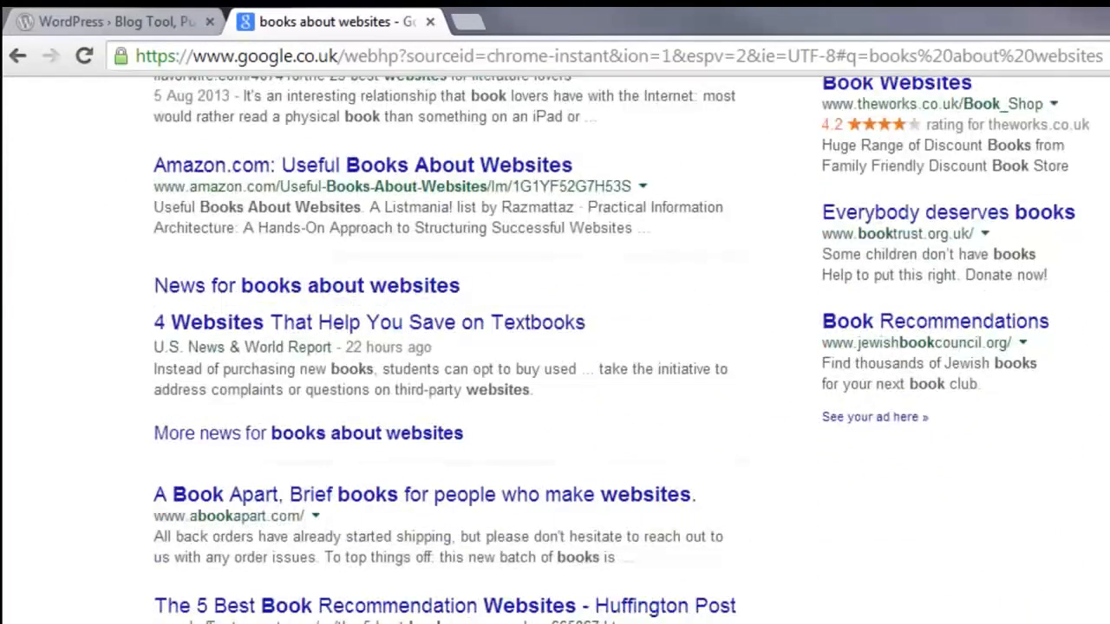
pyautogui.scroll(-2, 555, 347)
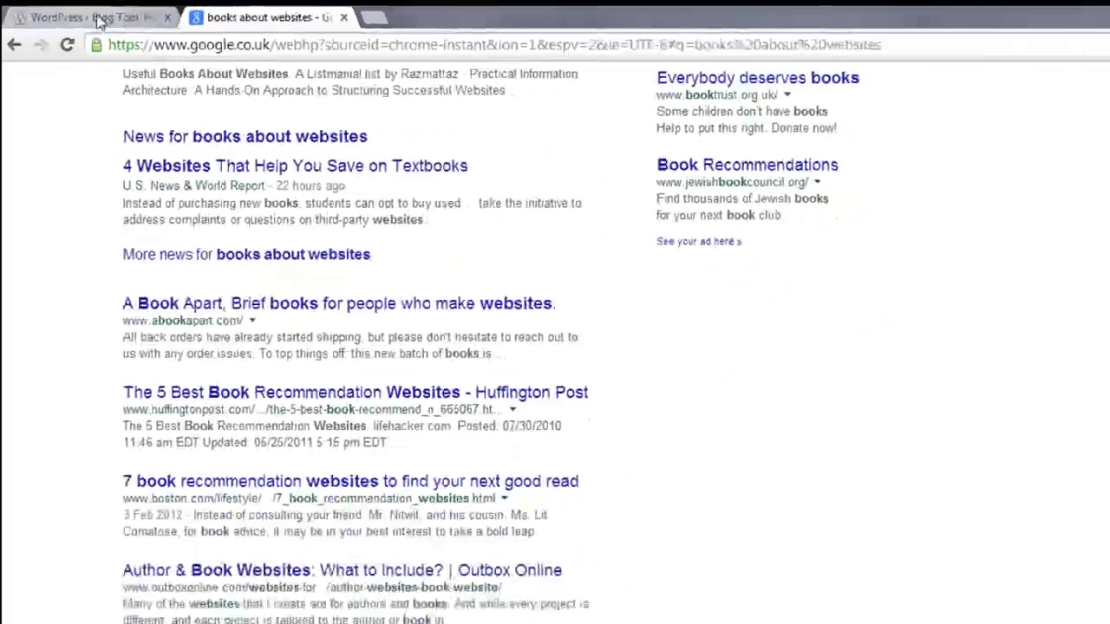
pyautogui.click(100, 17)
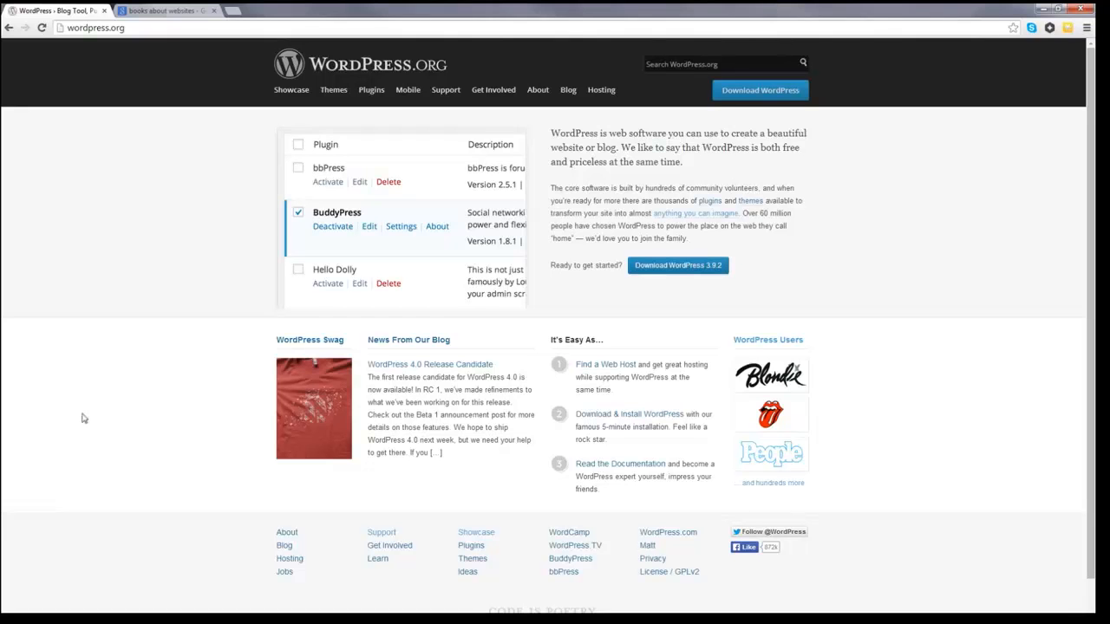
pyautogui.click(1059, 8)
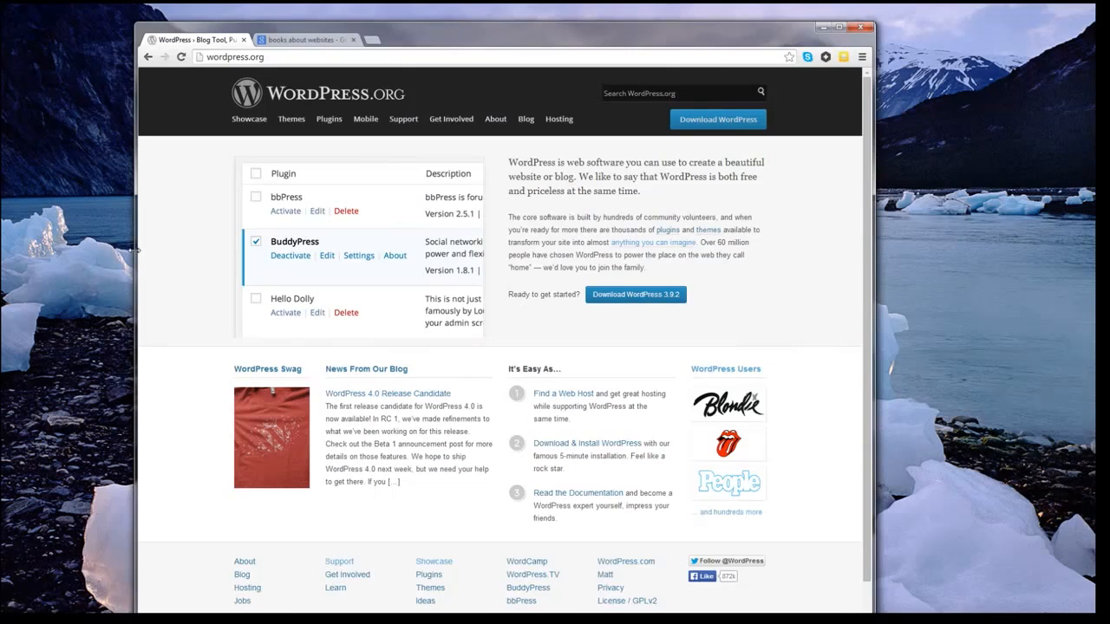
pyautogui.moveTo(134, 250); pyautogui.dragTo(509, 236)
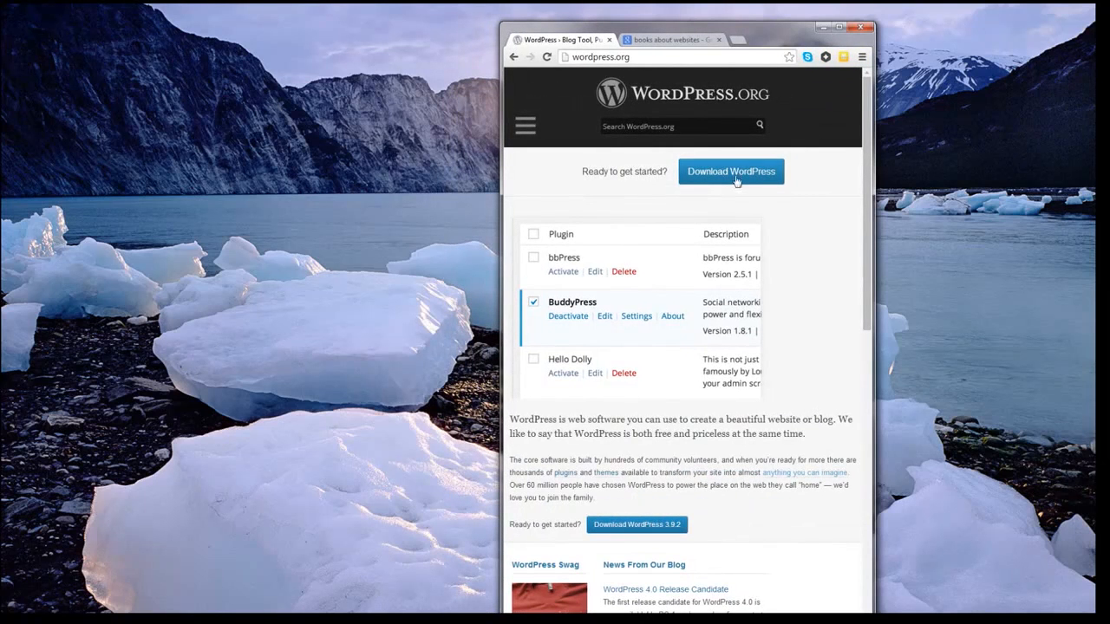
pyautogui.click(839, 28)
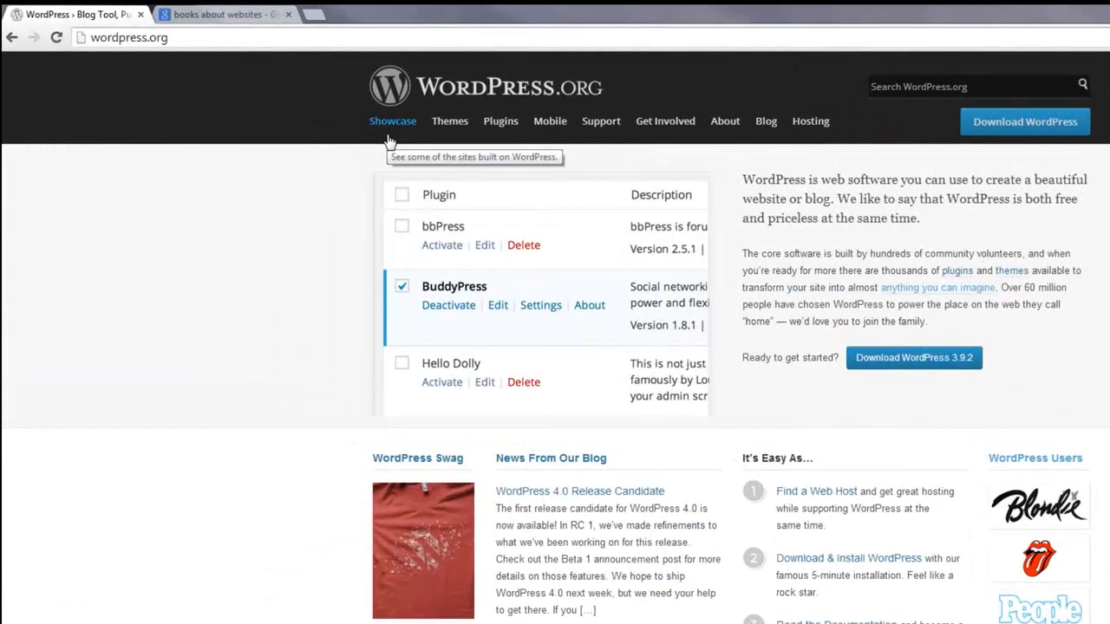
# Step: Browse the WordPress Showcase's Celebrities tag, scrolling through sites like Usain Bolt and Snoop Dogg
pyautogui.click(388, 122)
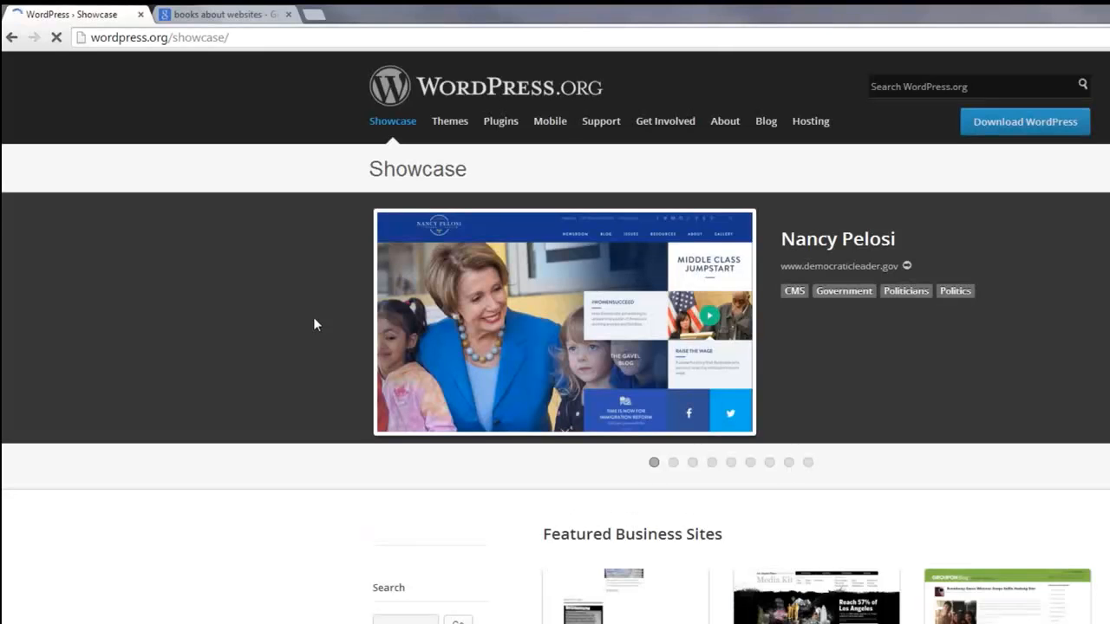
pyautogui.scroll(-2, 313, 321)
pyautogui.scroll(-2, 313, 323)
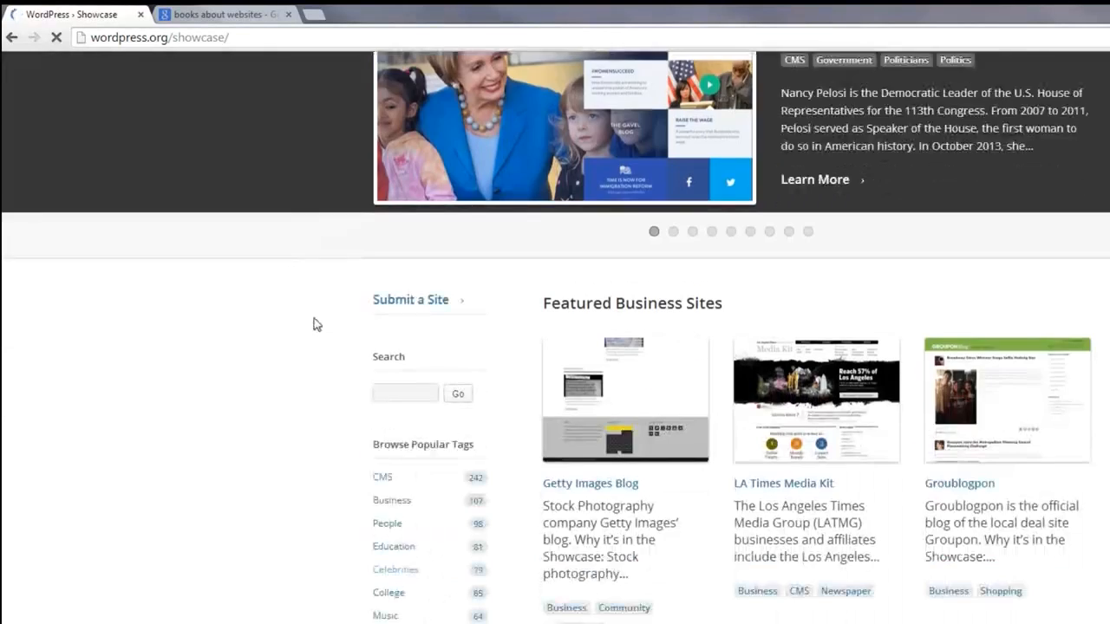
pyautogui.scroll(-1, 314, 323)
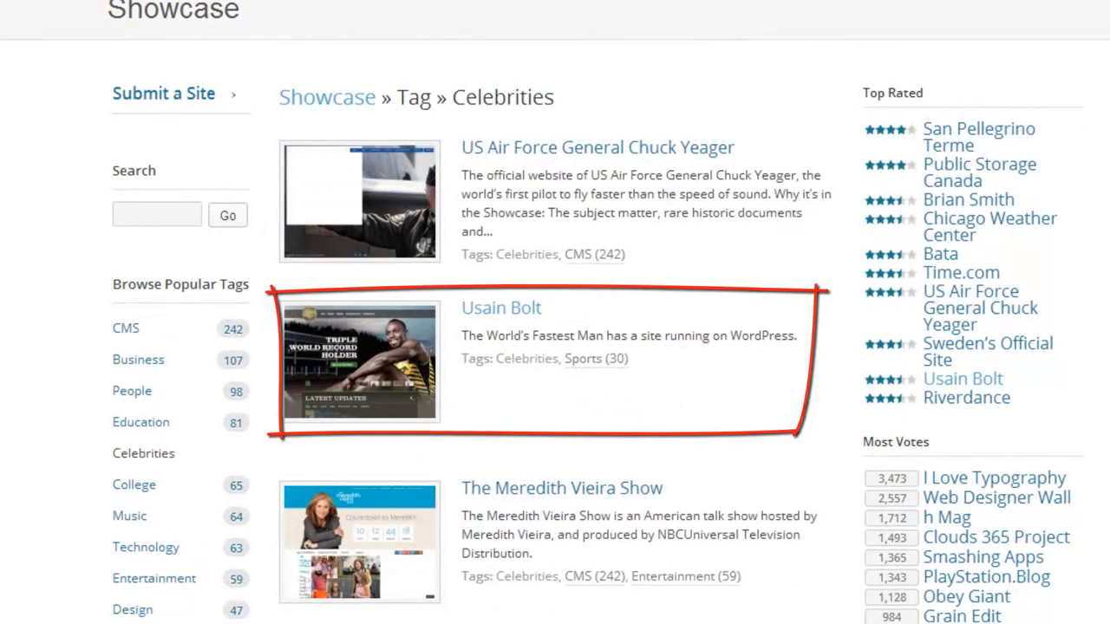
pyautogui.scroll(-2, 555, 346)
pyautogui.scroll(-3, 555, 347)
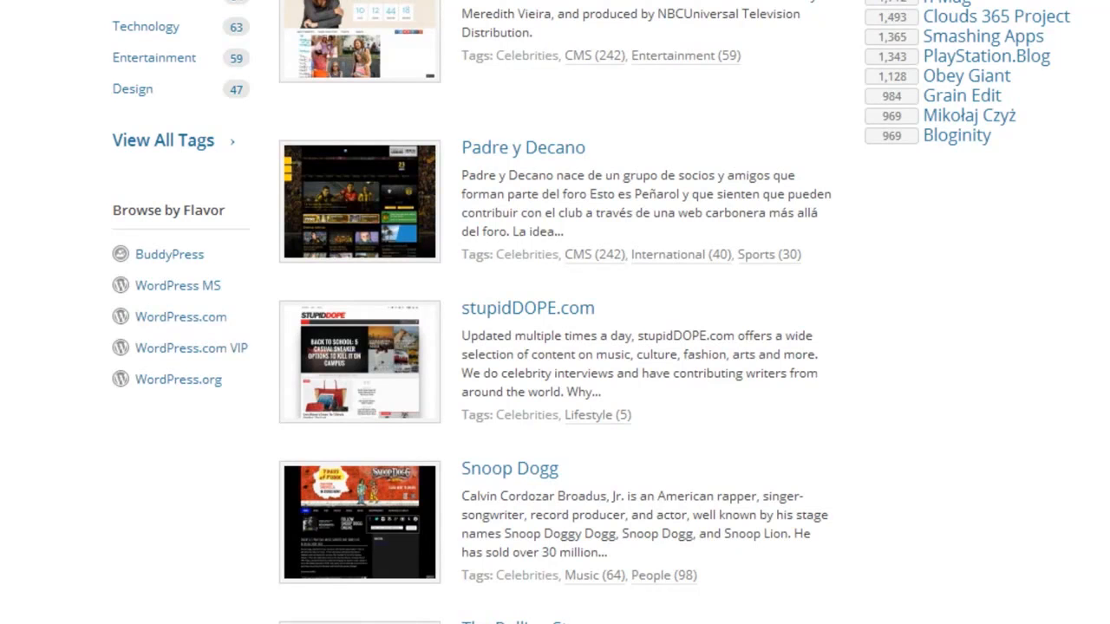
pyautogui.scroll(4, 555, 313)
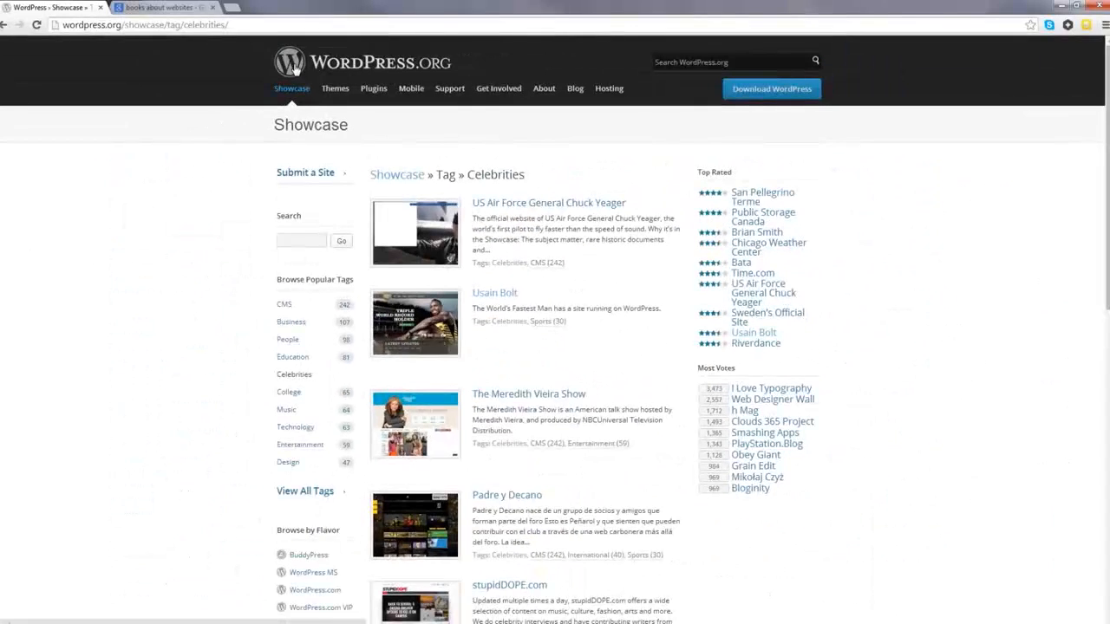
# Step: Return to the wordpress.org home page via the WordPress logo
pyautogui.click(295, 69)
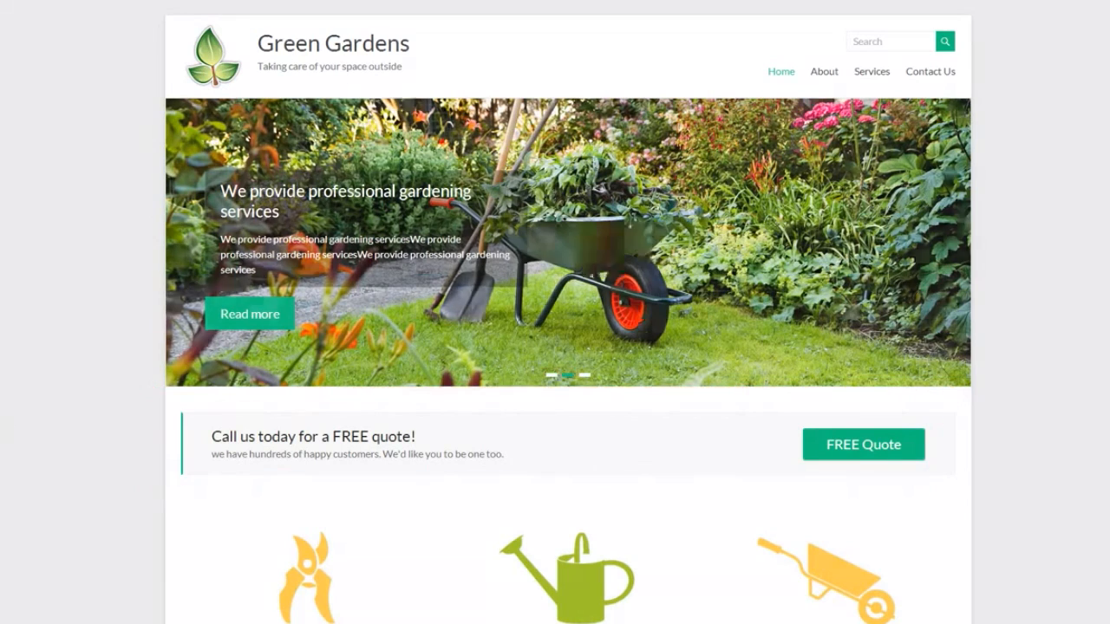
# Step: Scroll the Green Gardens home page, visit About, then open Services › Garden Design
pyautogui.scroll(-4, 38, 412)
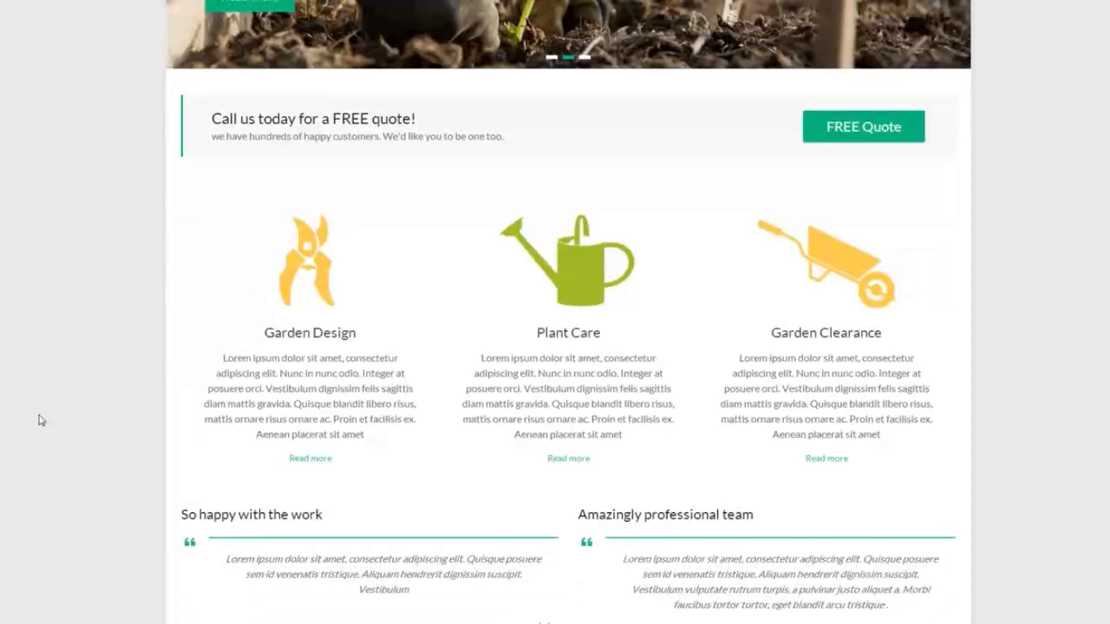
pyautogui.scroll(-1, 38, 419)
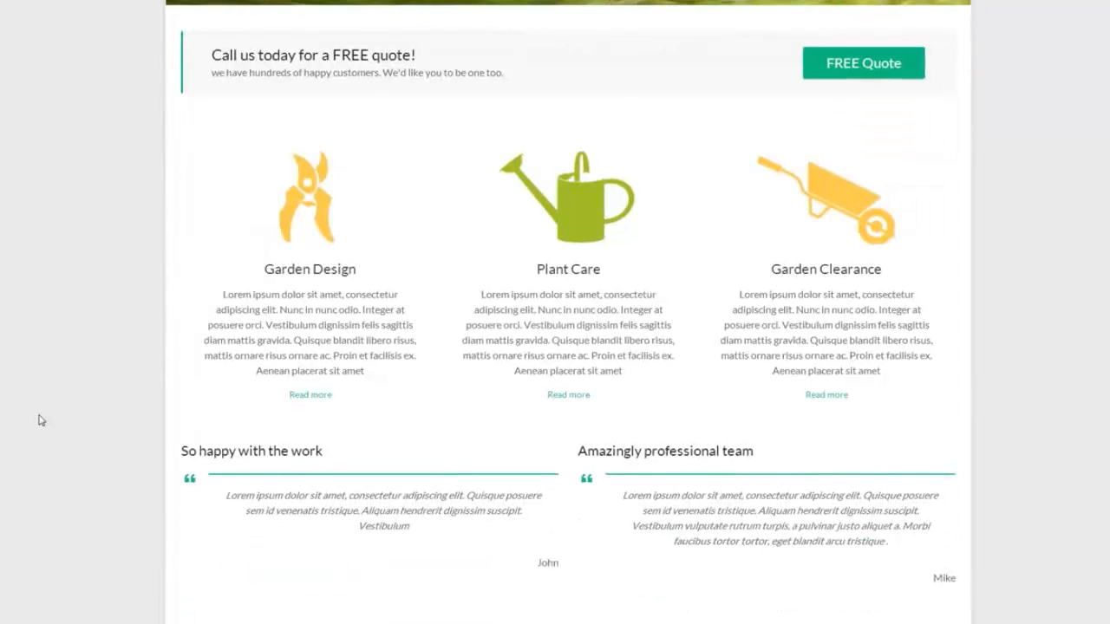
pyautogui.scroll(2, 38, 420)
pyautogui.scroll(2, 38, 419)
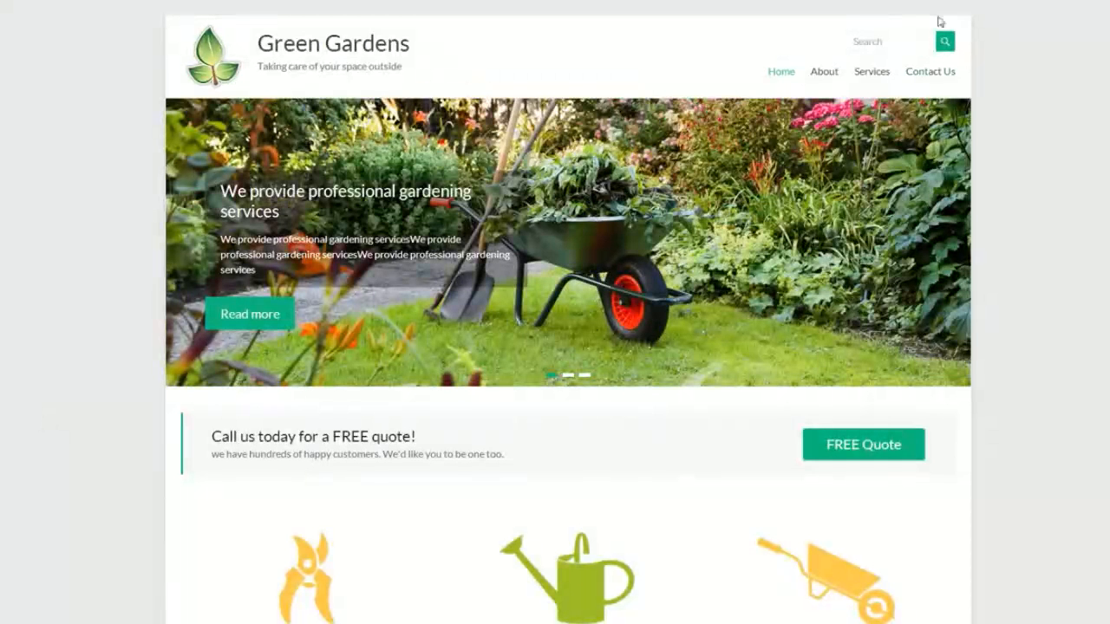
pyautogui.click(829, 77)
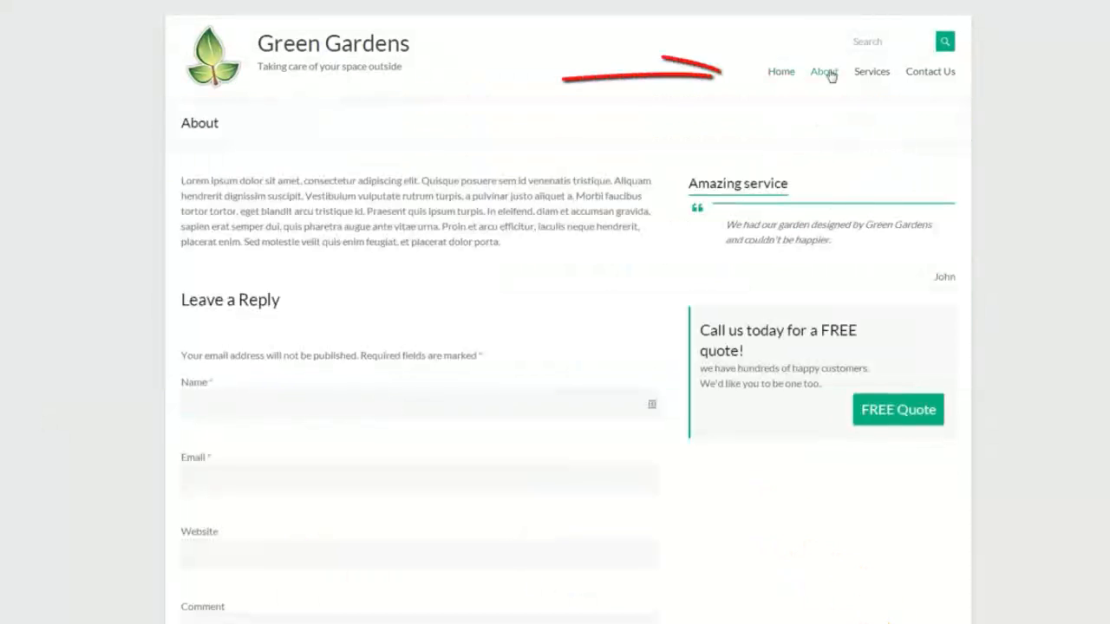
pyautogui.moveTo(874, 76)
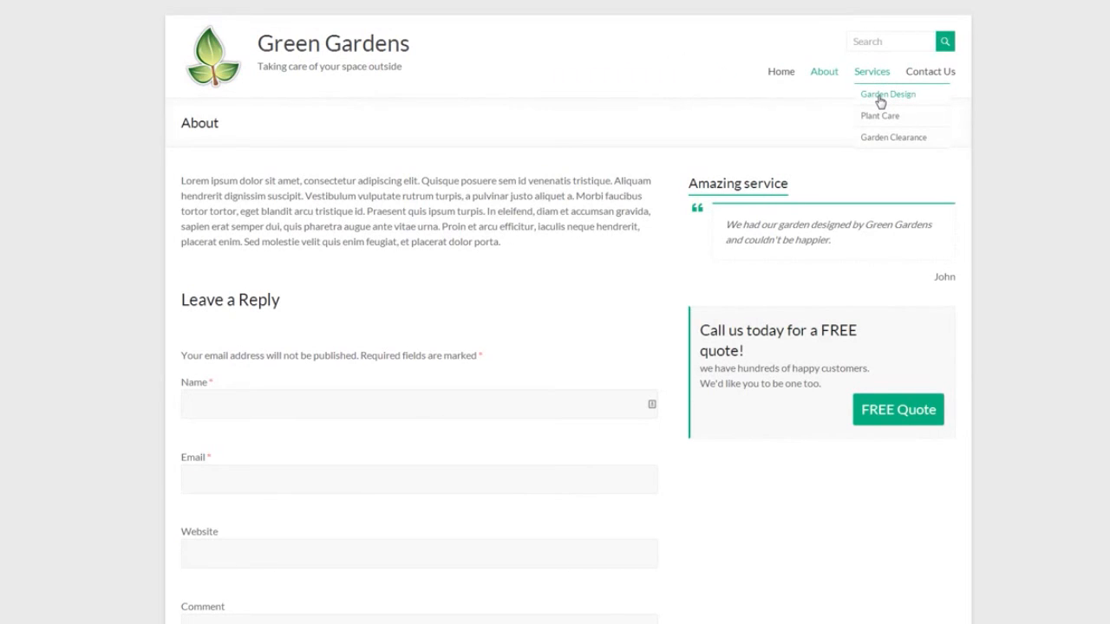
pyautogui.click(880, 97)
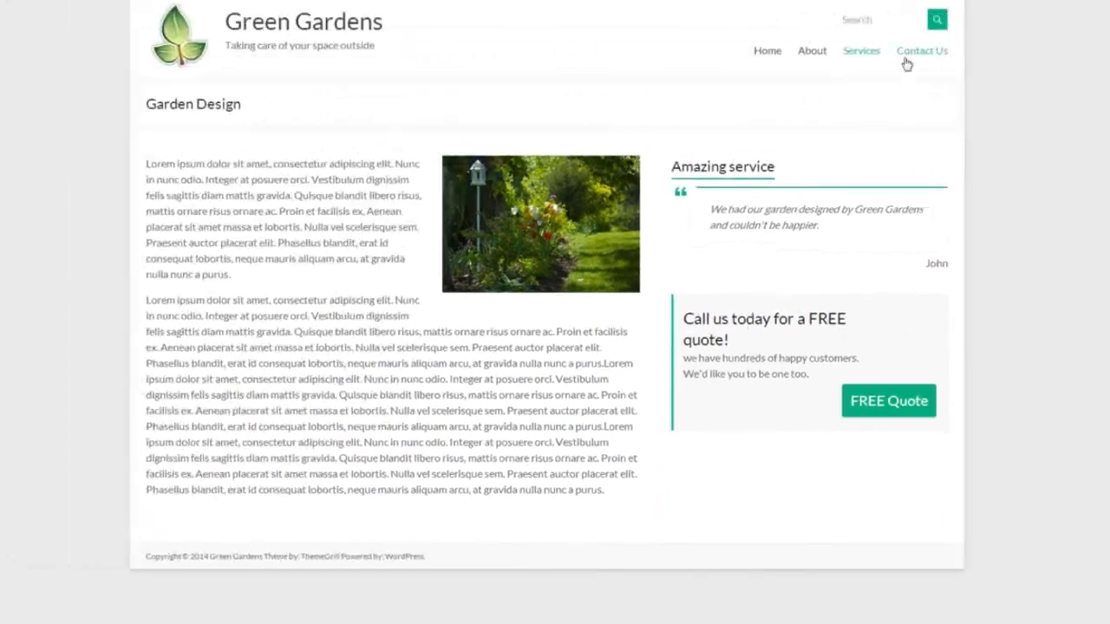
# Step: Inspect the Contact Us form's Name, Email, Subject and Message fields, then return via the site title
pyautogui.click(908, 57)
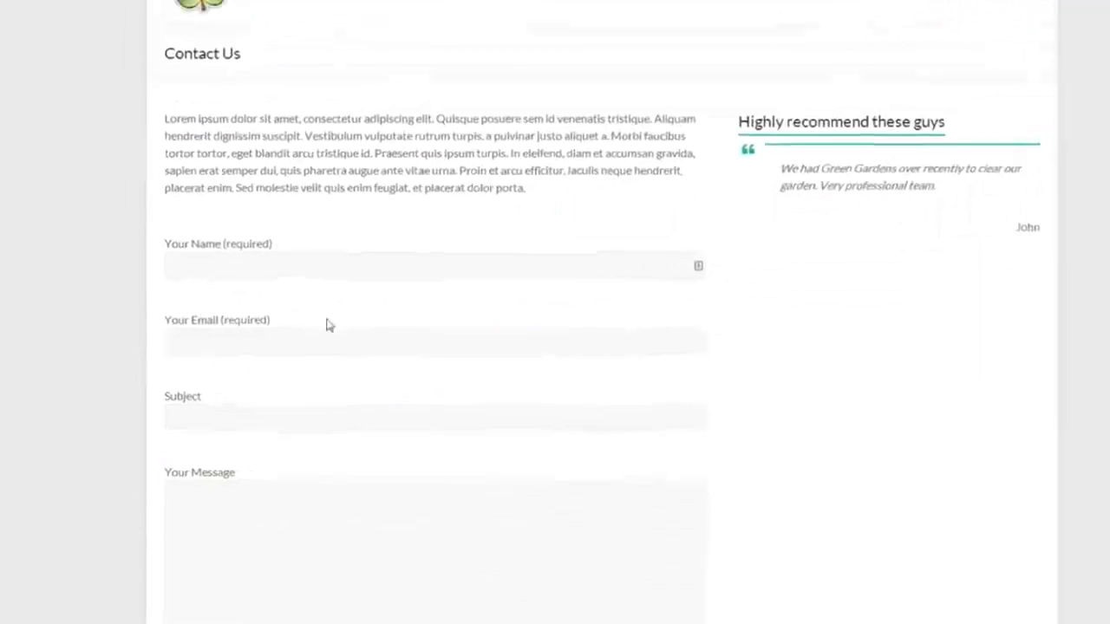
pyautogui.click(256, 179)
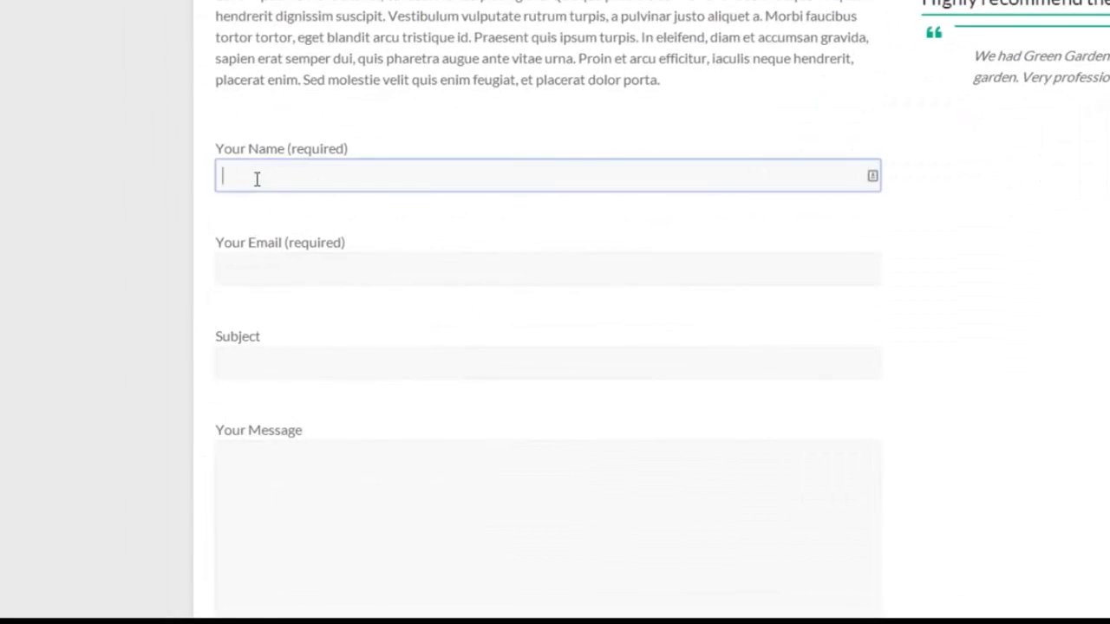
pyautogui.click(275, 276)
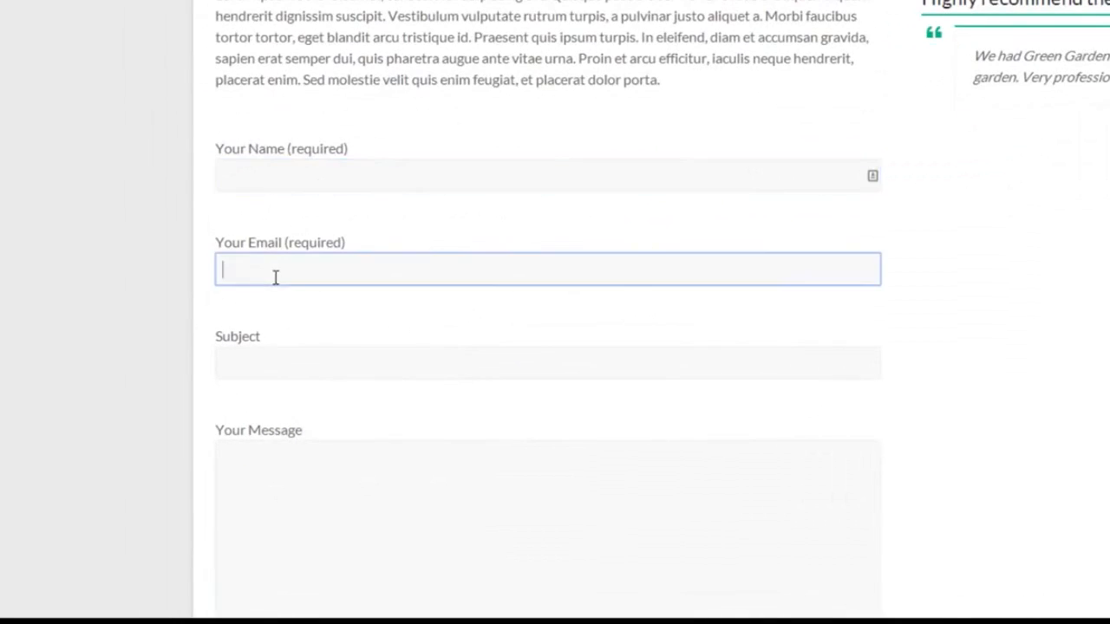
pyautogui.click(262, 362)
pyautogui.click(301, 477)
pyautogui.scroll(-3, 382, 433)
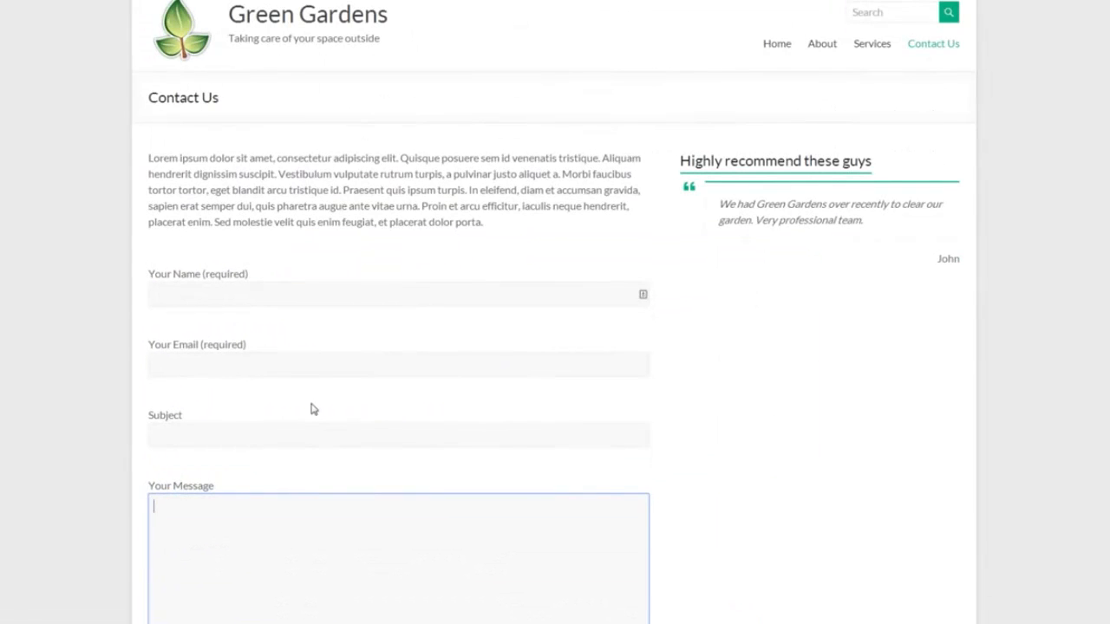
pyautogui.click(295, 26)
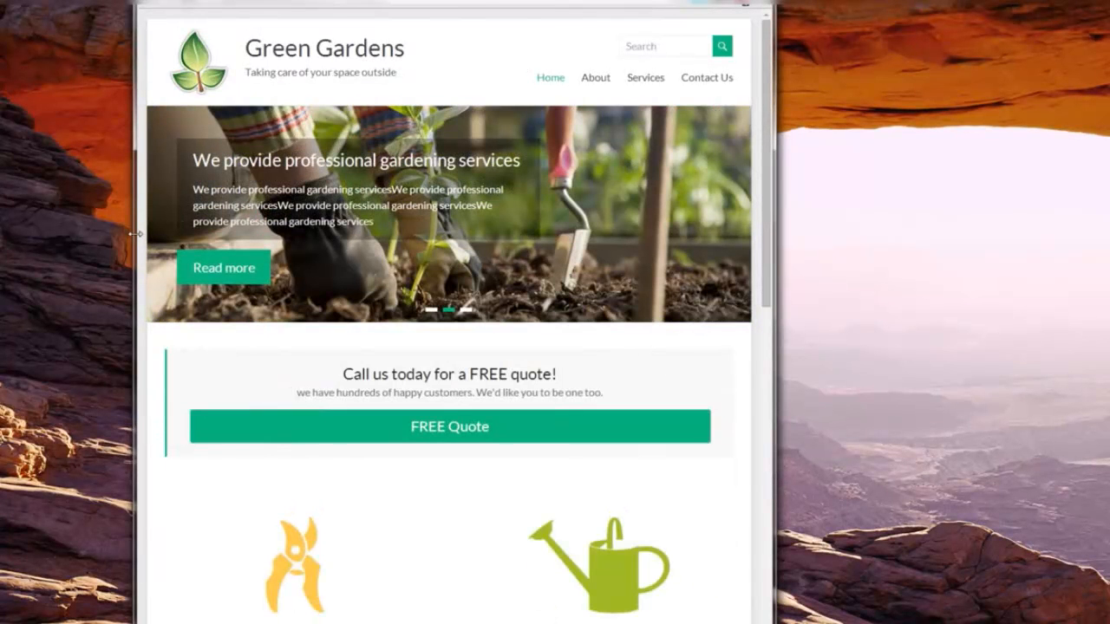
# Step: Drag the browser's left edge rightward to narrow the window and reflow the home page
pyautogui.moveTo(134, 233); pyautogui.dragTo(0, 309)
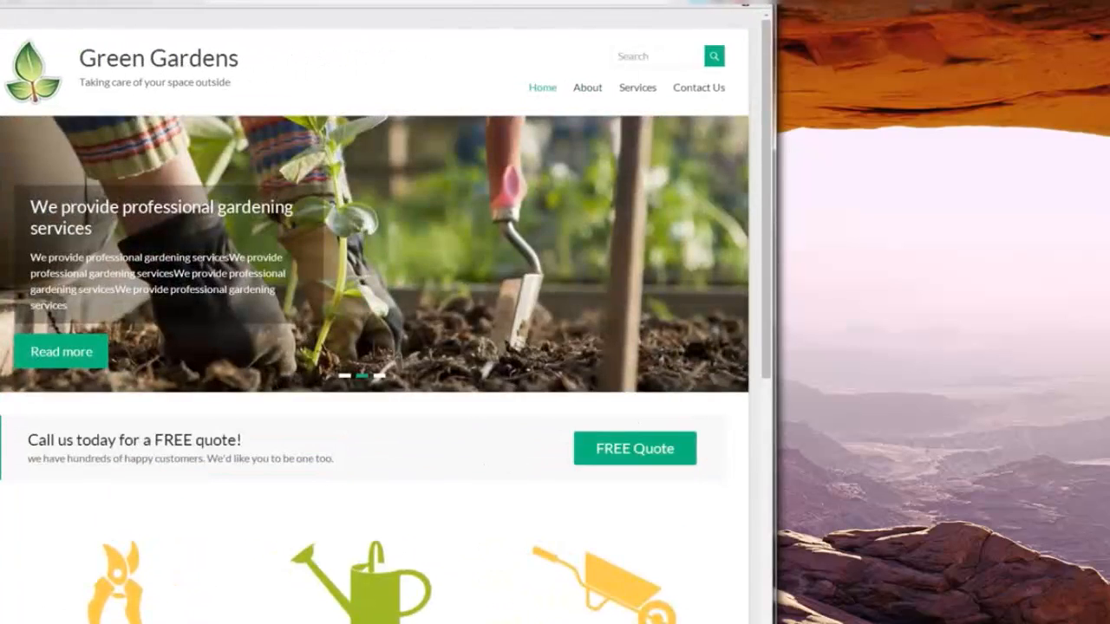
# Step: Maximize the browser window to full screen again
pyautogui.click(713, 1)
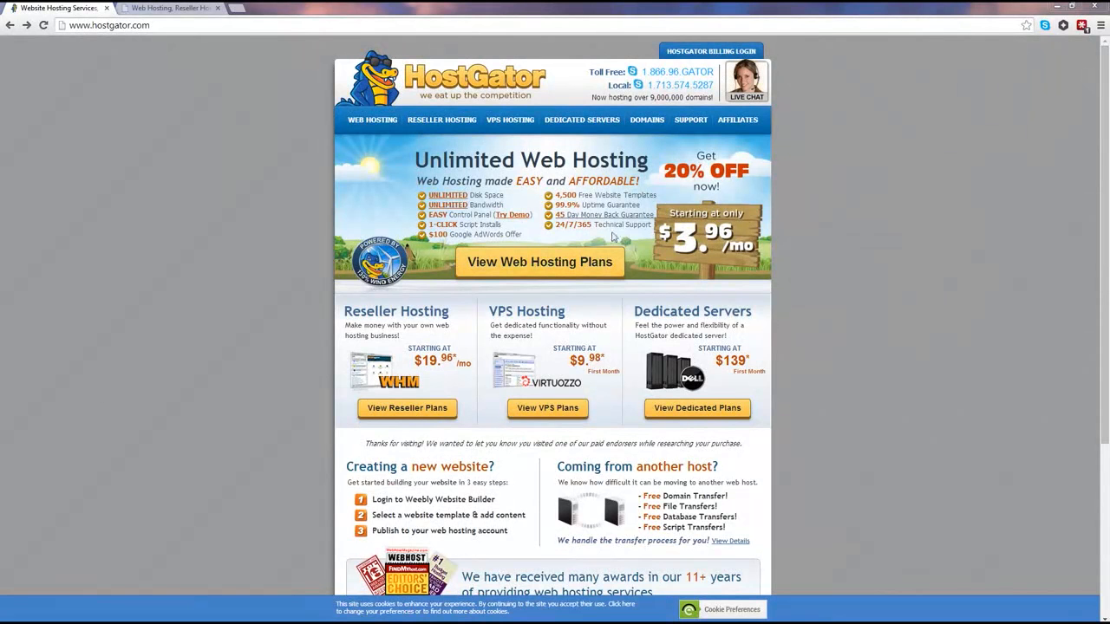
# Step: Open View Web Hosting Plans and scroll to the Hatchling, Baby and Business plan boxes
pyautogui.click(556, 270)
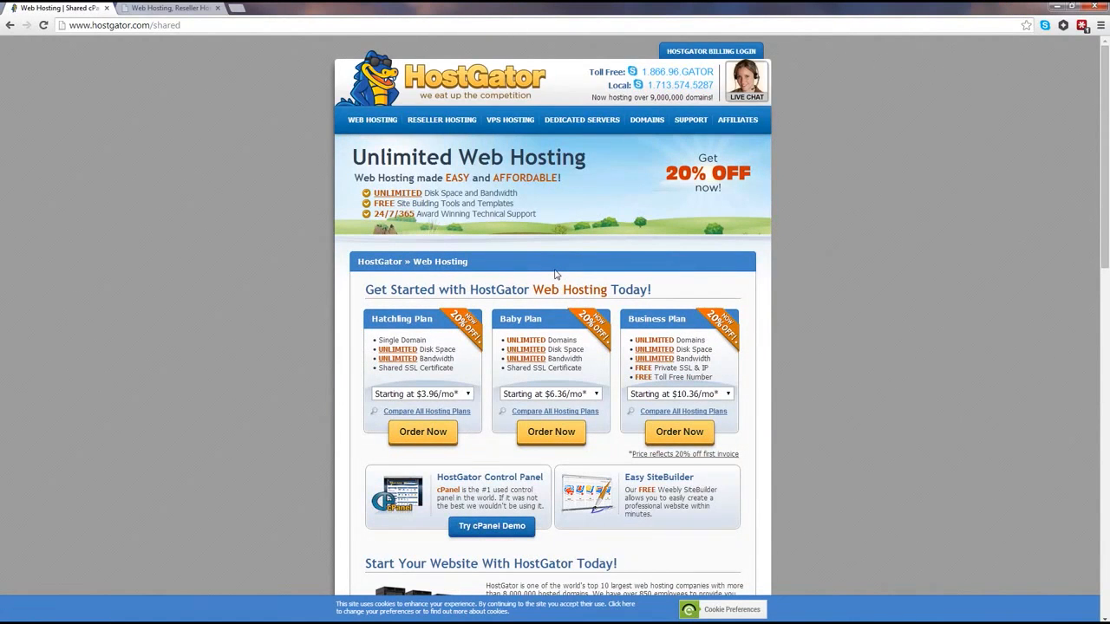
pyautogui.scroll(-2, 556, 274)
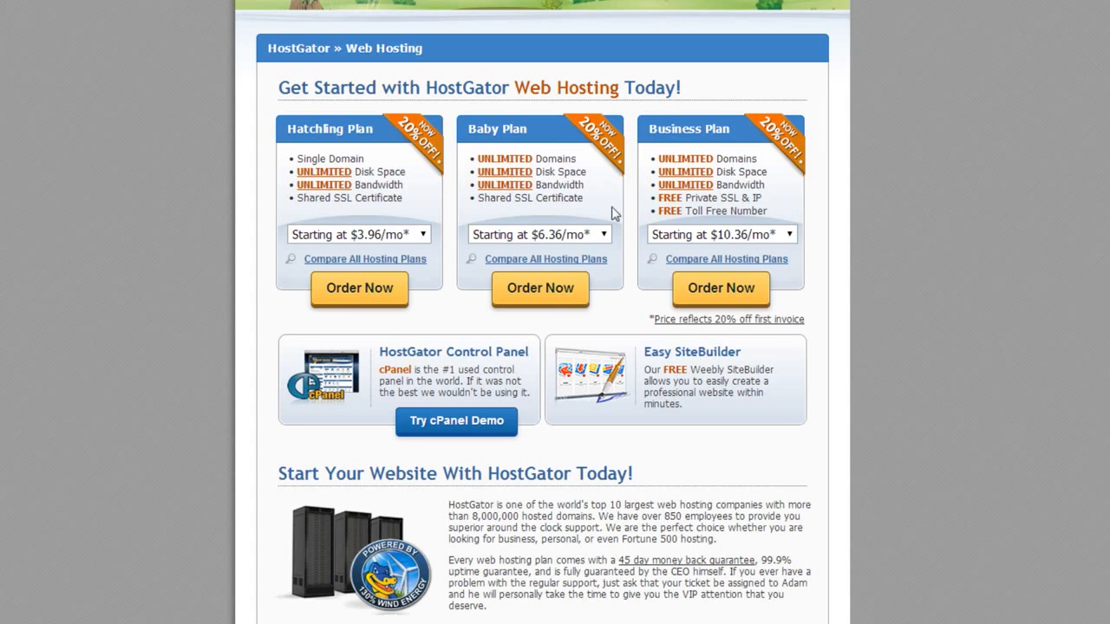
# Step: Set the Baby Plan to Monthly – $7.96/mo billing and order it
pyautogui.click(606, 234)
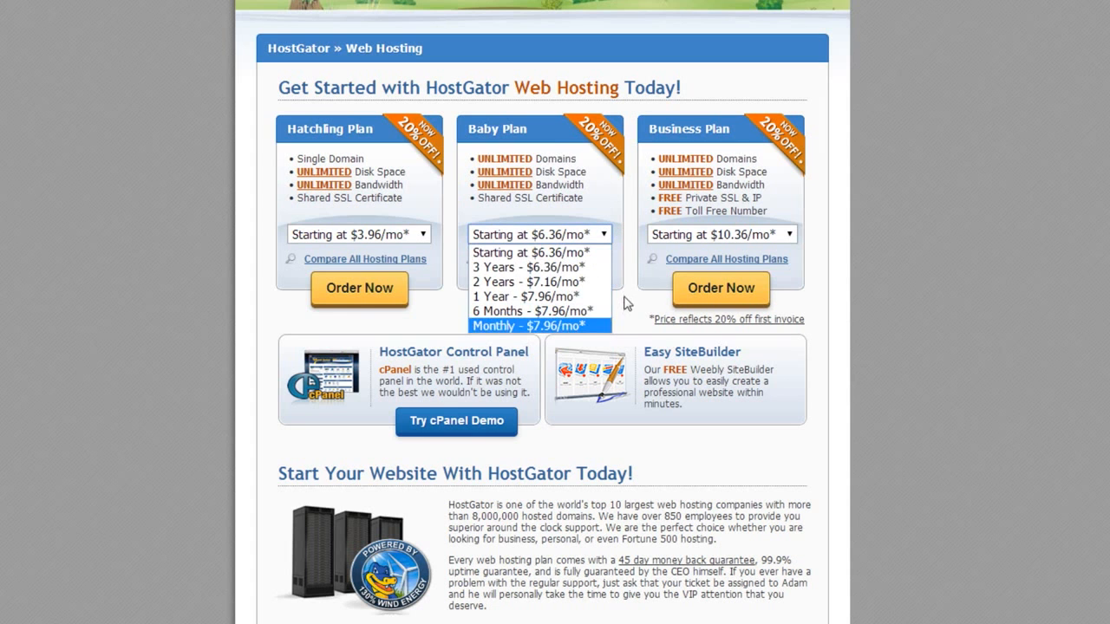
pyautogui.click(520, 326)
pyautogui.click(600, 236)
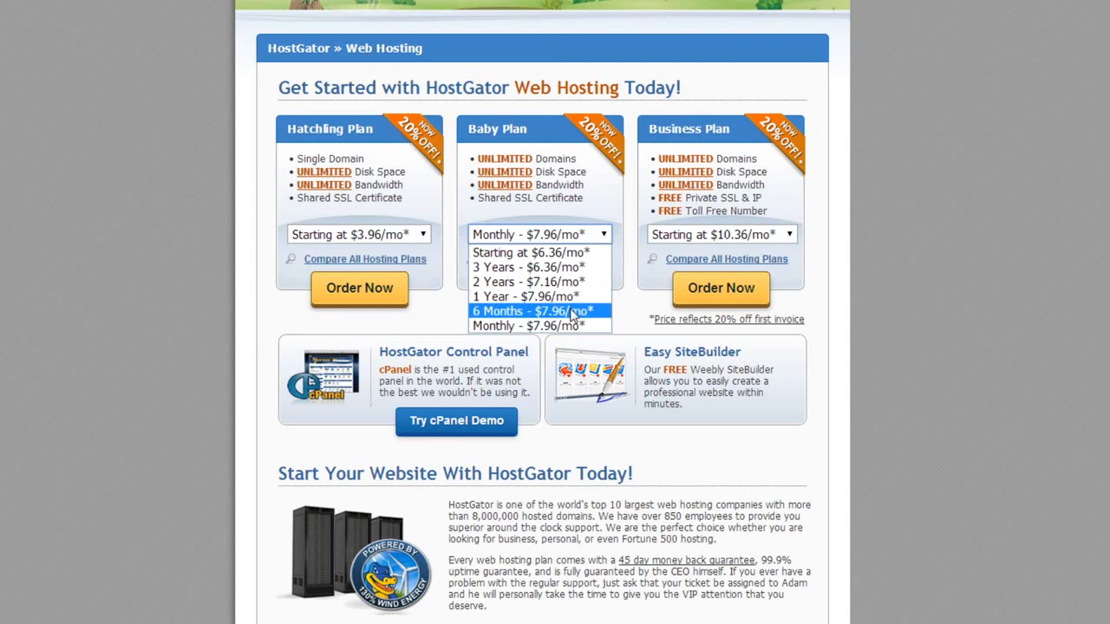
pyautogui.click(514, 326)
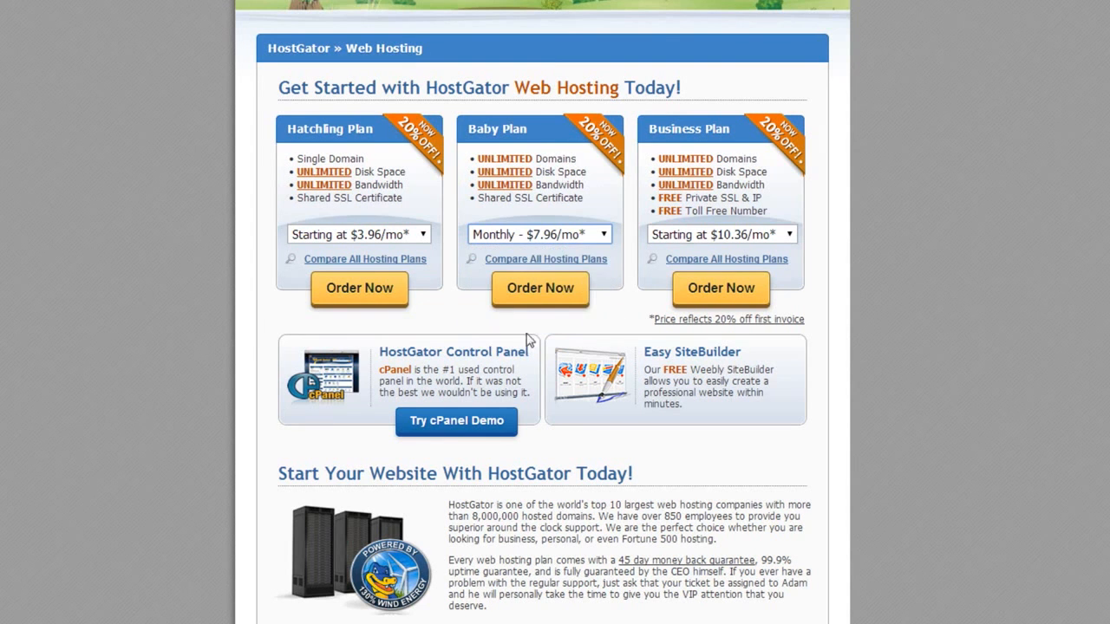
pyautogui.click(541, 290)
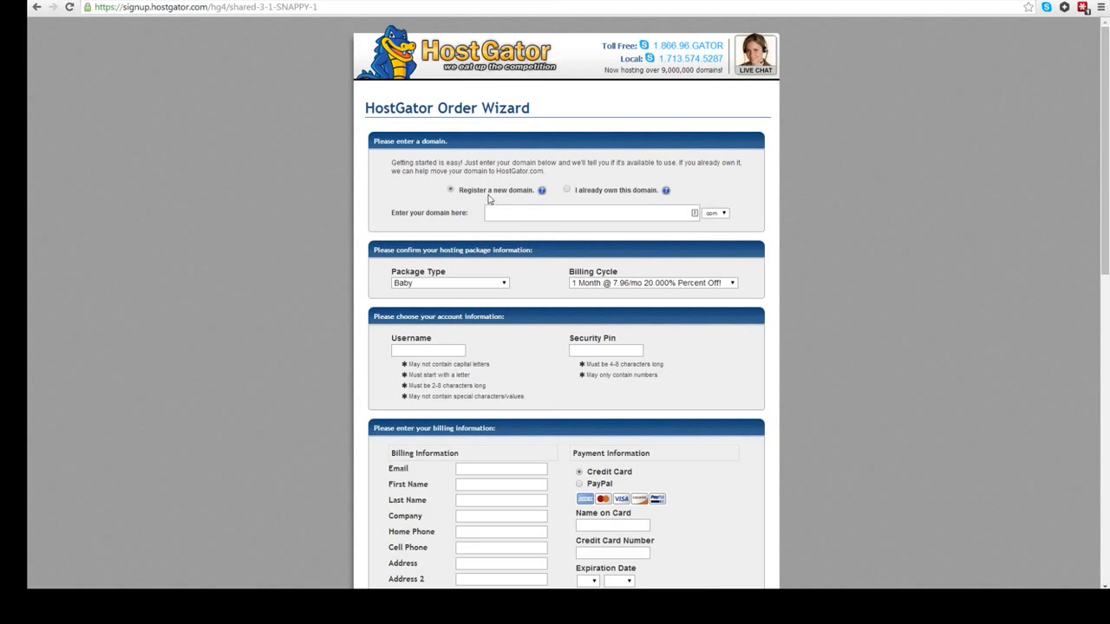
# Step: Choose Register a new domain for greengardenscompany with the .com extension
pyautogui.click(566, 190)
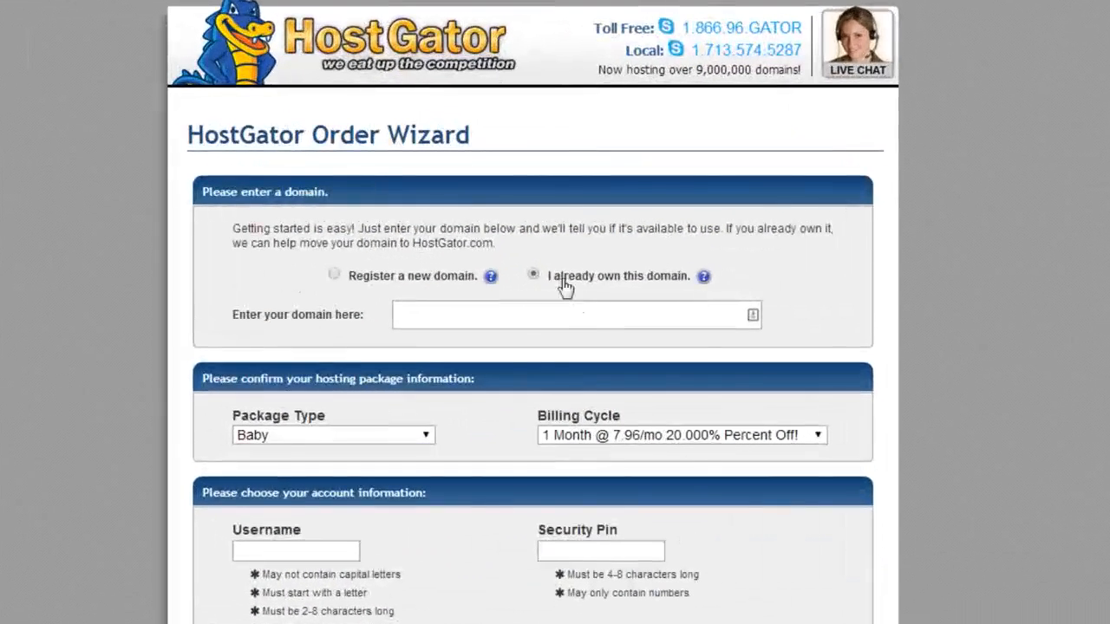
pyautogui.click(461, 317)
pyautogui.click(334, 275)
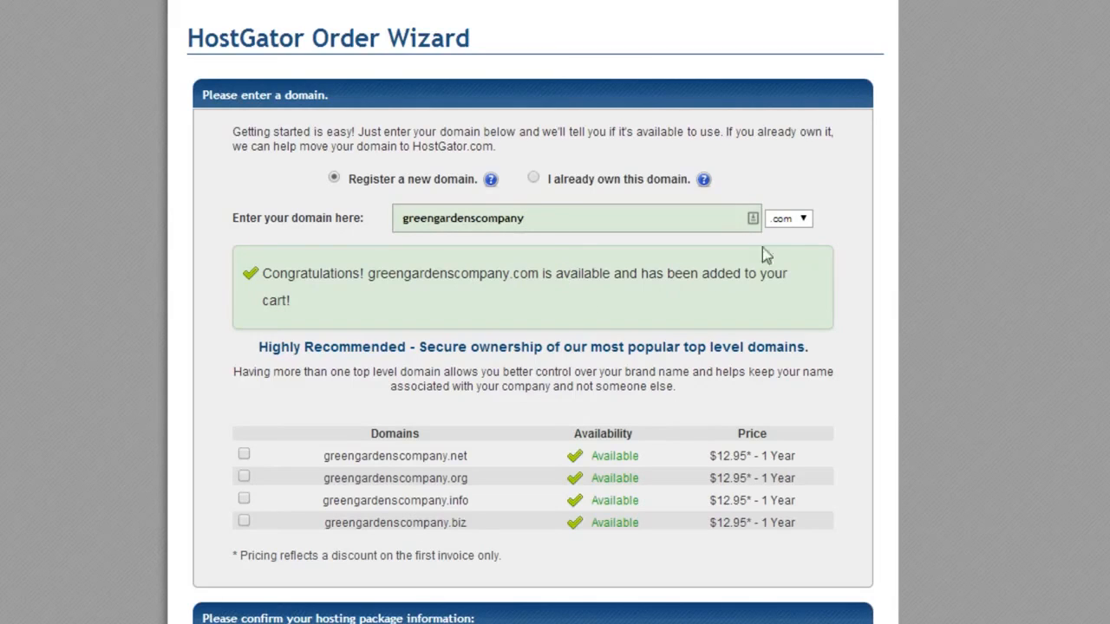
pyautogui.click(802, 220)
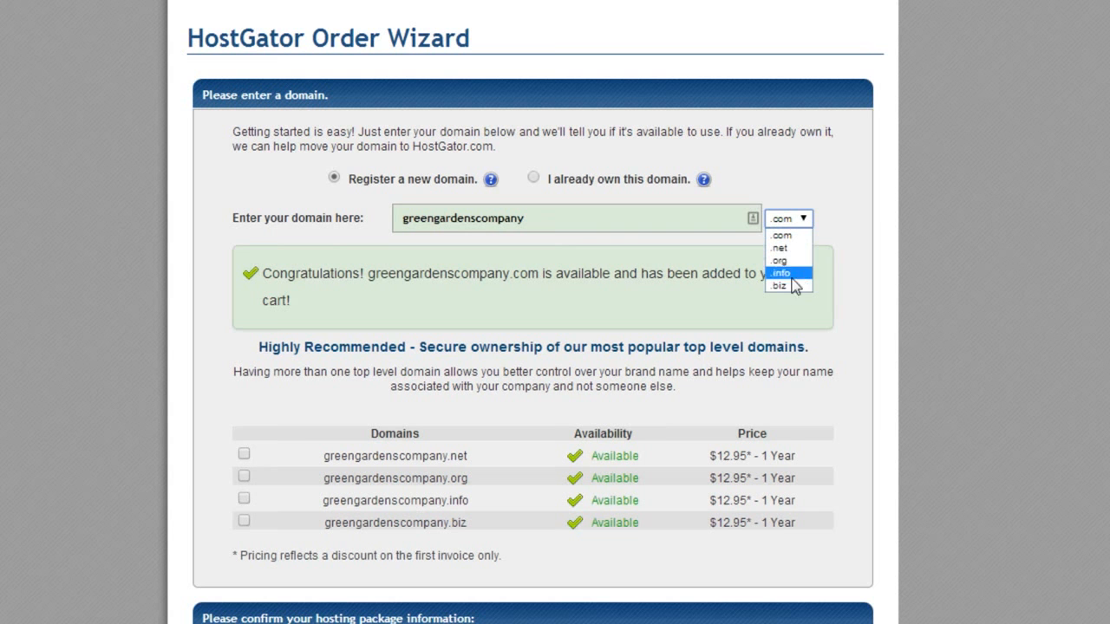
pyautogui.click(818, 214)
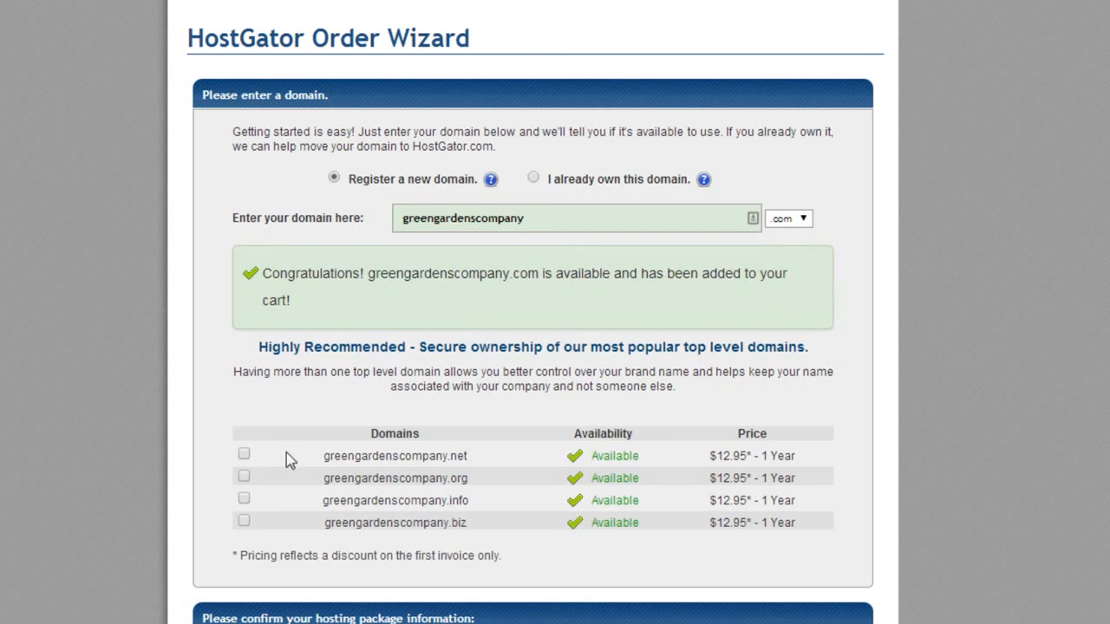
# Step: Scroll down the order form to the username, security PIN and billing fields
pyautogui.scroll(-3, 383, 475)
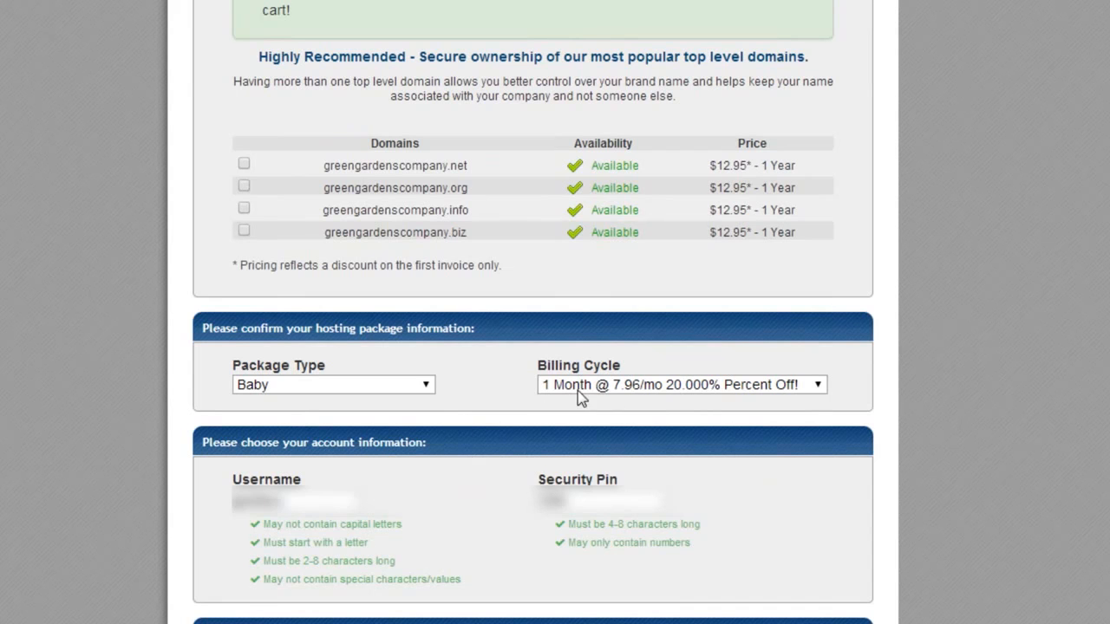
pyautogui.scroll(-2, 489, 457)
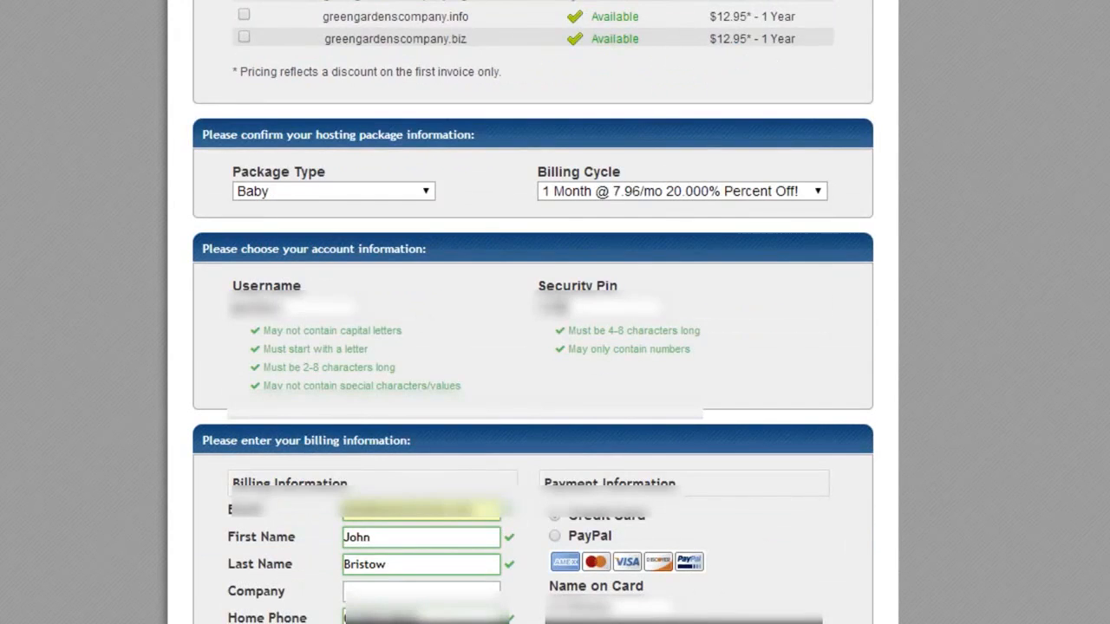
pyautogui.scroll(-3, 580, 459)
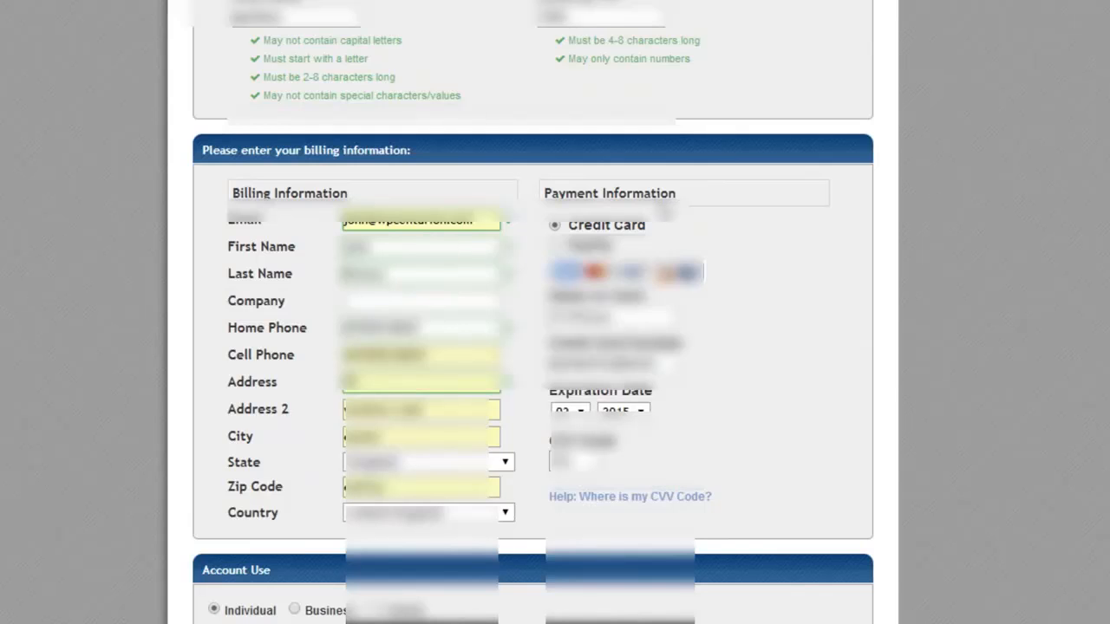
pyautogui.scroll(-4, 480, 368)
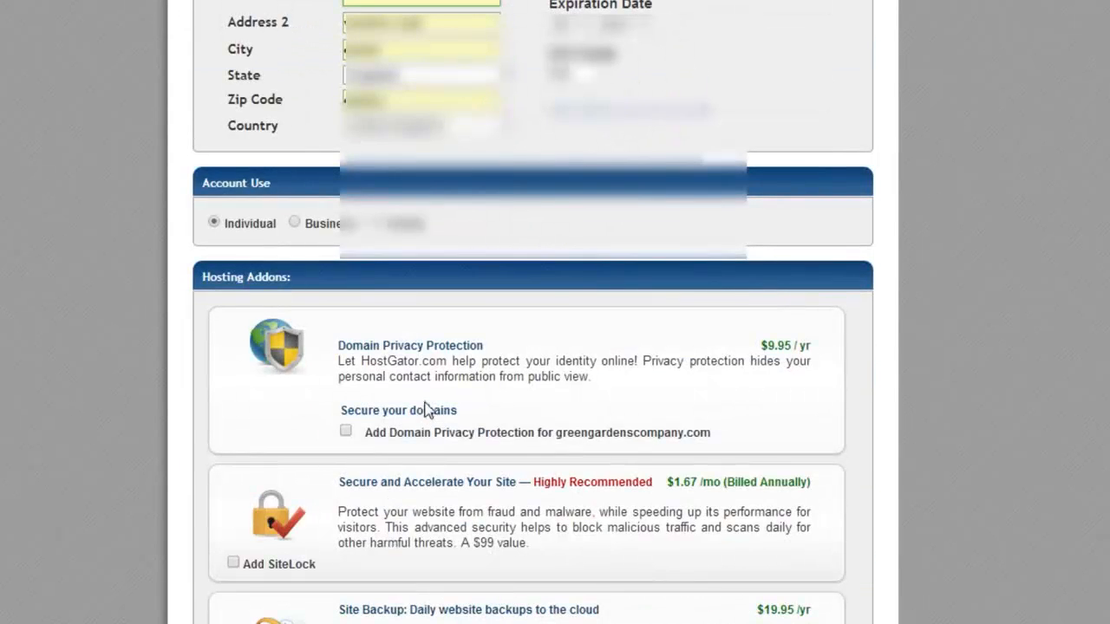
pyautogui.click(348, 433)
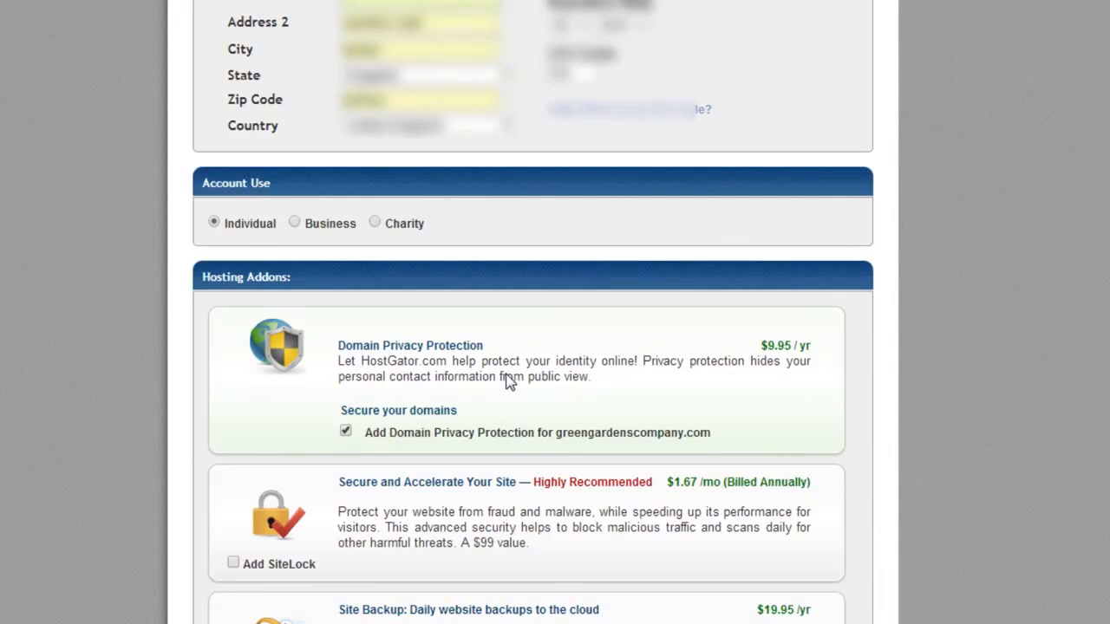
pyautogui.click(345, 431)
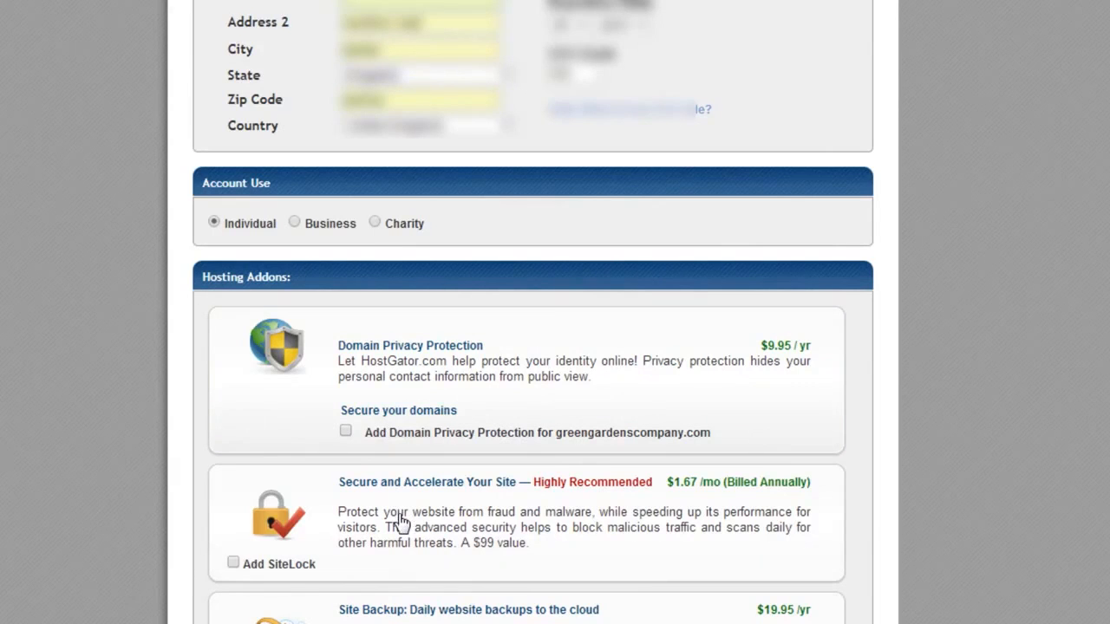
pyautogui.click(233, 563)
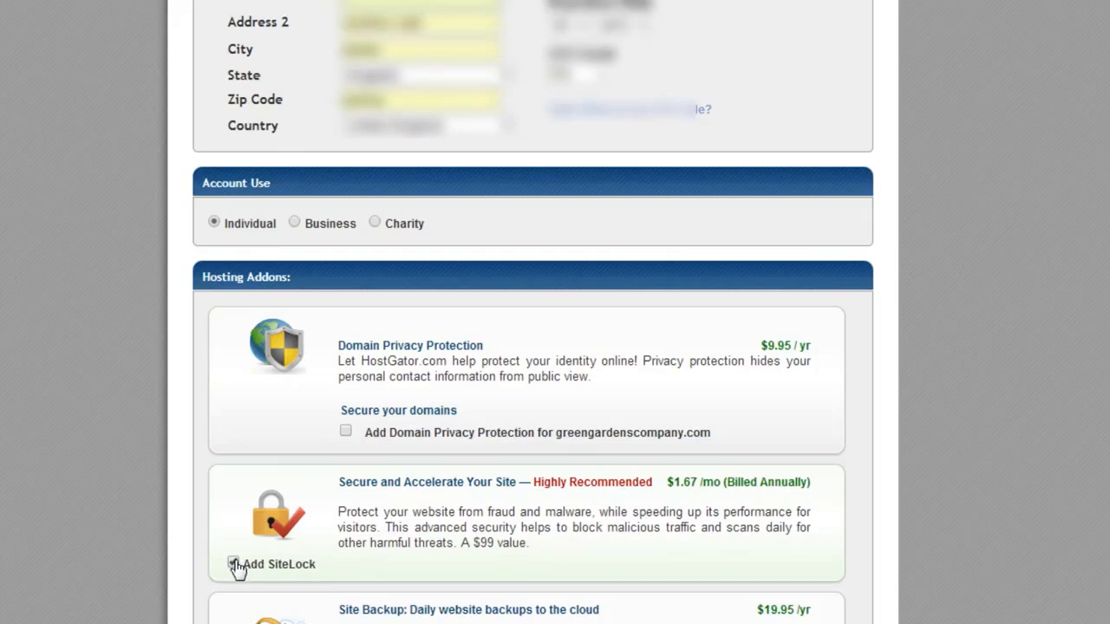
pyautogui.click(234, 564)
pyautogui.scroll(-3, 260, 555)
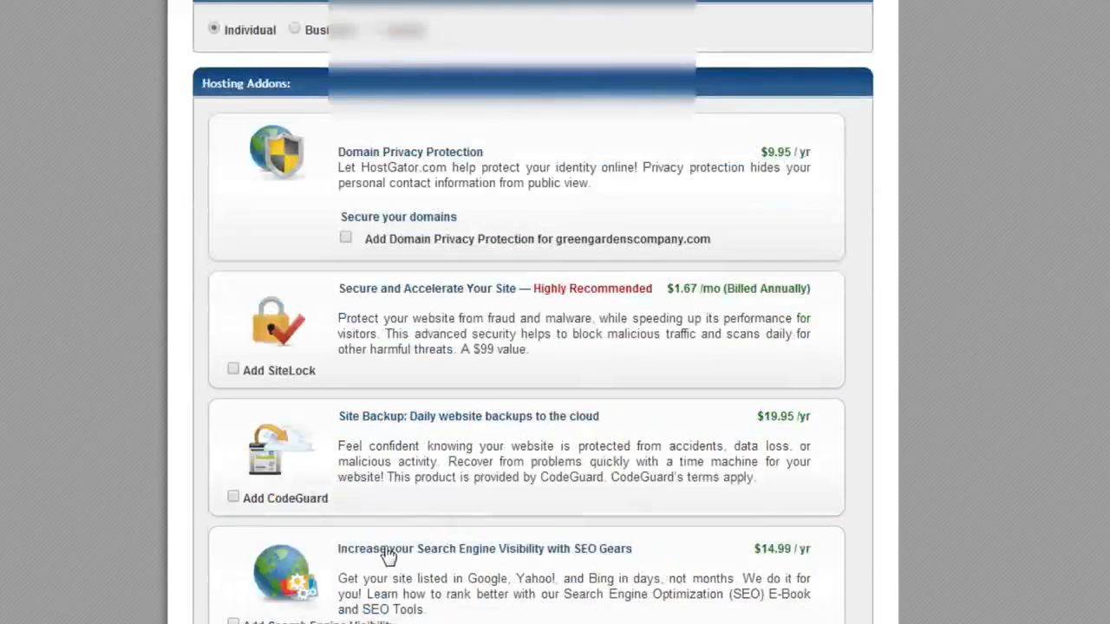
pyautogui.click(233, 497)
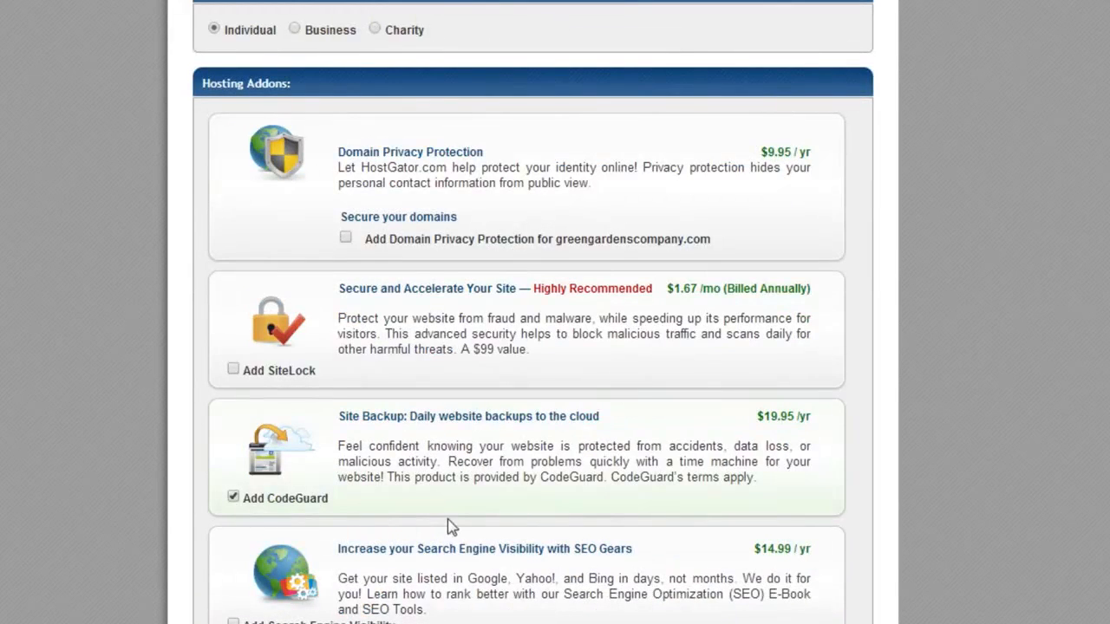
pyautogui.click(234, 498)
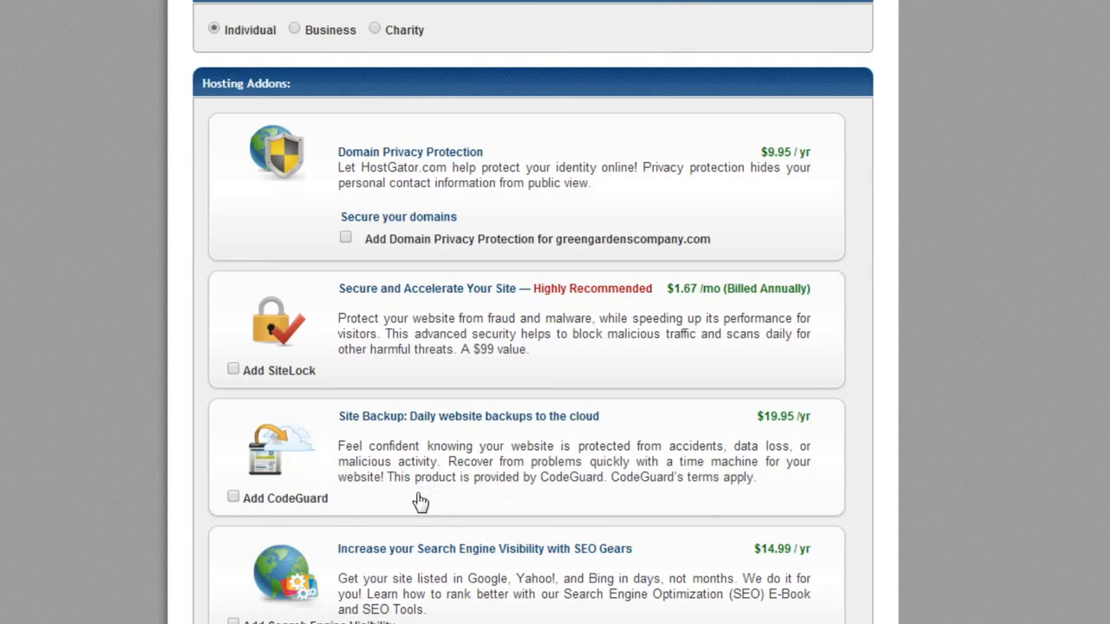
pyautogui.scroll(-4, 421, 498)
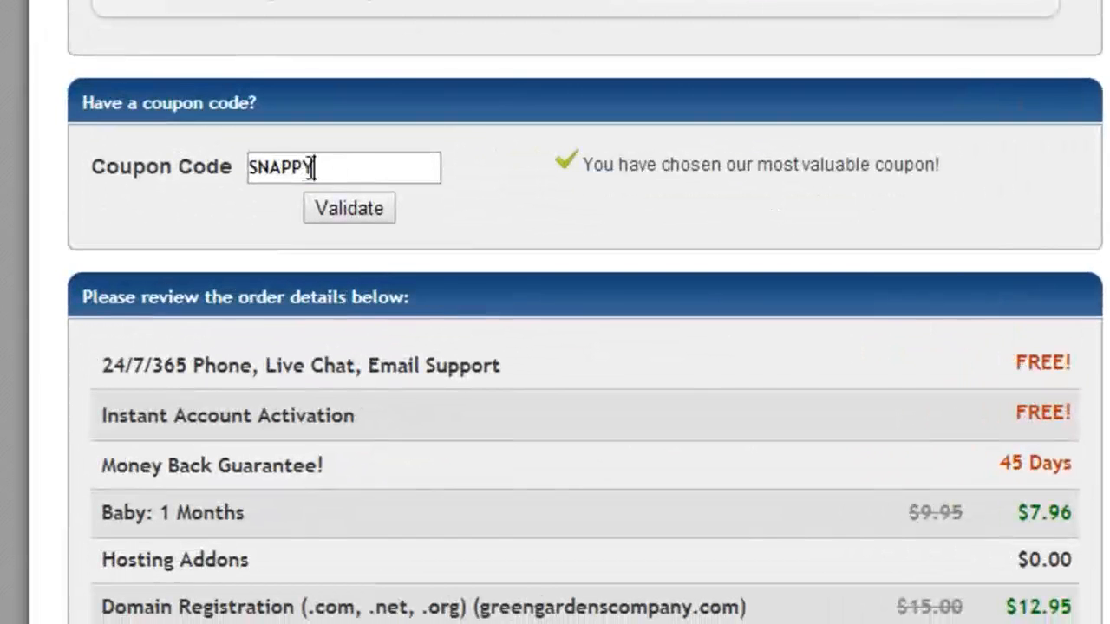
# Step: Replace the SNAPPY coupon with WORDPRESS2HOST and validate it, lowering the Baby plan to $7.46
pyautogui.moveTo(337, 273); pyautogui.dragTo(287, 275)
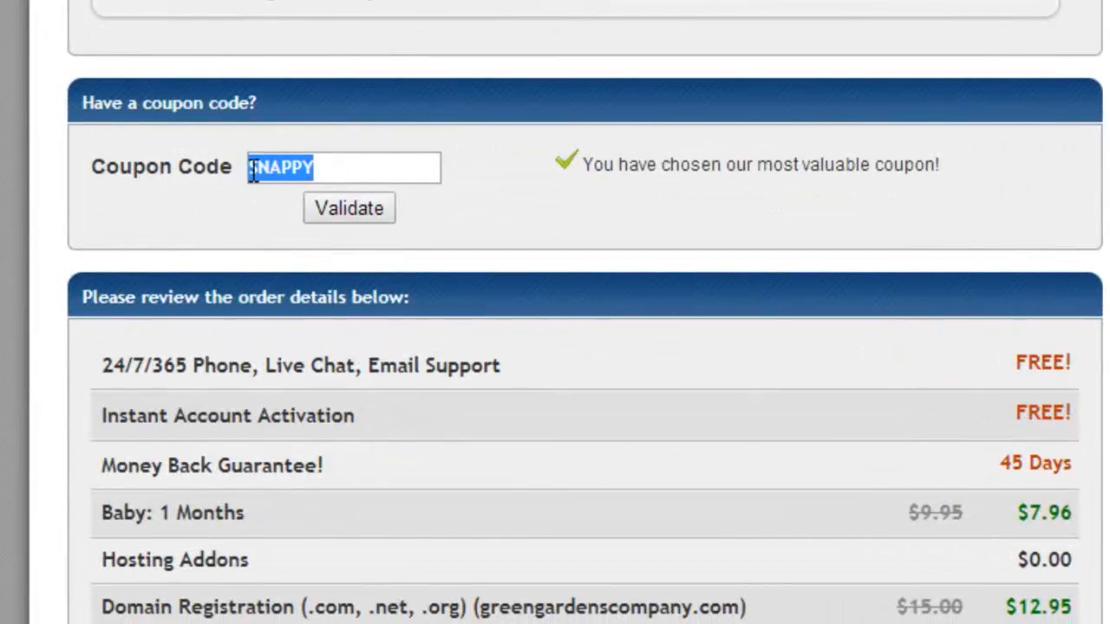
pyautogui.write('WORDPRESS2HOST')
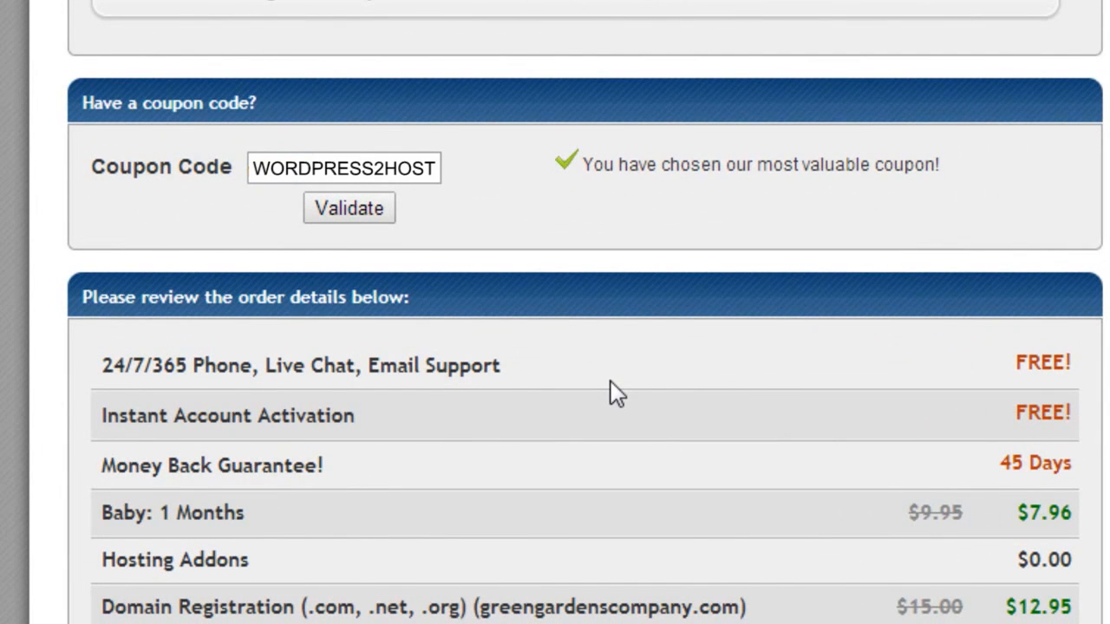
pyautogui.click(359, 212)
# Step: Accept the terms and conditions for the $21.90 HostGator order
pyautogui.scroll(-2, 602, 372)
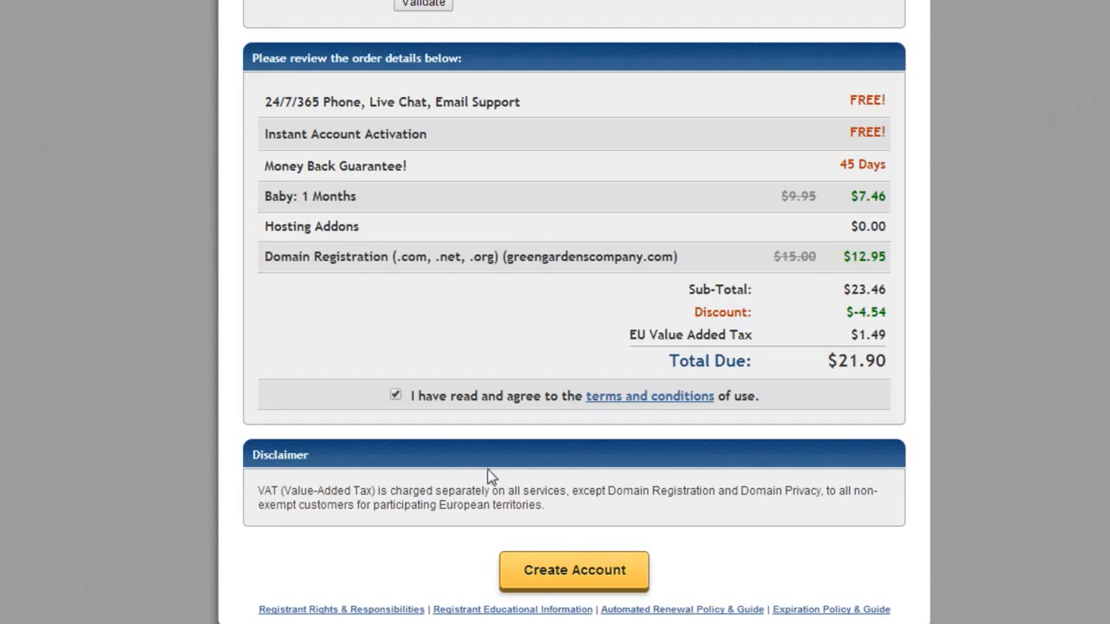
pyautogui.click(582, 570)
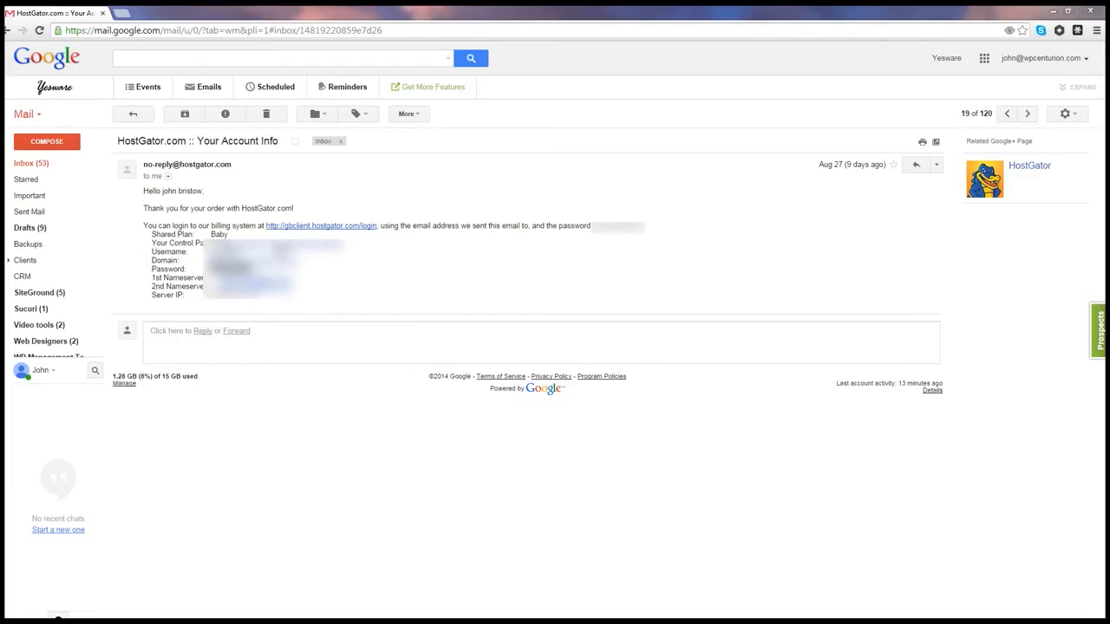
# Step: Open the welcome email's cPanel login link in a new tab and switch to it
pyautogui.rightClick(274, 246)
pyautogui.click(316, 250)
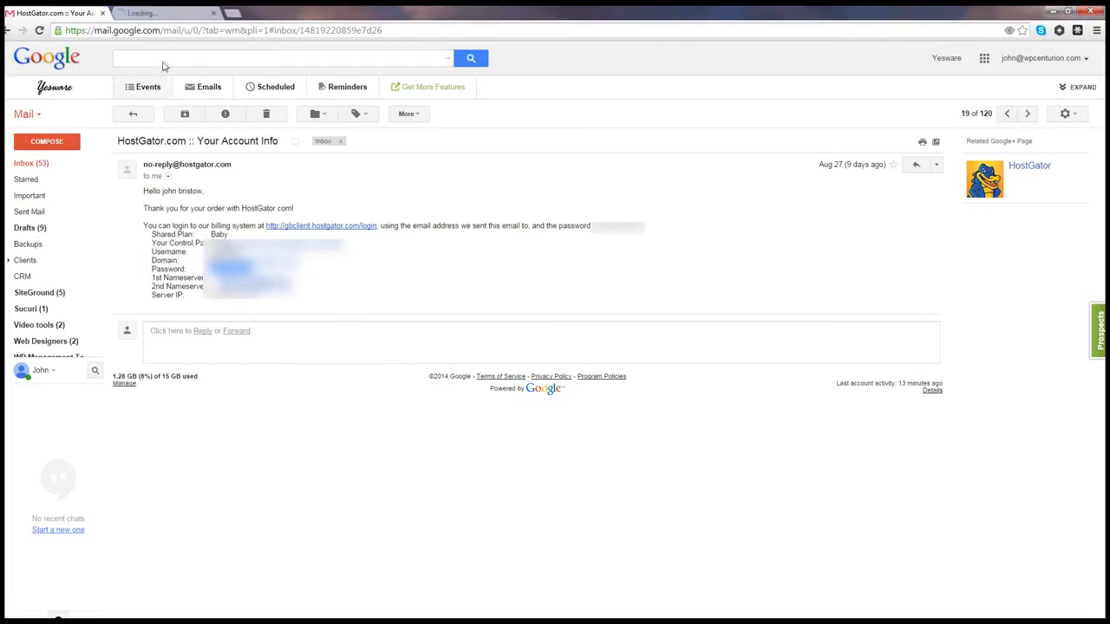
pyautogui.click(151, 13)
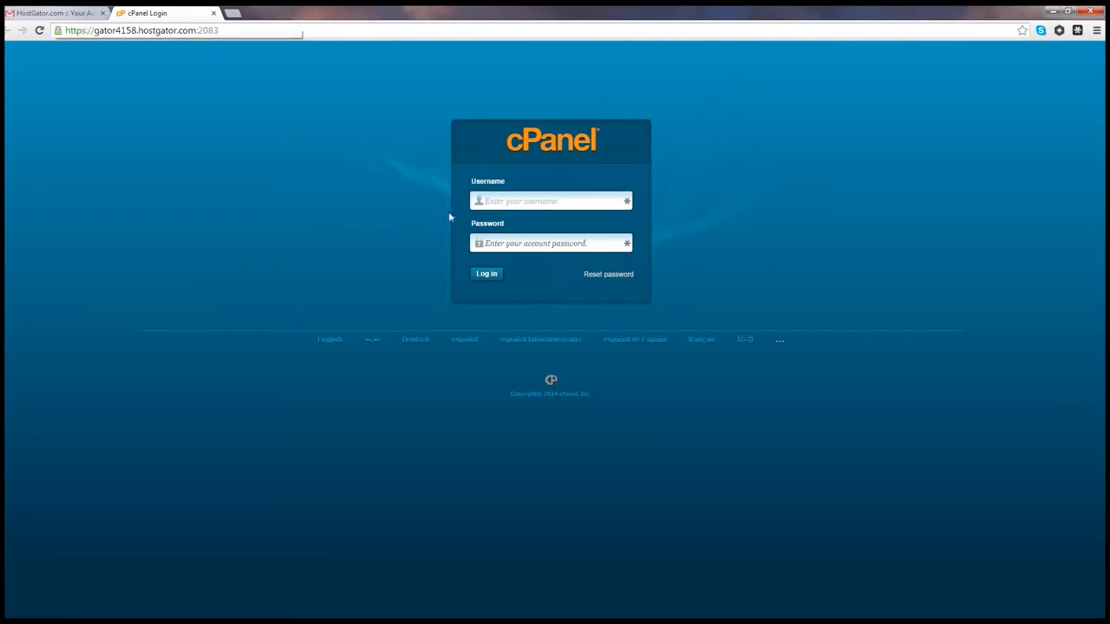
# Step: Sign in to cPanel with the hosting account's username and password
pyautogui.click(508, 196)
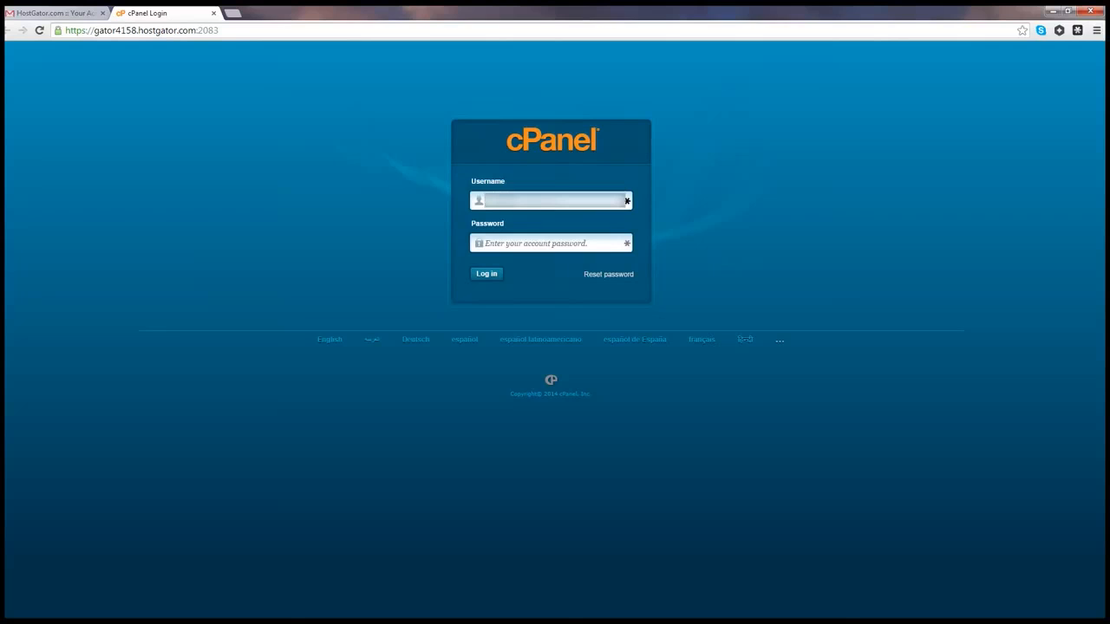
pyautogui.write('*******')
pyautogui.click(502, 243)
pyautogui.write('***********')
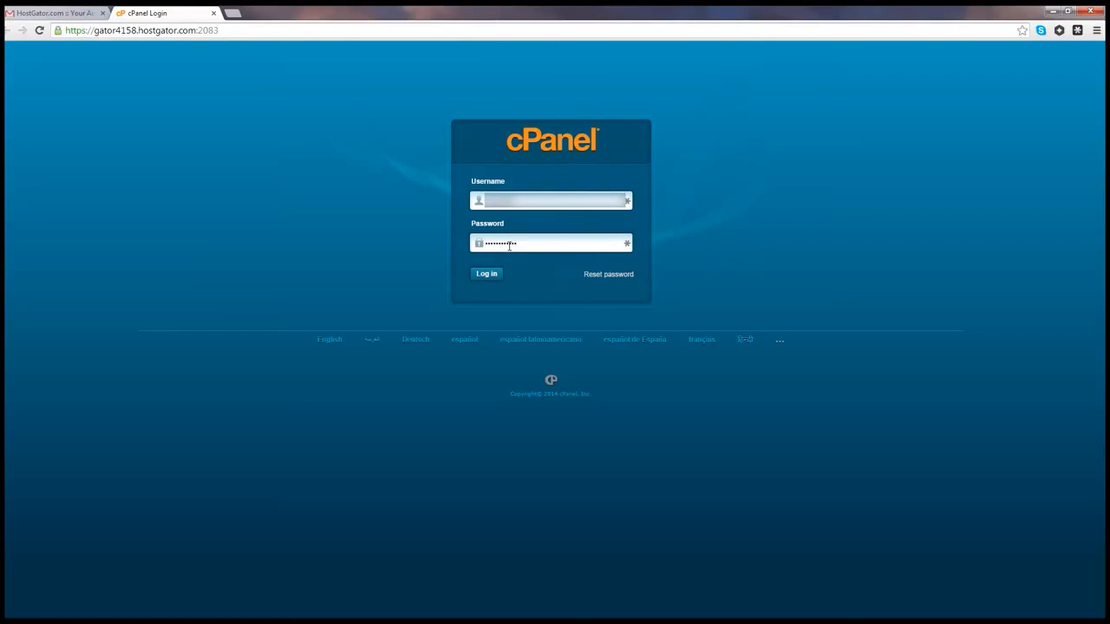
pyautogui.click(491, 275)
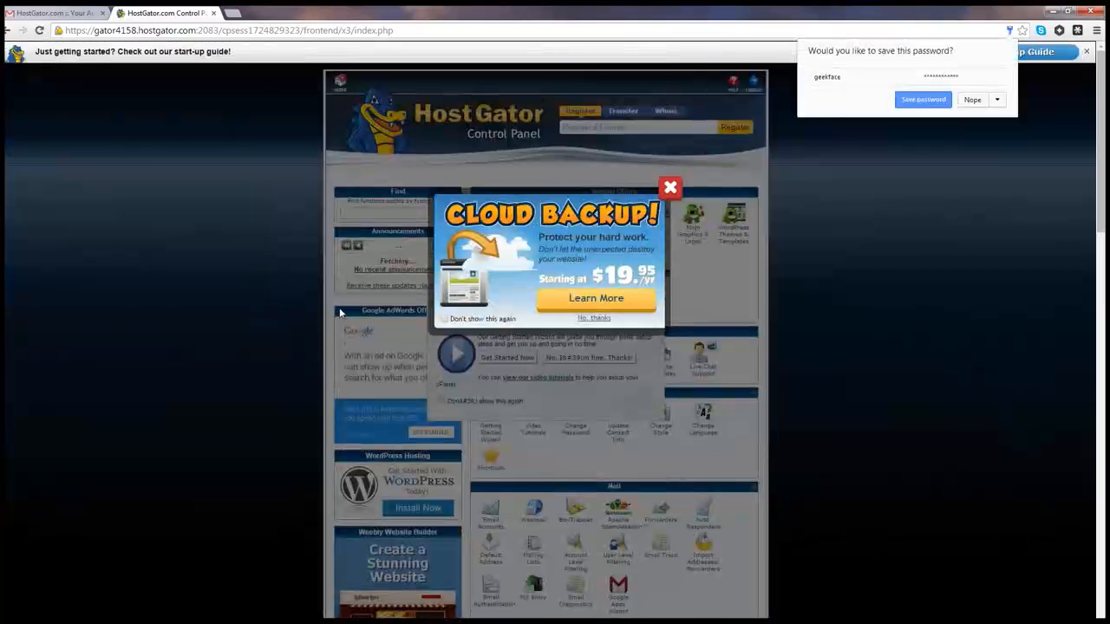
# Step: Dismiss the Cloud Backup promo and getting-started wizard, then launch QuickInstall from Software/Services
pyautogui.click(672, 188)
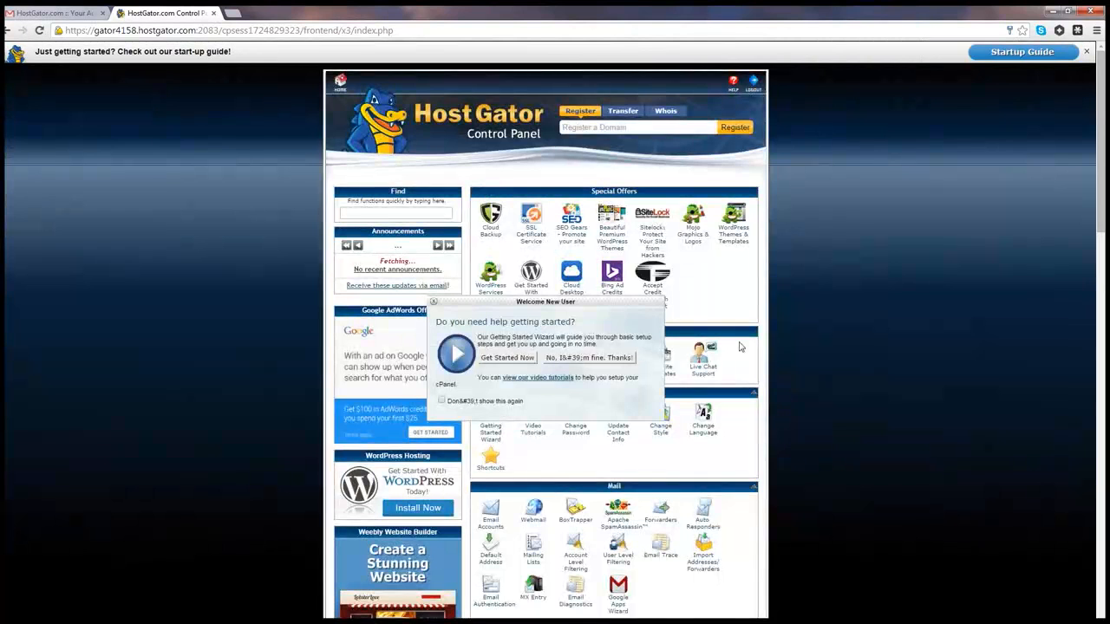
pyautogui.click(575, 359)
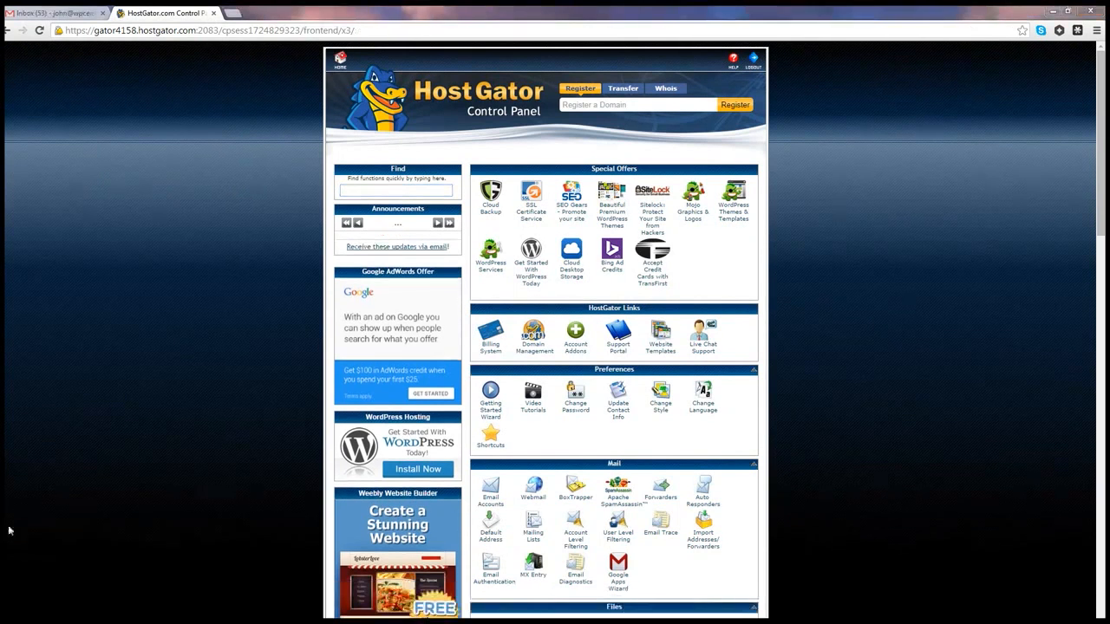
pyautogui.scroll(-7, 80, 523)
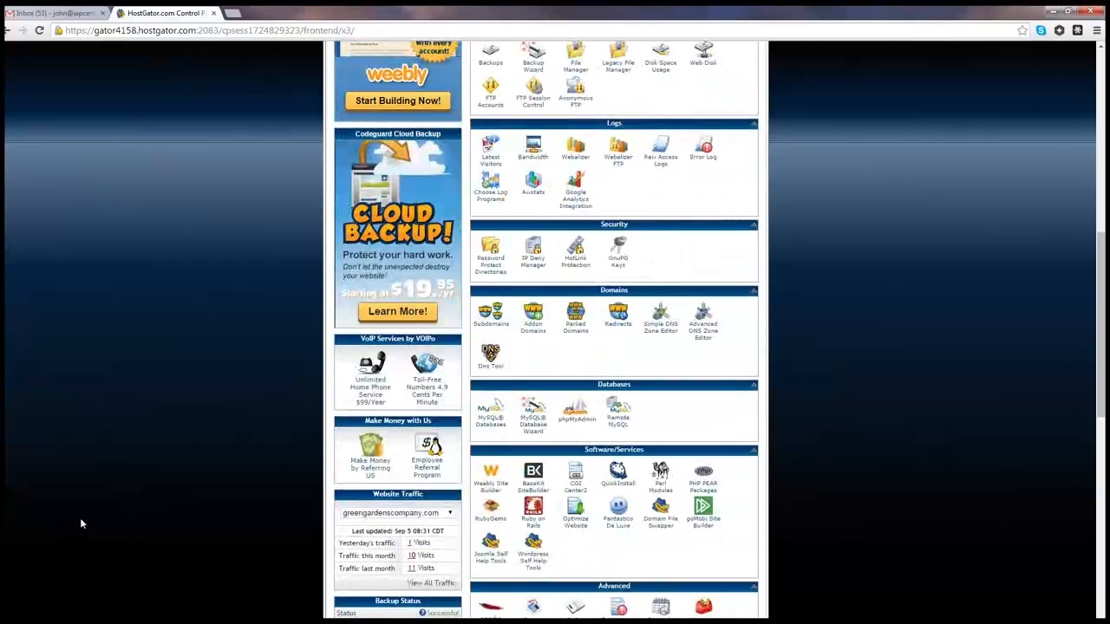
pyautogui.scroll(-2, 81, 522)
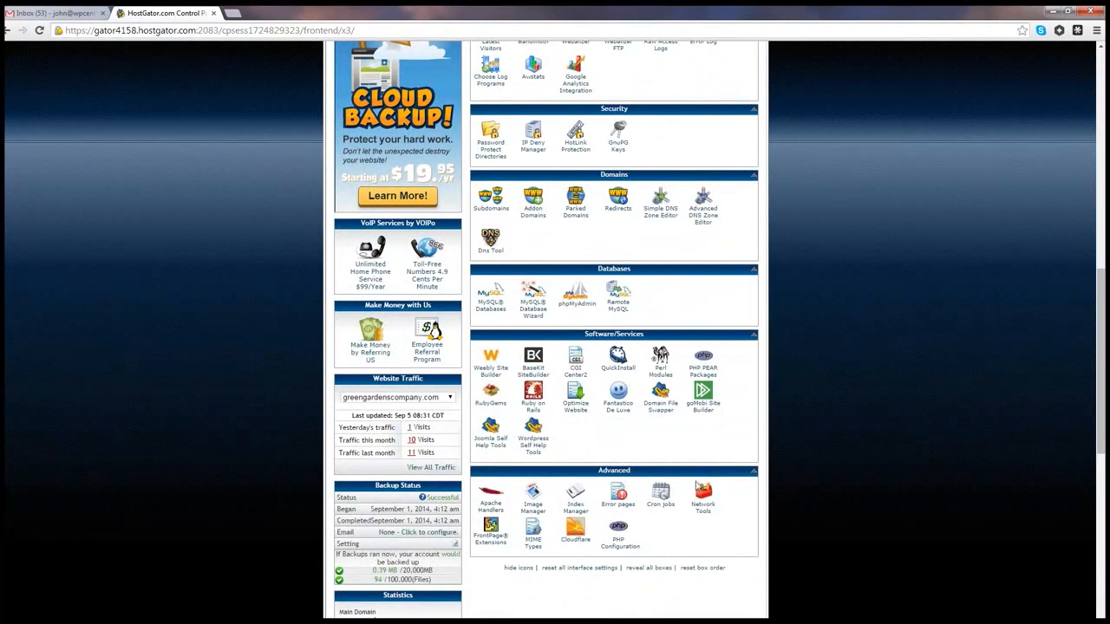
pyautogui.click(617, 361)
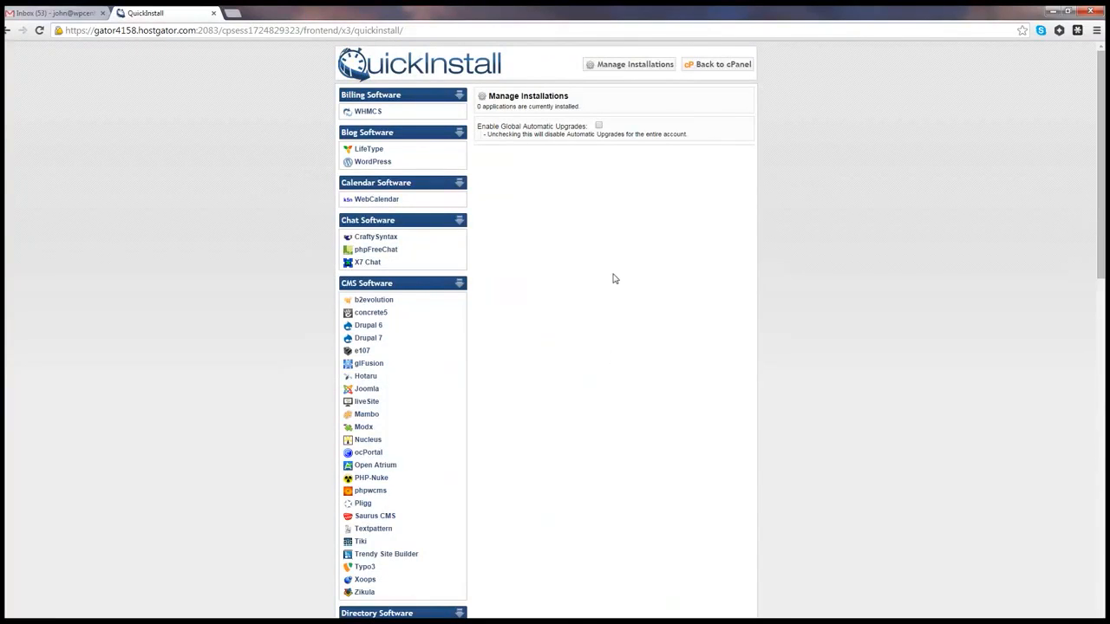
# Step: Choose WordPress for greengardenscompany.com, tick the subdirectory option, disable auto upgrades, and begin the admin e-mail
pyautogui.click(358, 164)
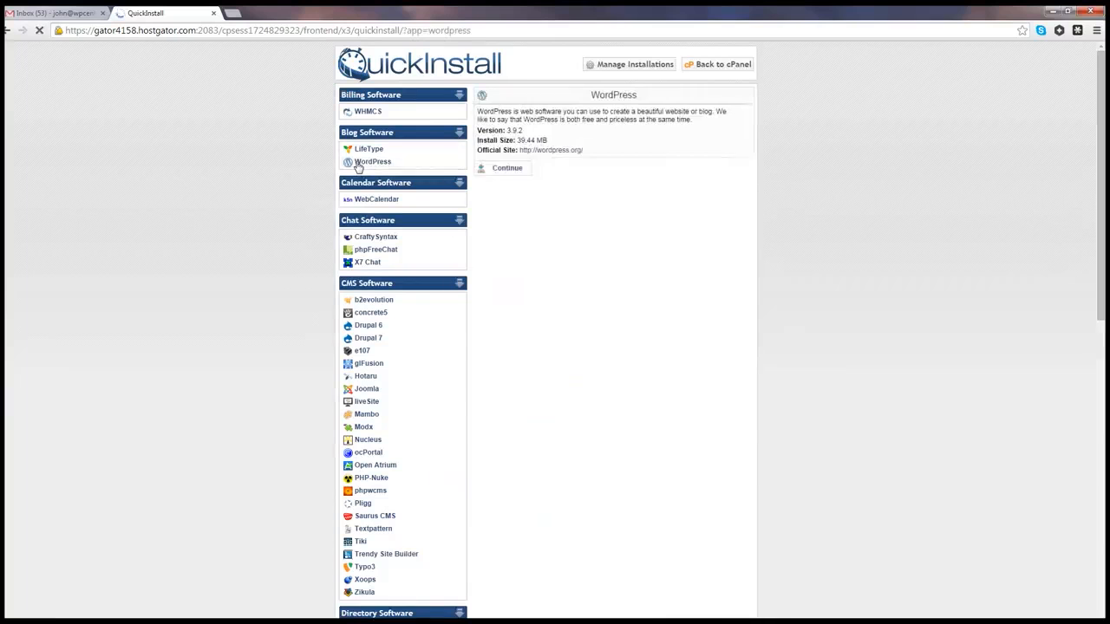
pyautogui.click(506, 172)
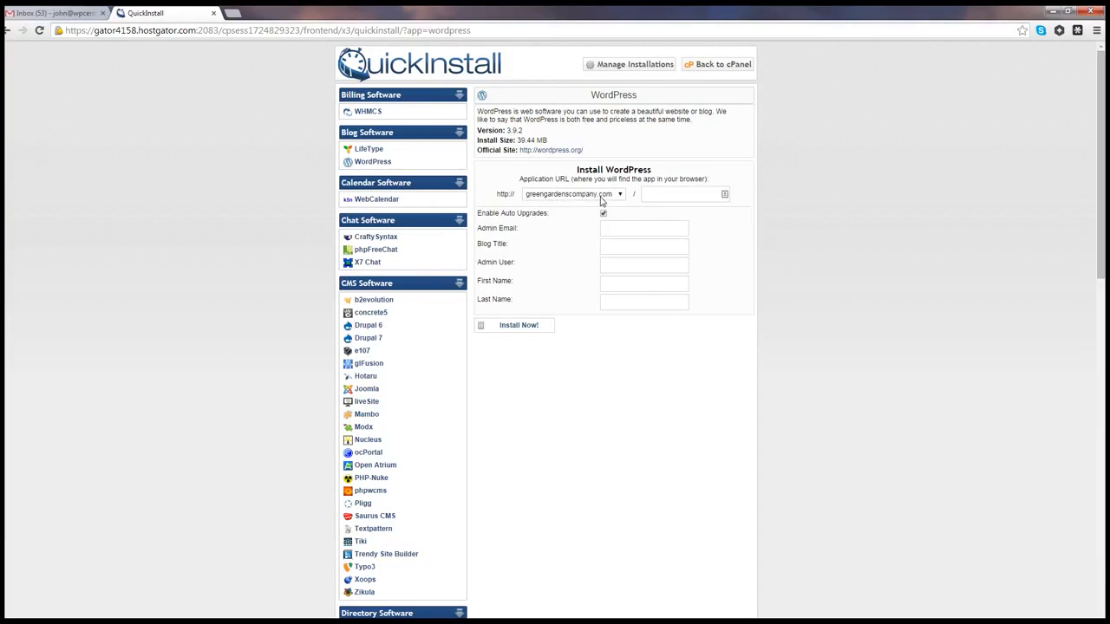
pyautogui.click(669, 200)
pyautogui.click(603, 214)
pyautogui.click(606, 229)
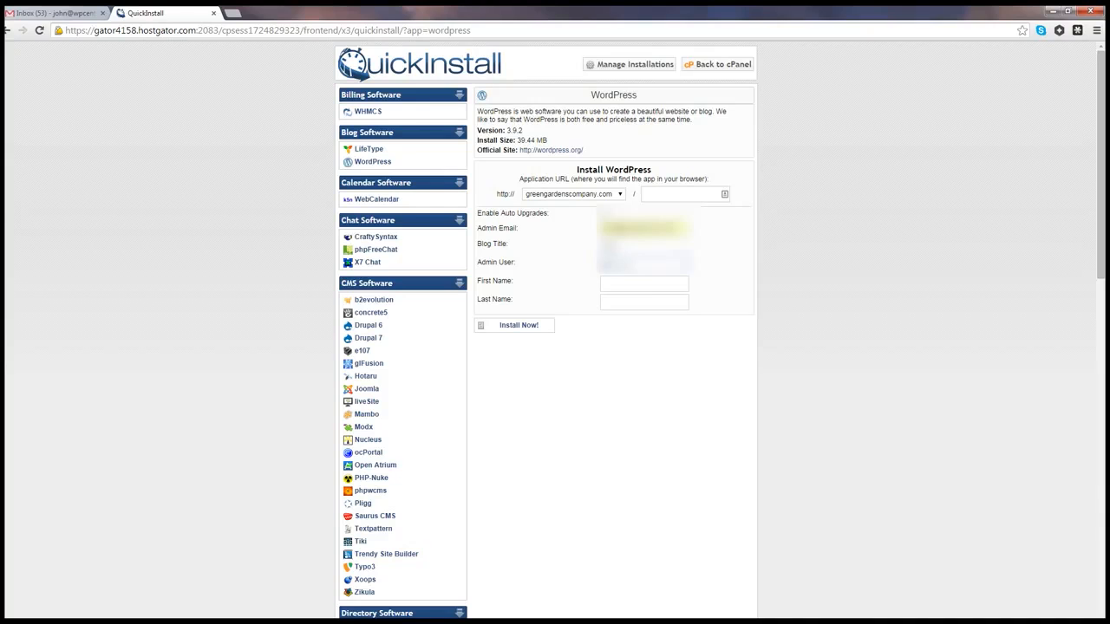
# Step: Enter the admin's first and last name and run Install Now until WordPress reaches 100%
pyautogui.click(612, 284)
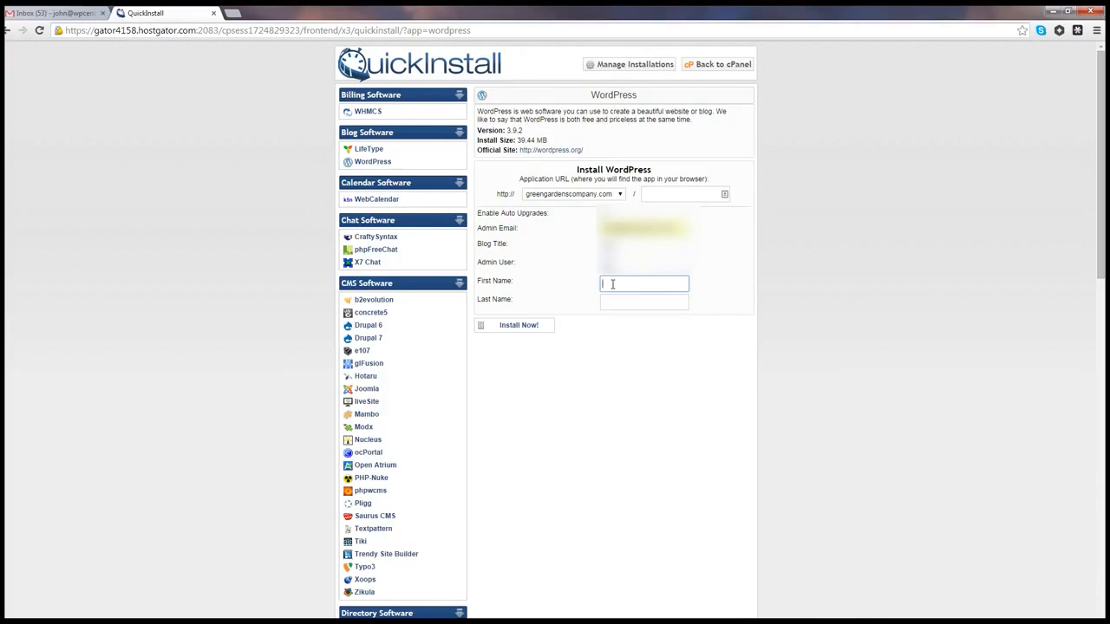
pyautogui.write('JOHN')
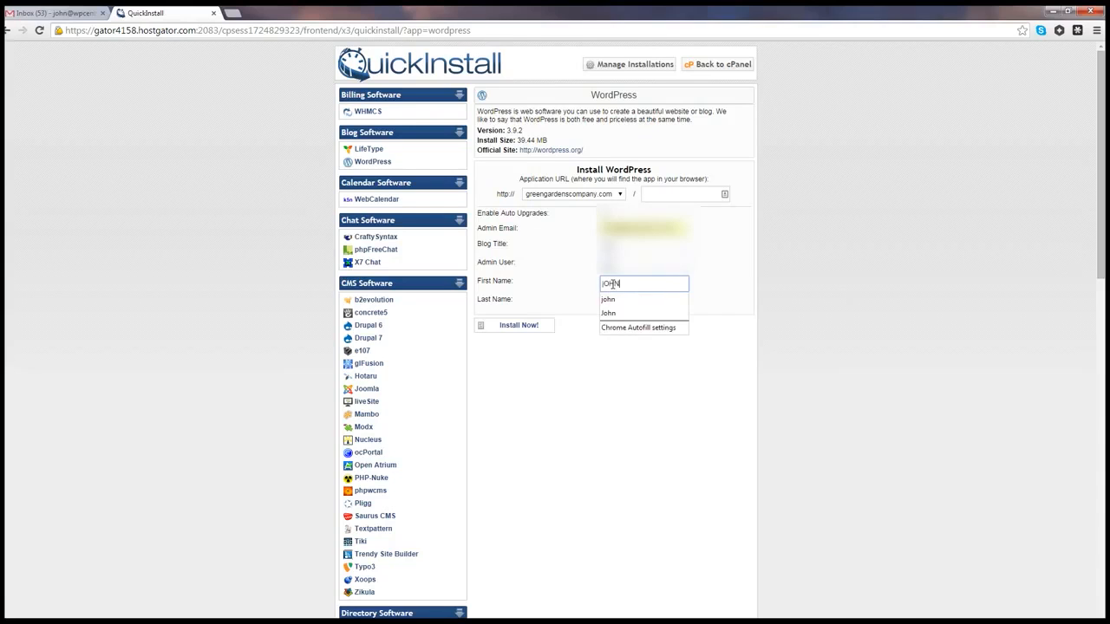
pyautogui.press('BackSpace')
pyautogui.press('BackSpace')
pyautogui.press('BackSpace')
pyautogui.press('BackSpace')
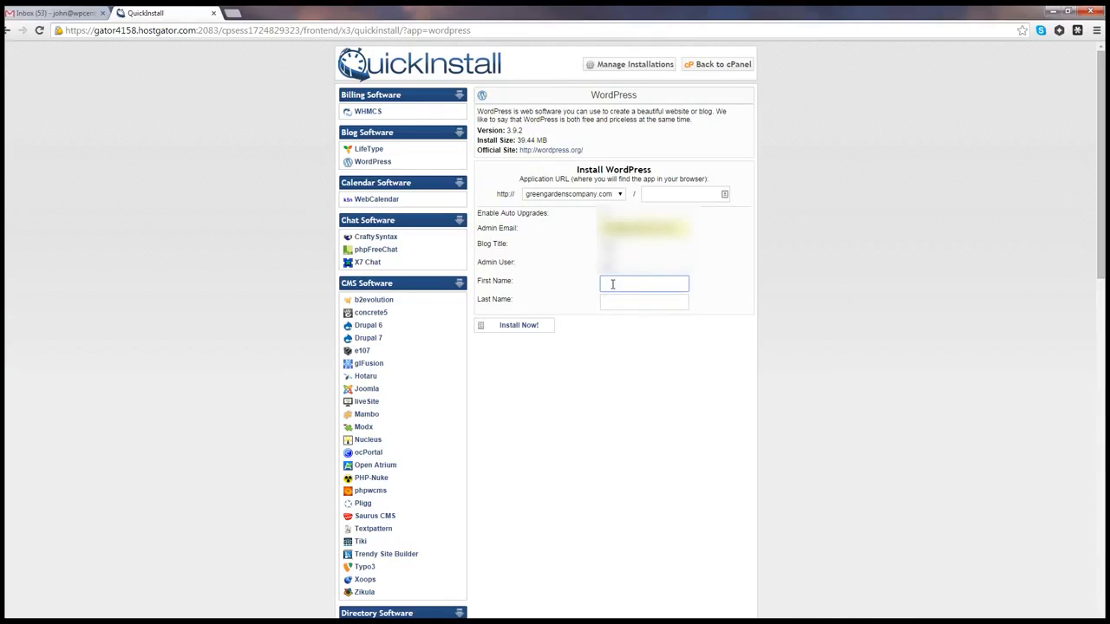
pyautogui.press('Tab')
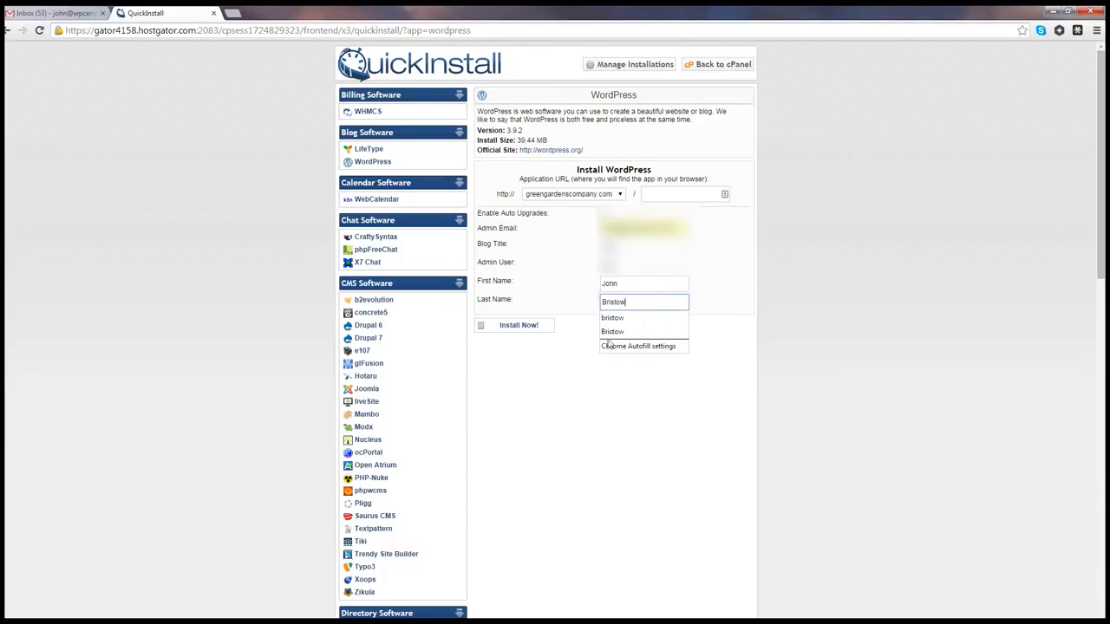
pyautogui.click(616, 461)
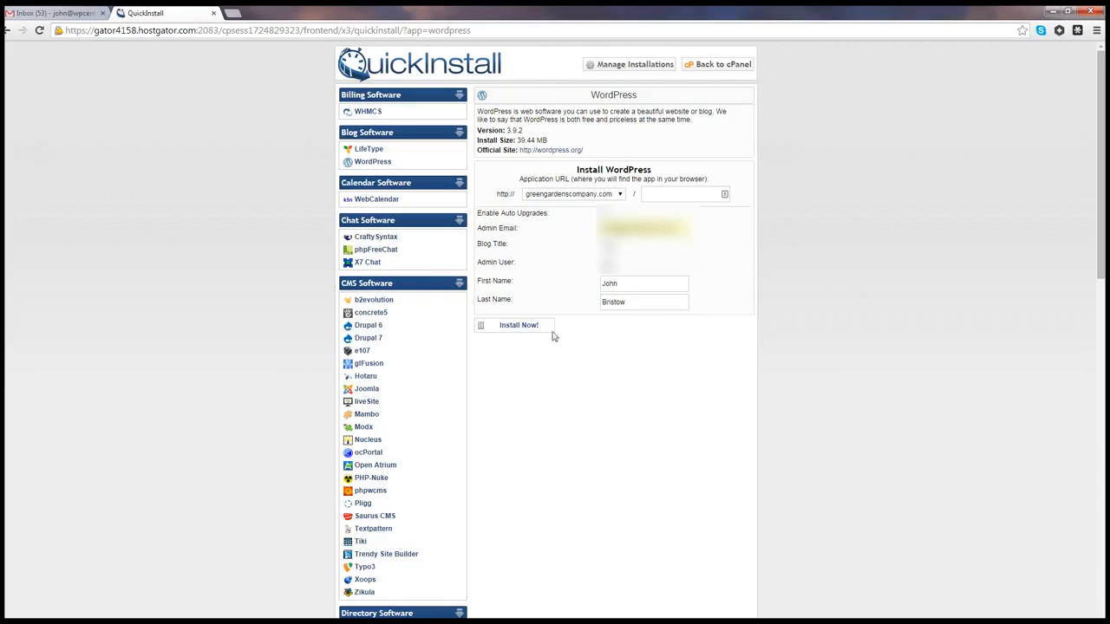
pyautogui.click(518, 326)
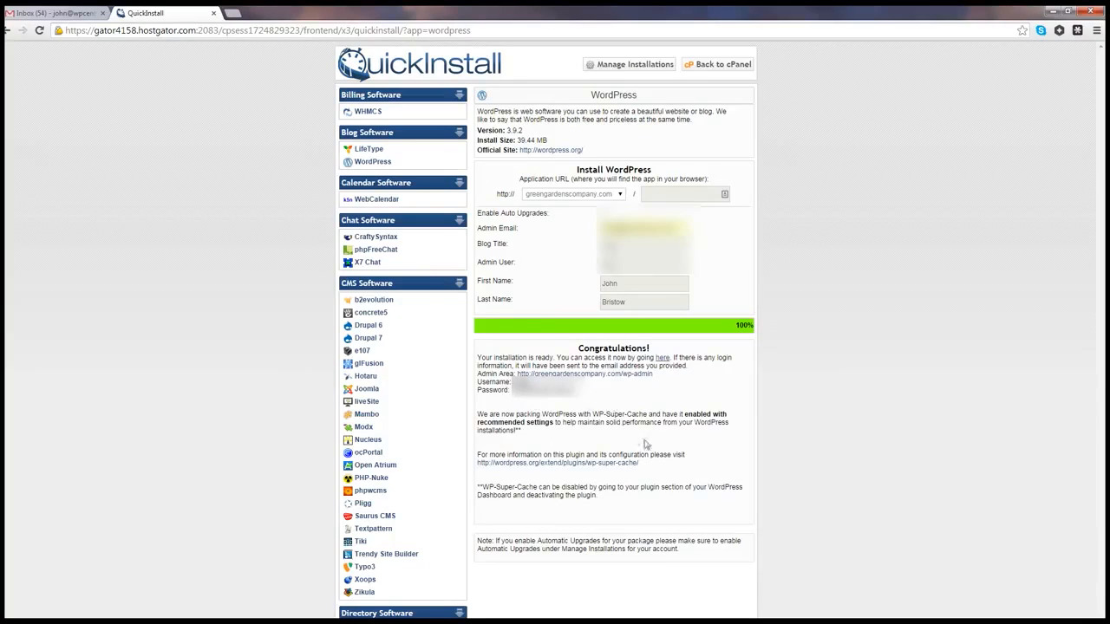
# Step: Open the greengardenscompany.com admin area in a new tab after selecting the generated admin password
pyautogui.rightClick(601, 375)
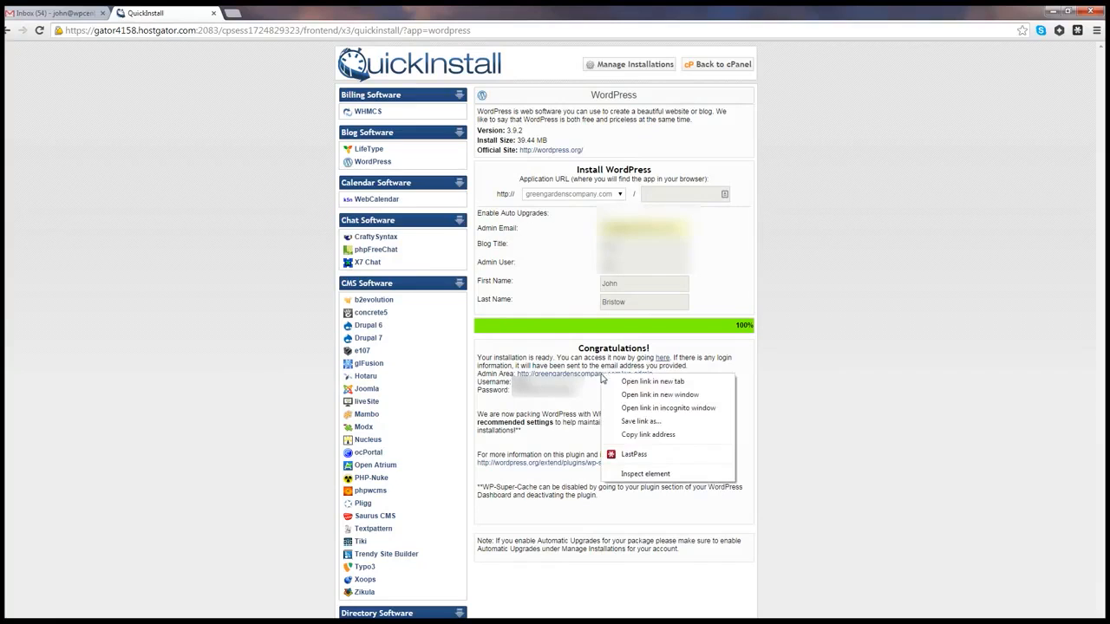
pyautogui.click(641, 385)
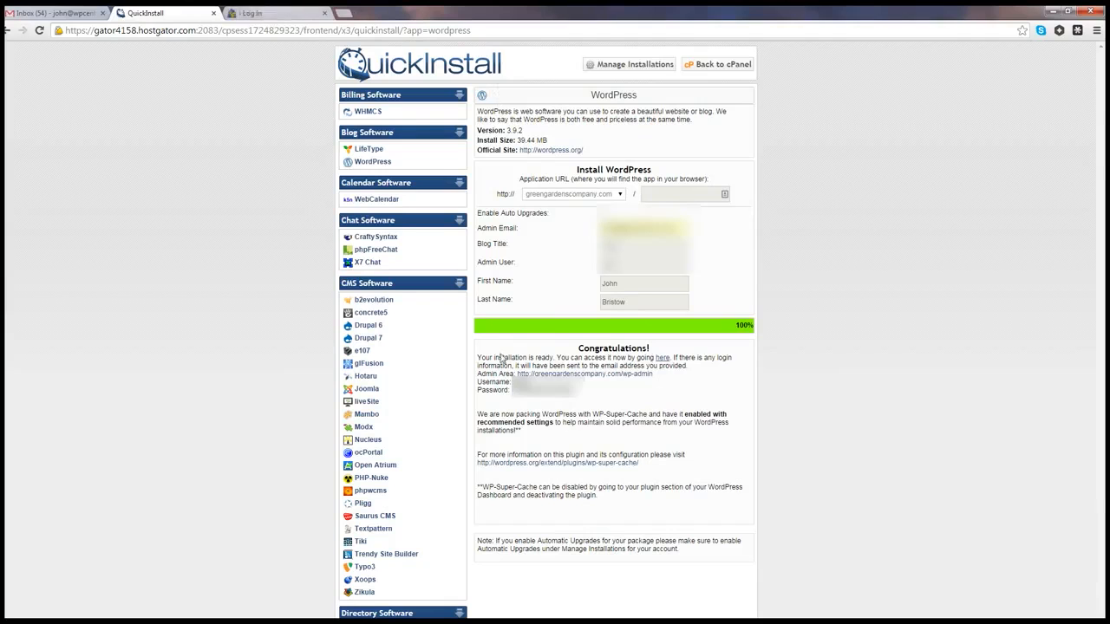
pyautogui.moveTo(578, 392); pyautogui.dragTo(514, 390)
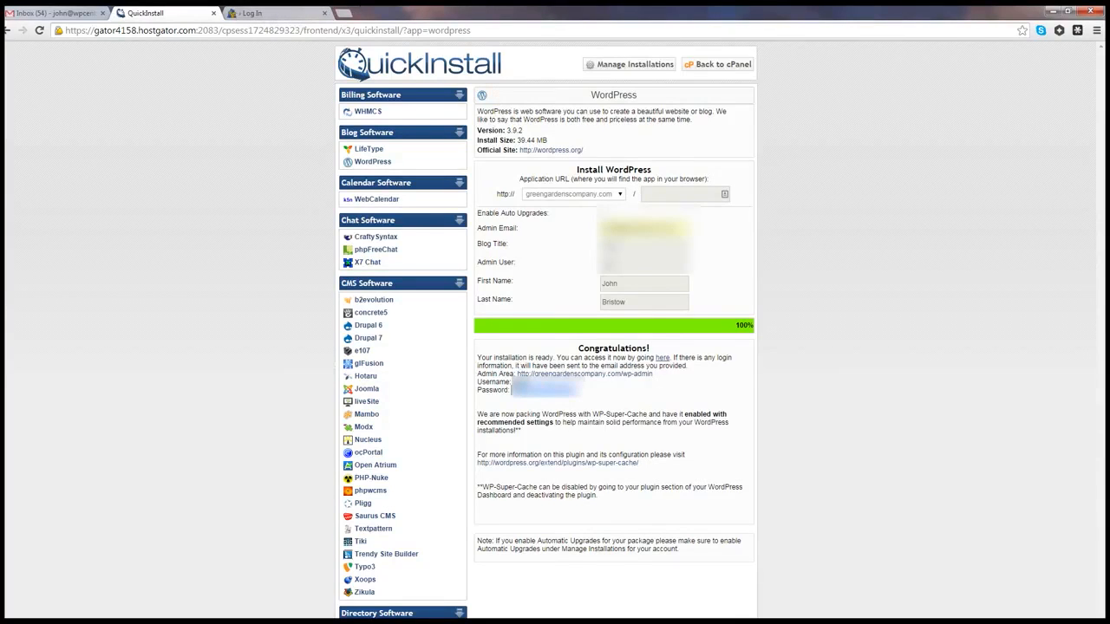
pyautogui.click(247, 13)
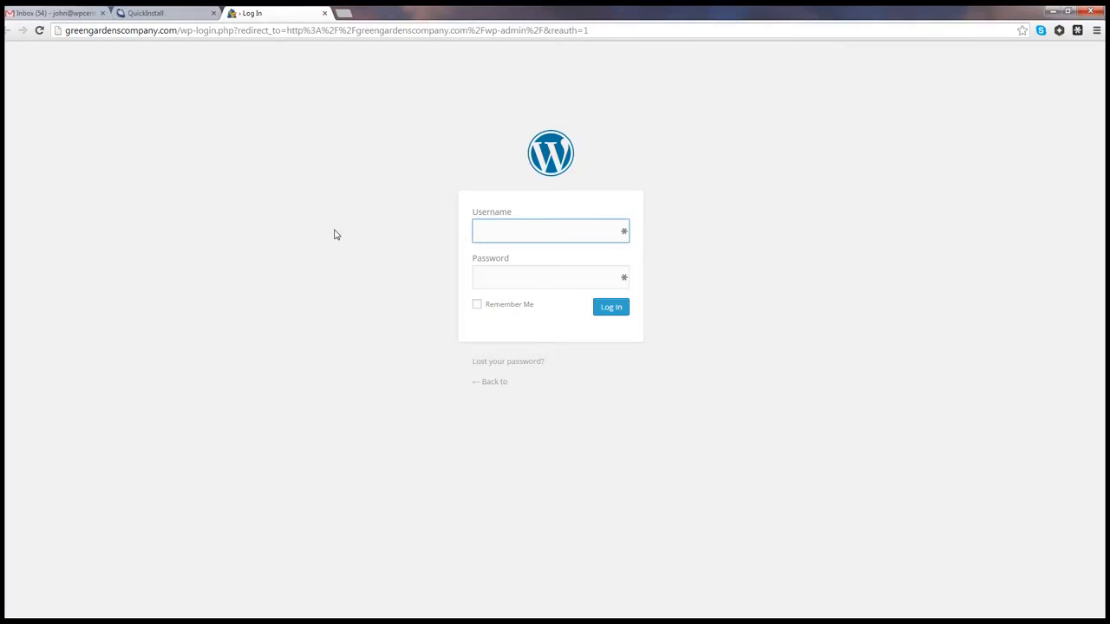
# Step: Preview the new site's front page, then log in with the admin username and pasted password
pyautogui.click(492, 383)
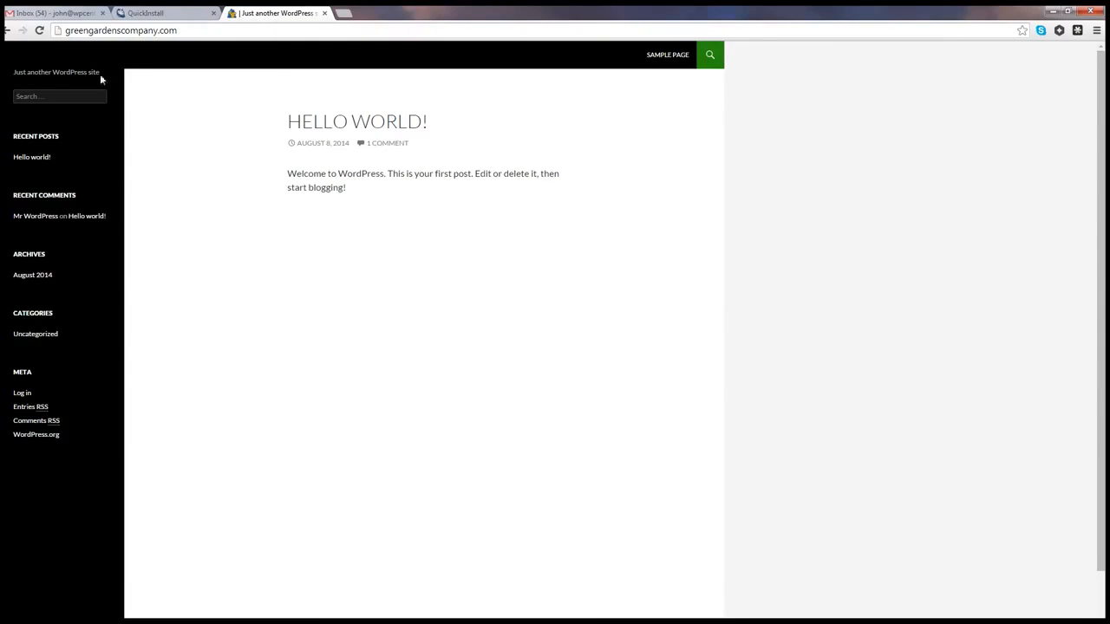
pyautogui.click(6, 32)
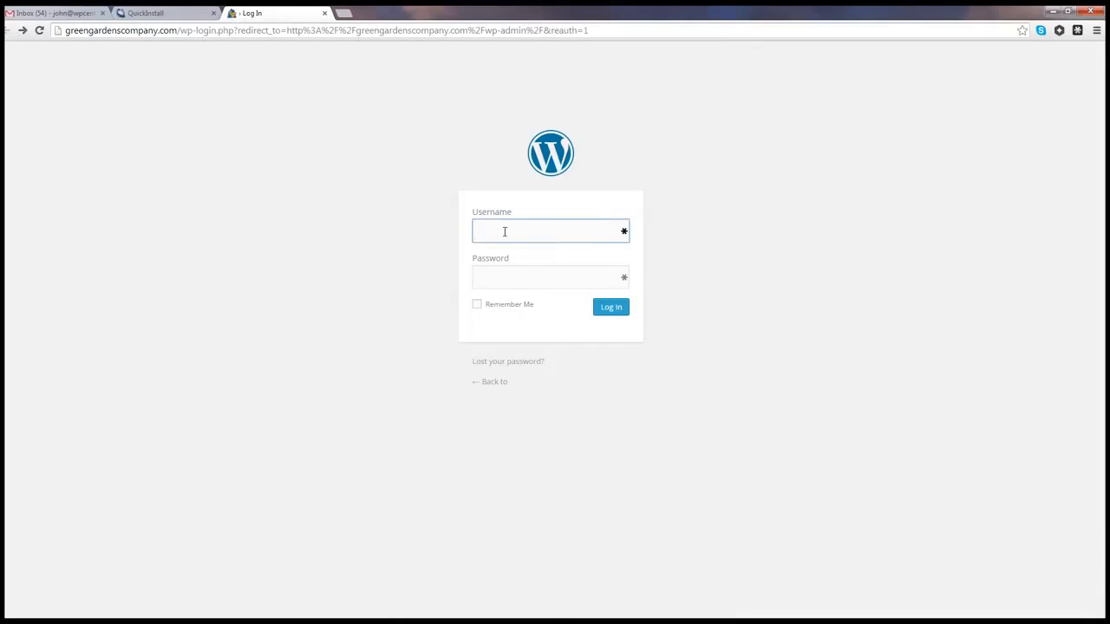
pyautogui.click(503, 232)
pyautogui.write('john')
pyautogui.press('Tab')
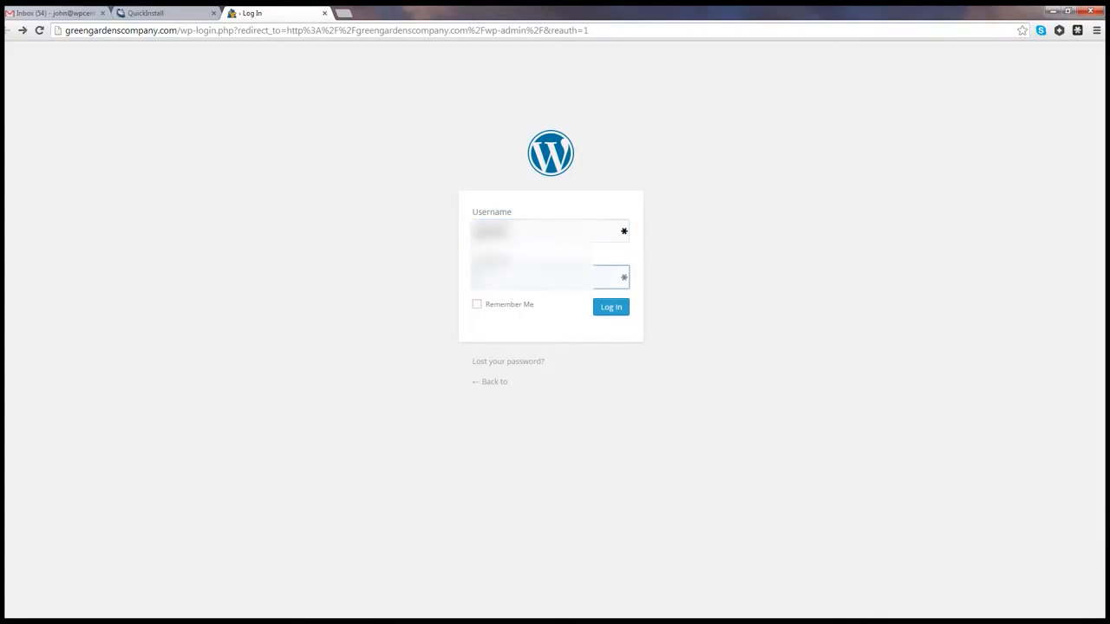
pyautogui.hotkey('ctrl', 'v')
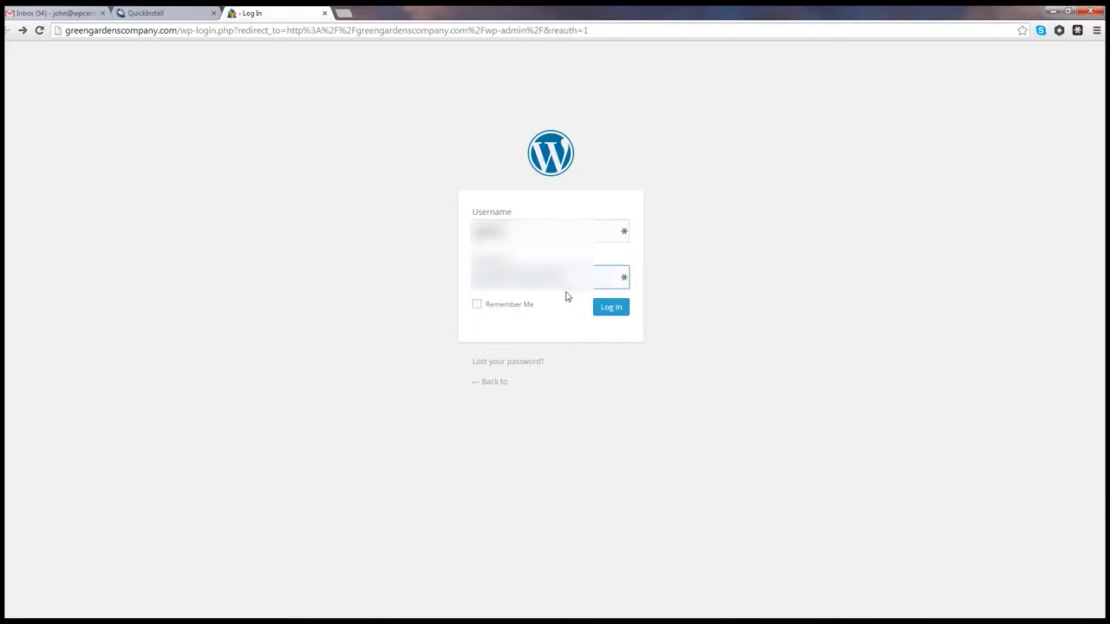
pyautogui.click(612, 309)
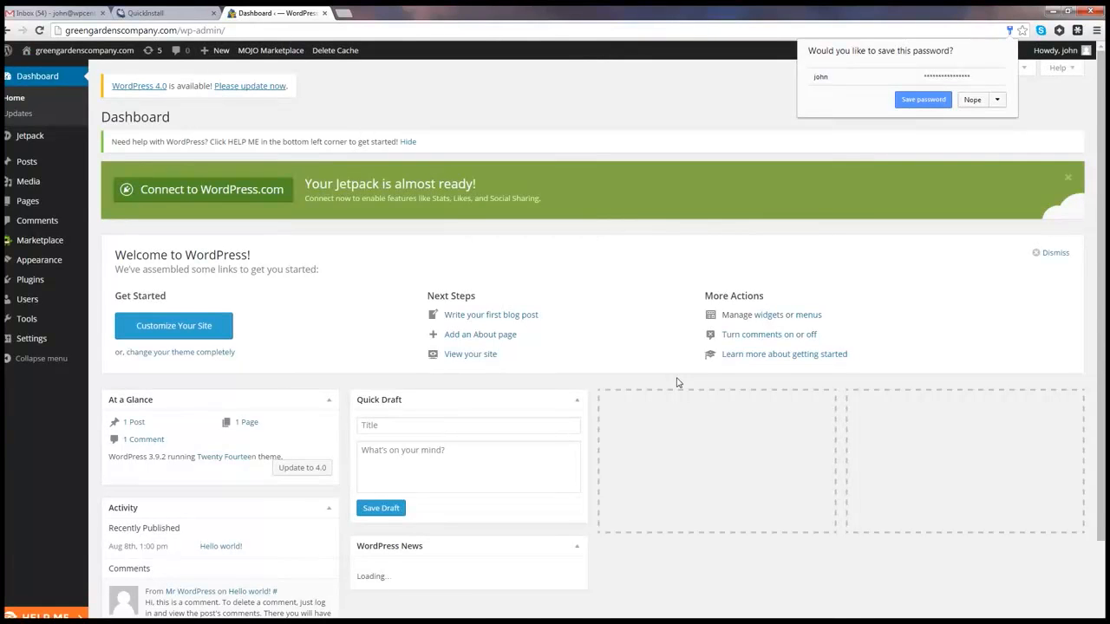
# Step: Decline the browser's save-password offer and bring up the Settings submenu in the sidebar
pyautogui.click(980, 100)
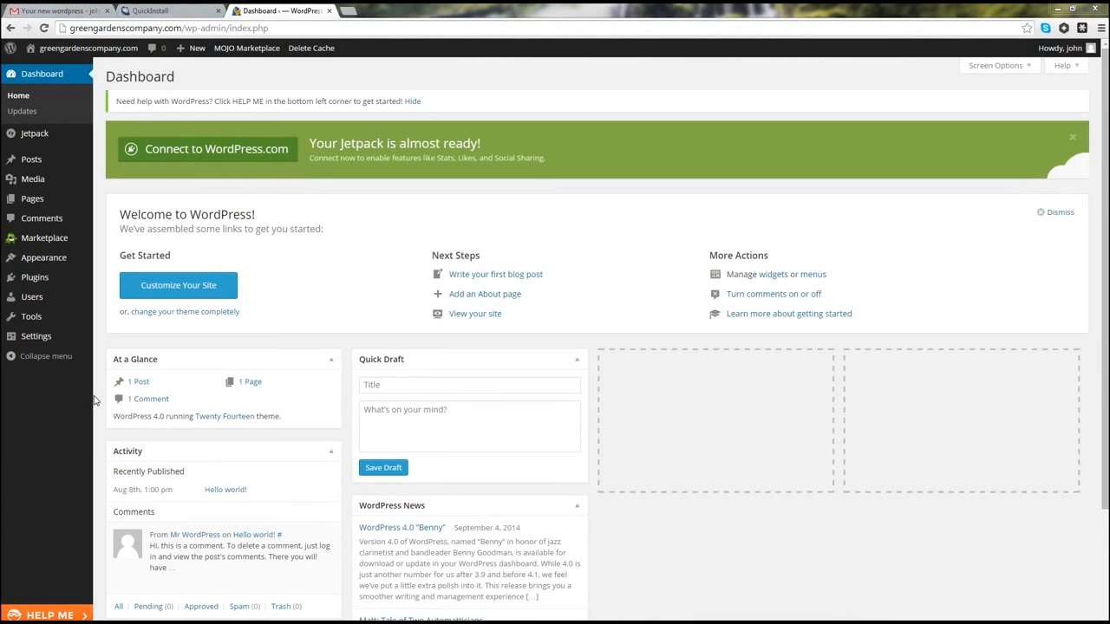
pyautogui.moveTo(39, 347)
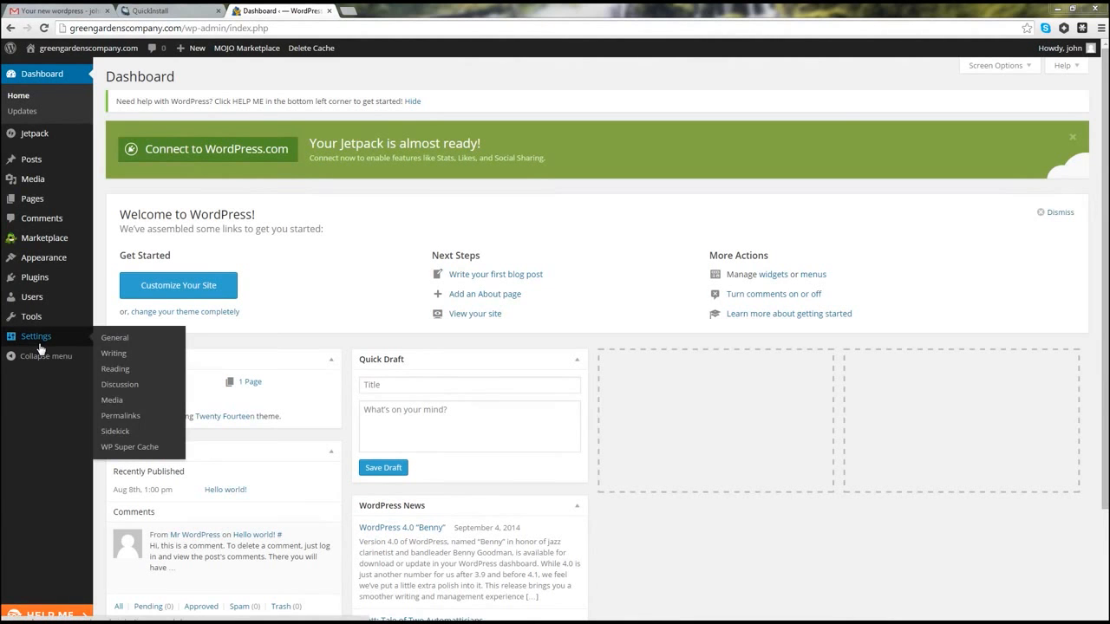
# Step: On the Permalinks page, contrast the Default ?p=123 URL with sample-post/, then save Post name
pyautogui.click(118, 420)
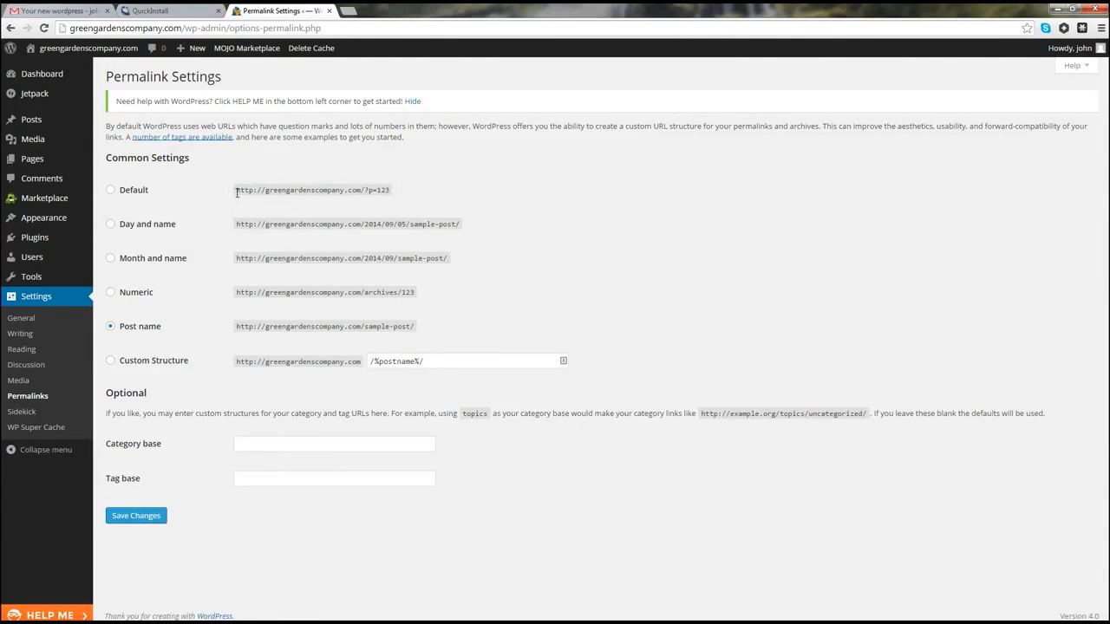
pyautogui.moveTo(237, 192); pyautogui.dragTo(395, 190)
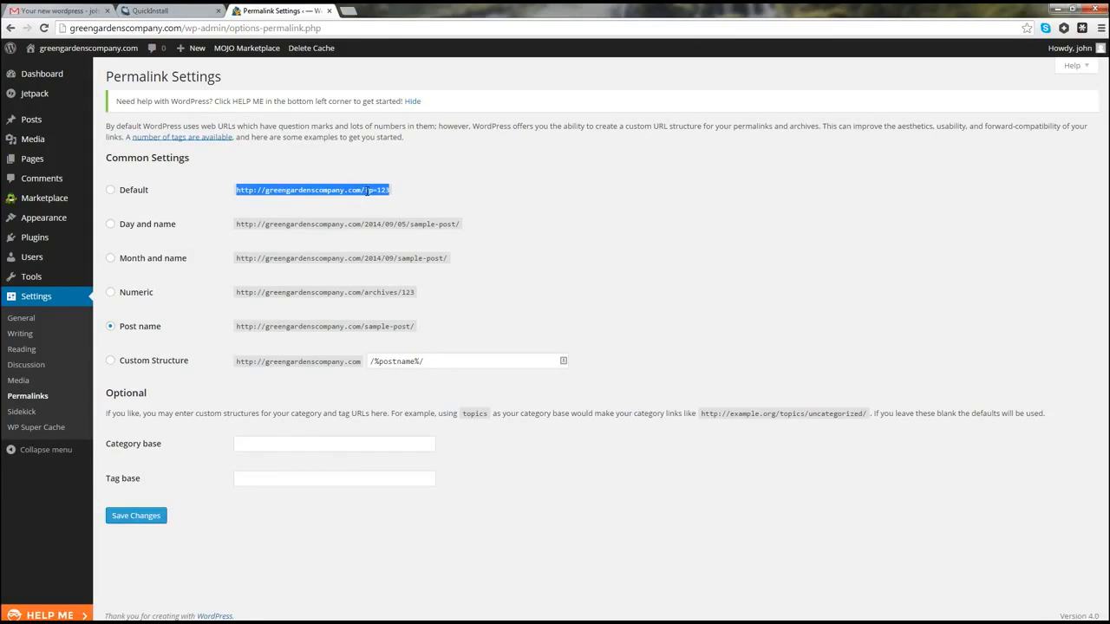
pyautogui.click(367, 191)
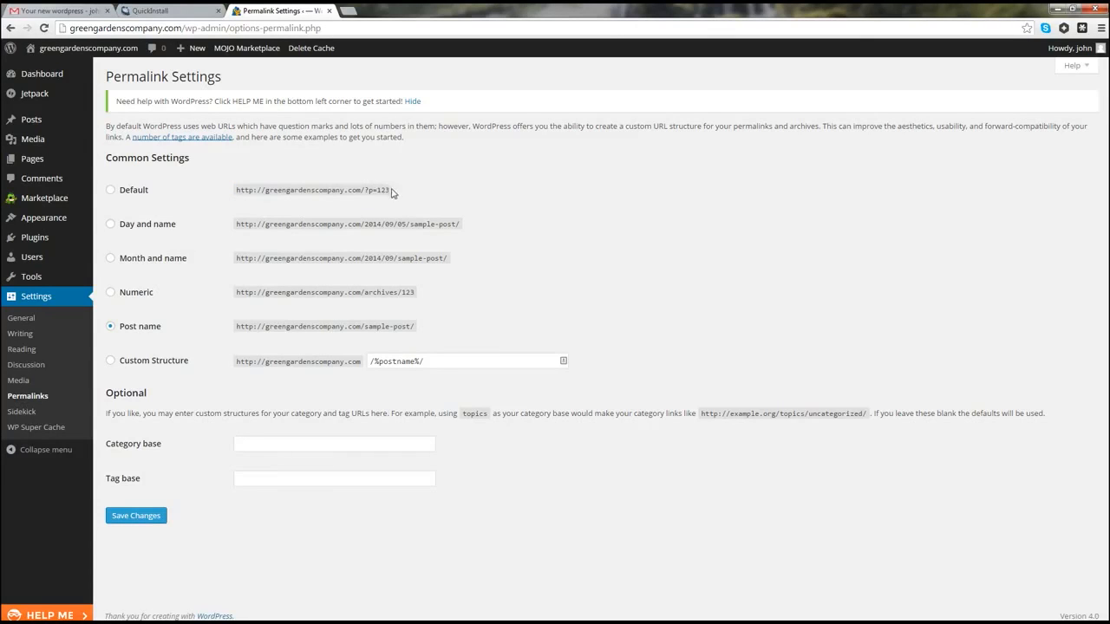
pyautogui.moveTo(391, 190); pyautogui.dragTo(236, 191)
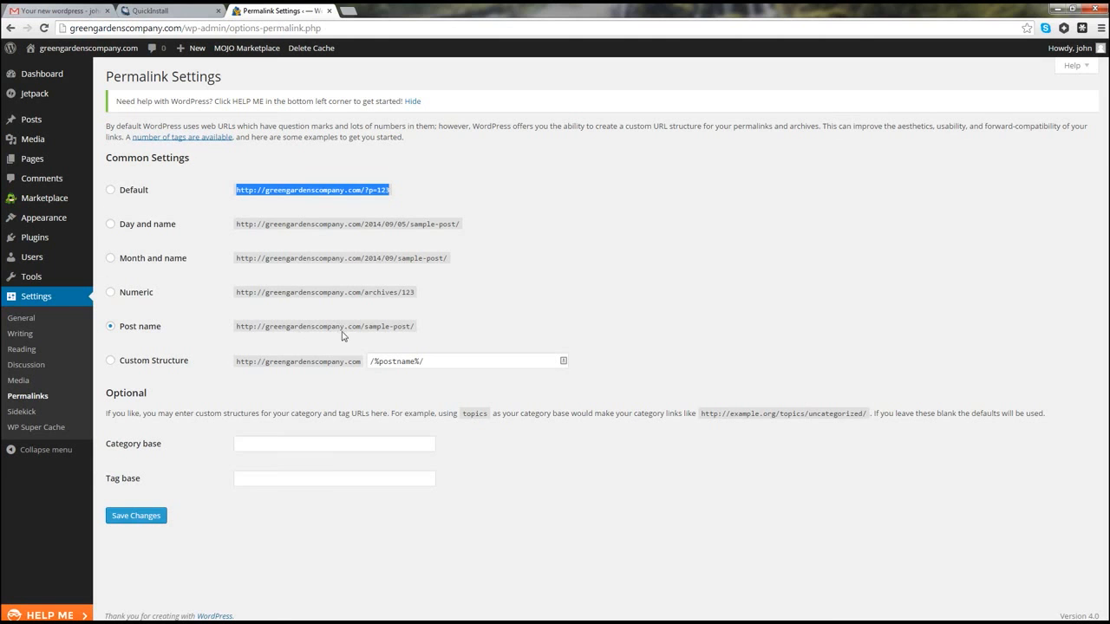
pyautogui.moveTo(364, 326); pyautogui.dragTo(415, 327)
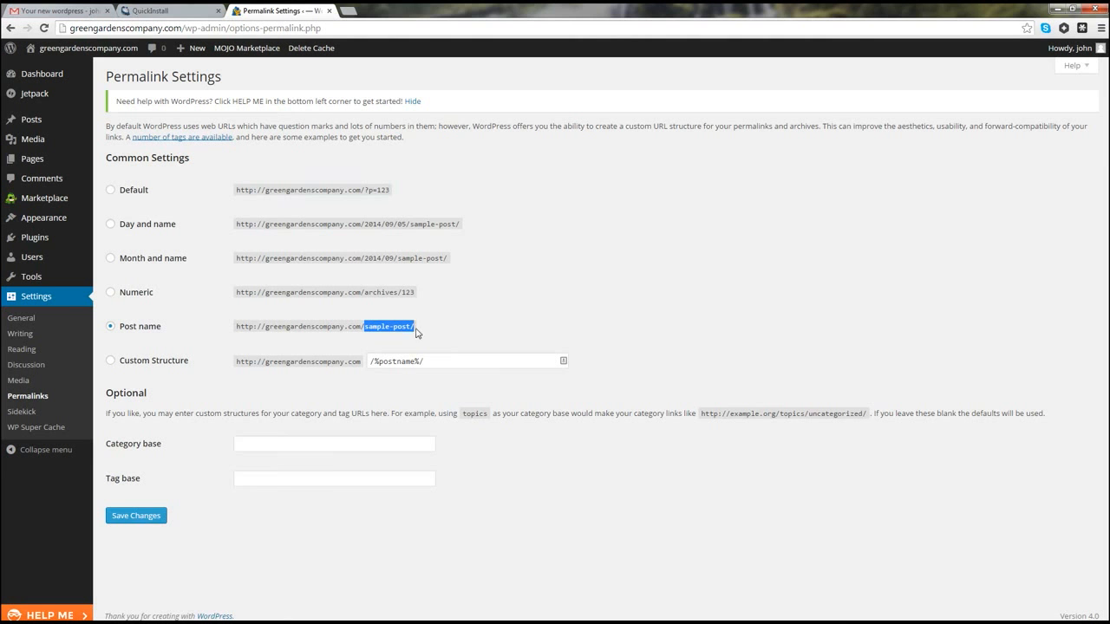
pyautogui.click(419, 331)
pyautogui.click(131, 521)
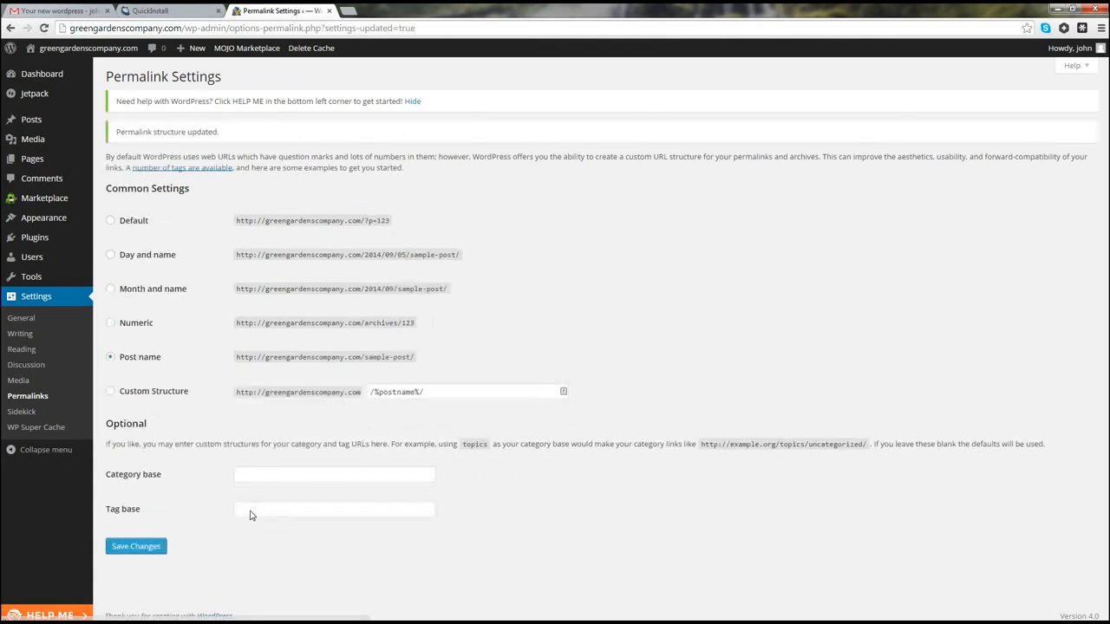
# Step: In General Settings, set Site Title to Green Gardens and tagline to 'Taking care of your space outside'
pyautogui.click(21, 321)
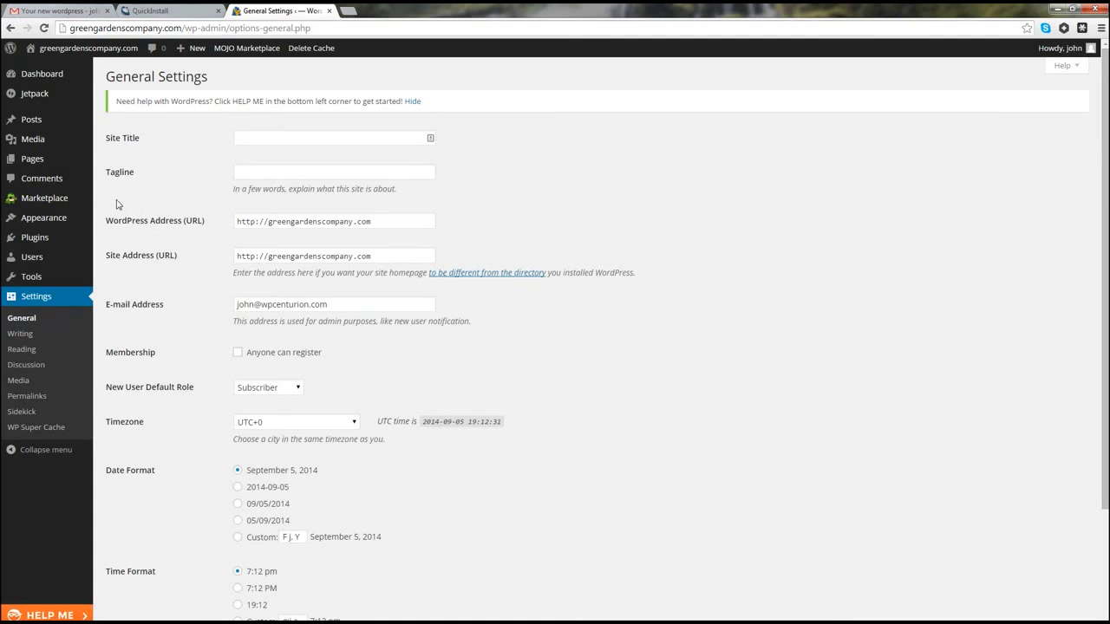
pyautogui.click(267, 136)
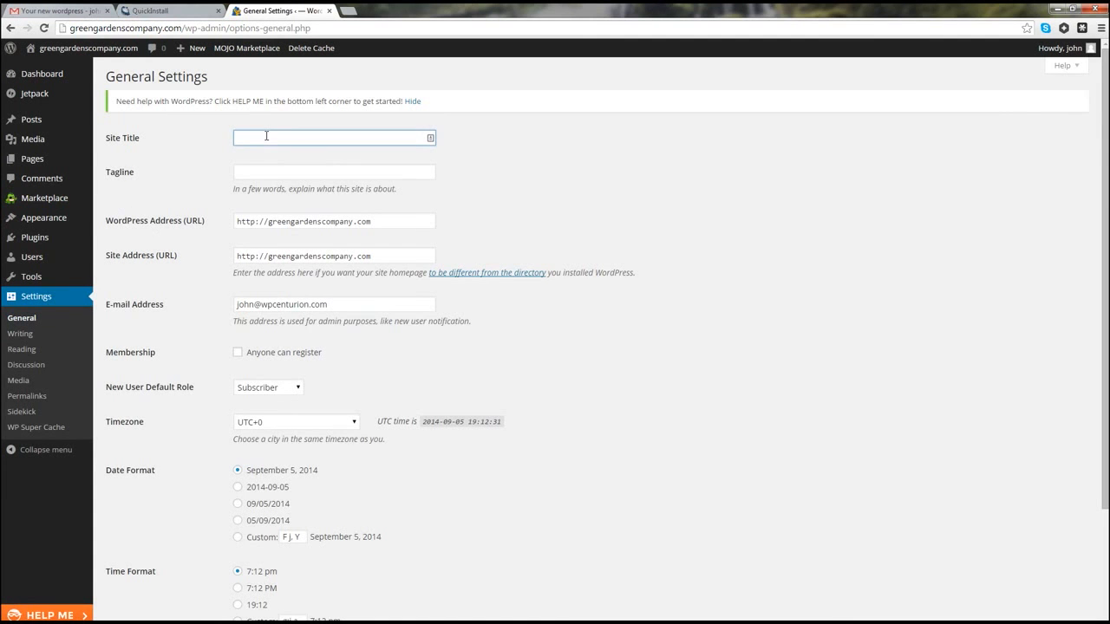
pyautogui.write('G')
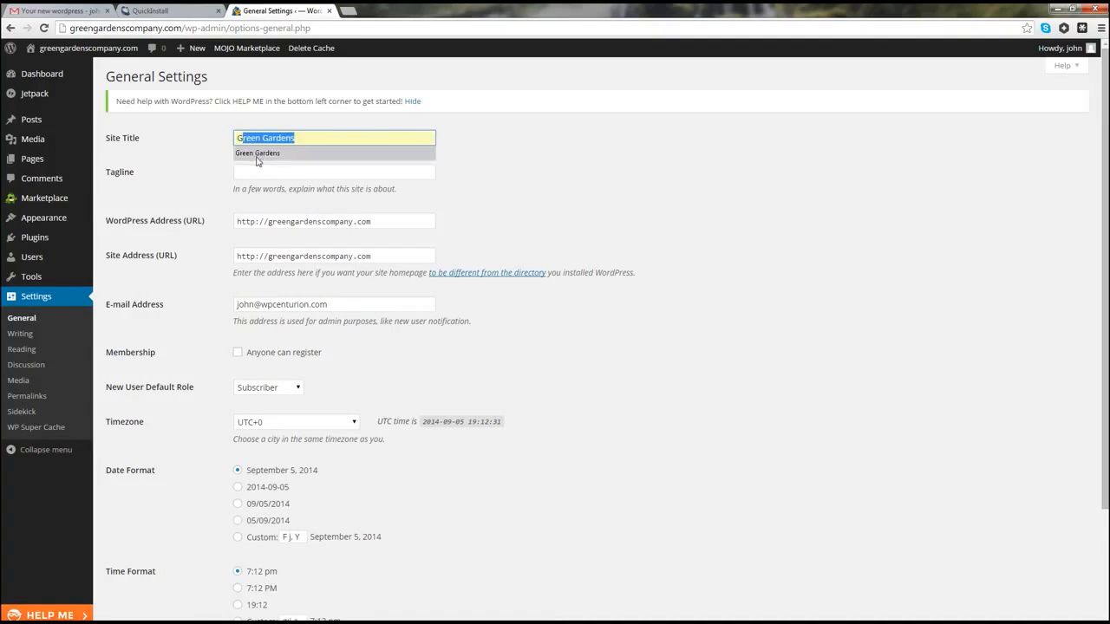
pyautogui.click(254, 153)
pyautogui.click(244, 173)
pyautogui.write('t')
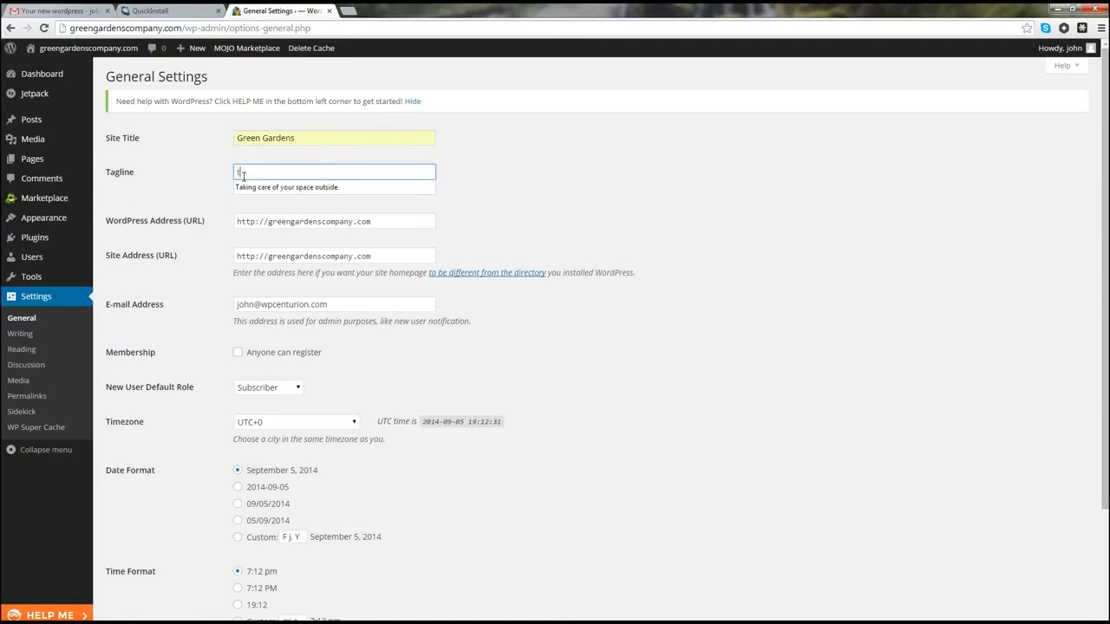
pyautogui.click(246, 187)
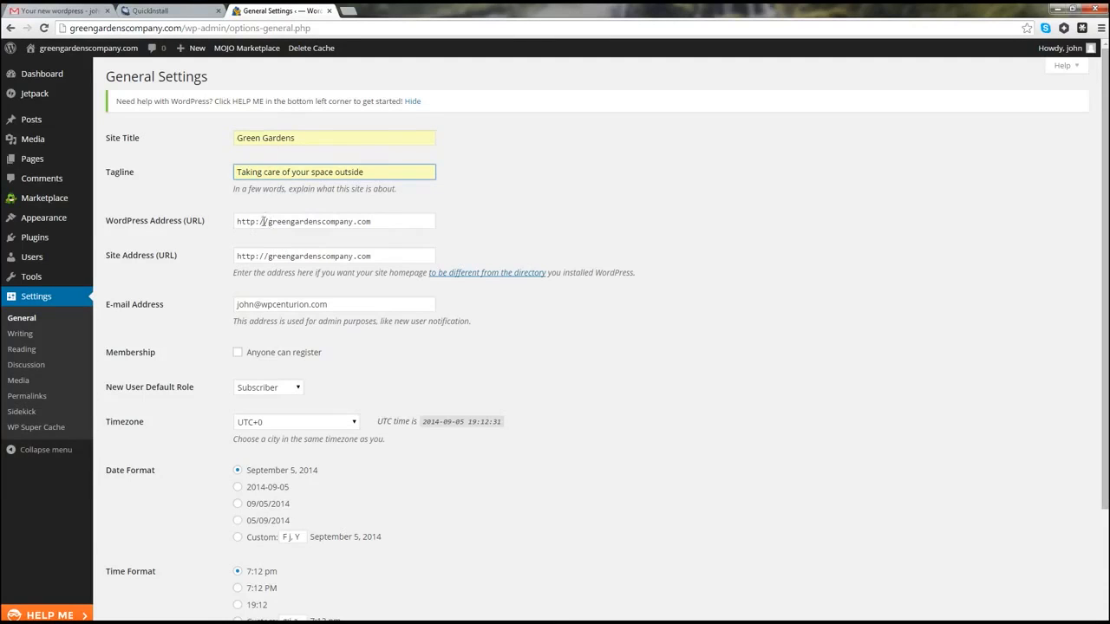
pyautogui.click(266, 222)
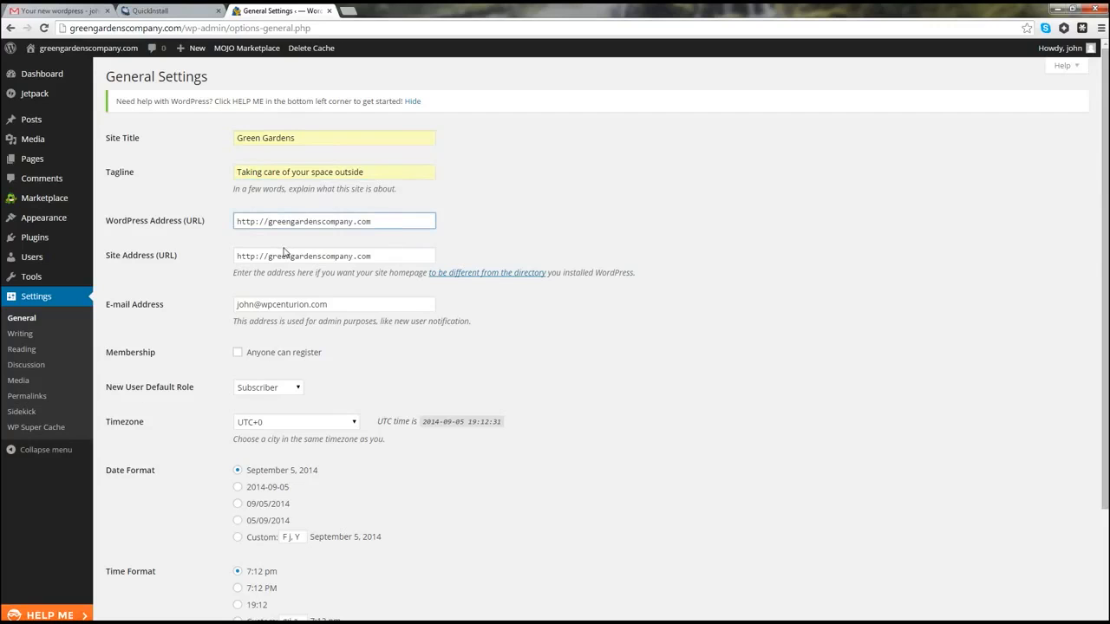
pyautogui.write('www.')
pyautogui.click(269, 256)
pyautogui.write('ww')
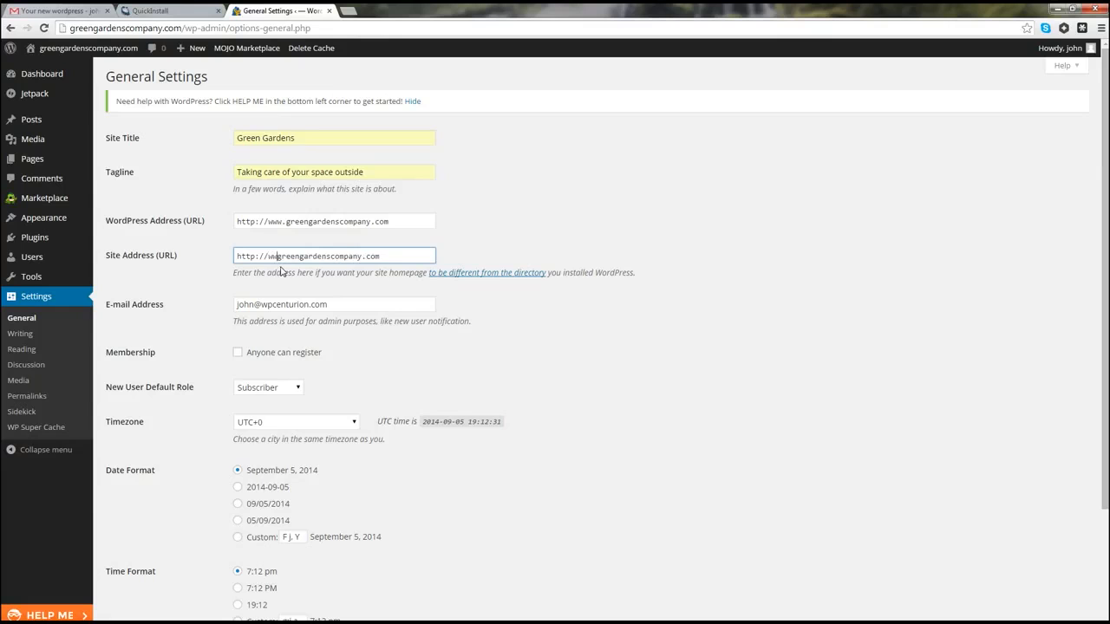
pyautogui.write('w.')
pyautogui.scroll(-1, 341, 247)
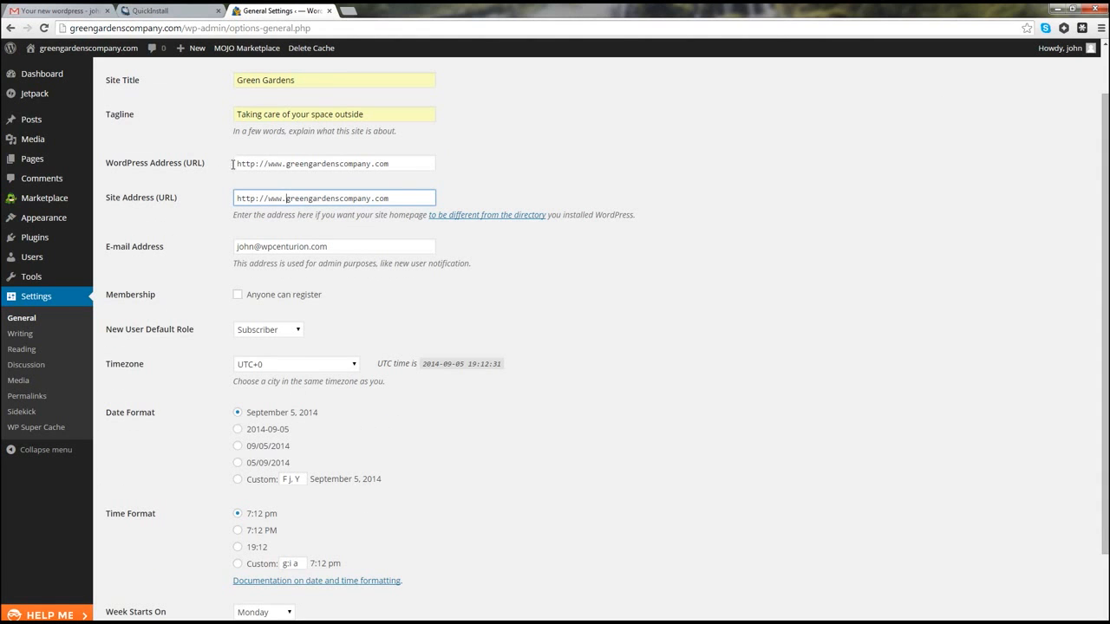
pyautogui.scroll(-2, 279, 283)
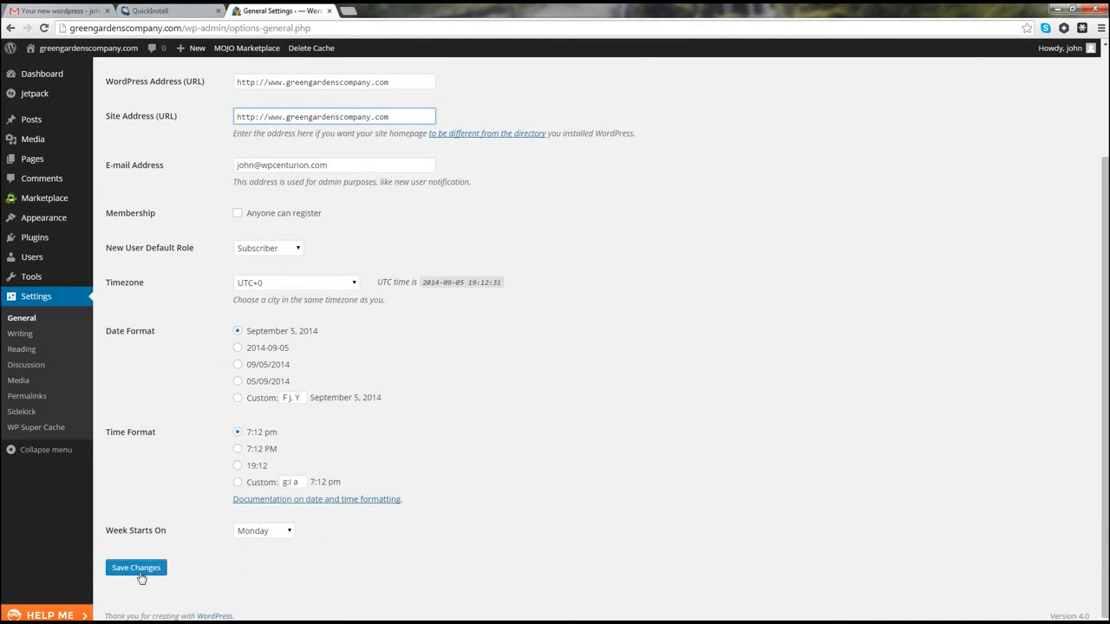
pyautogui.click(139, 572)
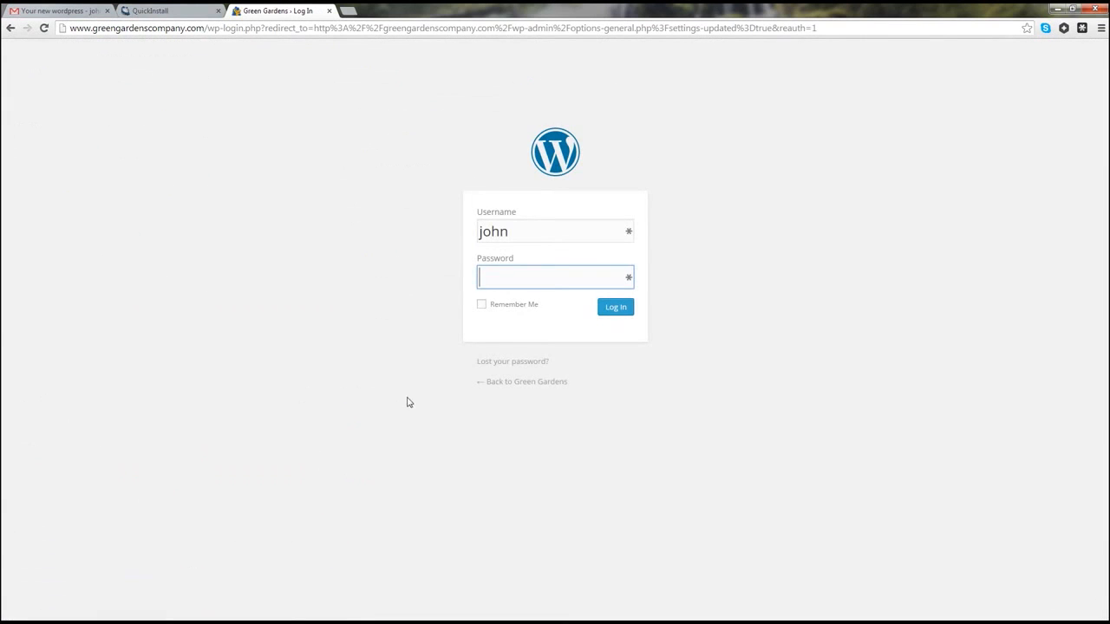
# Step: Copy the account password from the notes and paste it into the login form to sign in
pyautogui.hotkey('alt', 'Tab')
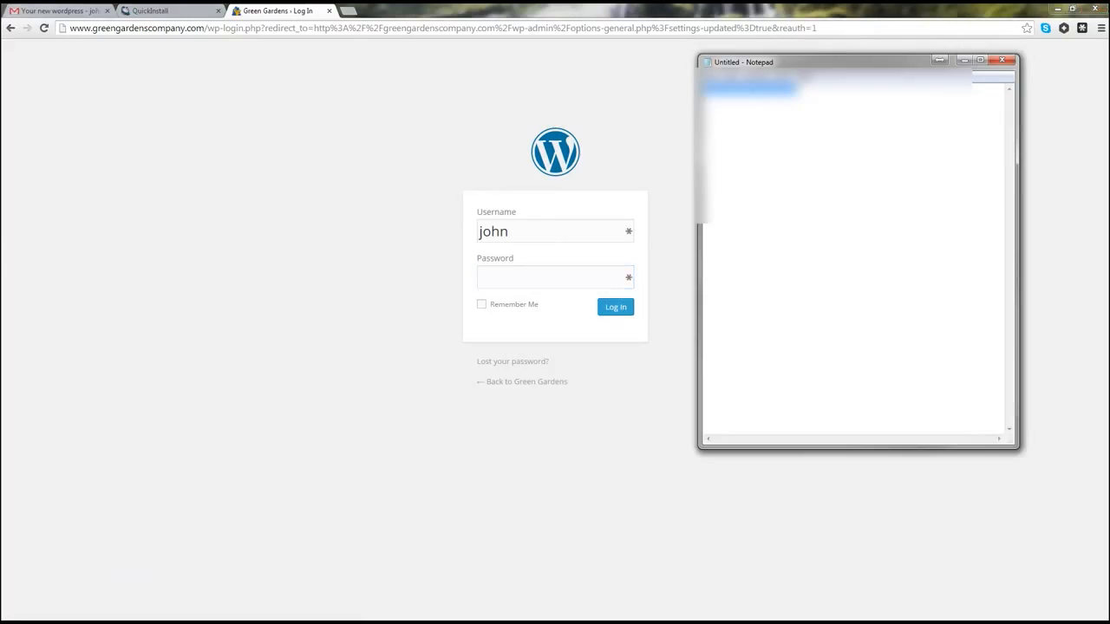
pyautogui.rightClick(761, 90)
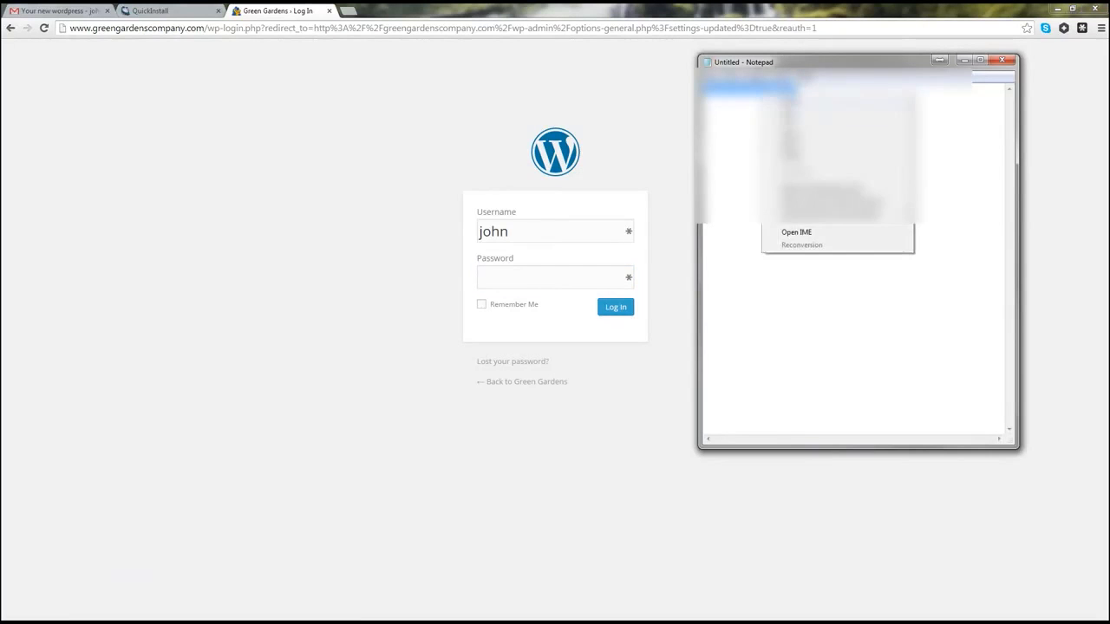
pyautogui.click(797, 126)
pyautogui.click(964, 63)
pyautogui.click(563, 281)
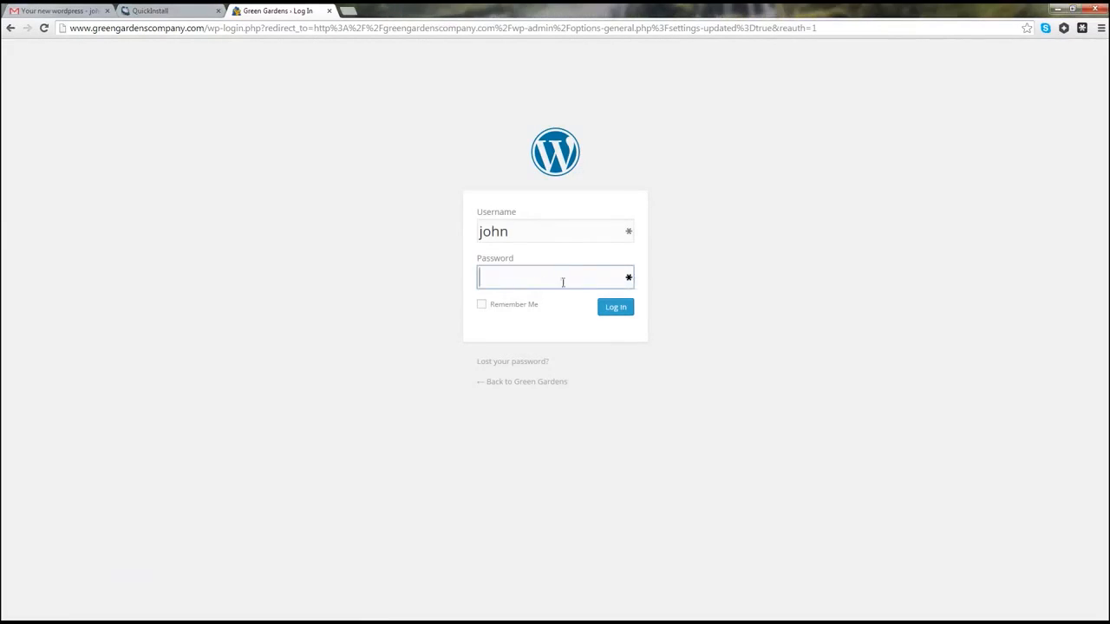
pyautogui.hotkey('ctrl', 'v')
pyautogui.press('Return')
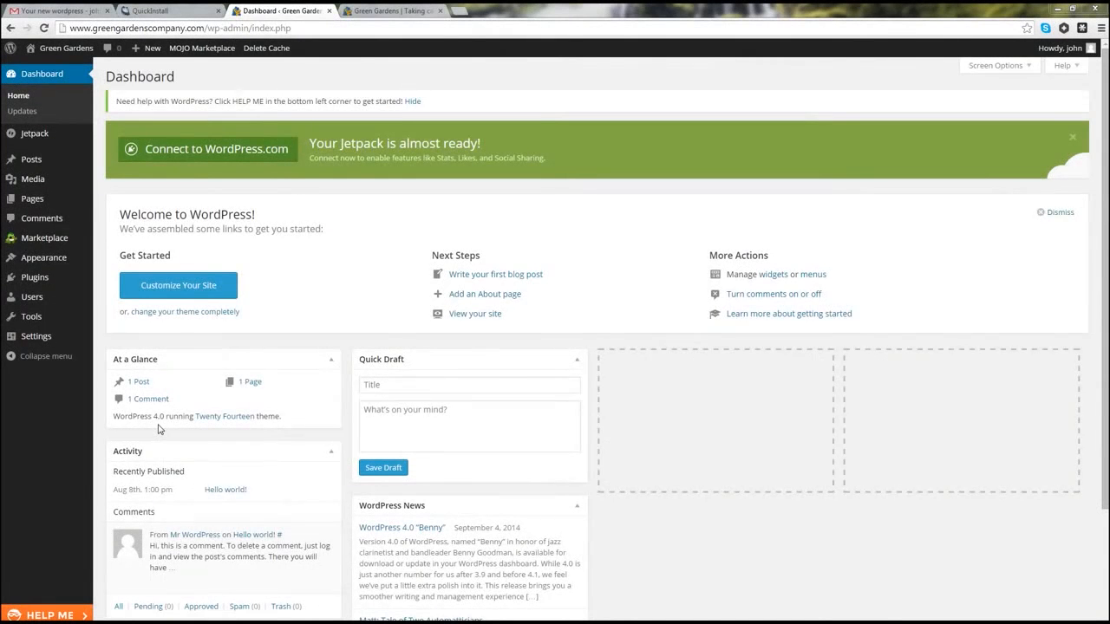
# Step: Go to Appearance > Themes, showing Twenty Fourteen active, and close the extra live-site tab
pyautogui.moveTo(42, 262)
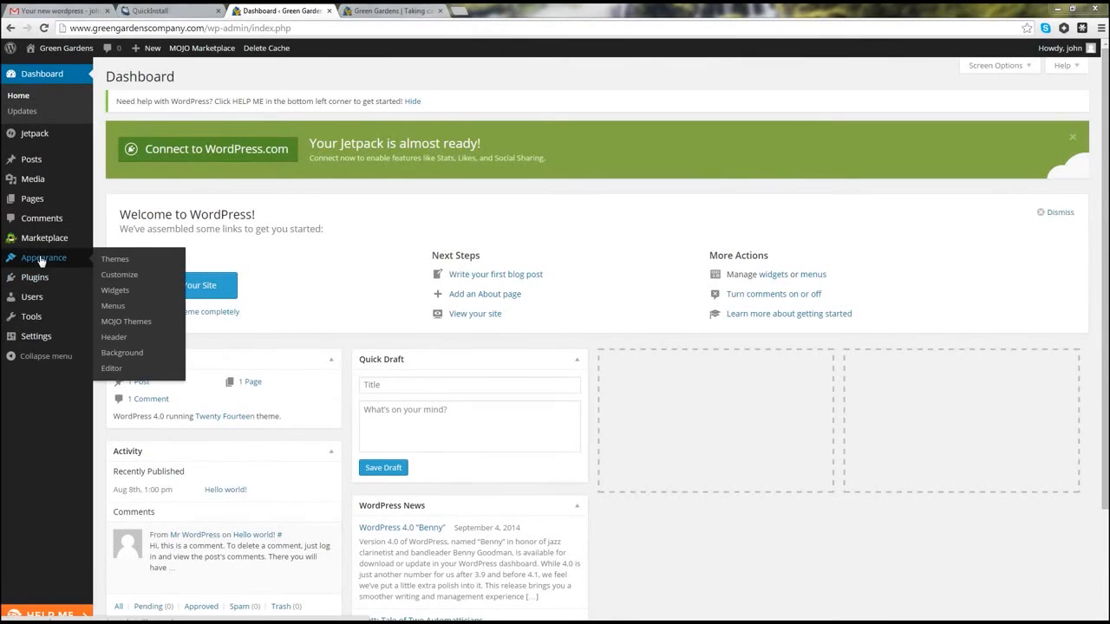
pyautogui.click(120, 261)
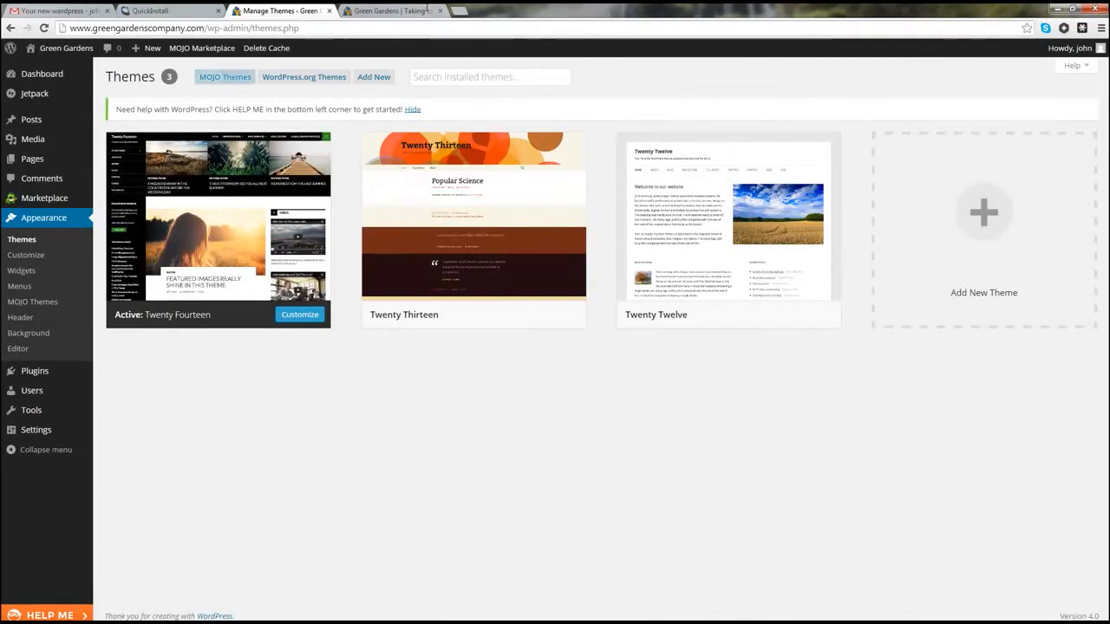
pyautogui.click(440, 11)
pyautogui.moveTo(61, 54)
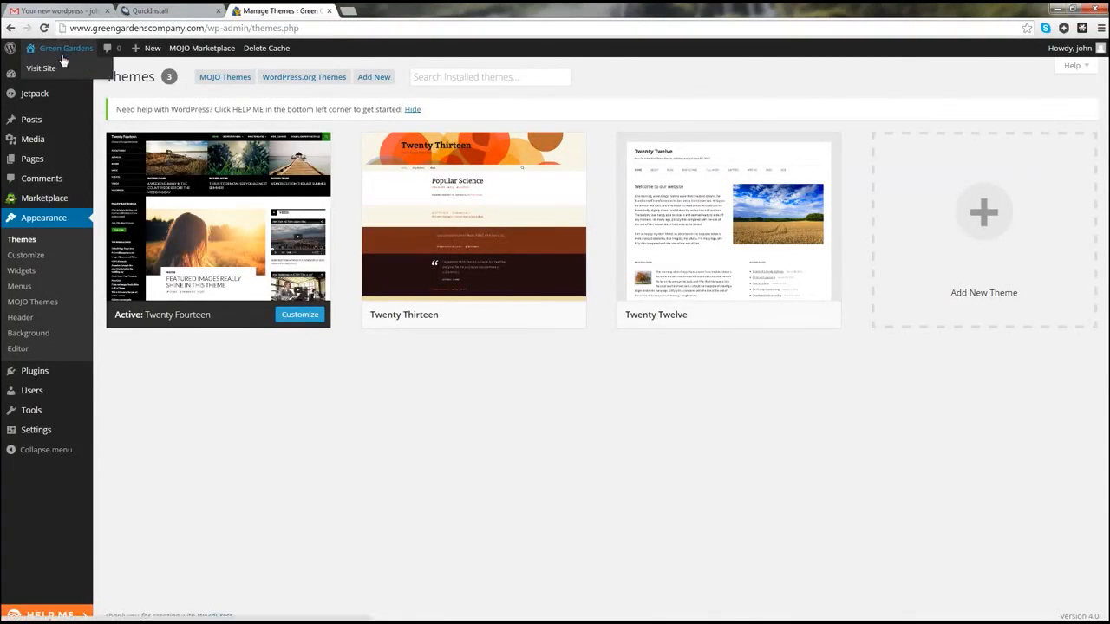
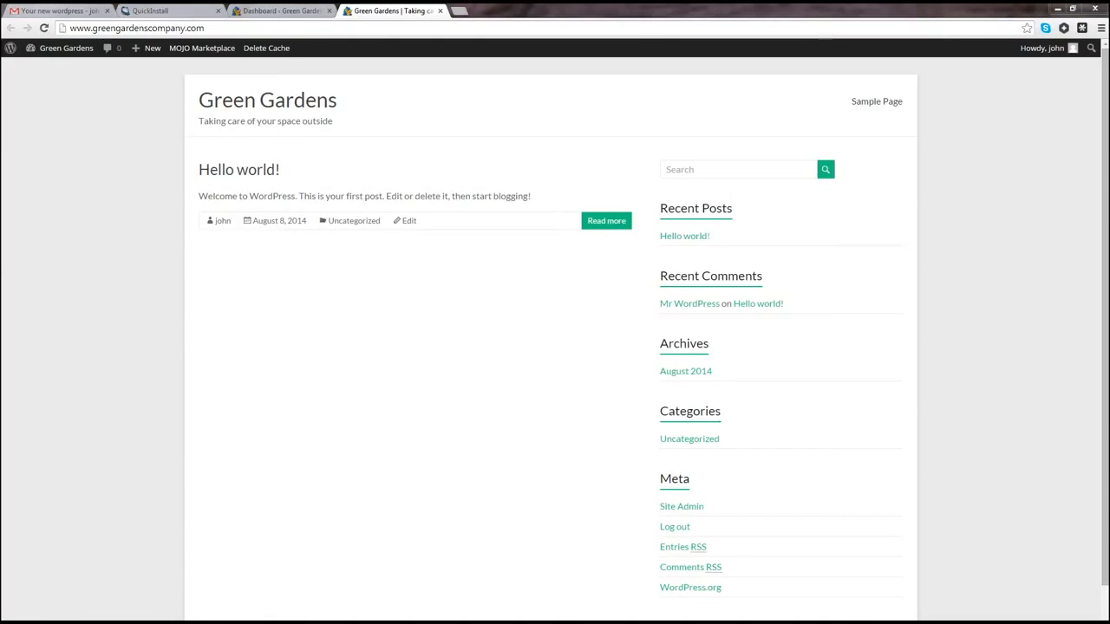
# Step: Open the theme's Theme Options page from Appearance in the dashboard, then start a new browser tab
pyautogui.click(267, 13)
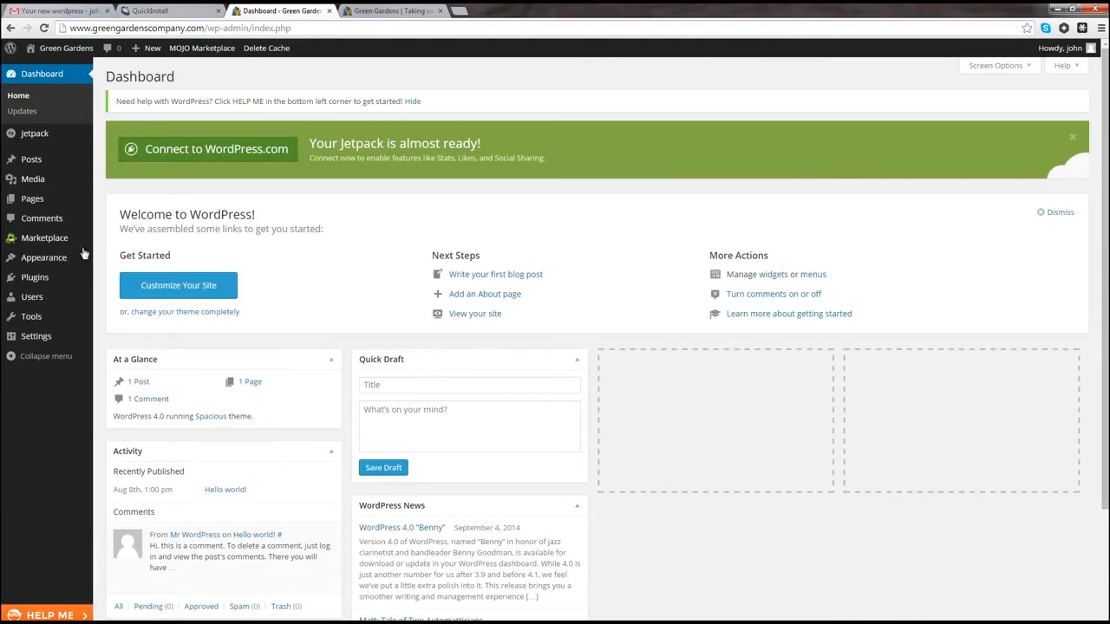
pyautogui.moveTo(46, 261)
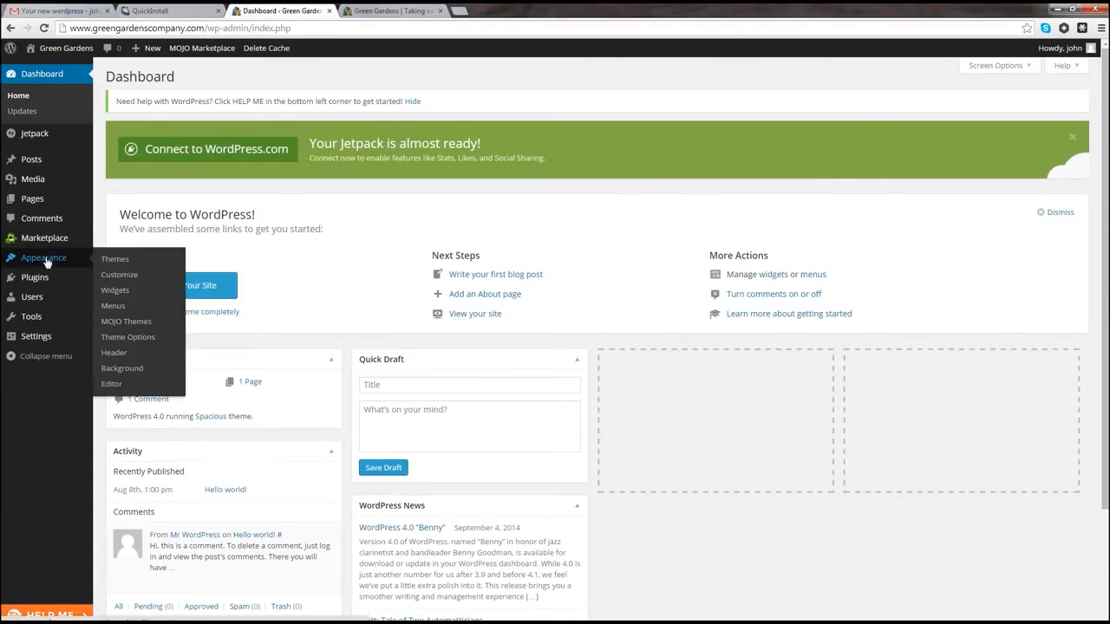
pyautogui.click(115, 345)
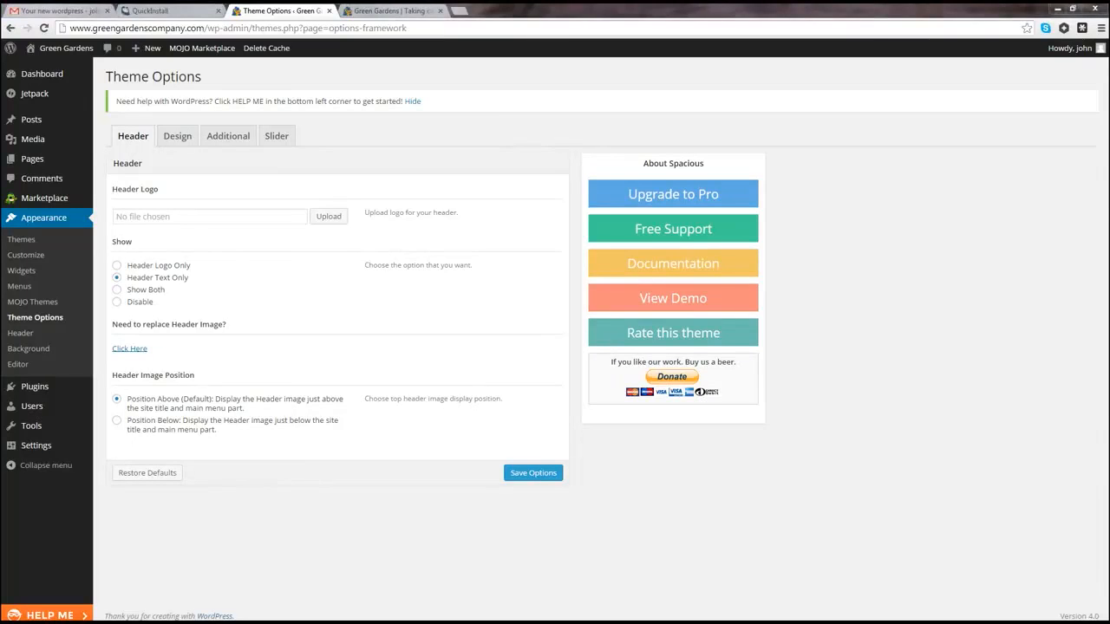
pyautogui.click(460, 12)
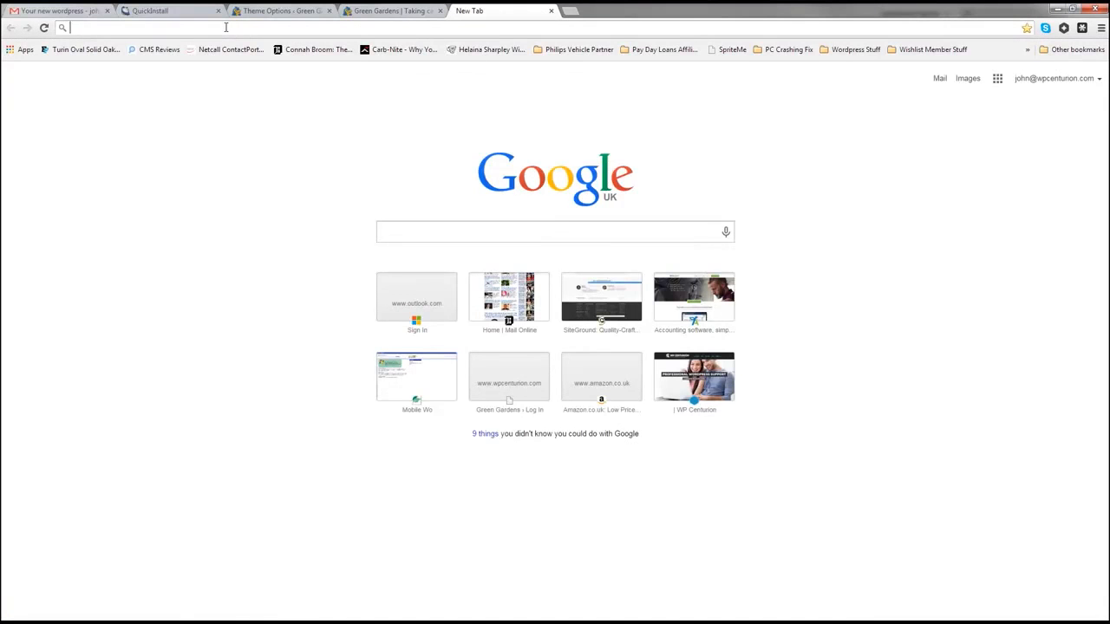
# Step: Search Google Images for 'leaf icon' and visit the source page of the three-leaf Beautiful leaf icon
pyautogui.write('lea')
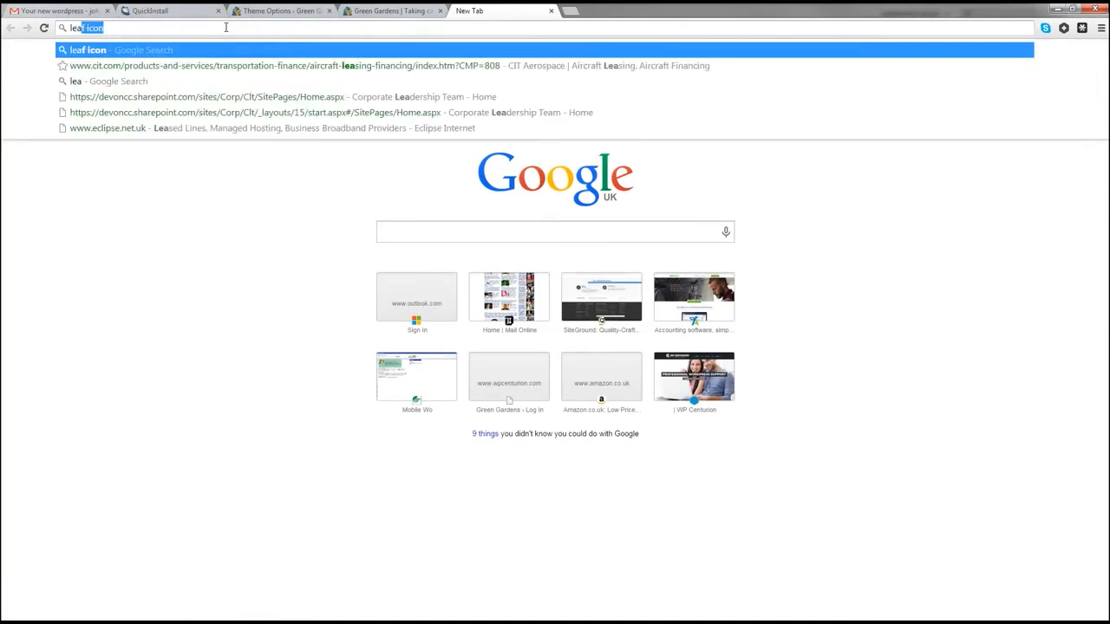
pyautogui.write('f icon')
pyautogui.press('Return')
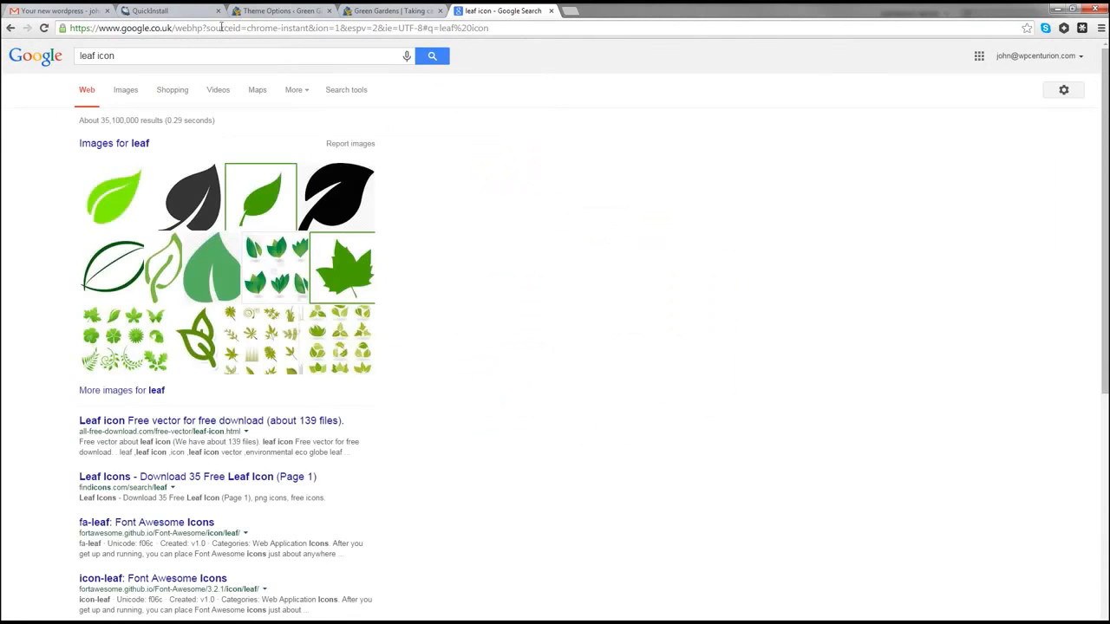
pyautogui.click(130, 97)
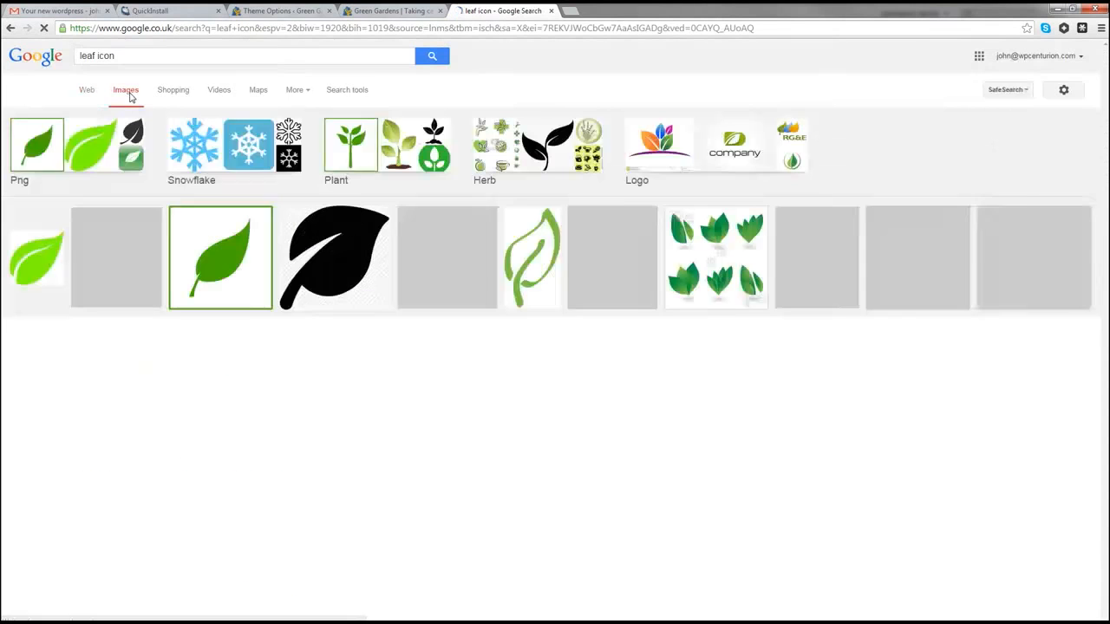
pyautogui.scroll(-3, 224, 340)
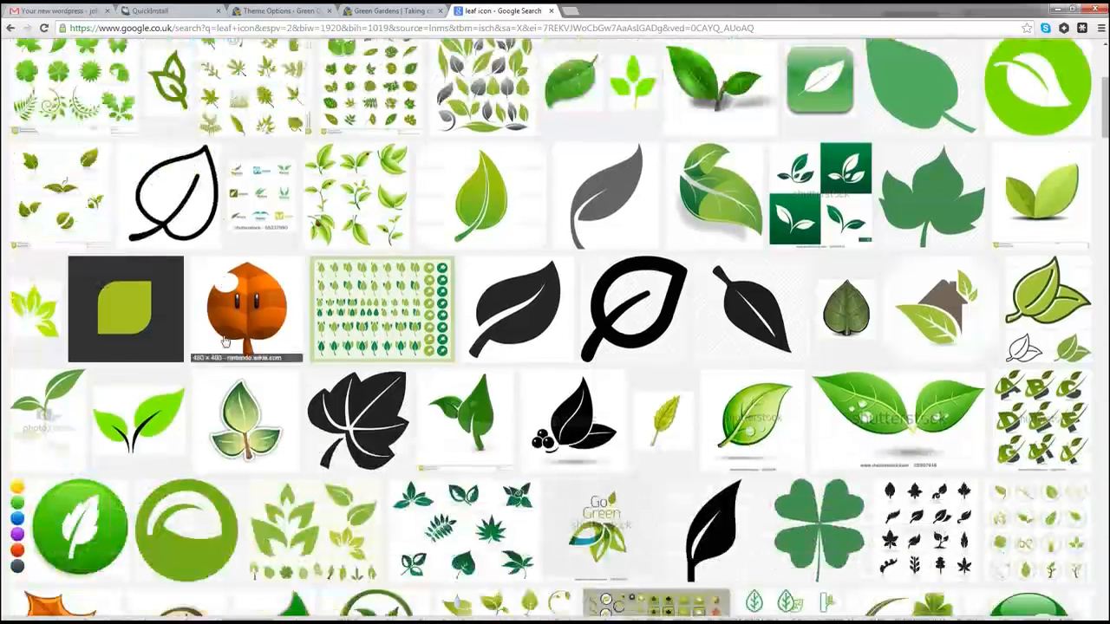
pyautogui.click(259, 442)
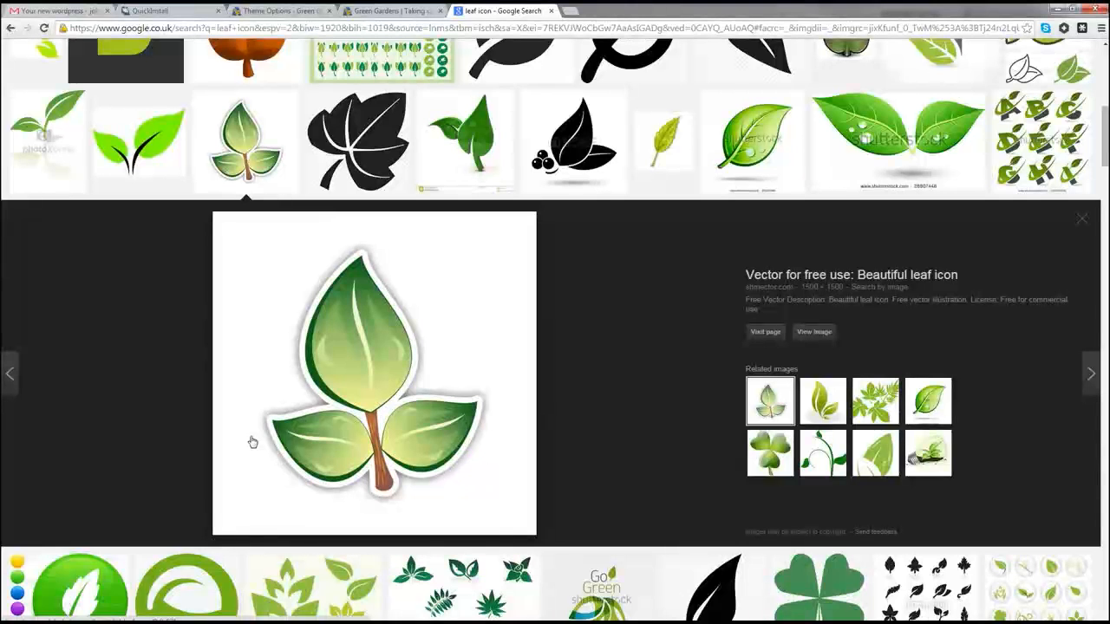
pyautogui.click(765, 331)
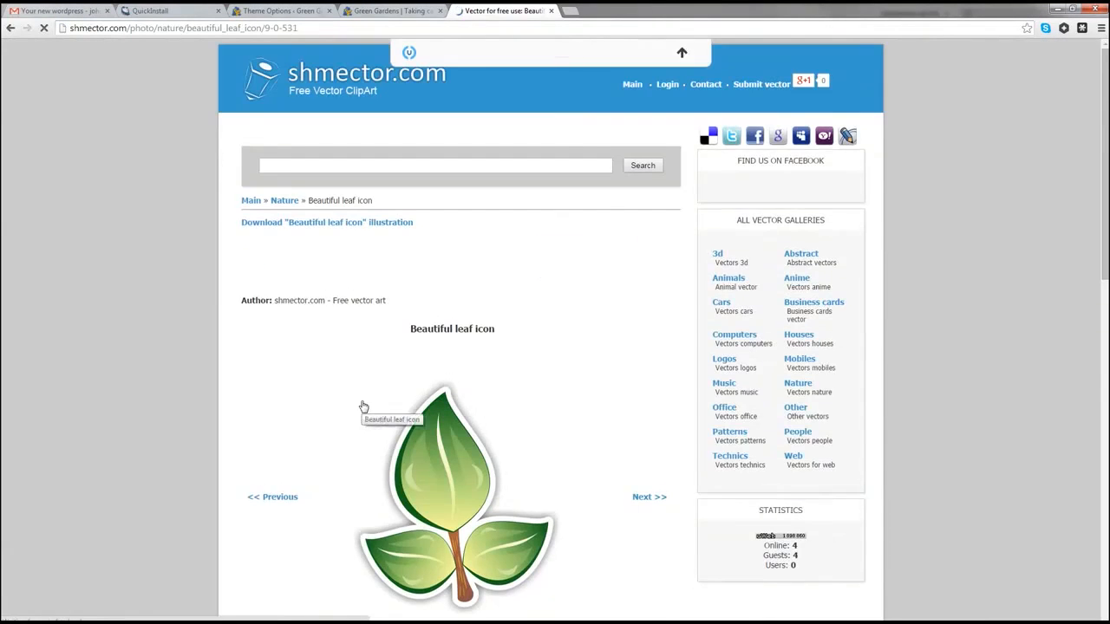
# Step: Read the Beautiful leaf icon's description, formats and free commercial-use licence, then start a new tab
pyautogui.scroll(-3, 362, 404)
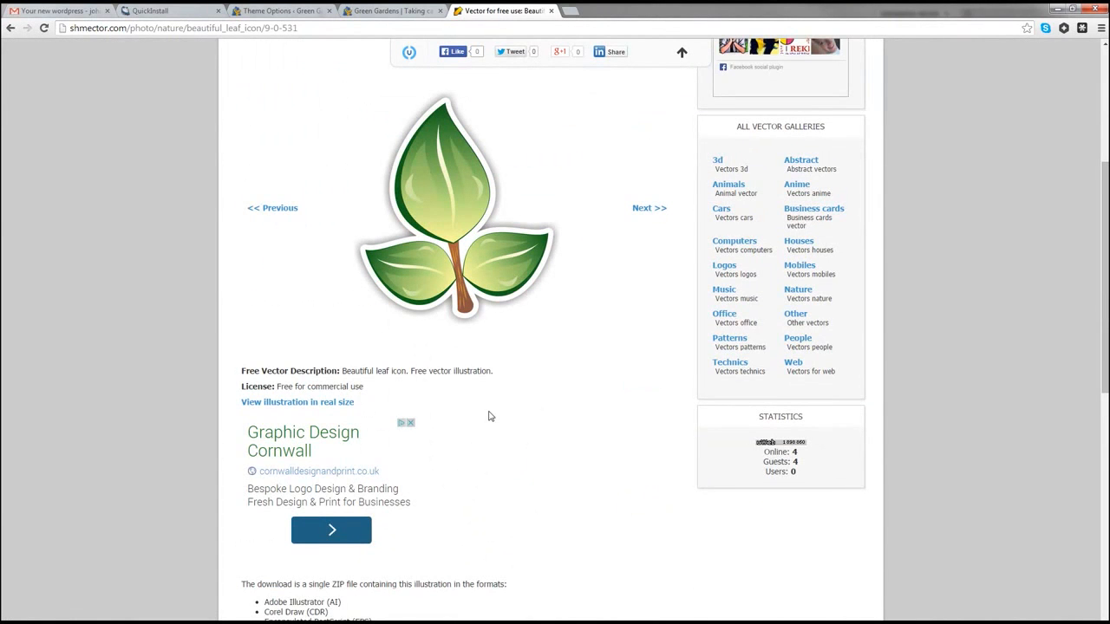
pyautogui.scroll(-4, 488, 417)
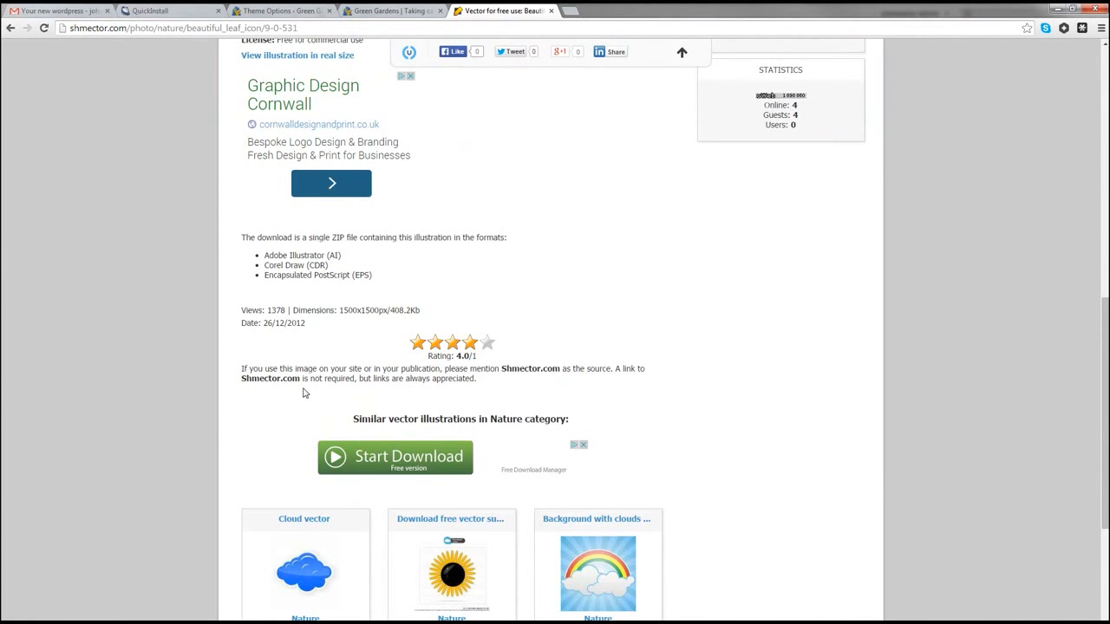
pyautogui.scroll(4, 491, 397)
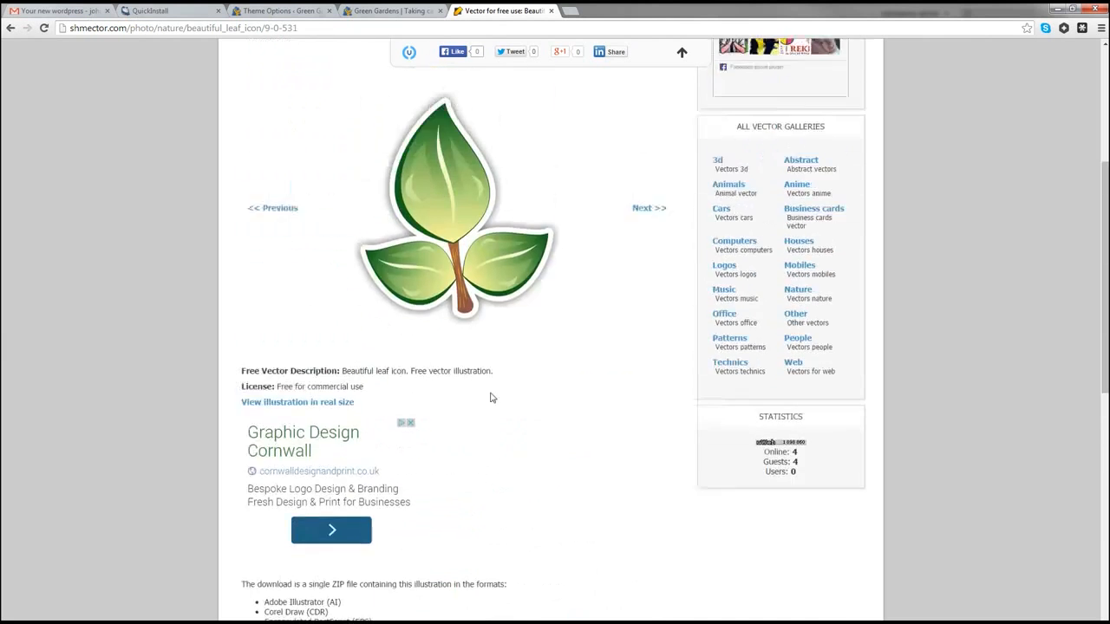
pyautogui.scroll(1, 491, 397)
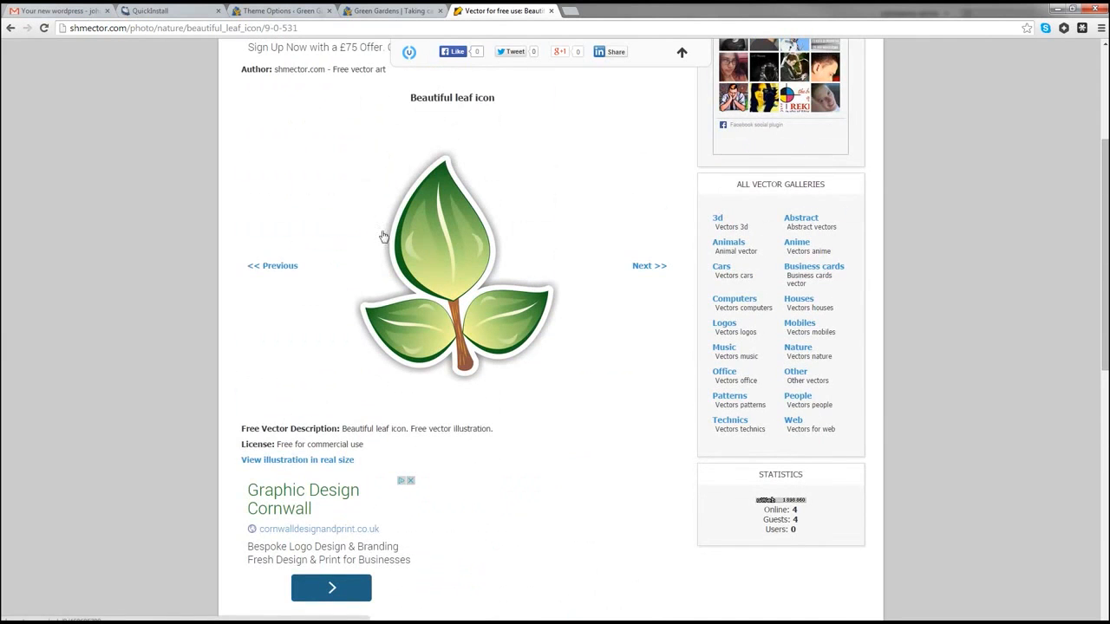
pyautogui.scroll(-3, 417, 367)
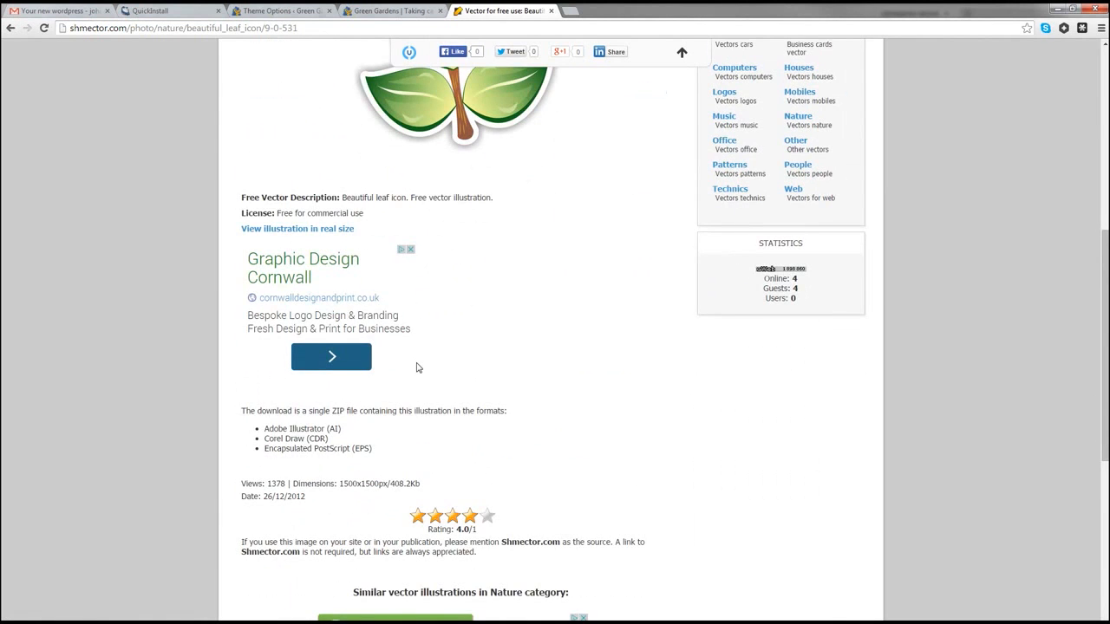
pyautogui.scroll(4, 416, 368)
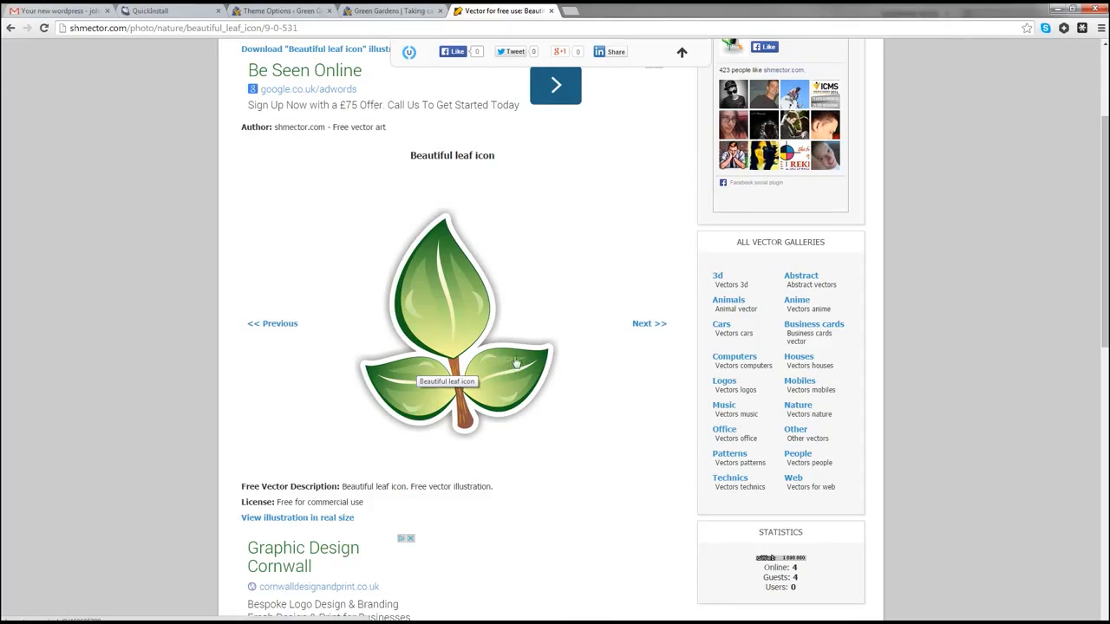
pyautogui.click(570, 12)
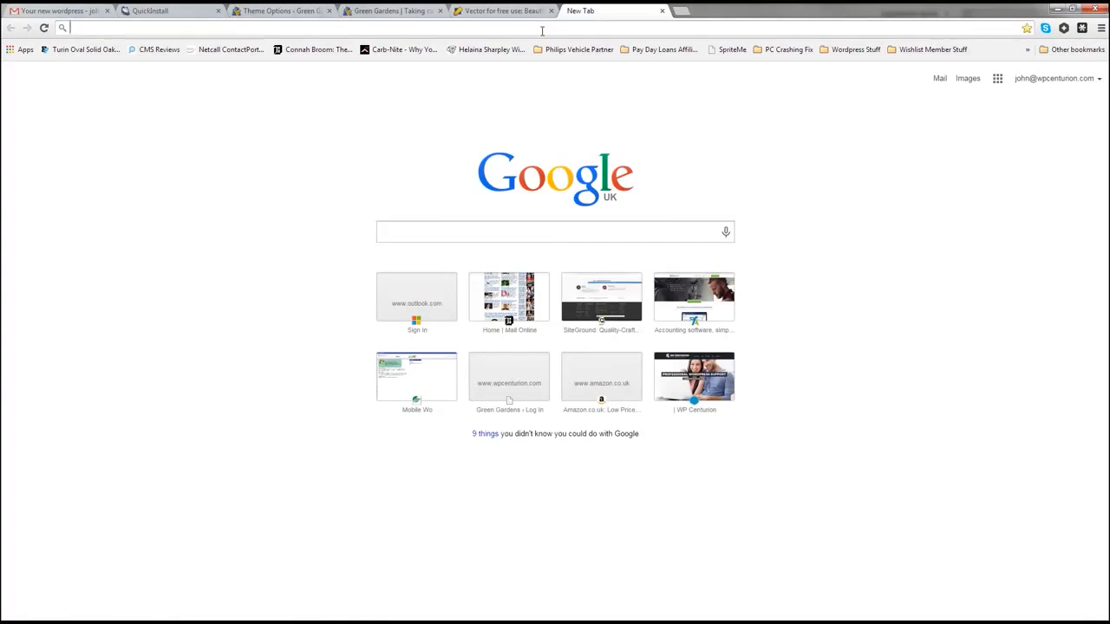
# Step: Load the 99designs.co.uk home page, go back to the leaf icon page, and start another blank tab
pyautogui.write('99designs.co.uk')
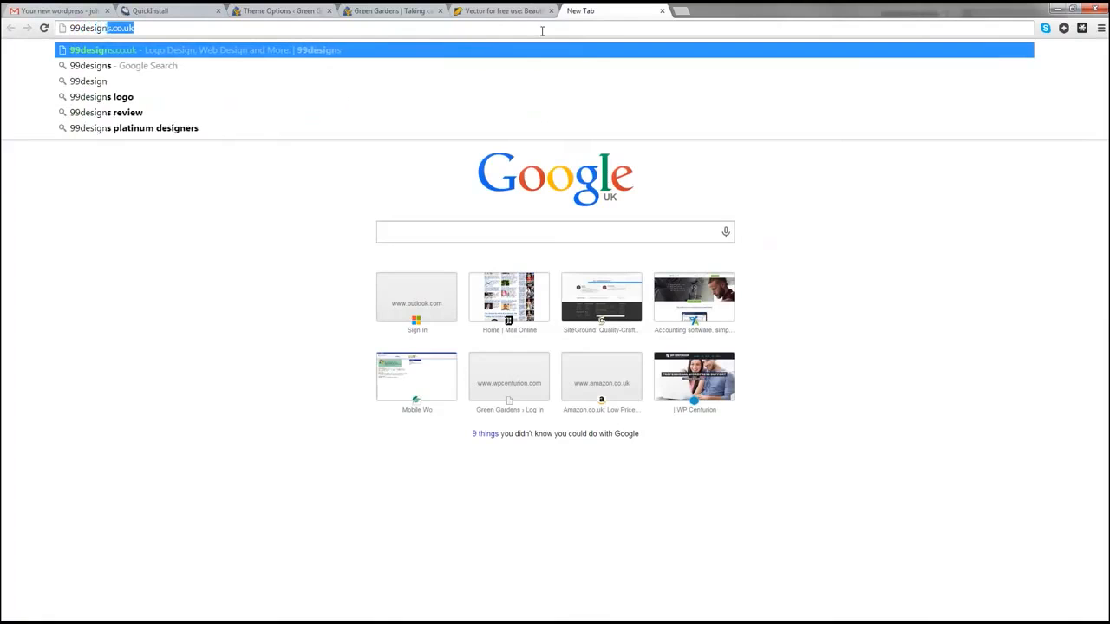
pyautogui.press('Return')
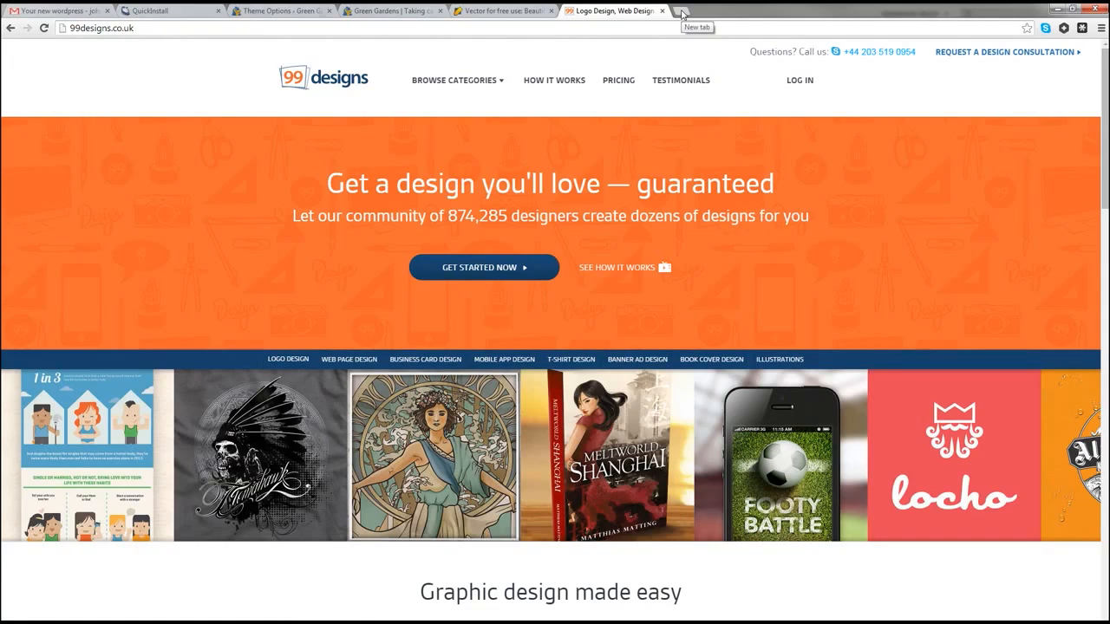
pyautogui.click(488, 12)
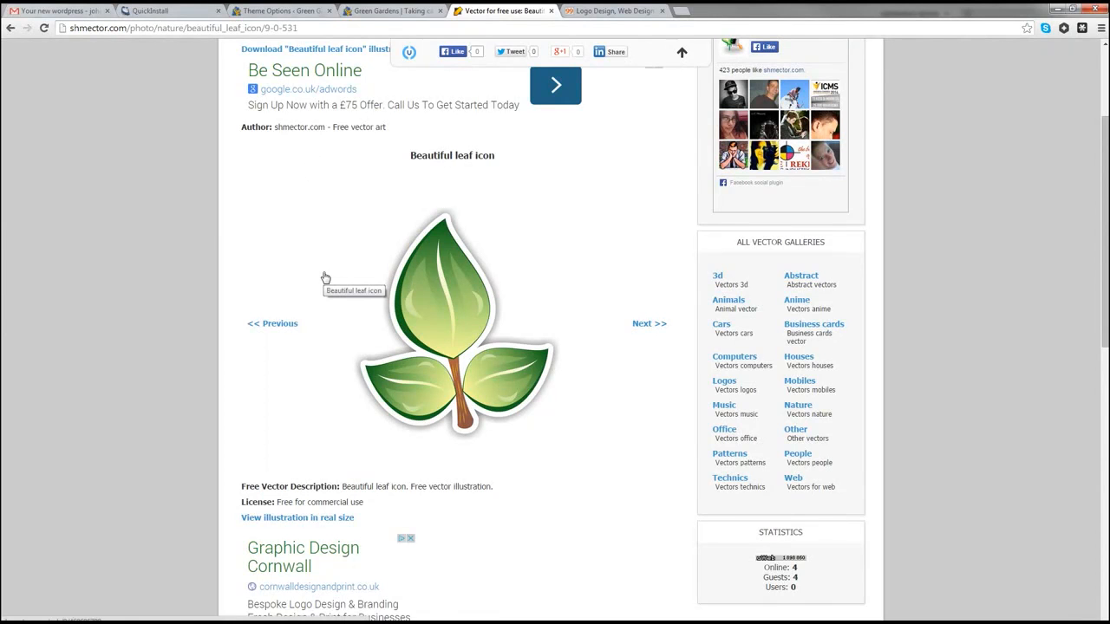
pyautogui.click(680, 12)
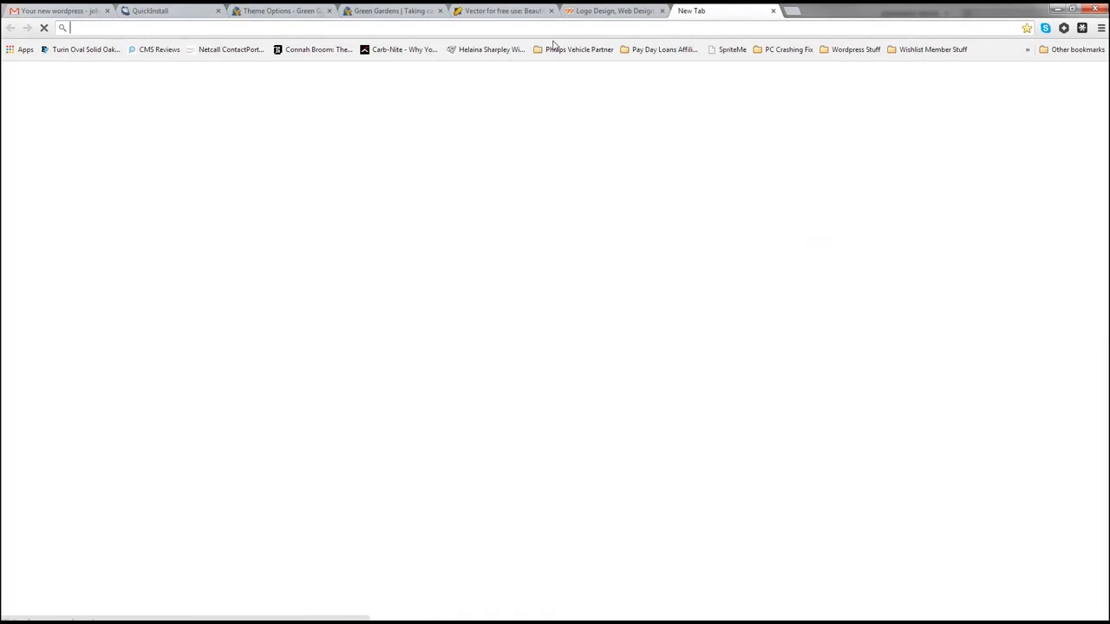
# Step: Browse Fiverr's Logo Design gigs under Graphics & Design, then return to the 99designs tab
pyautogui.write('five')
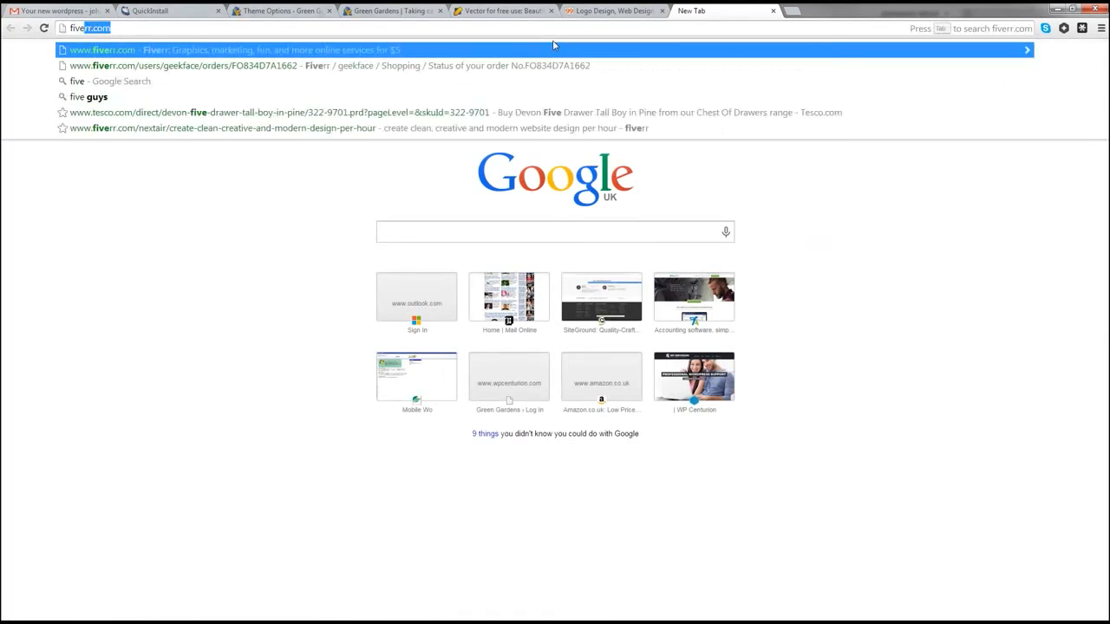
pyautogui.write('rr.com')
pyautogui.press('Return')
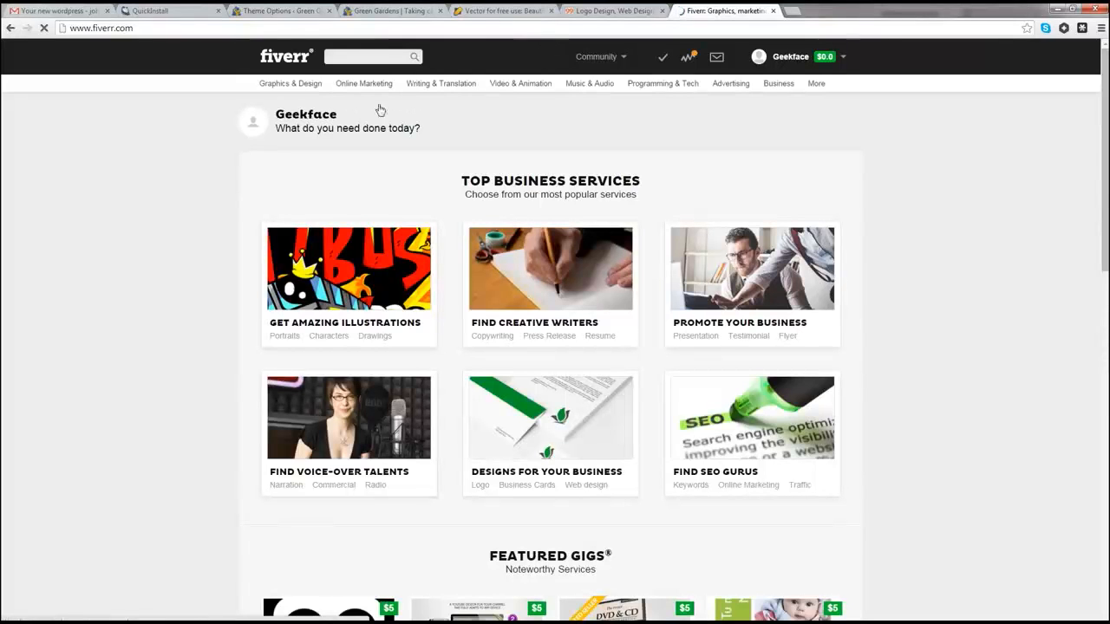
pyautogui.moveTo(280, 86)
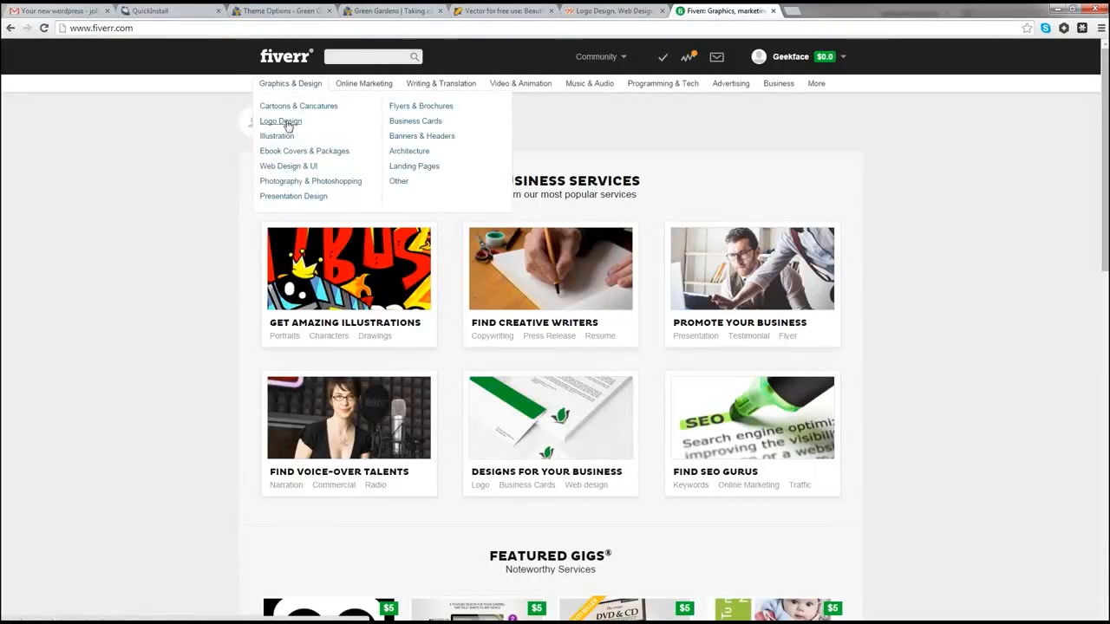
pyautogui.click(286, 122)
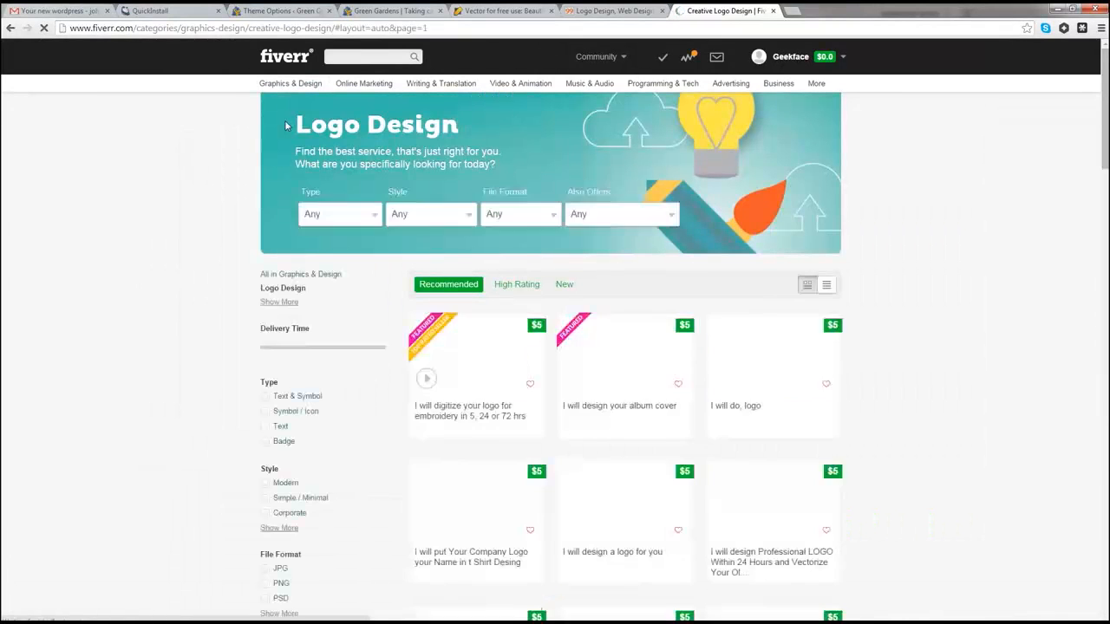
pyautogui.scroll(-2, 245, 160)
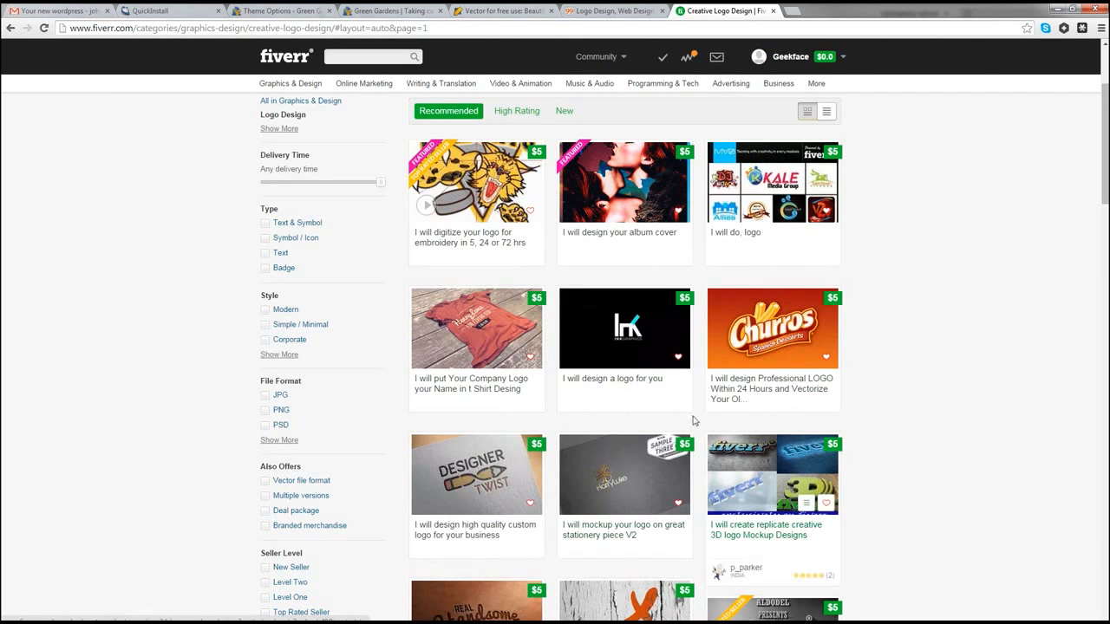
pyautogui.click(600, 13)
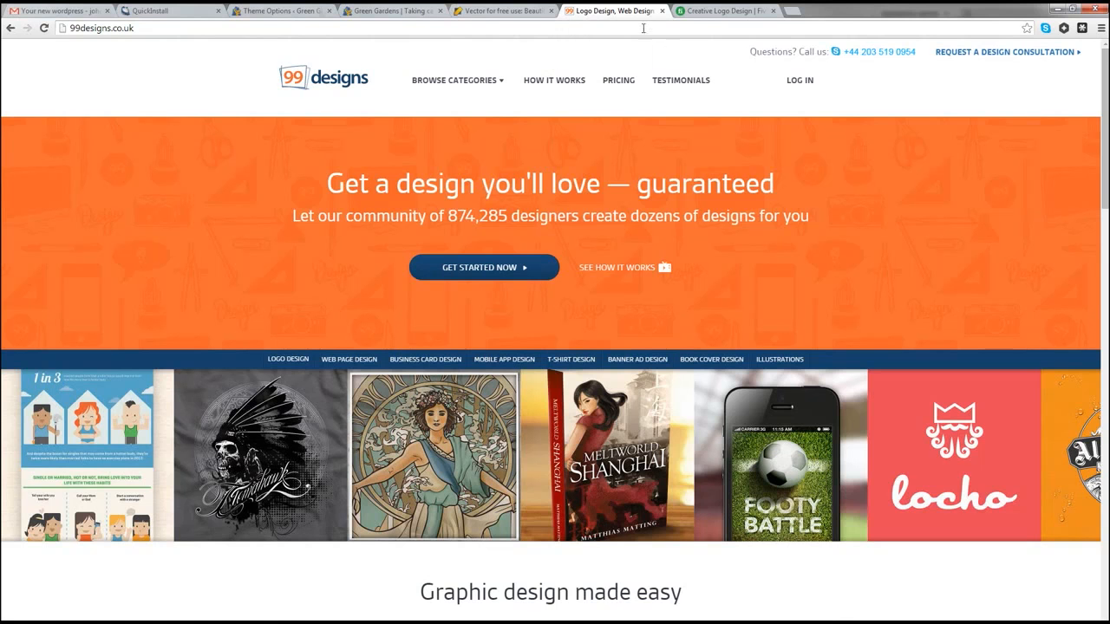
# Step: Save the Beautiful leaf icon as 460685789.png into Garden-website-example and open the downloaded file
pyautogui.click(510, 11)
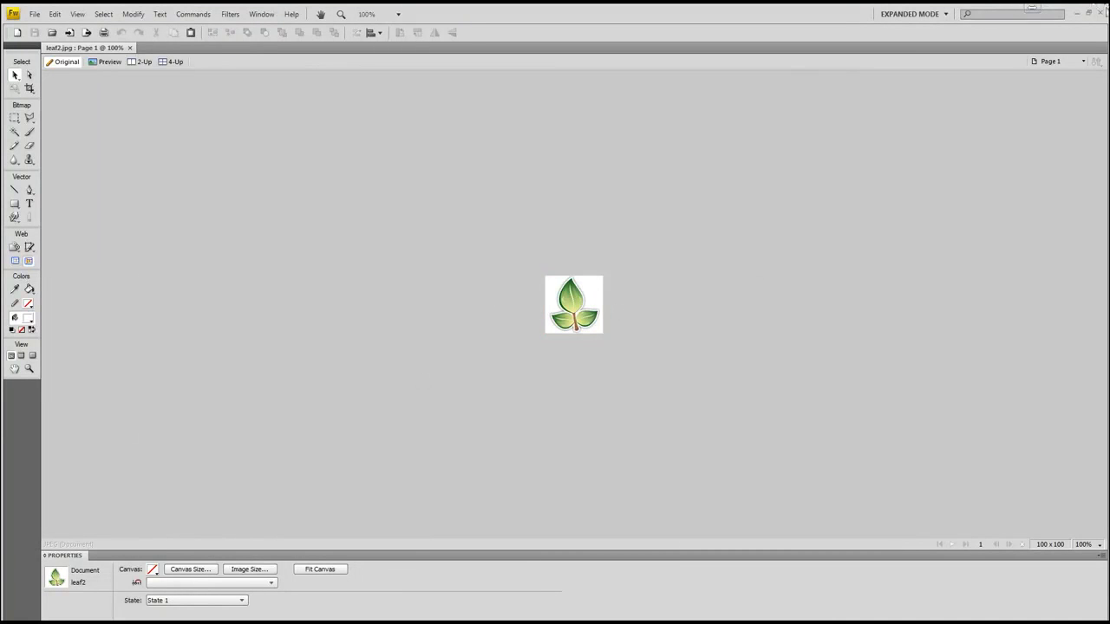
pyautogui.click(1077, 13)
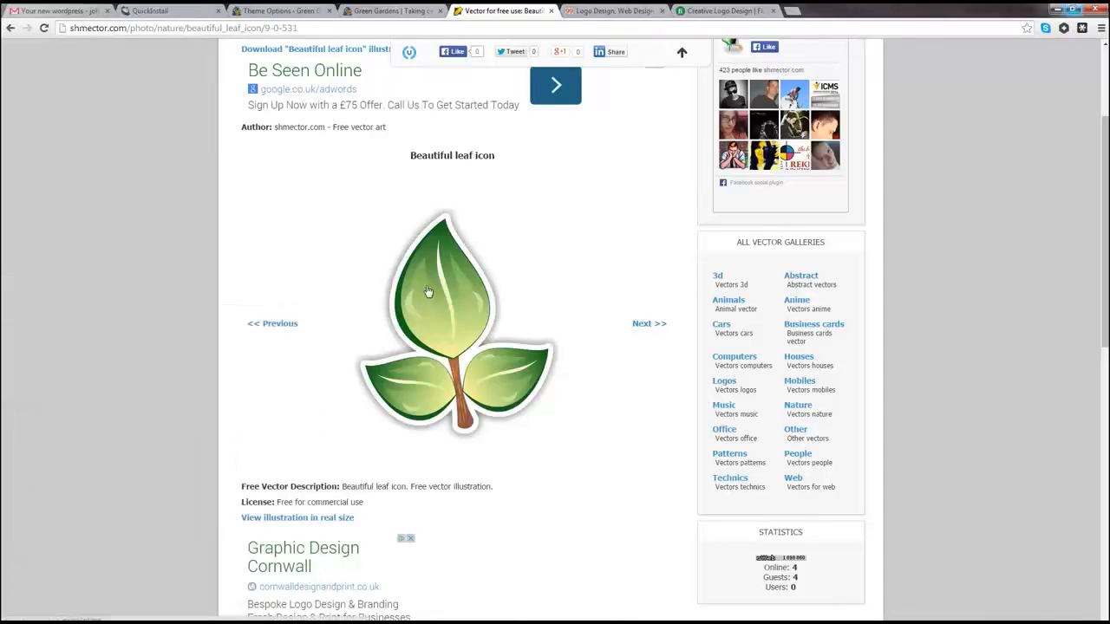
pyautogui.rightClick(427, 291)
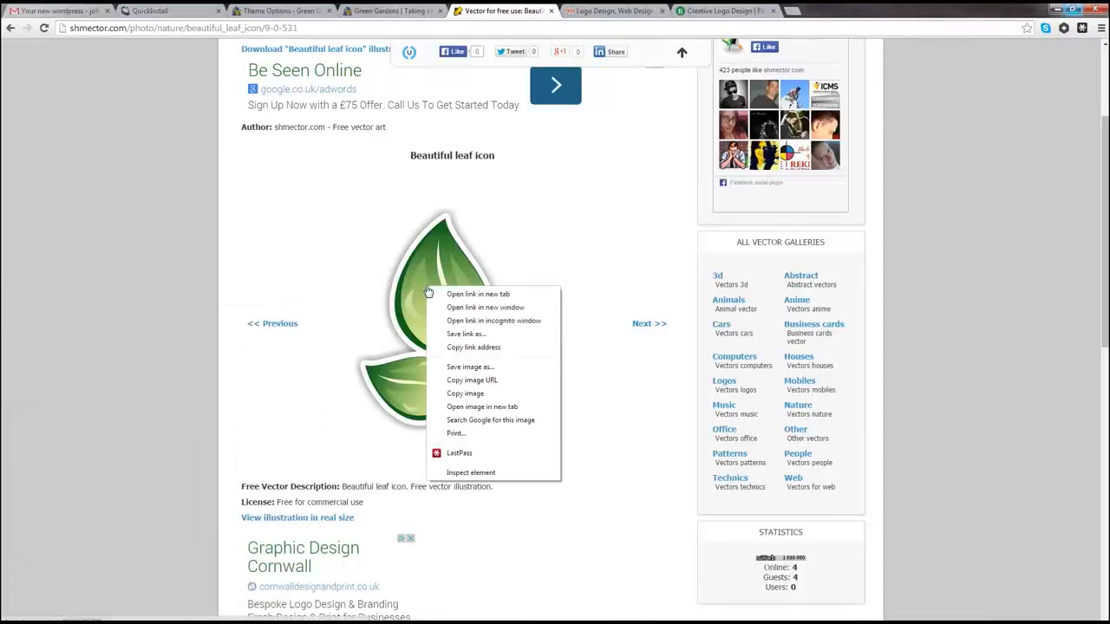
pyautogui.click(468, 335)
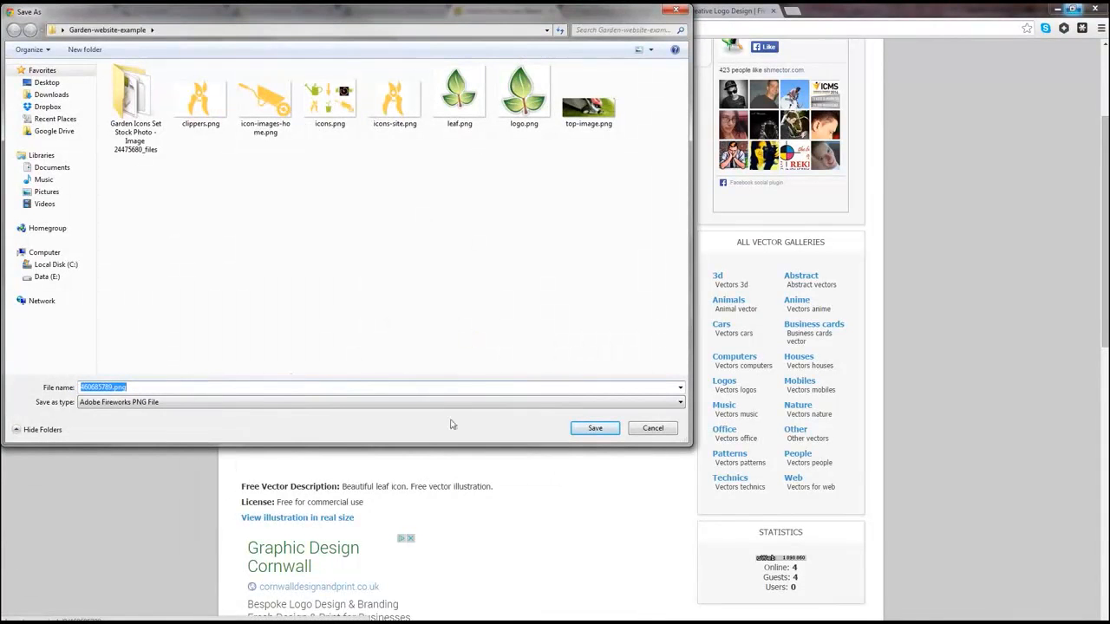
pyautogui.click(595, 430)
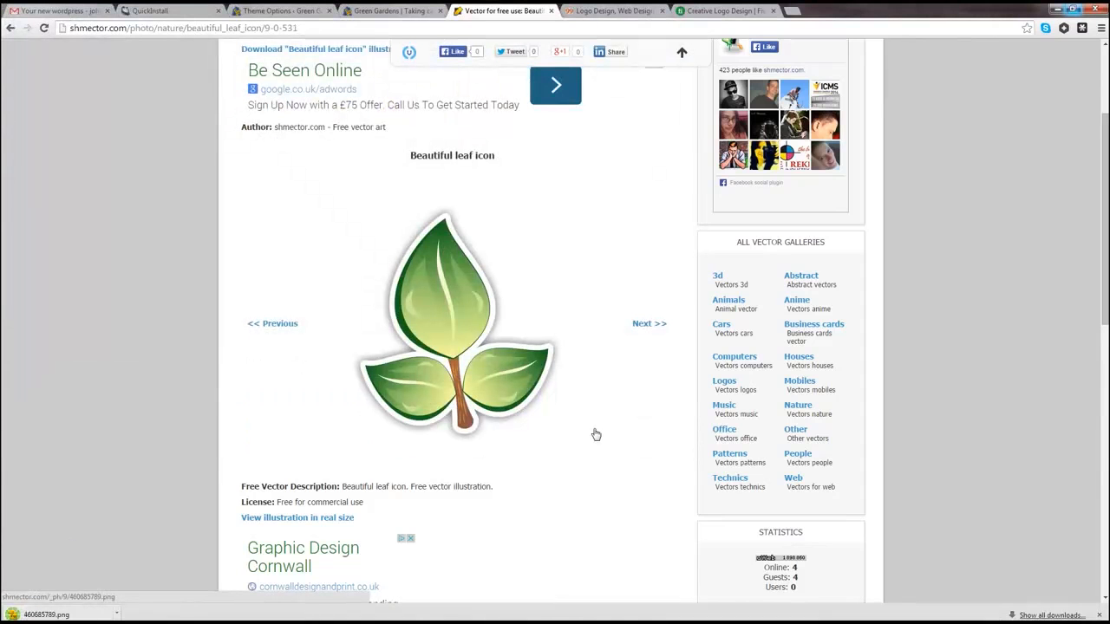
pyautogui.click(82, 617)
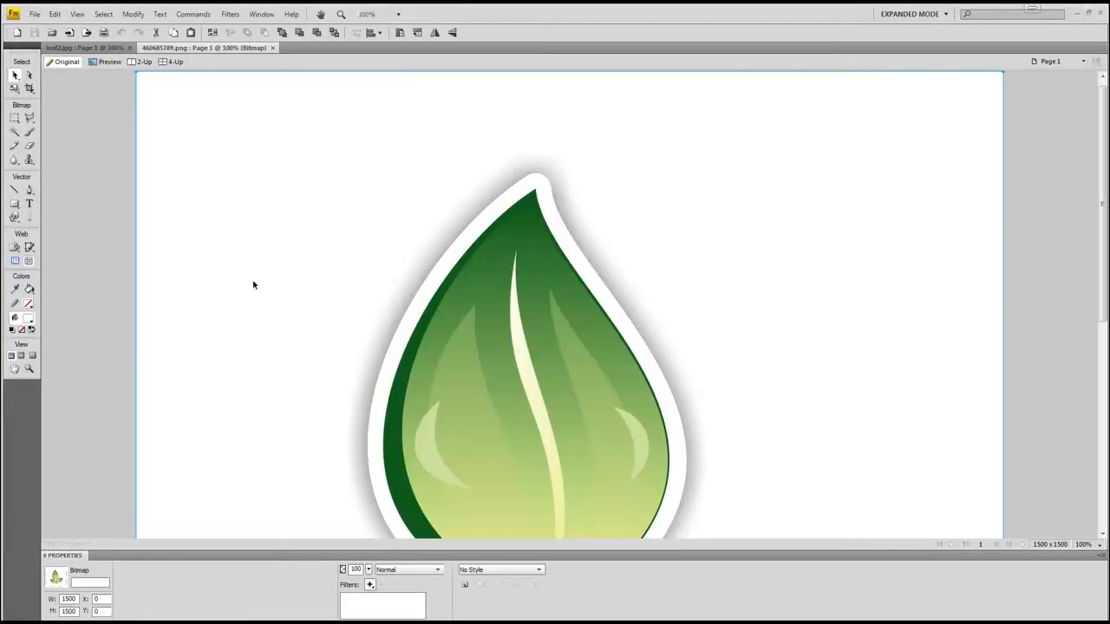
# Step: Scale the 1500-pixel leaf bitmap down to about 148×149 px with Transform > Scale
pyautogui.rightClick(174, 130)
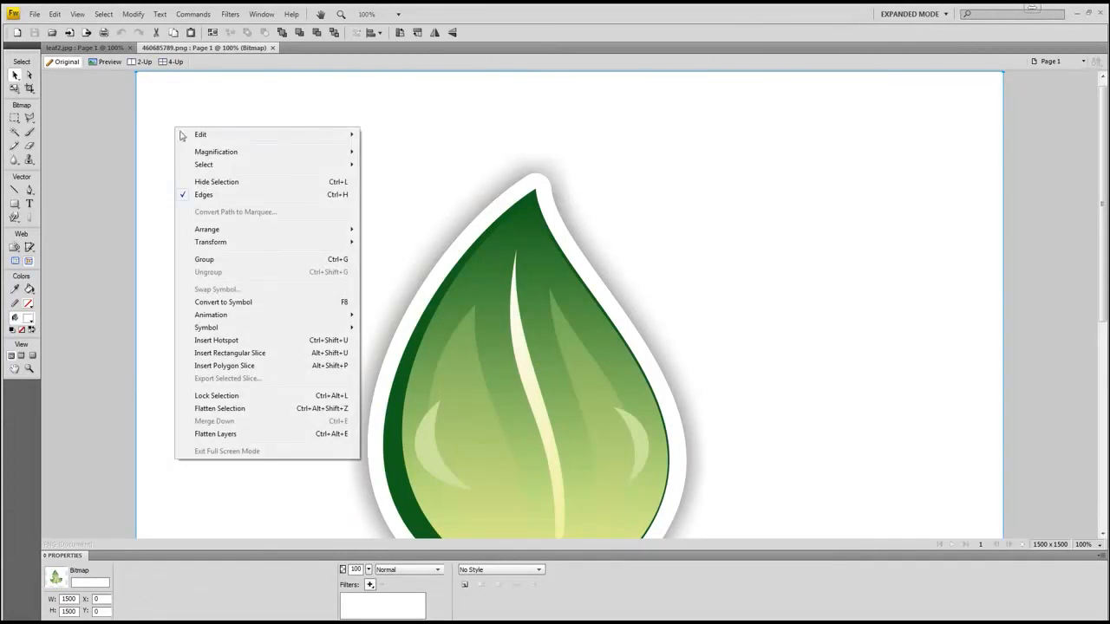
pyautogui.moveTo(232, 248)
pyautogui.click(406, 244)
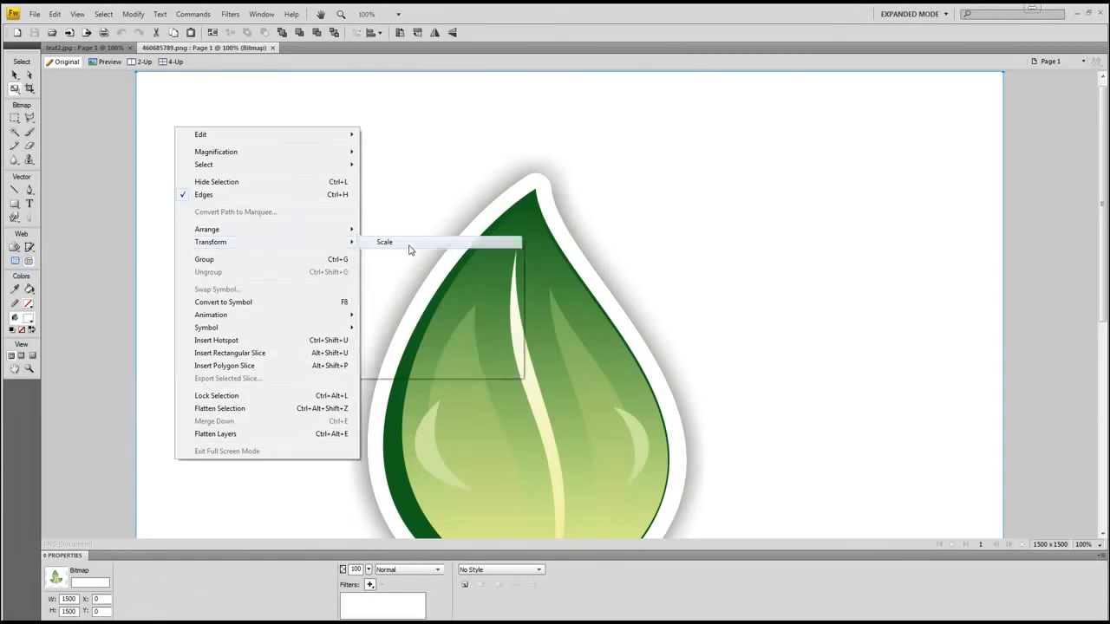
pyautogui.moveTo(136, 73); pyautogui.dragTo(552, 487)
pyautogui.moveTo(820, 510); pyautogui.dragTo(491, 196)
pyautogui.moveTo(223, 172); pyautogui.dragTo(486, 435)
pyautogui.moveTo(586, 465); pyautogui.dragTo(503, 131)
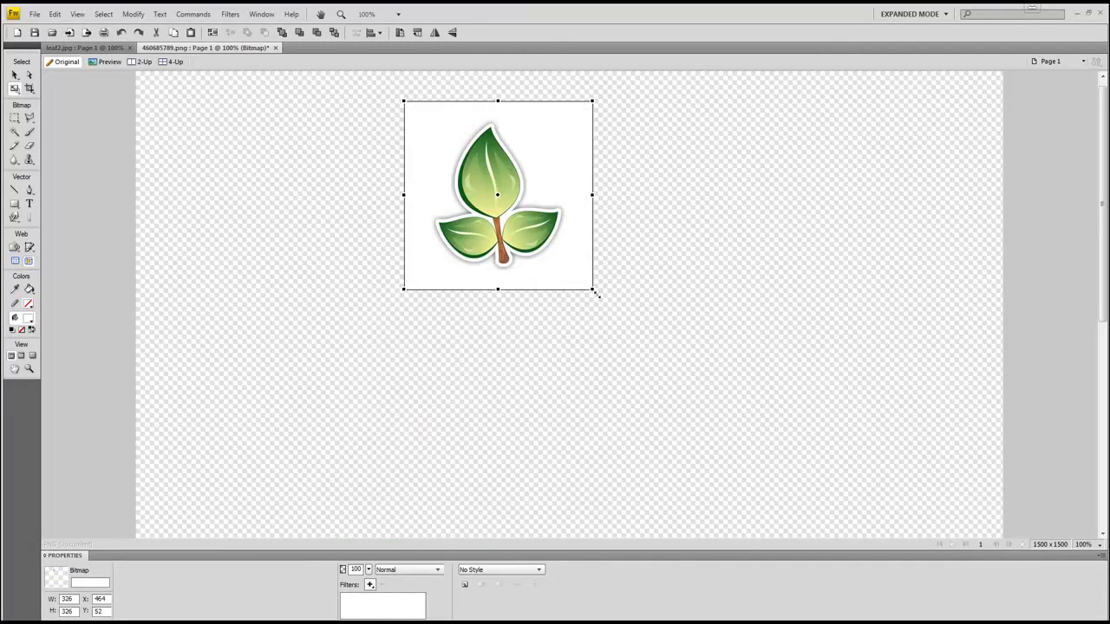
pyautogui.moveTo(592, 289); pyautogui.dragTo(490, 187)
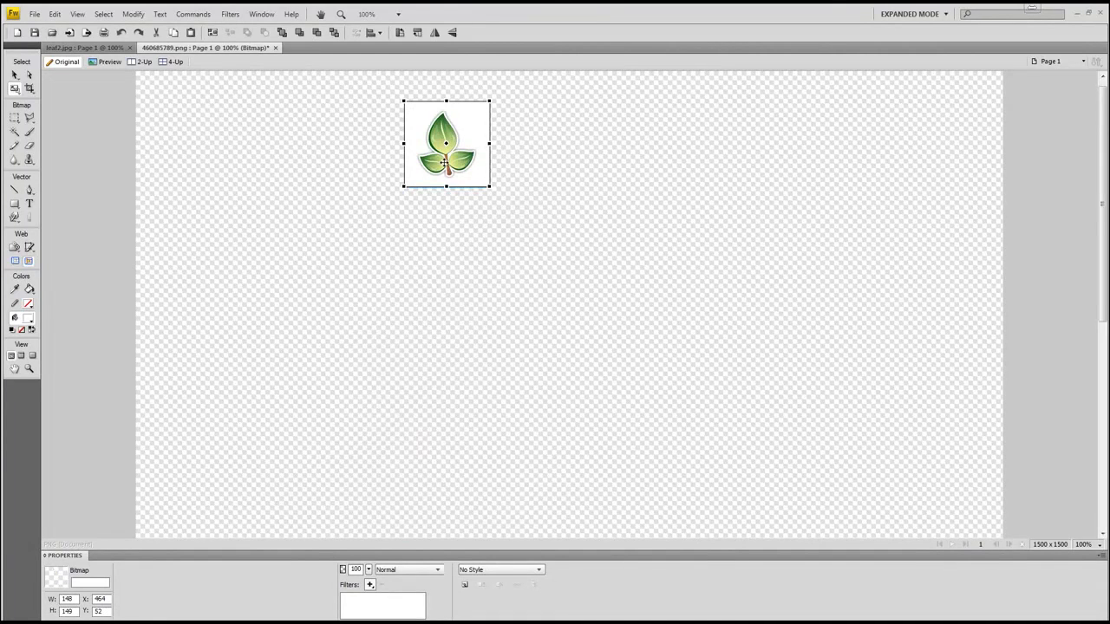
pyautogui.press('v')
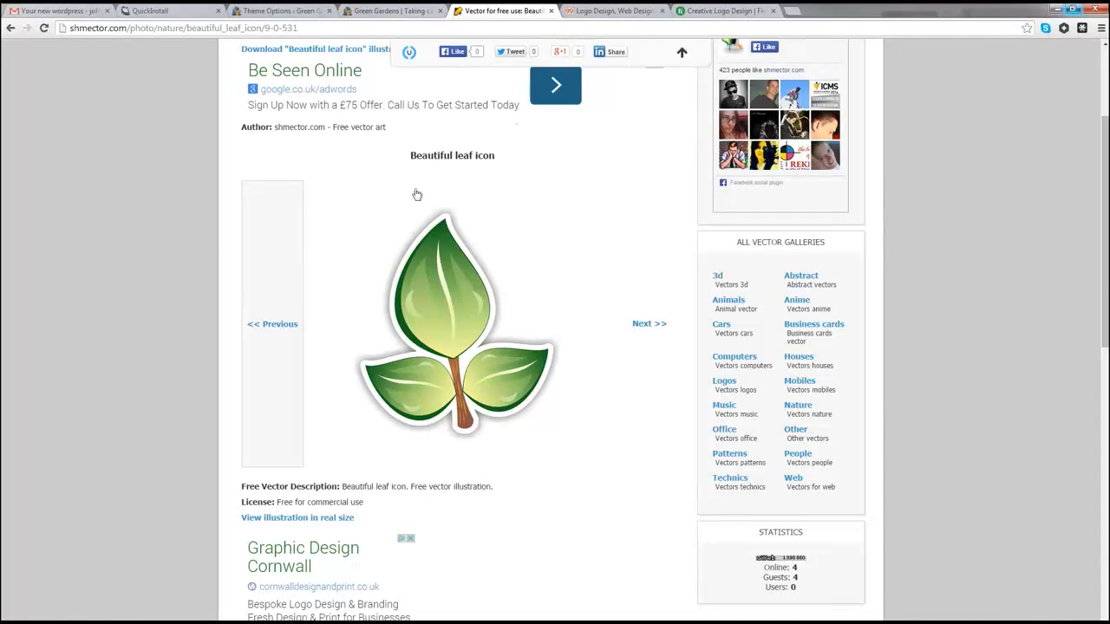
# Step: Search Google for 'pixlr' in a new tab and open the Autodesk Pixlr homepage at pixlr.com
pyautogui.click(794, 12)
pyautogui.write('pixlr')
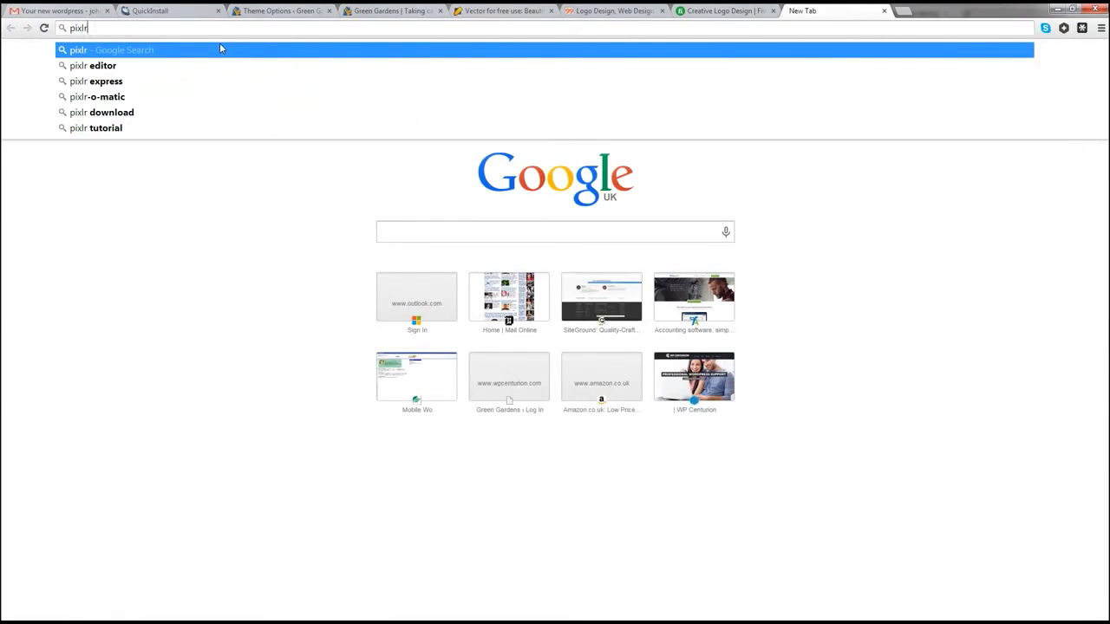
pyautogui.press('Return')
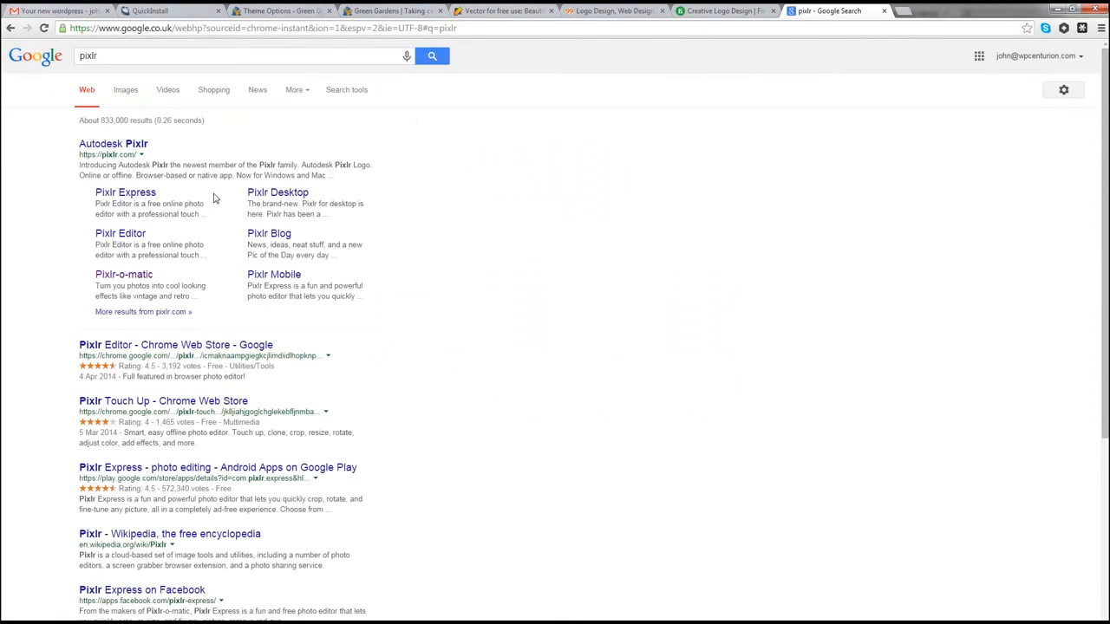
pyautogui.click(123, 145)
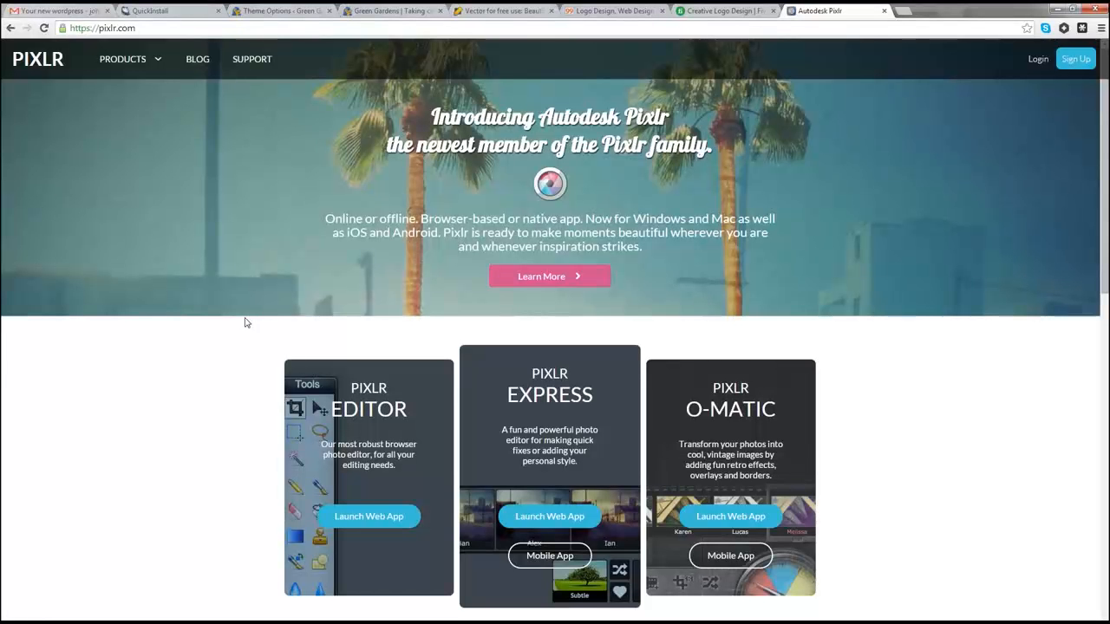
# Step: Launch the Pixlr Editor web app, then switch back to the Fiverr logo design listings
pyautogui.scroll(-1, 273, 374)
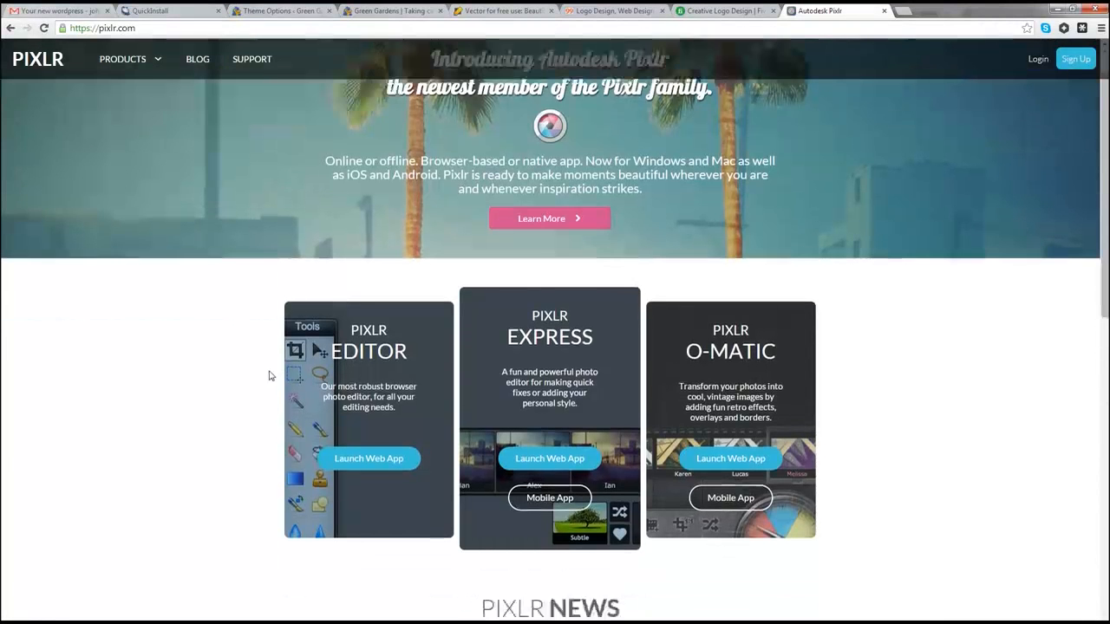
pyautogui.click(385, 457)
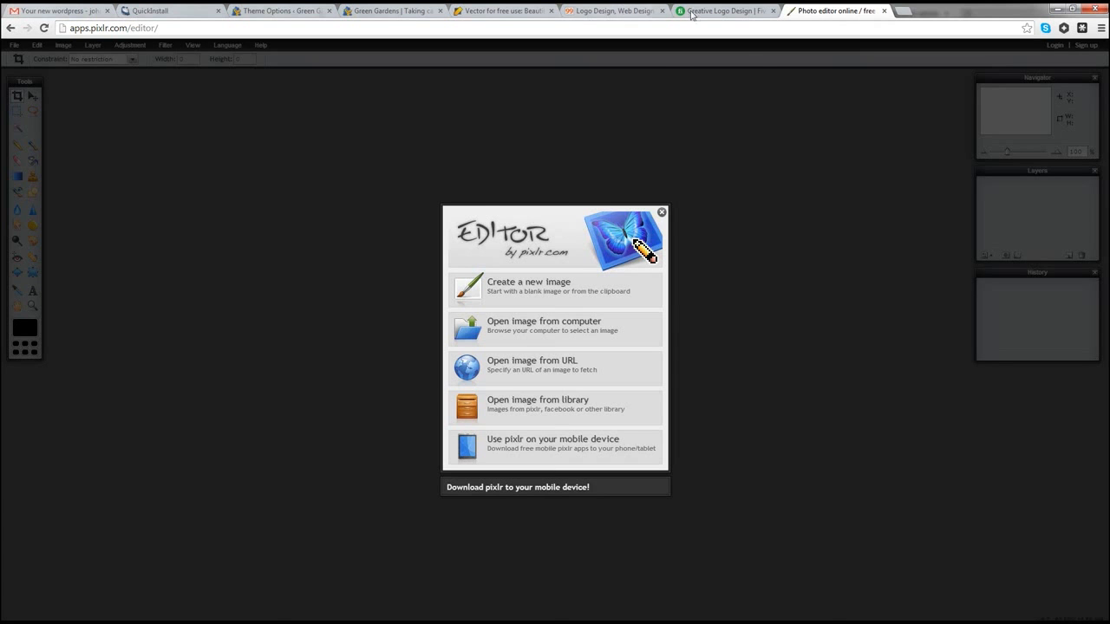
pyautogui.click(715, 10)
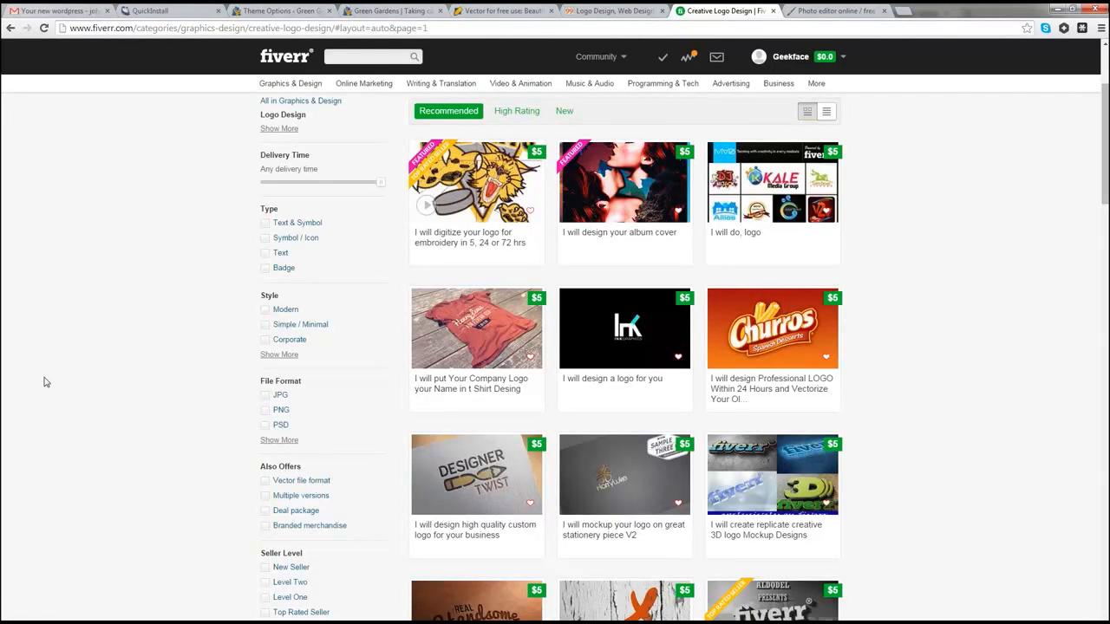
pyautogui.moveTo(291, 84)
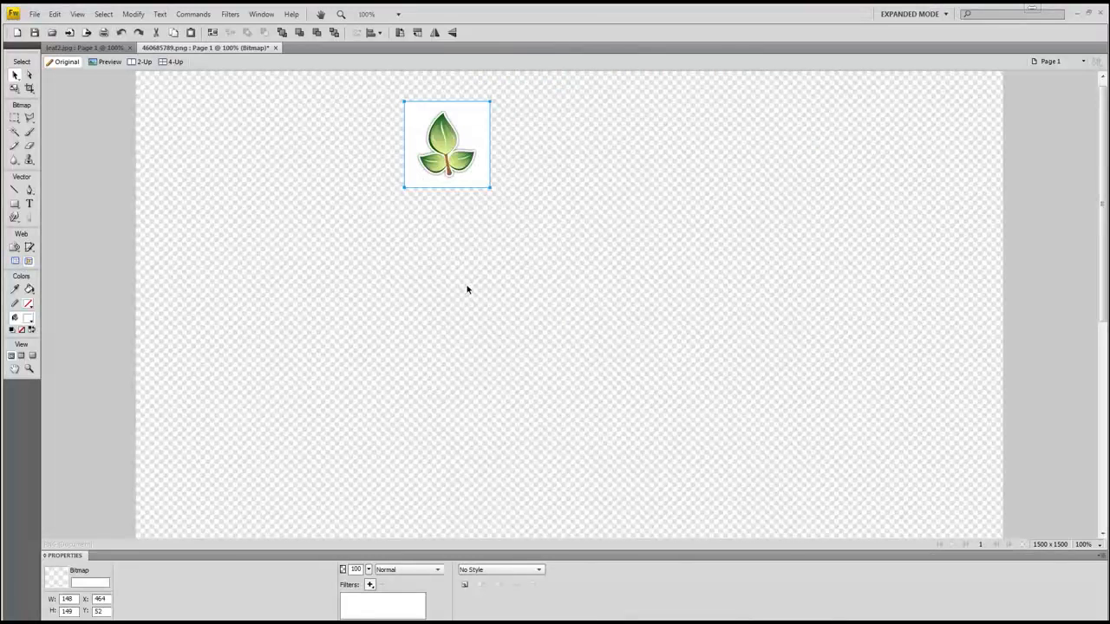
# Step: Scale the leaf to 104×105 and paste it into the 100×100 leaf2 document at the top-left corner
pyautogui.rightClick(445, 150)
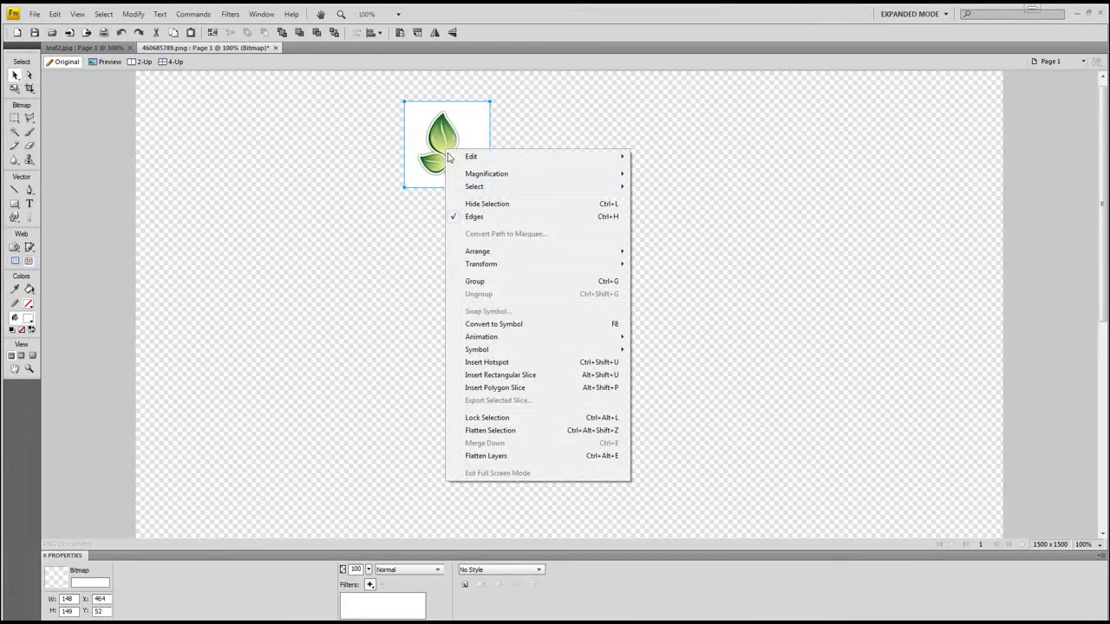
pyautogui.moveTo(572, 264)
pyautogui.click(656, 264)
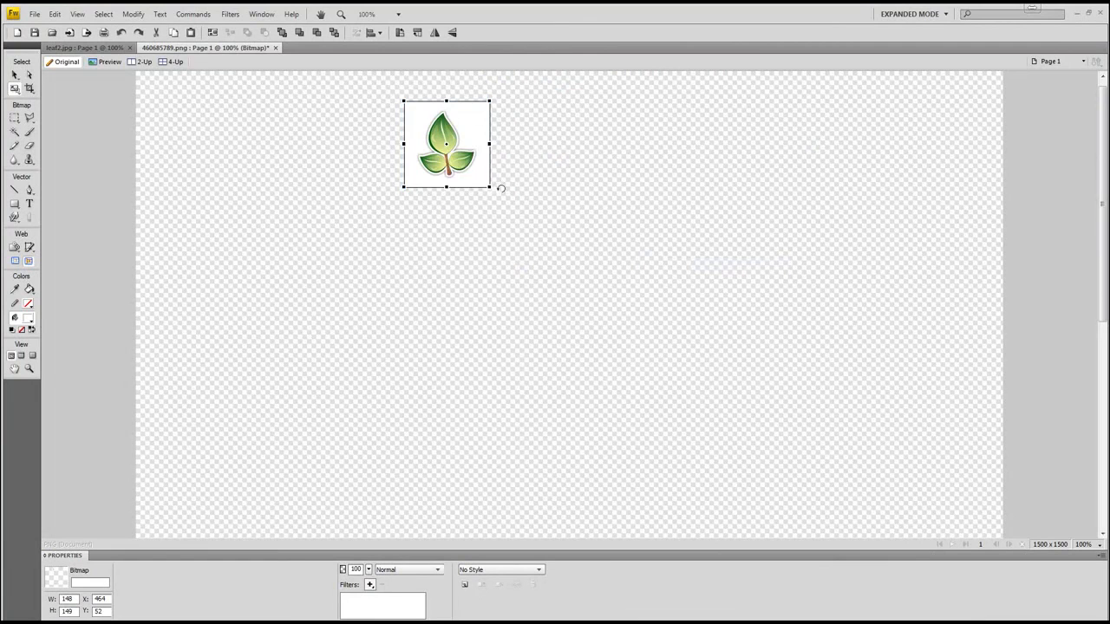
pyautogui.moveTo(491, 186); pyautogui.dragTo(466, 162)
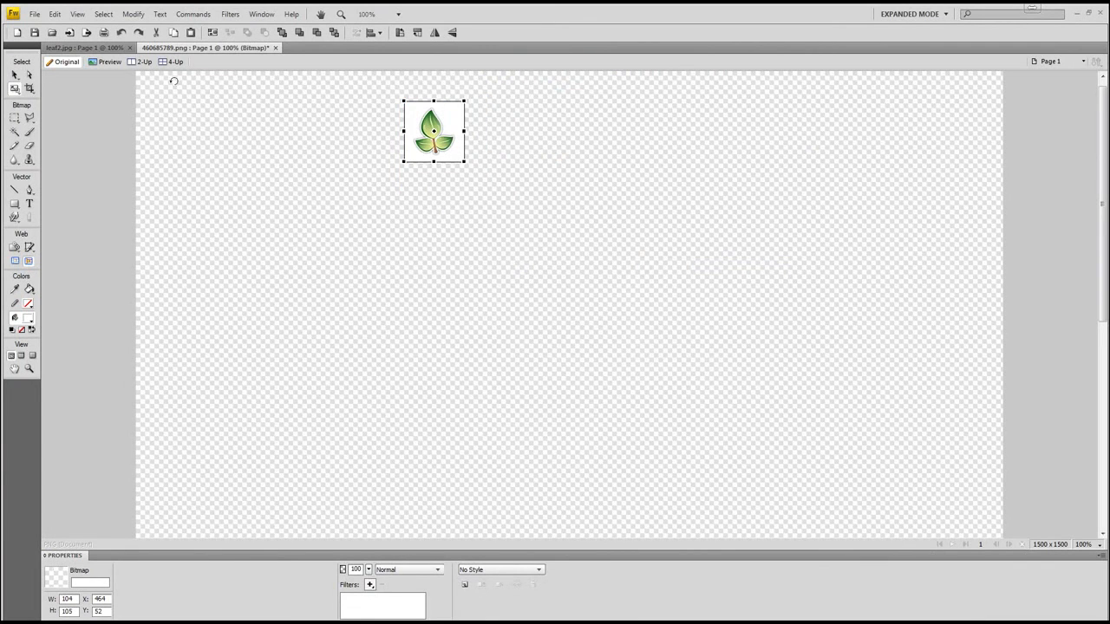
pyautogui.click(14, 76)
pyautogui.hotkey('ctrl', 'Tab')
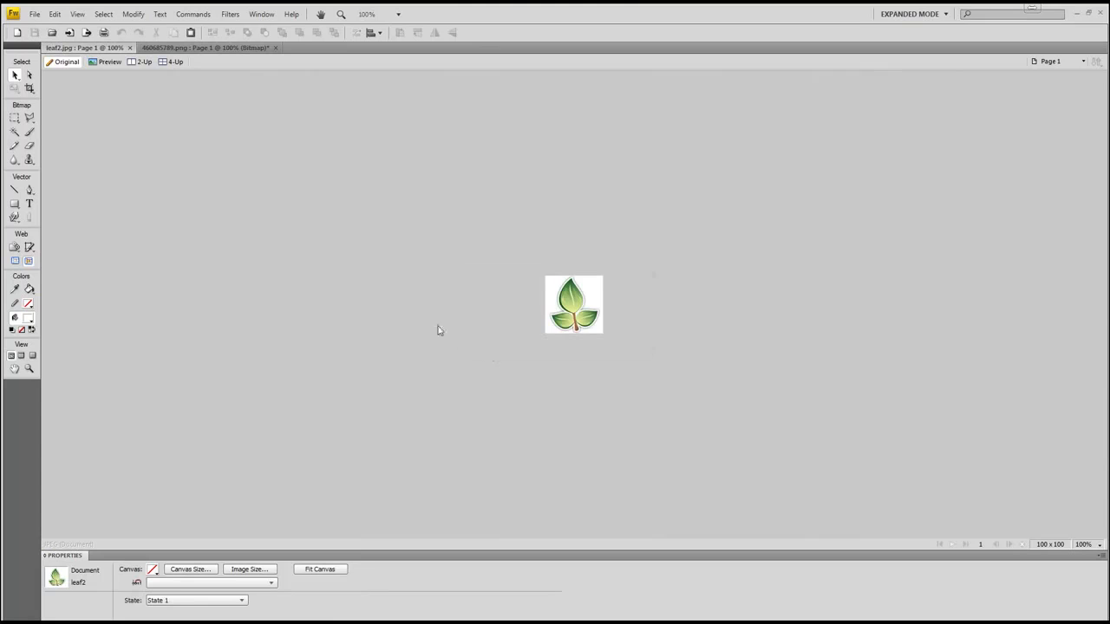
pyautogui.hotkey('ctrl', 'v')
pyautogui.click(615, 345)
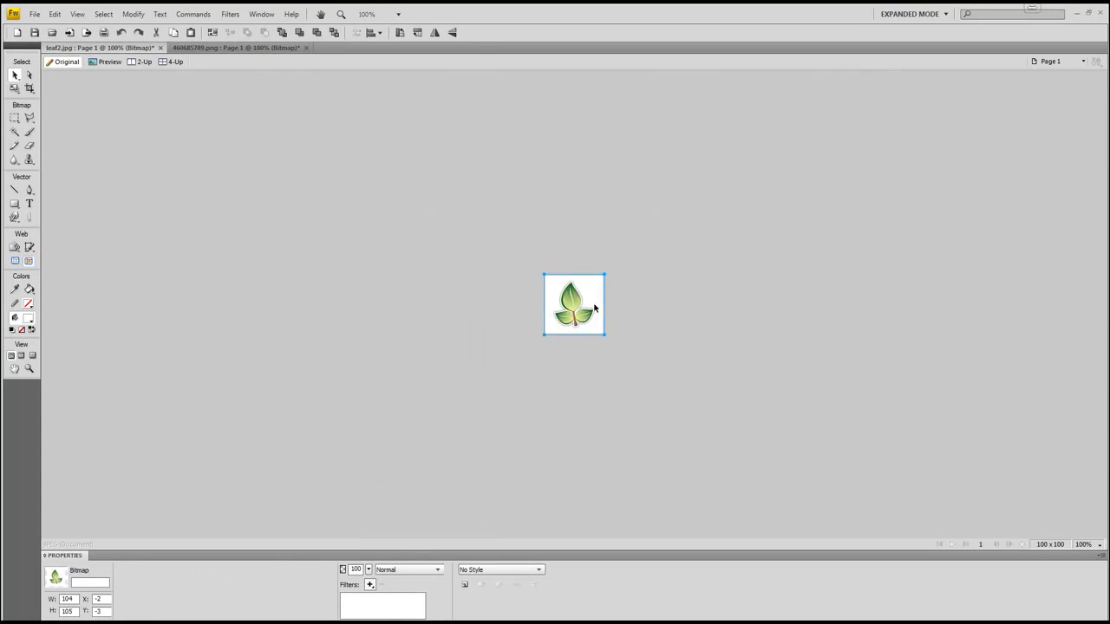
pyautogui.moveTo(605, 316); pyautogui.dragTo(595, 313)
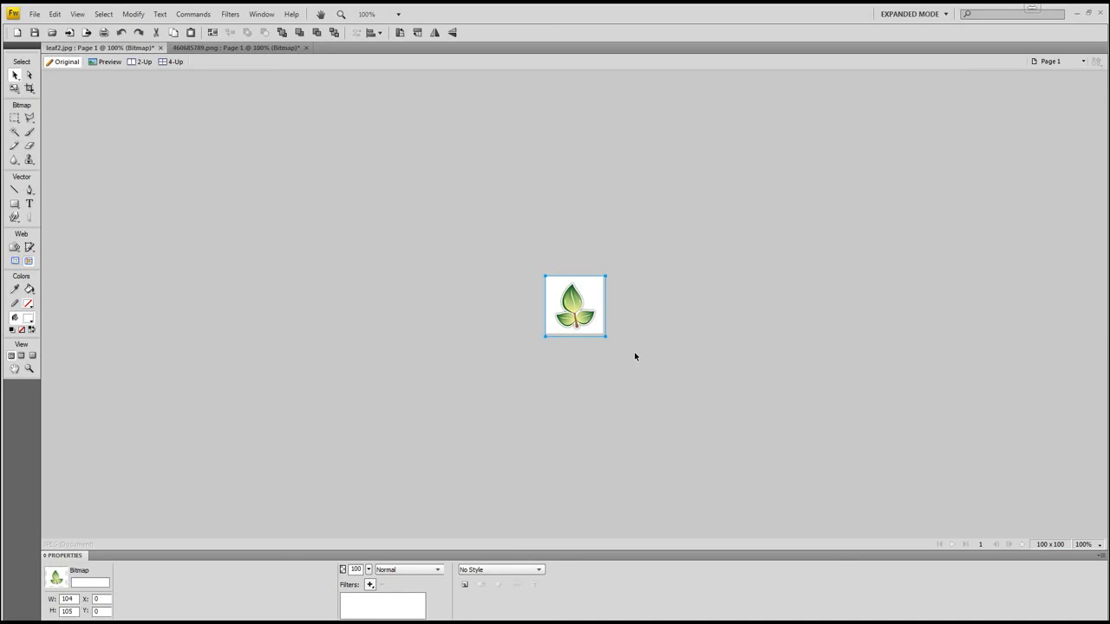
# Step: Export the image as leaf2.jpg to the Desktop through File > Image Preview
pyautogui.click(32, 15)
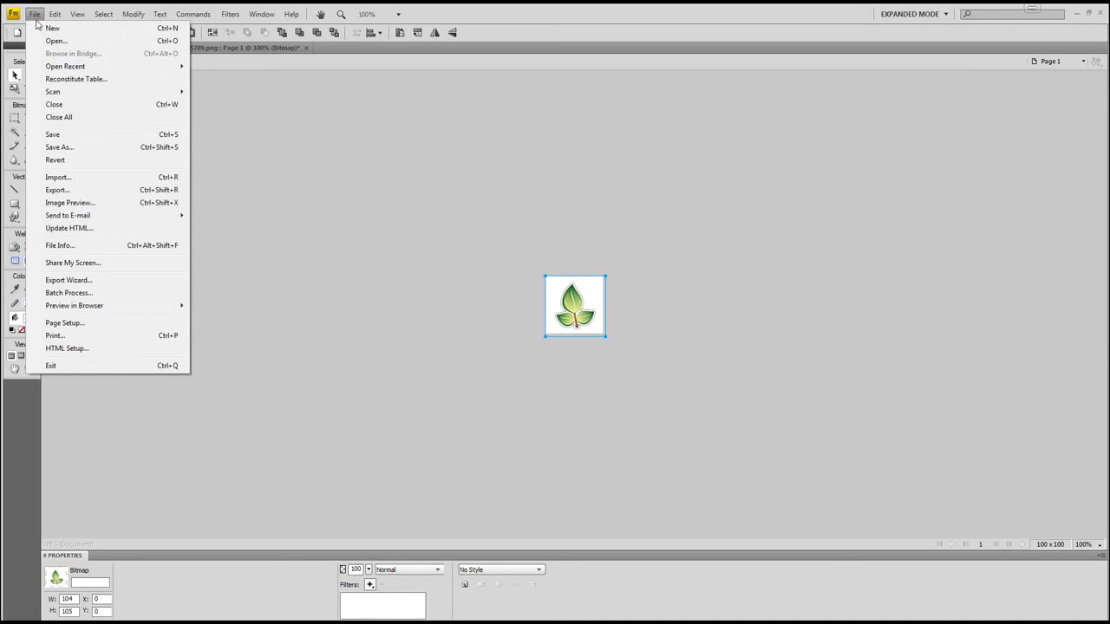
pyautogui.click(73, 203)
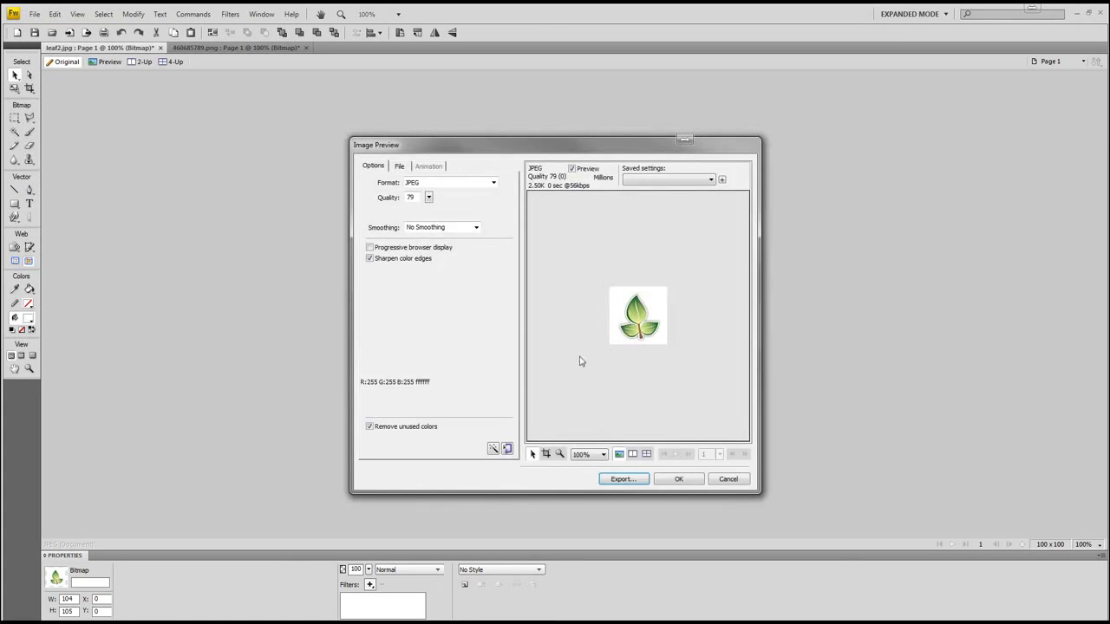
pyautogui.click(624, 479)
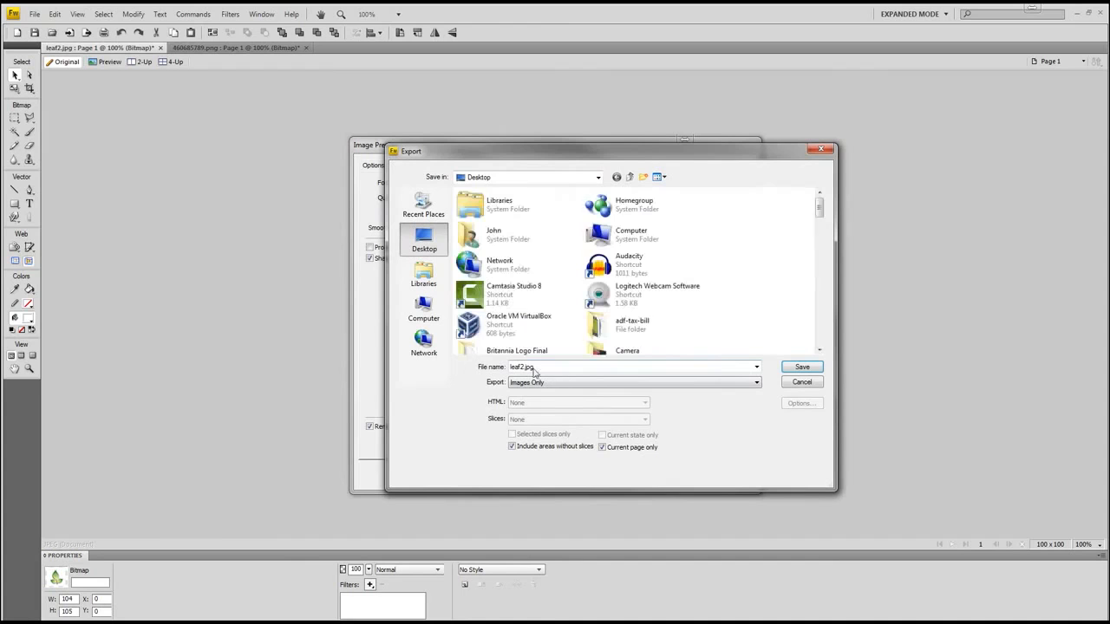
pyautogui.click(803, 368)
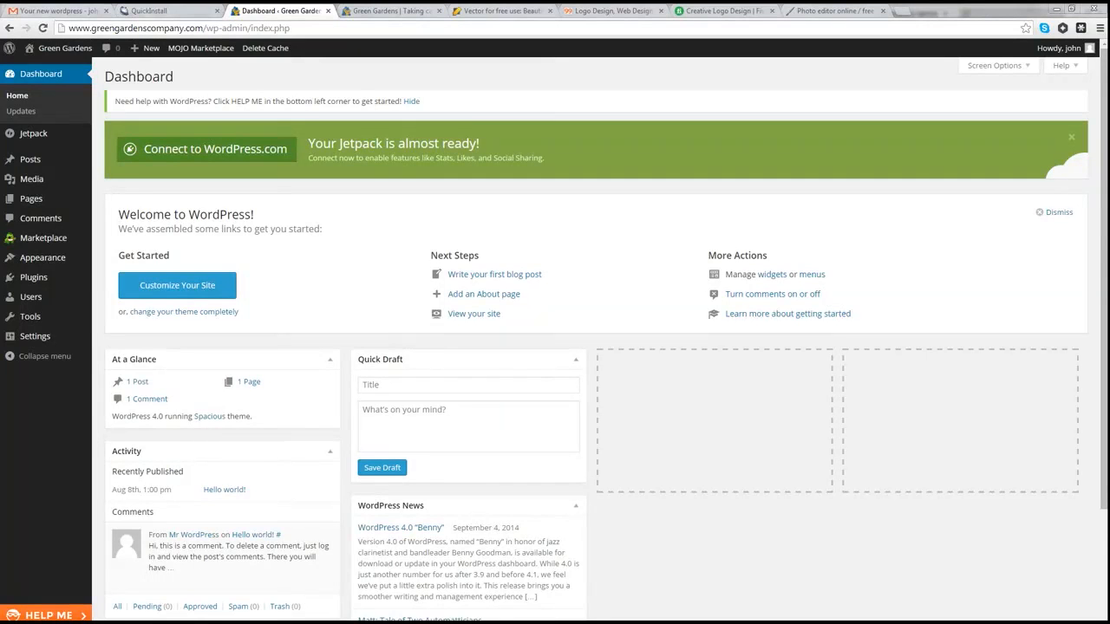
# Step: Upload leaf2.jpg from the Desktop as the Theme Options header logo and save the options
pyautogui.moveTo(44, 264)
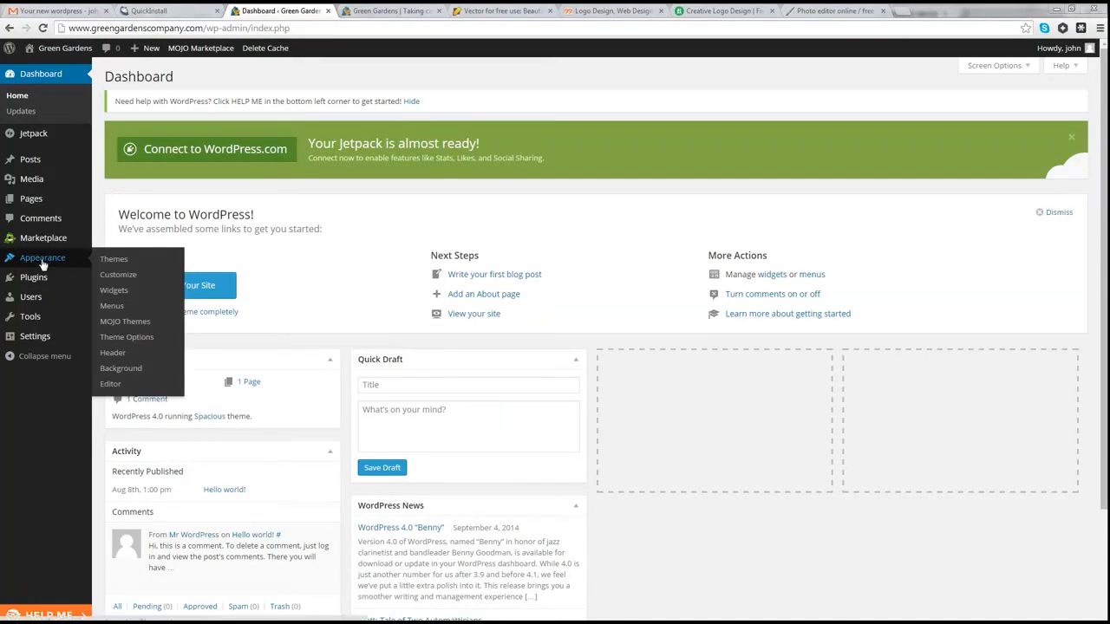
pyautogui.click(131, 337)
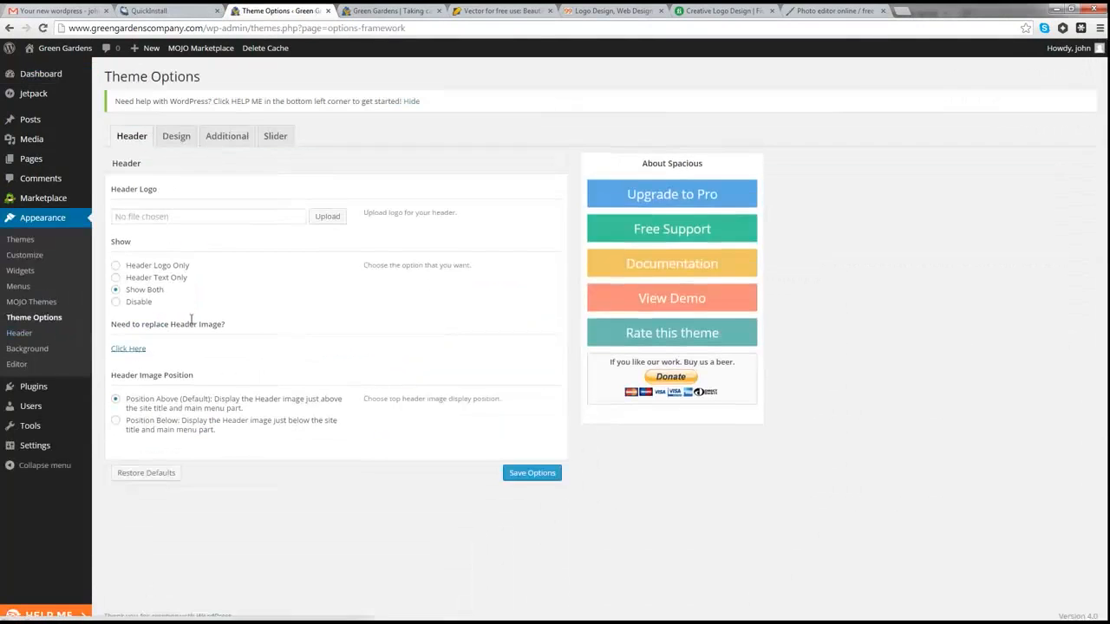
pyautogui.click(328, 219)
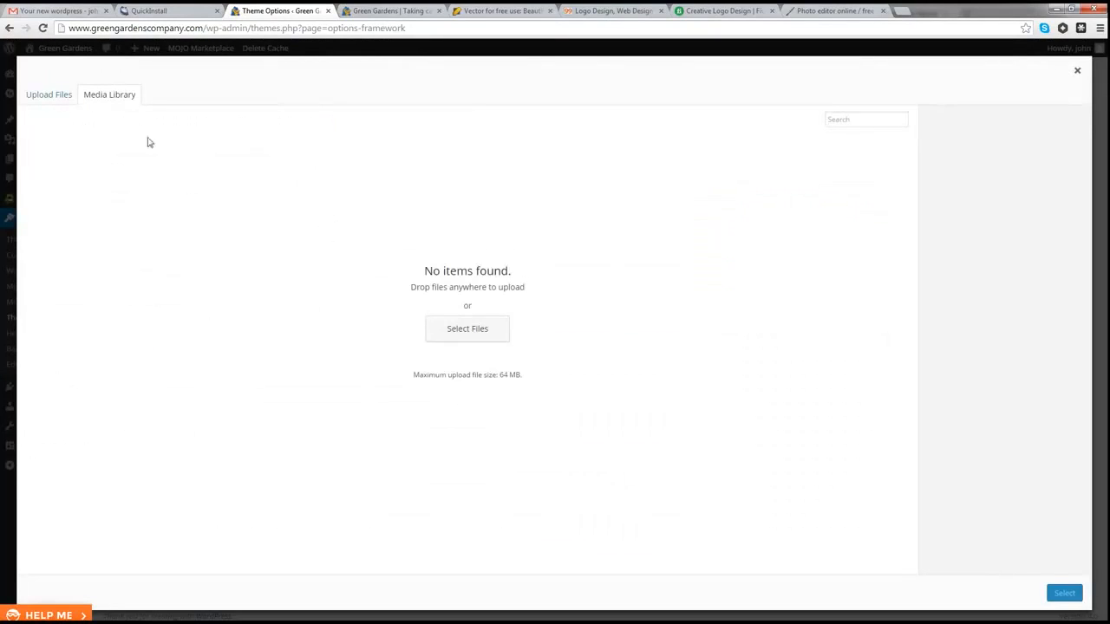
pyautogui.click(53, 97)
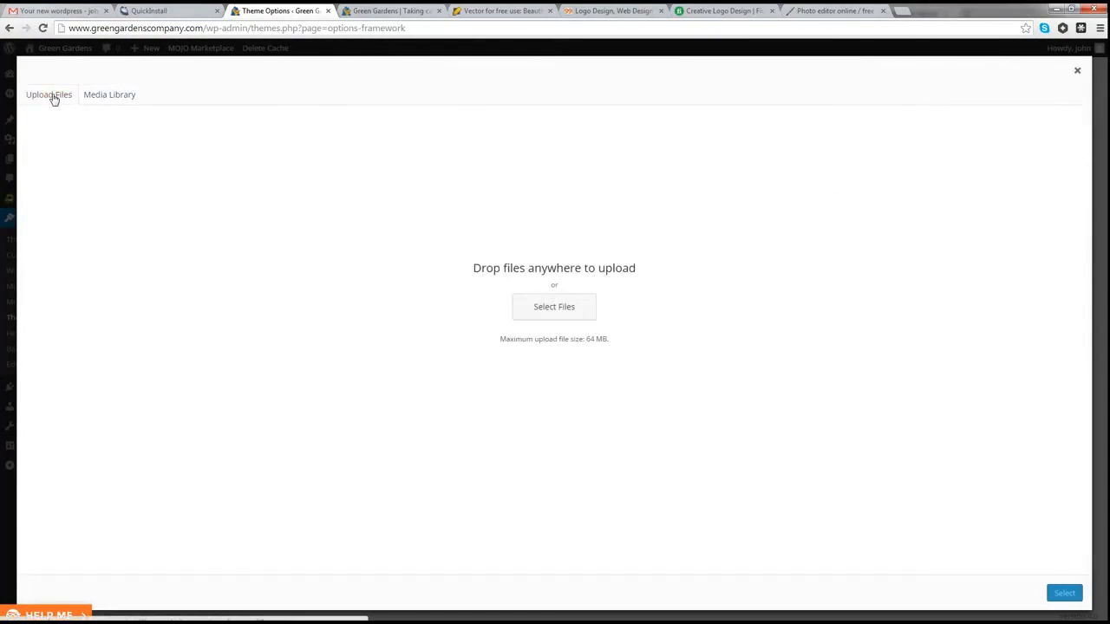
pyautogui.click(550, 310)
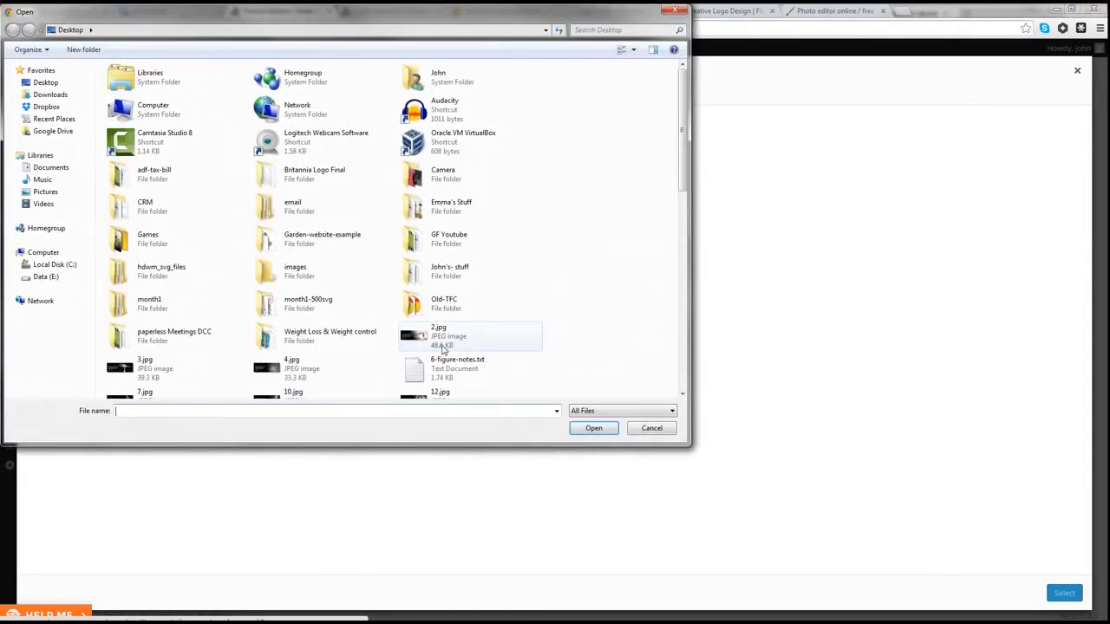
pyautogui.click(442, 347)
pyautogui.press('l')
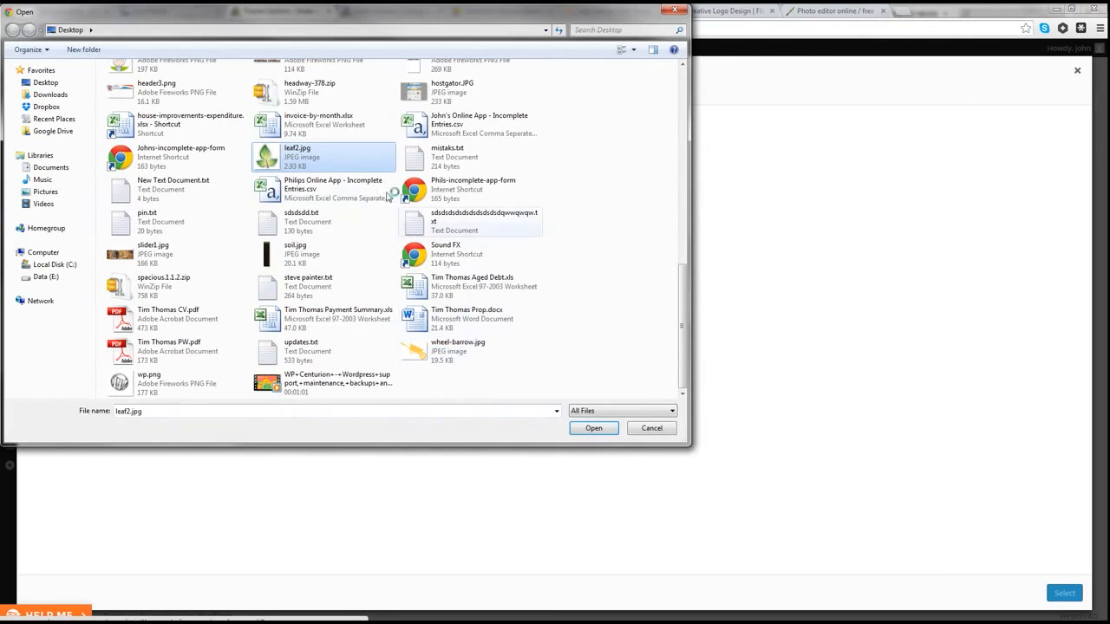
pyautogui.click(609, 432)
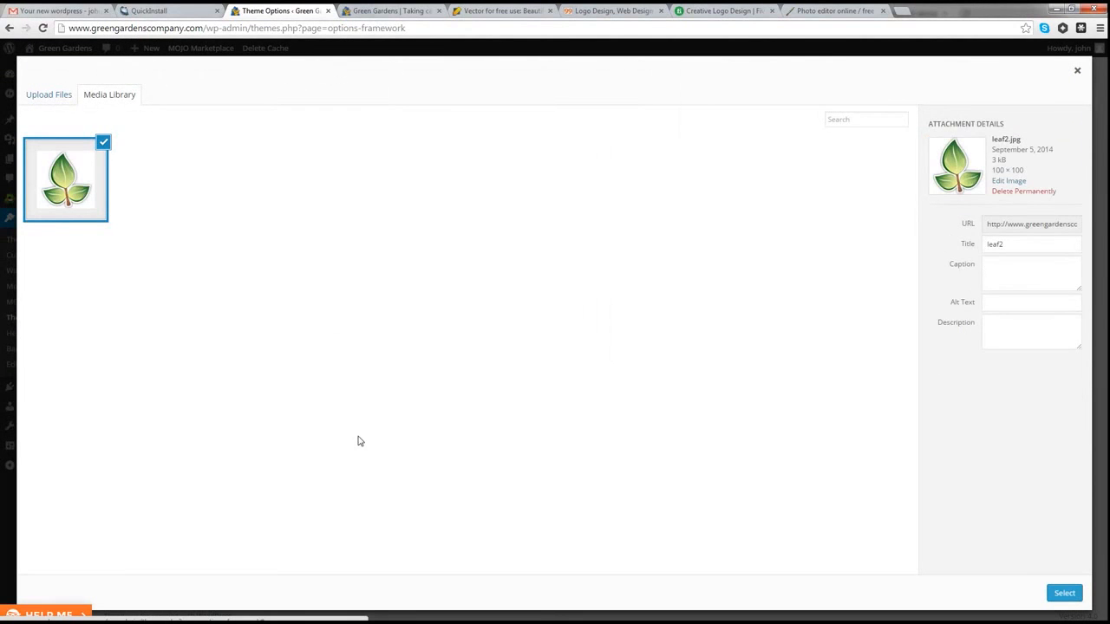
pyautogui.click(1060, 597)
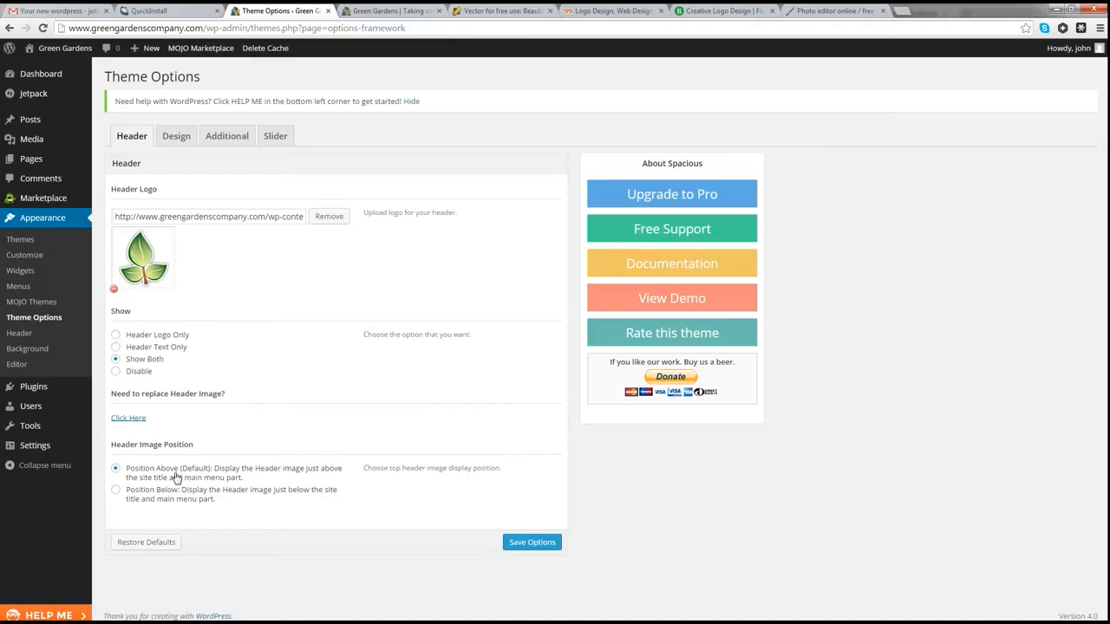
pyautogui.click(530, 545)
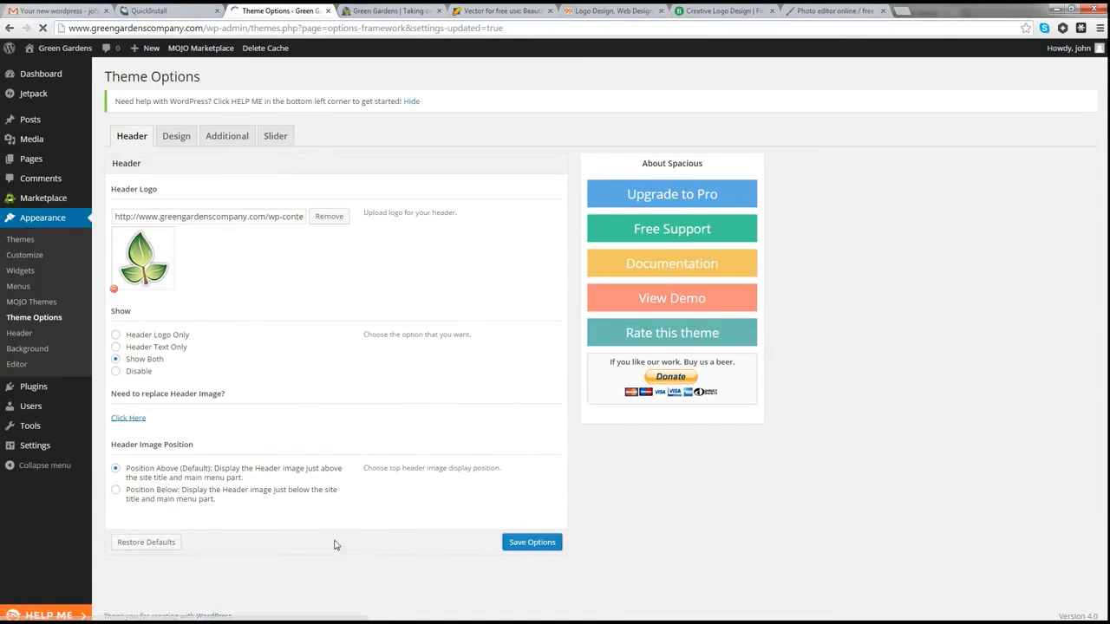
# Step: Reopen the live site in a new tab, check the leaf logo and Sample Page, then return to the Dashboard
pyautogui.click(438, 10)
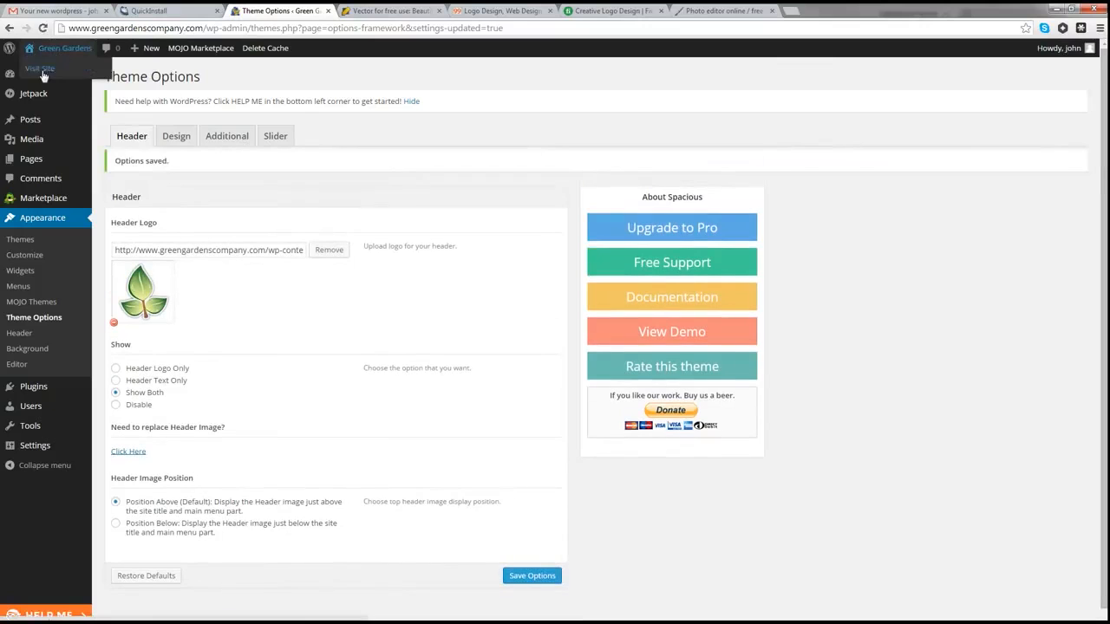
pyautogui.rightClick(40, 69)
pyautogui.click(130, 125)
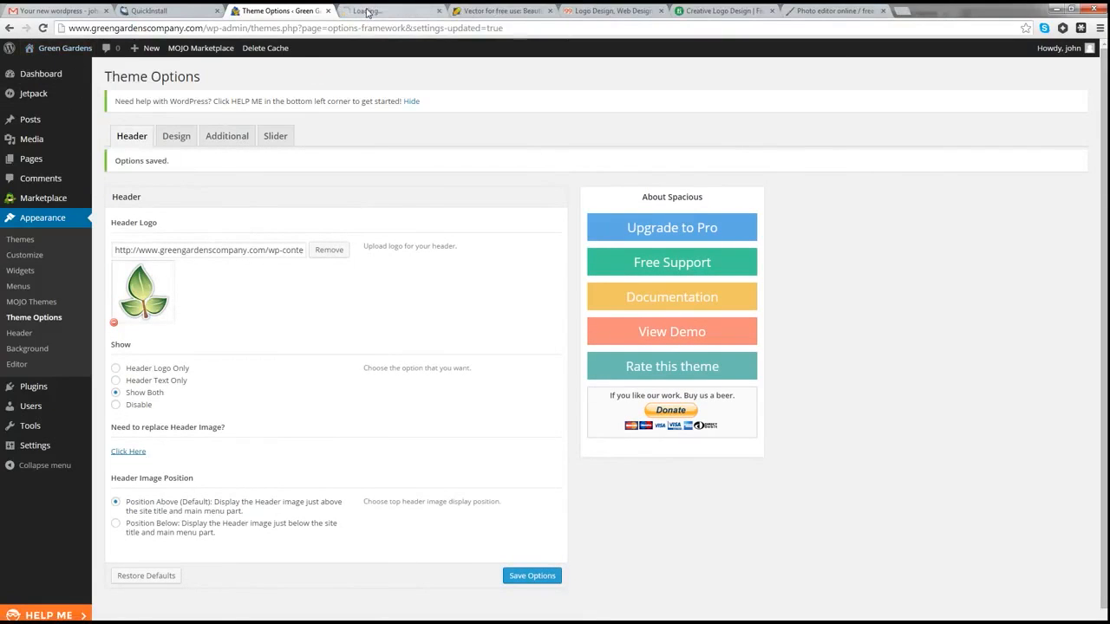
pyautogui.click(367, 10)
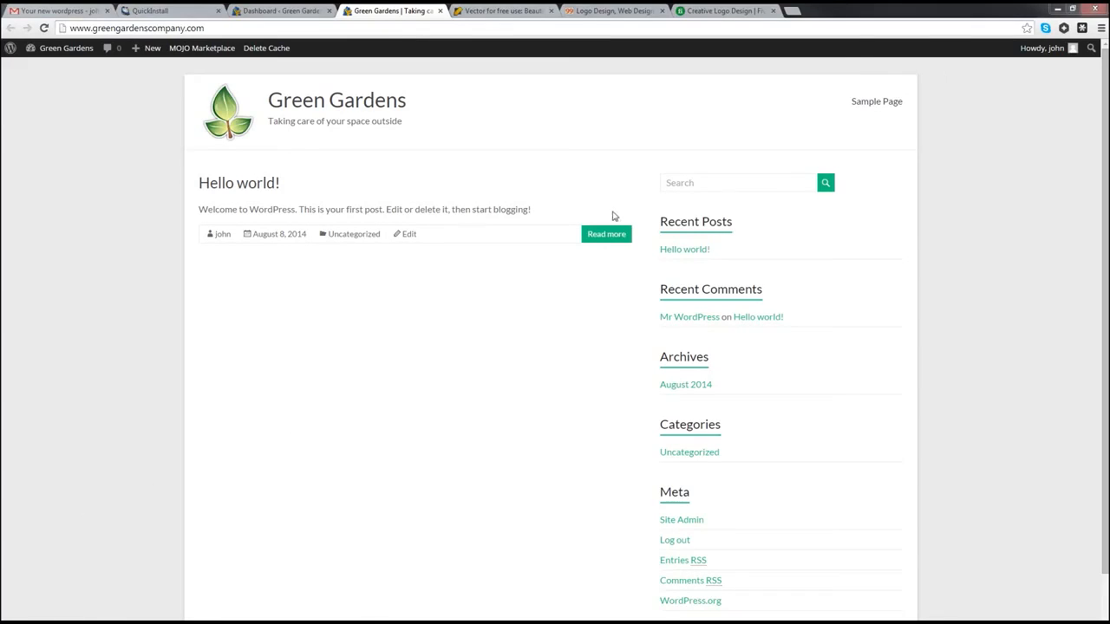
pyautogui.click(876, 104)
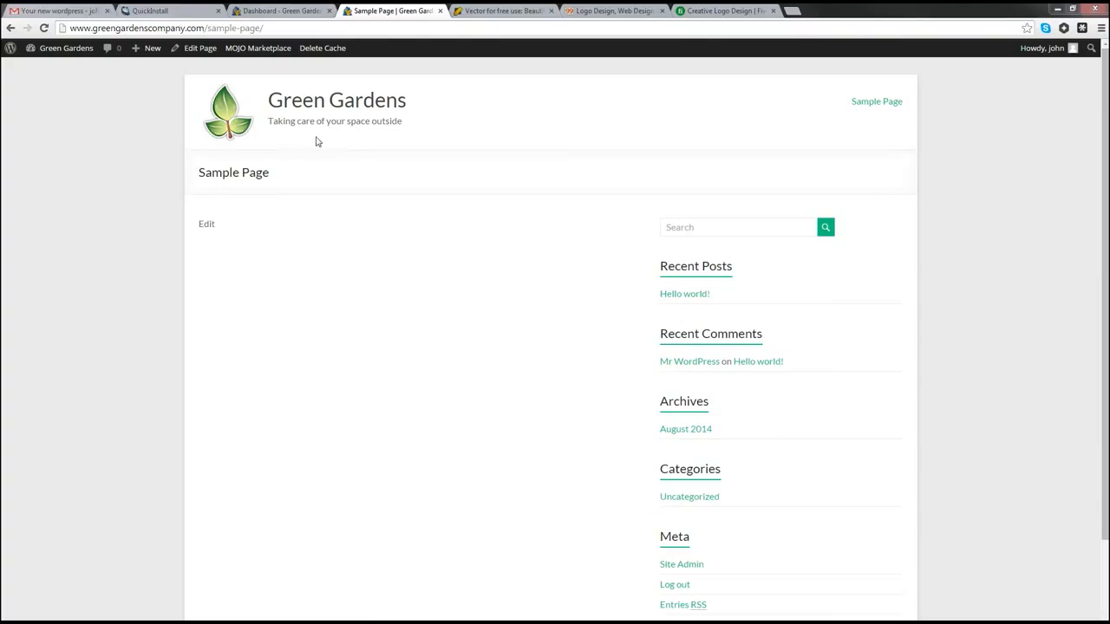
pyautogui.click(283, 11)
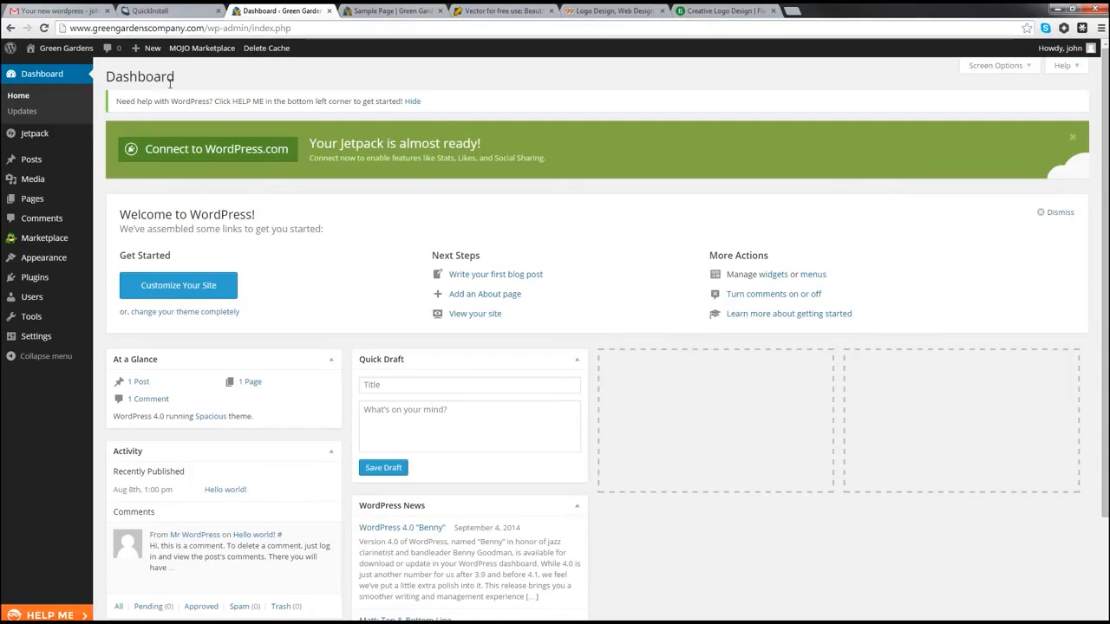
# Step: Create a new page titled 'Home', then open a blank browser tab
pyautogui.moveTo(54, 206)
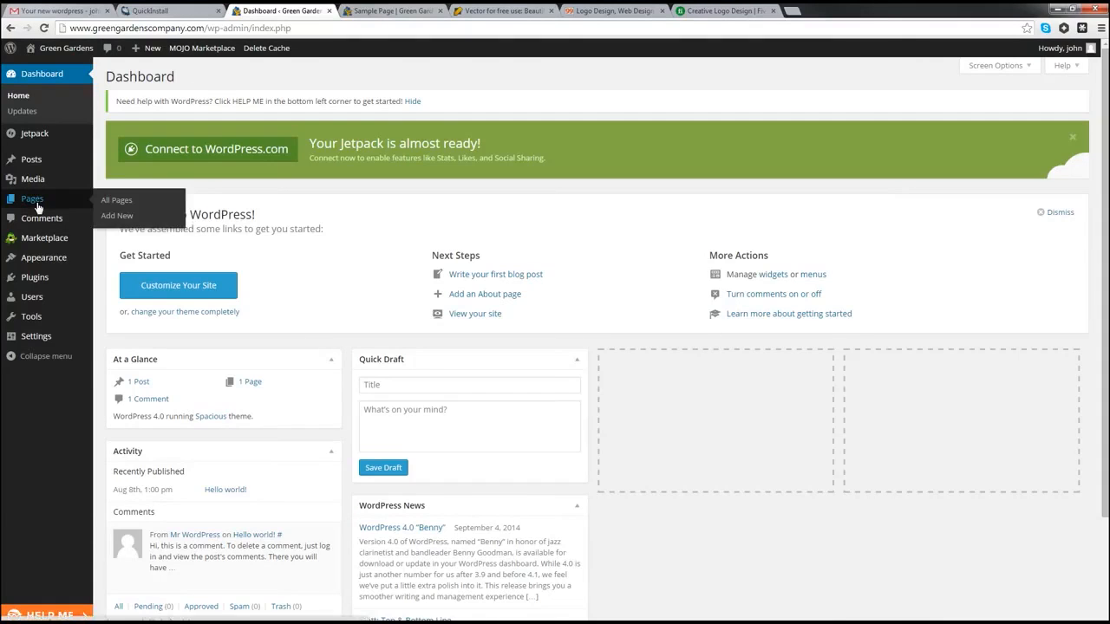
pyautogui.click(117, 218)
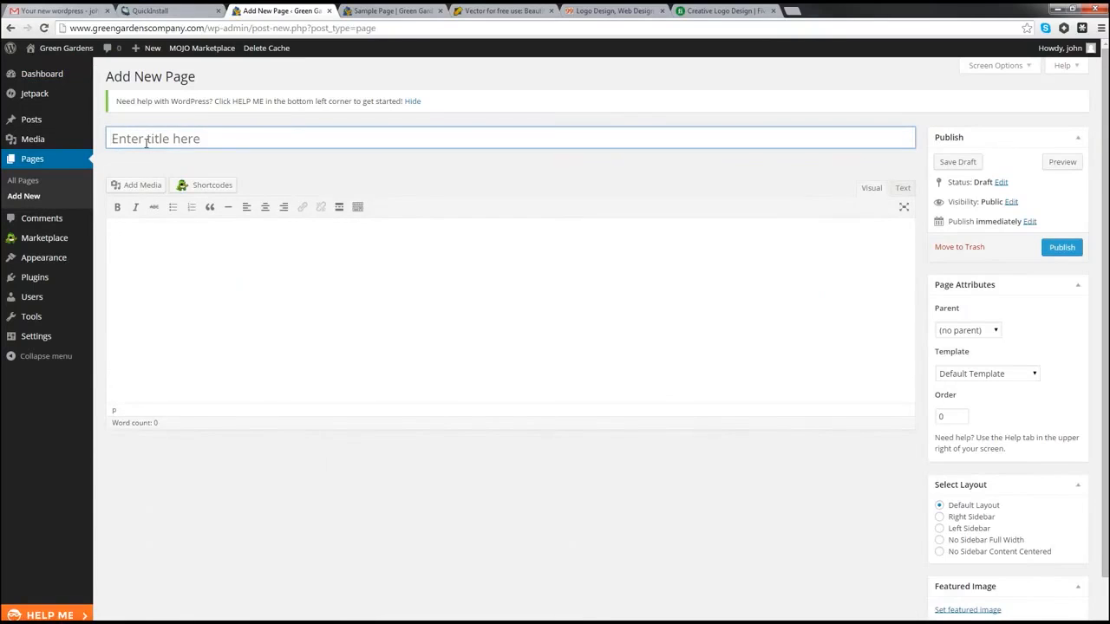
pyautogui.click(146, 144)
pyautogui.write('Home')
pyautogui.click(182, 282)
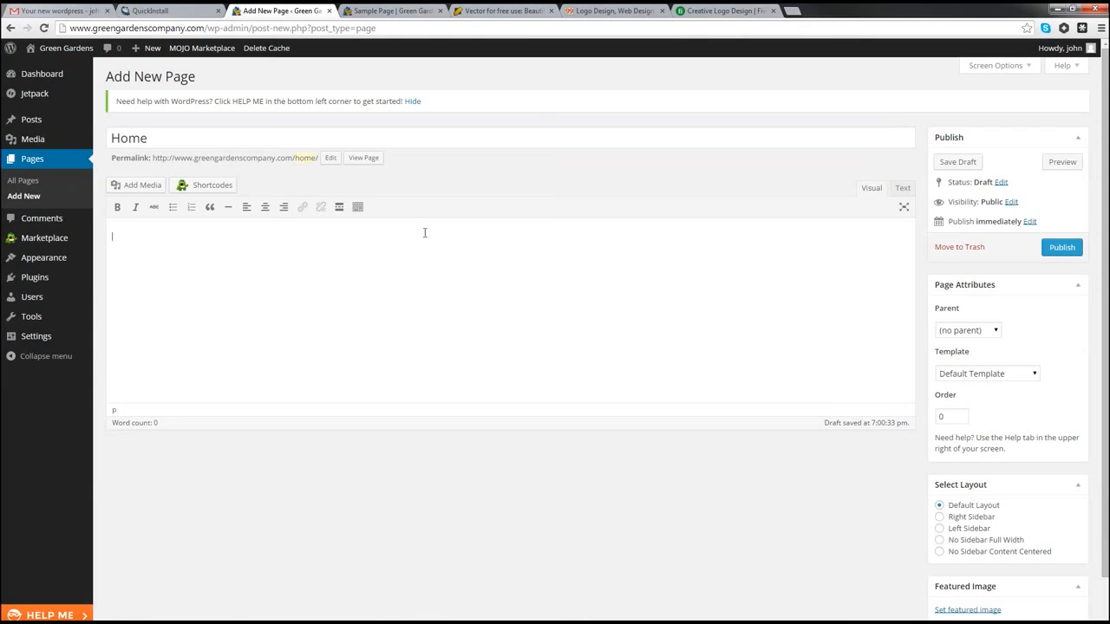
pyautogui.click(793, 12)
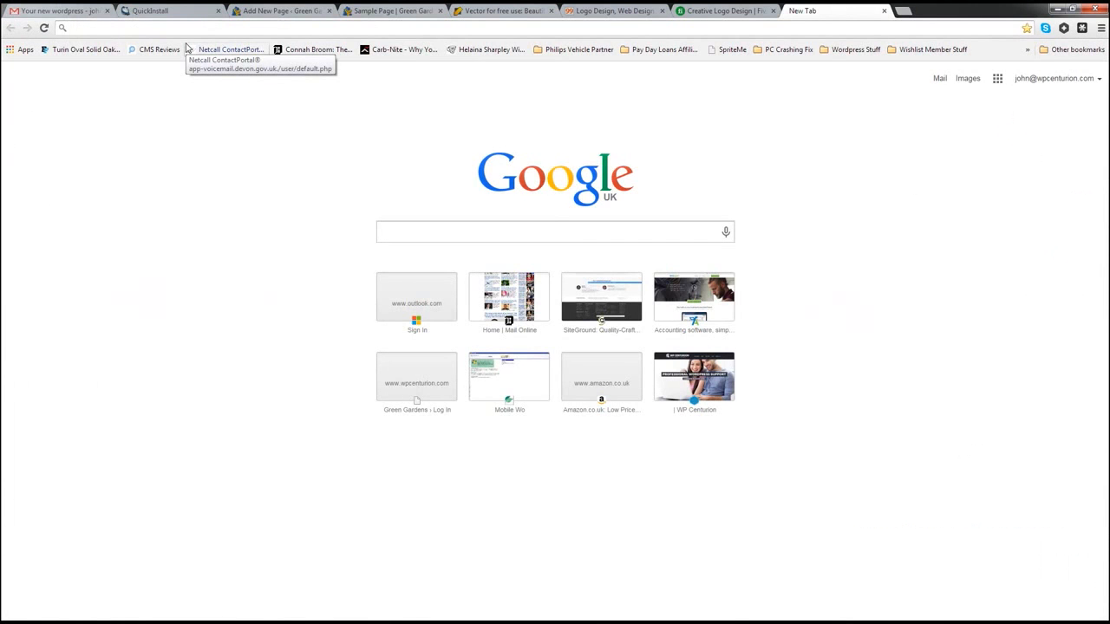
# Step: Generate five Lorem Ipsum paragraphs on lipsum.com and select the first one
pyautogui.write('lorum')
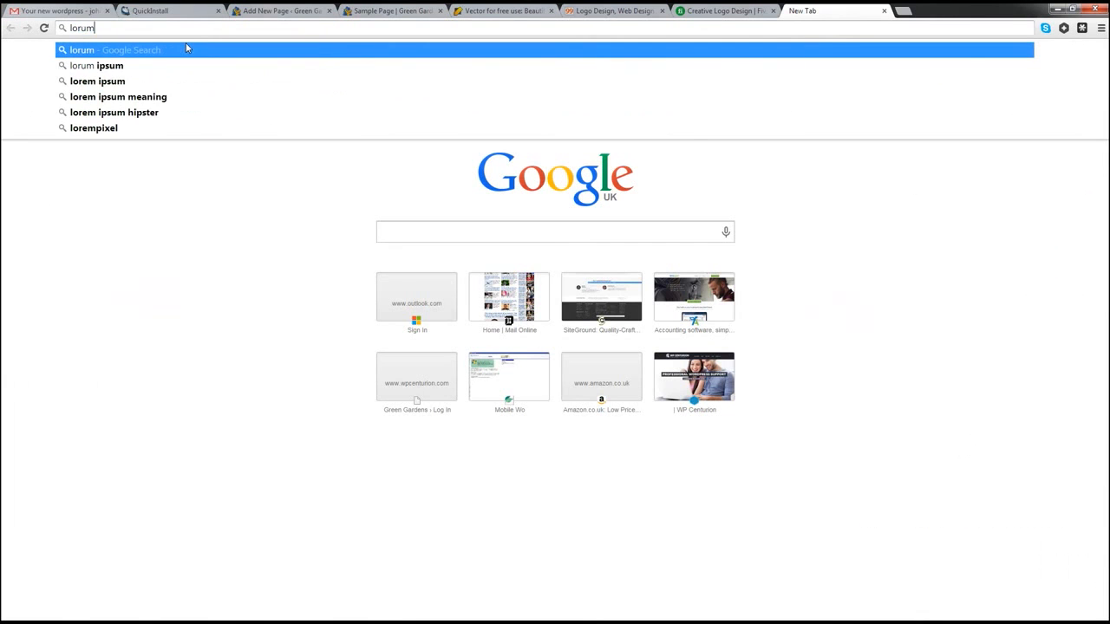
pyautogui.click(113, 65)
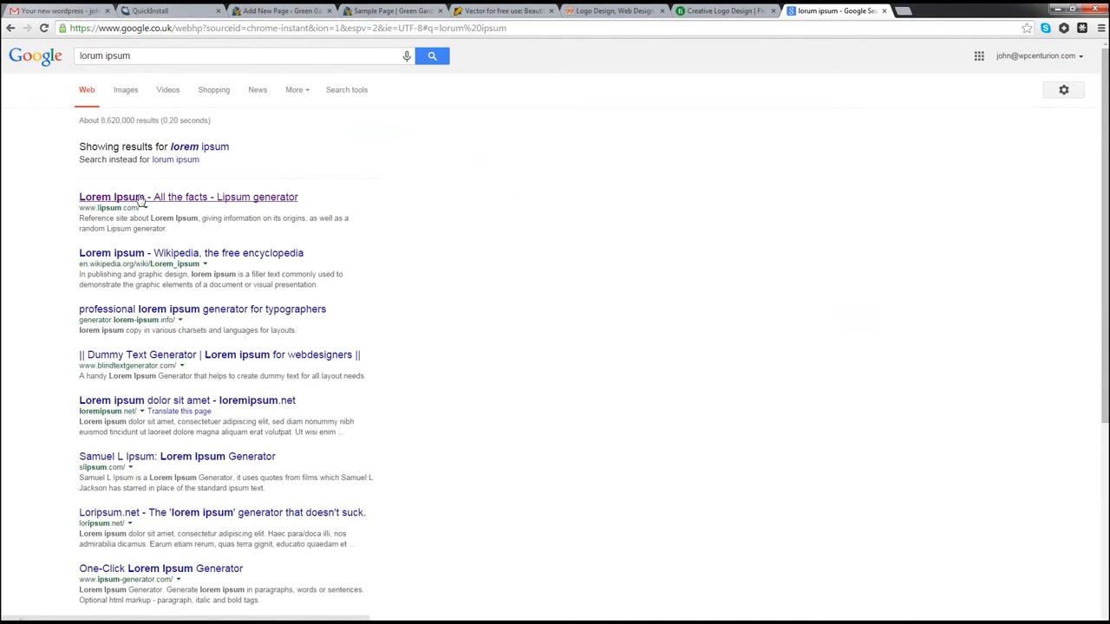
pyautogui.click(126, 198)
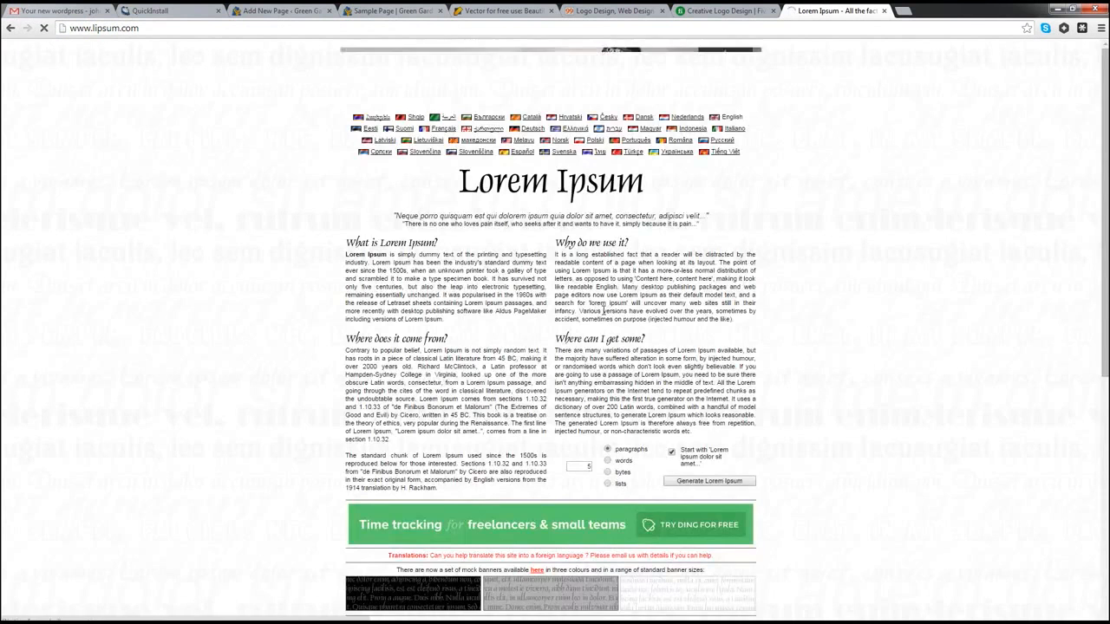
pyautogui.click(708, 482)
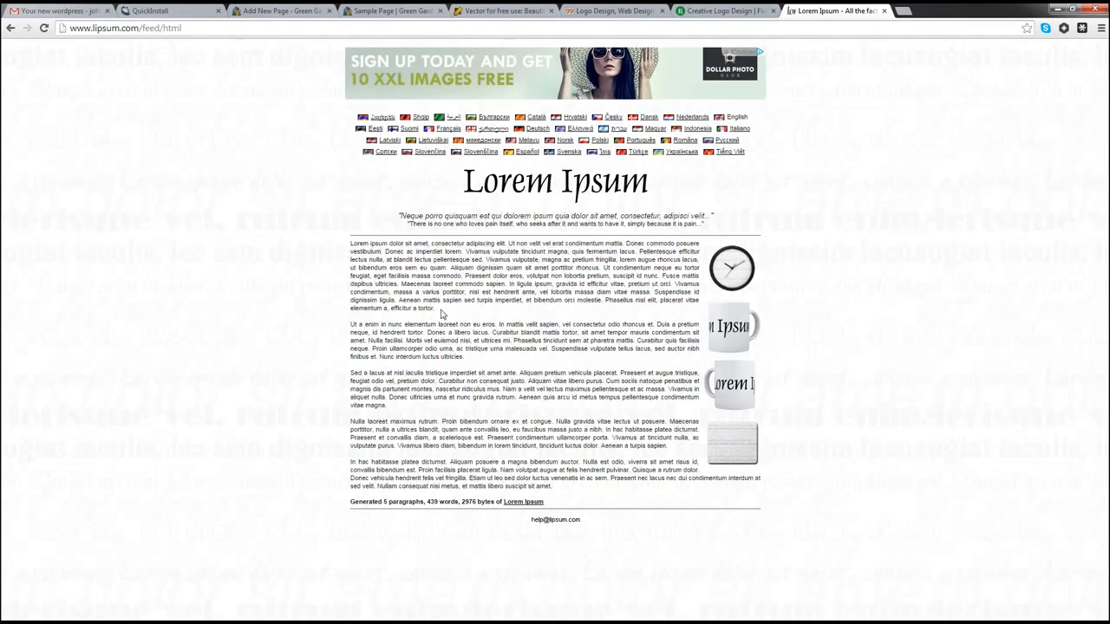
pyautogui.moveTo(435, 310); pyautogui.dragTo(351, 243)
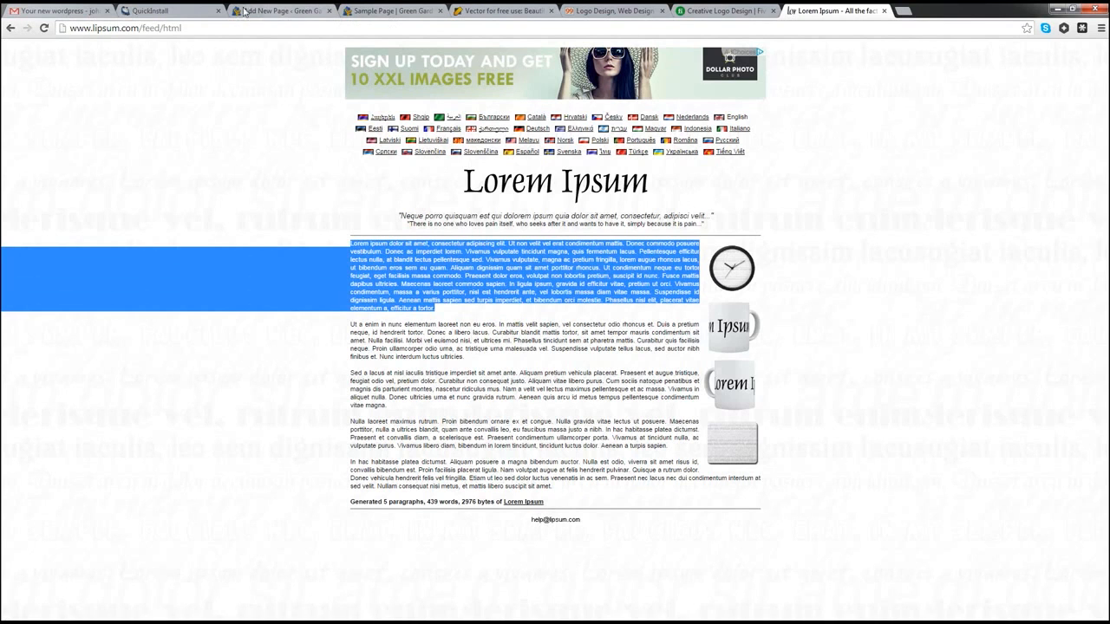
pyautogui.click(273, 10)
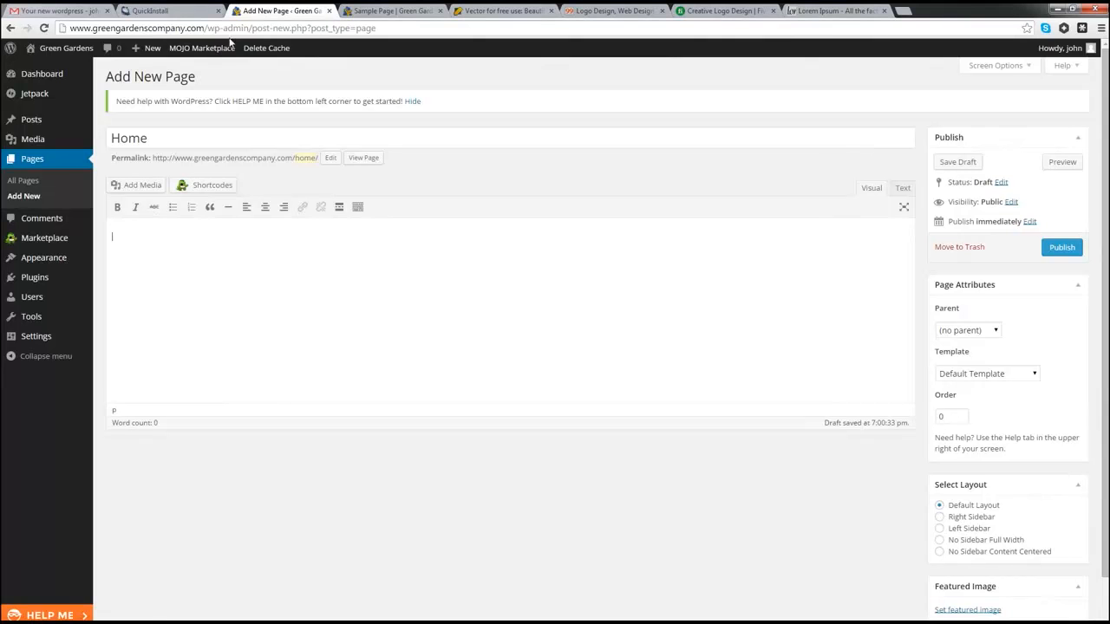
# Step: Paste the Lorem Ipsum paragraph into the Home page body, then clear the body again
pyautogui.click(902, 189)
pyautogui.hotkey('ctrl', 'v')
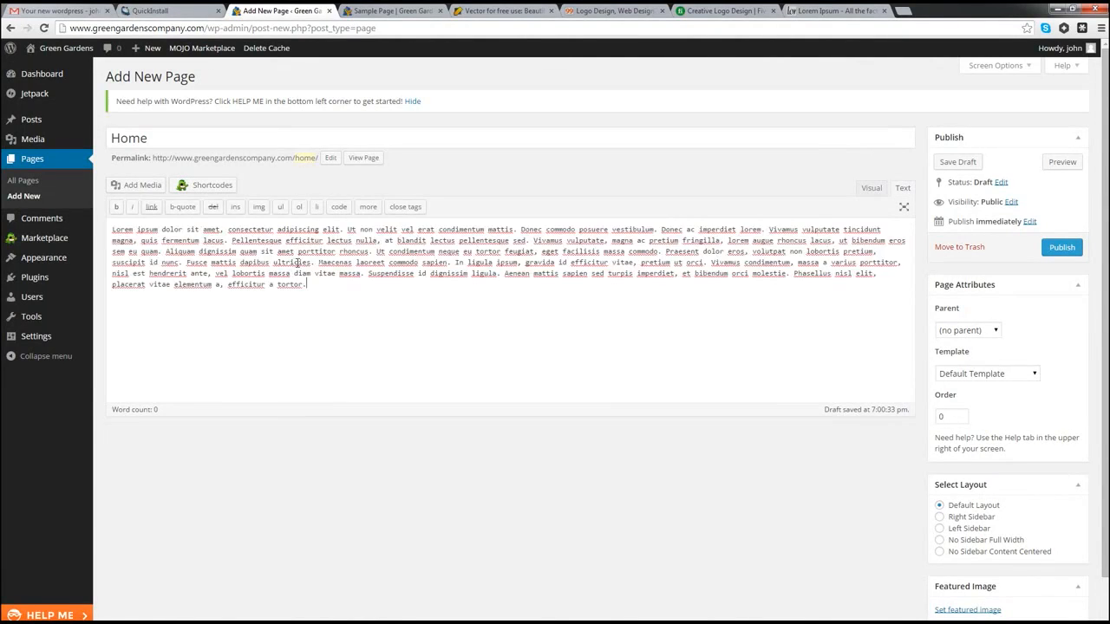
pyautogui.click(872, 188)
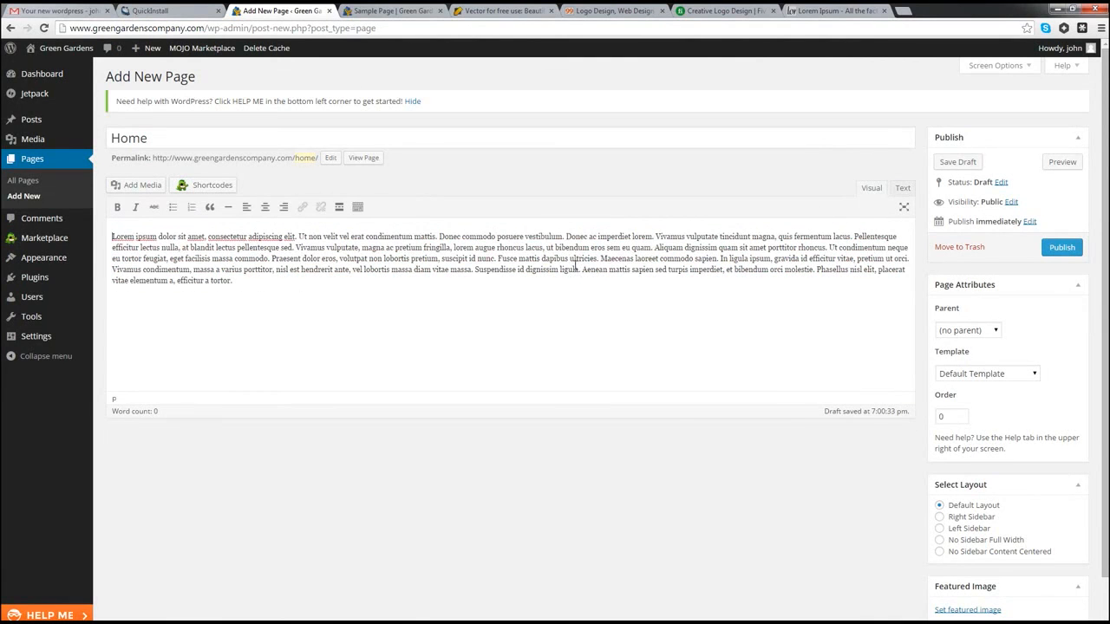
pyautogui.moveTo(240, 280); pyautogui.dragTo(108, 230)
pyautogui.hotkey('ctrl', 'c')
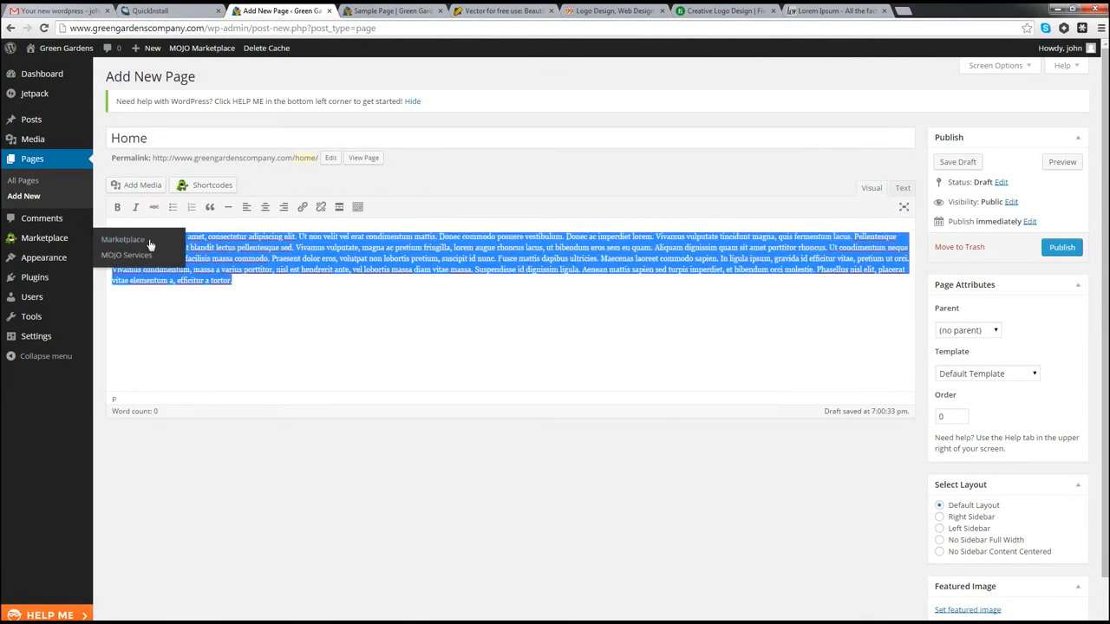
pyautogui.press('BackSpace')
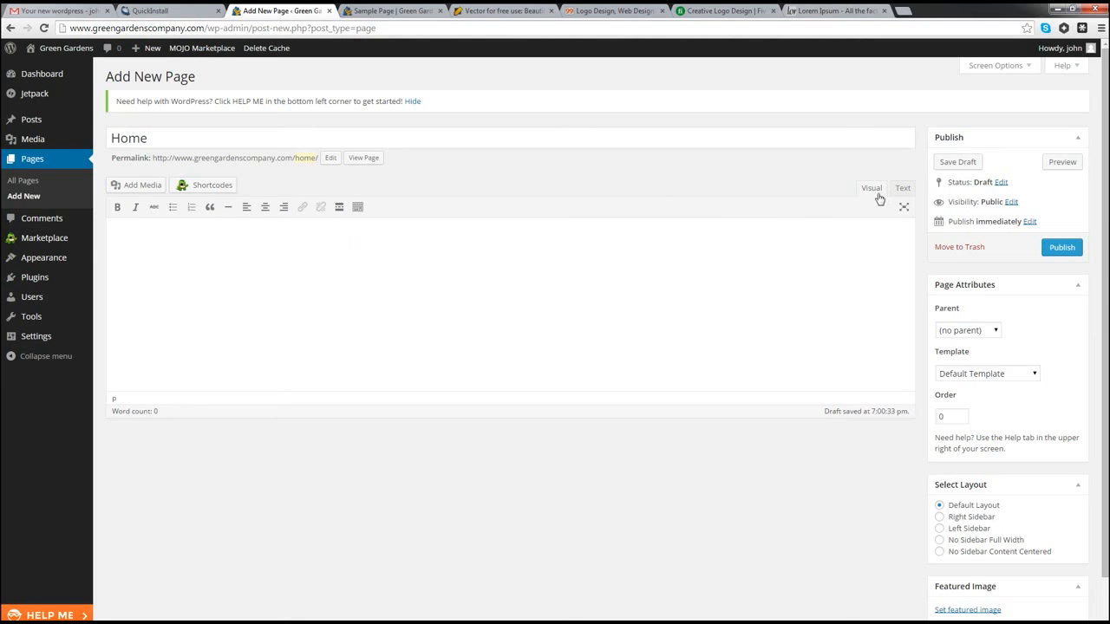
pyautogui.hotkey('ctrl', 'v')
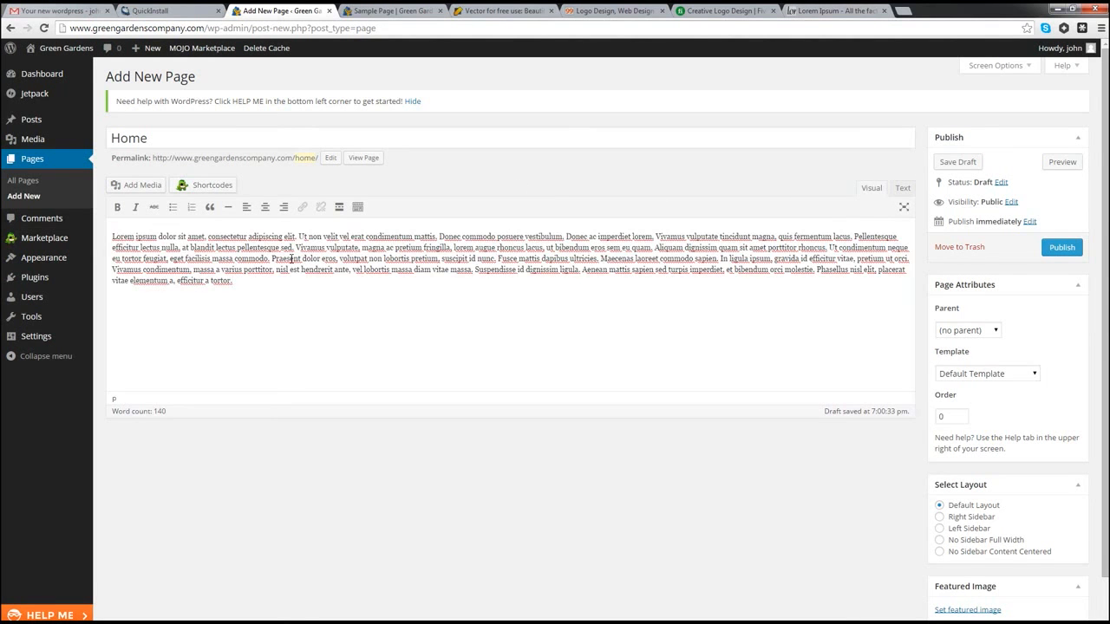
pyautogui.click(904, 188)
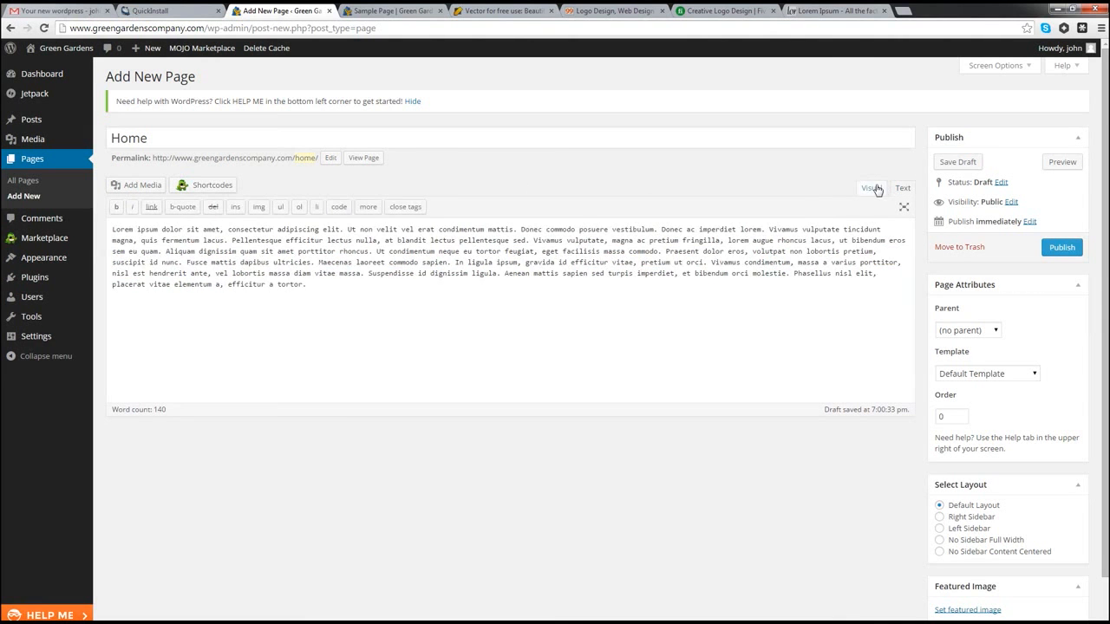
pyautogui.click(871, 188)
pyautogui.hotkey('ctrl', 'a')
pyautogui.hotkey('ctrl', 'c')
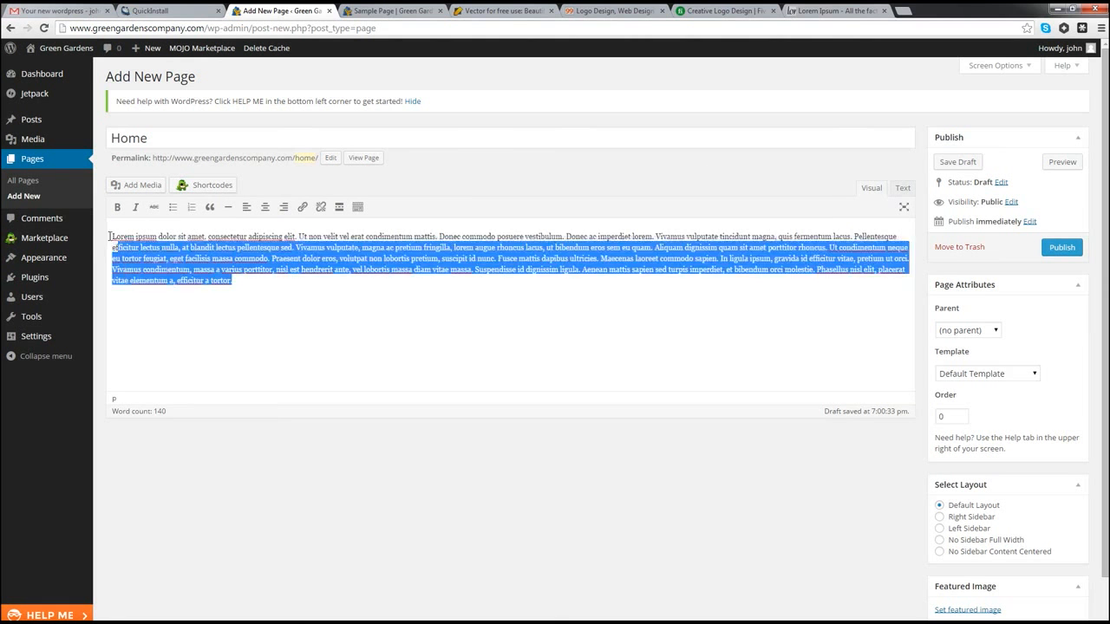
pyautogui.press('BackSpace')
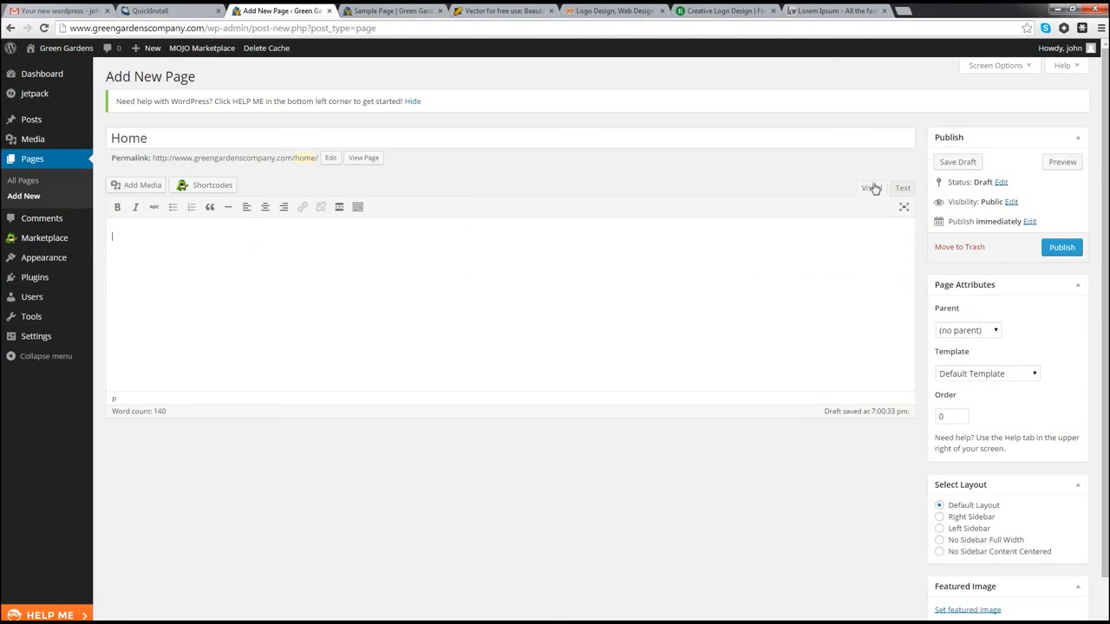
# Step: Paste the paragraph into the body in Text view and publish the Home page
pyautogui.click(903, 190)
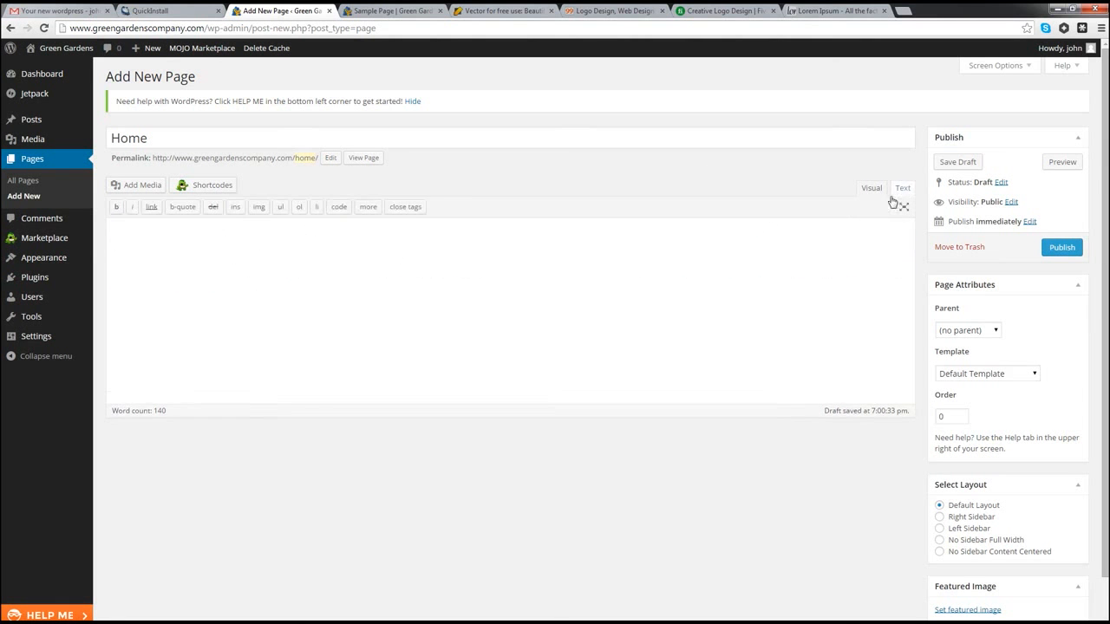
pyautogui.click(333, 253)
pyautogui.hotkey('ctrl', 'v')
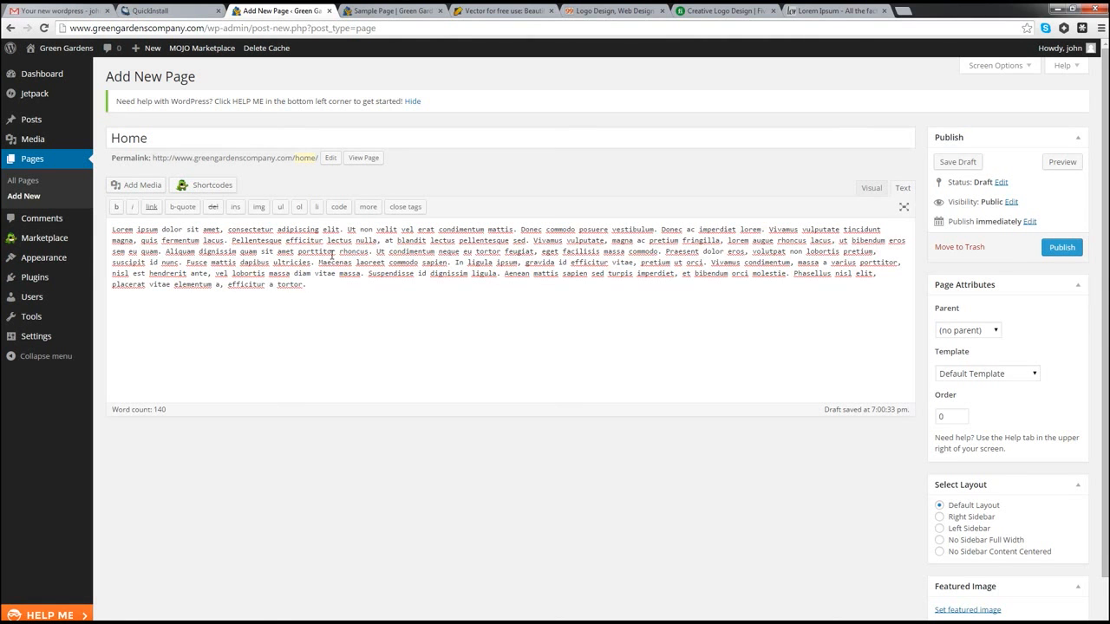
pyautogui.click(871, 188)
pyautogui.click(1061, 248)
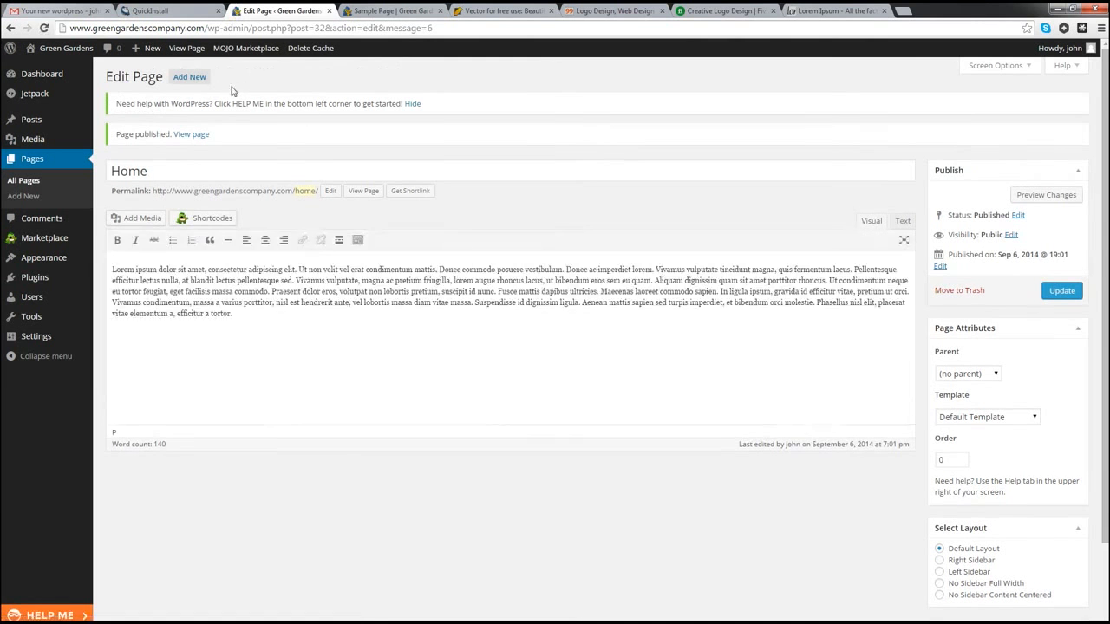
# Step: Create and publish an 'About' page containing the pasted Lorem Ipsum paragraph
pyautogui.click(191, 78)
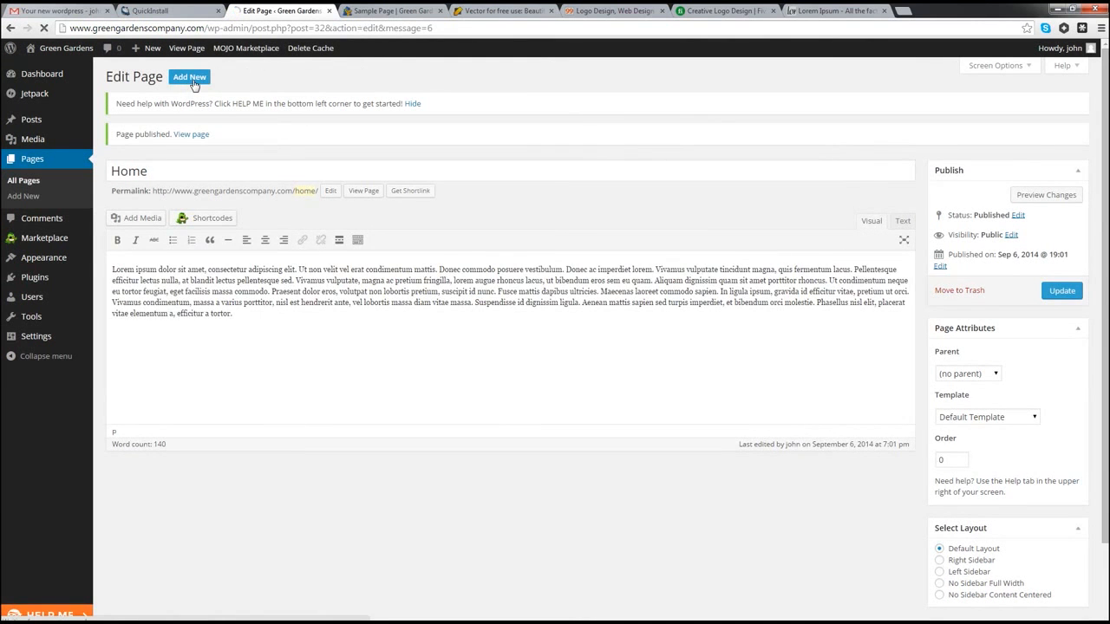
pyautogui.click(130, 139)
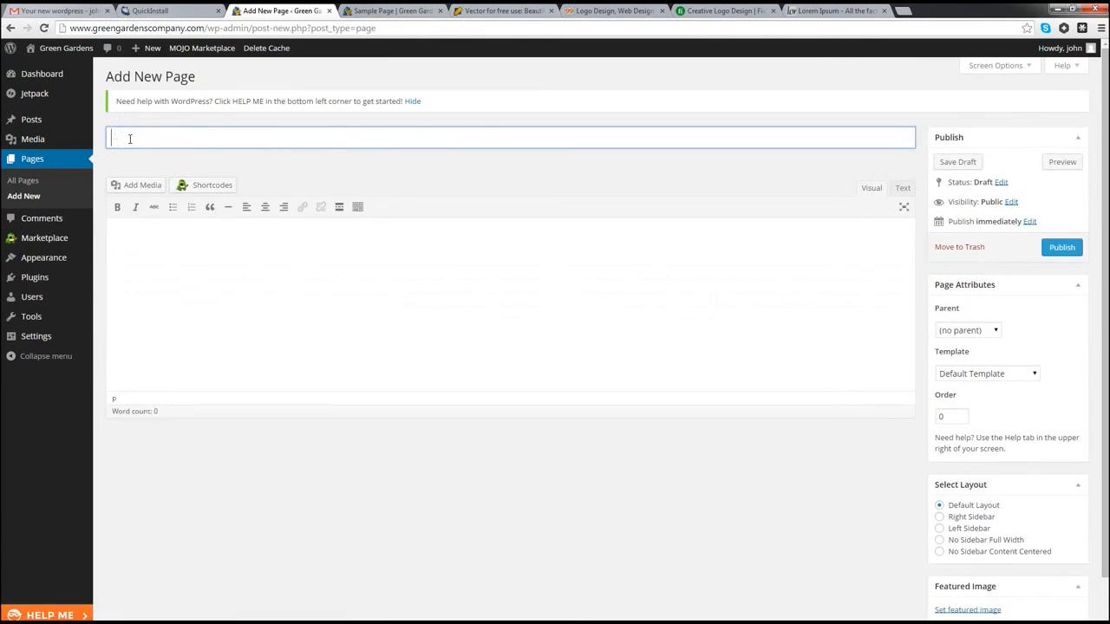
pyautogui.write('About')
pyautogui.click(172, 260)
pyautogui.hotkey('ctrl', 'v')
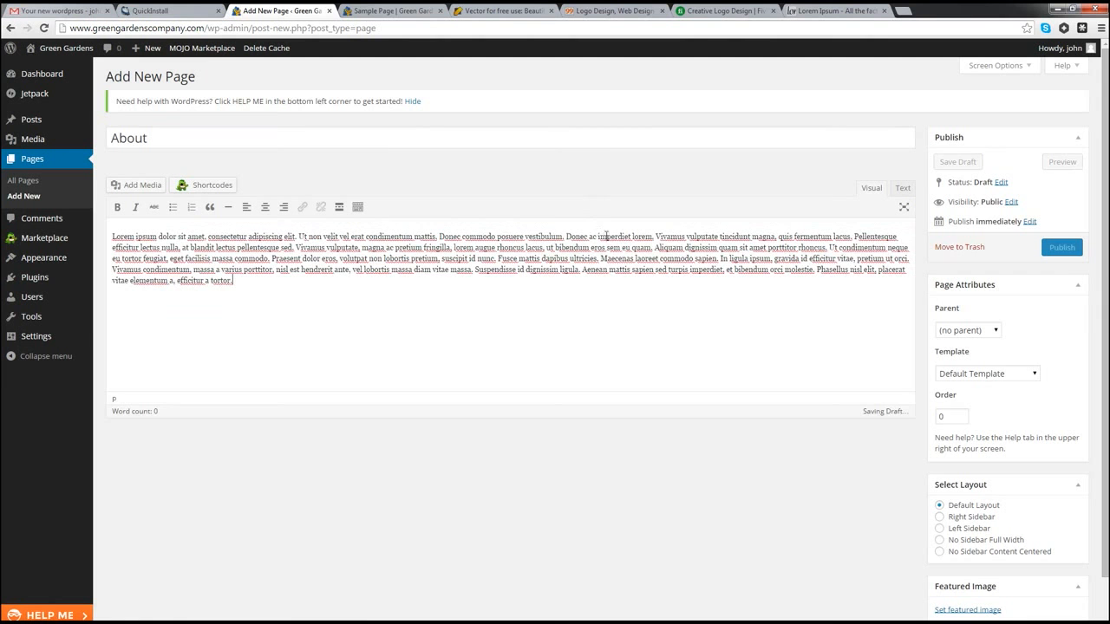
pyautogui.click(1061, 248)
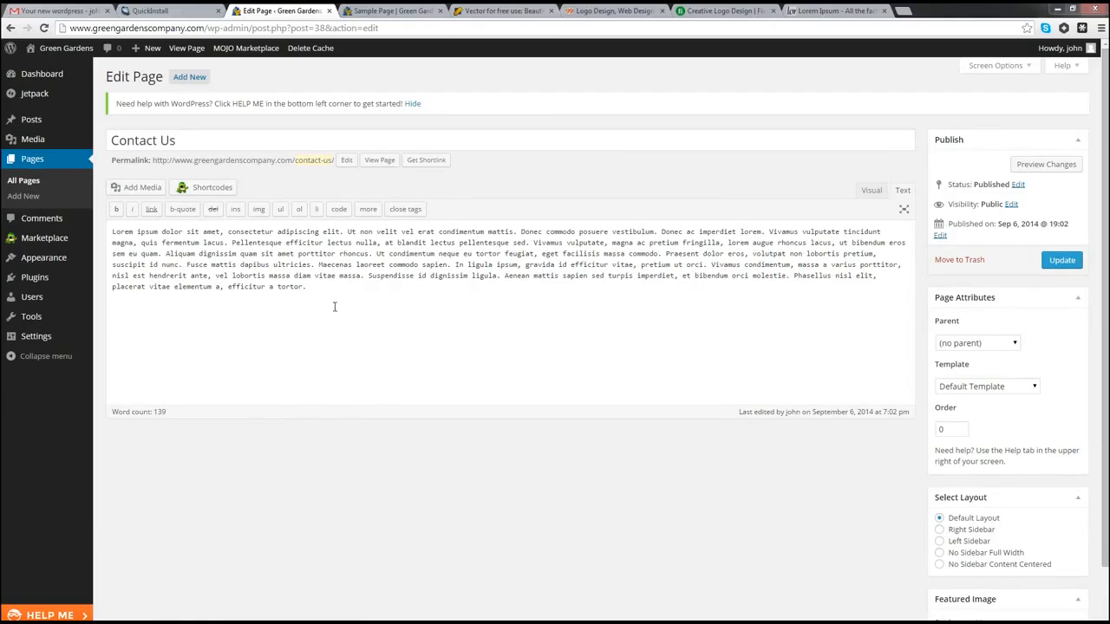
# Step: Focus the Contact Us page body, then view the All Pages list of eight pages
pyautogui.click(311, 289)
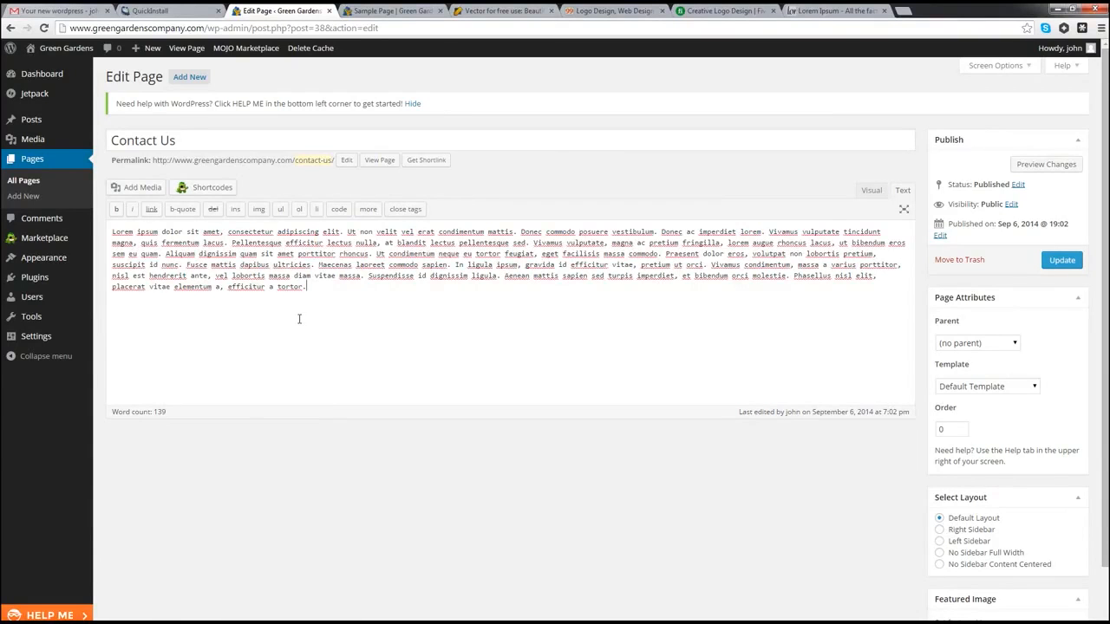
pyautogui.click(29, 182)
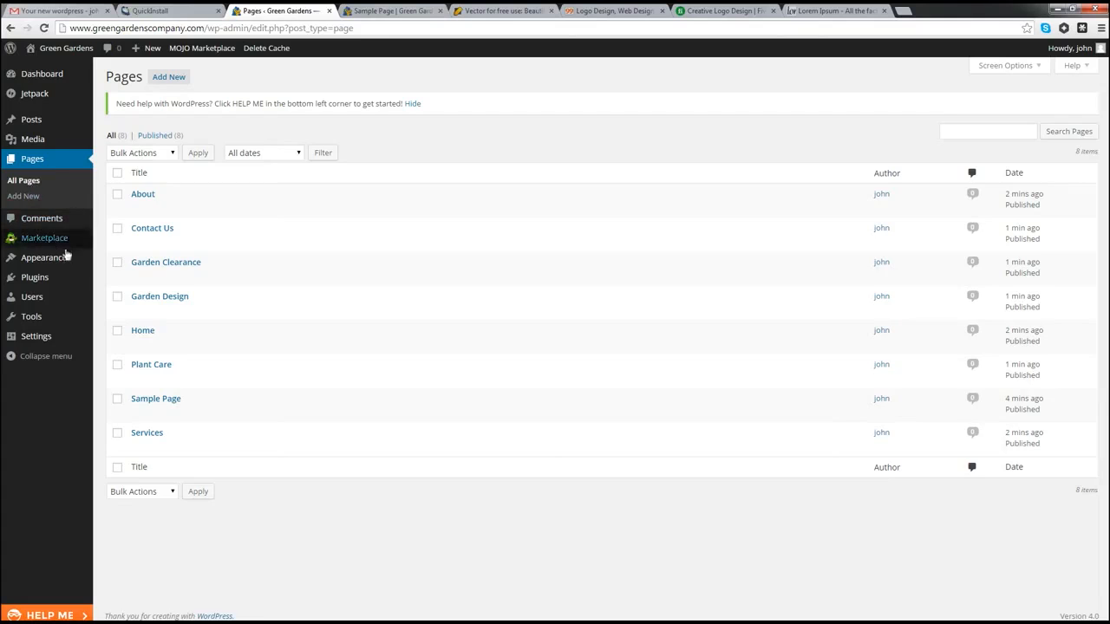
# Step: In Appearance > Menus, create the 'Top' menu and tick Primary Menu as its location
pyautogui.moveTo(48, 258)
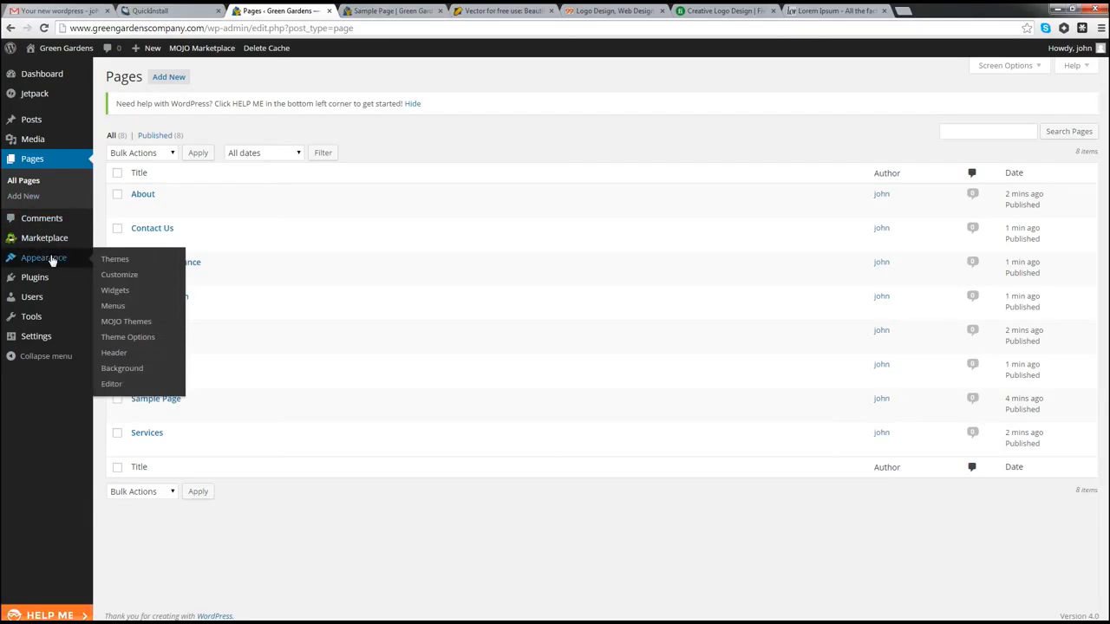
pyautogui.click(105, 309)
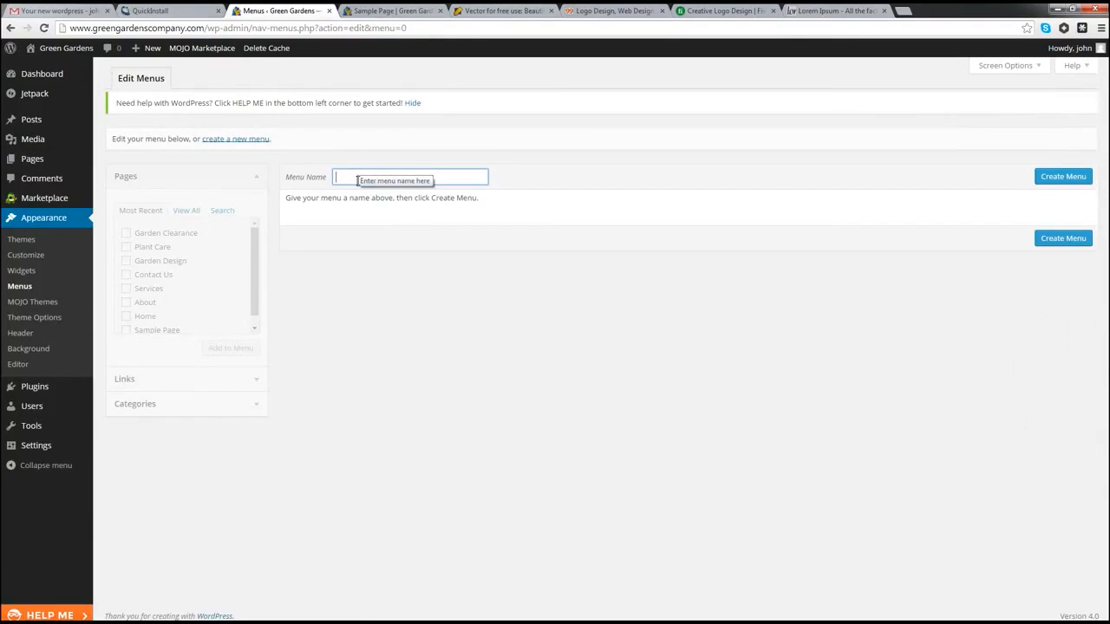
pyautogui.write('Top')
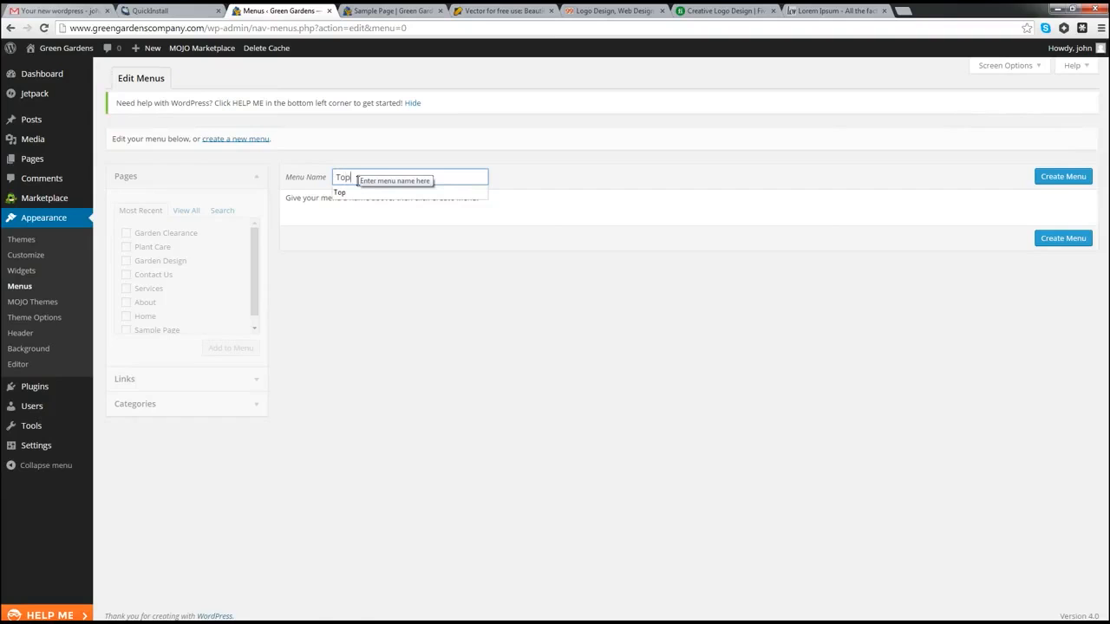
pyautogui.click(365, 192)
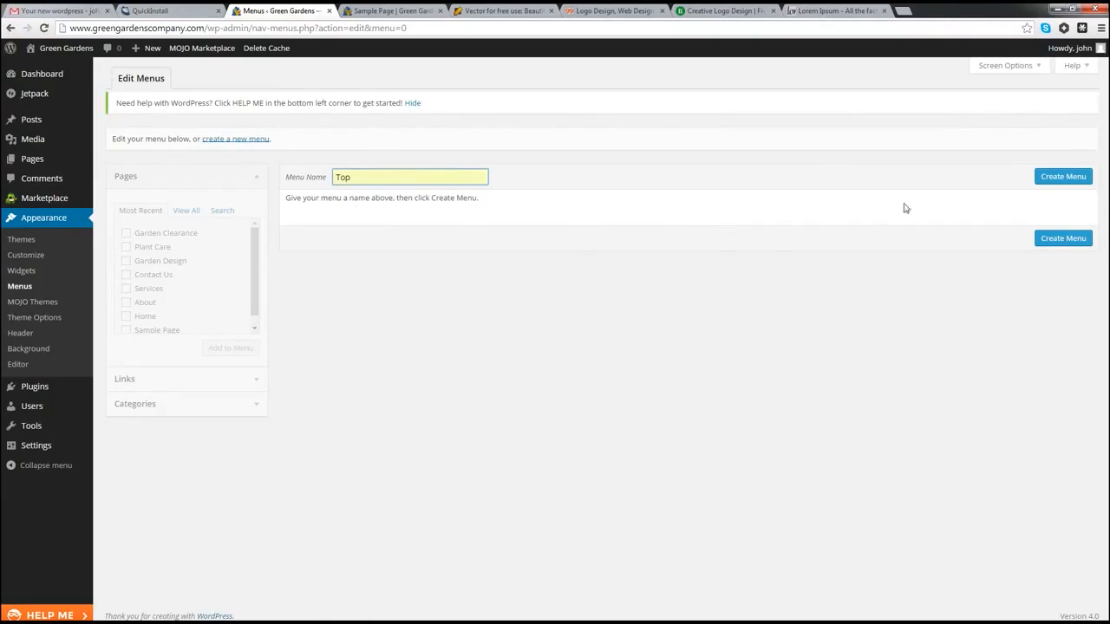
pyautogui.click(1050, 177)
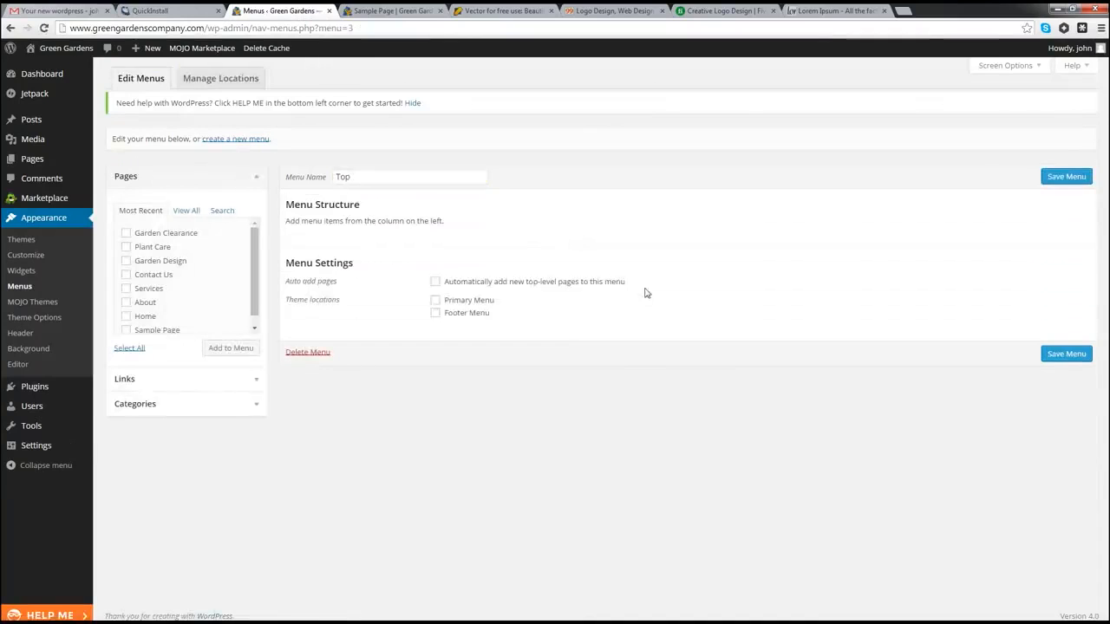
pyautogui.click(435, 300)
# Step: Save the Top menu and add all seven pages except Sample Page to it
pyautogui.click(1073, 355)
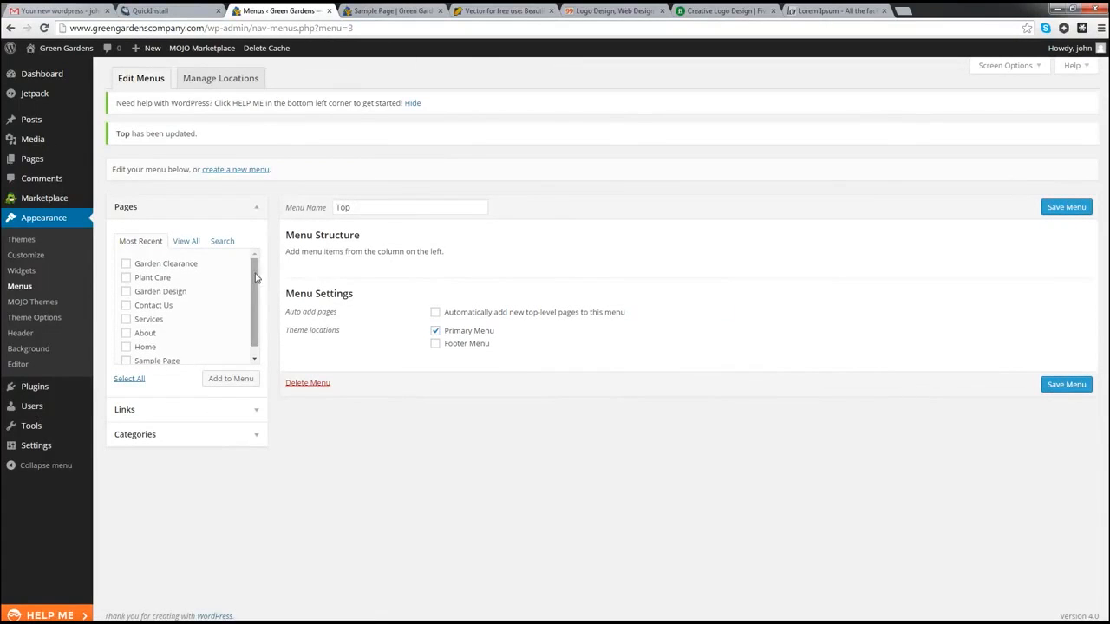
pyautogui.scroll(-1, 257, 314)
pyautogui.scroll(1, 260, 277)
pyautogui.click(134, 380)
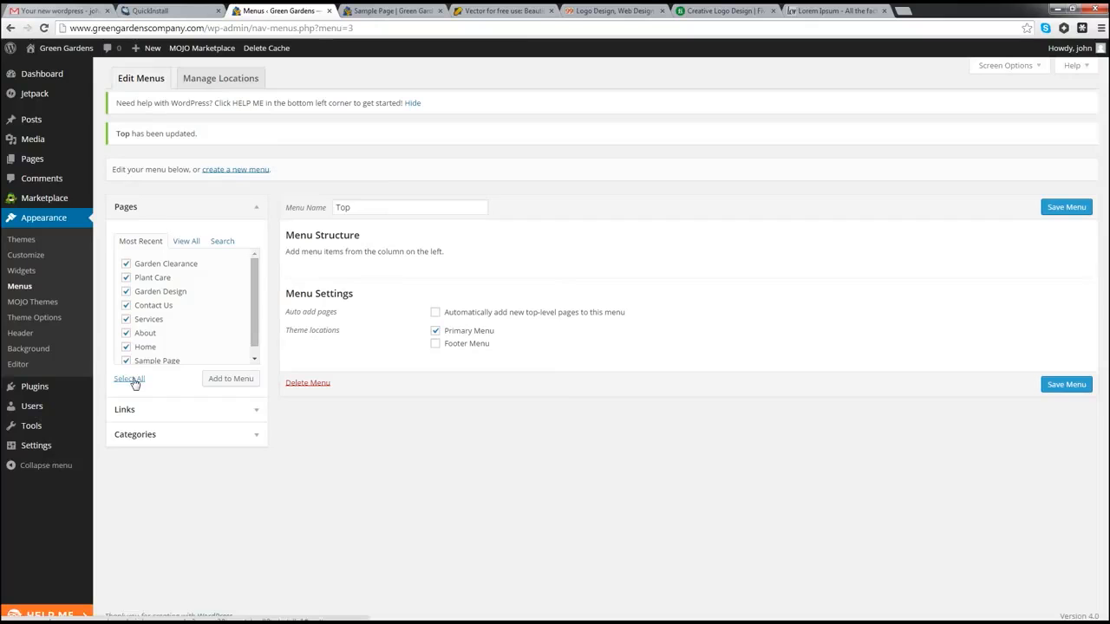
pyautogui.scroll(-1, 132, 362)
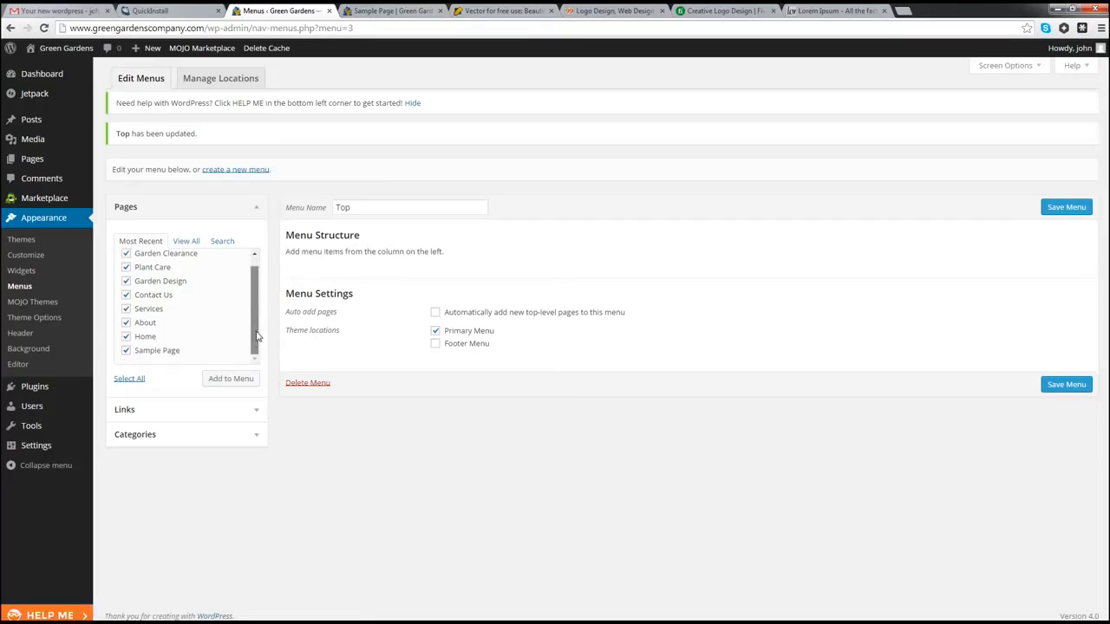
pyautogui.click(126, 352)
pyautogui.scroll(1, 261, 319)
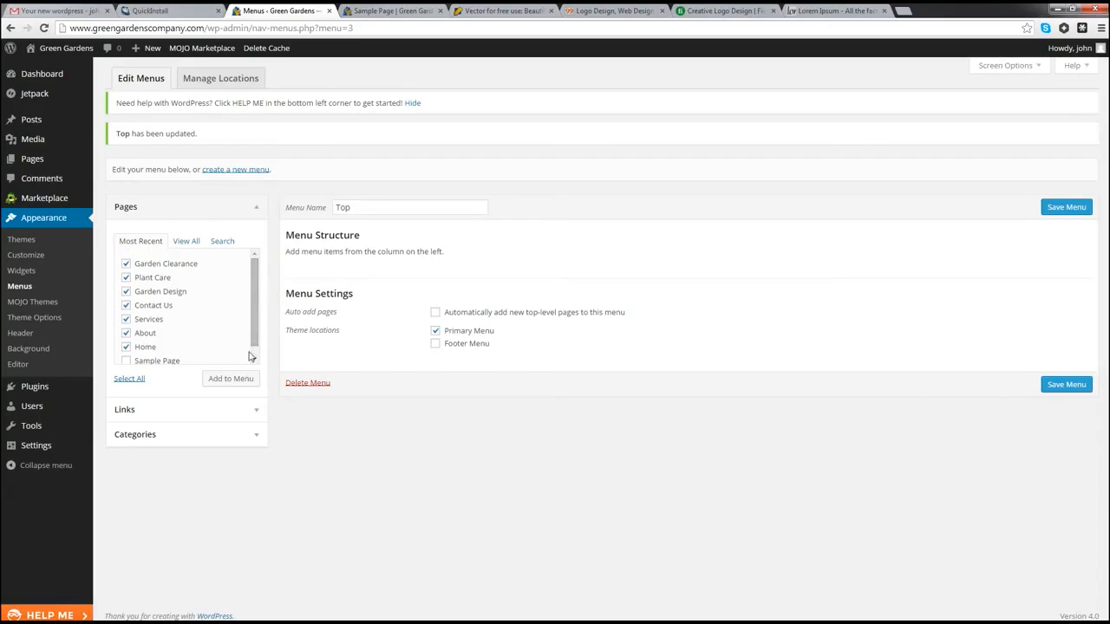
pyautogui.click(226, 381)
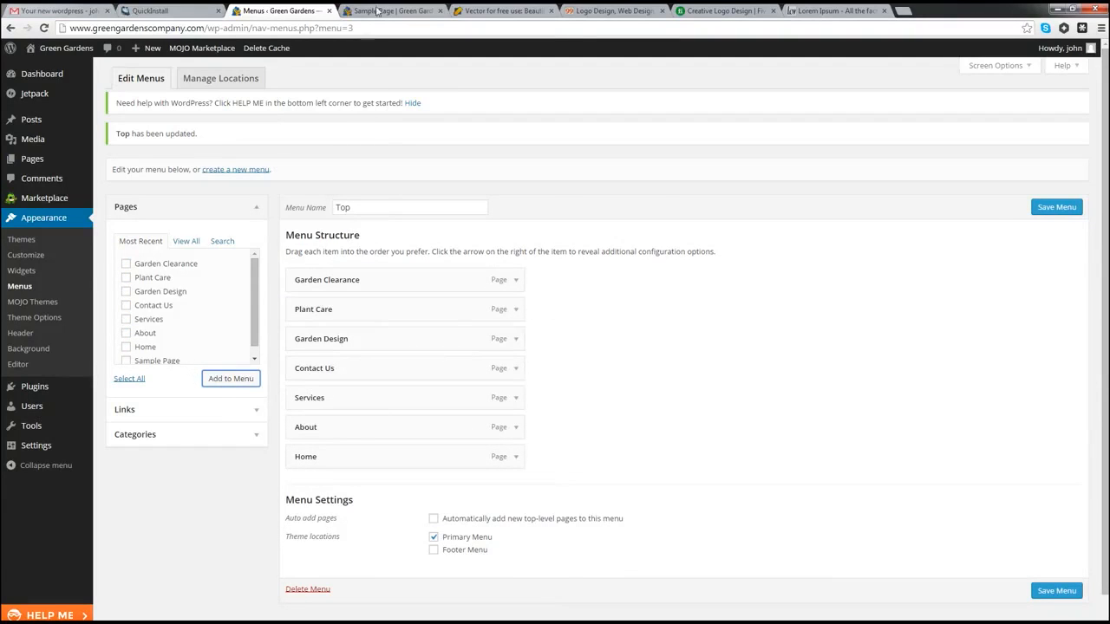
pyautogui.click(440, 10)
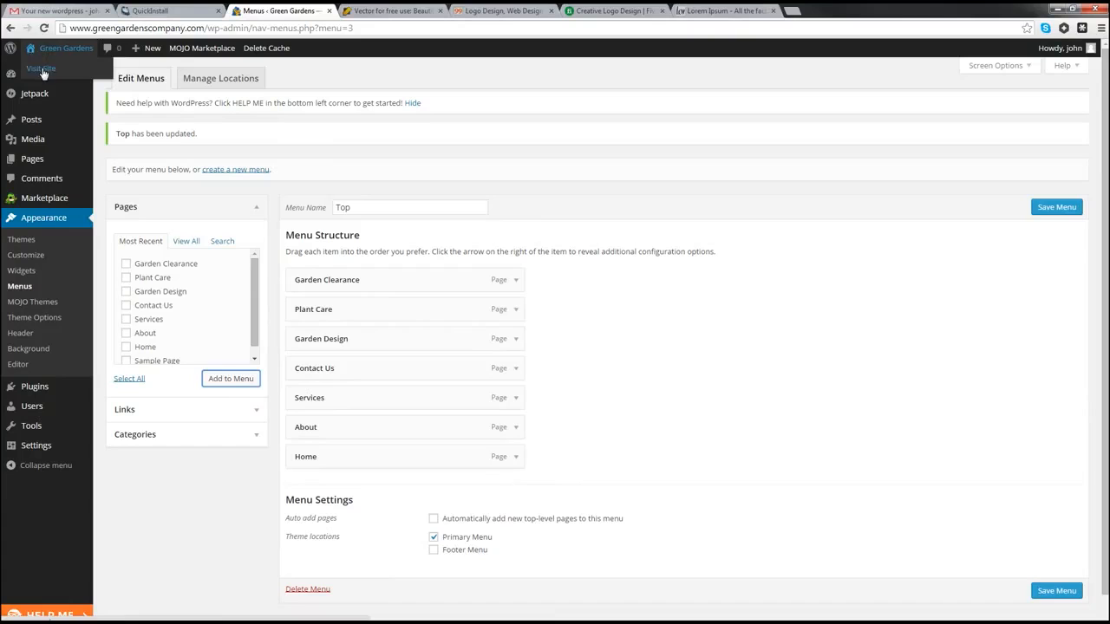
# Step: Open the live Green Gardens site in a new tab and reload it
pyautogui.rightClick(41, 66)
pyautogui.click(70, 74)
pyautogui.click(365, 14)
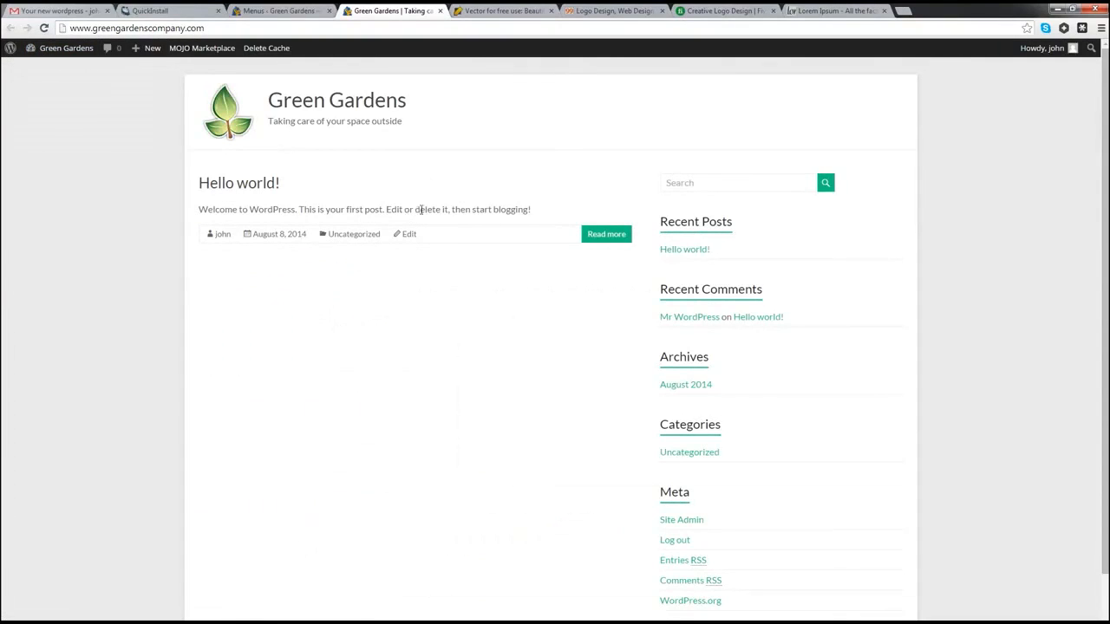
pyautogui.click(44, 28)
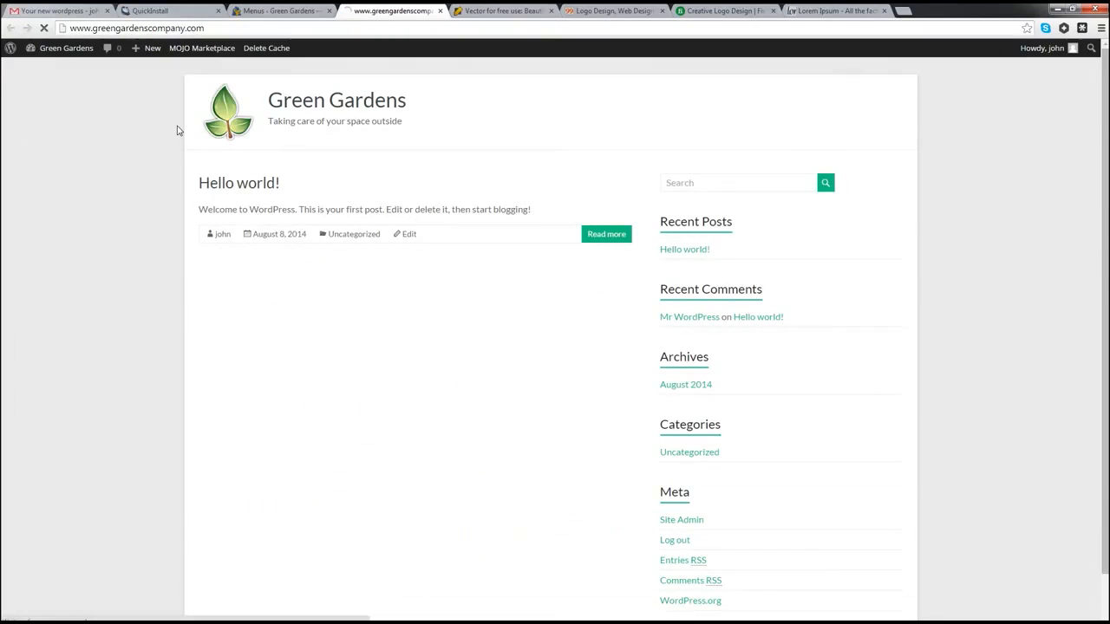
# Step: Save the Top menu and reload the live site to confirm the new navigation bar
pyautogui.click(257, 10)
pyautogui.scroll(-1, 665, 423)
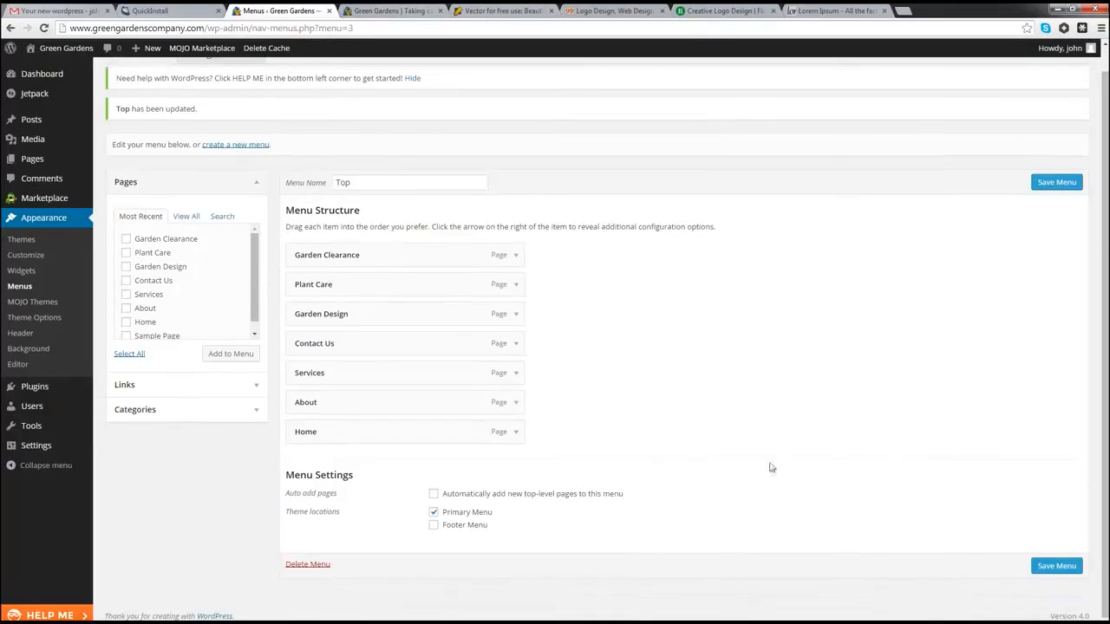
pyautogui.click(1055, 567)
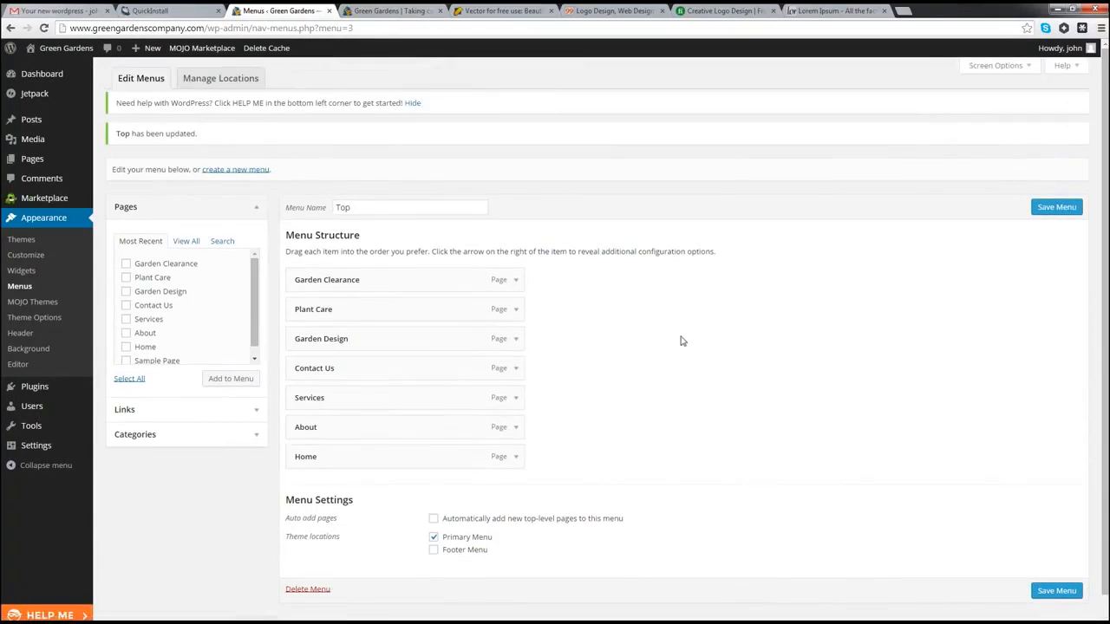
pyautogui.click(380, 10)
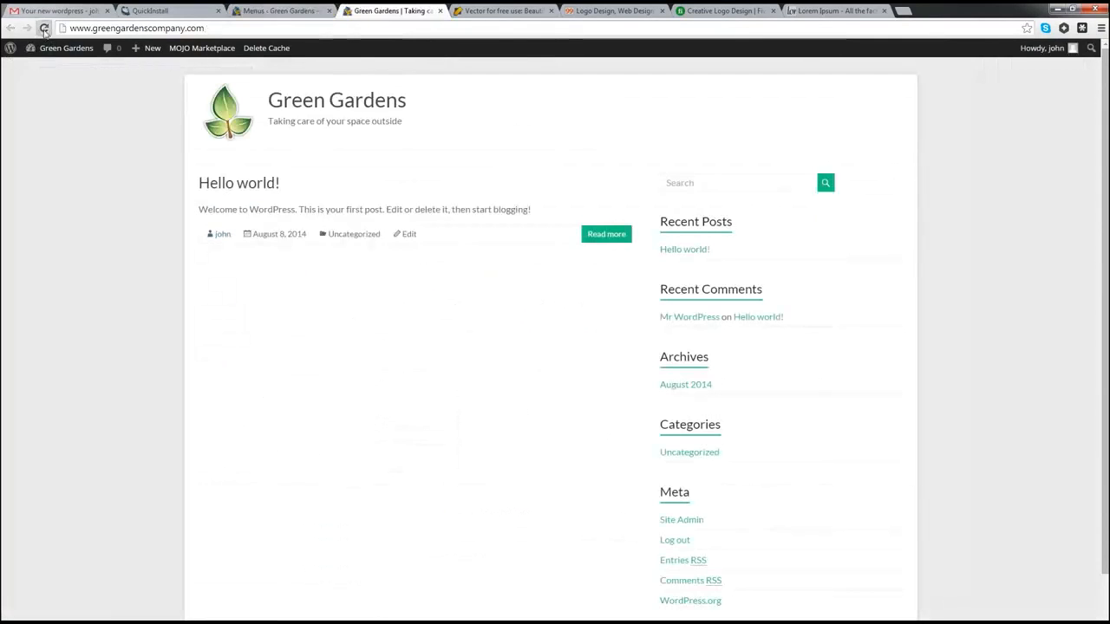
pyautogui.click(44, 28)
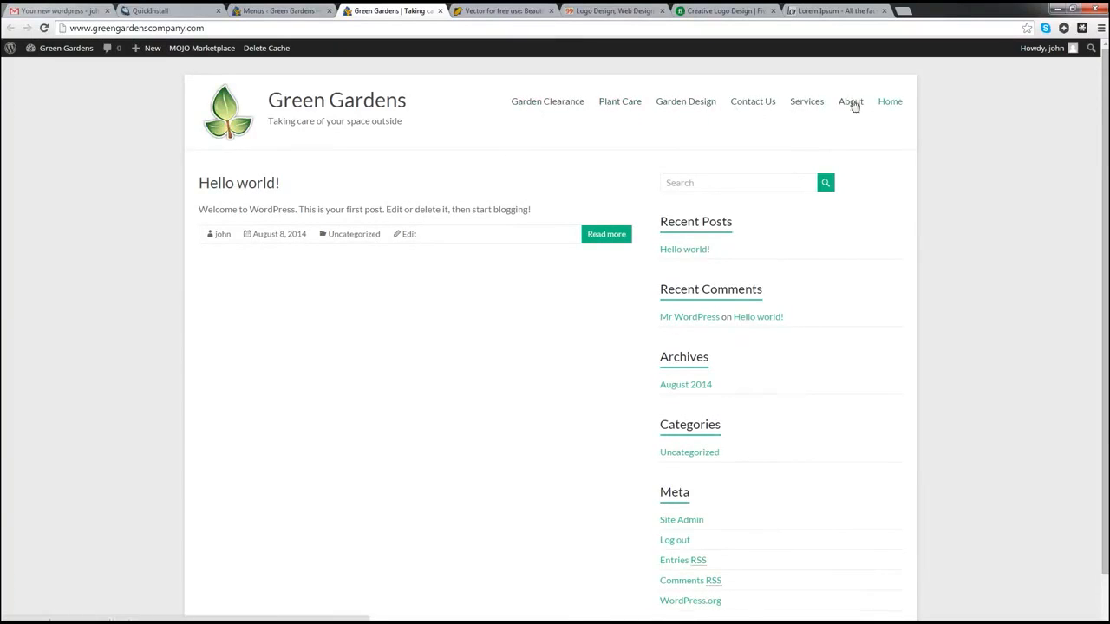
pyautogui.click(276, 10)
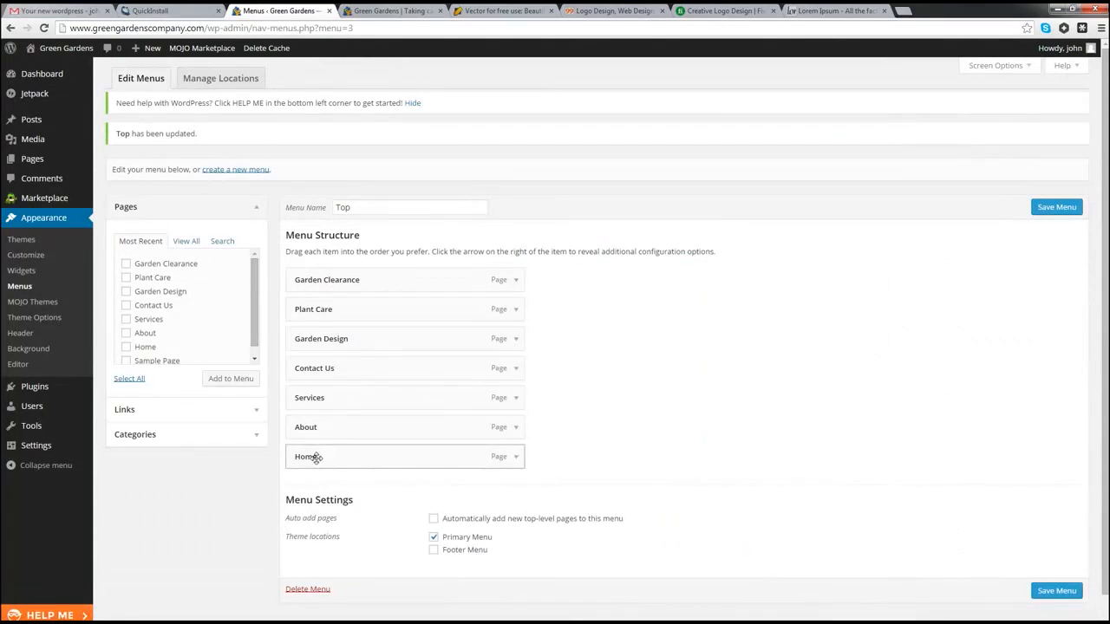
# Step: Order the Top menu Home, About, Services, nest Garden Design and Plant Care under Services, and save
pyautogui.moveTo(316, 457); pyautogui.dragTo(319, 277)
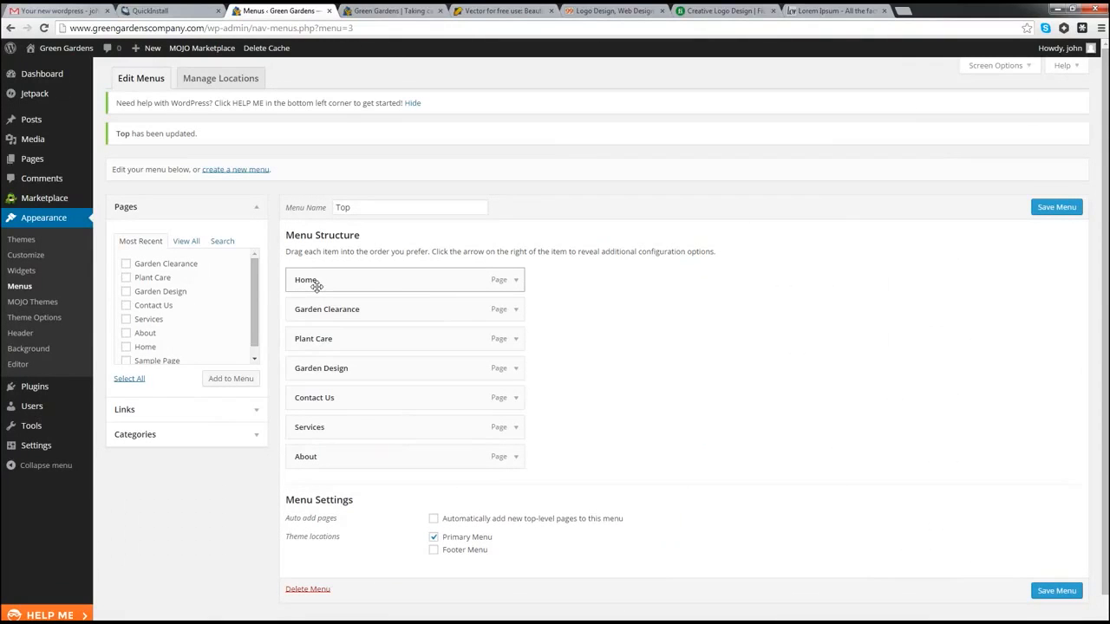
pyautogui.moveTo(317, 457); pyautogui.dragTo(316, 311)
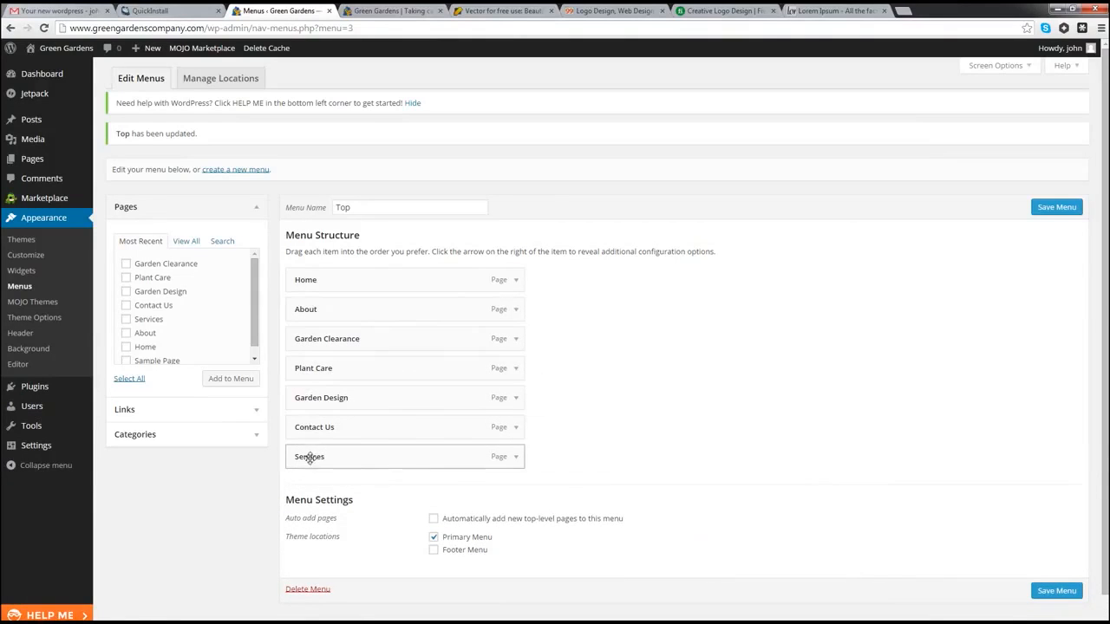
pyautogui.moveTo(310, 457); pyautogui.dragTo(307, 345)
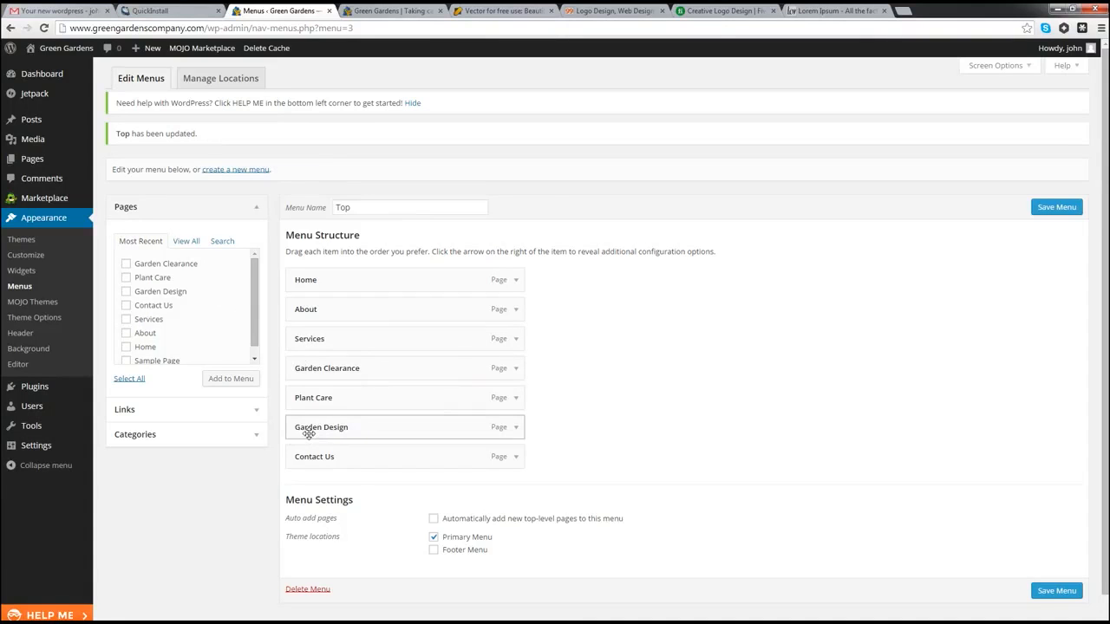
pyautogui.moveTo(308, 434); pyautogui.dragTo(323, 368)
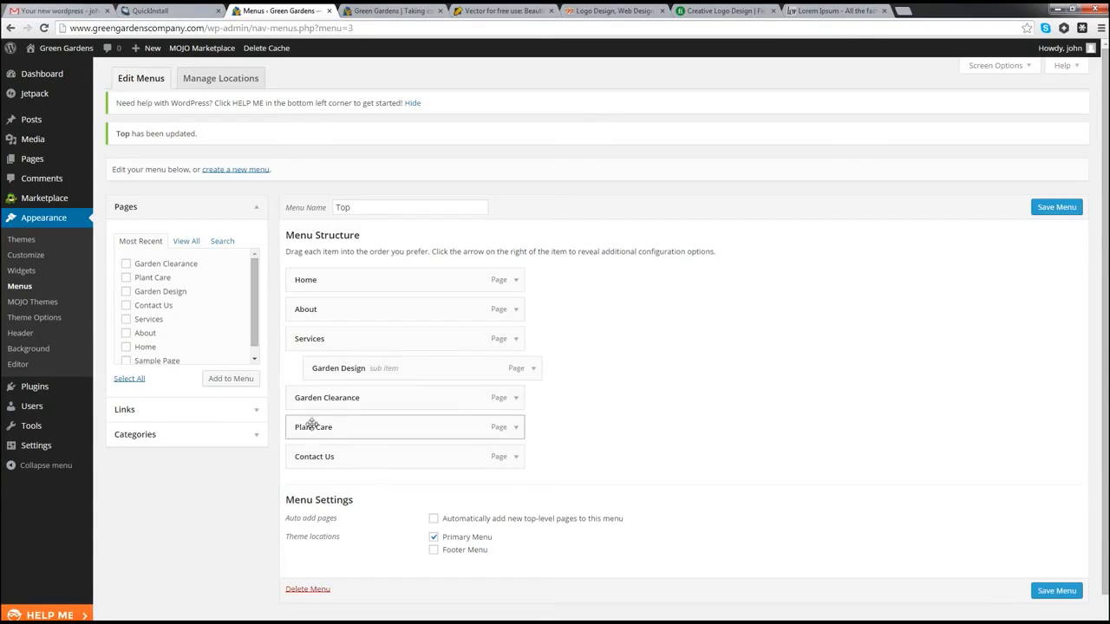
pyautogui.moveTo(309, 427); pyautogui.dragTo(338, 428)
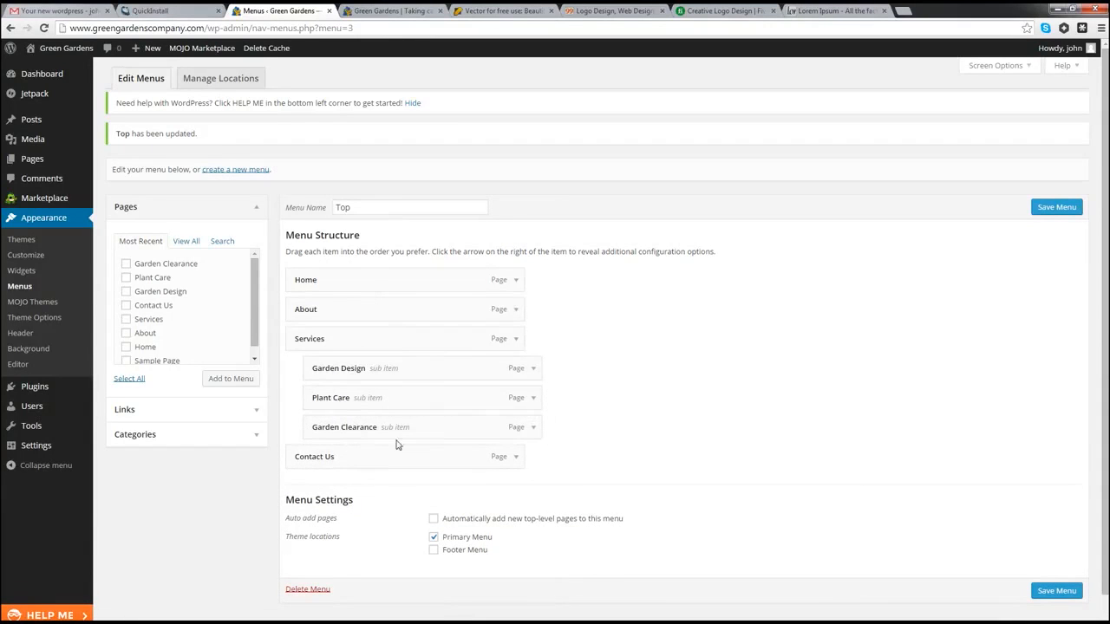
pyautogui.click(1056, 590)
# Step: Reload the live site and visit About, Services > Garden Design, and Contact Us from the header menu
pyautogui.click(391, 10)
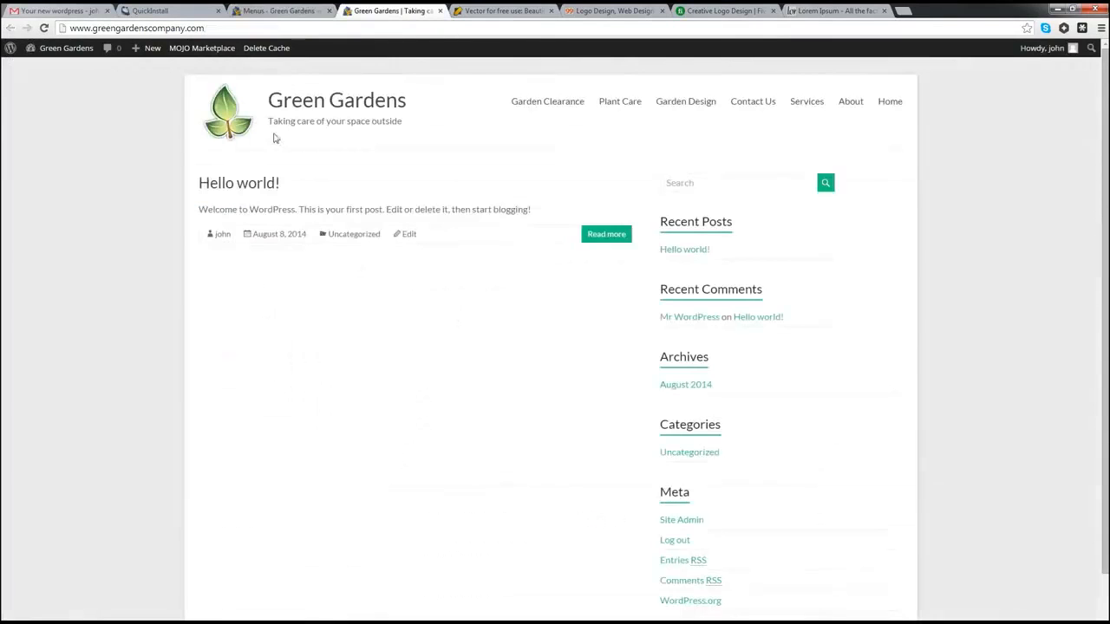
pyautogui.click(43, 28)
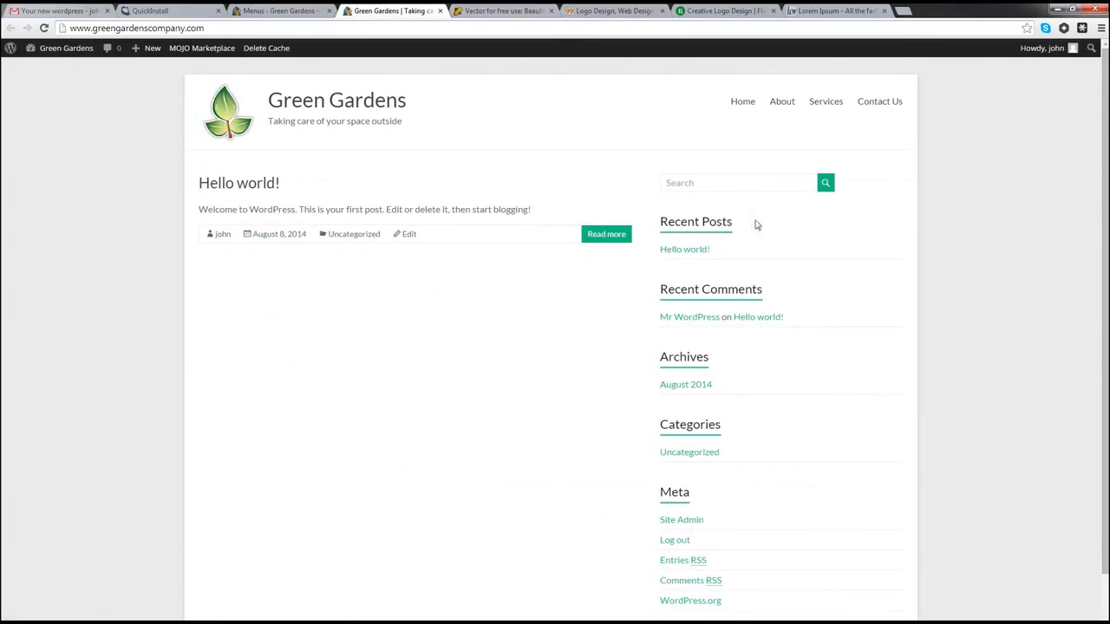
pyautogui.moveTo(827, 106)
pyautogui.click(781, 105)
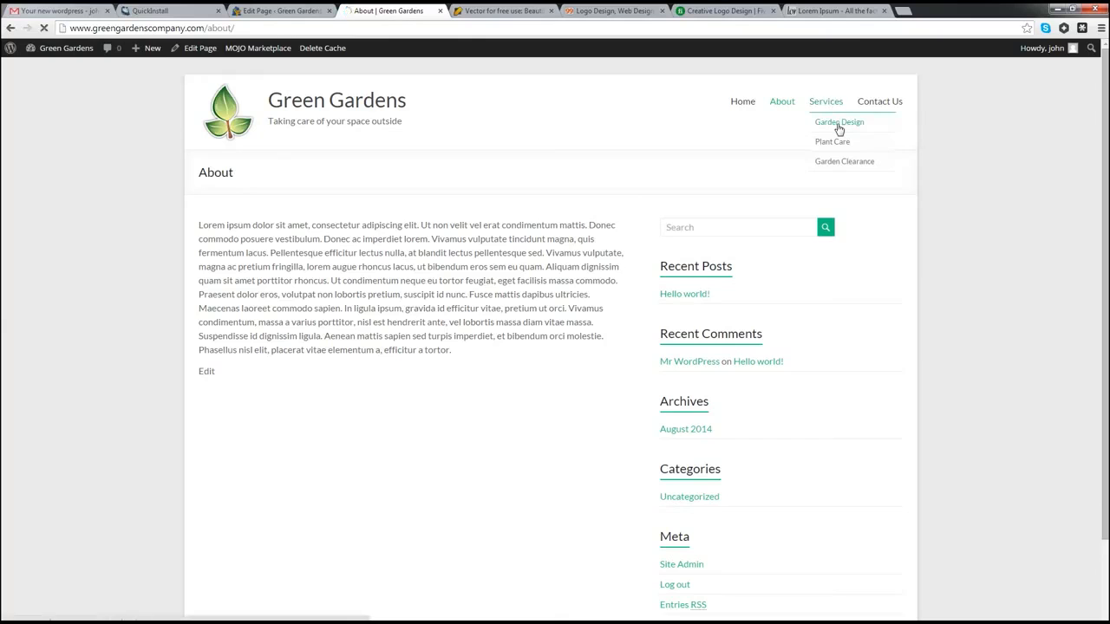
pyautogui.click(840, 125)
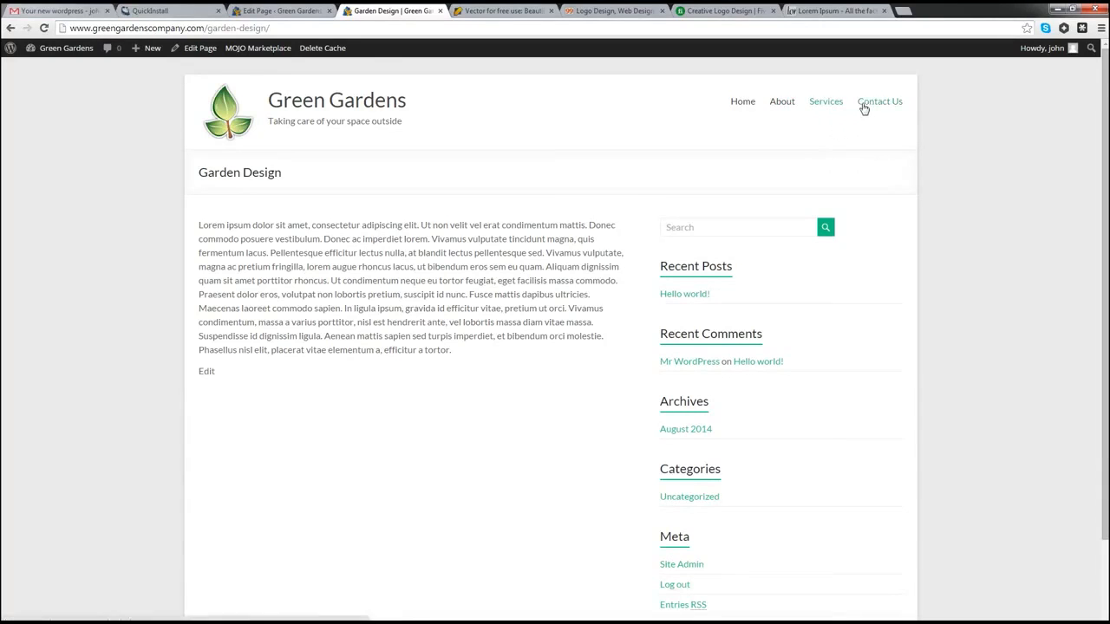
pyautogui.click(864, 104)
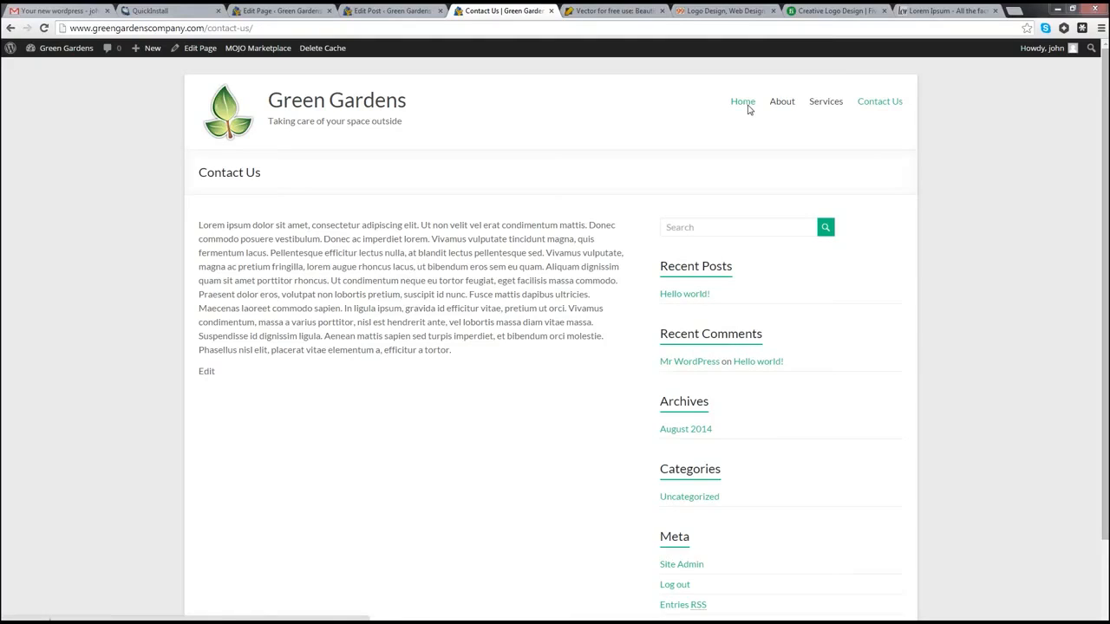
pyautogui.click(1015, 11)
# Step: Load the finished demo at wpcenturion.com/garden-company/ and scroll through its photo slider
pyautogui.write('http://wpcenturion.com/garden-company/')
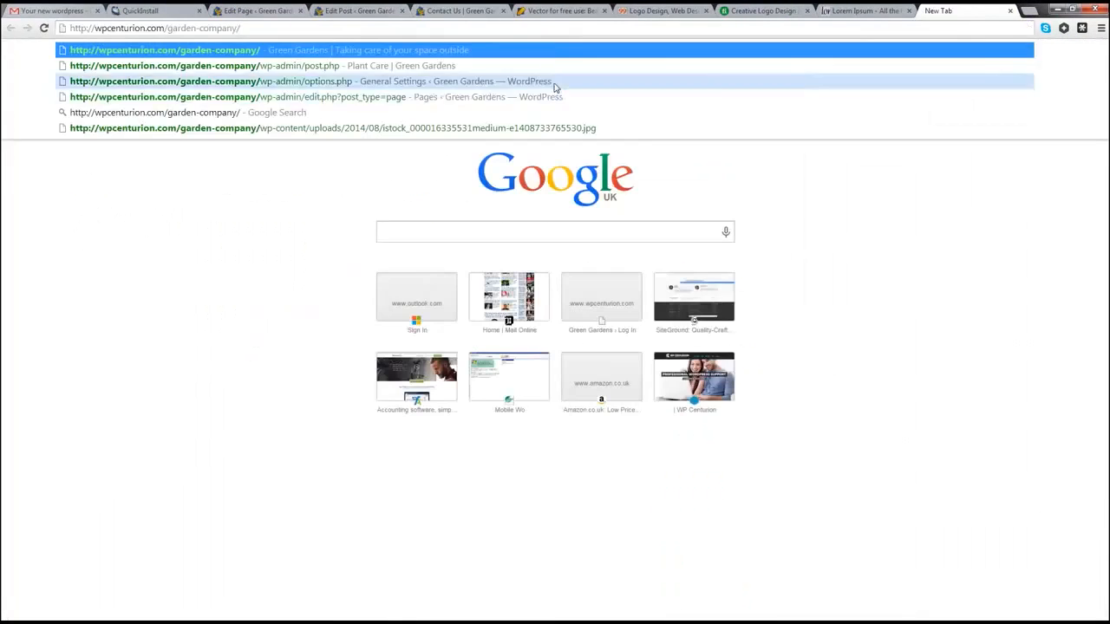
pyautogui.press('Return')
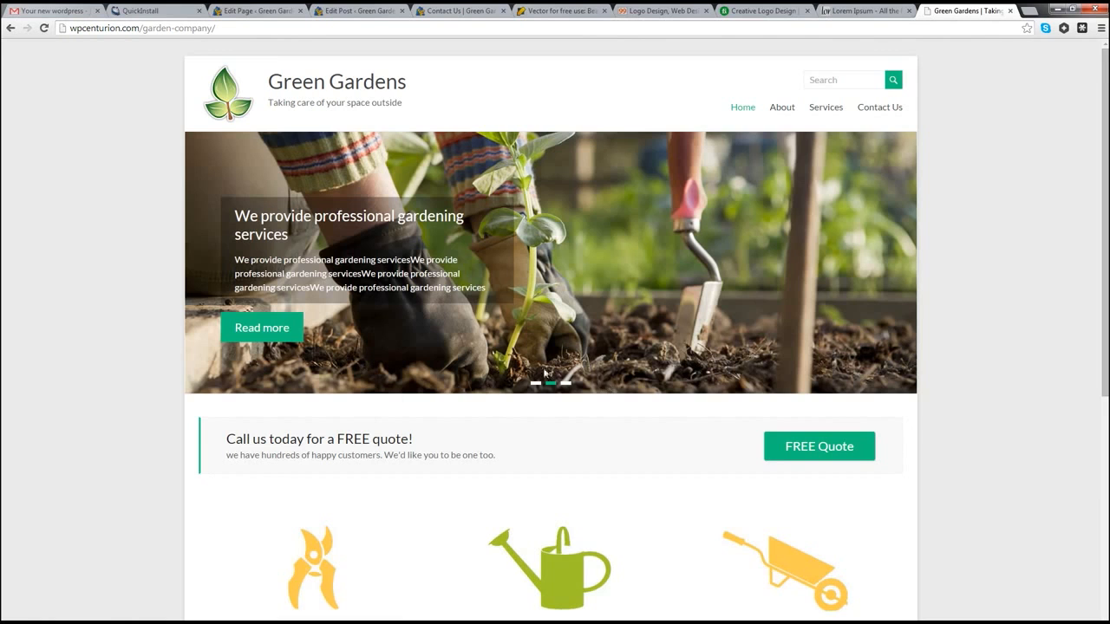
pyautogui.scroll(-2, 308, 415)
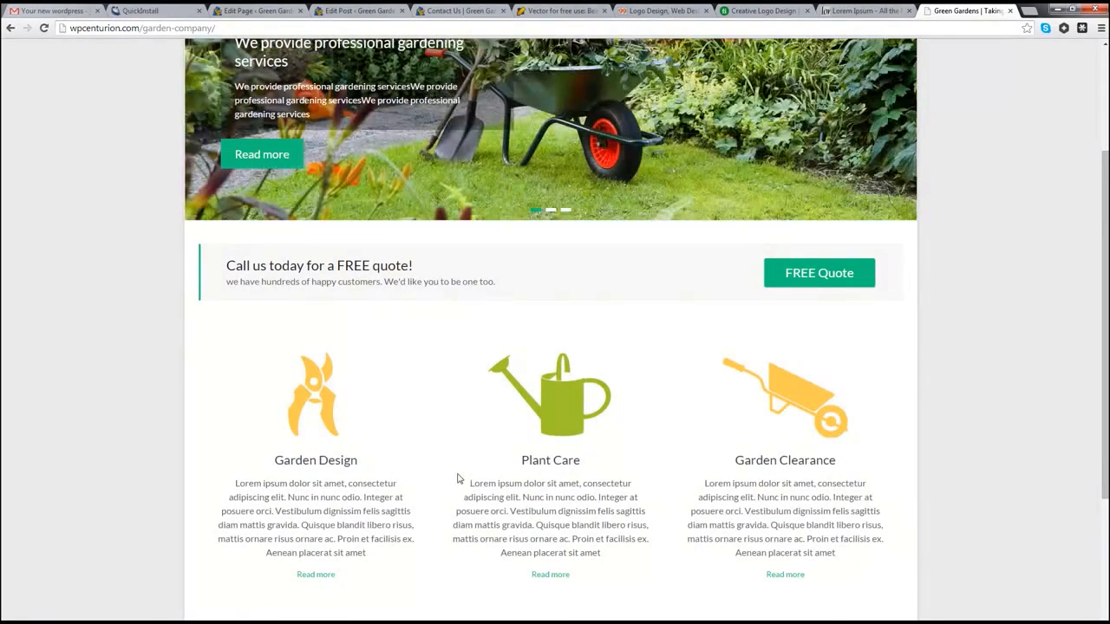
pyautogui.scroll(3, 459, 478)
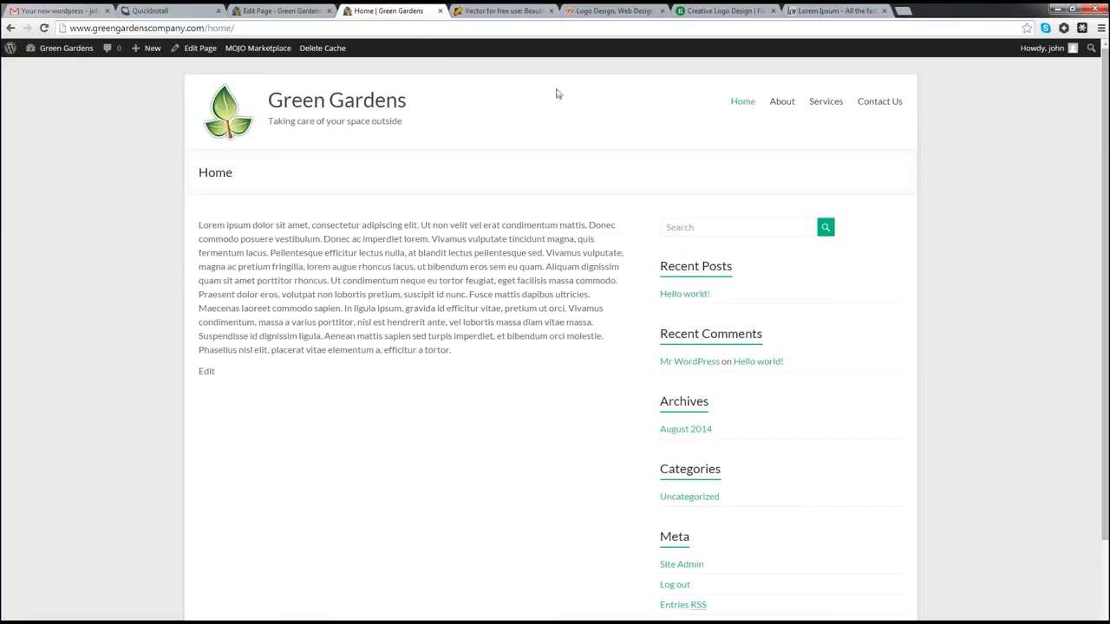
# Step: Go from the Dashboard to Settings > Reading
pyautogui.click(278, 12)
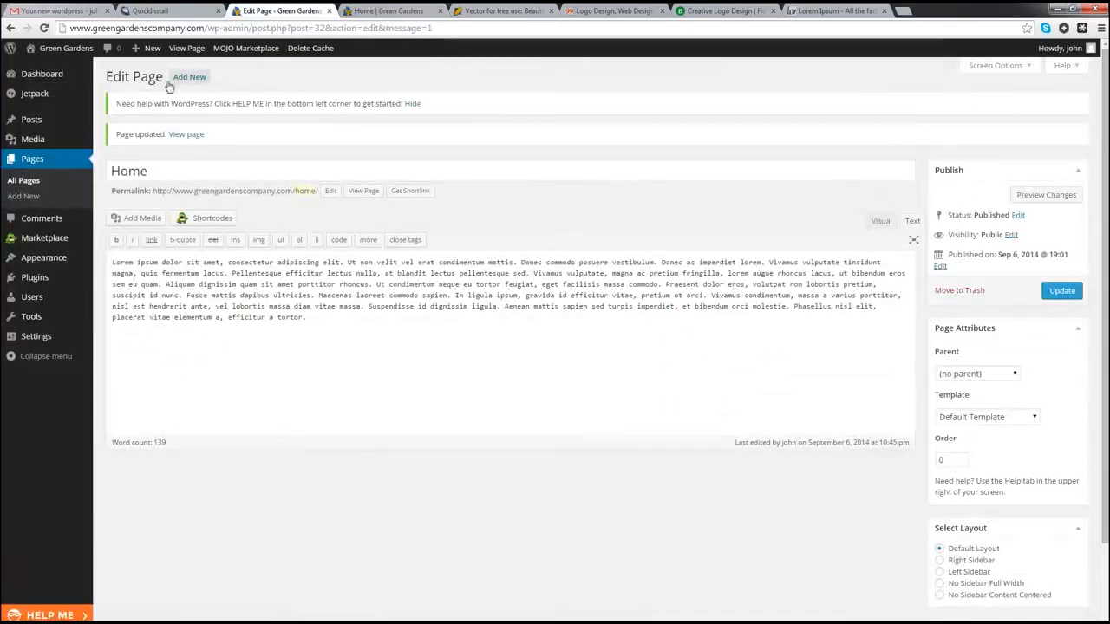
pyautogui.click(26, 74)
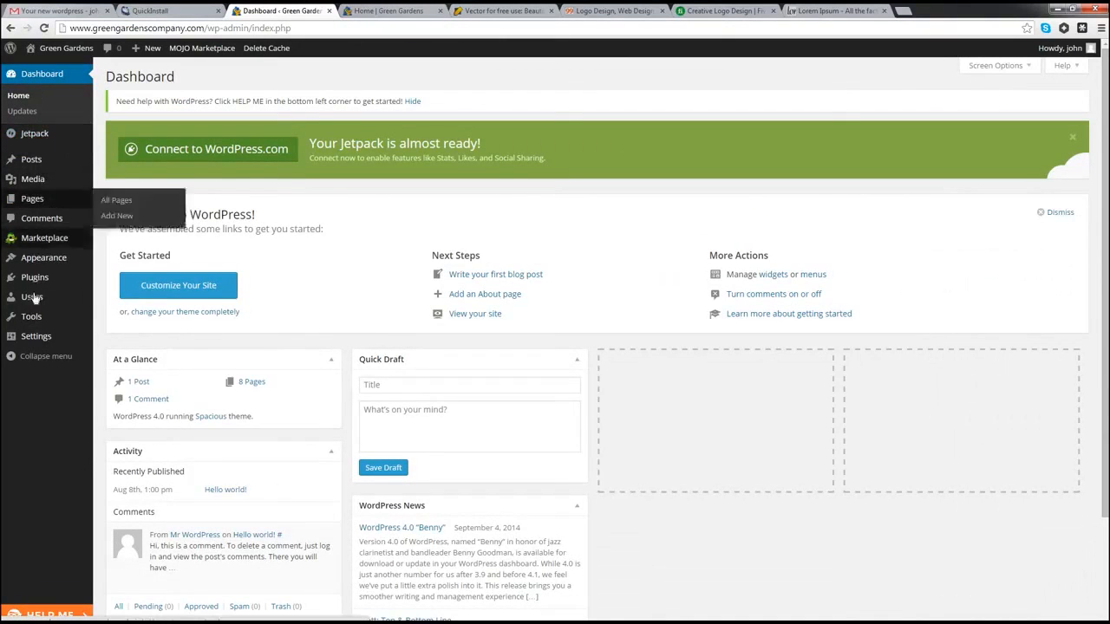
pyautogui.moveTo(35, 339)
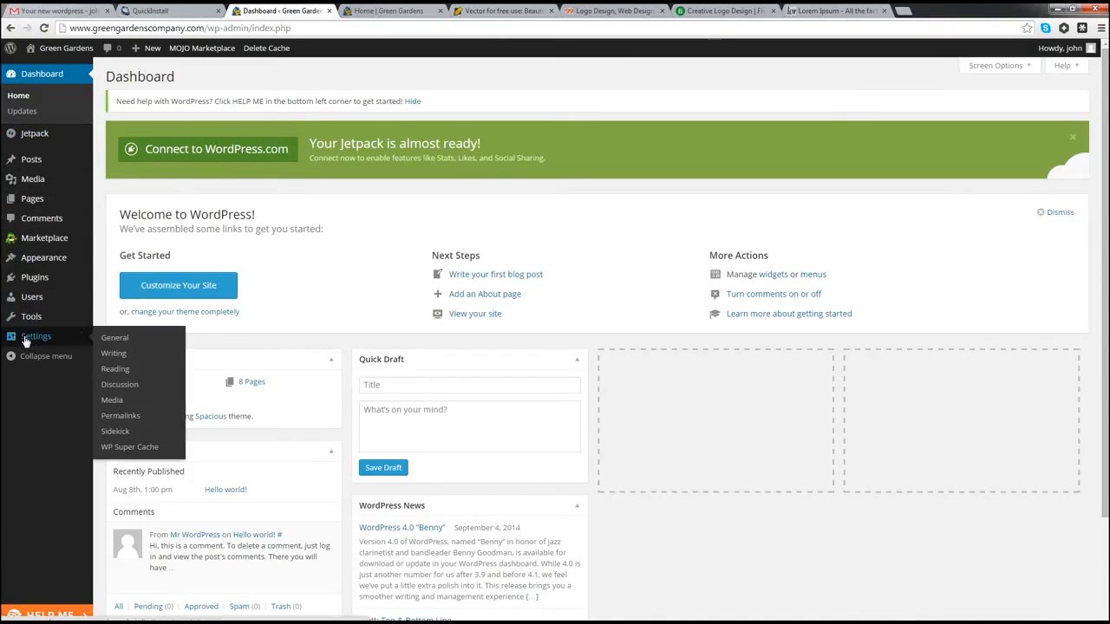
pyautogui.click(122, 370)
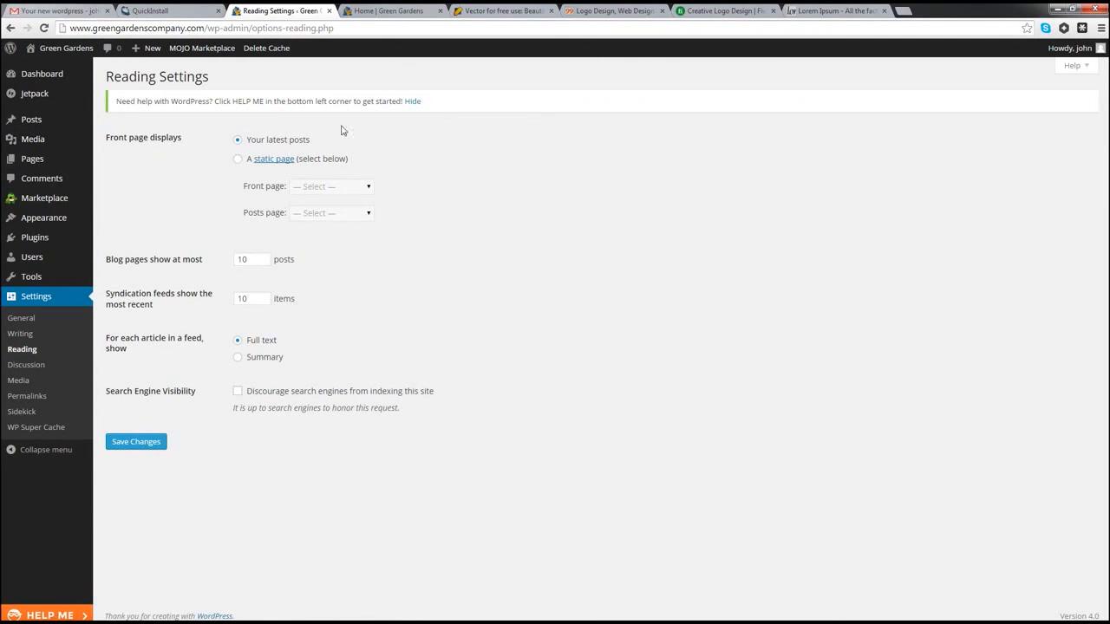
# Step: Reload the live site's front page, then return to the Reading Settings tab
pyautogui.click(395, 11)
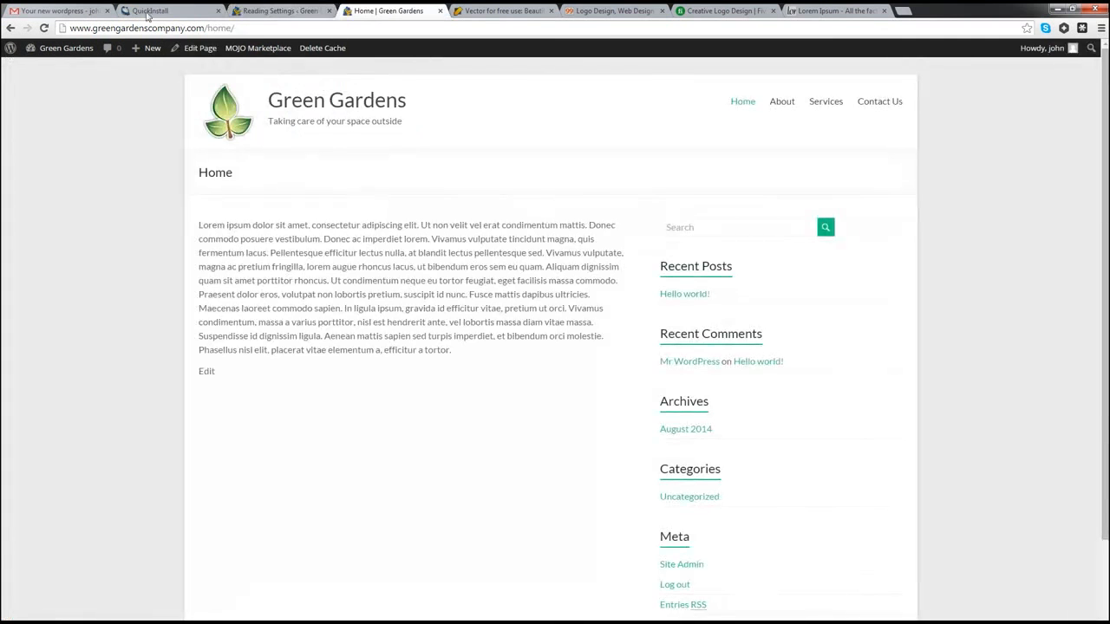
pyautogui.click(44, 28)
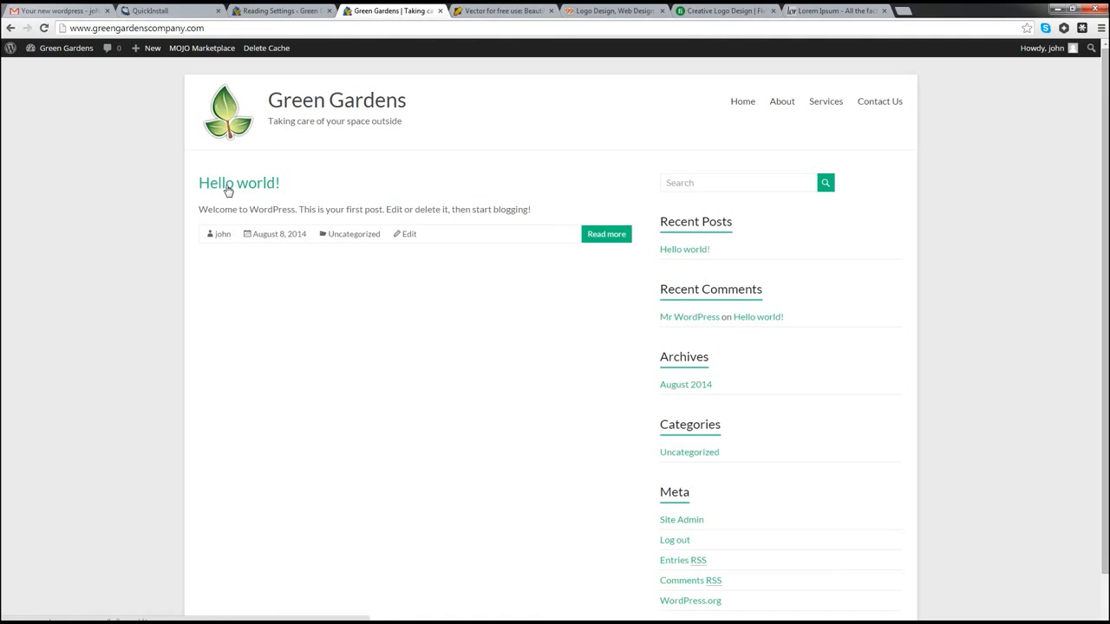
pyautogui.click(265, 11)
pyautogui.moveTo(53, 120)
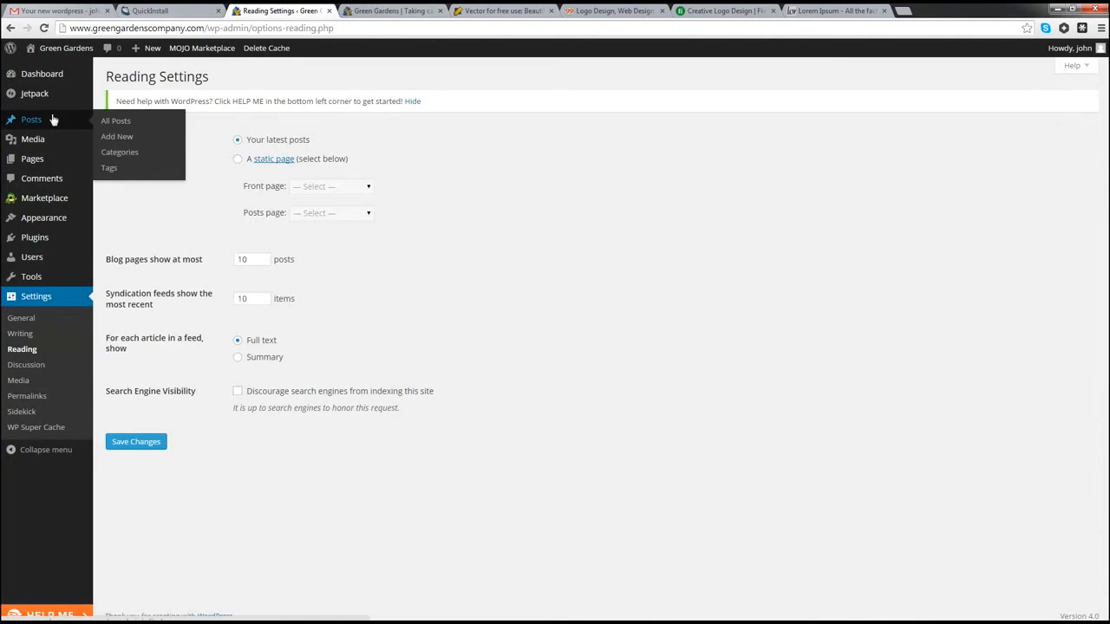
# Step: Open All Posts in a new tab, edit 'Hello world!', then return to Reading Settings
pyautogui.rightClick(113, 128)
pyautogui.click(174, 132)
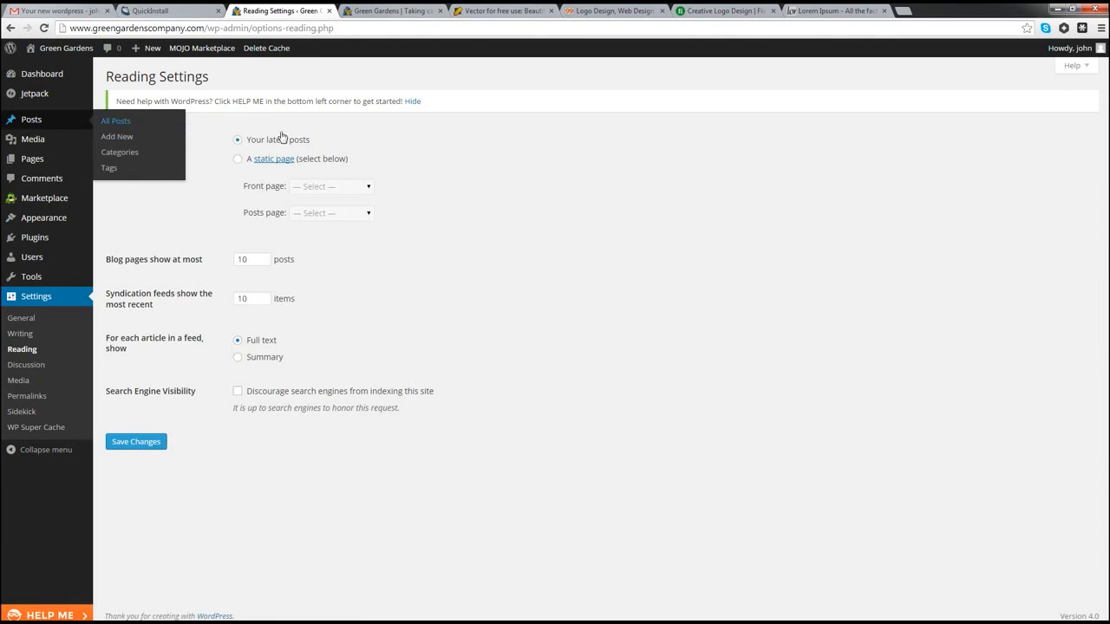
pyautogui.click(364, 11)
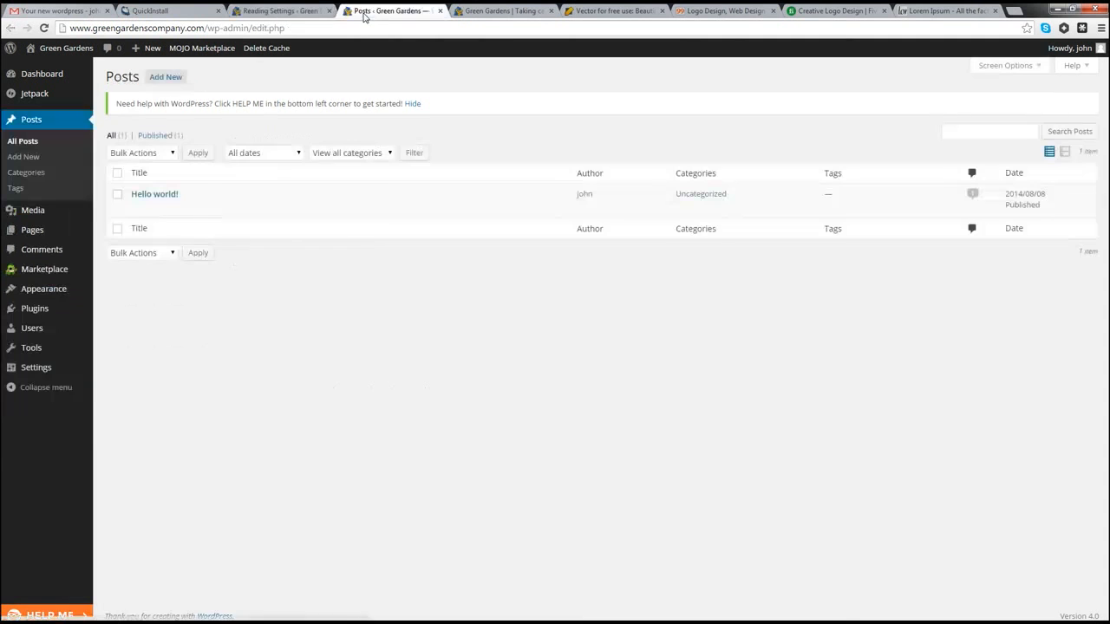
pyautogui.click(168, 198)
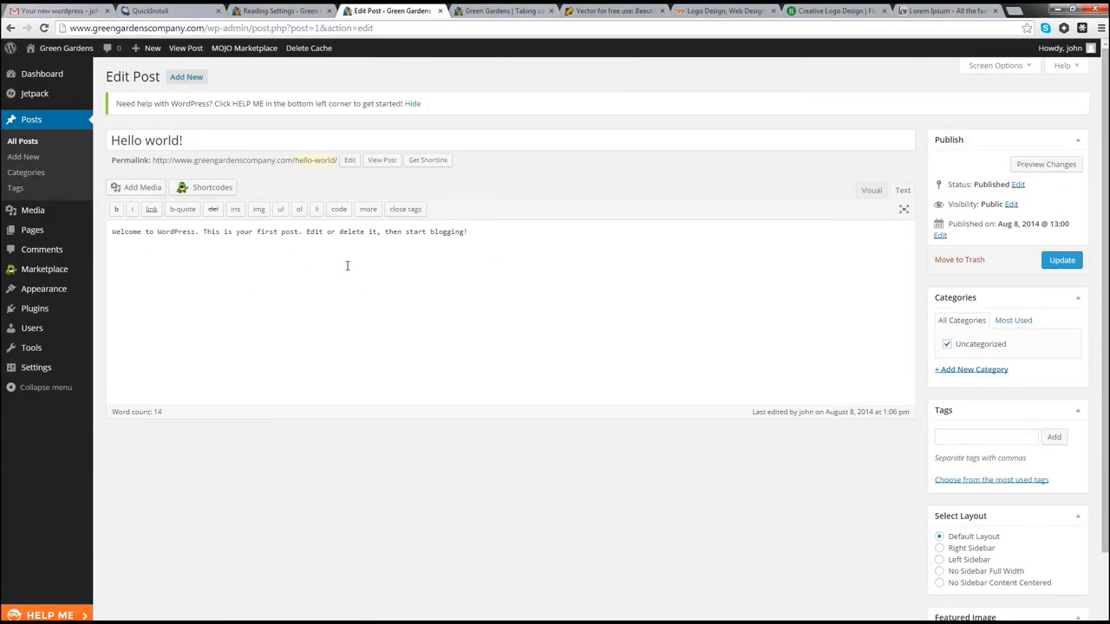
pyautogui.click(269, 13)
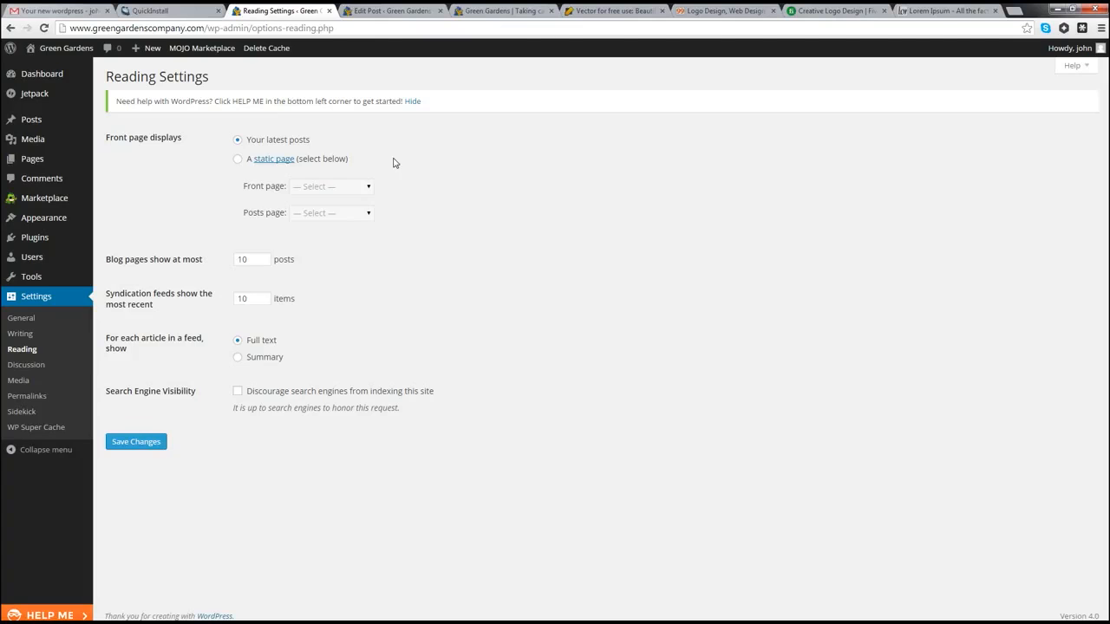
# Step: Set the front page to a static page showing Home and save the changes
pyautogui.click(238, 161)
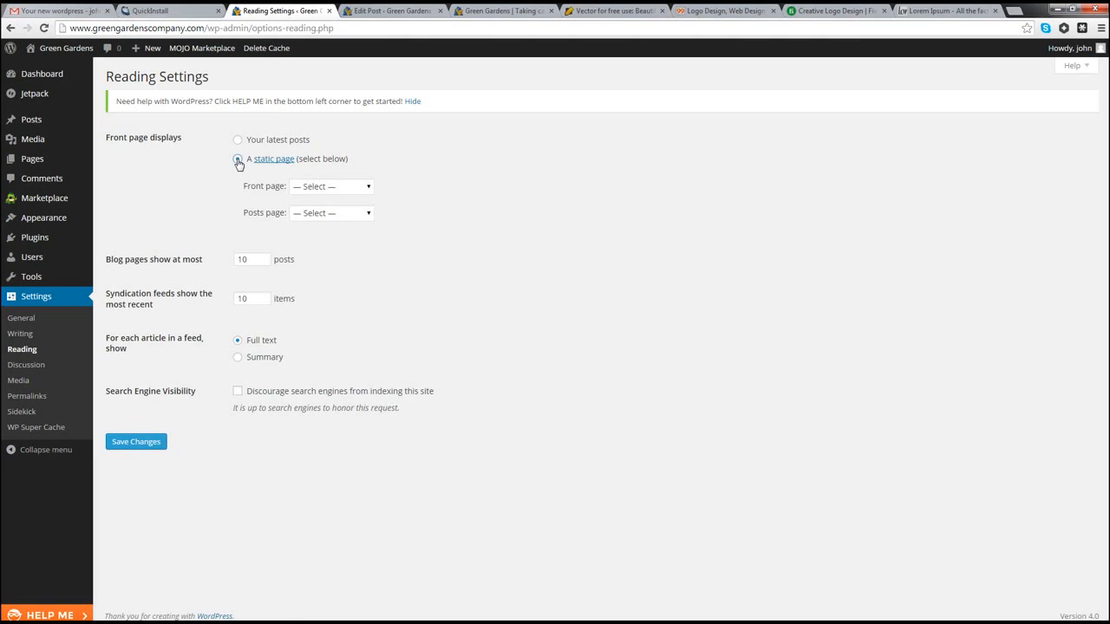
pyautogui.click(339, 195)
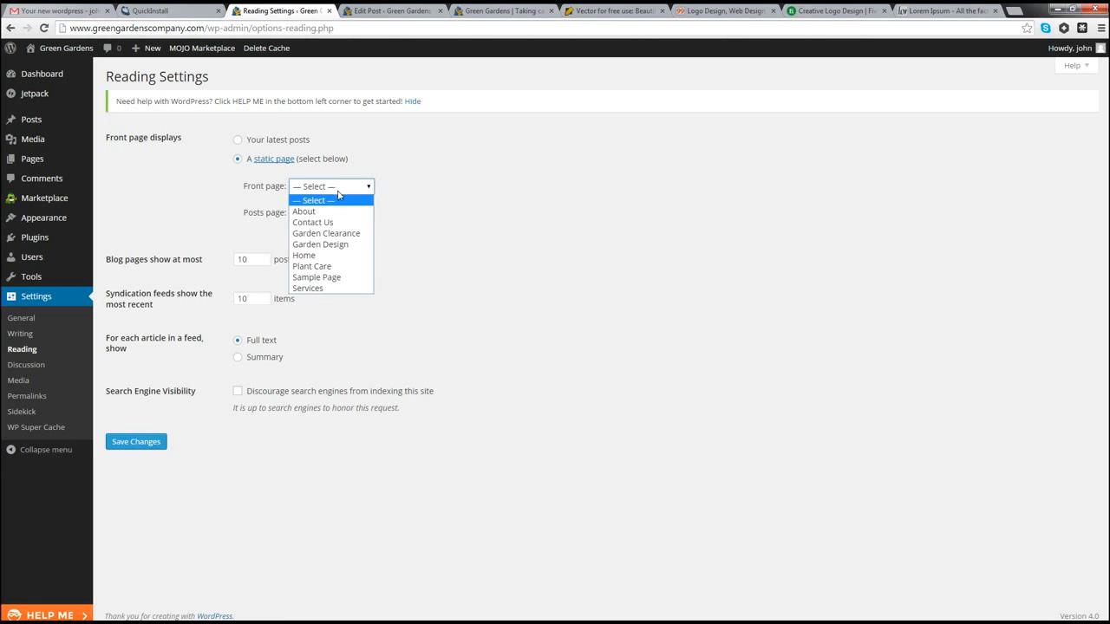
pyautogui.click(310, 256)
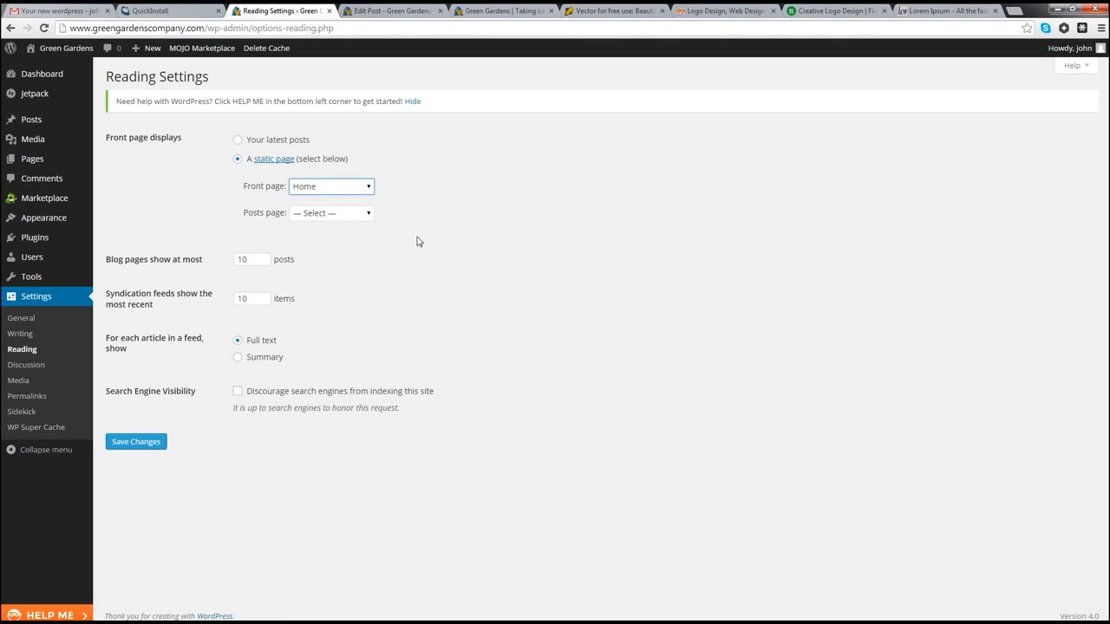
pyautogui.click(128, 449)
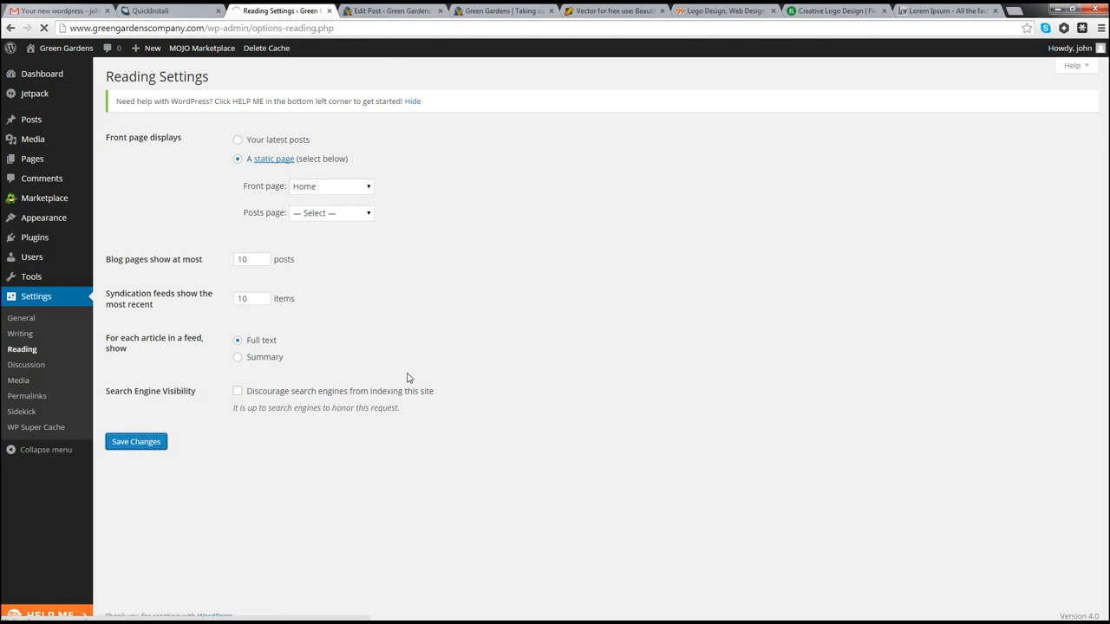
# Step: Reload the live homepage to check its Lorem ipsum text, then return to Reading Settings
pyautogui.click(482, 11)
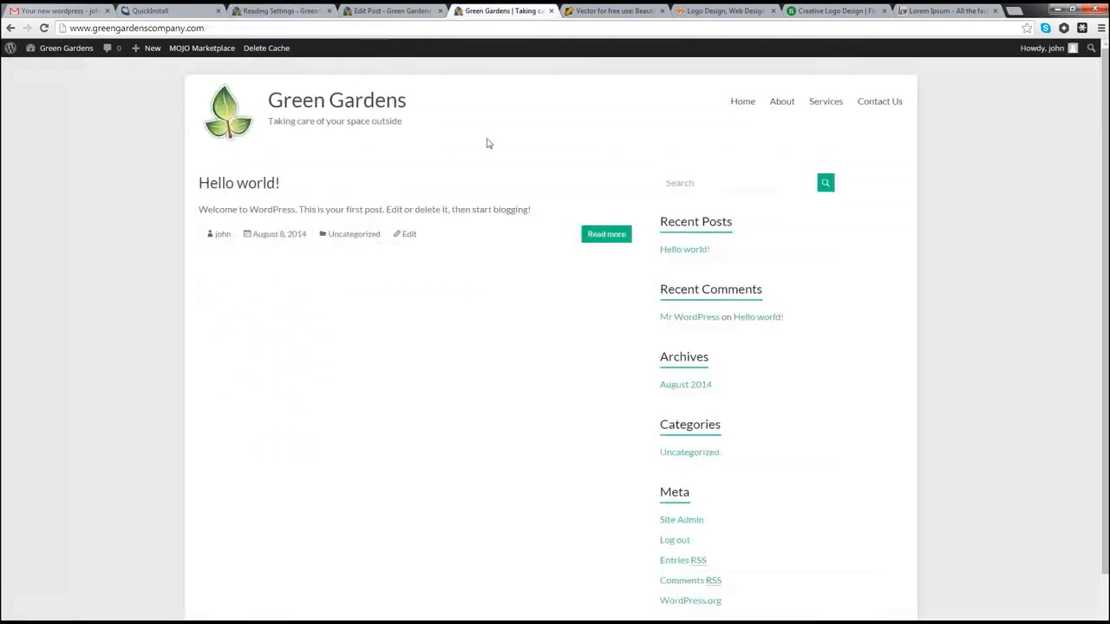
pyautogui.click(62, 50)
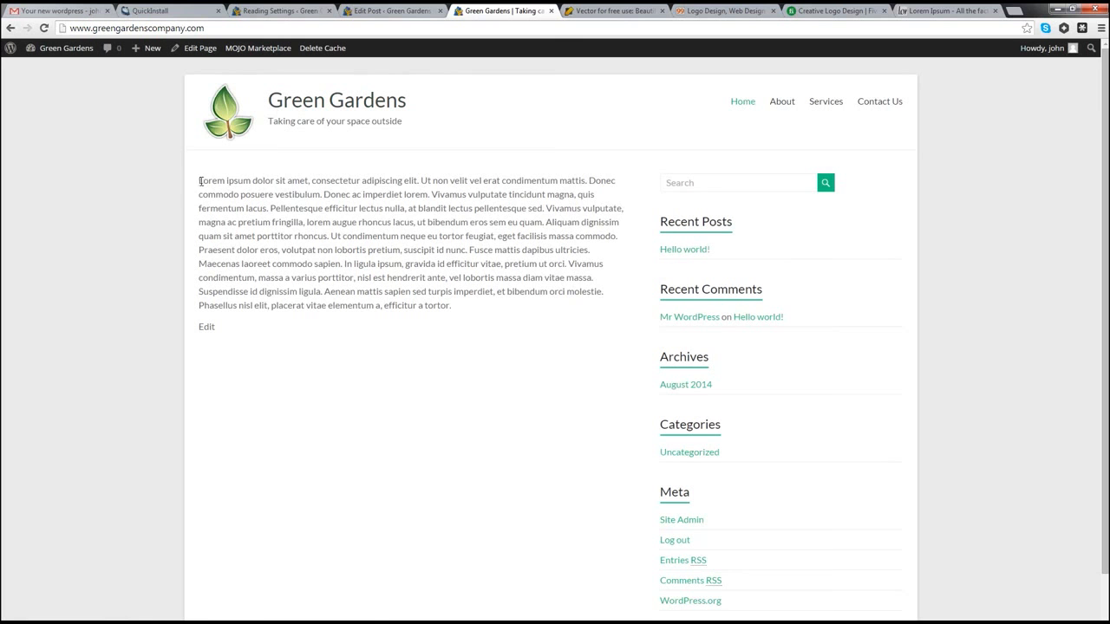
pyautogui.moveTo(198, 180); pyautogui.dragTo(473, 310)
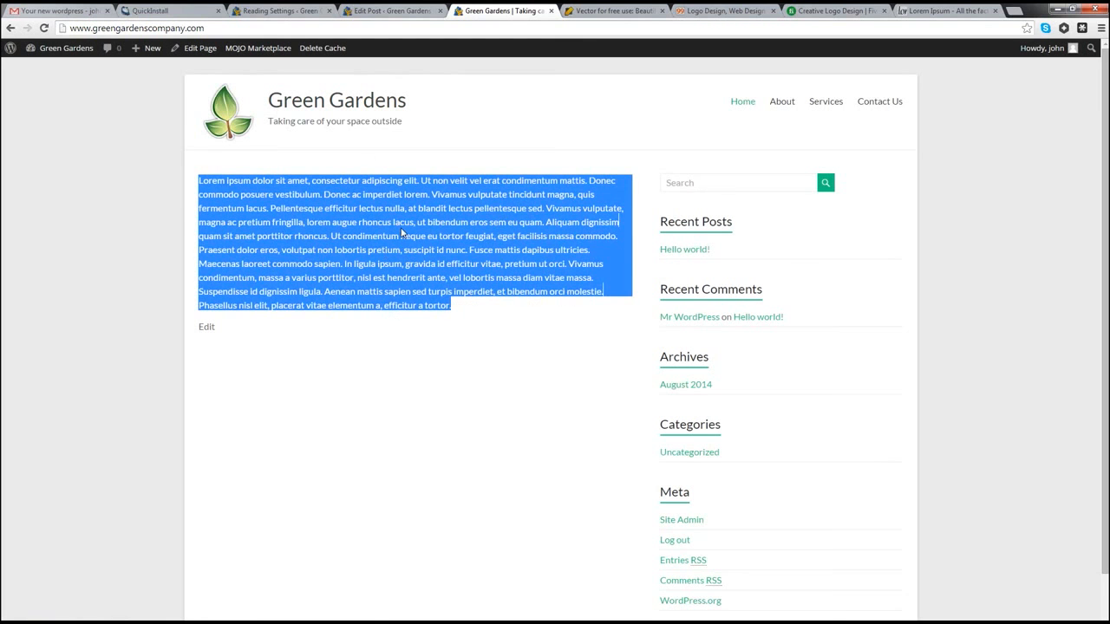
pyautogui.click(460, 312)
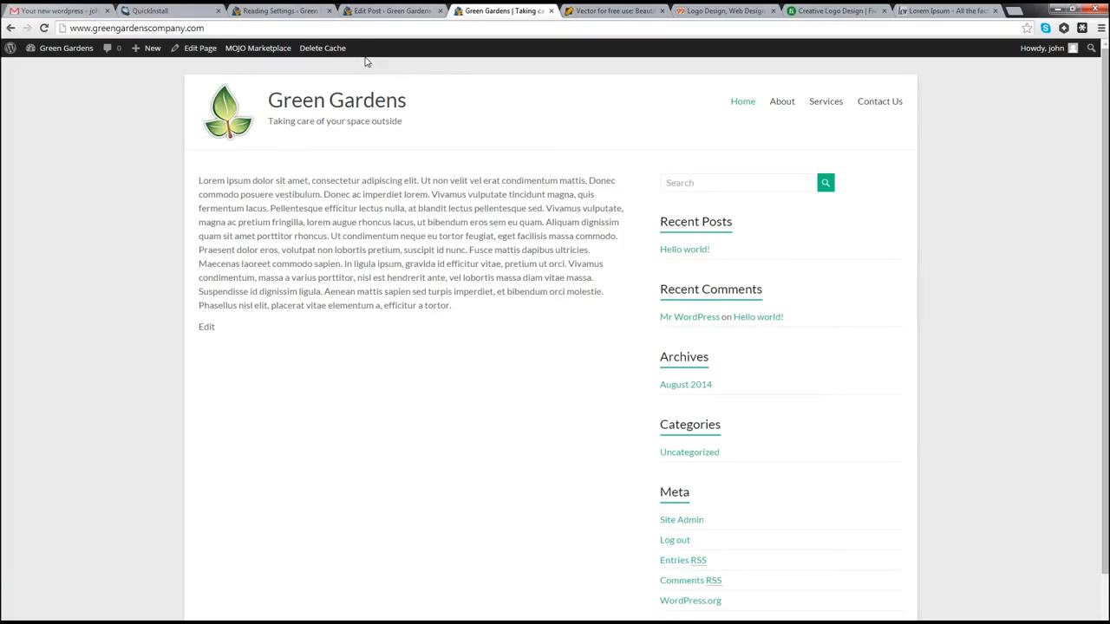
pyautogui.click(268, 13)
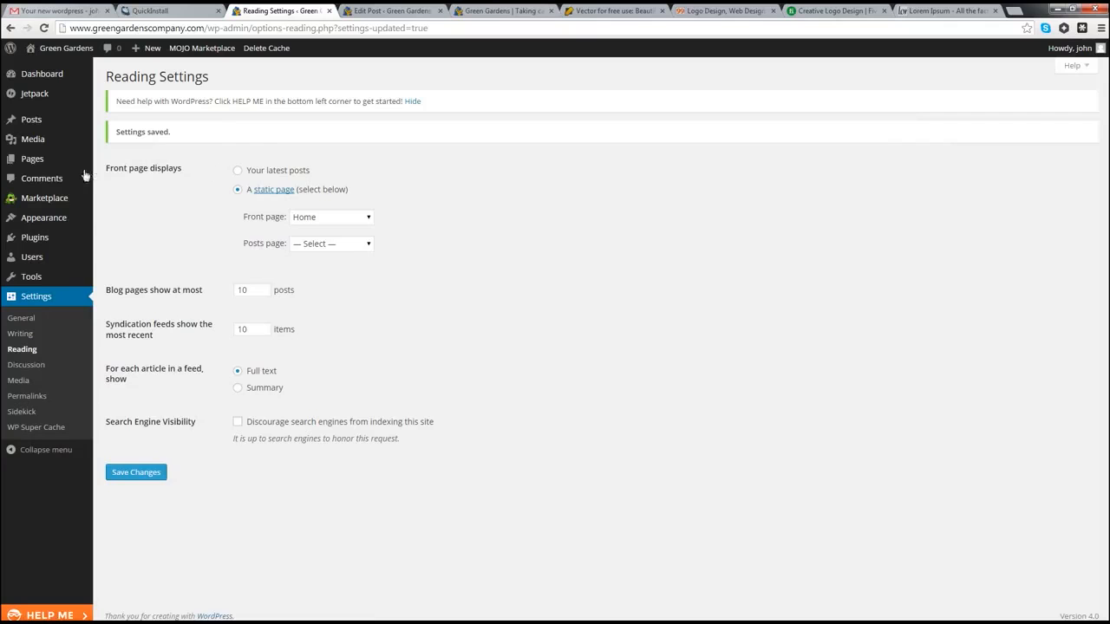
# Step: Edit the Home page from All Pages and choose Business Template as its template
pyautogui.moveTo(39, 170)
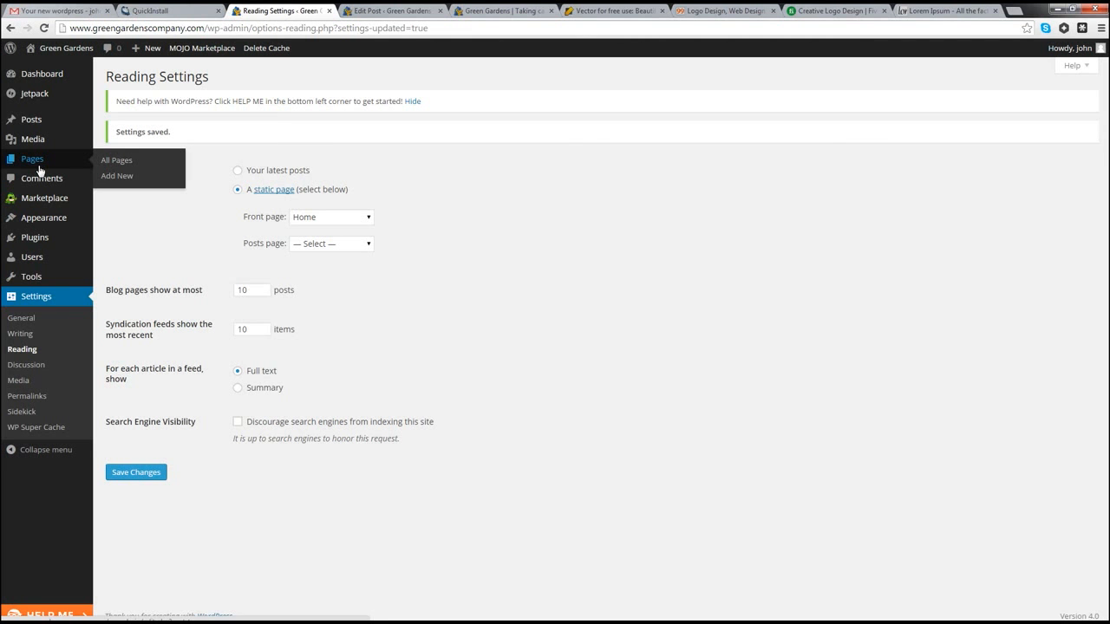
pyautogui.click(51, 163)
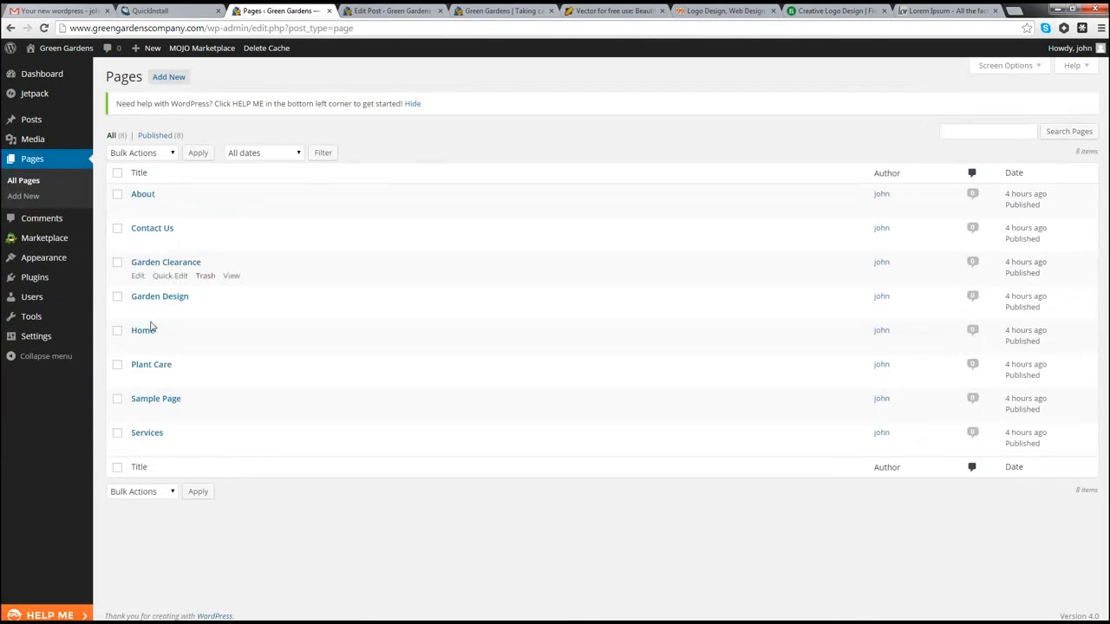
pyautogui.click(142, 331)
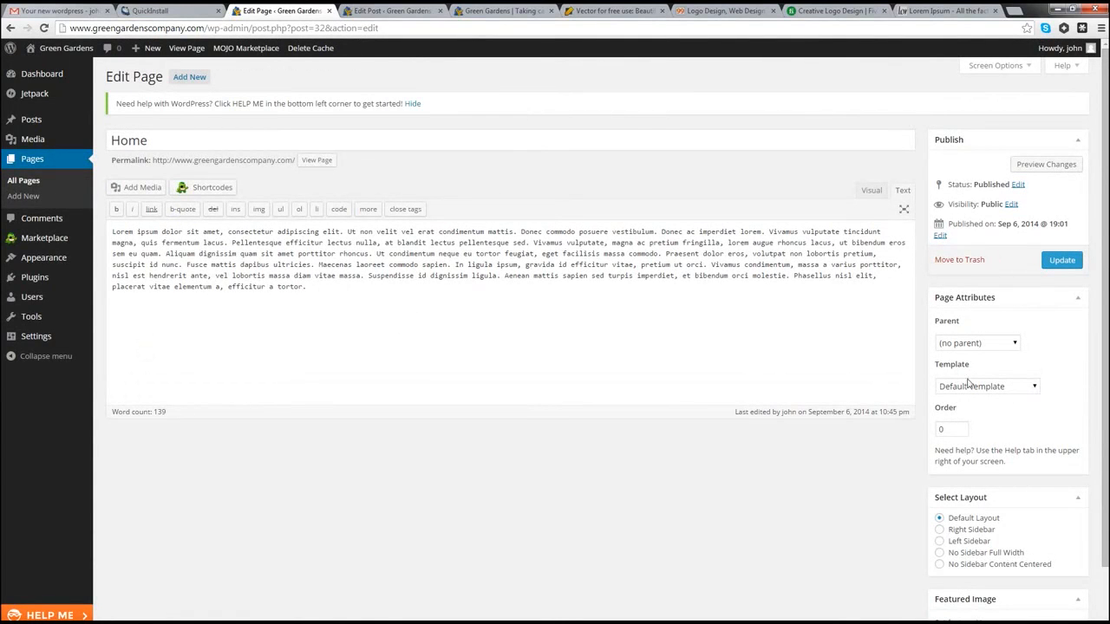
pyautogui.click(1005, 389)
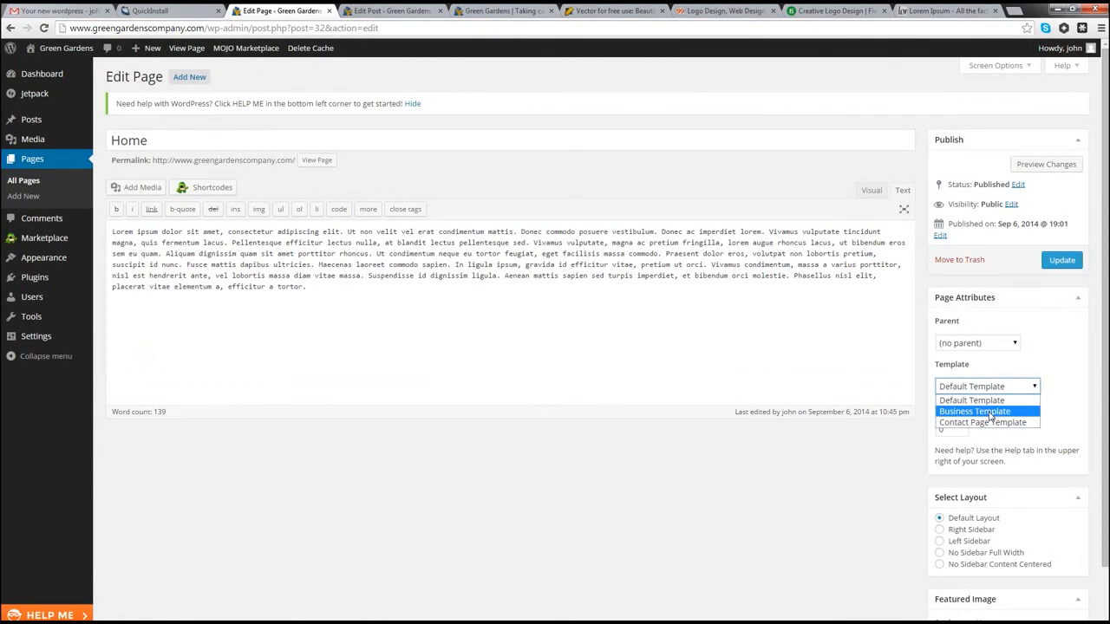
pyautogui.click(990, 412)
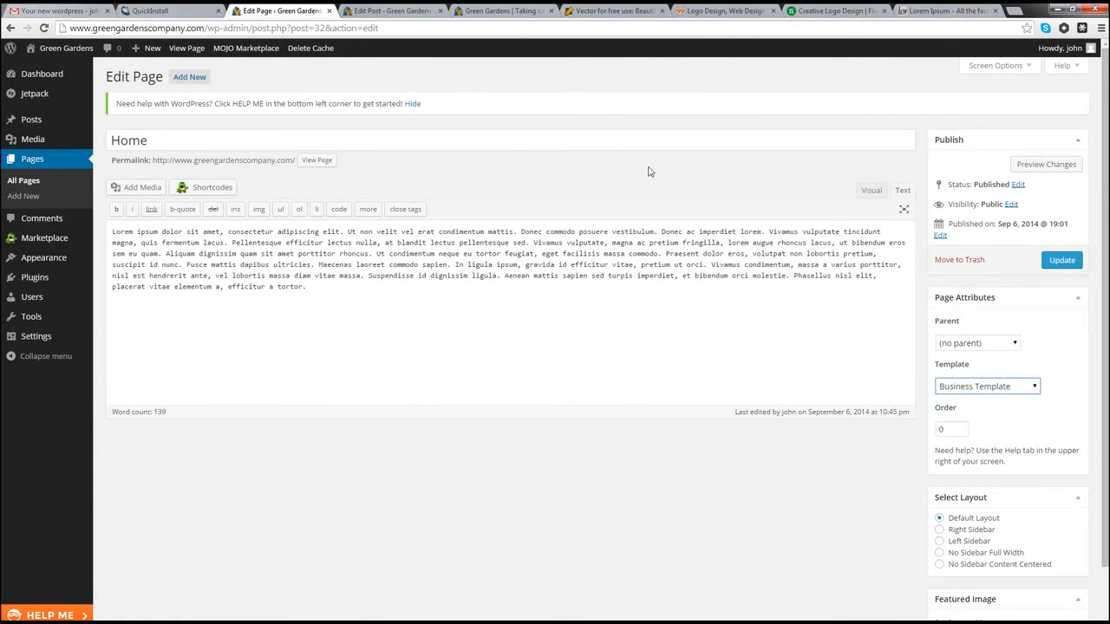
# Step: Compare against the live homepage text, then update Home to save the template change
pyautogui.click(493, 10)
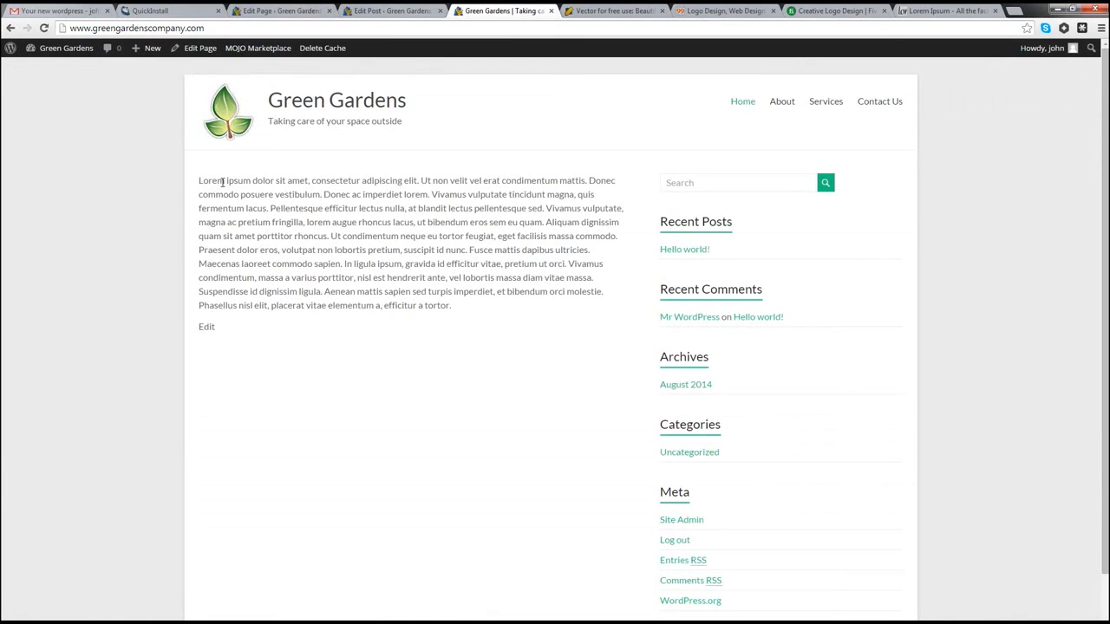
pyautogui.moveTo(198, 182); pyautogui.dragTo(633, 300)
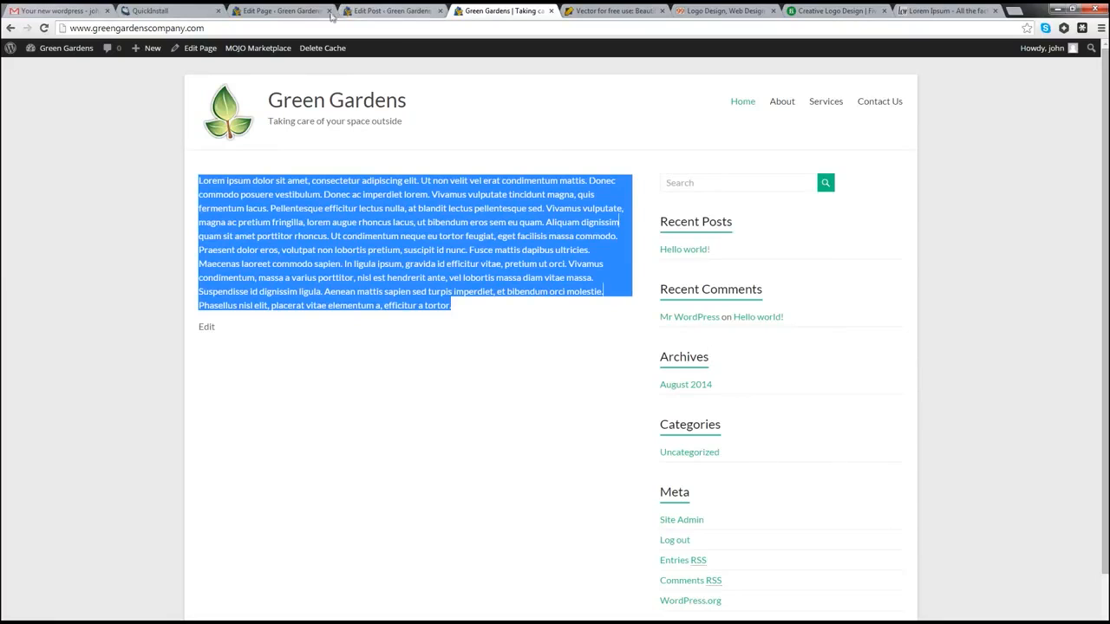
pyautogui.click(286, 11)
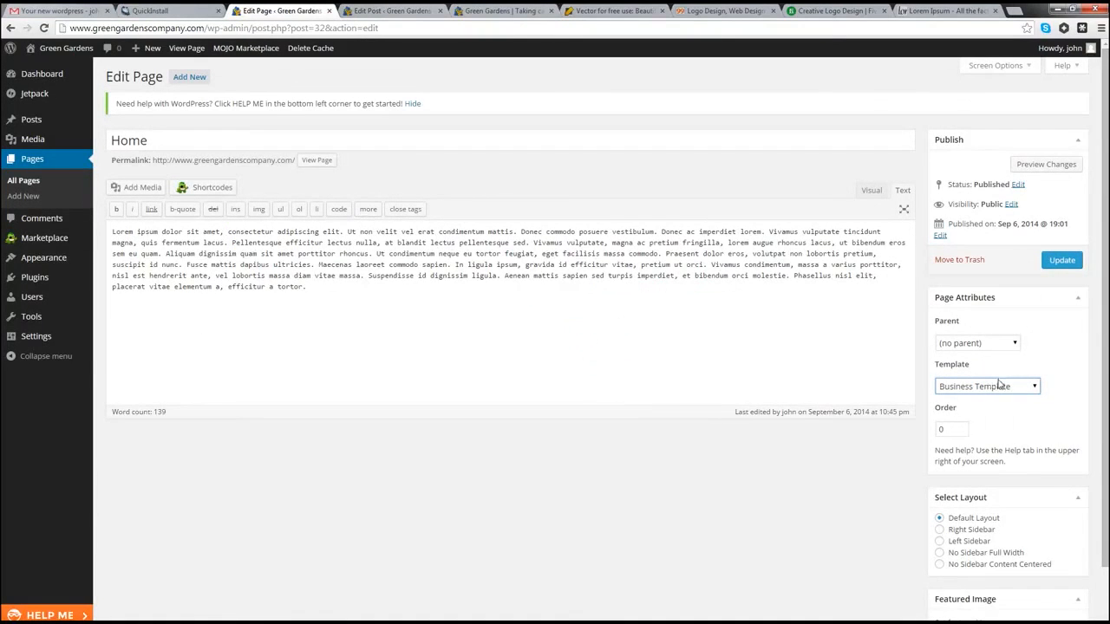
pyautogui.click(1059, 261)
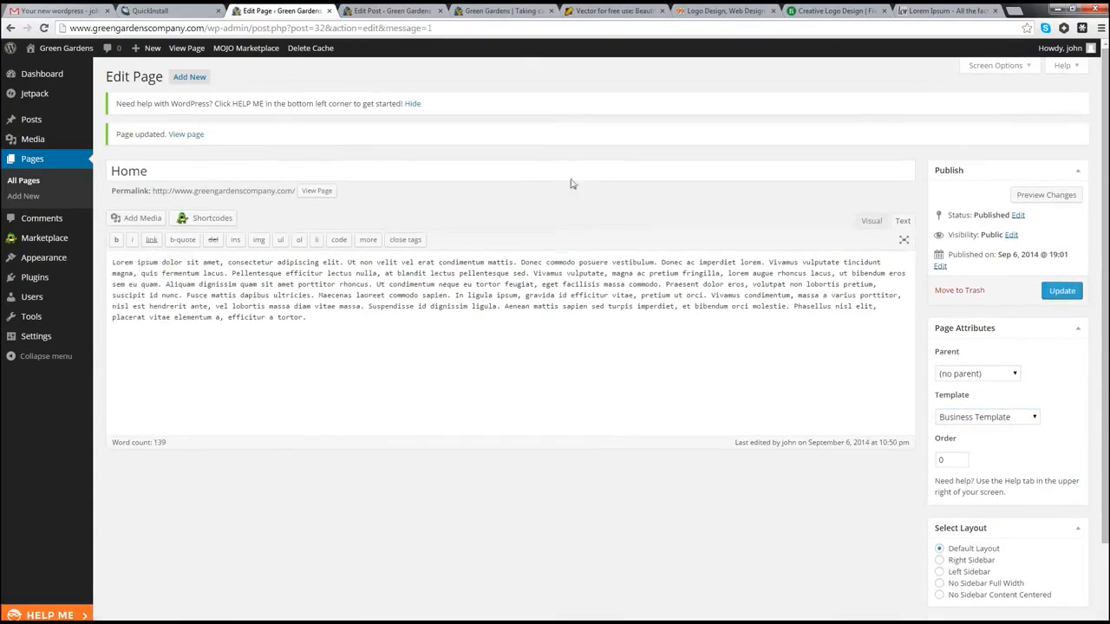
pyautogui.click(503, 13)
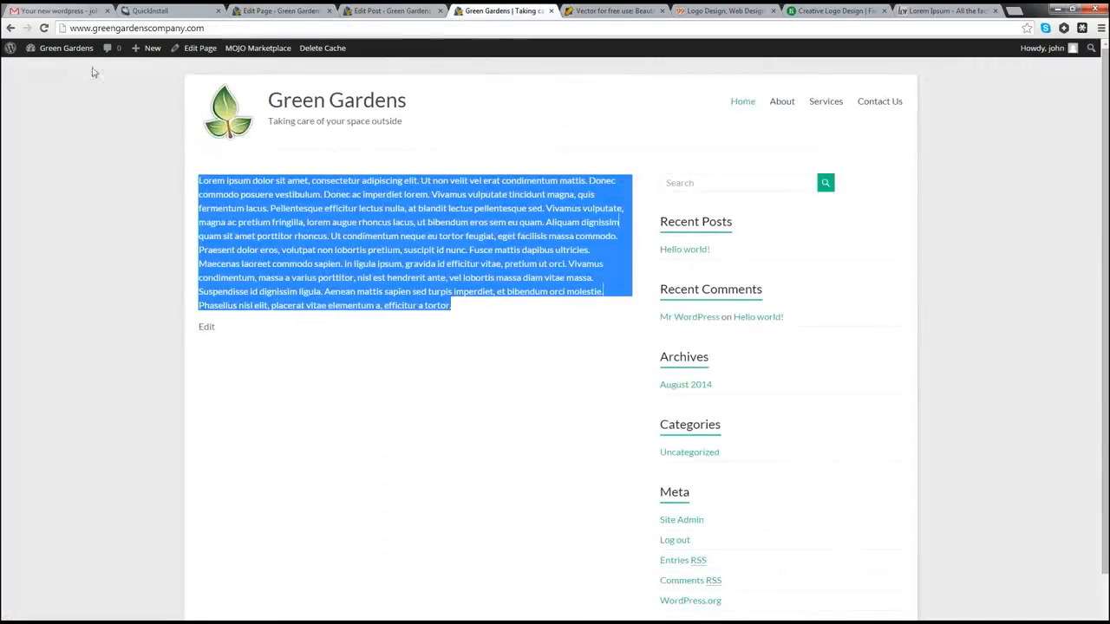
# Step: Reload the live homepage to confirm the body is empty, then open the Dashboard
pyautogui.click(44, 28)
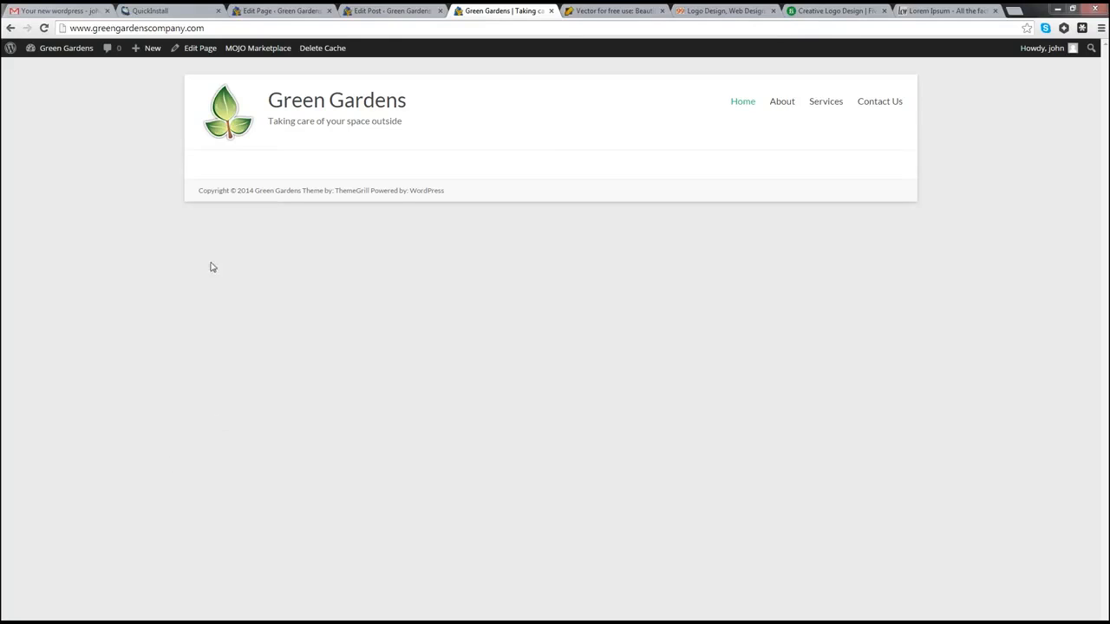
pyautogui.moveTo(65, 50)
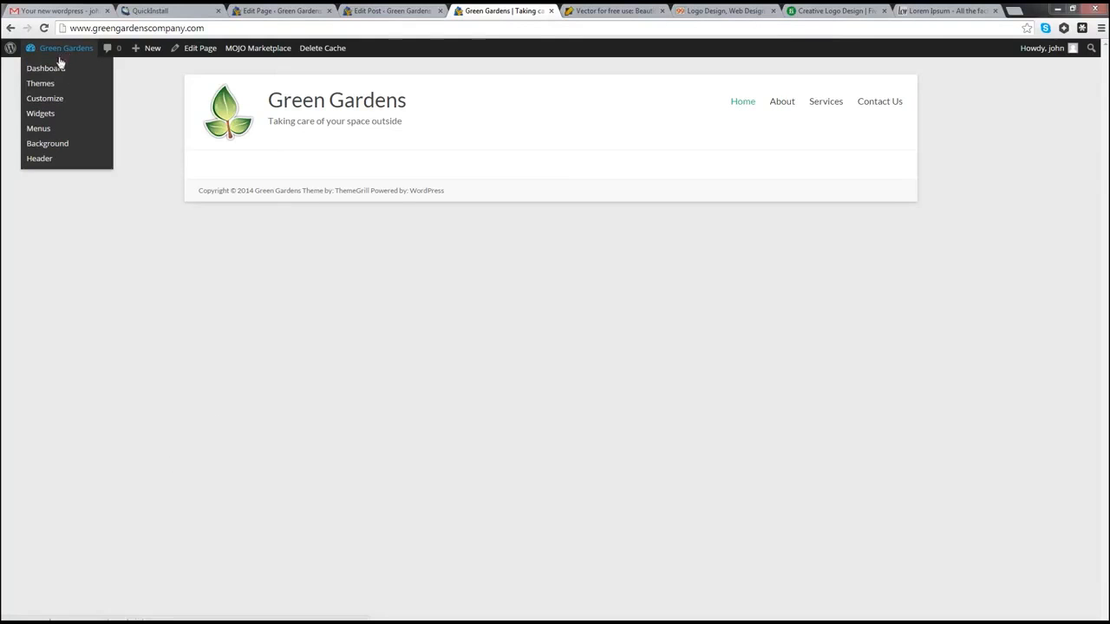
pyautogui.click(55, 74)
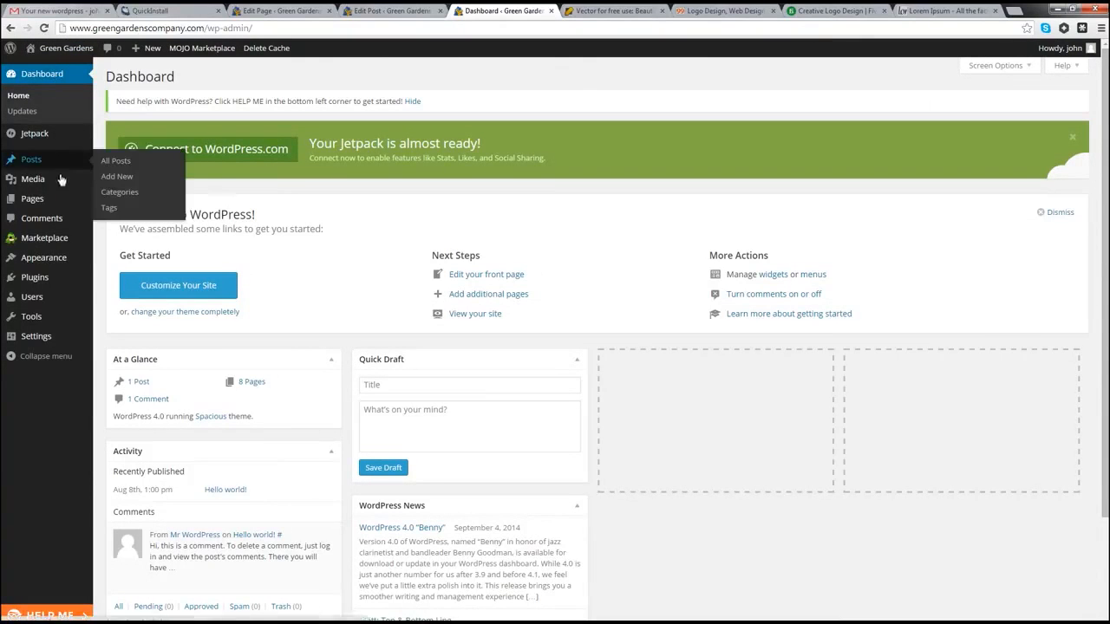
# Step: Open Appearance > Theme Options and switch to the Slider settings
pyautogui.moveTo(41, 265)
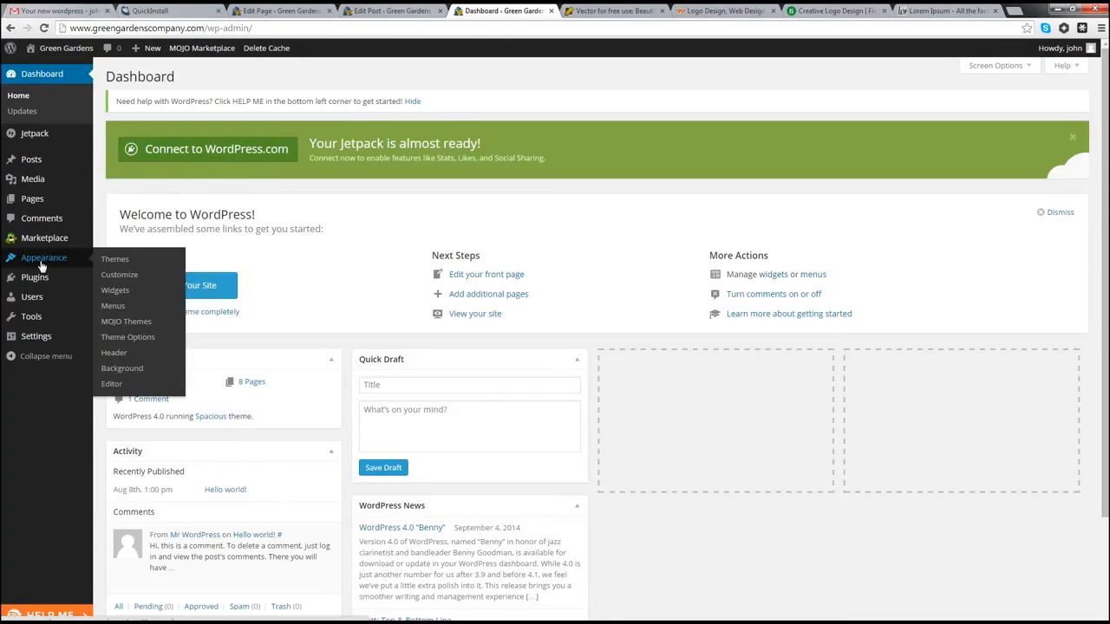
pyautogui.click(117, 343)
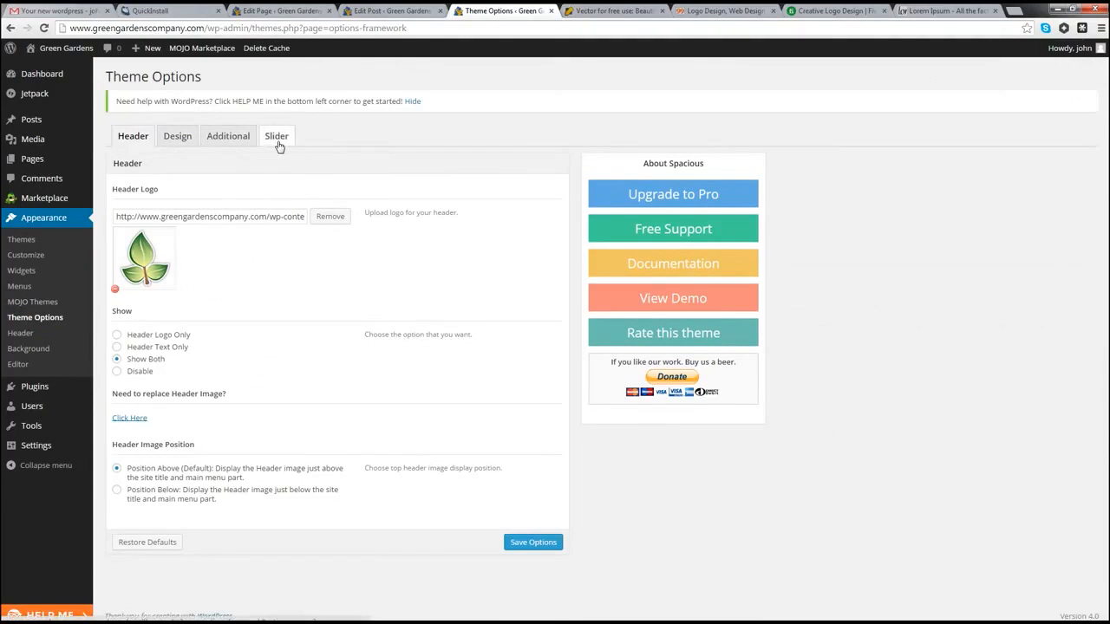
pyautogui.click(277, 139)
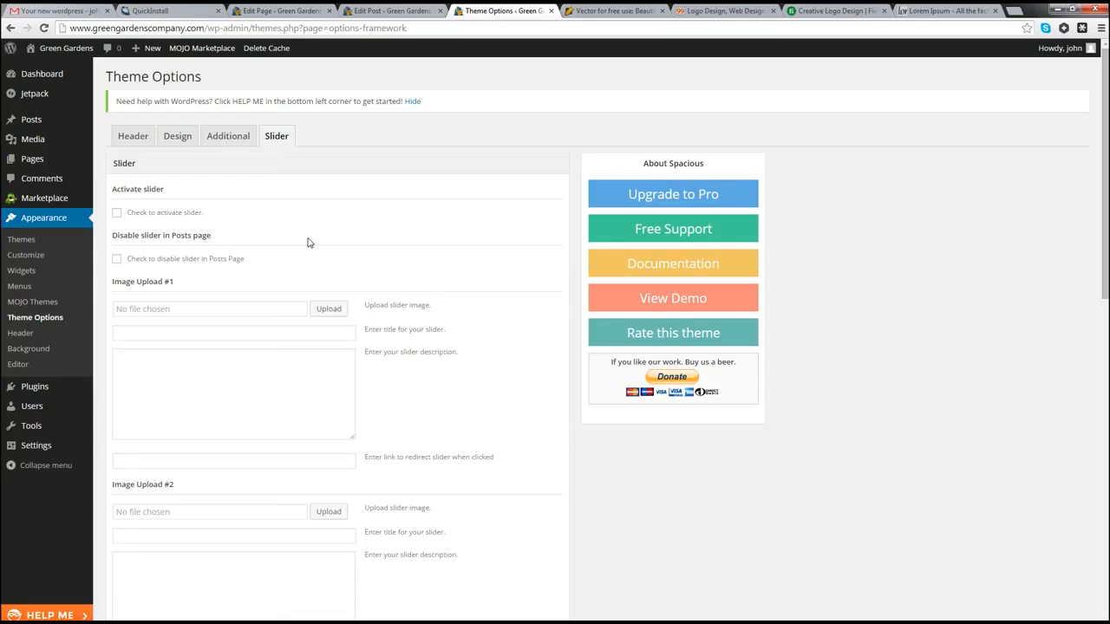
# Step: Search Google for istock in a new tab and open istockphoto.com
pyautogui.click(1016, 12)
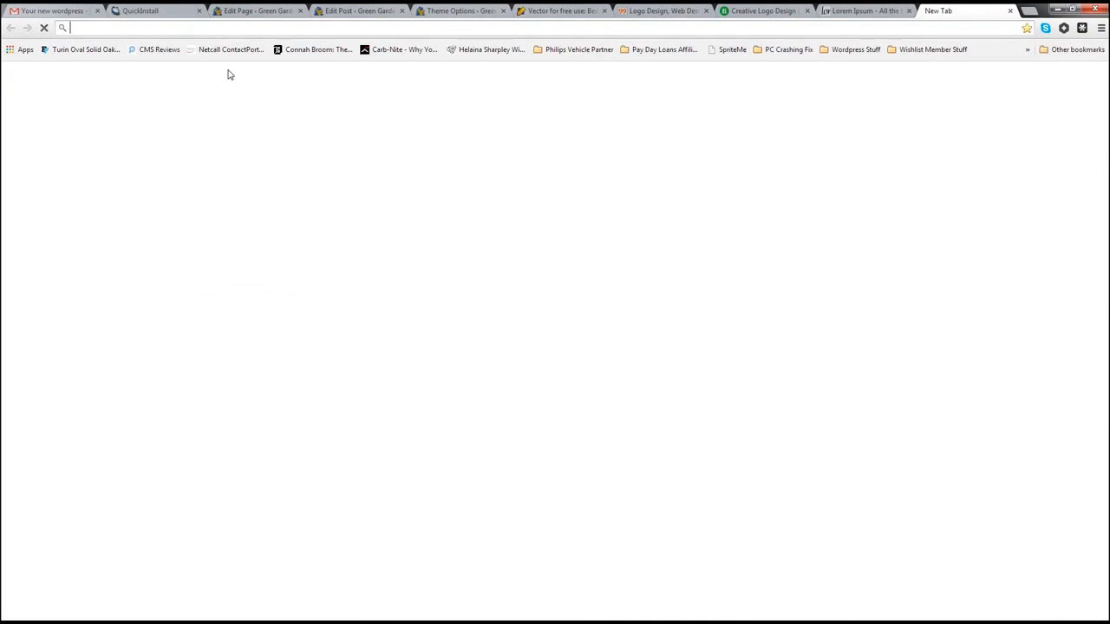
pyautogui.write('istock')
pyautogui.press('Return')
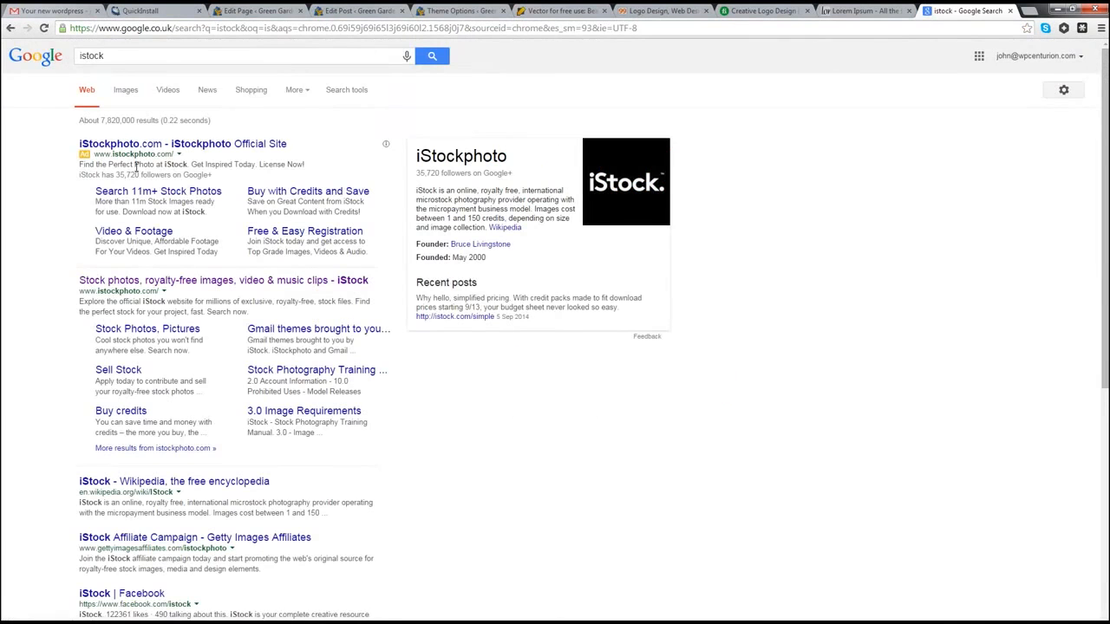
pyautogui.click(119, 284)
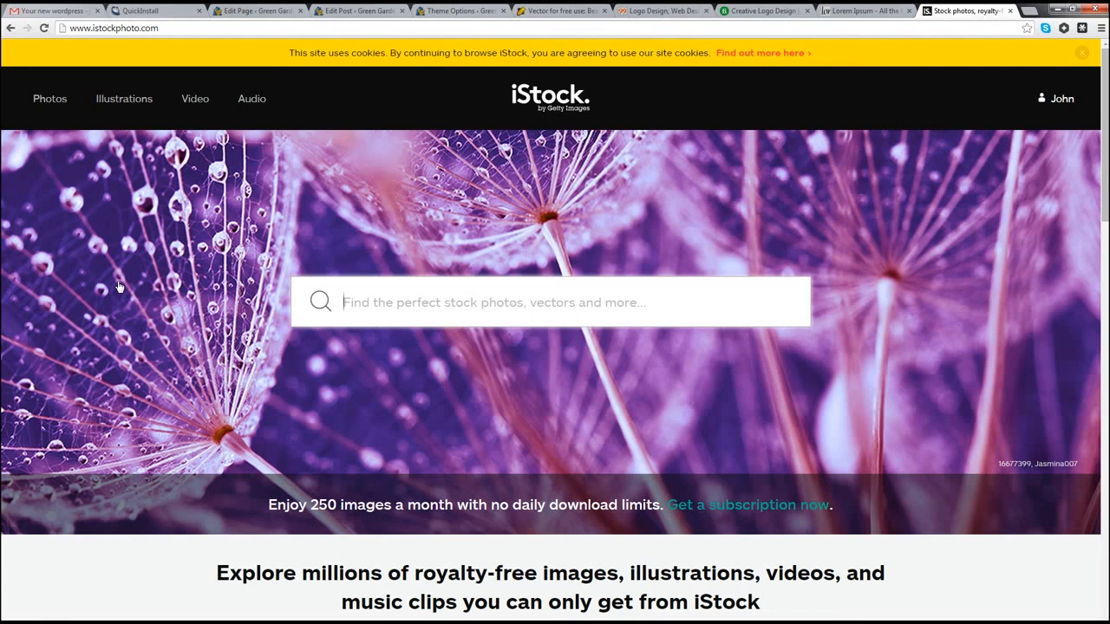
# Step: Search iStock for 'garden', browse the results, and bring the LawnMowing.jpg Fireworks window into view
pyautogui.write('garden')
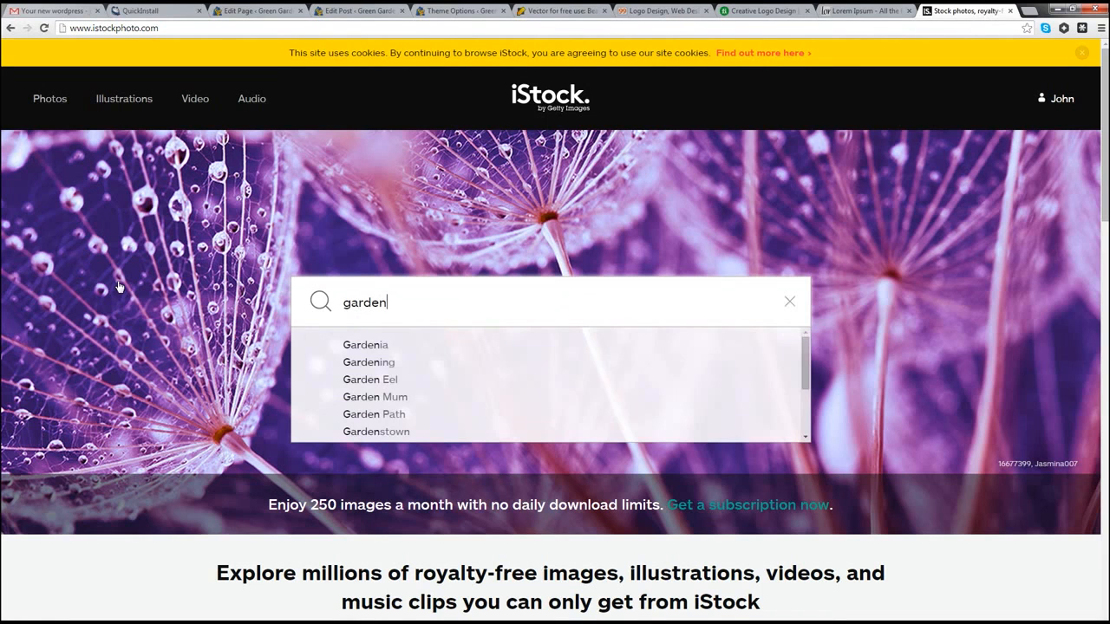
pyautogui.press('Return')
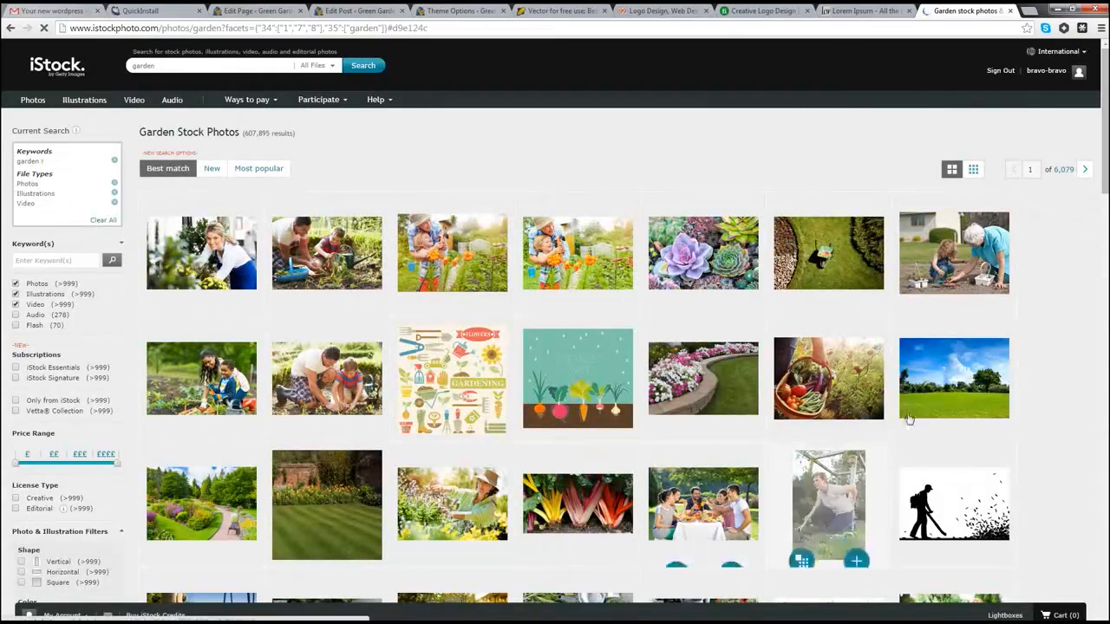
pyautogui.scroll(-3, 784, 362)
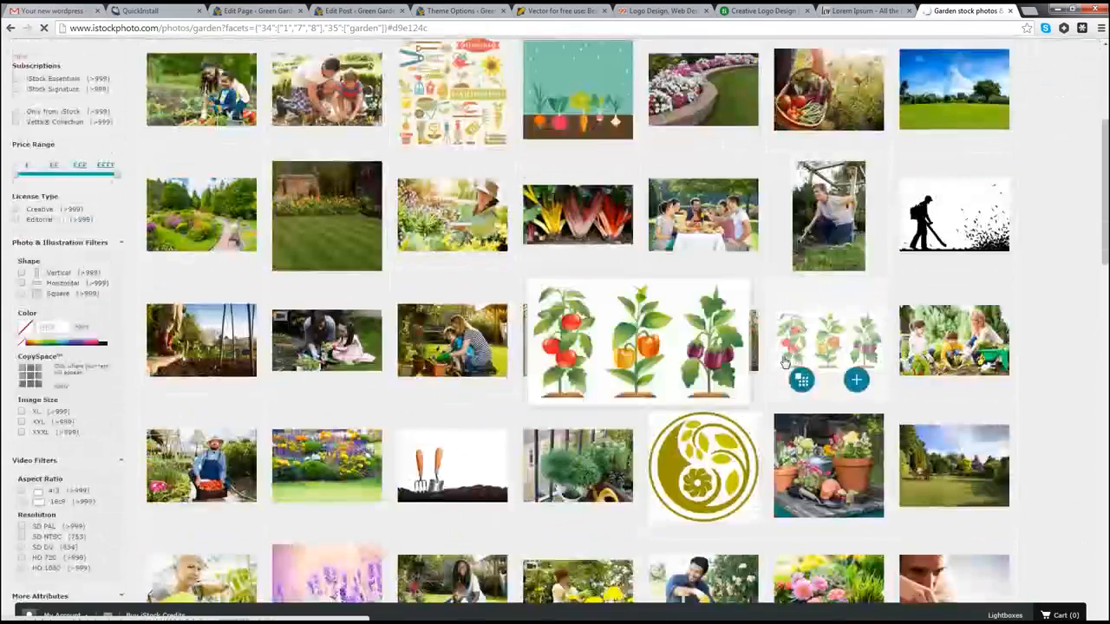
pyautogui.scroll(-5, 784, 362)
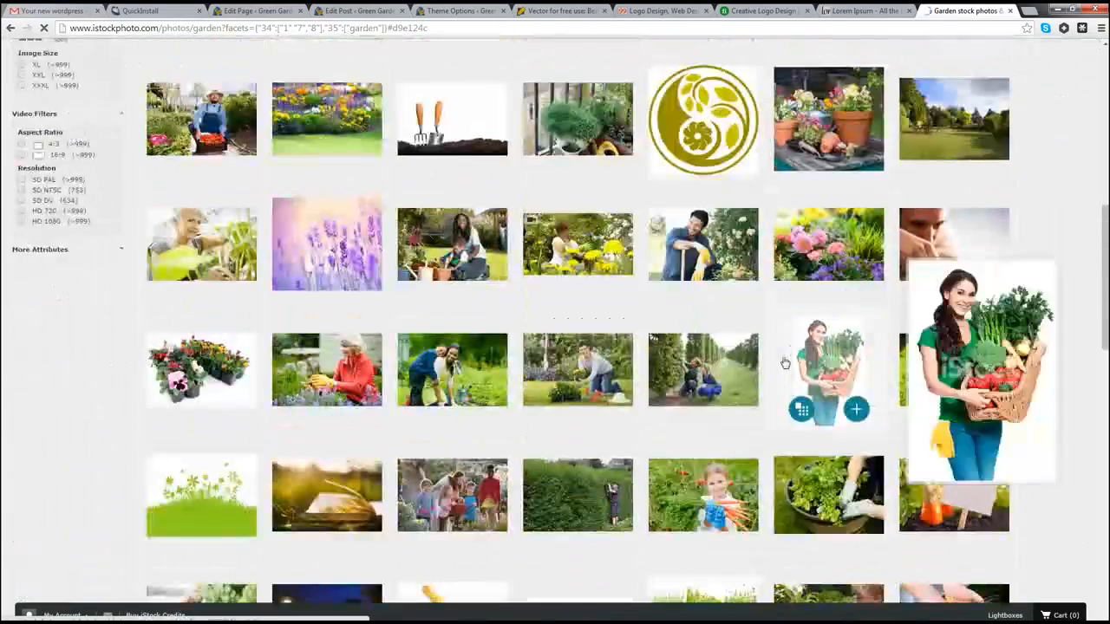
pyautogui.scroll(-3, 785, 362)
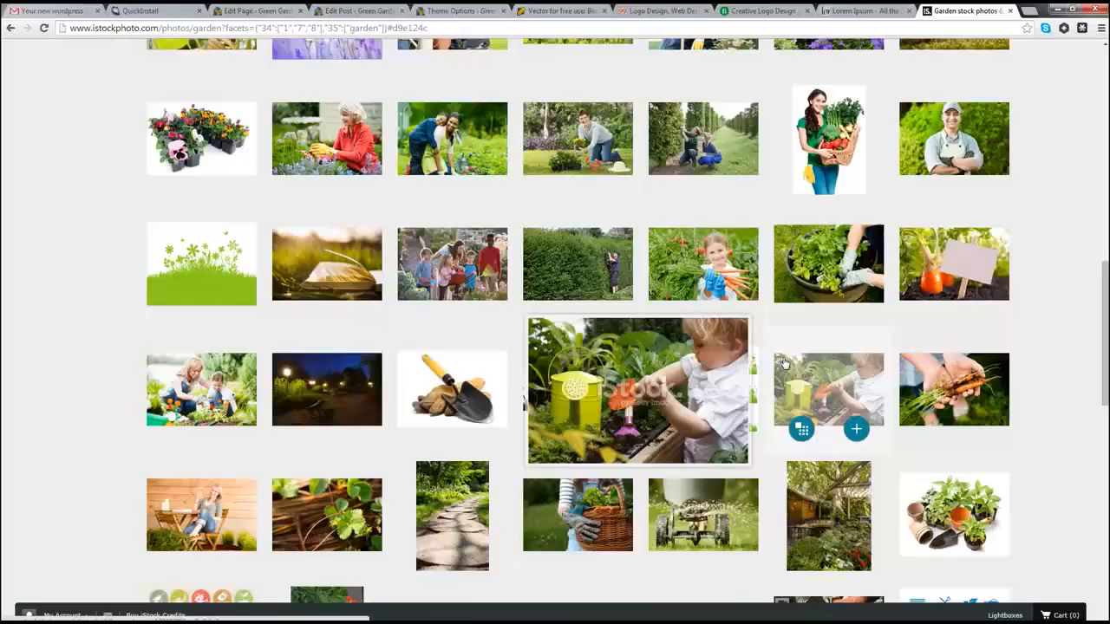
pyautogui.scroll(-6, 785, 364)
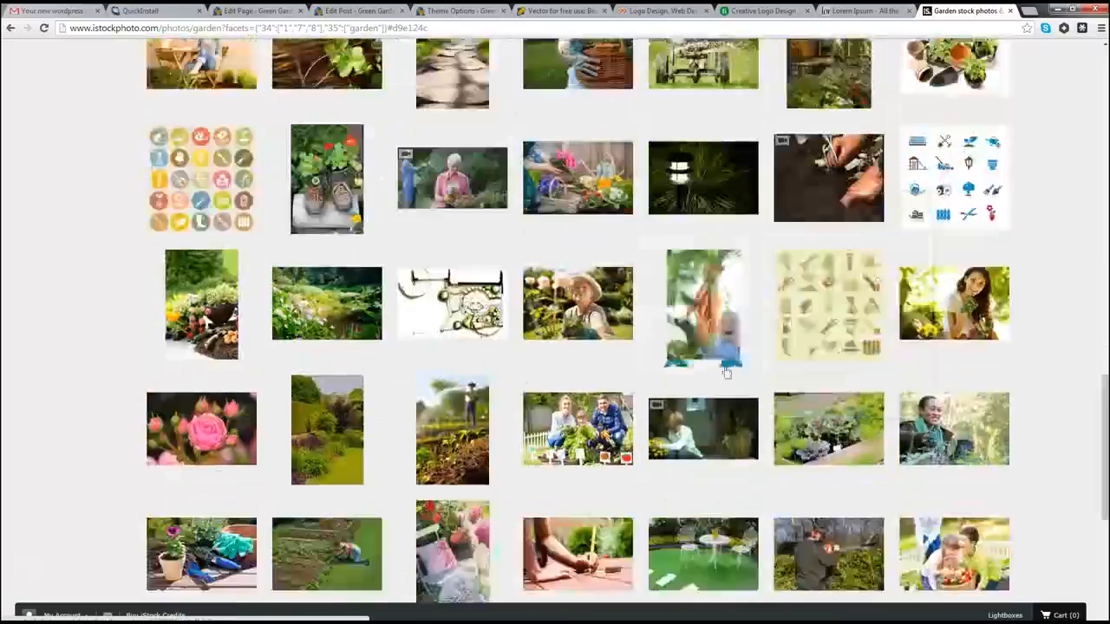
pyautogui.scroll(-5, 727, 371)
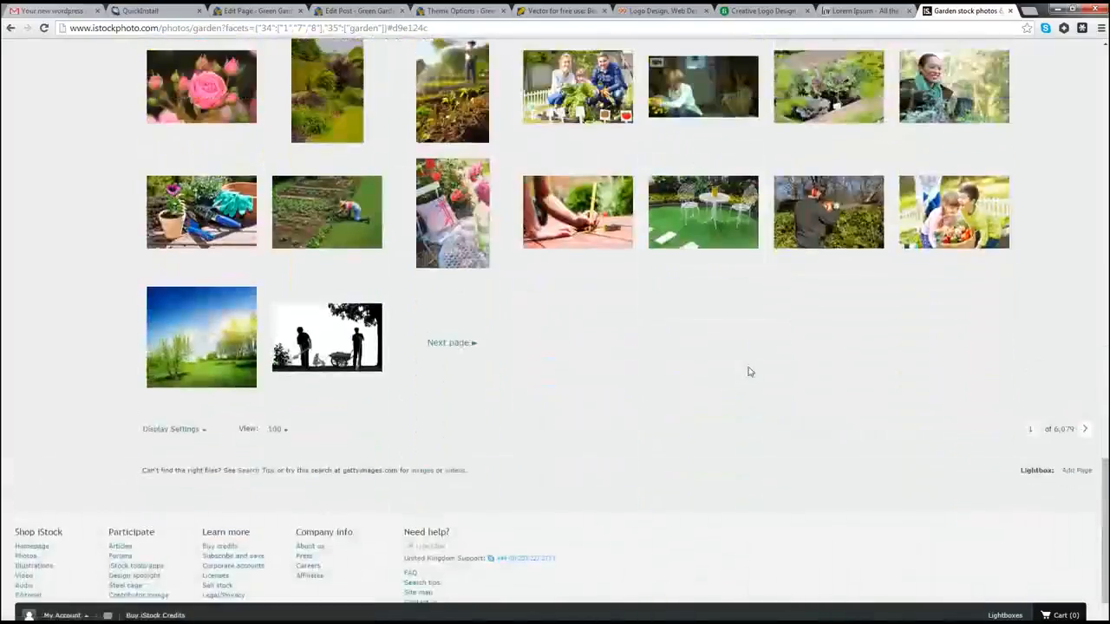
pyautogui.scroll(15, 750, 372)
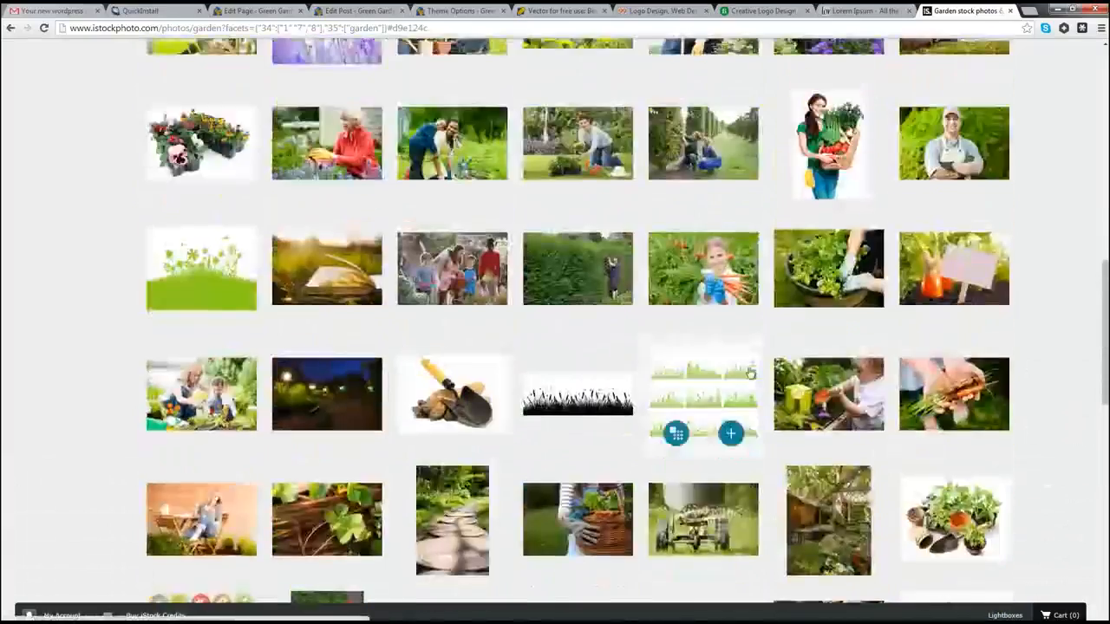
pyautogui.scroll(15, 750, 372)
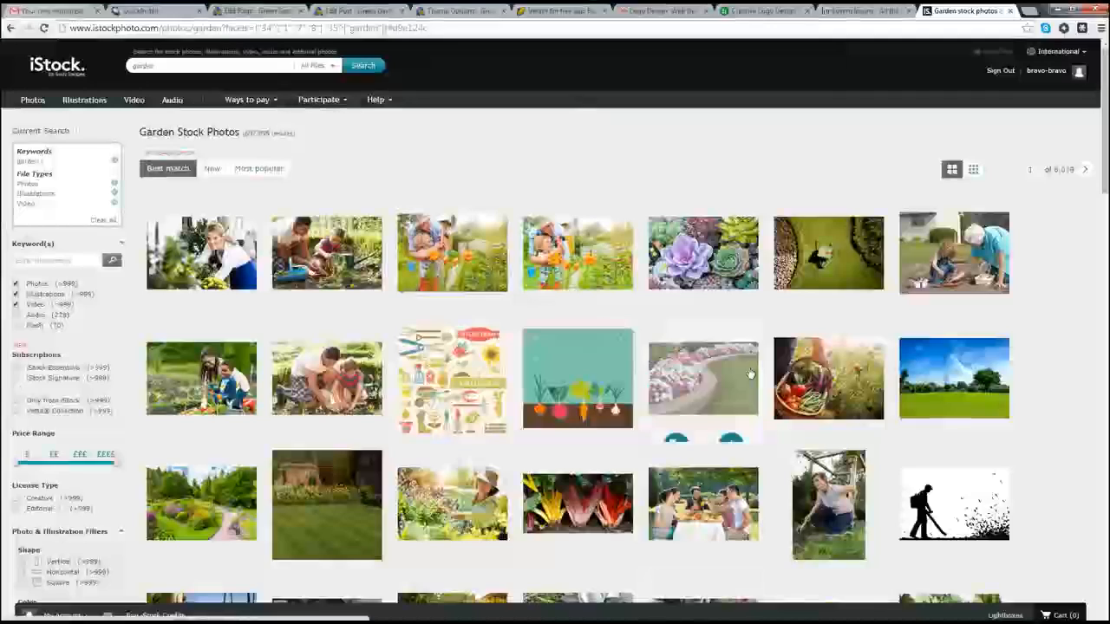
pyautogui.moveTo(750, 373)
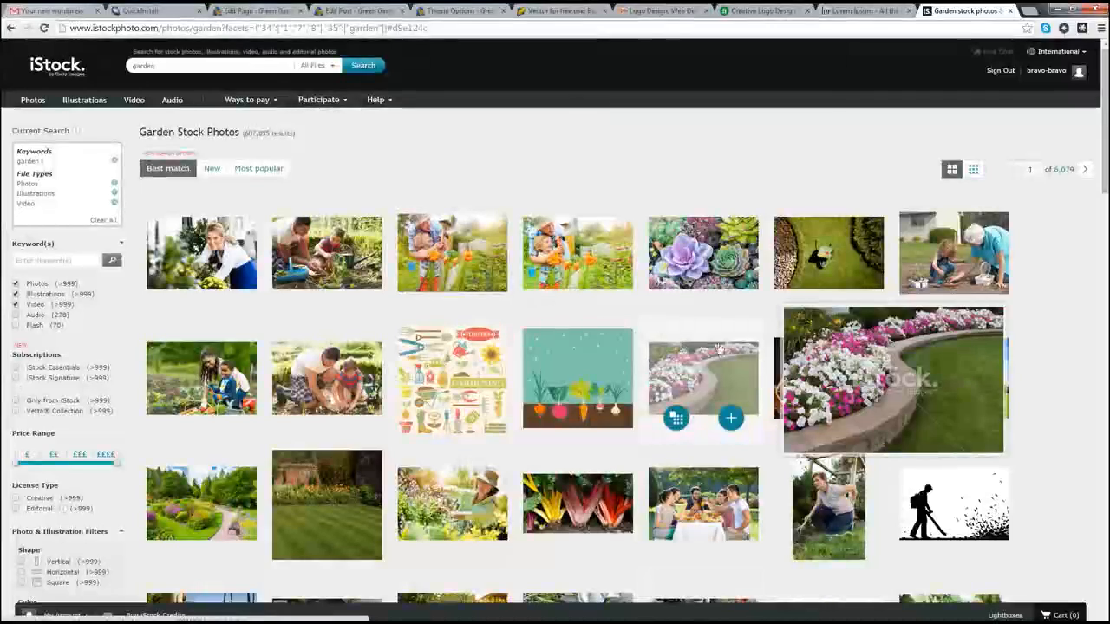
pyautogui.moveTo(334, 200)
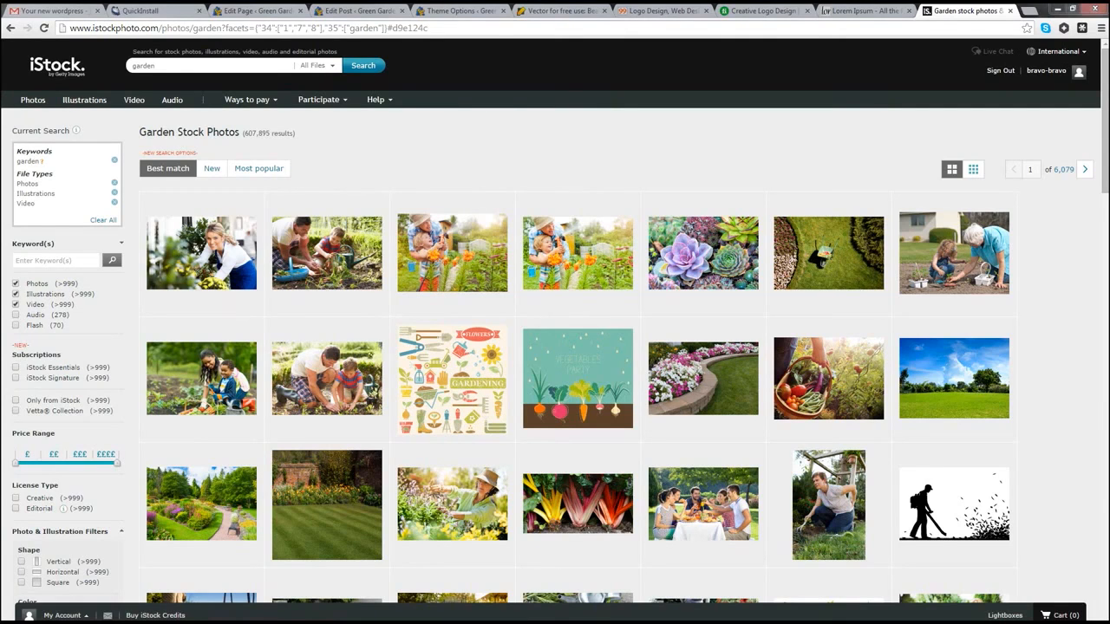
pyautogui.moveTo(0, 201); pyautogui.dragTo(561, 87)
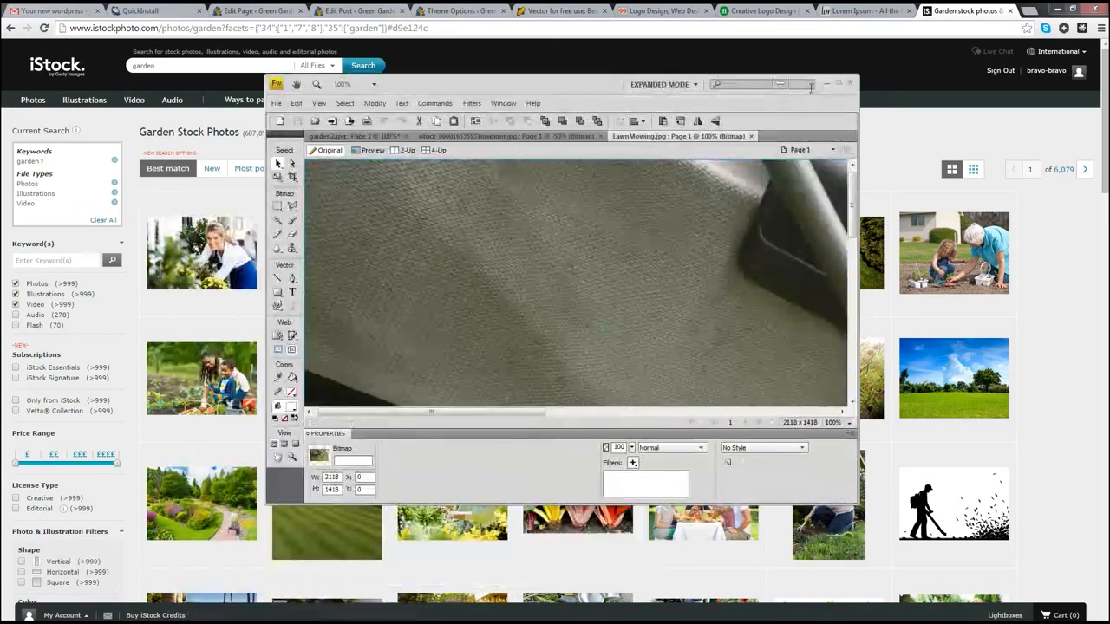
# Step: Maximize Fireworks and compare the iStock photo tab with the garden2 banner tab
pyautogui.click(838, 84)
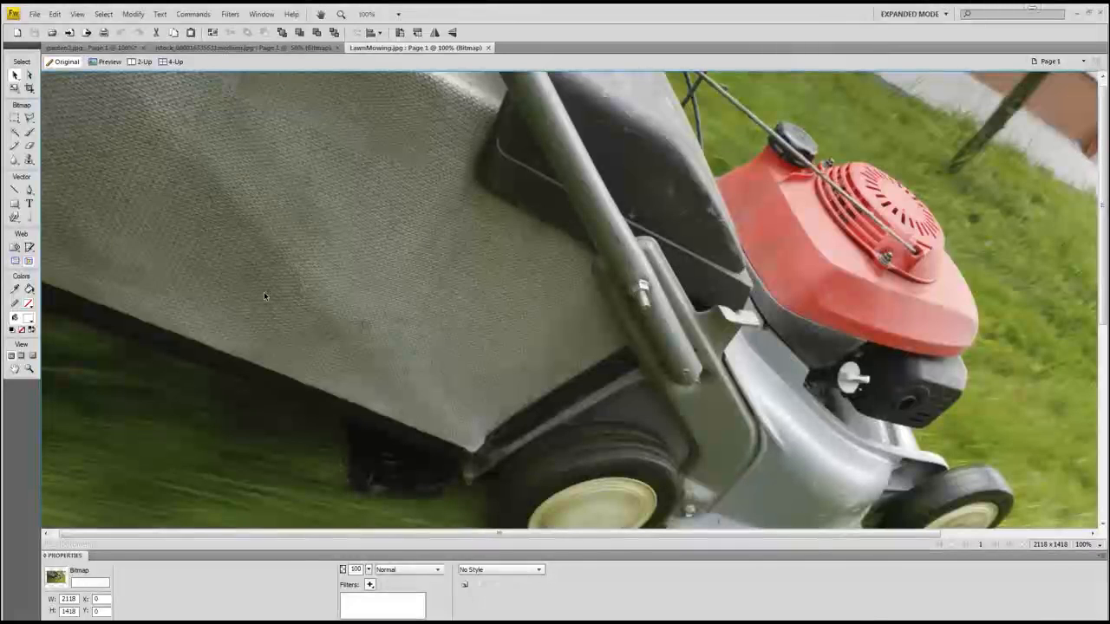
pyautogui.click(197, 49)
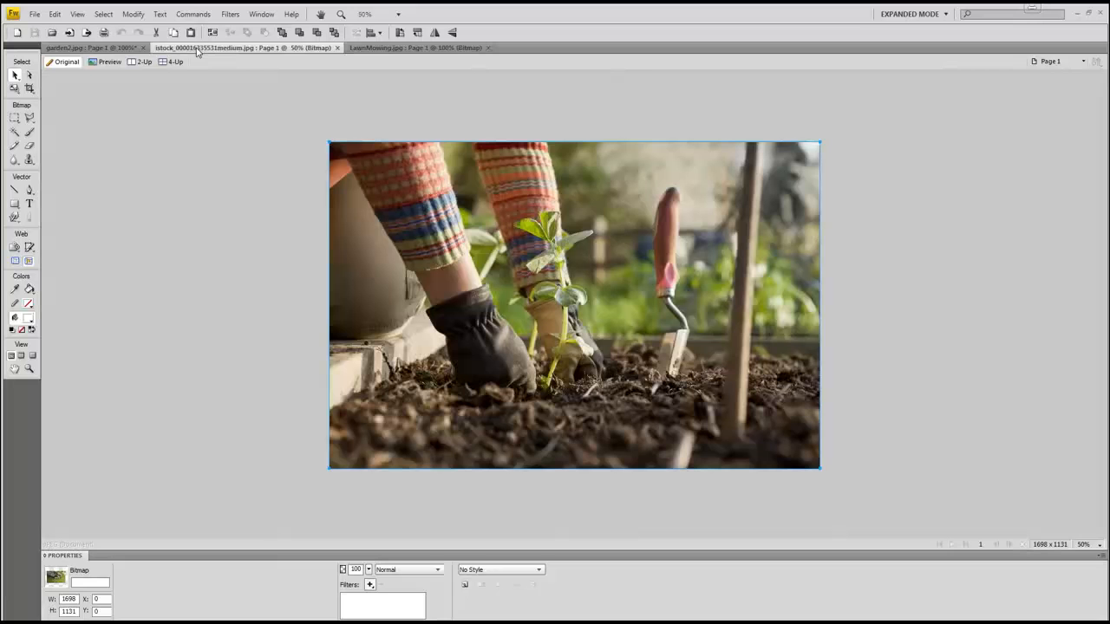
pyautogui.click(90, 48)
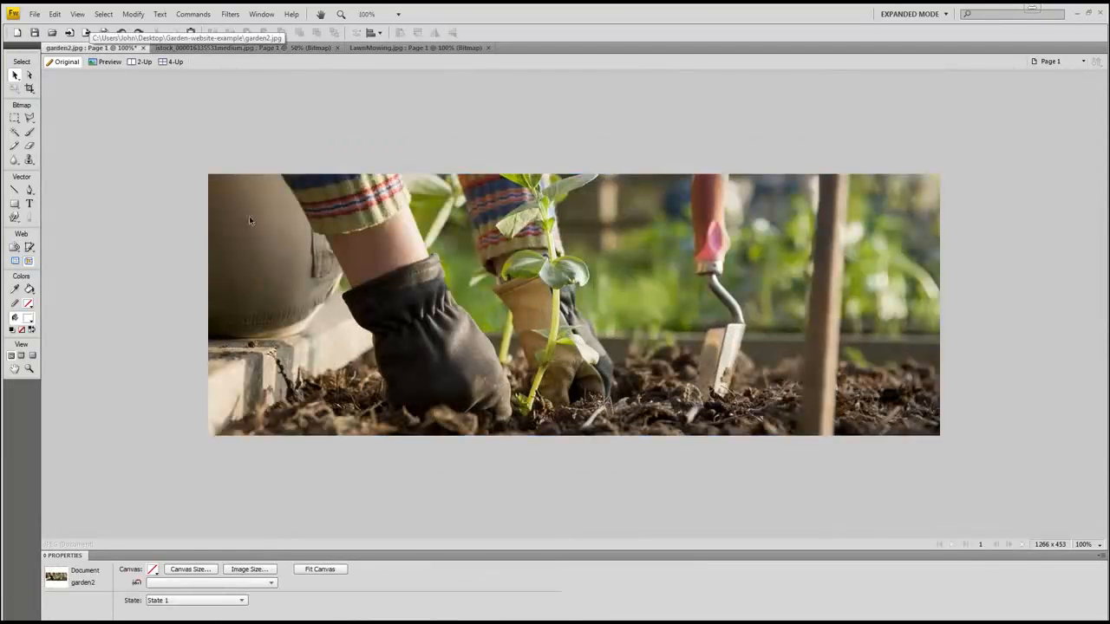
pyautogui.click(279, 209)
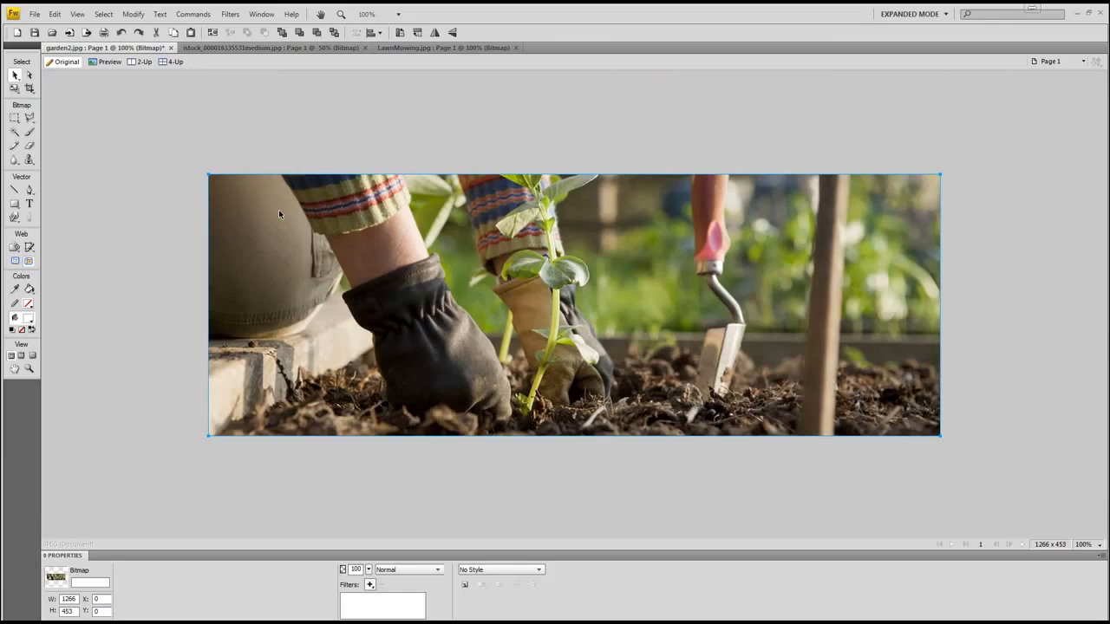
pyautogui.click(266, 49)
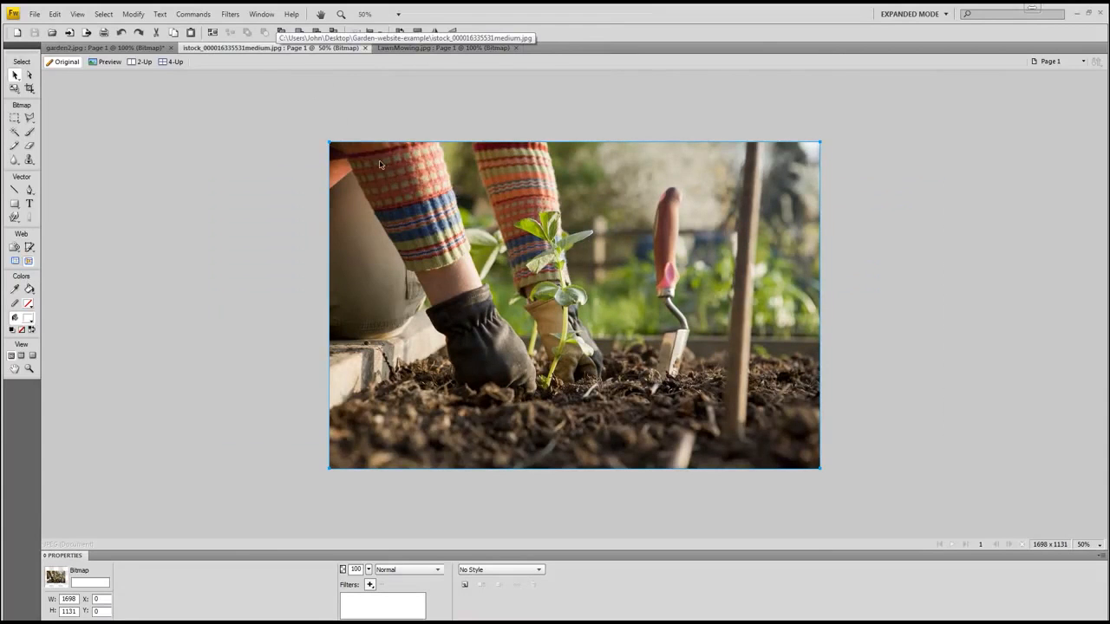
# Step: View the iStock gardening photo at 100% magnification, then return to garden2
pyautogui.click(77, 15)
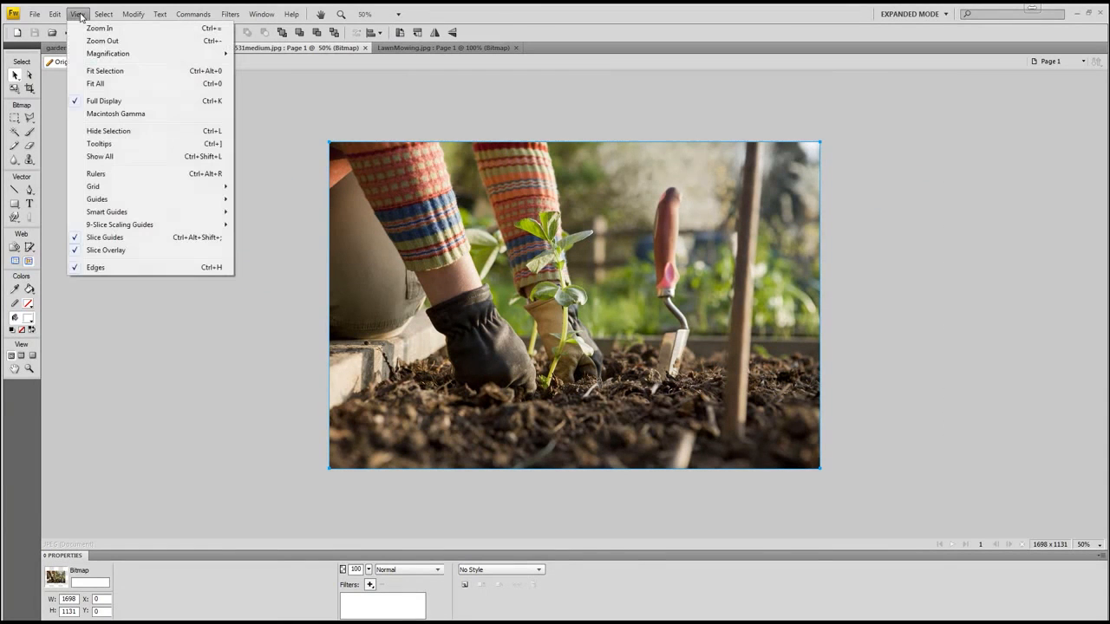
pyautogui.moveTo(108, 58)
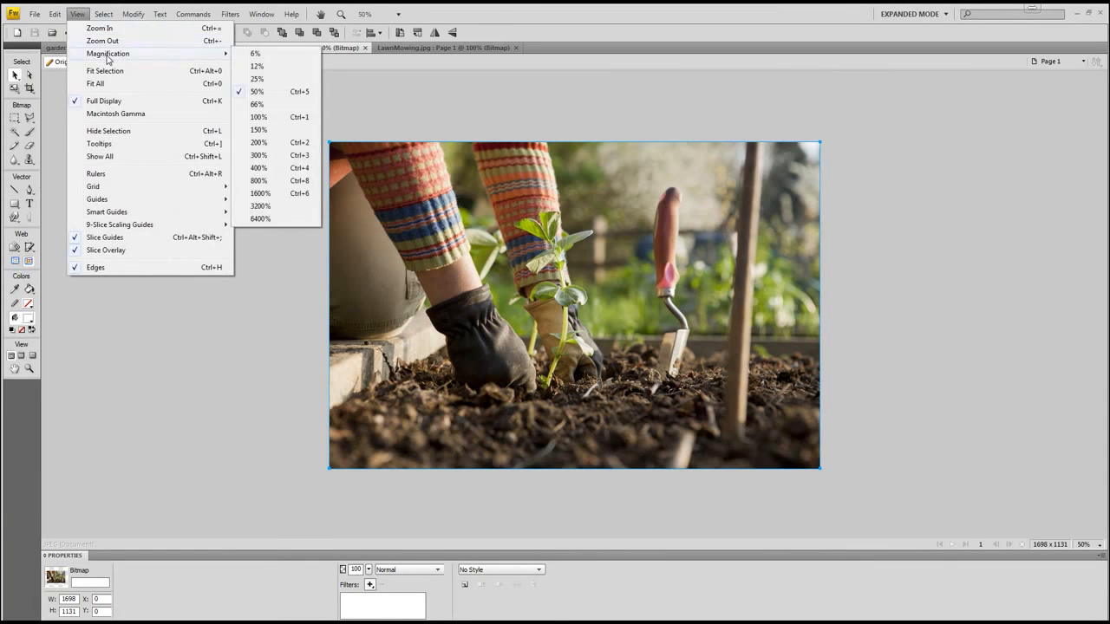
pyautogui.click(266, 118)
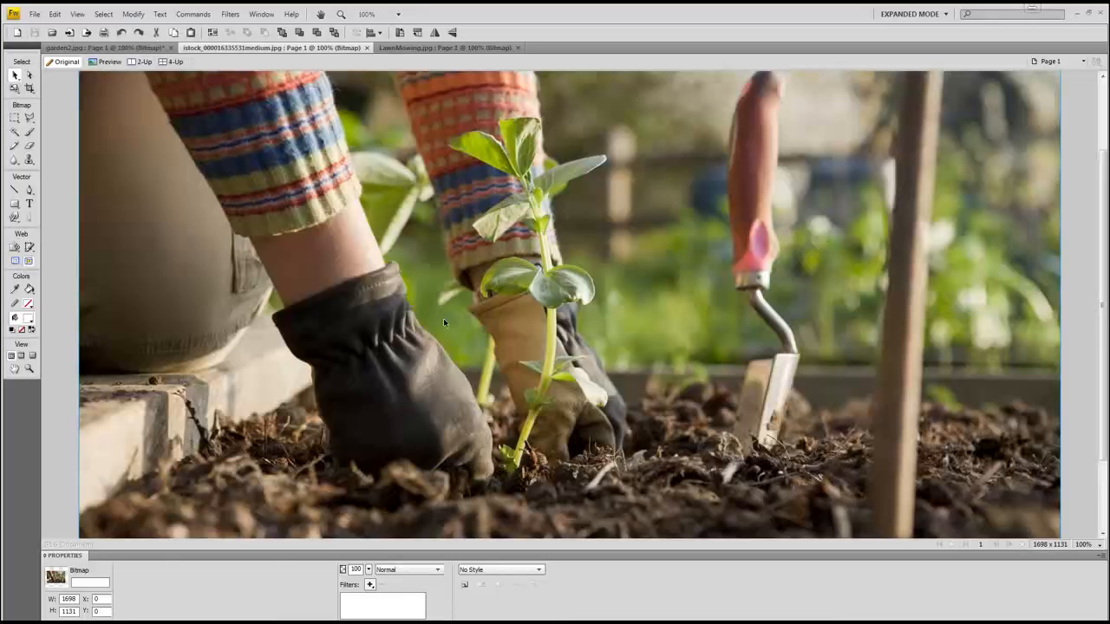
pyautogui.scroll(2, 430, 307)
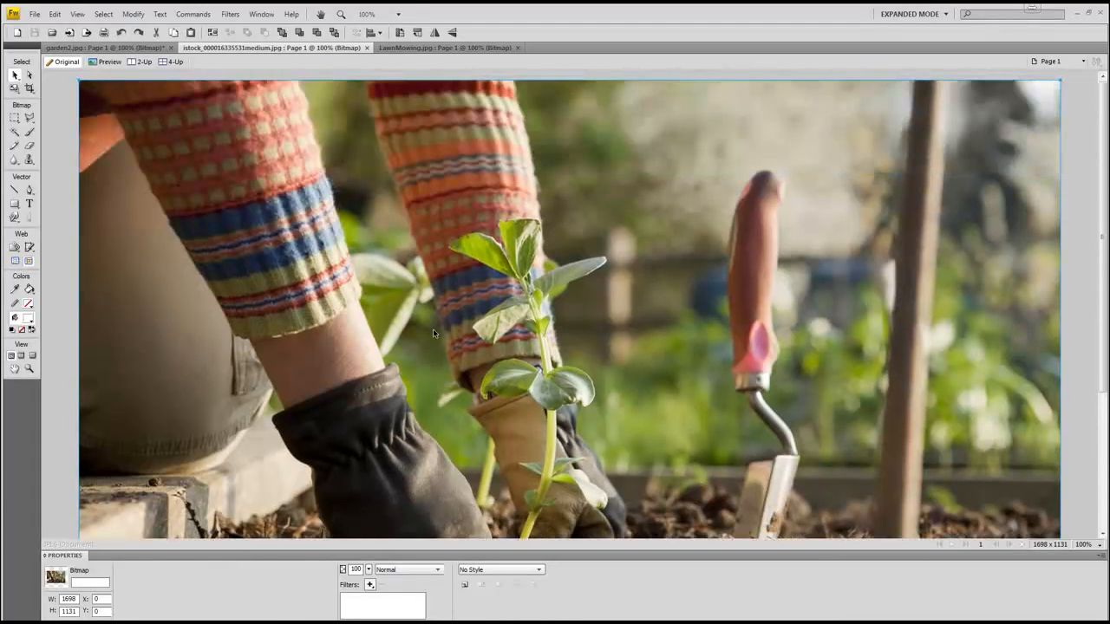
pyautogui.scroll(-3, 432, 328)
pyautogui.scroll(-1, 433, 329)
pyautogui.scroll(5, 433, 325)
pyautogui.scroll(-5, 373, 312)
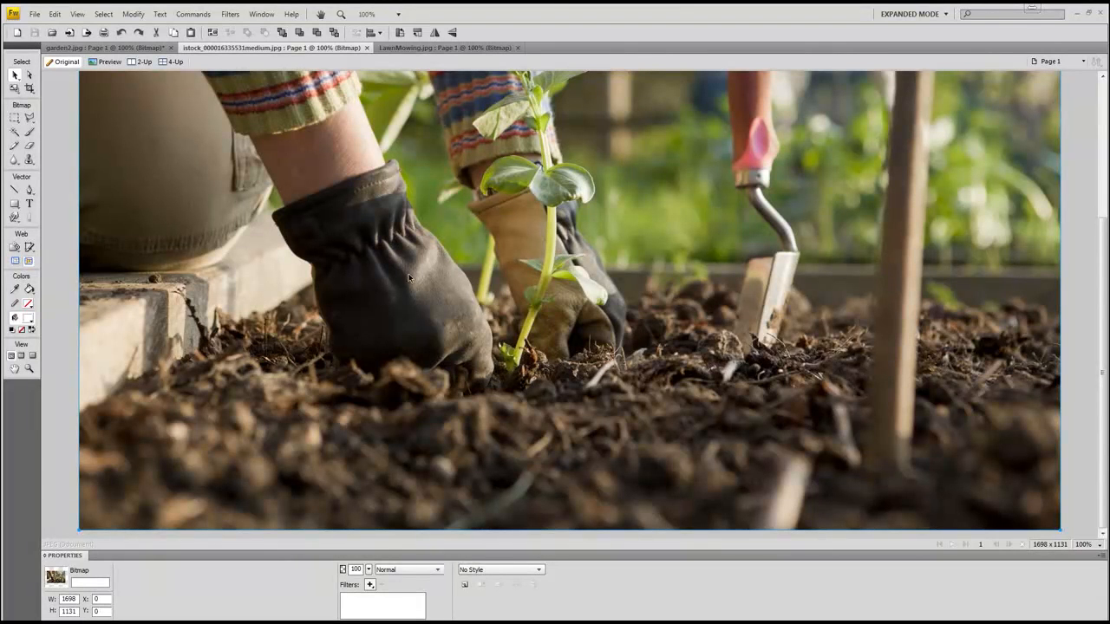
pyautogui.scroll(5, 440, 341)
pyautogui.scroll(3, 440, 343)
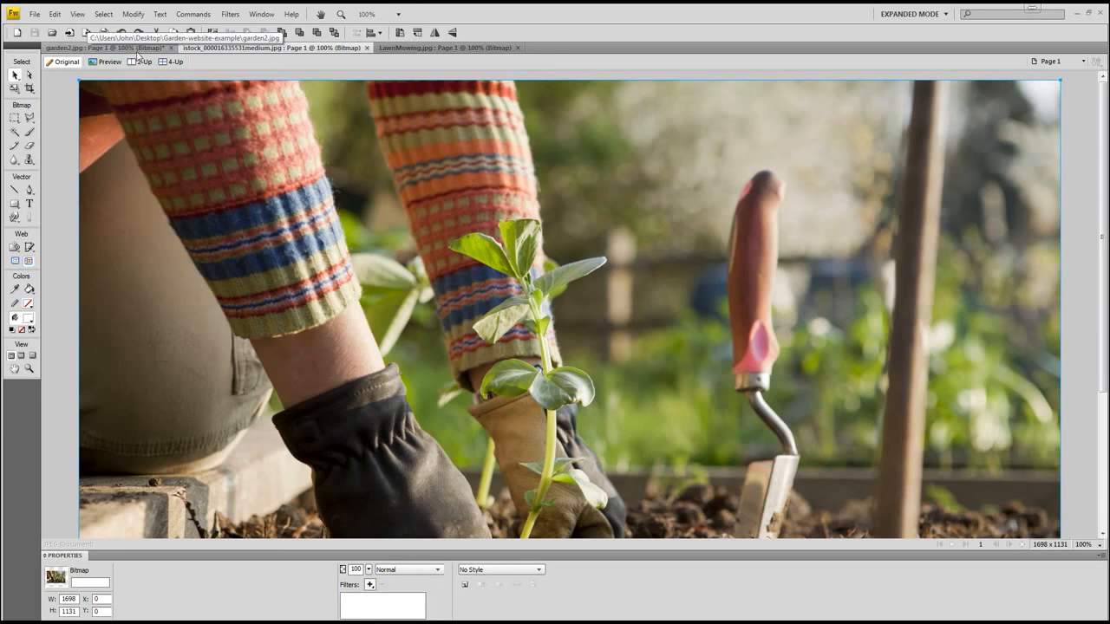
pyautogui.click(130, 49)
# Step: Paste the full gardening photo into the garden2 banner and enter Transform > Scale
pyautogui.click(178, 217)
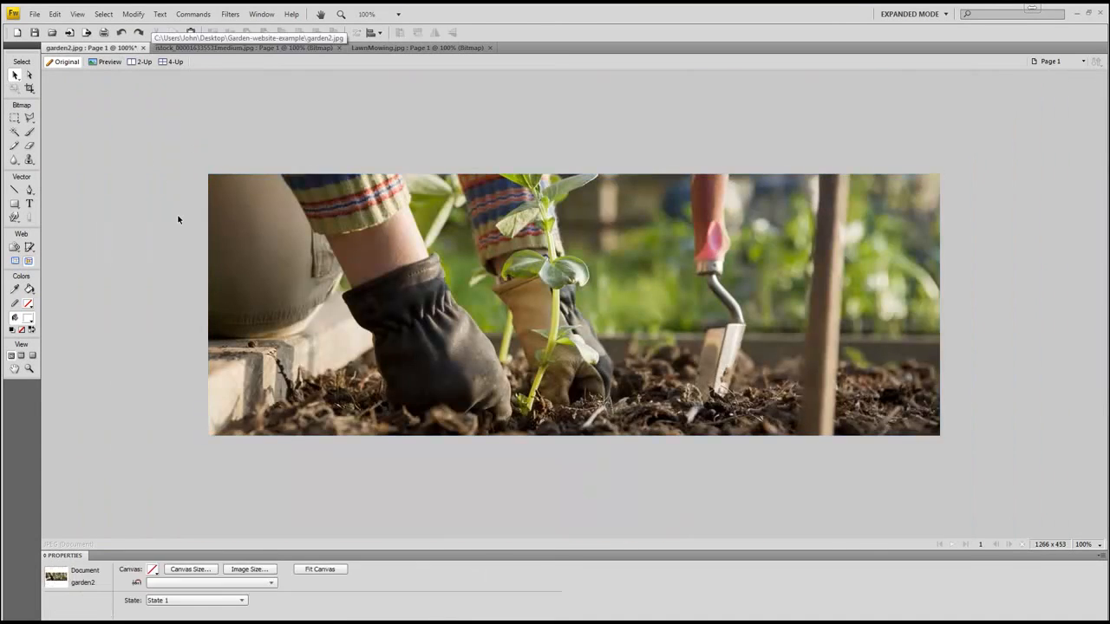
pyautogui.hotkey('ctrl', 'v')
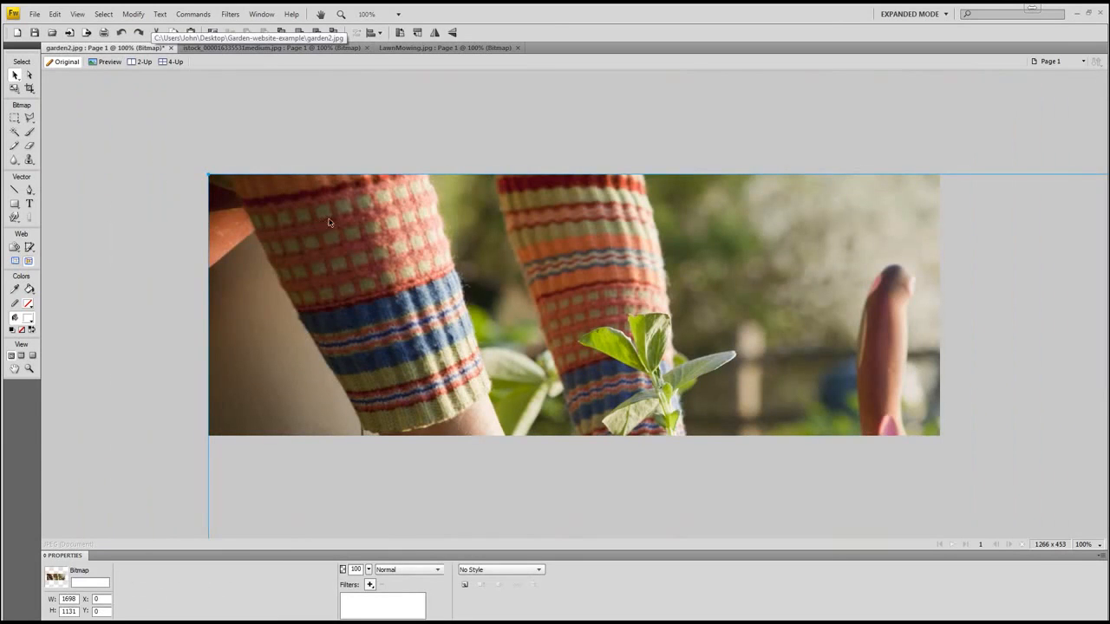
pyautogui.moveTo(420, 230); pyautogui.dragTo(342, 226)
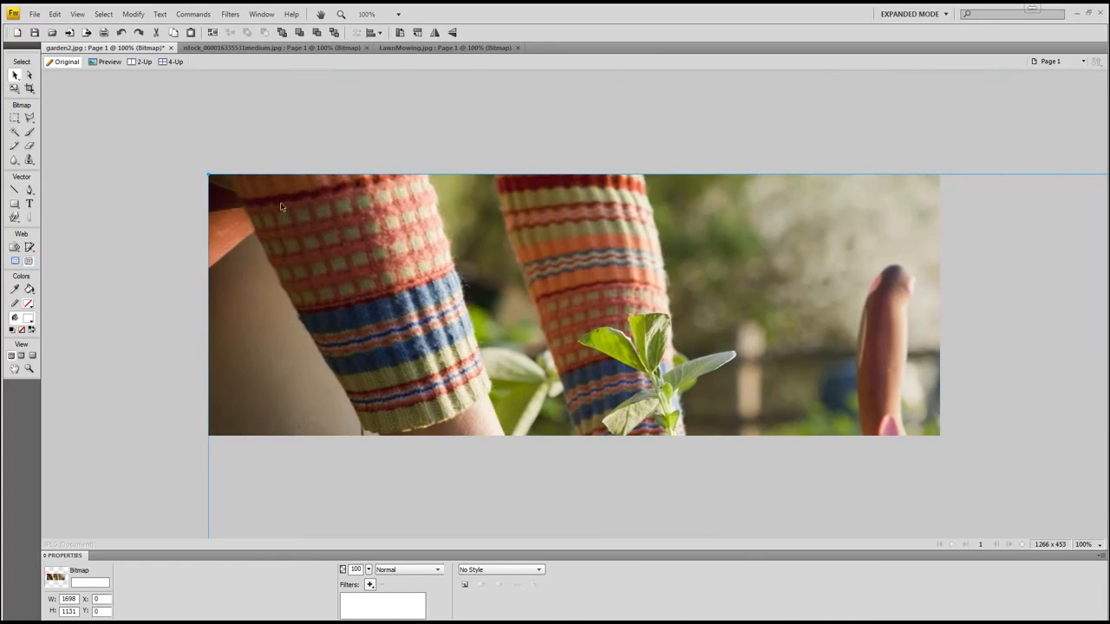
pyautogui.rightClick(253, 200)
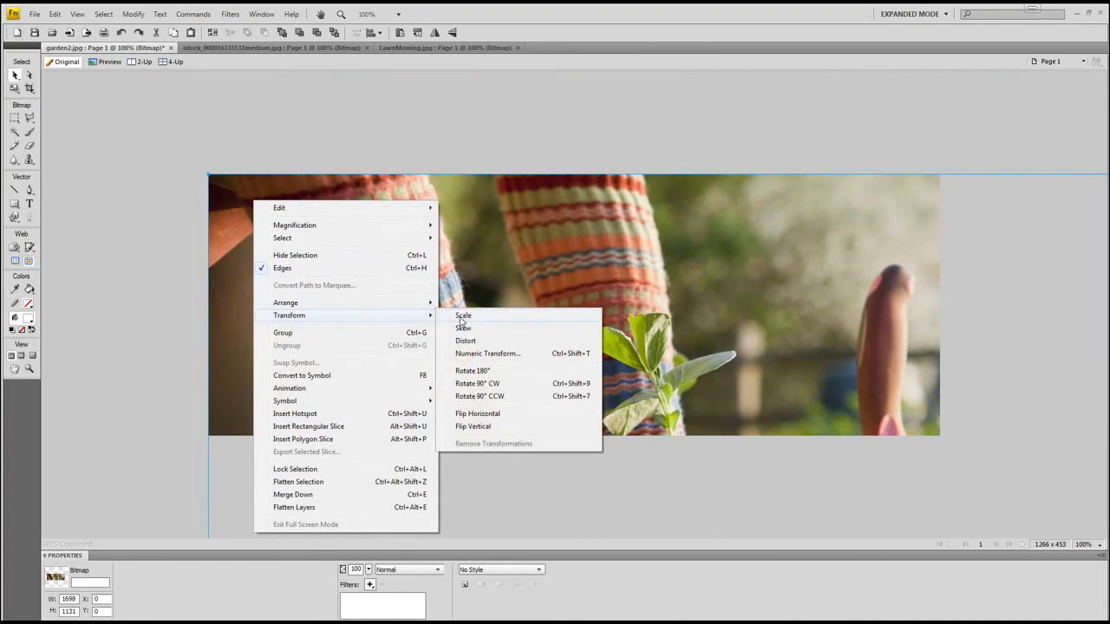
pyautogui.click(464, 319)
# Step: Shrink and shift the photo until the gloved hands and seedling fill the banner, then commit
pyautogui.moveTo(209, 176); pyautogui.dragTo(354, 271)
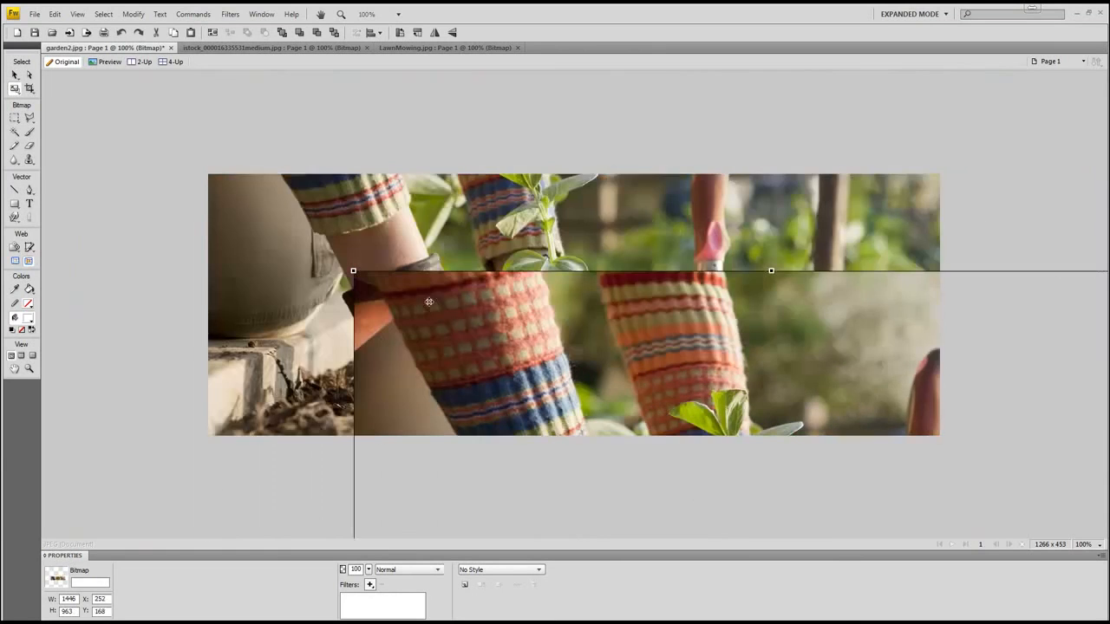
pyautogui.moveTo(303, 187); pyautogui.dragTo(284, 178)
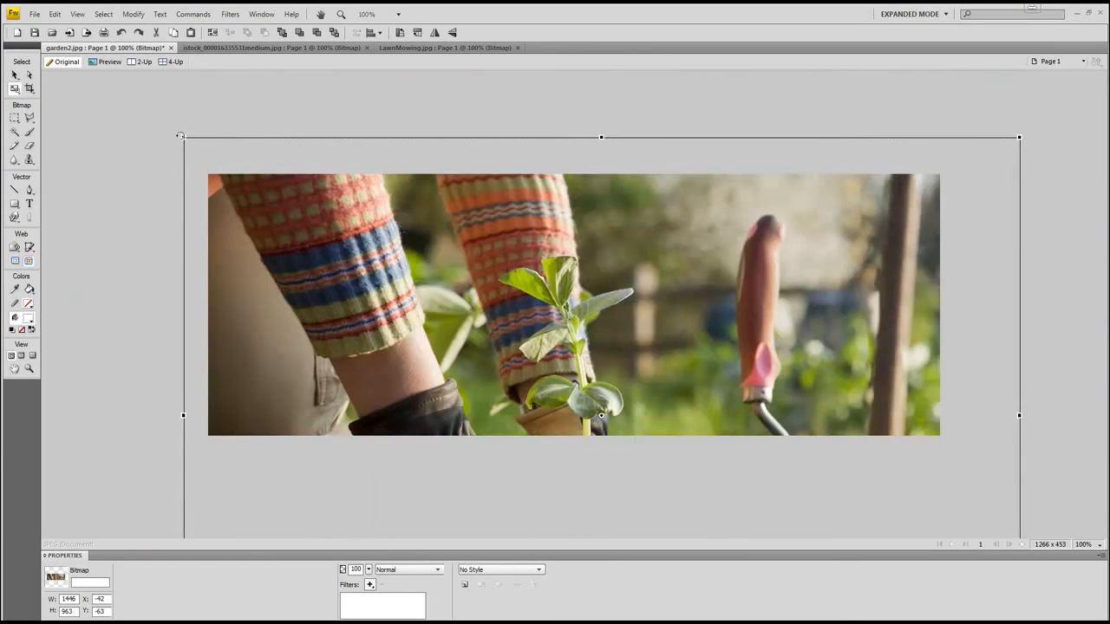
pyautogui.moveTo(184, 137); pyautogui.dragTo(251, 188)
pyautogui.moveTo(385, 270); pyautogui.dragTo(311, 217)
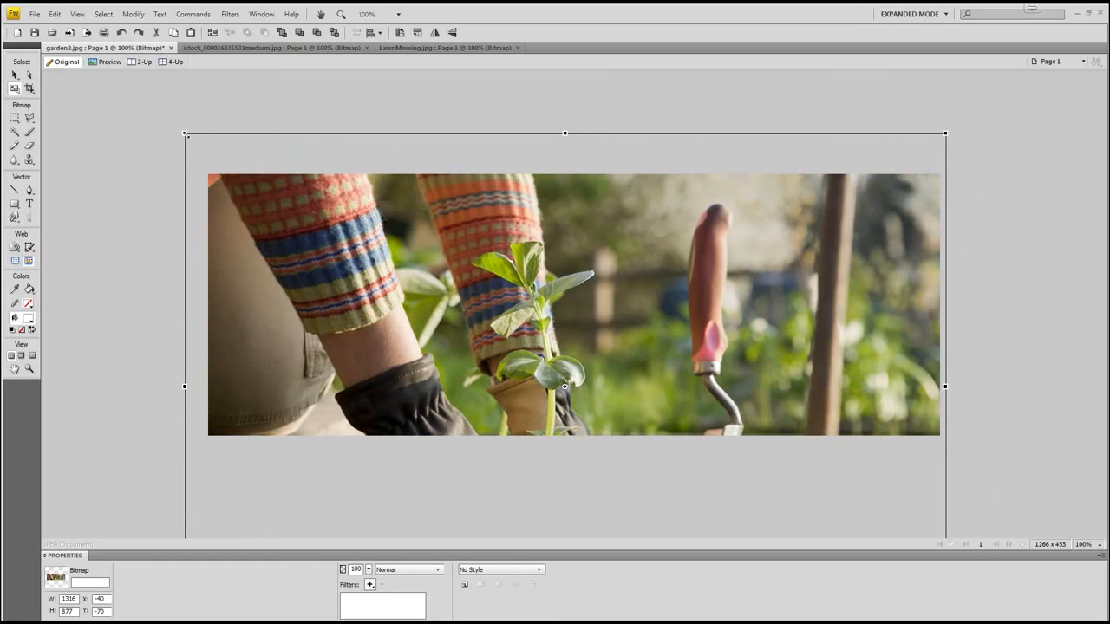
pyautogui.moveTo(184, 133); pyautogui.dragTo(204, 146)
pyautogui.moveTo(508, 266); pyautogui.dragTo(485, 96)
pyautogui.moveTo(535, 324); pyautogui.dragTo(550, 346)
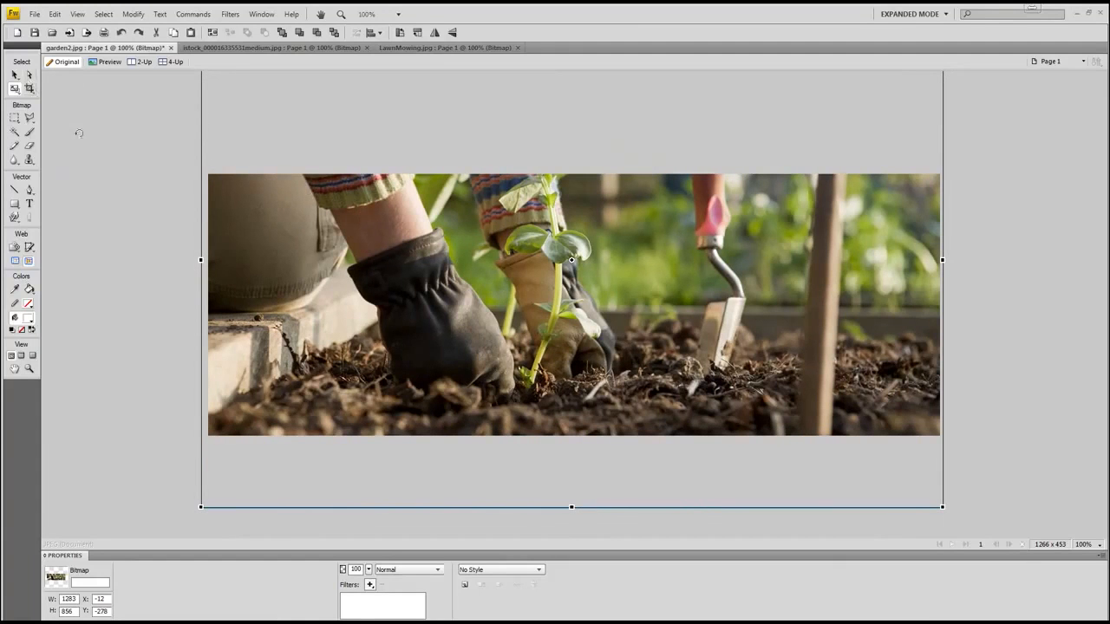
pyautogui.click(15, 75)
pyautogui.click(107, 174)
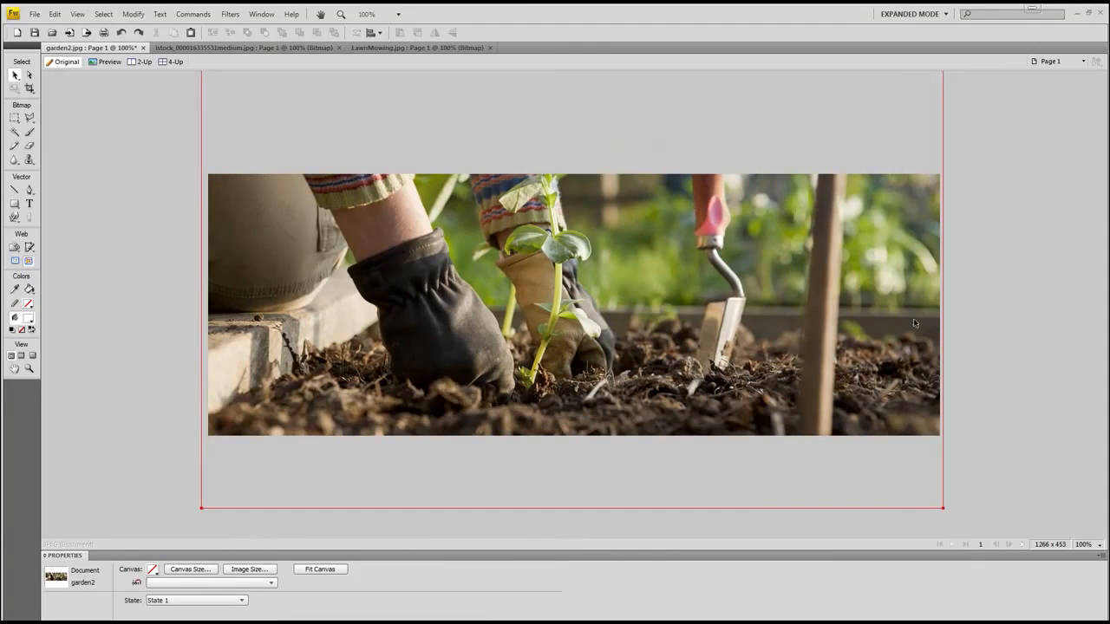
# Step: Check the Modify > Canvas > Canvas Size settings and cancel without changes
pyautogui.click(132, 13)
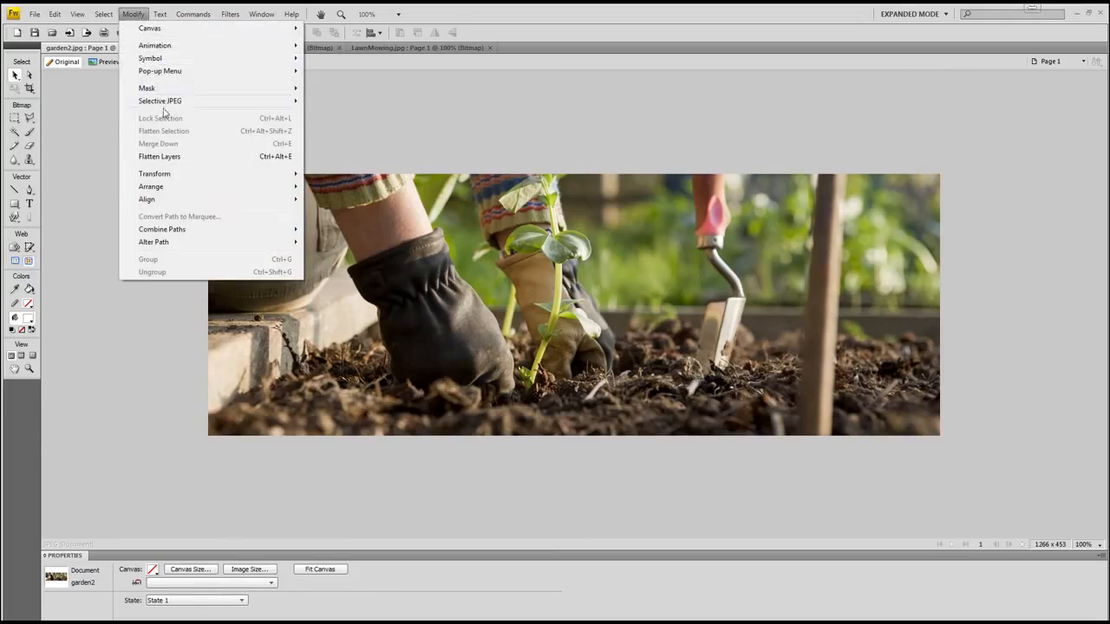
pyautogui.moveTo(158, 30)
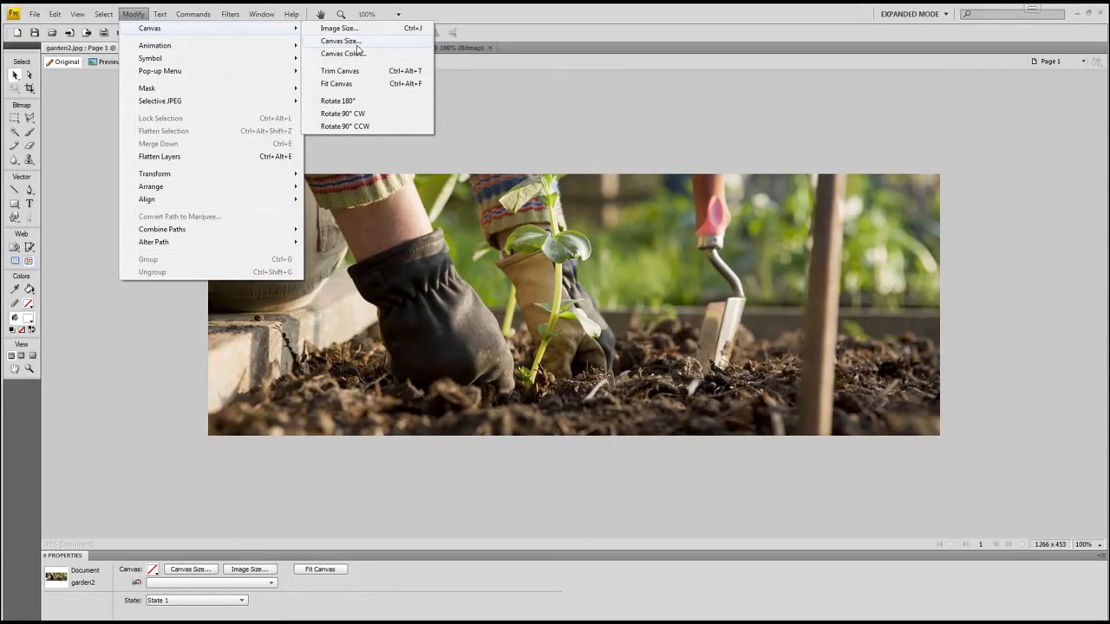
pyautogui.click(352, 43)
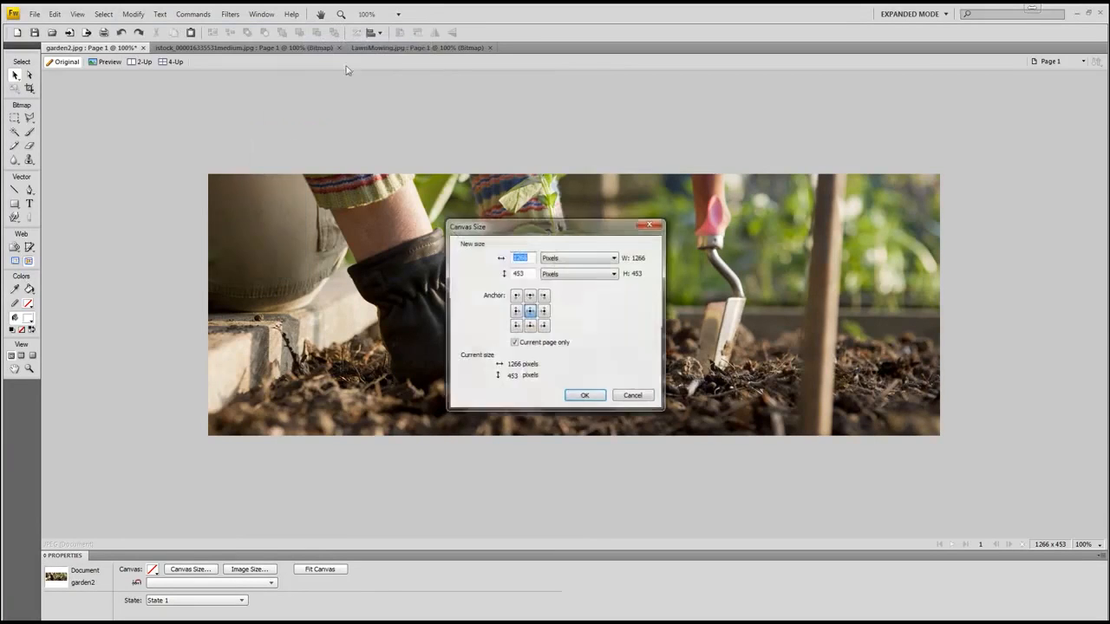
pyautogui.moveTo(483, 208); pyautogui.dragTo(163, 80)
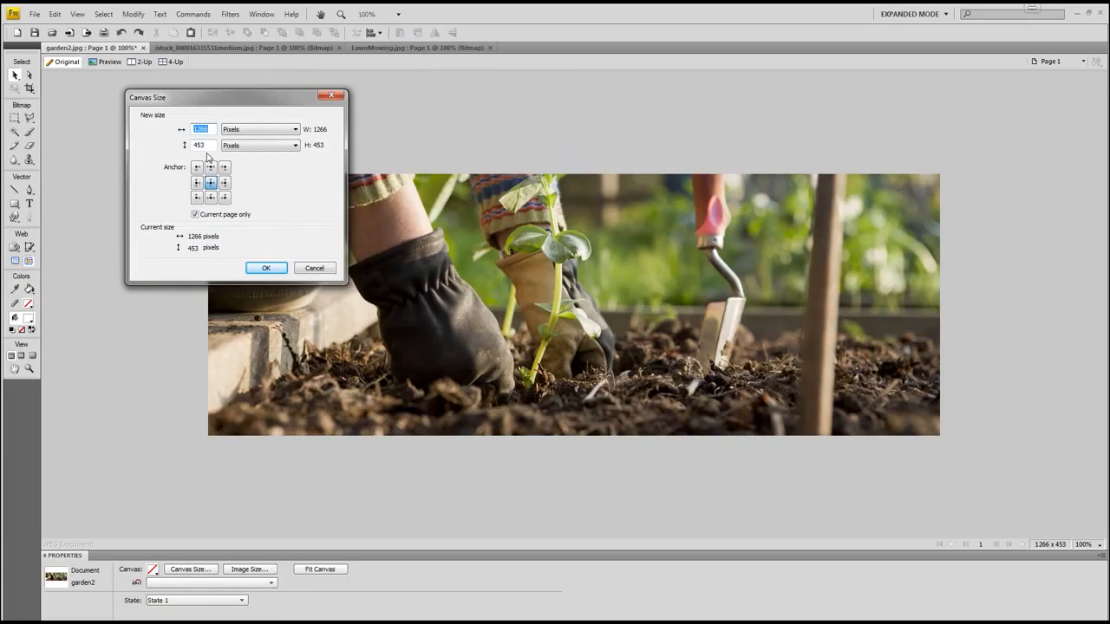
pyautogui.click(319, 268)
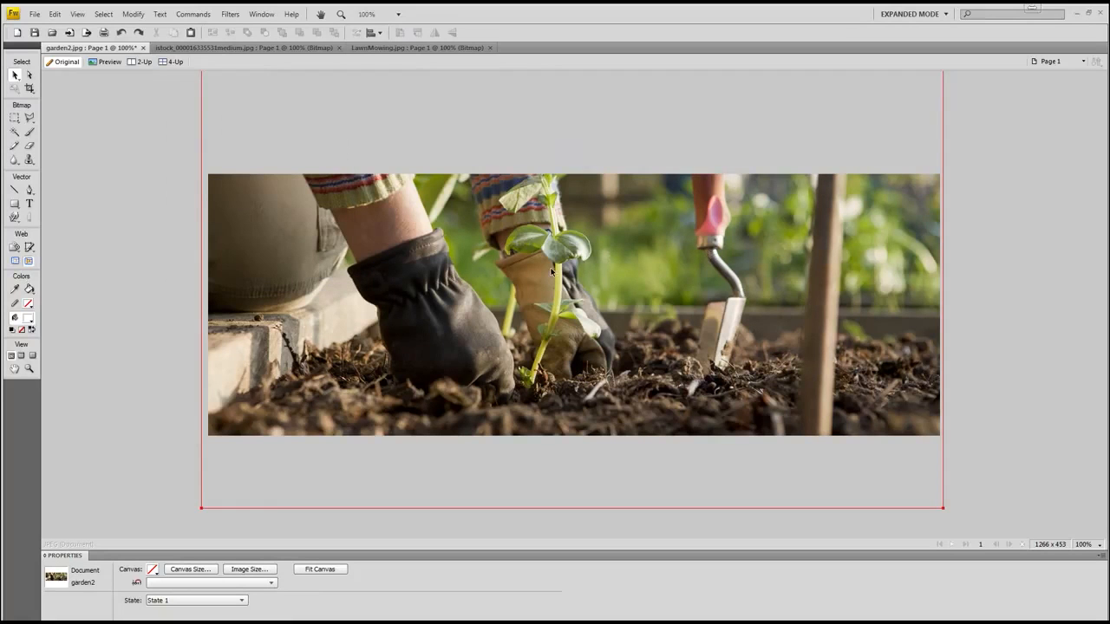
# Step: Export the banner through Image Preview as garden2.jpg, then return to Chrome
pyautogui.click(36, 17)
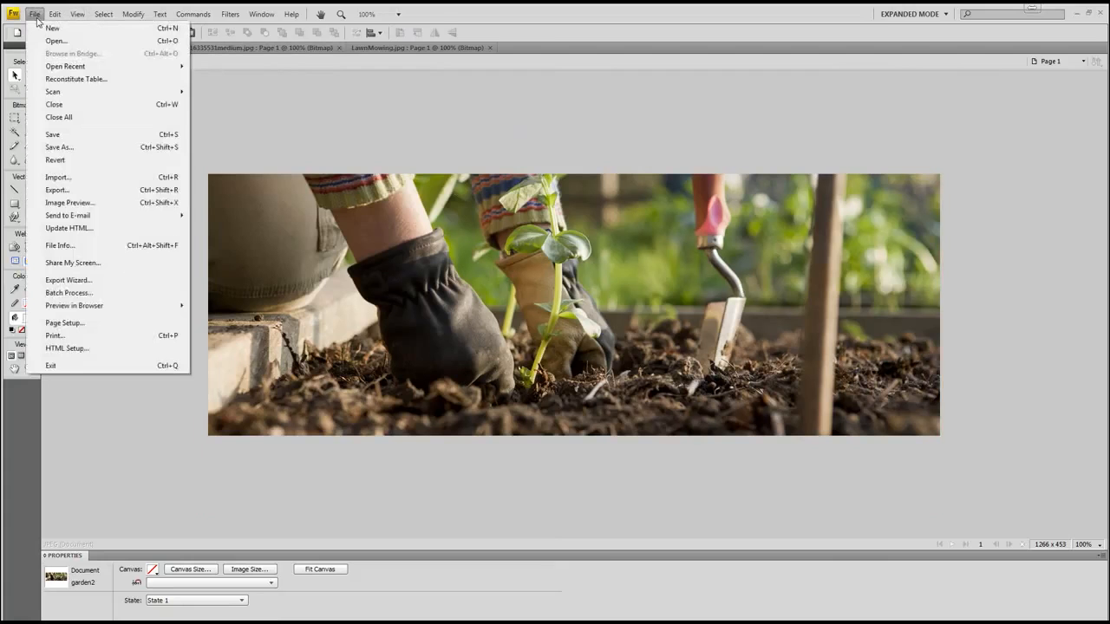
pyautogui.click(69, 202)
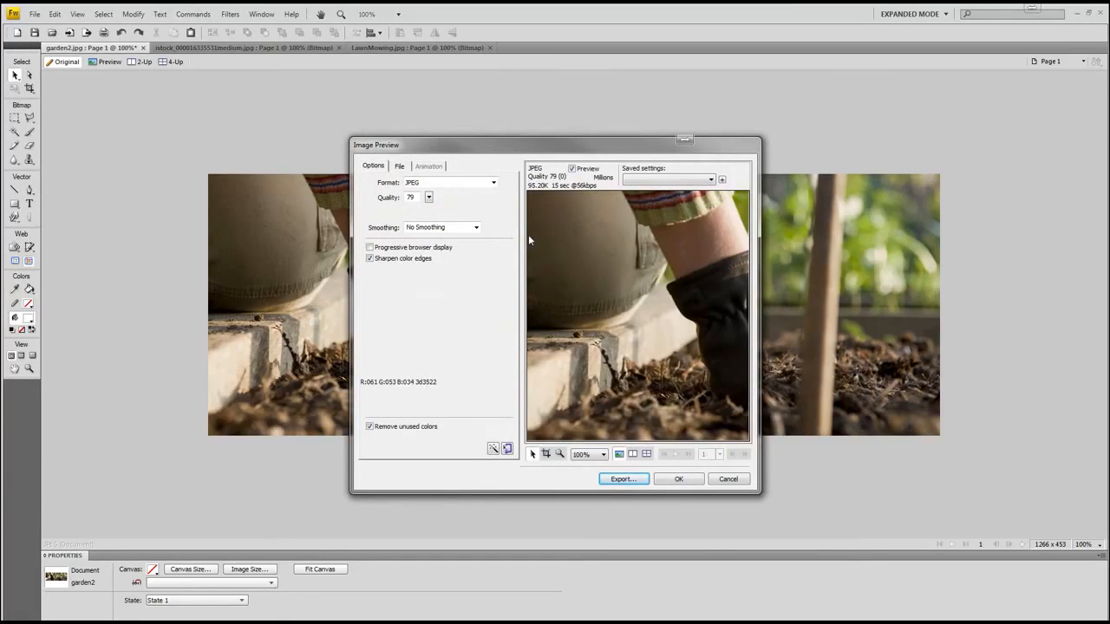
pyautogui.click(623, 479)
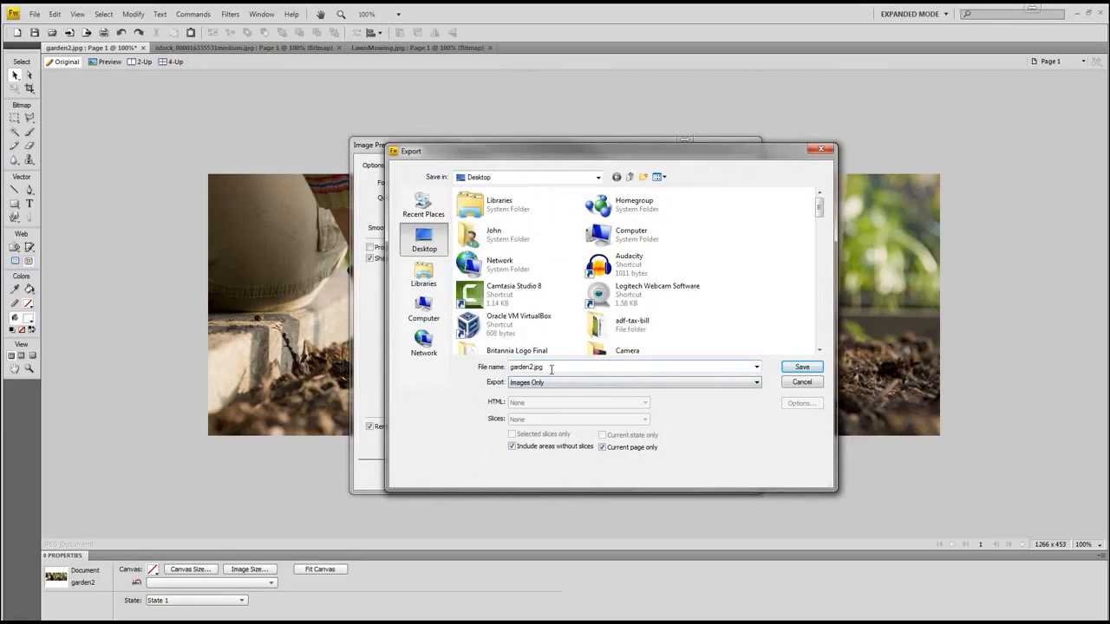
pyautogui.click(802, 368)
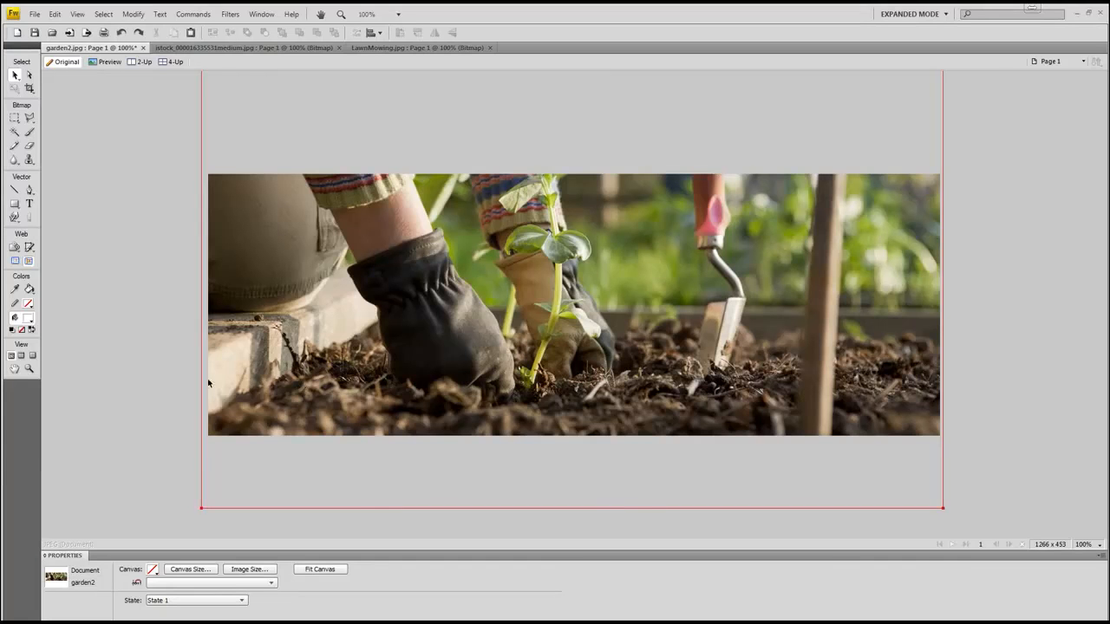
pyautogui.hotkey('alt', 'Tab')
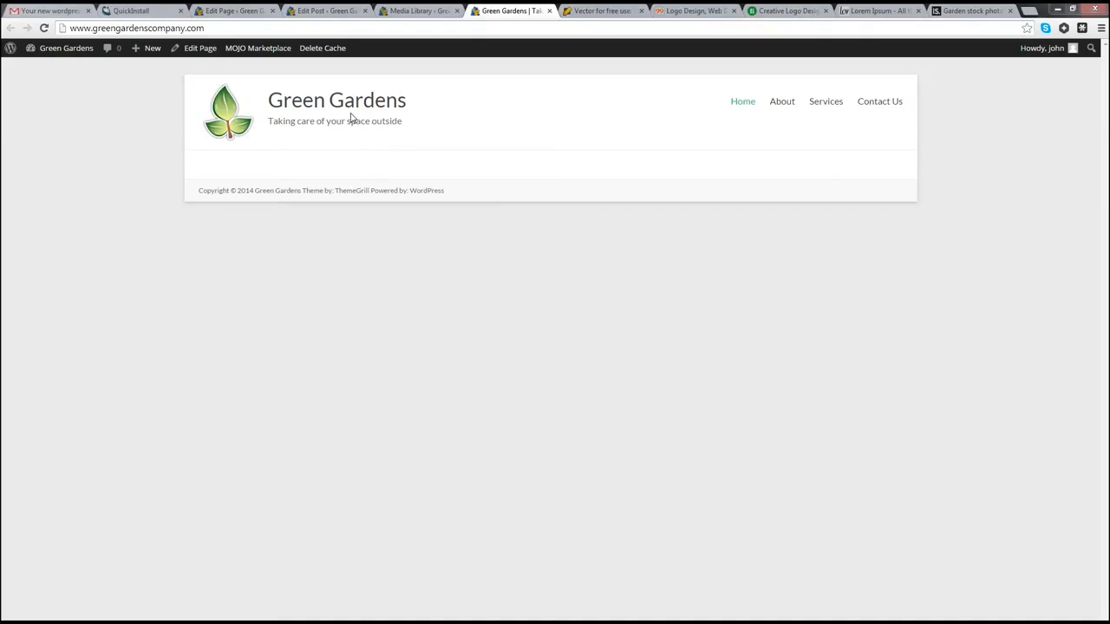
pyautogui.moveTo(63, 48)
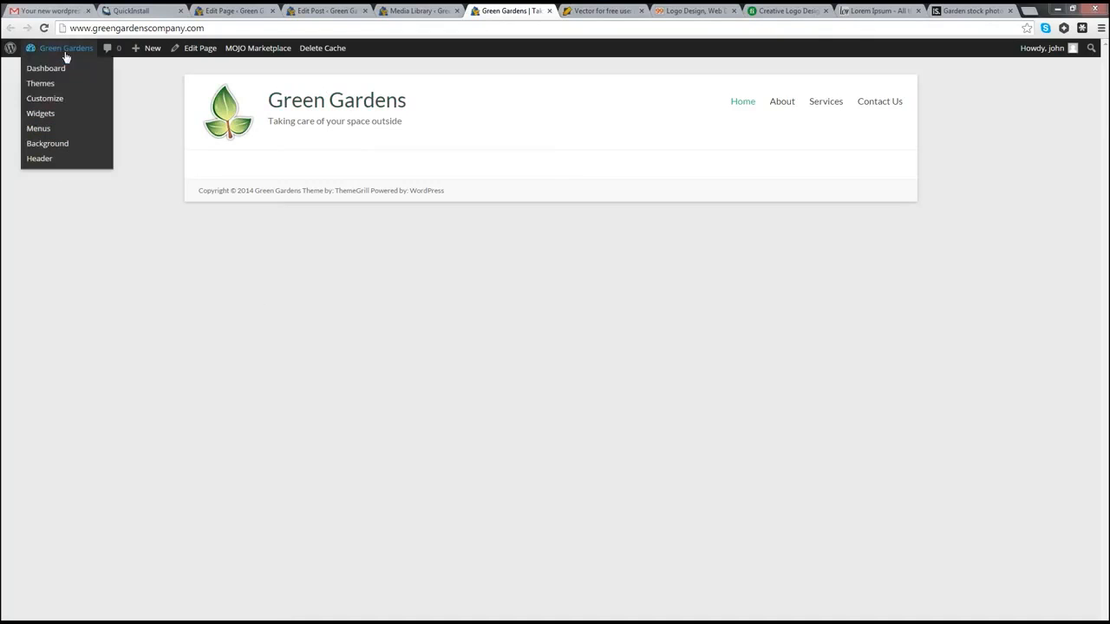
# Step: Open Appearance > Theme Options from the Dashboard and tick 'Check to activate slider'
pyautogui.click(57, 69)
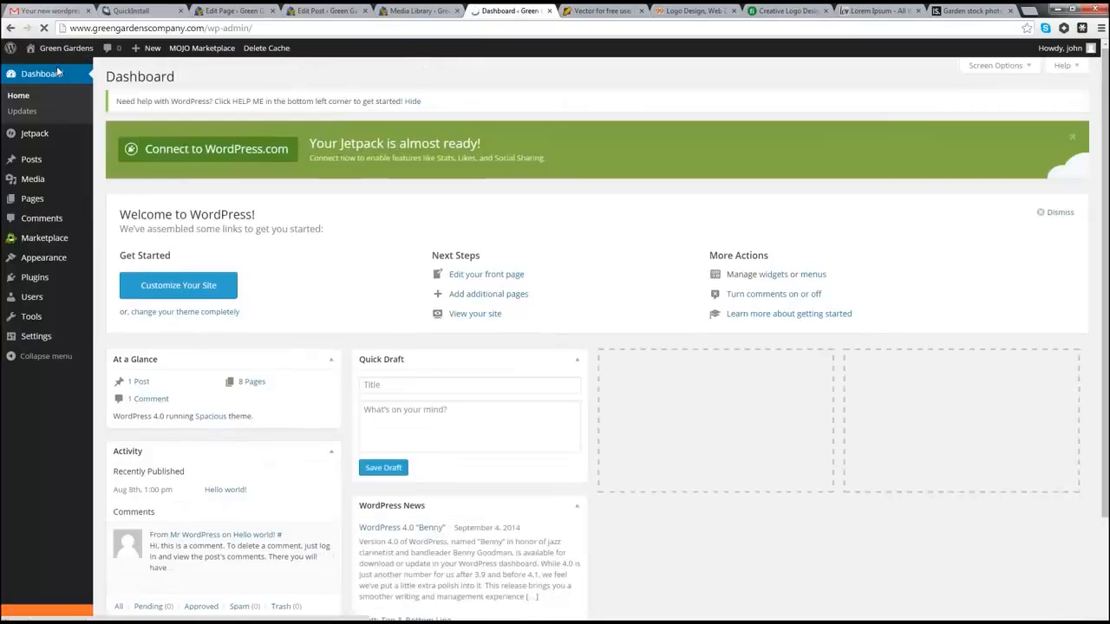
pyautogui.moveTo(45, 262)
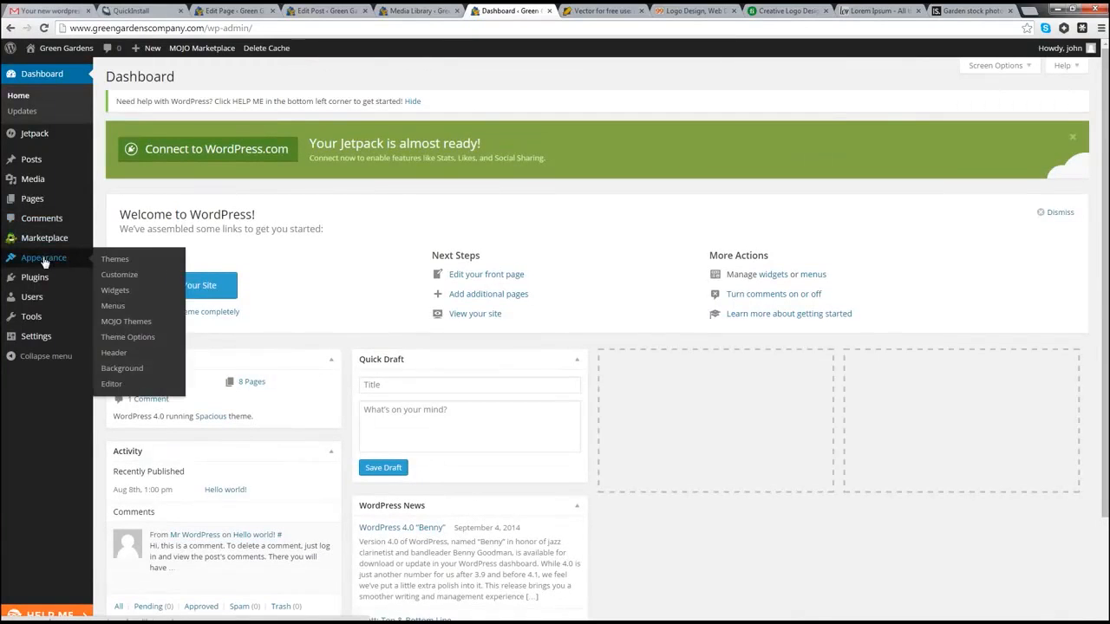
pyautogui.click(122, 344)
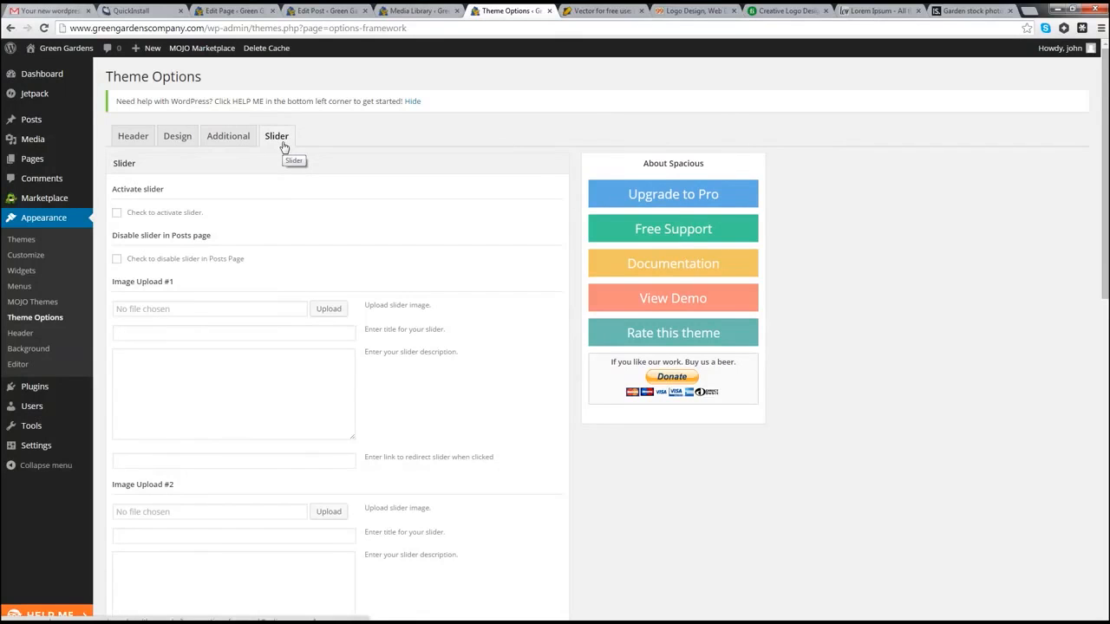
pyautogui.click(117, 214)
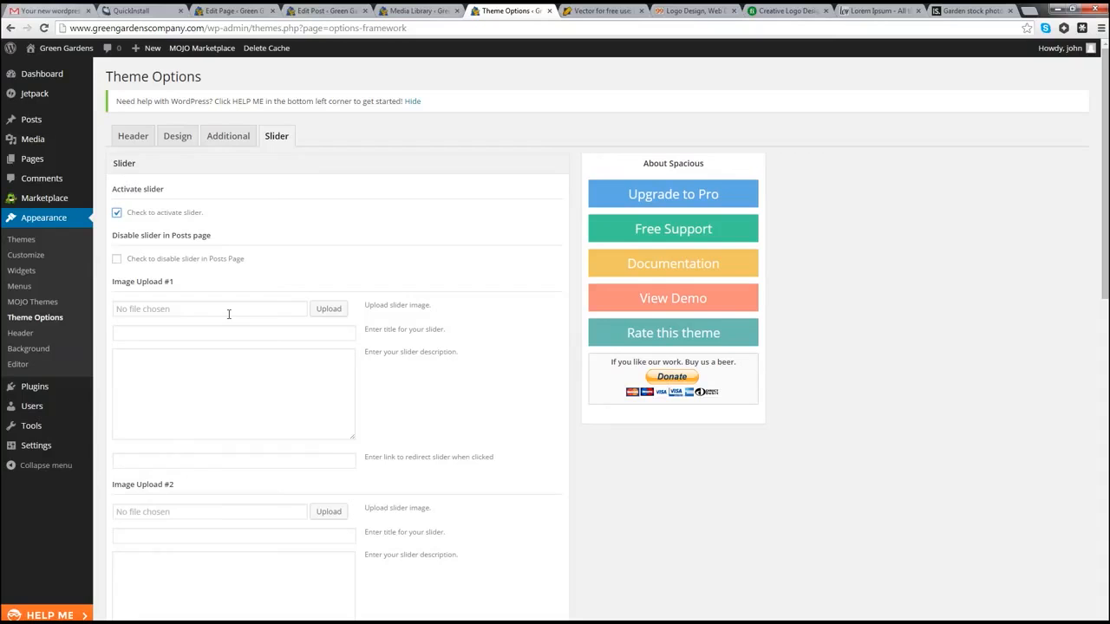
# Step: Upload garden2.jpg as the first slider image and save the slider options
pyautogui.click(329, 309)
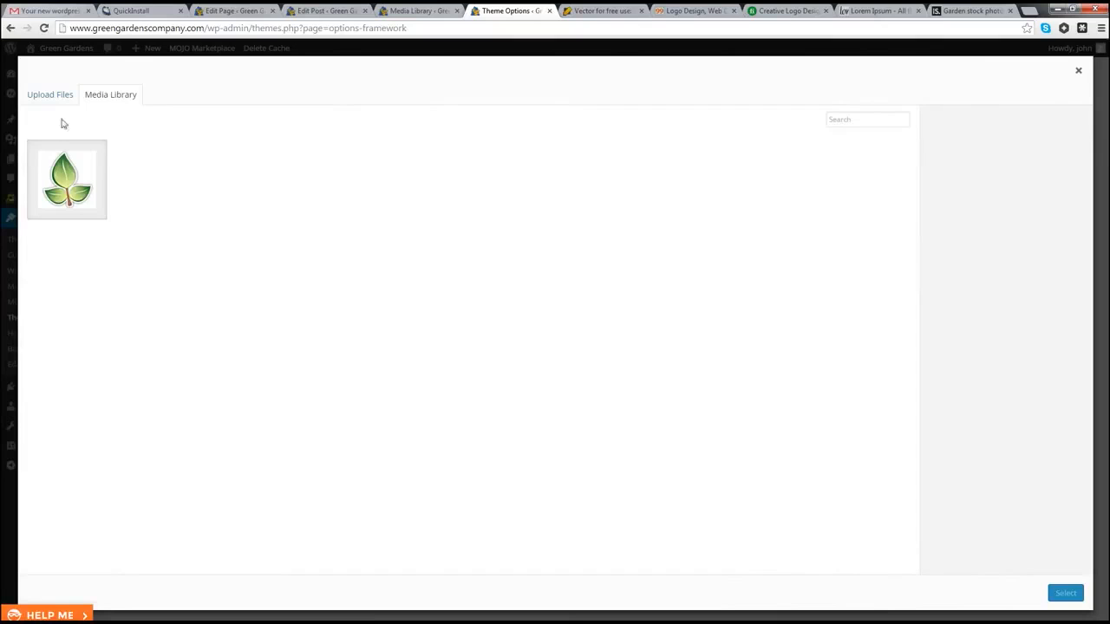
pyautogui.click(49, 96)
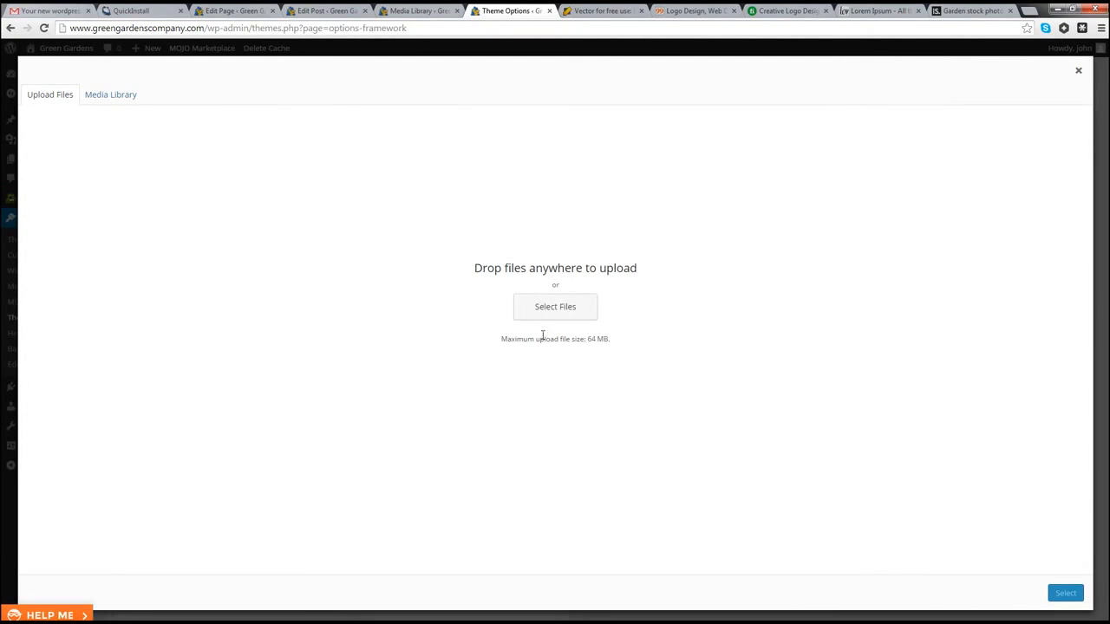
pyautogui.click(567, 314)
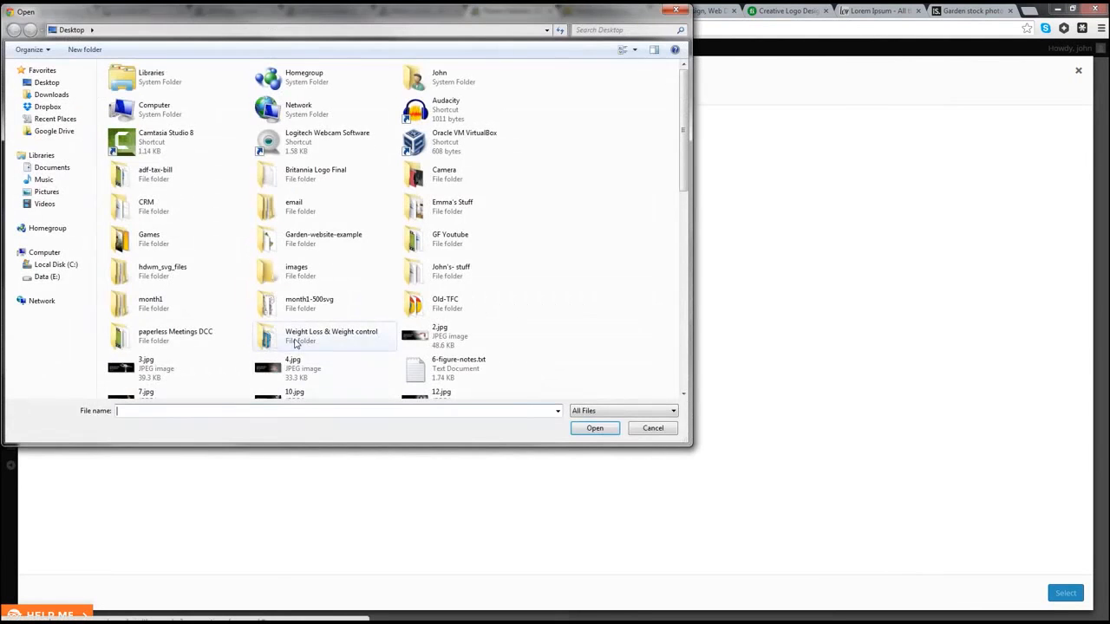
pyautogui.click(299, 339)
pyautogui.scroll(-1, 296, 345)
pyautogui.scroll(-1, 296, 345)
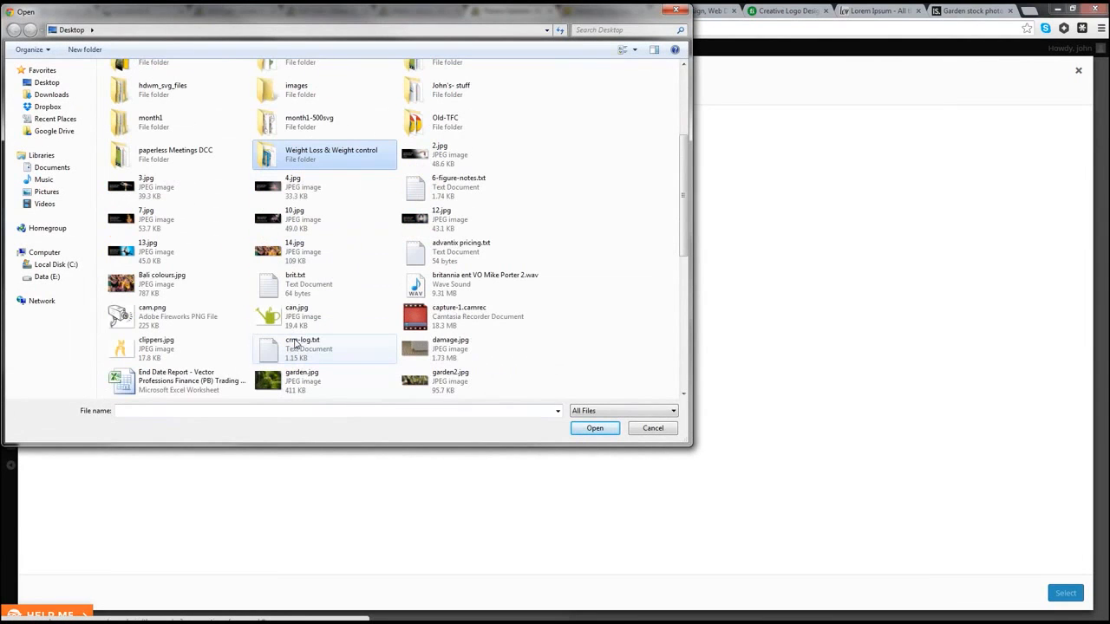
pyautogui.click(446, 390)
pyautogui.click(595, 428)
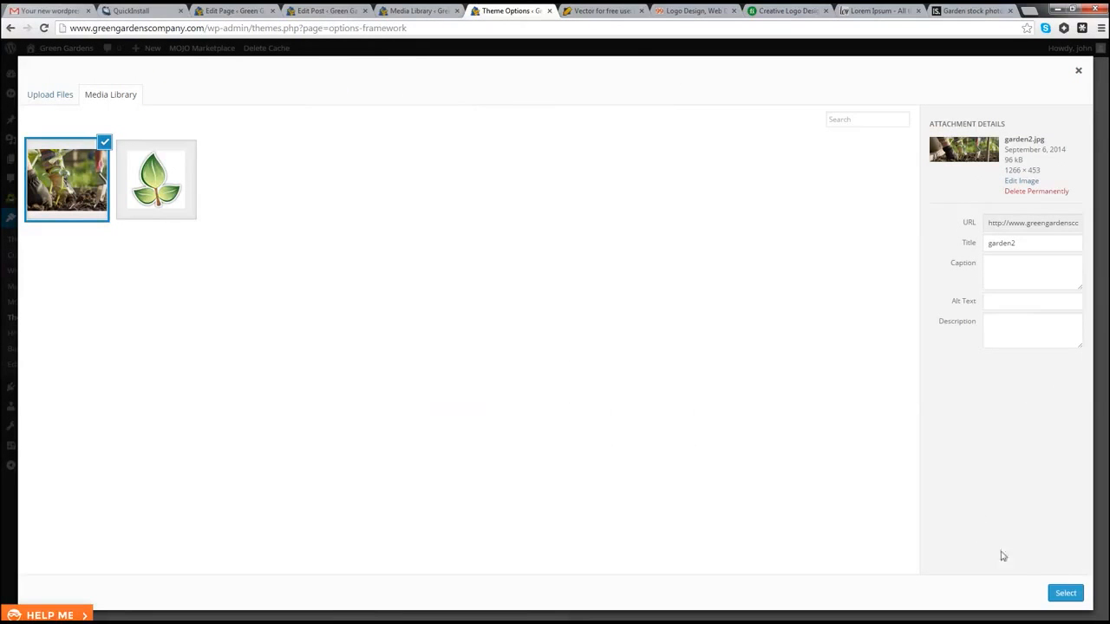
pyautogui.click(1067, 595)
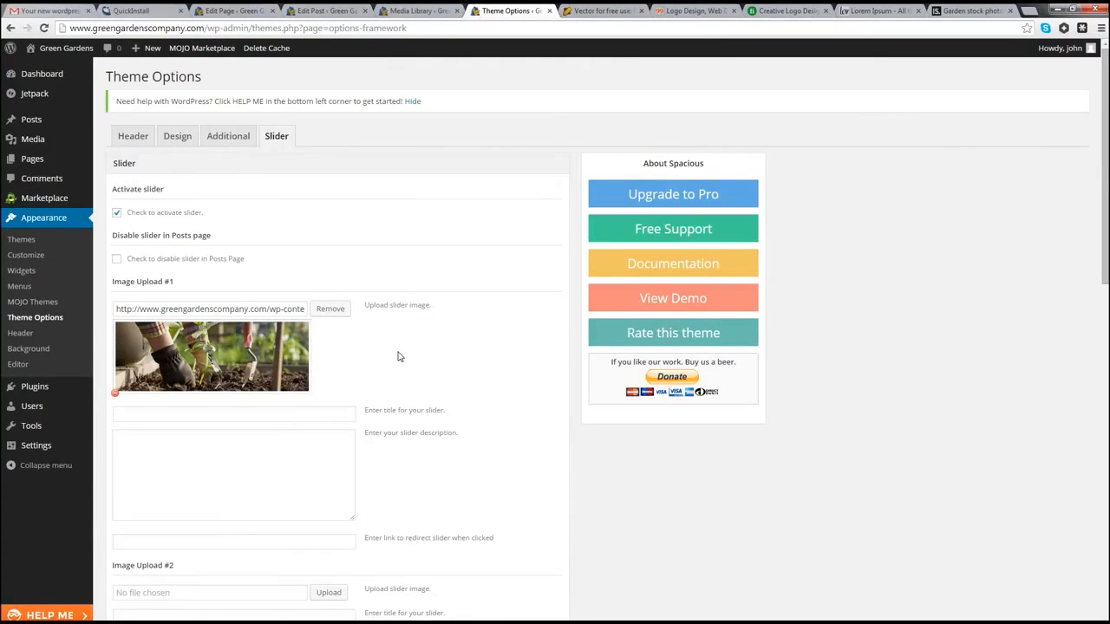
pyautogui.scroll(-10, 399, 357)
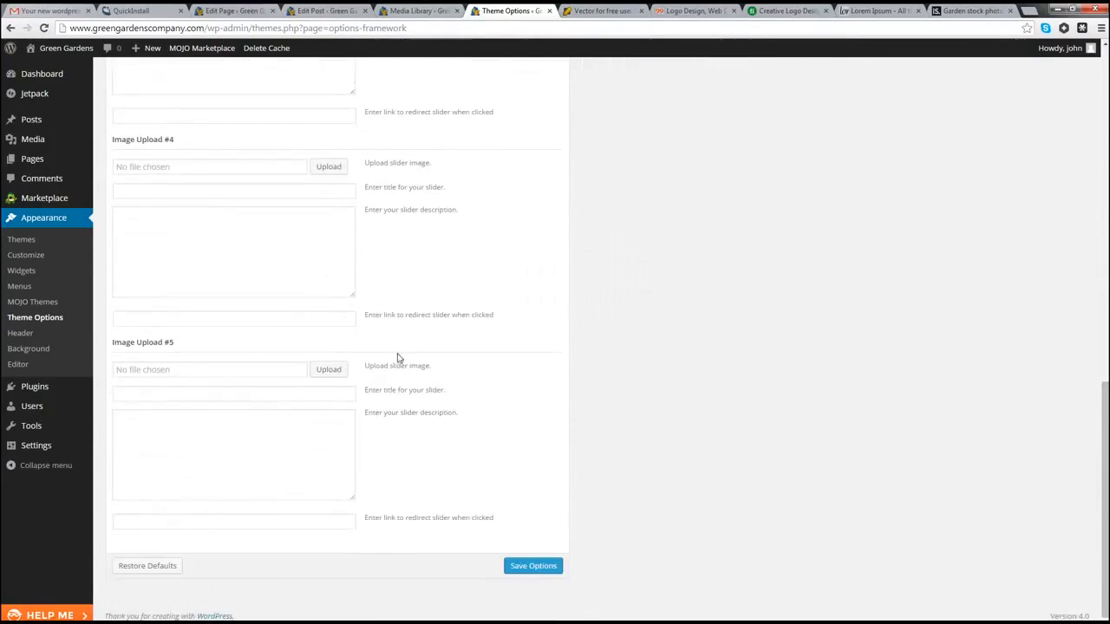
pyautogui.click(524, 568)
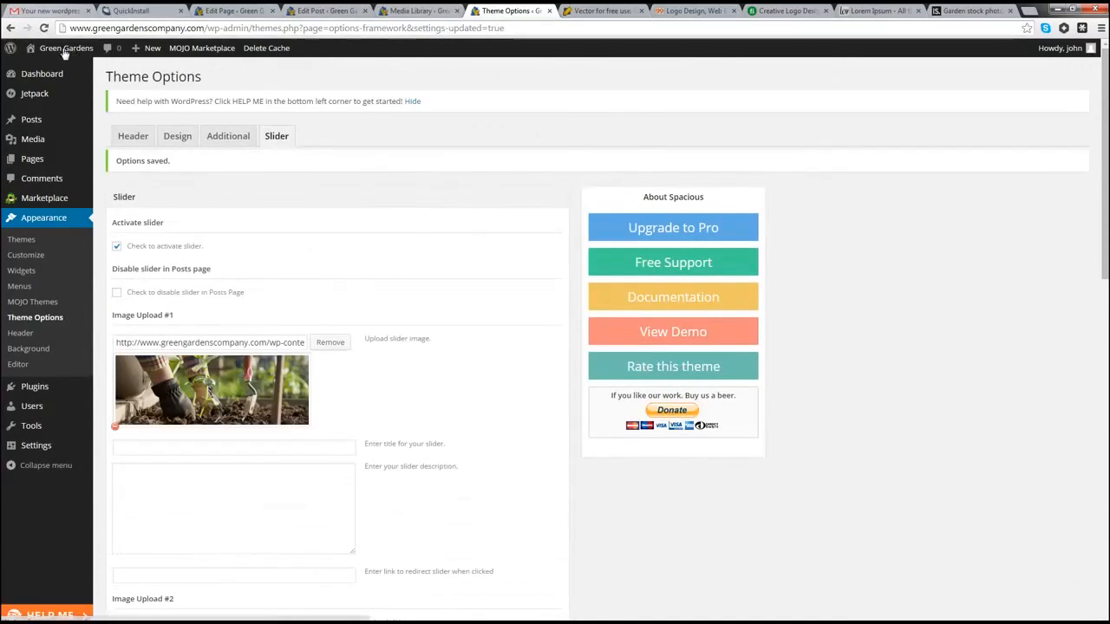
# Step: Open Visit Site in a new tab and switch to the live Green Gardens page
pyautogui.moveTo(64, 54)
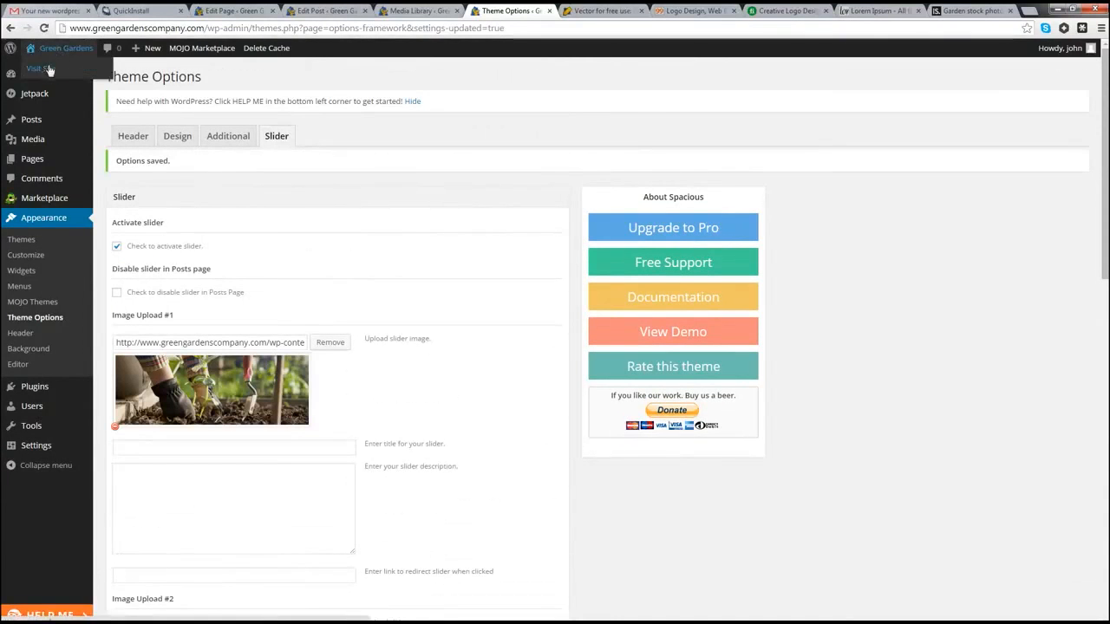
pyautogui.rightClick(45, 69)
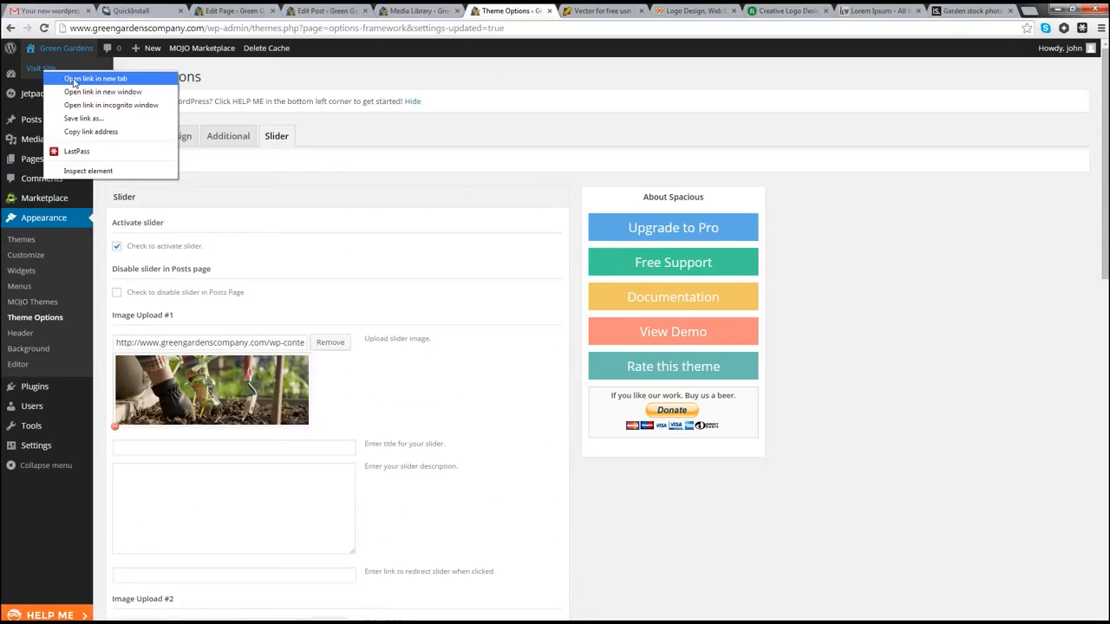
pyautogui.click(74, 79)
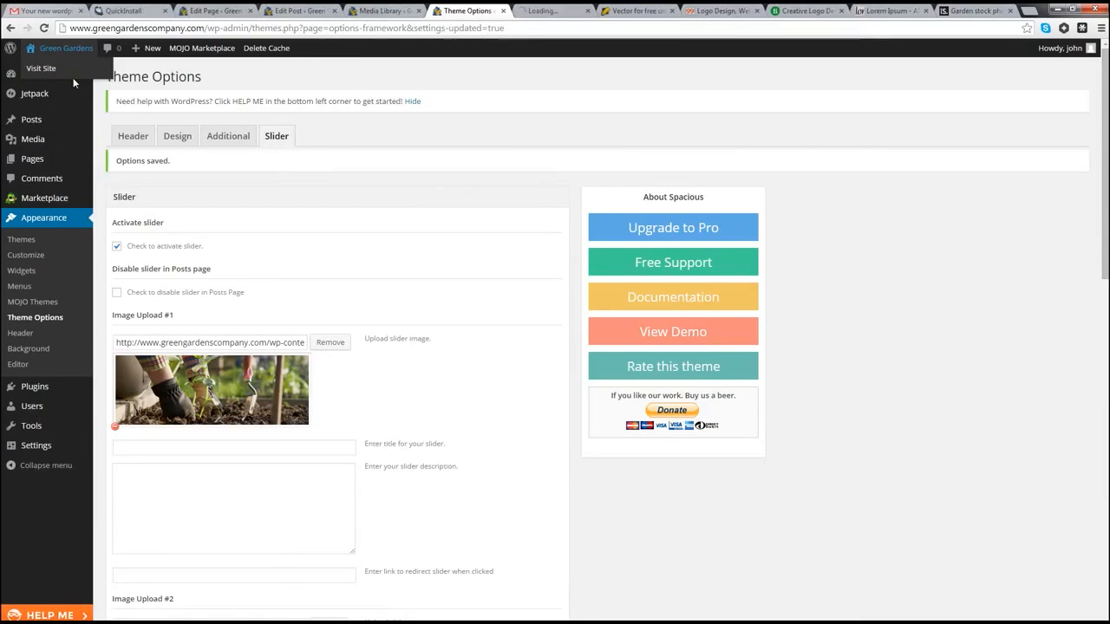
pyautogui.click(521, 11)
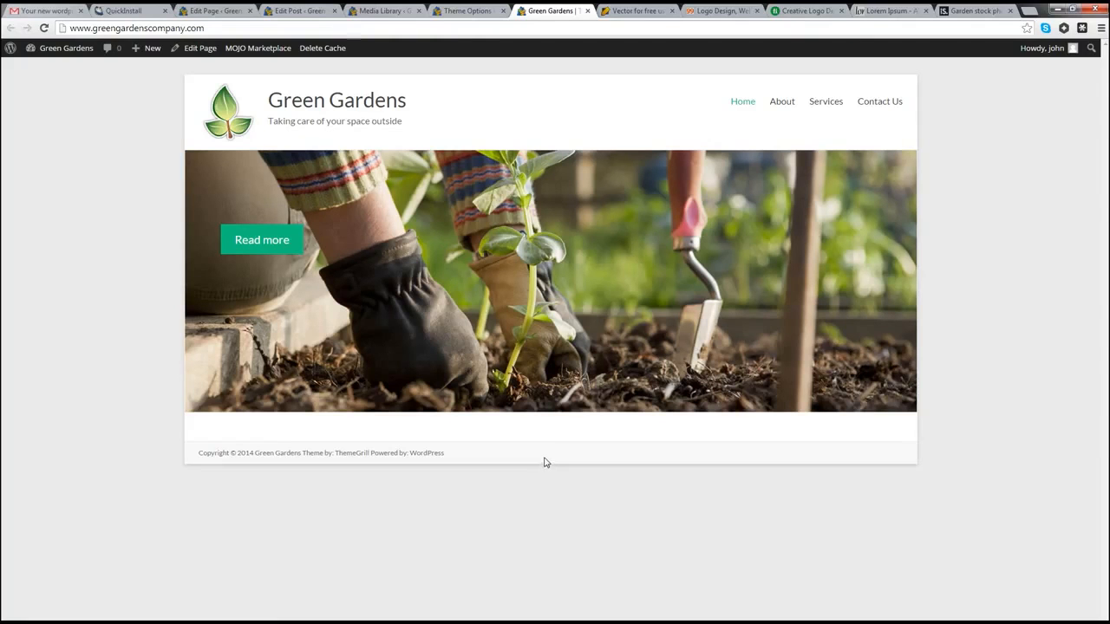
# Step: Leave the live homepage and go to the Dashboard from the Green Gardens admin bar menu
pyautogui.click(266, 242)
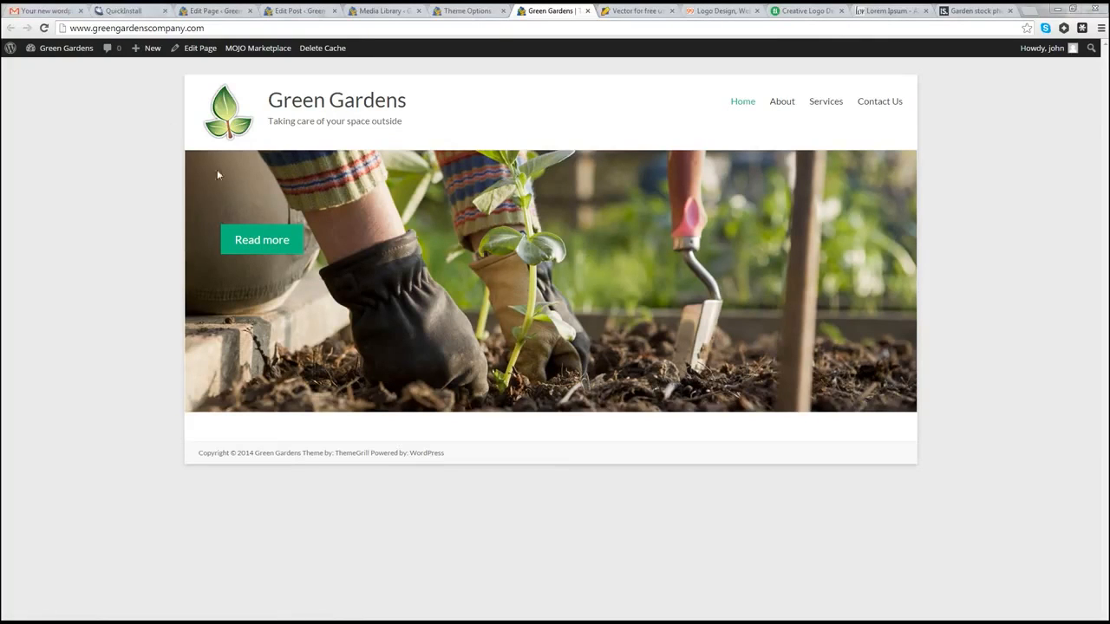
pyautogui.click(45, 69)
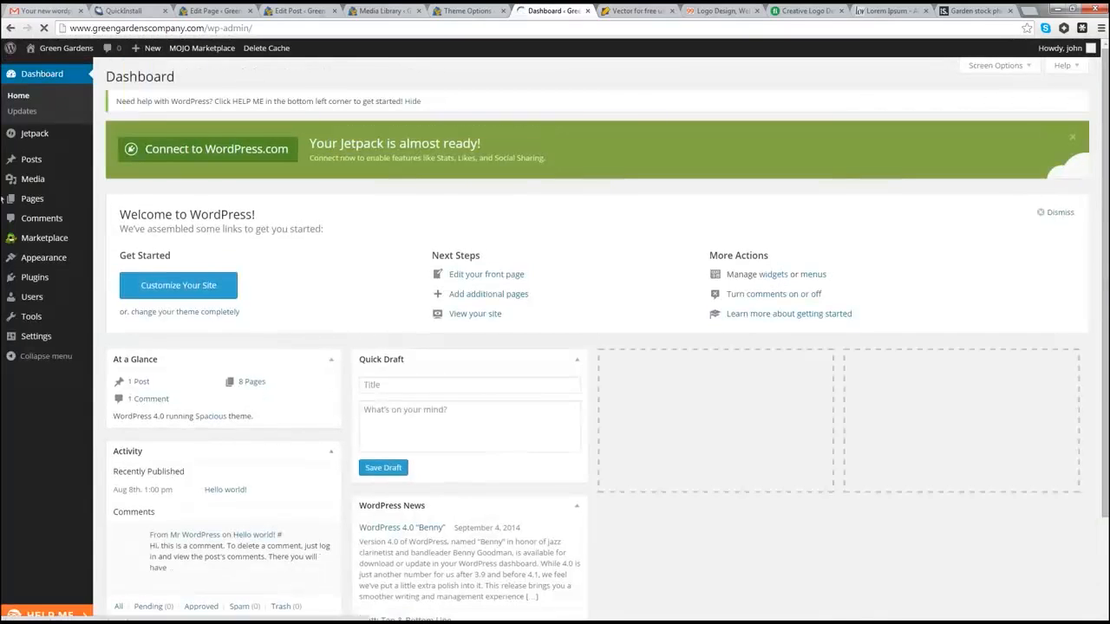
# Step: In Theme Options, upload garden3.jpg from Garden-website-example into Image Upload #2
pyautogui.moveTo(49, 260)
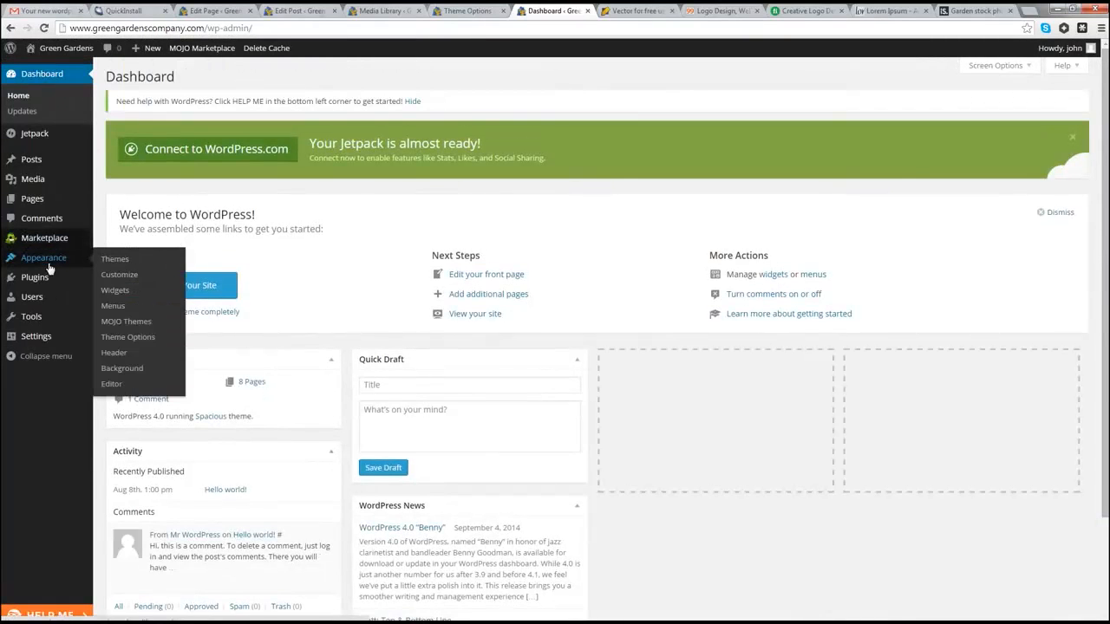
pyautogui.click(142, 341)
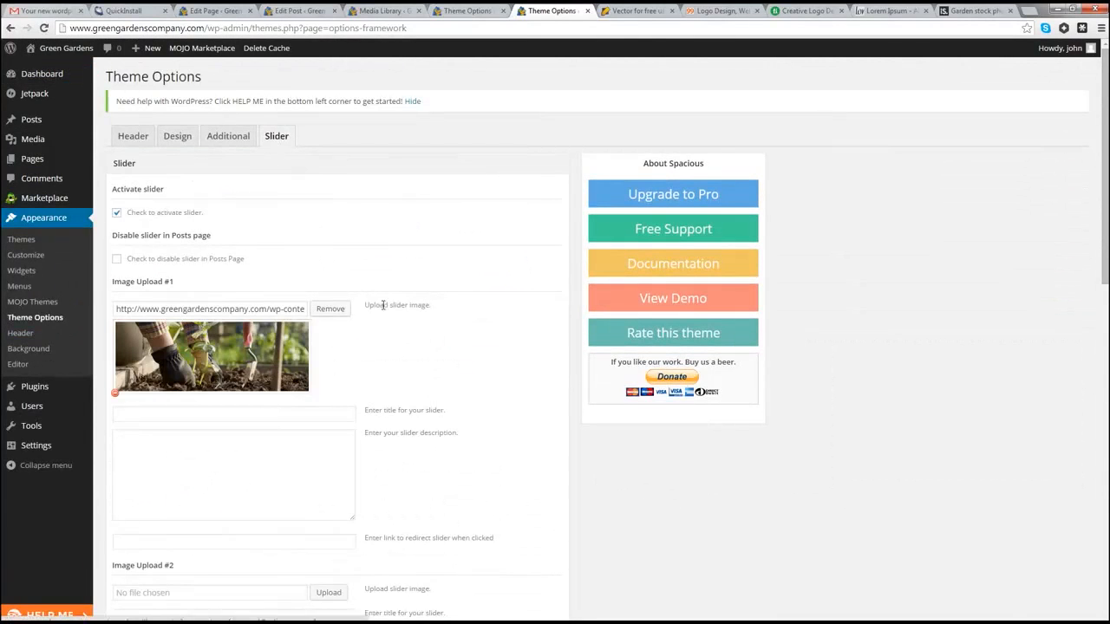
pyautogui.scroll(-1, 390, 313)
pyautogui.scroll(-2, 394, 317)
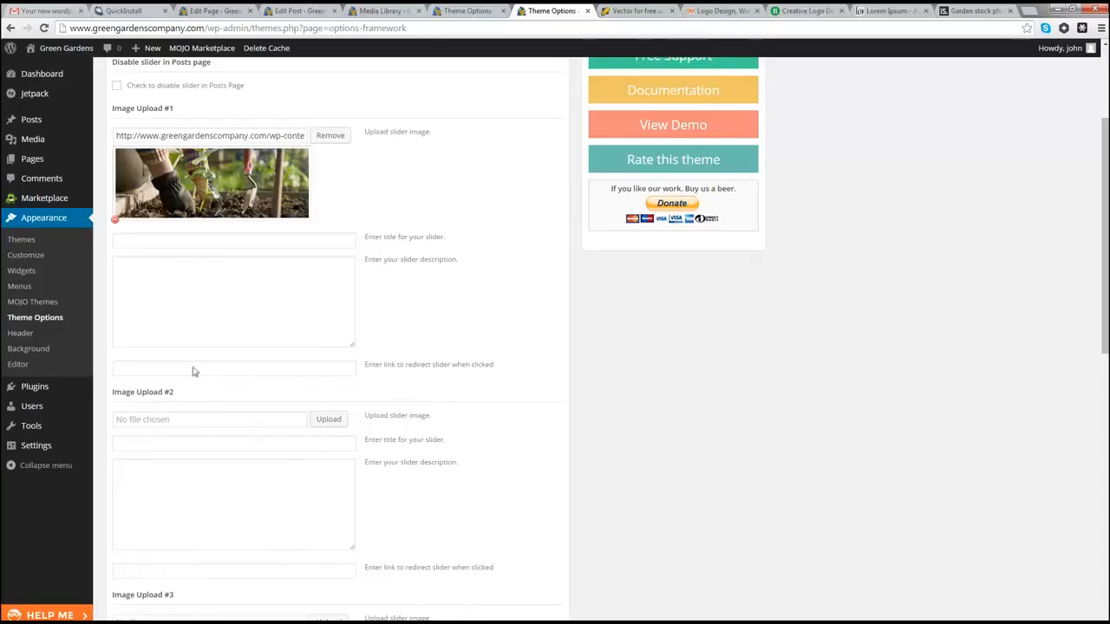
pyautogui.click(335, 422)
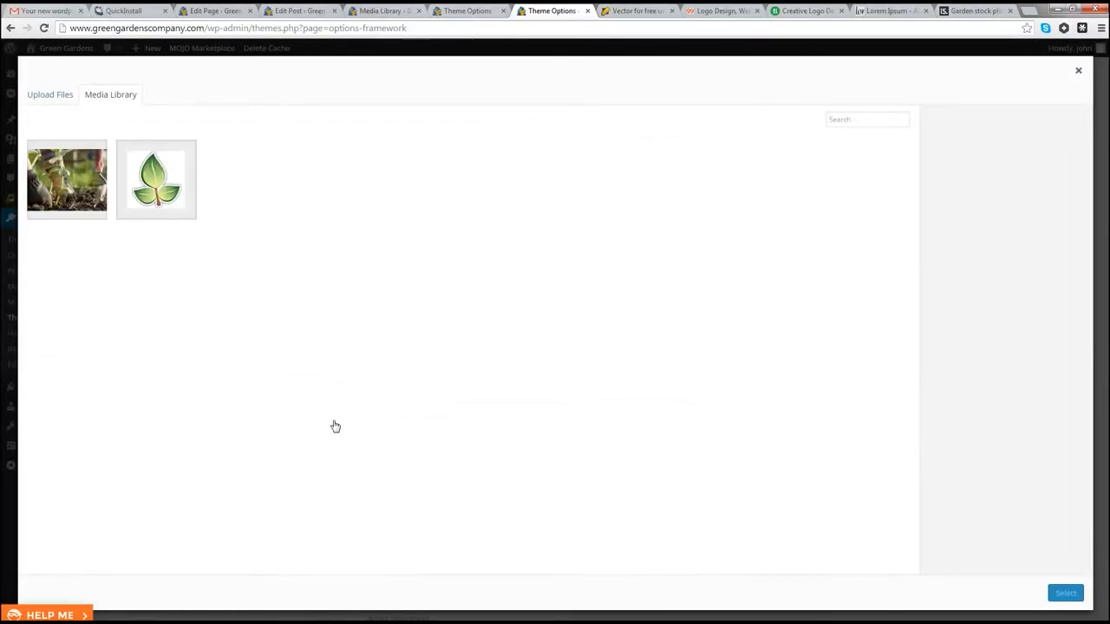
pyautogui.click(52, 96)
pyautogui.click(555, 314)
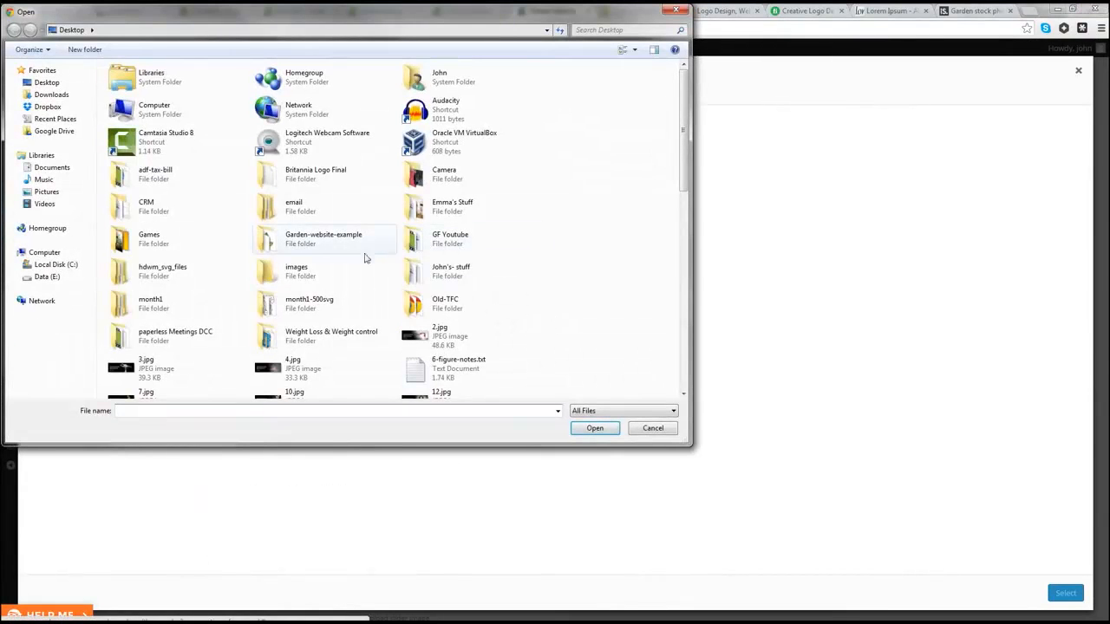
pyautogui.doubleClick(306, 244)
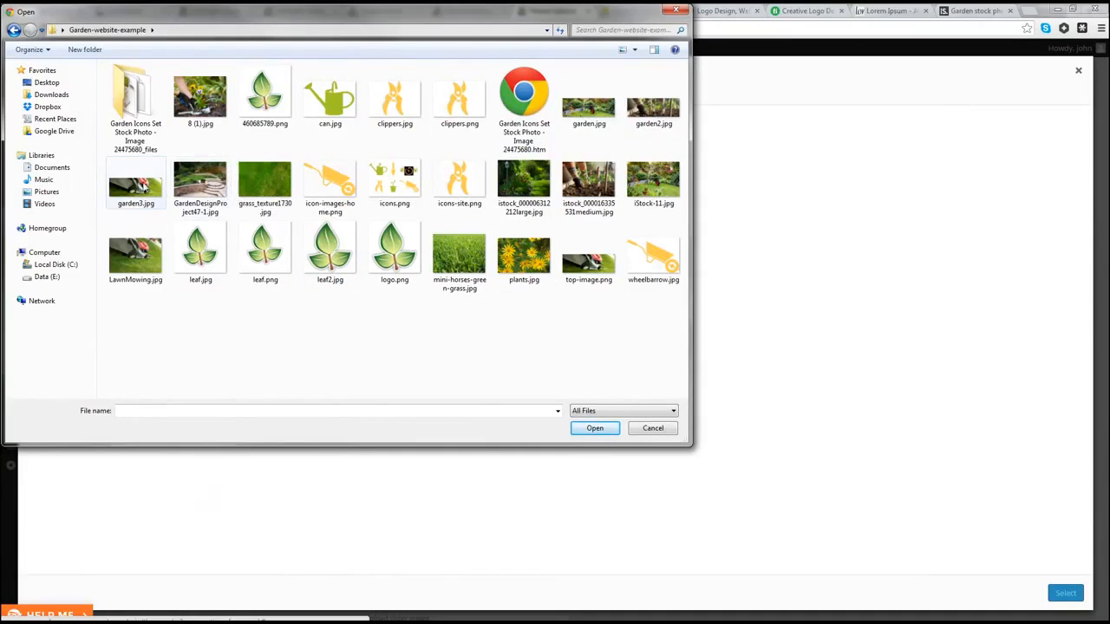
pyautogui.click(129, 200)
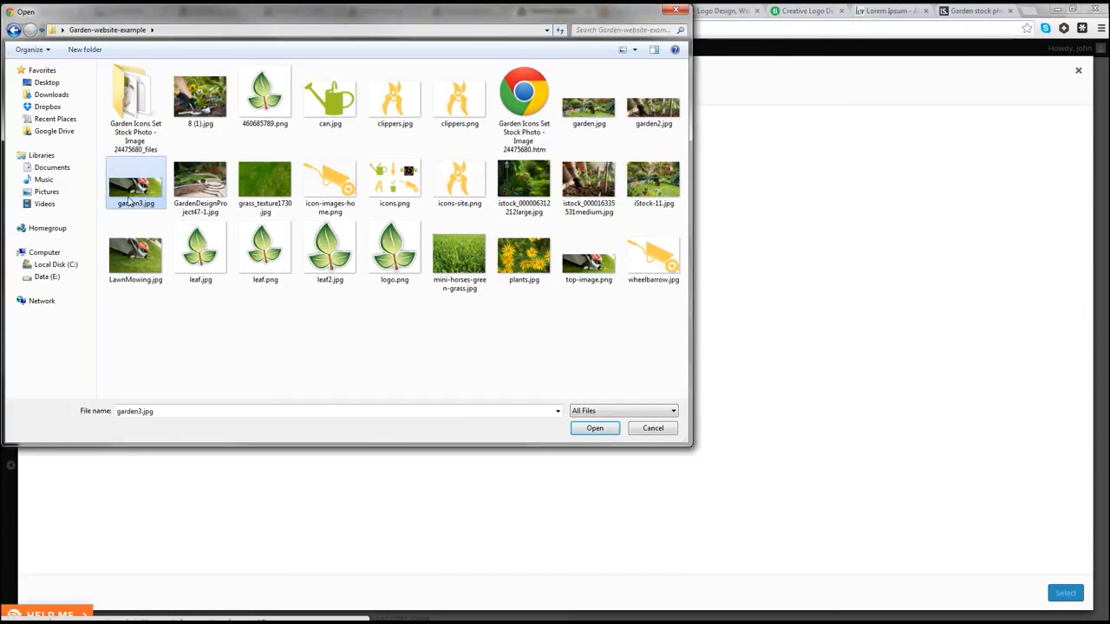
pyautogui.click(594, 430)
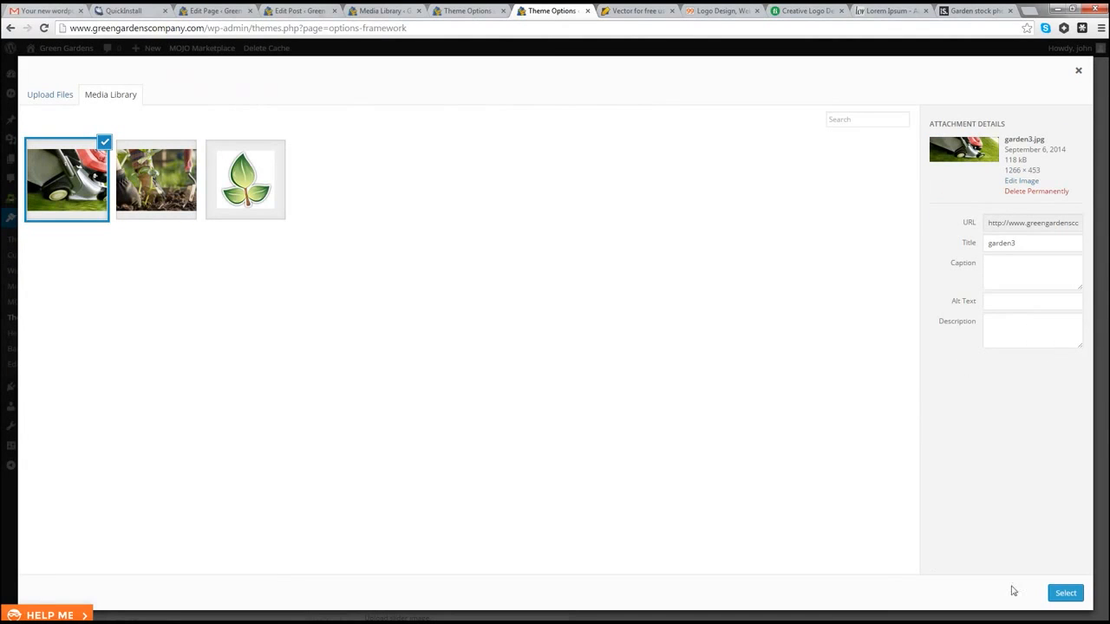
pyautogui.click(1066, 595)
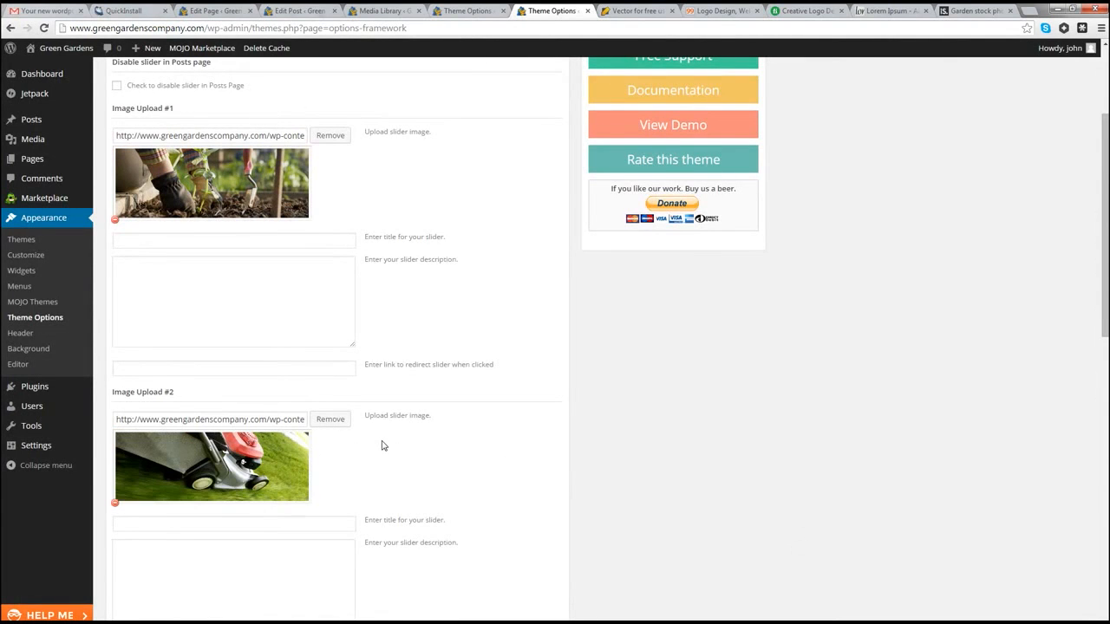
# Step: Save options, upload garden.jpg into Image Upload #3, then save the slider options again
pyautogui.scroll(-9, 382, 445)
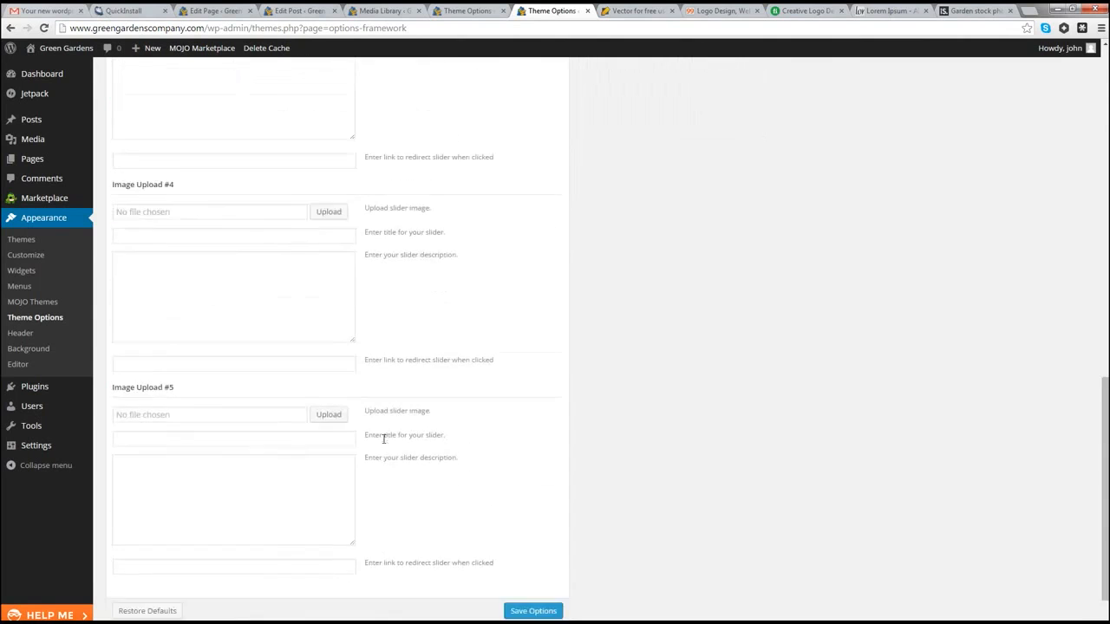
pyautogui.click(547, 565)
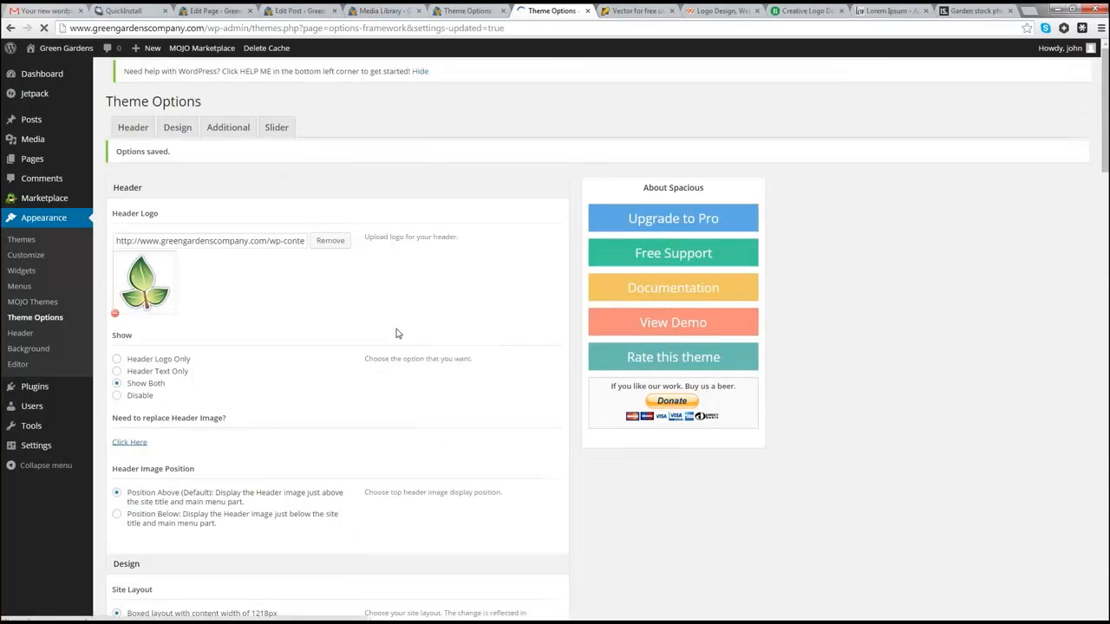
pyautogui.scroll(-6, 376, 385)
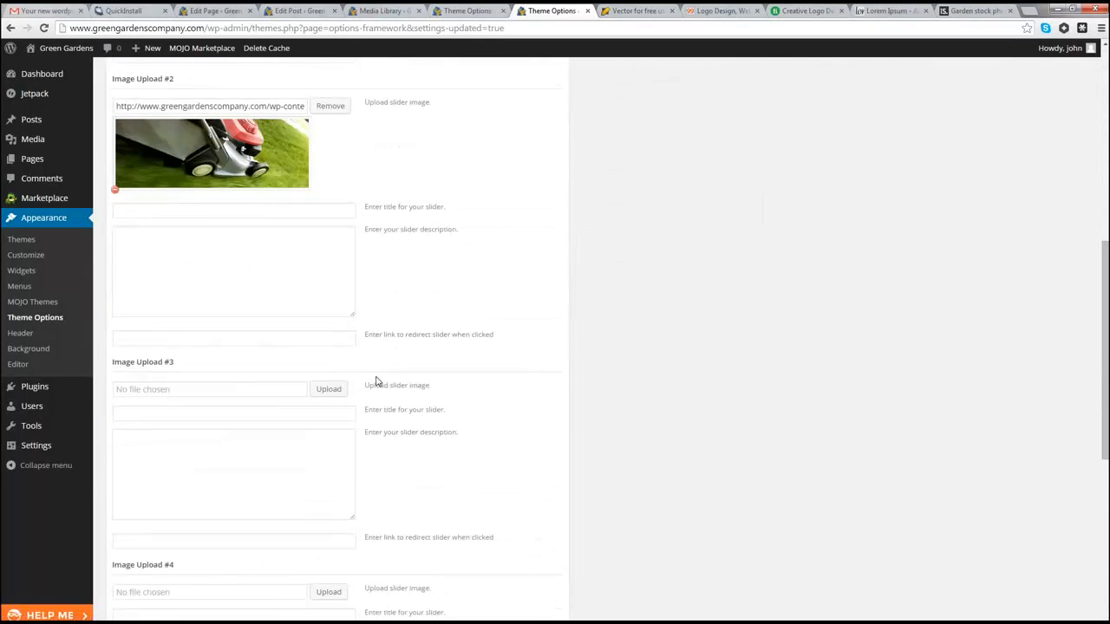
pyautogui.click(330, 390)
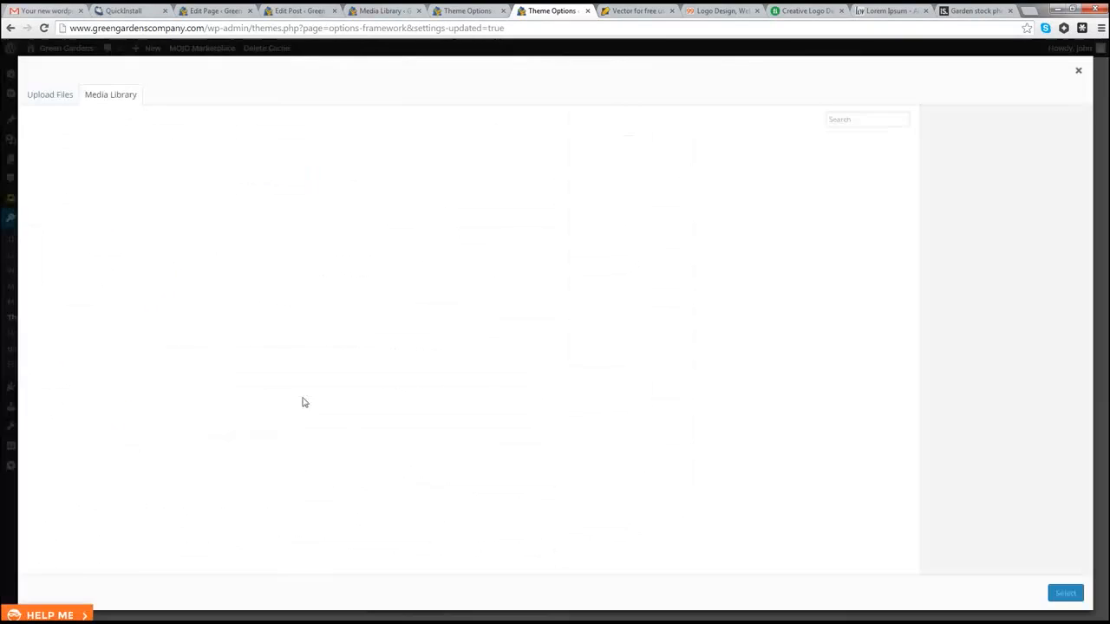
pyautogui.click(50, 99)
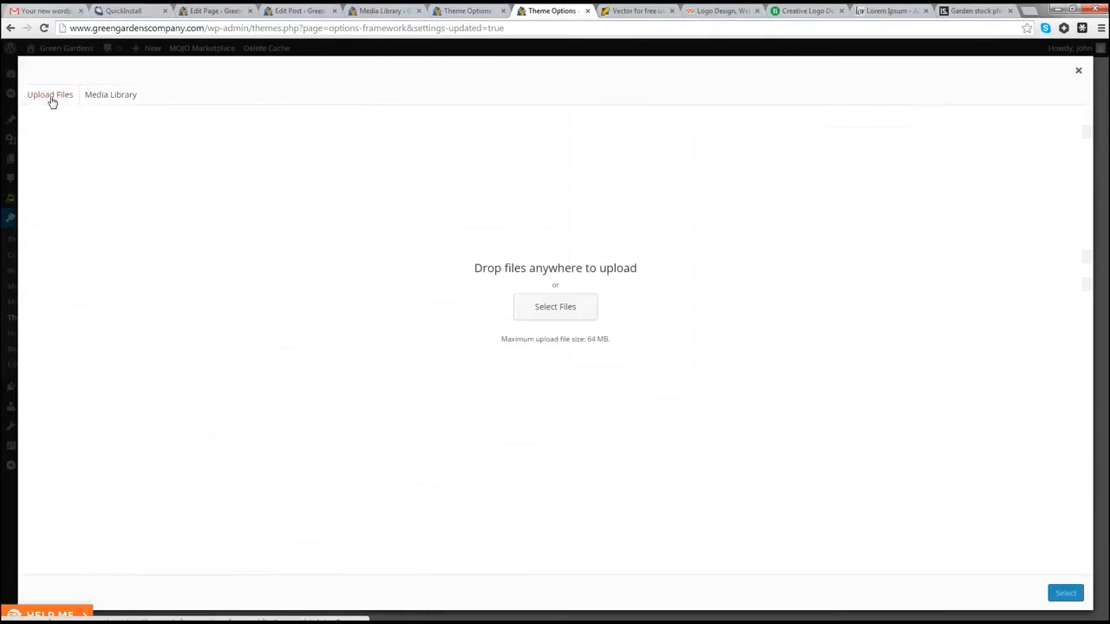
pyautogui.click(566, 303)
pyautogui.click(589, 123)
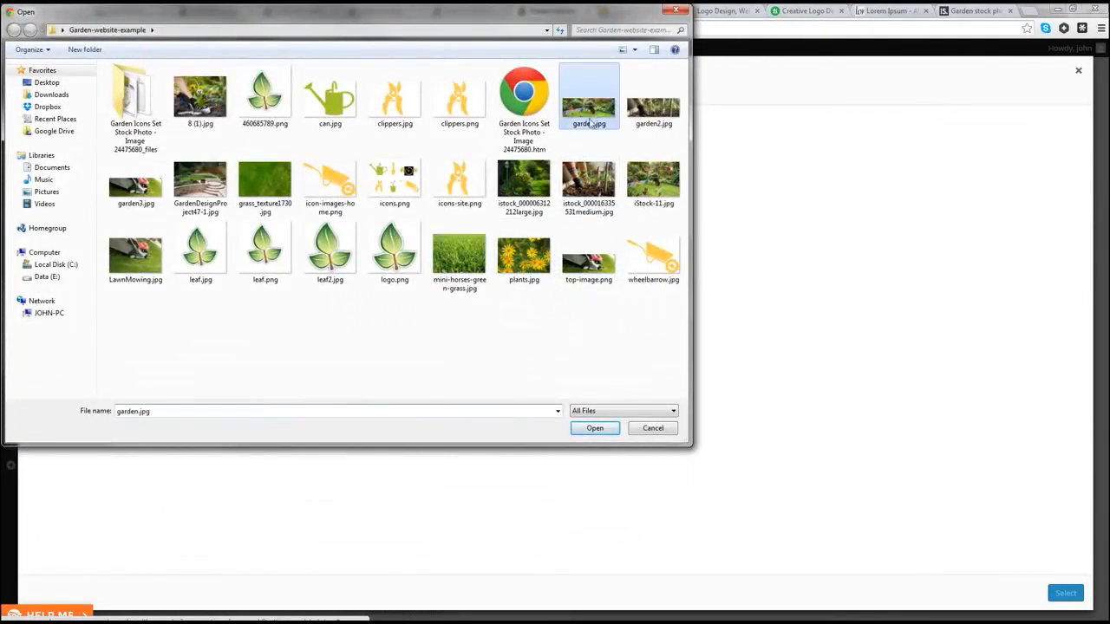
pyautogui.click(595, 428)
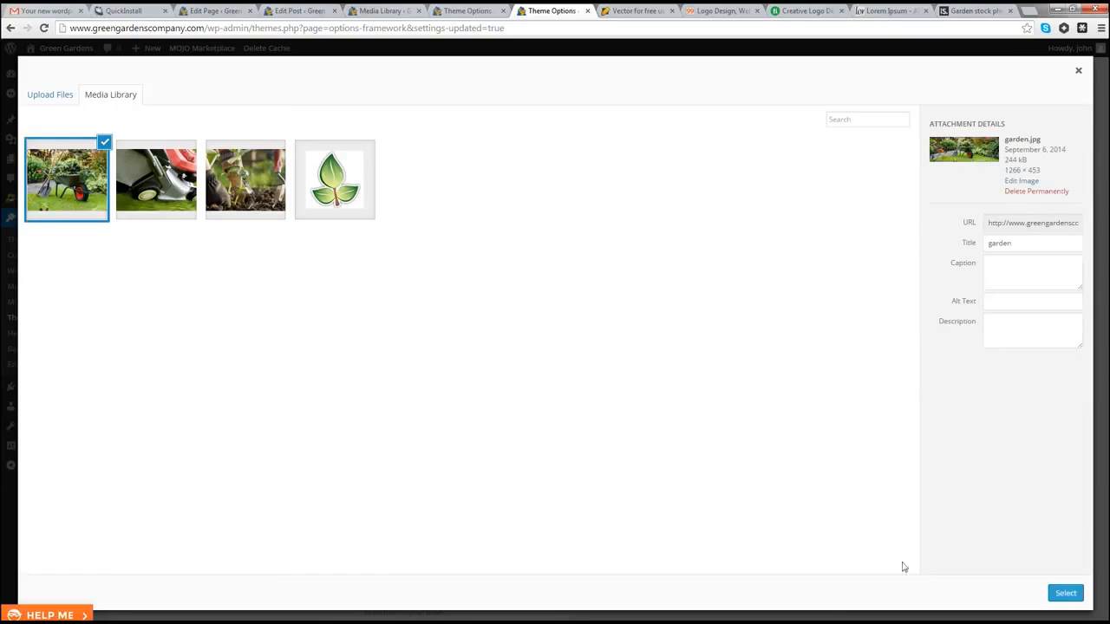
pyautogui.click(1066, 593)
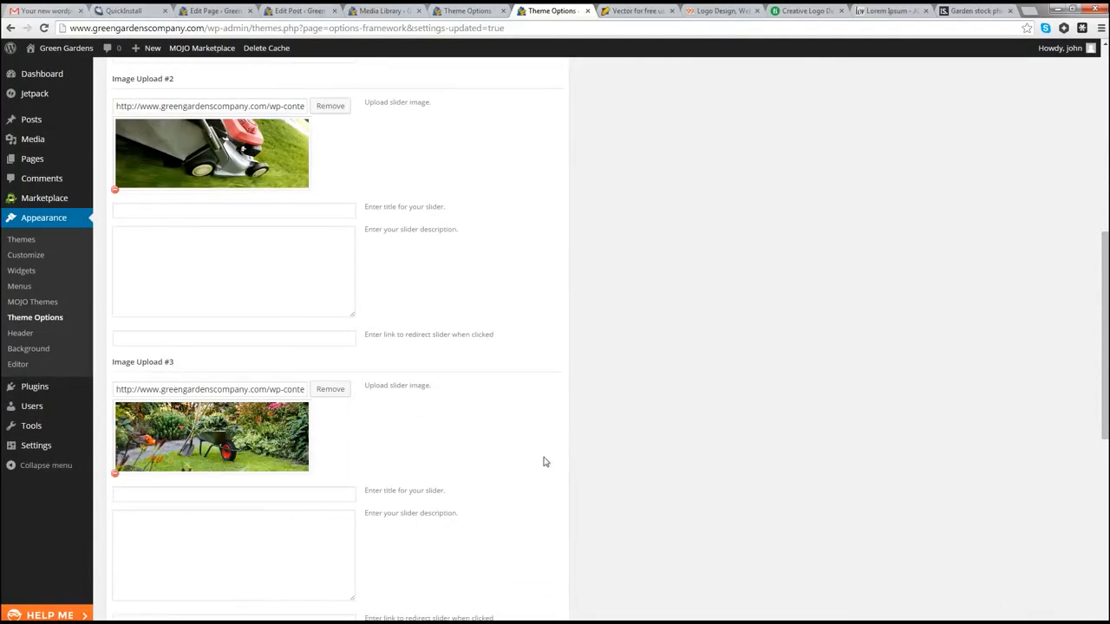
pyautogui.scroll(-7, 545, 461)
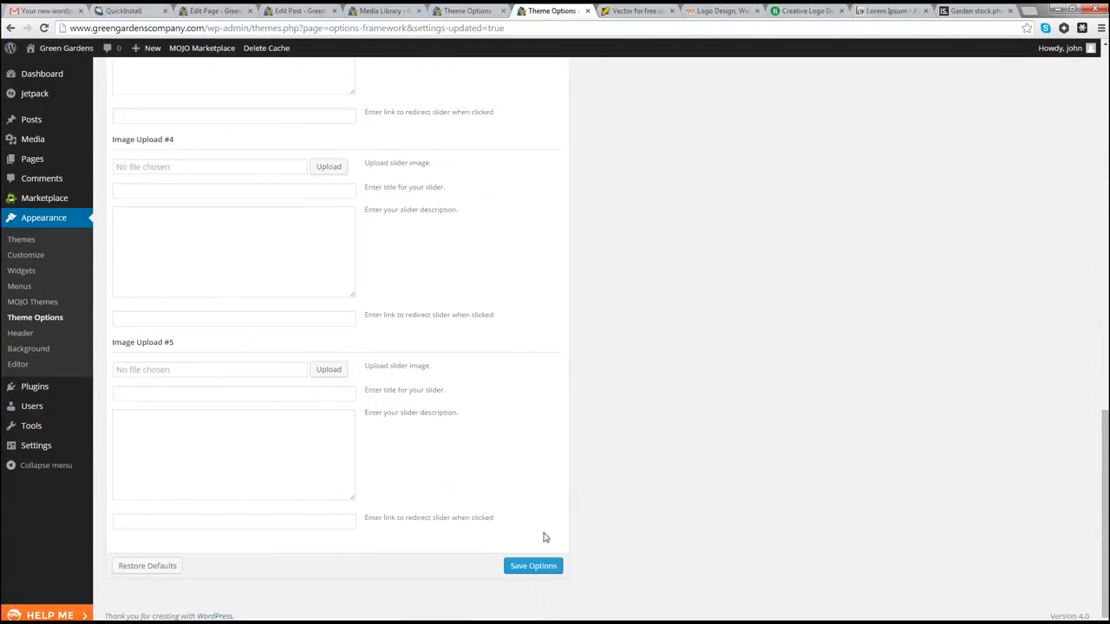
pyautogui.click(539, 571)
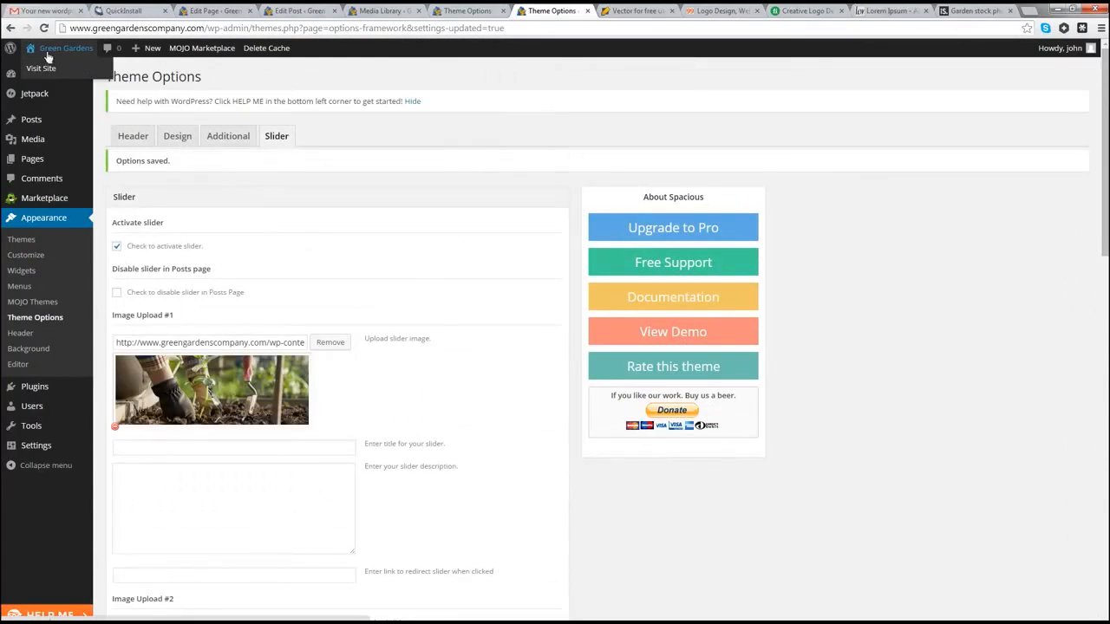
# Step: Open Visit Site in a new tab and switch to it to view the three-photo slider
pyautogui.rightClick(43, 68)
pyautogui.click(86, 76)
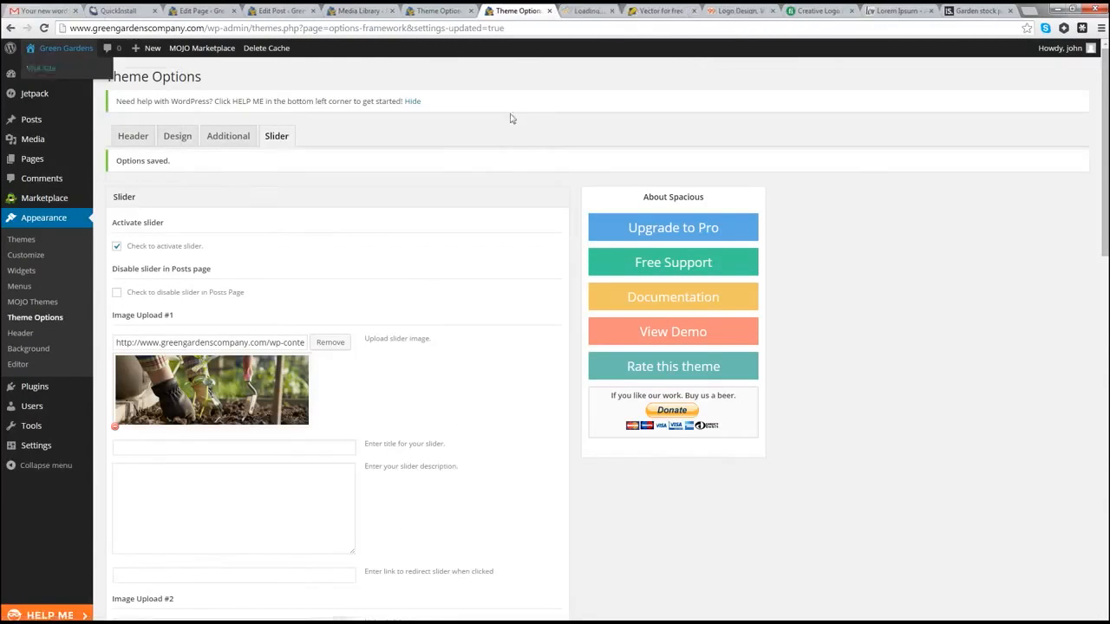
pyautogui.click(587, 10)
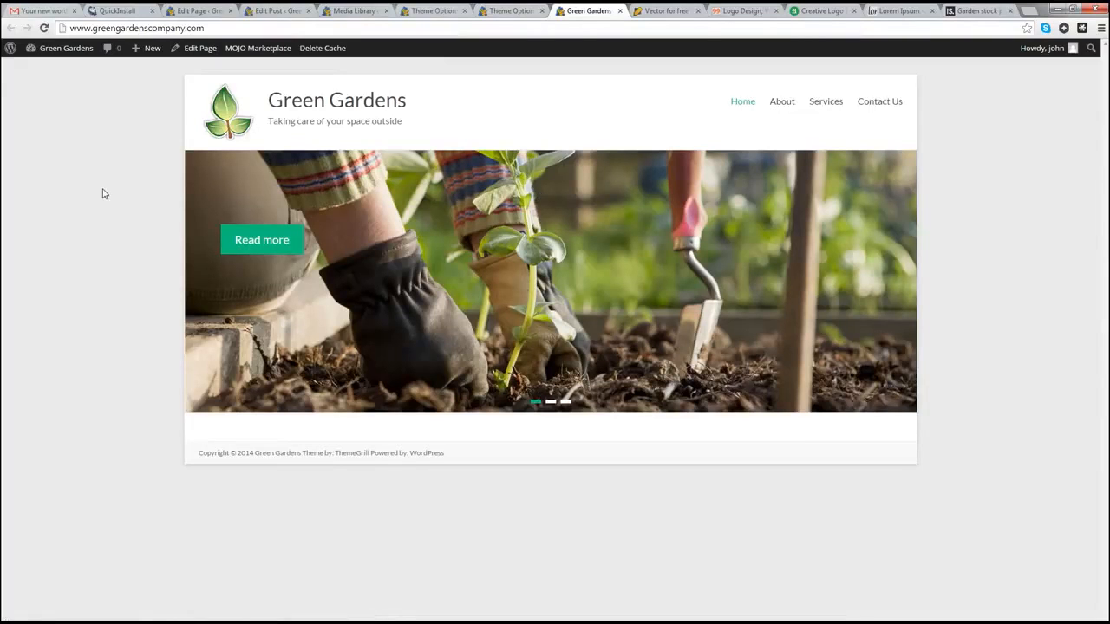
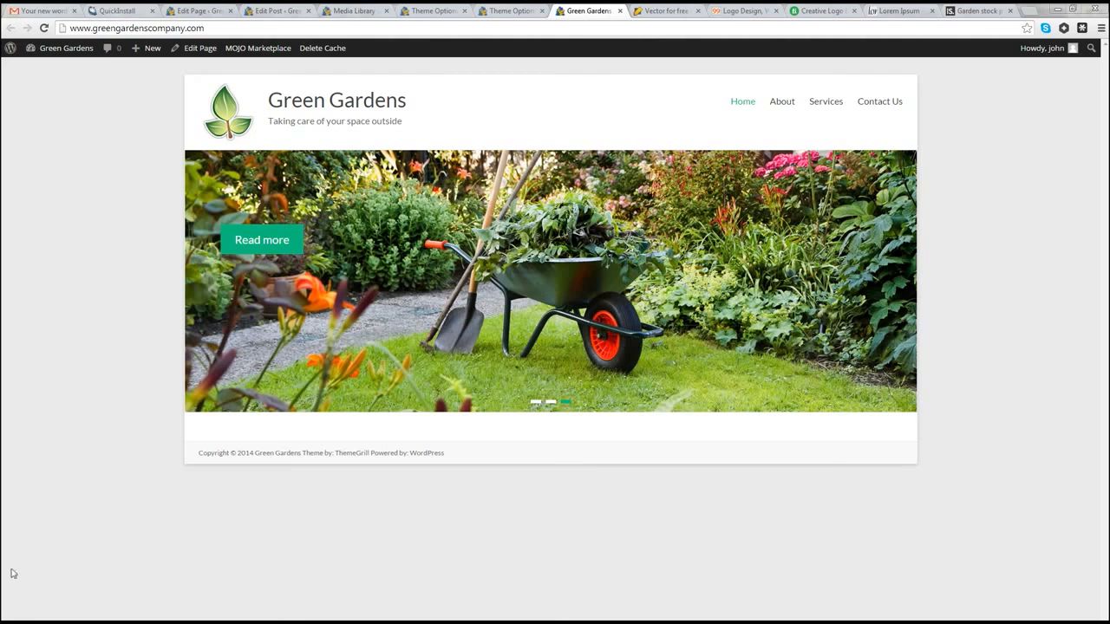
# Step: From the live Green Gardens site, go to the Dashboard and open Appearance > Theme Options
pyautogui.moveTo(43, 49)
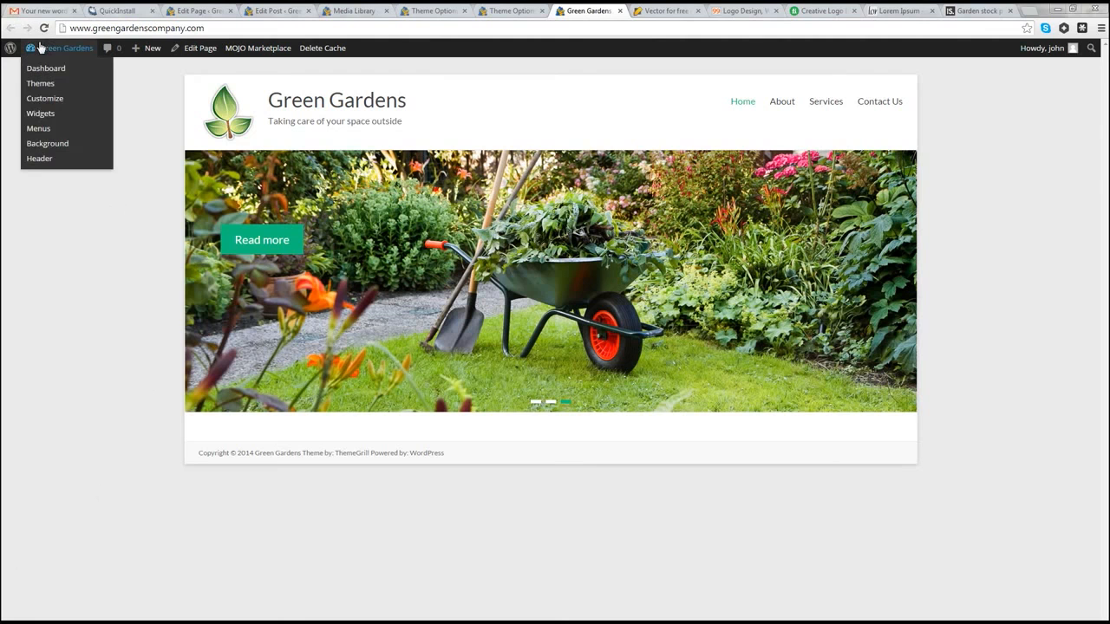
pyautogui.click(48, 70)
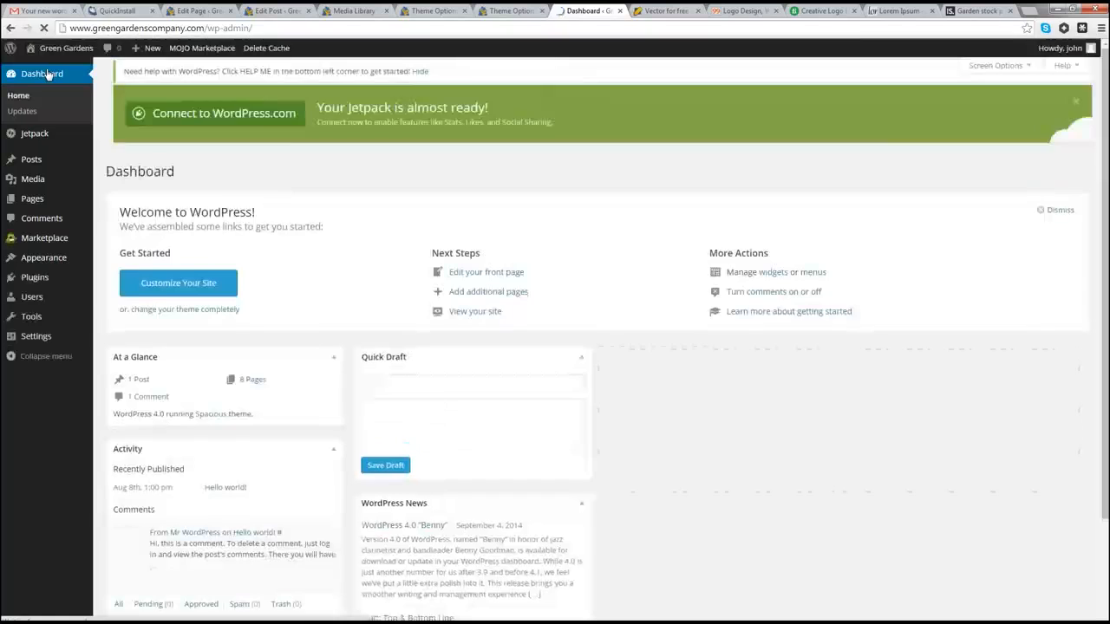
pyautogui.moveTo(31, 264)
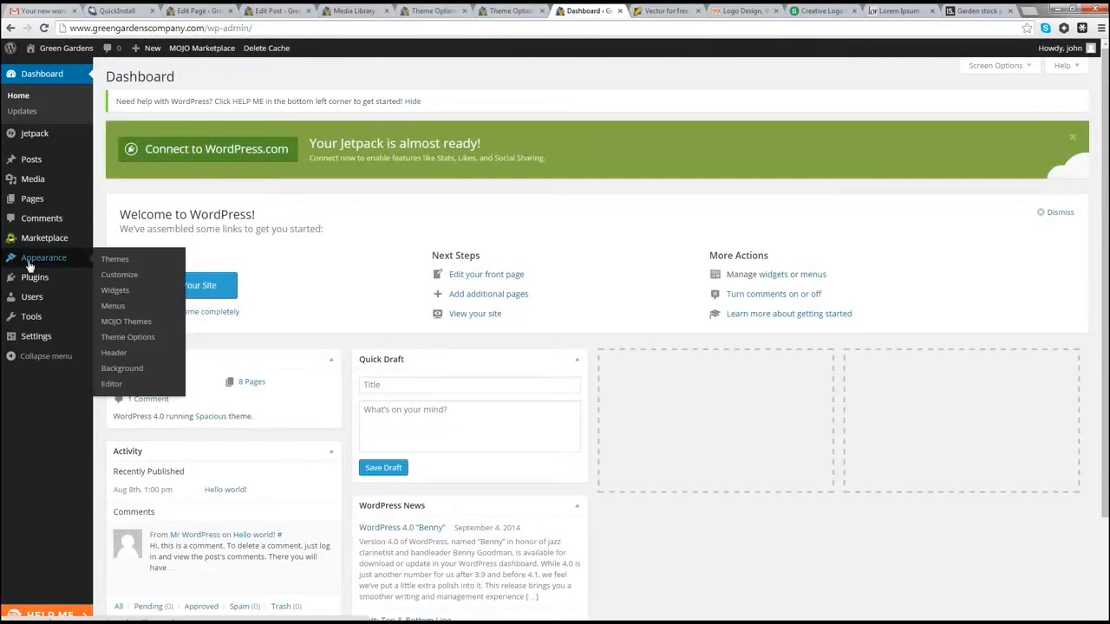
pyautogui.click(139, 337)
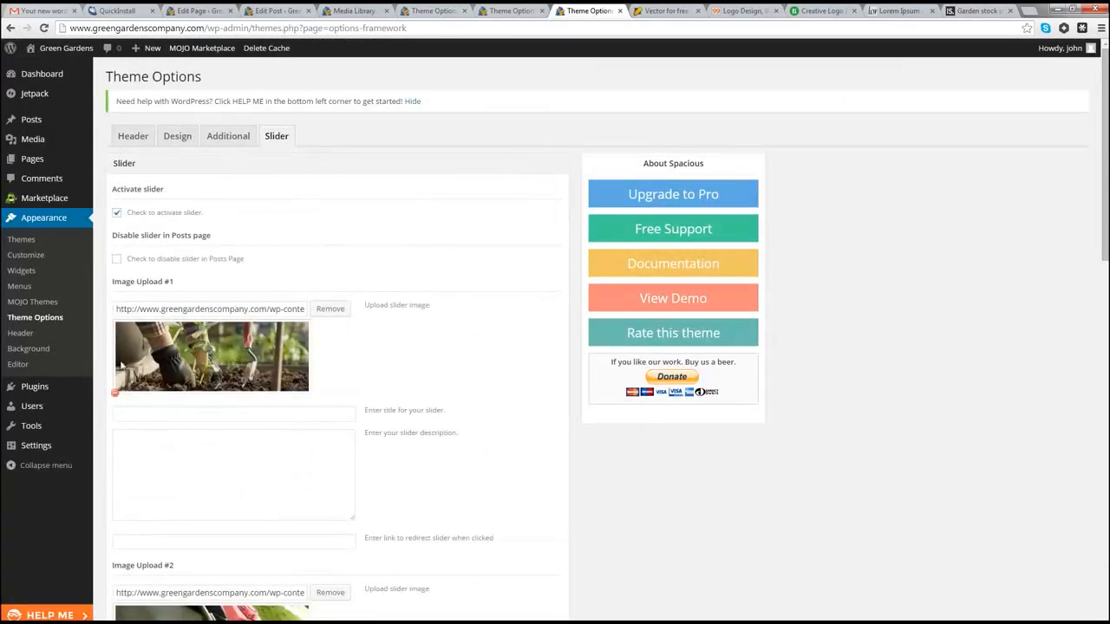
# Step: Give slide 1 the title 'We provide professional gardening services' and the get-in-touch description
pyautogui.click(143, 443)
pyautogui.scroll(-1, 144, 470)
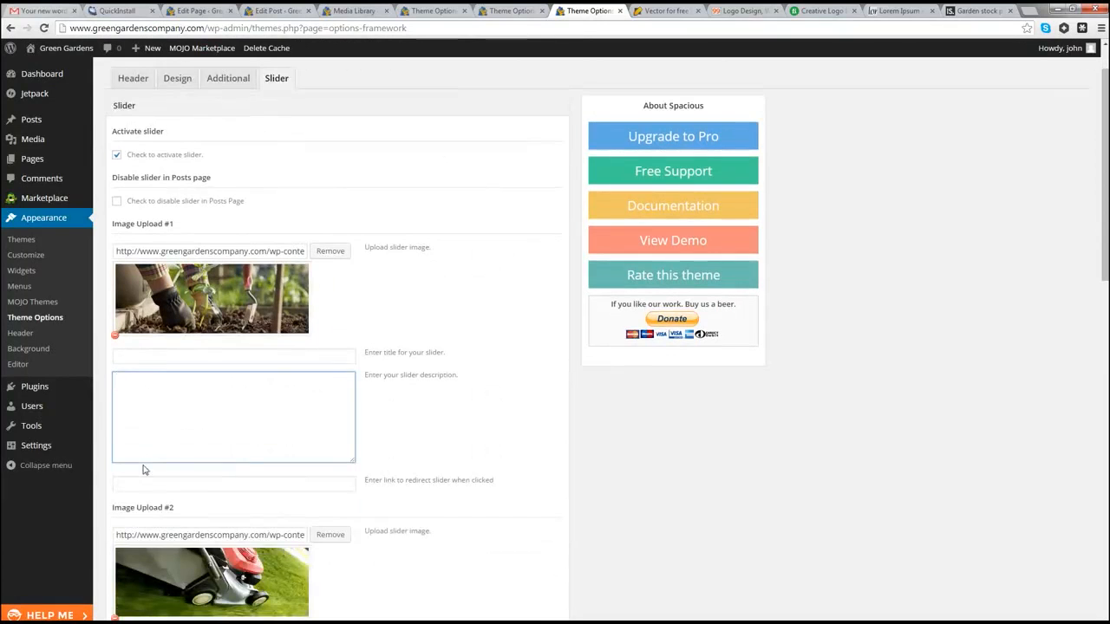
pyautogui.click(142, 359)
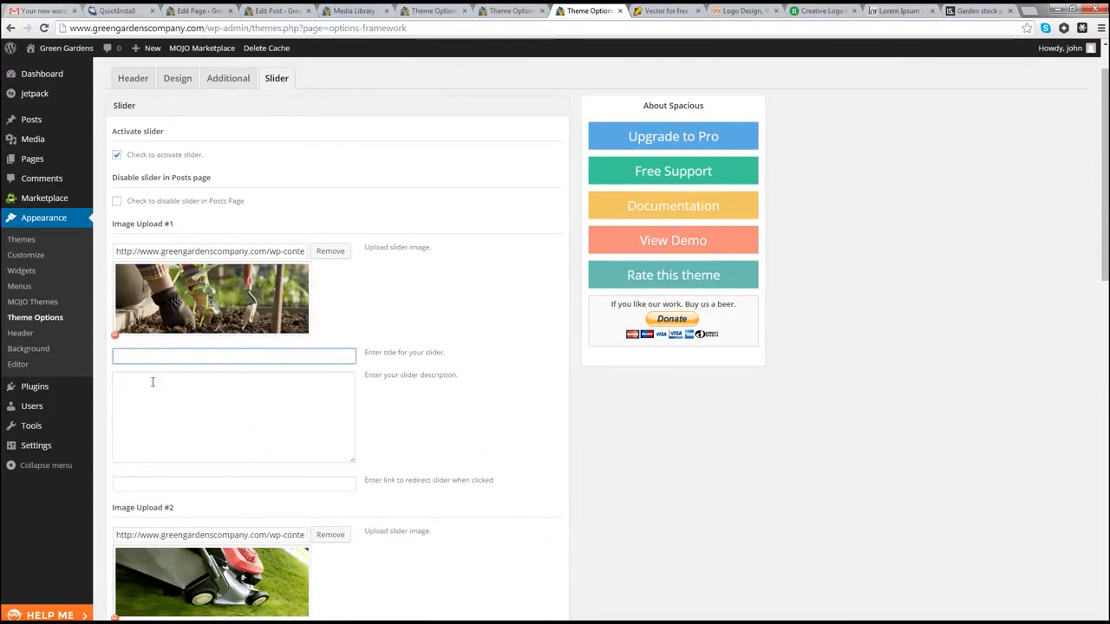
pyautogui.click(147, 395)
pyautogui.click(149, 361)
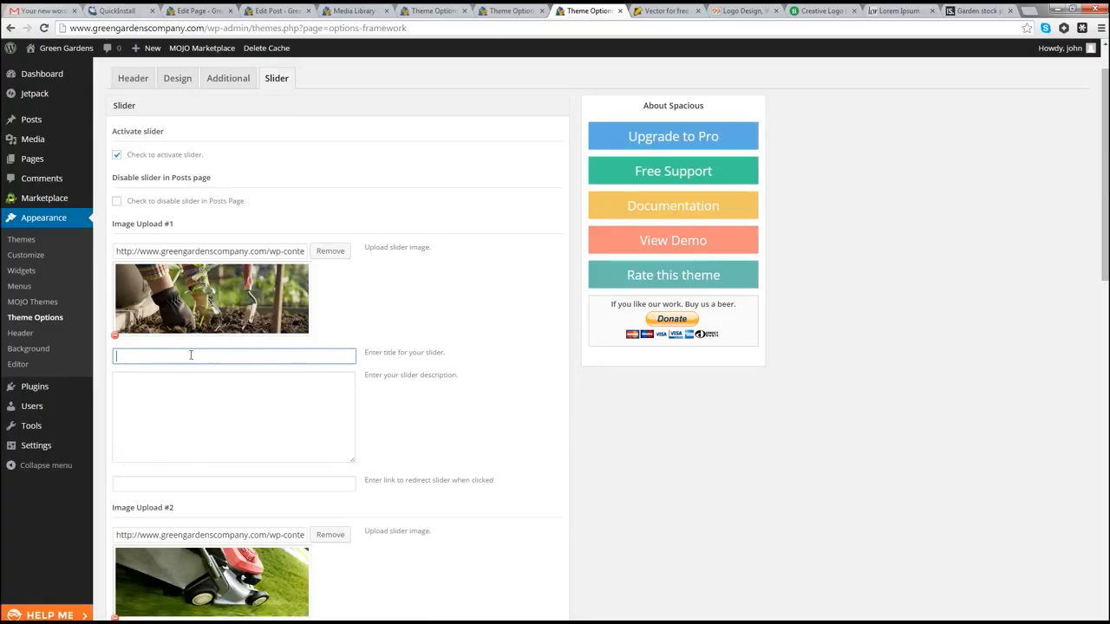
pyautogui.click(184, 356)
pyautogui.click(163, 373)
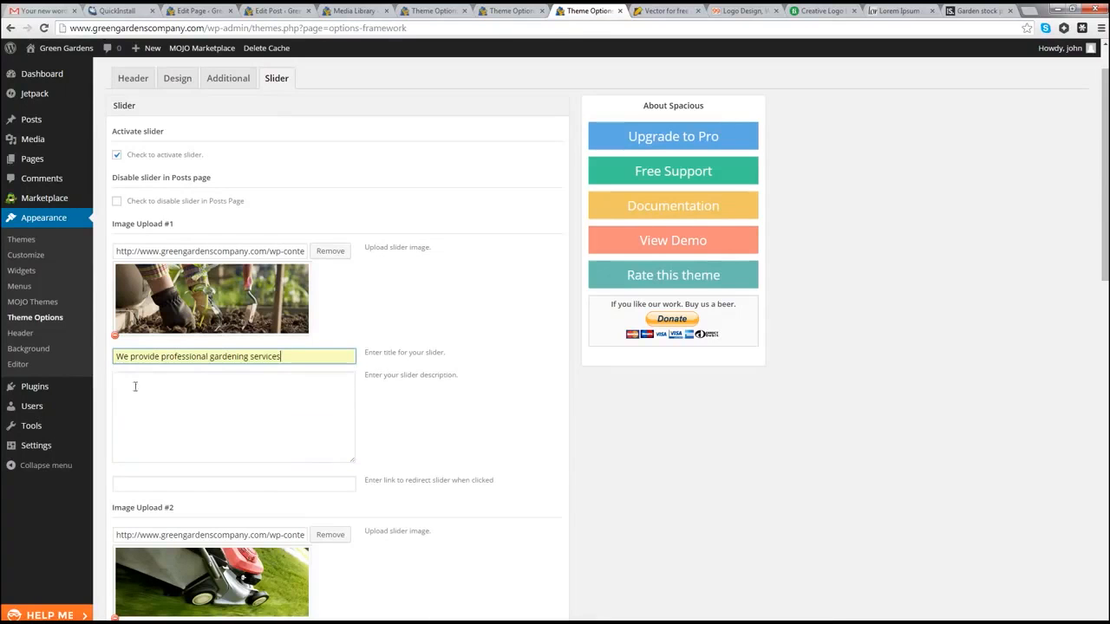
pyautogui.click(169, 418)
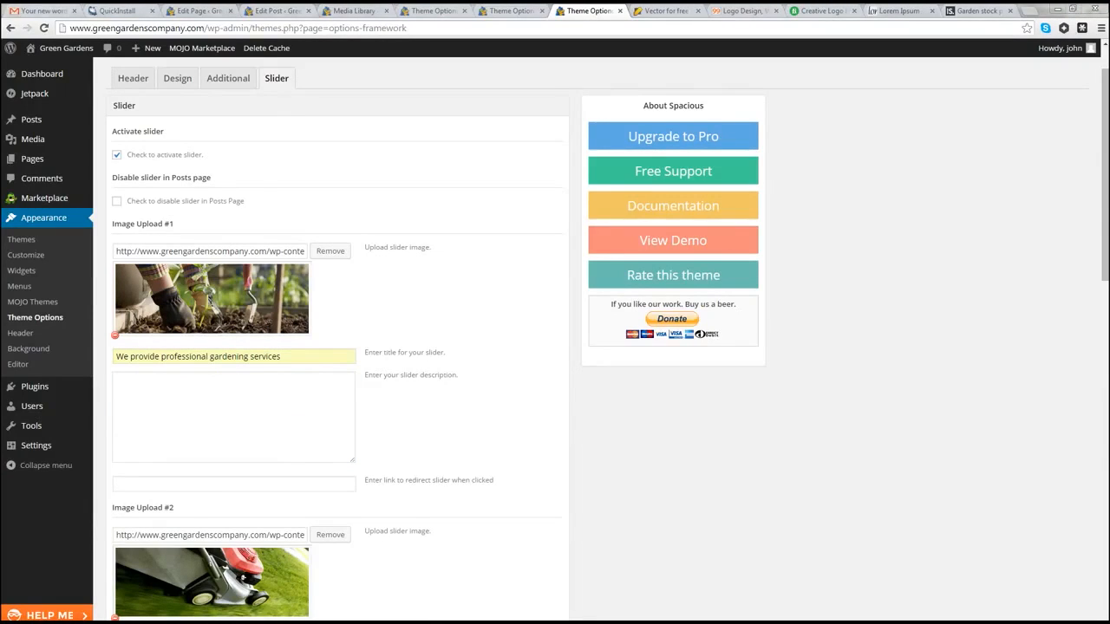
pyautogui.click(168, 390)
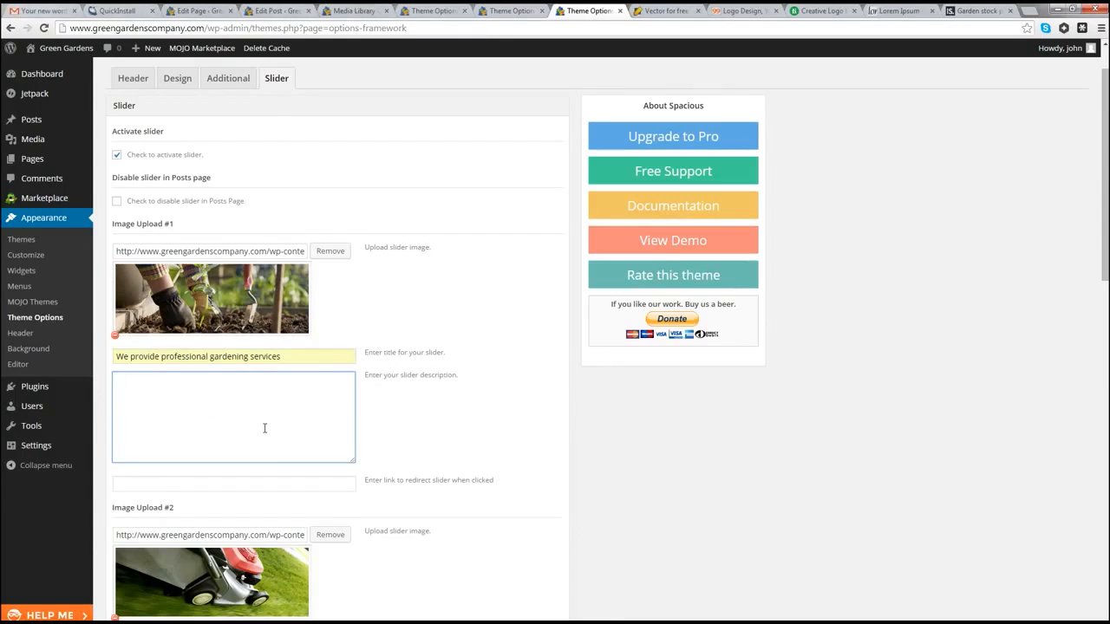
pyautogui.write('Get in touch today and see how we can transform your garden!')
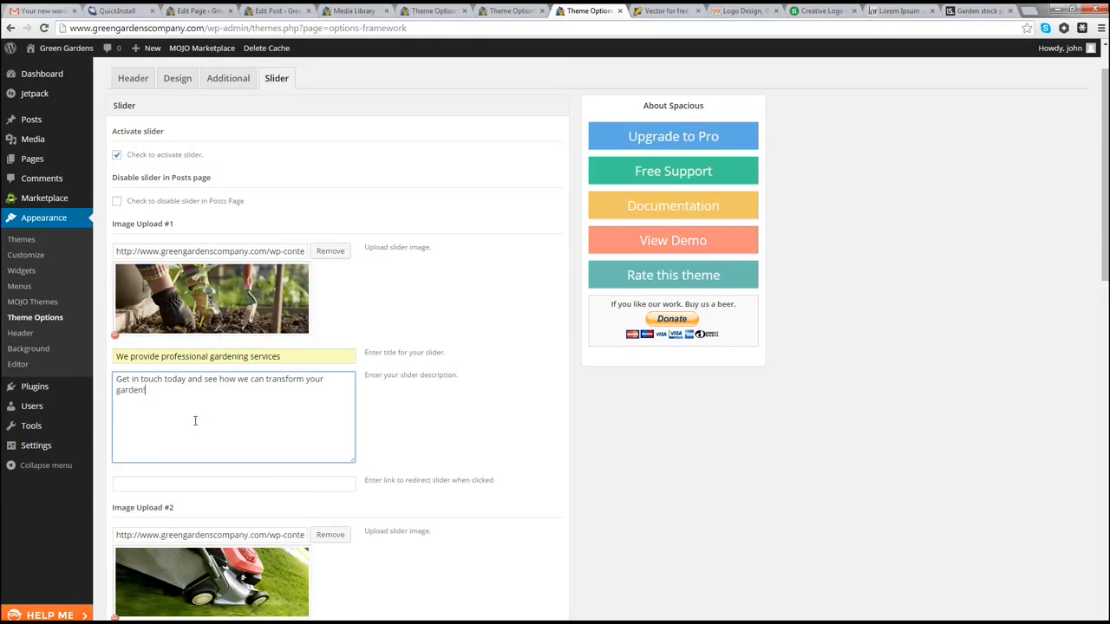
# Step: Paste the same title and description into slide 2
pyautogui.scroll(-2, 195, 420)
pyautogui.moveTo(290, 240); pyautogui.dragTo(89, 249)
pyautogui.hotkey('ctrl', 'c')
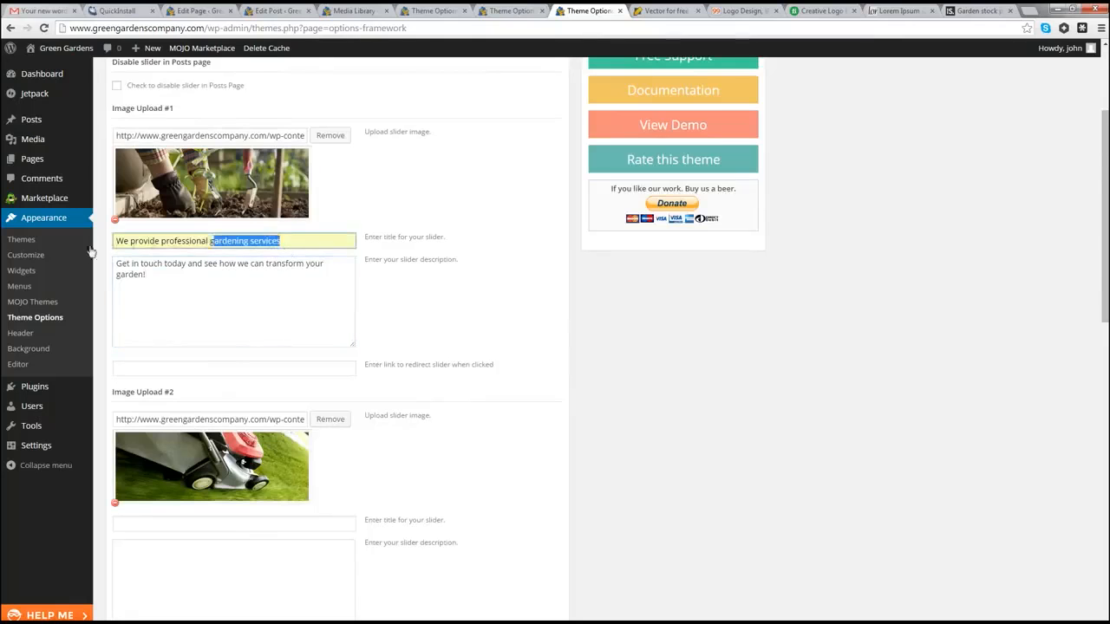
pyautogui.click(159, 523)
pyautogui.hotkey('ctrl', 'v')
pyautogui.press('Tab')
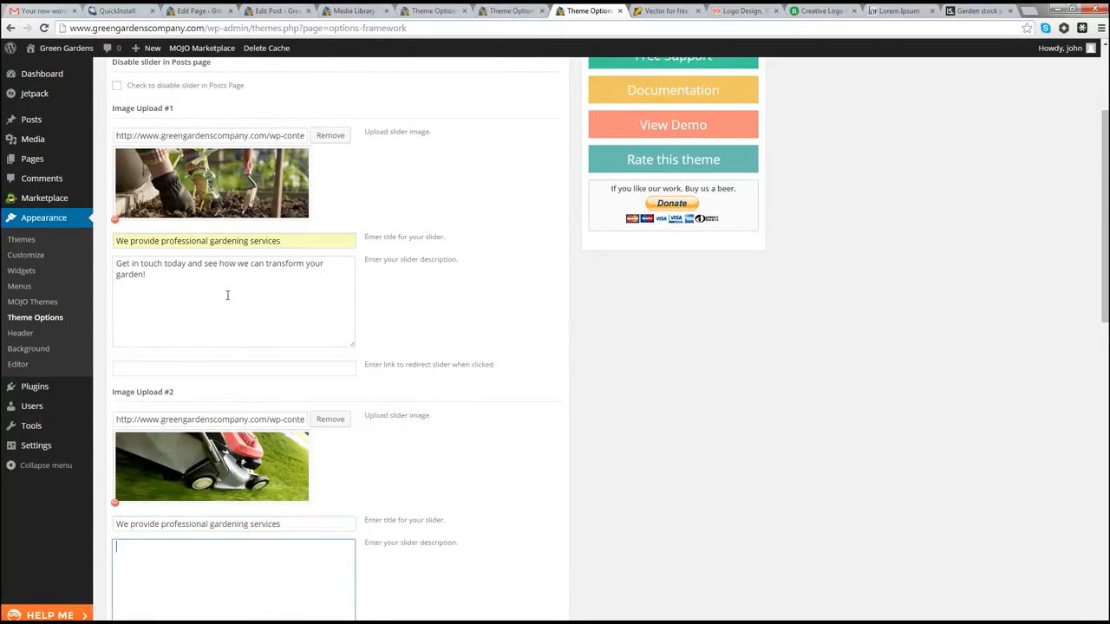
pyautogui.moveTo(155, 278); pyautogui.dragTo(95, 263)
pyautogui.hotkey('ctrl', 'c')
pyautogui.click(157, 555)
pyautogui.hotkey('ctrl', 'v')
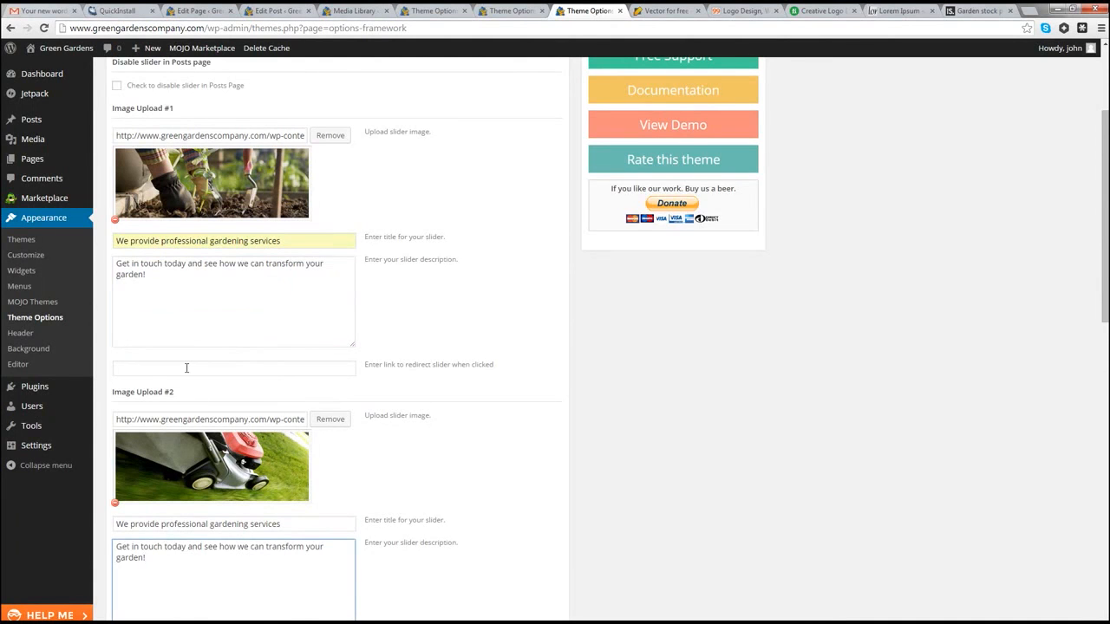
# Step: Paste the description and title into slide 3 and save the slider options
pyautogui.scroll(-5, 183, 384)
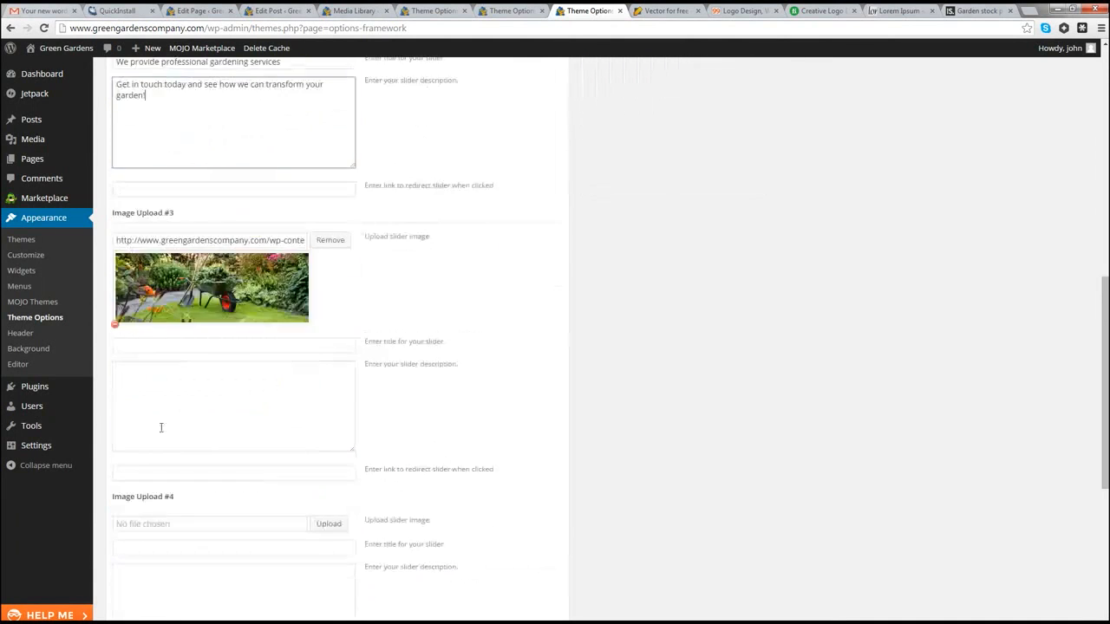
pyautogui.click(198, 430)
pyautogui.hotkey('ctrl', 'v')
pyautogui.scroll(1, 206, 260)
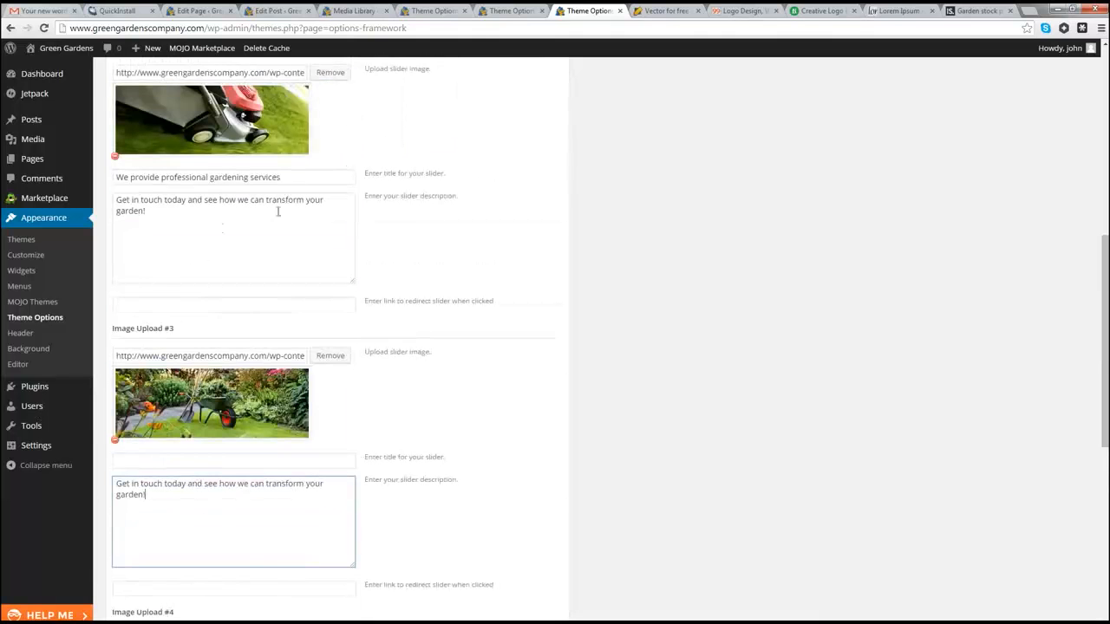
pyautogui.moveTo(300, 178); pyautogui.dragTo(115, 174)
pyautogui.hotkey('ctrl', 'c')
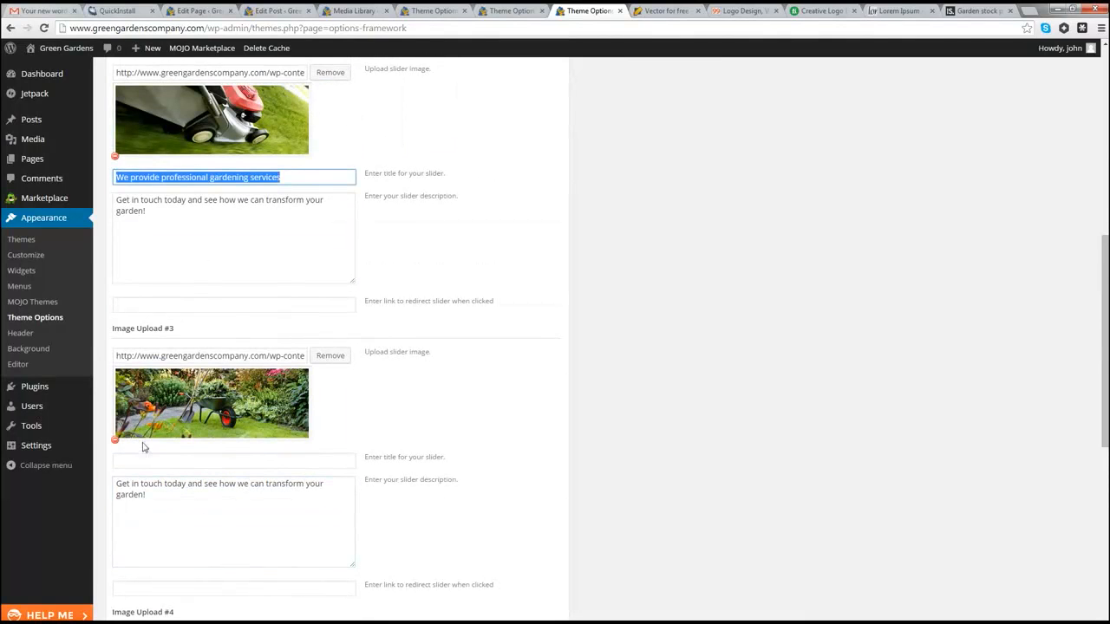
pyautogui.click(140, 461)
pyautogui.hotkey('ctrl', 'v')
pyautogui.scroll(-5, 247, 466)
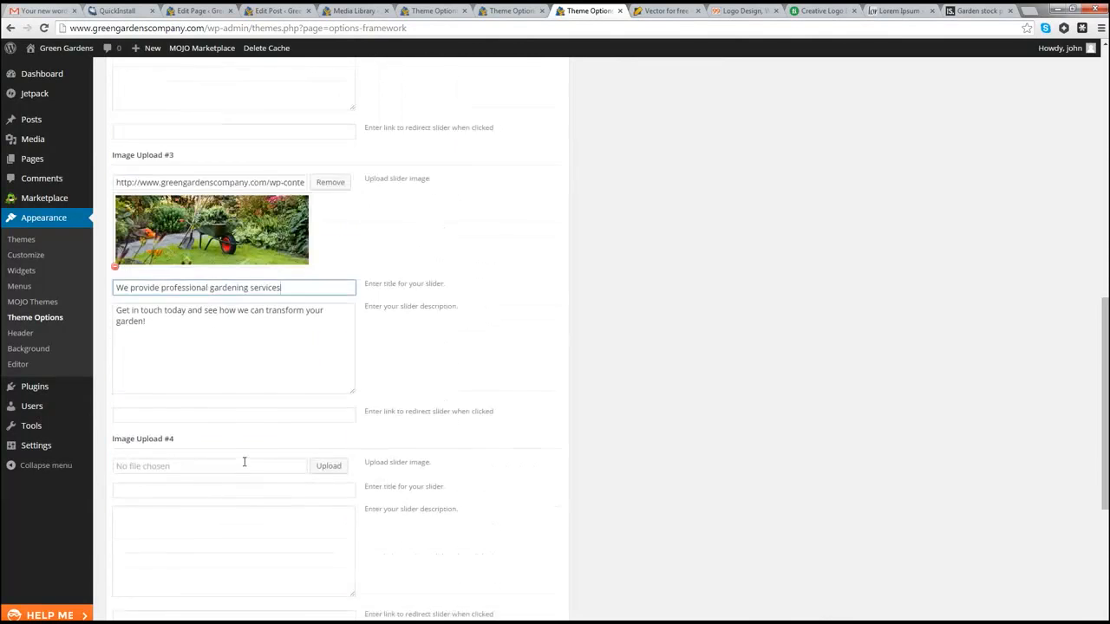
pyautogui.click(513, 569)
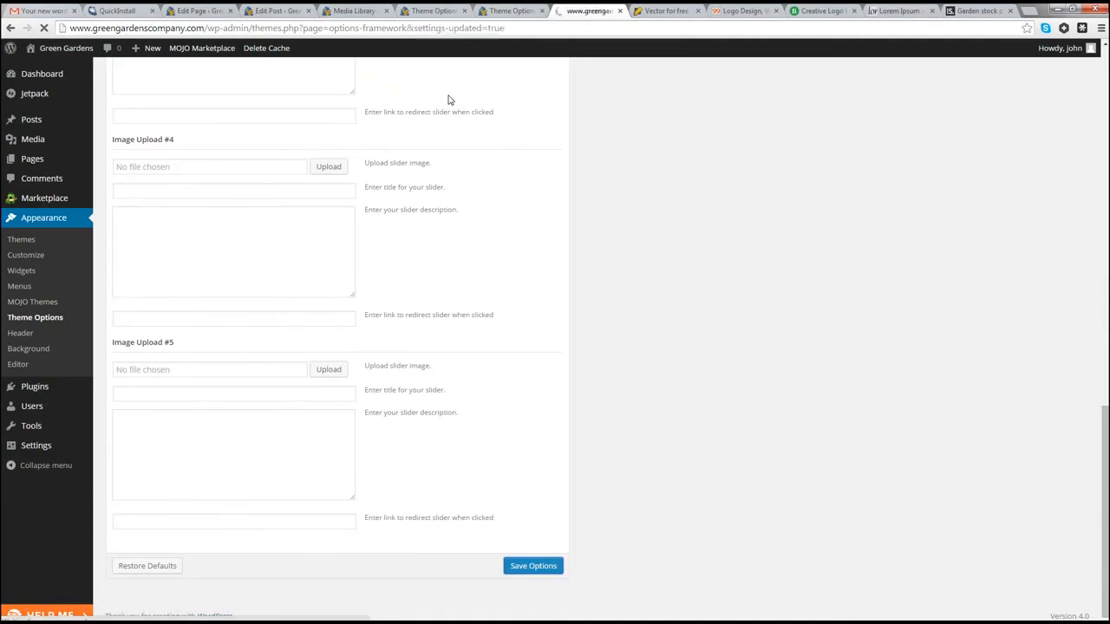
# Step: View the new slide caption on the live homepage in a new tab, then return to Theme Options
pyautogui.moveTo(35, 51)
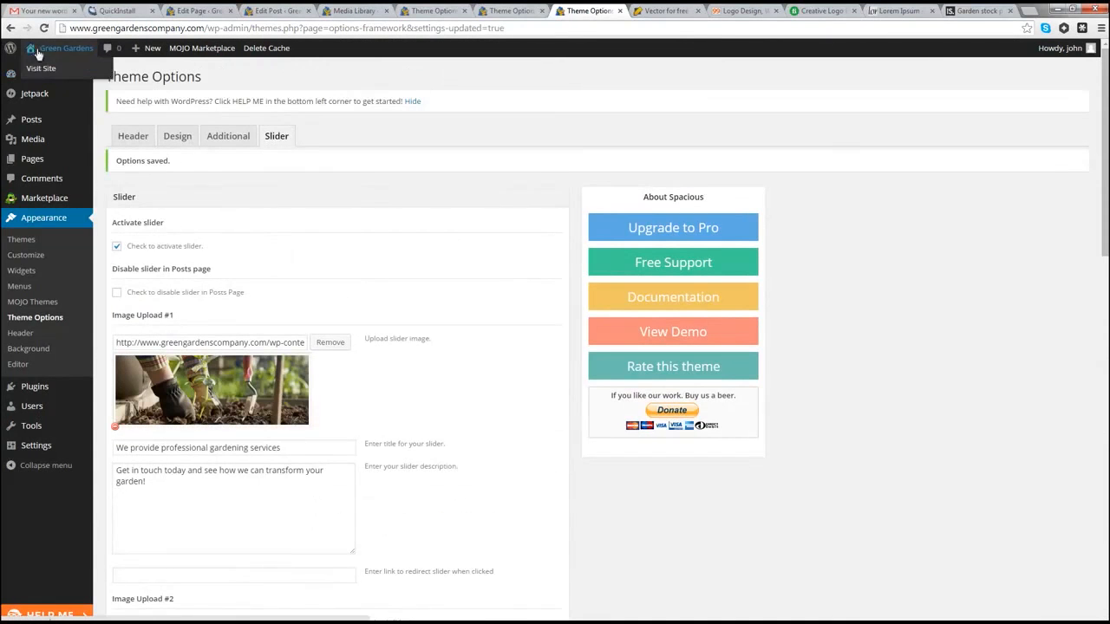
pyautogui.rightClick(40, 70)
pyautogui.click(87, 74)
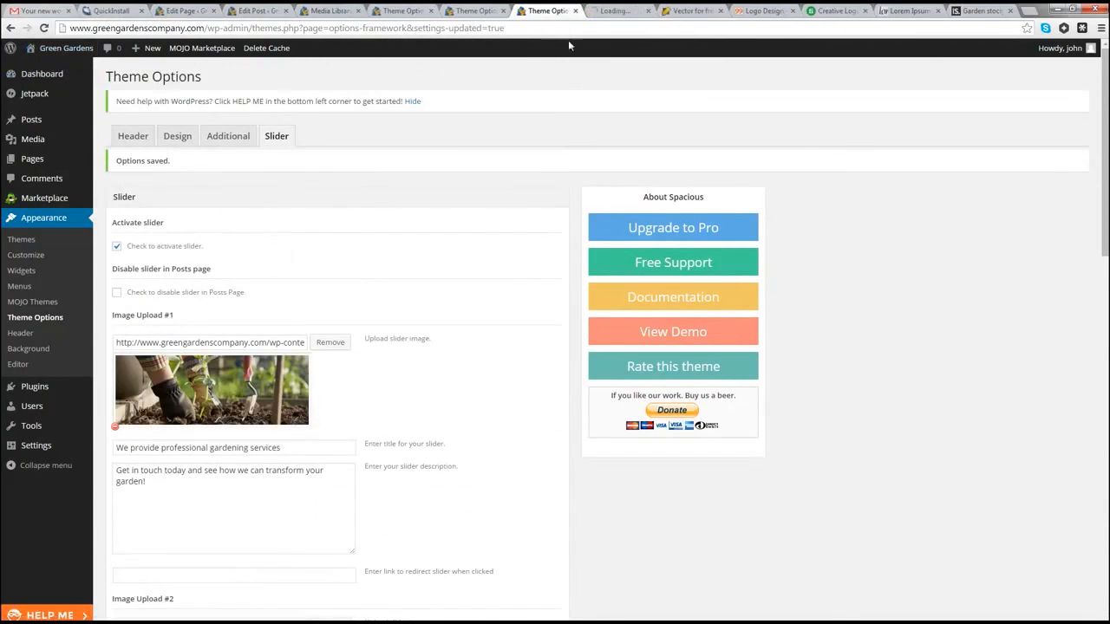
pyautogui.click(617, 10)
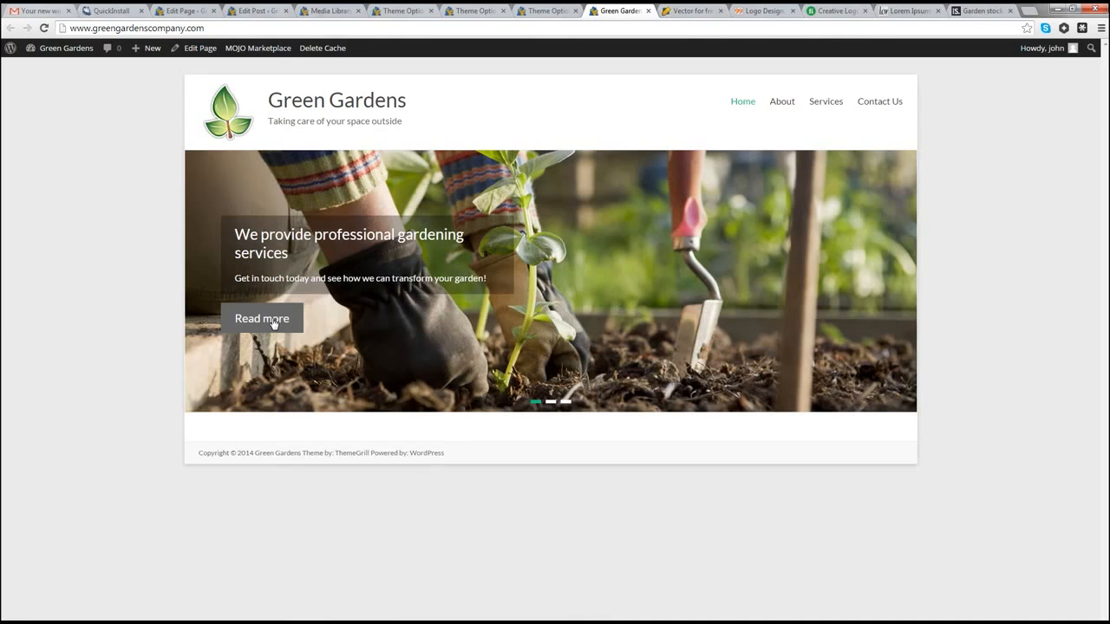
pyautogui.click(547, 10)
pyautogui.scroll(-9, 196, 378)
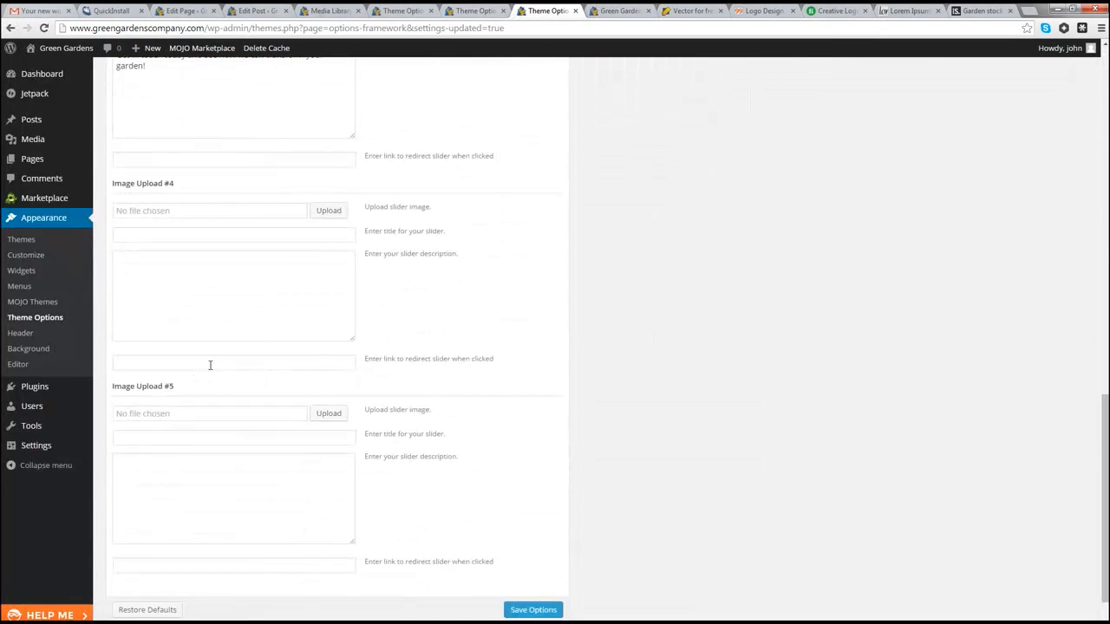
# Step: Get the Contact Us page URL from the live site for slide 3's link field
pyautogui.scroll(-1, 212, 381)
pyautogui.scroll(2, 212, 384)
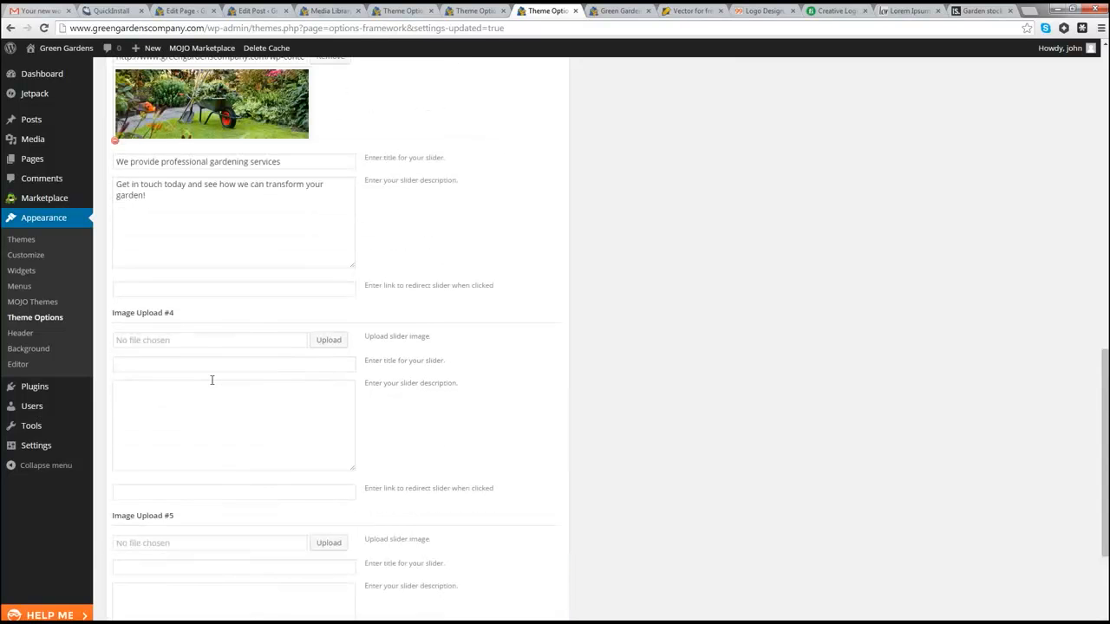
pyautogui.click(266, 293)
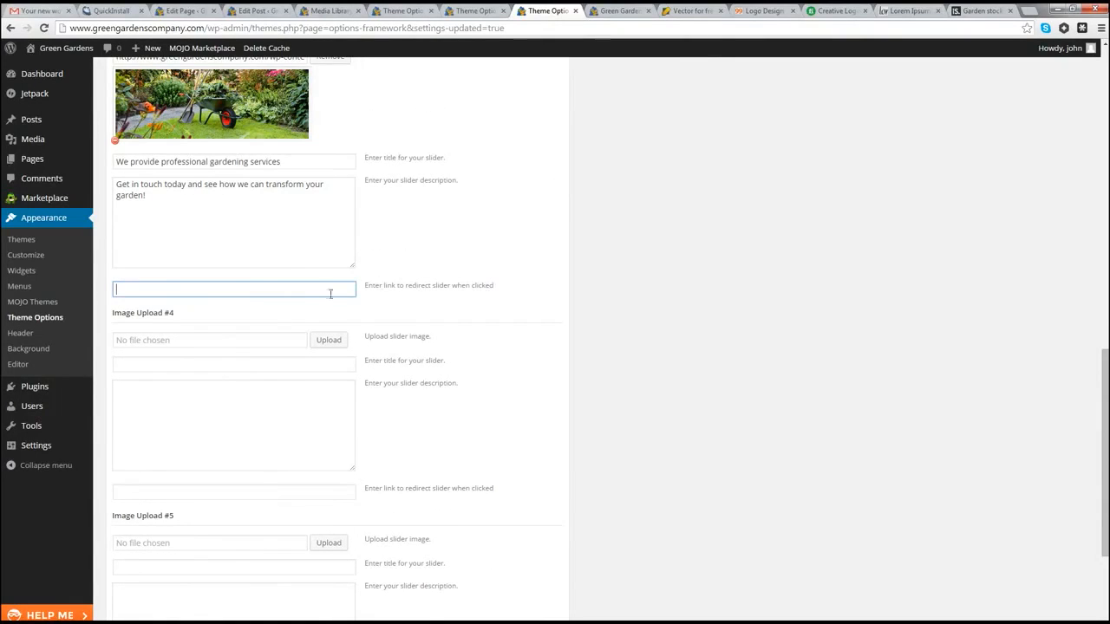
pyautogui.click(613, 15)
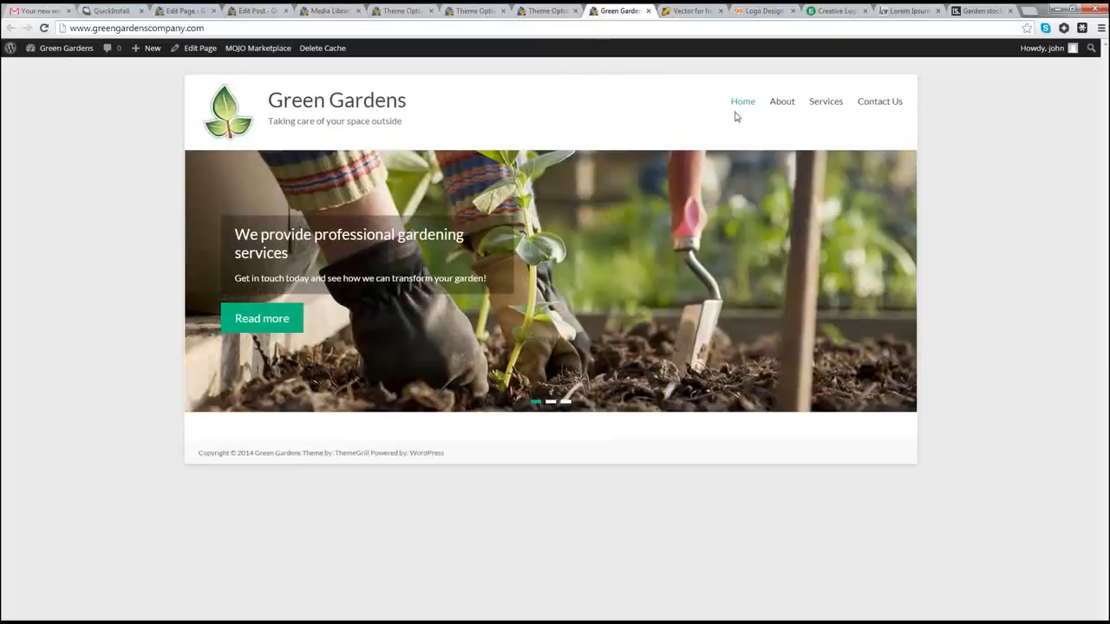
pyautogui.click(864, 104)
pyautogui.click(270, 29)
pyautogui.hotkey('ctrl', 'c')
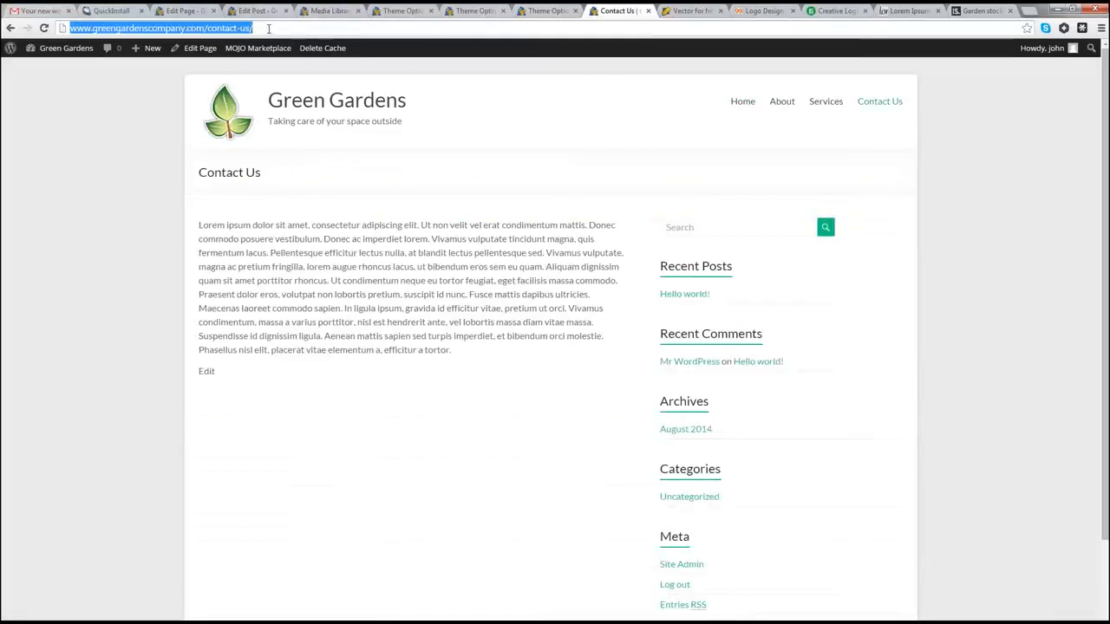
pyautogui.click(469, 12)
pyautogui.scroll(-3, 330, 378)
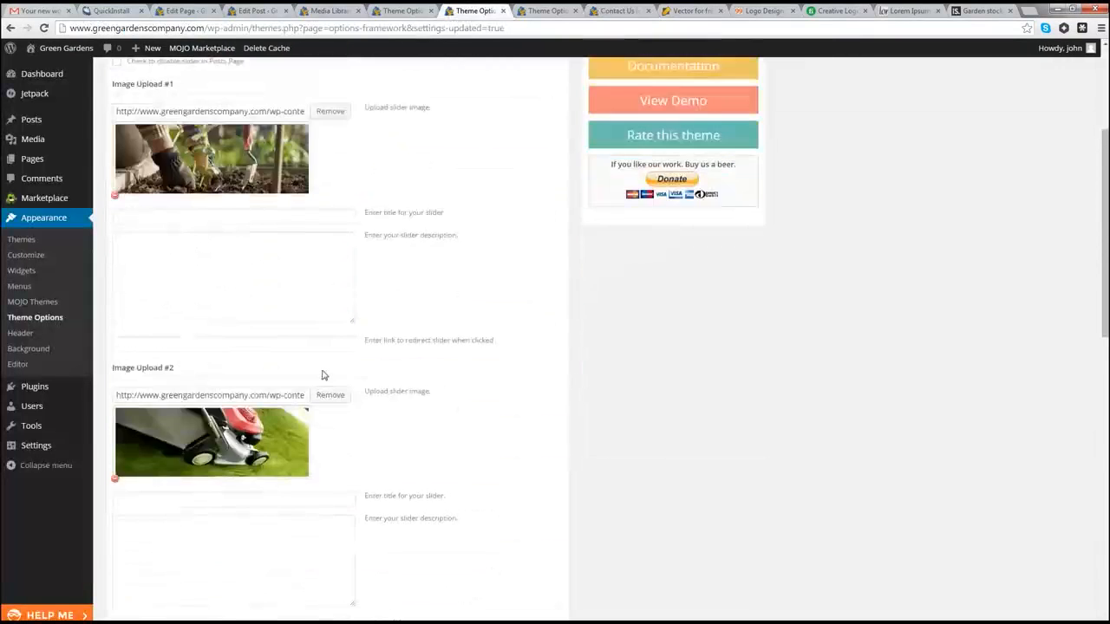
# Step: Paste the contact-us URL into Image Upload #3's link field
pyautogui.scroll(2, 330, 377)
pyautogui.click(504, 11)
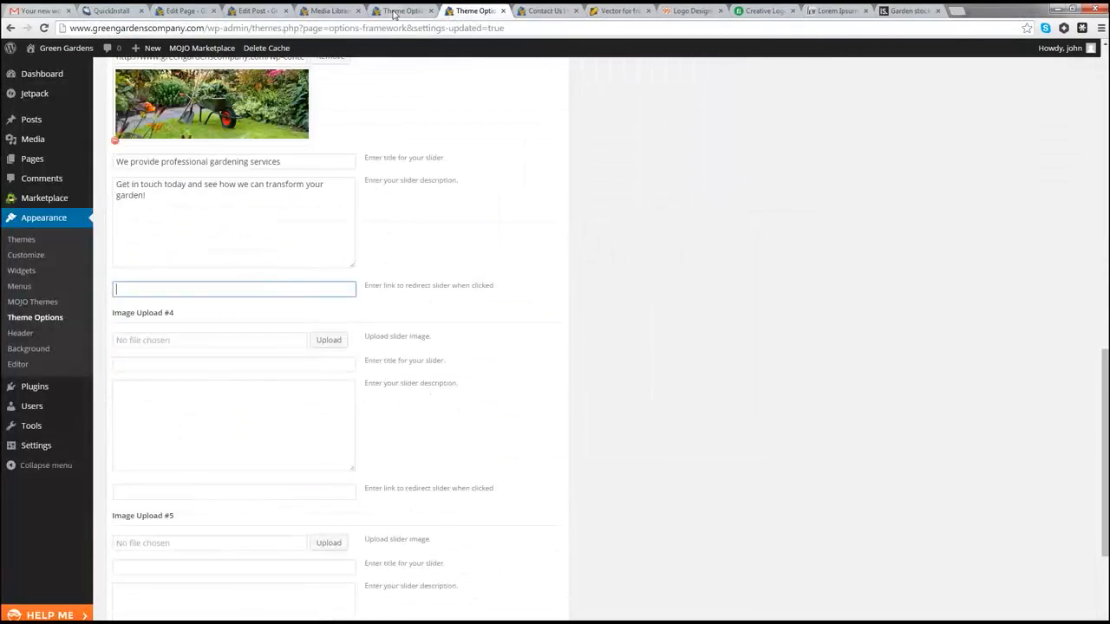
pyautogui.click(395, 12)
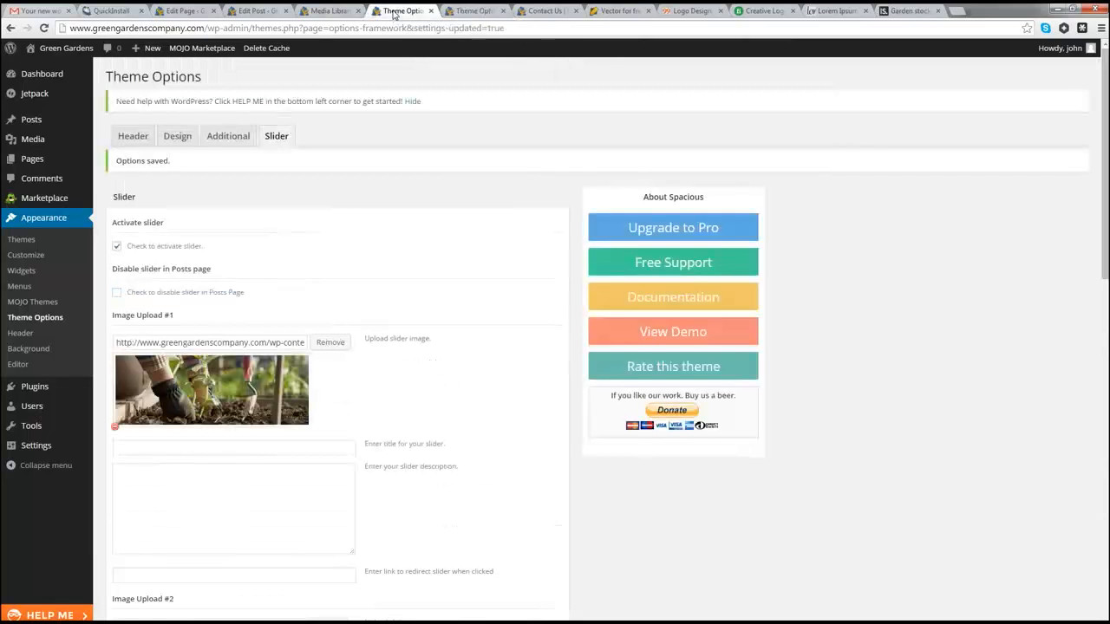
pyautogui.scroll(-2, 329, 327)
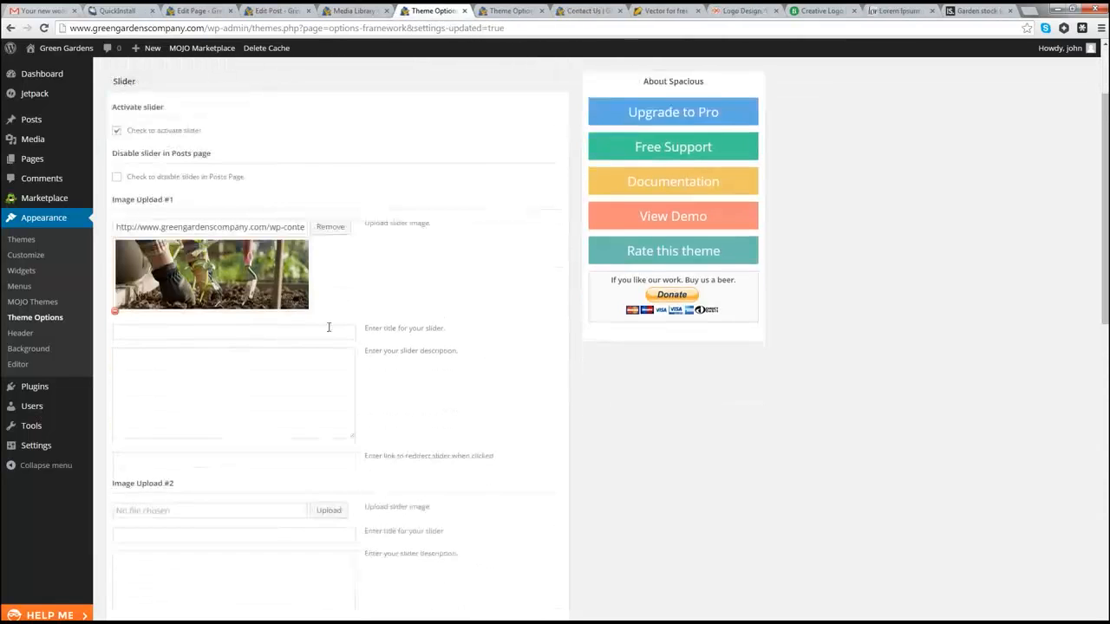
pyautogui.click(462, 11)
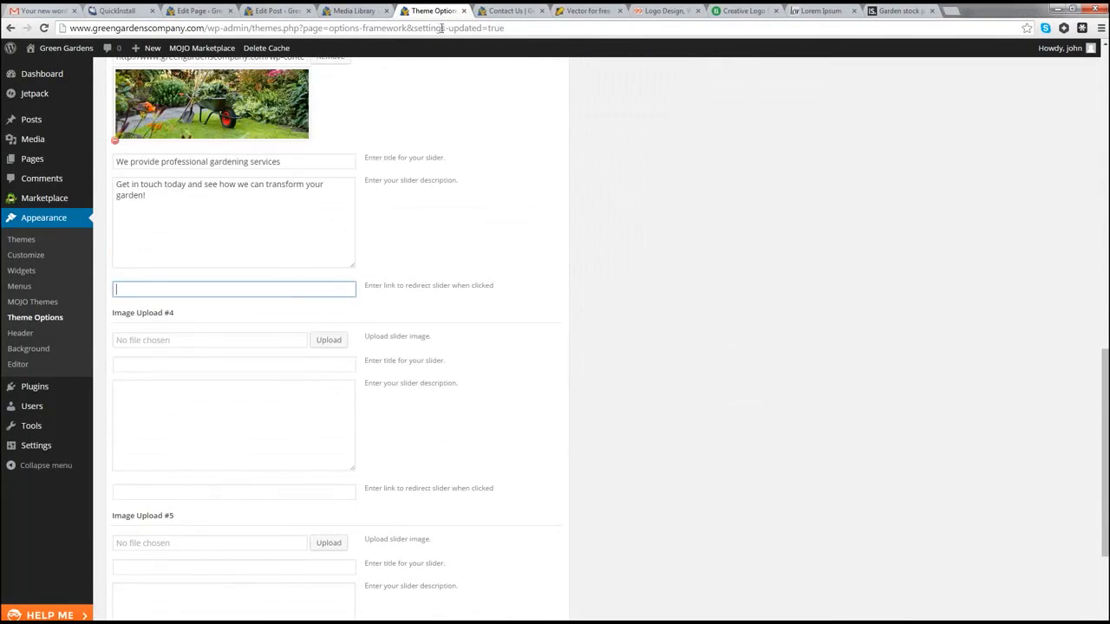
pyautogui.scroll(-3, 315, 278)
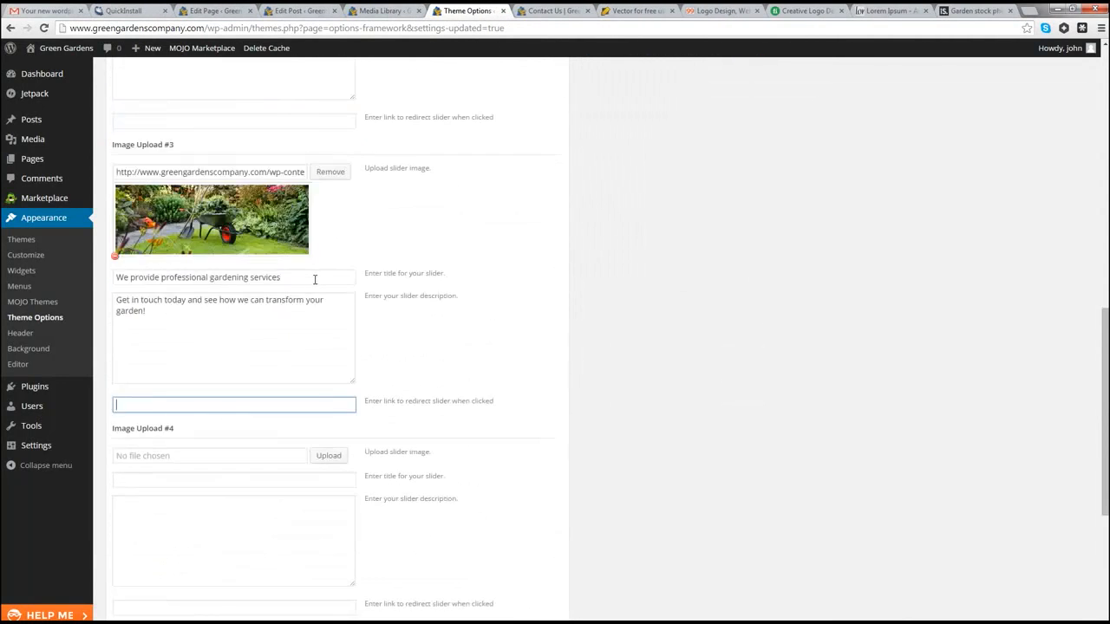
pyautogui.scroll(8, 315, 279)
pyautogui.scroll(-5, 314, 288)
pyautogui.hotkey('ctrl', 'v')
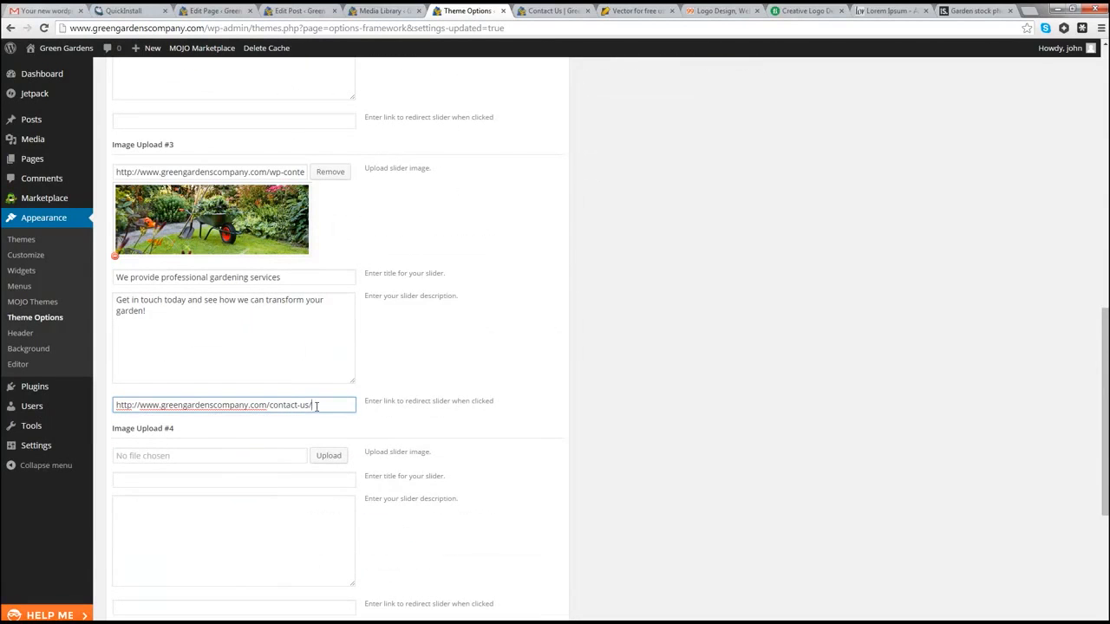
# Step: Save the slider options and go back to the Contact Us page
pyautogui.moveTo(337, 404); pyautogui.dragTo(115, 405)
pyautogui.scroll(-3, 446, 405)
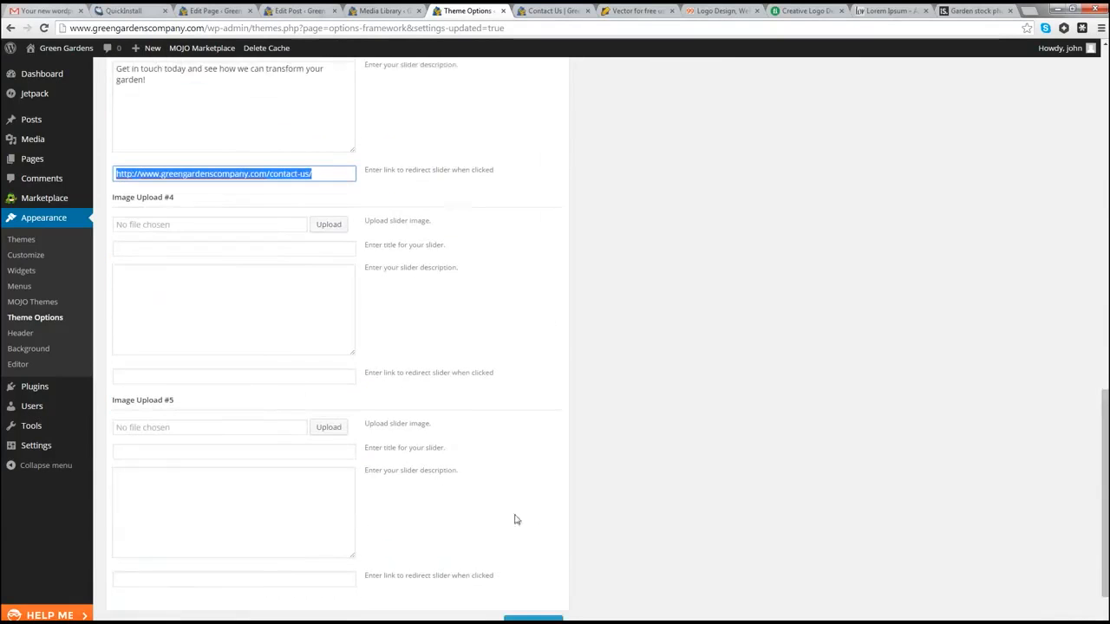
pyautogui.scroll(-1, 536, 586)
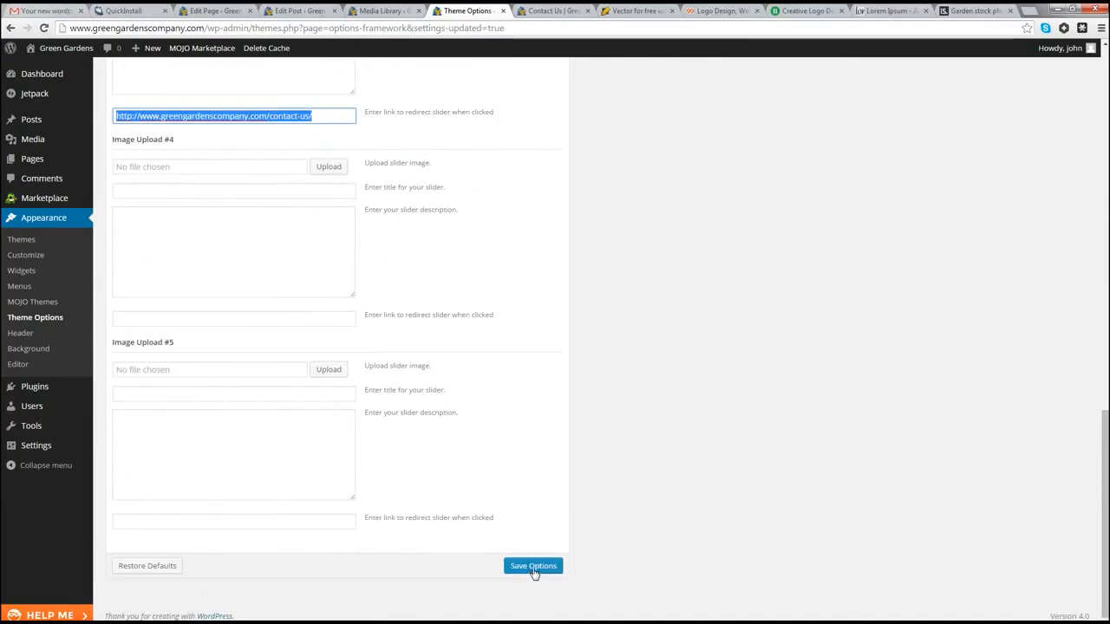
pyautogui.click(529, 565)
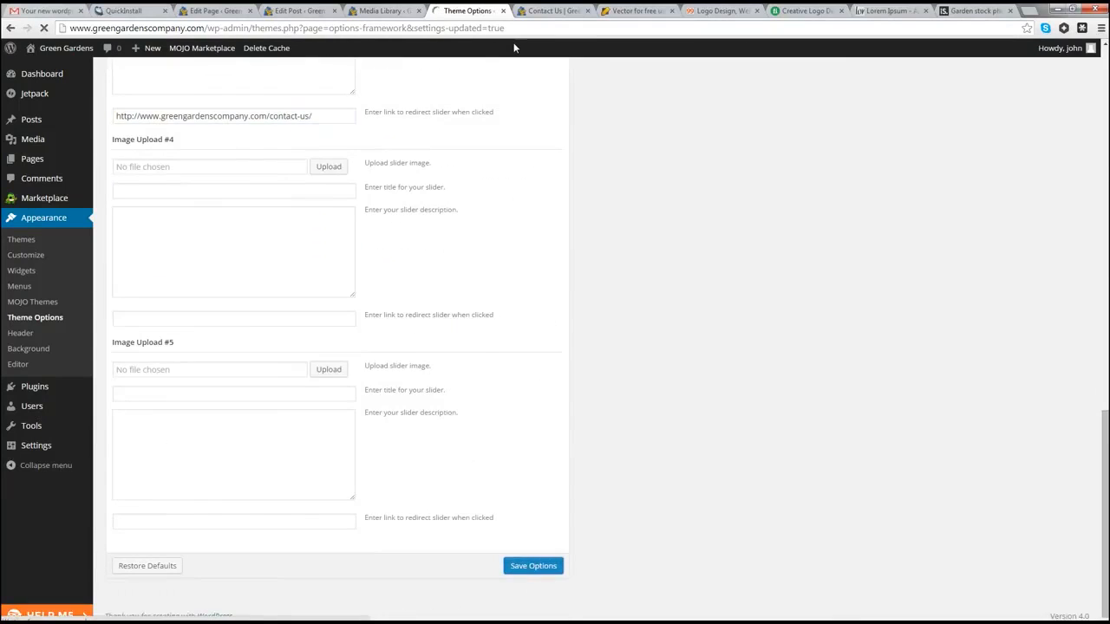
pyautogui.click(533, 12)
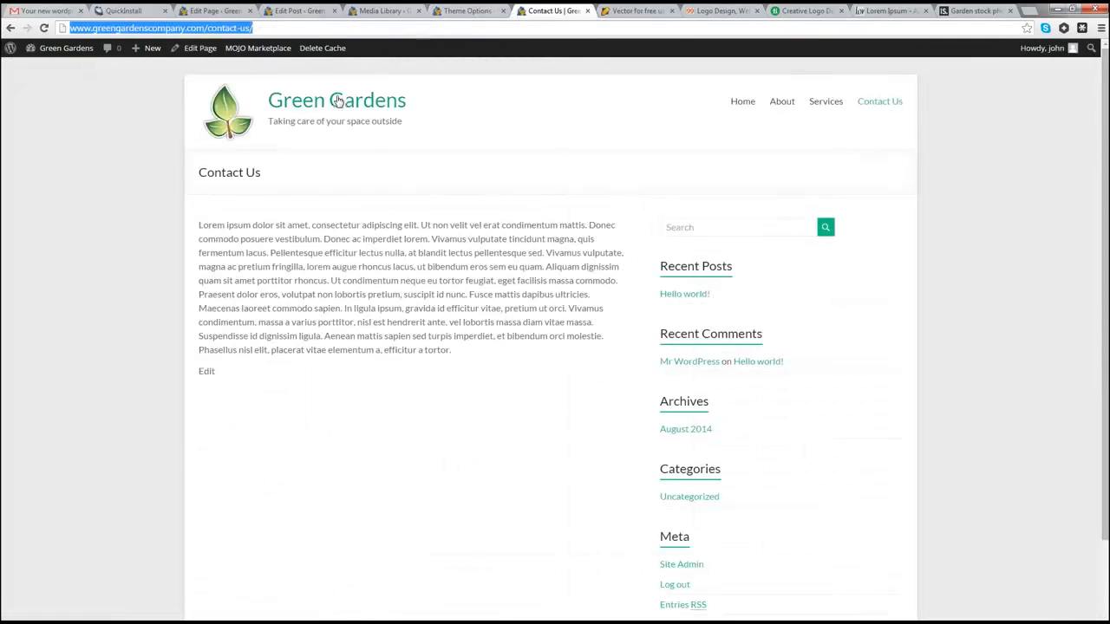
# Step: On the live homepage, test the slider's Read more link twice, then return to Theme Options
pyautogui.click(289, 104)
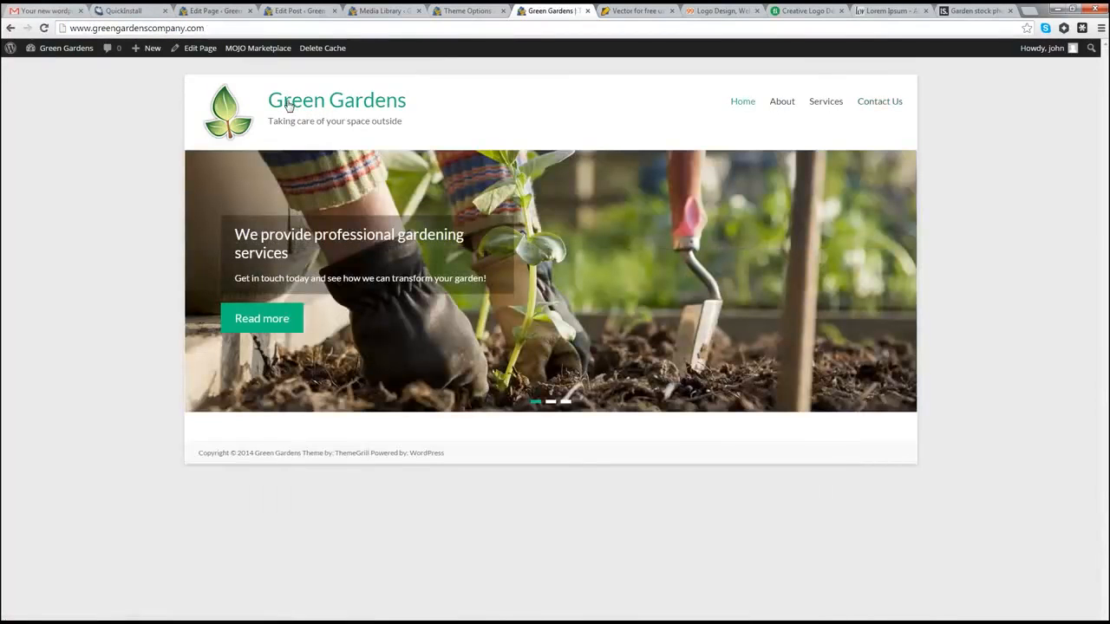
pyautogui.click(257, 326)
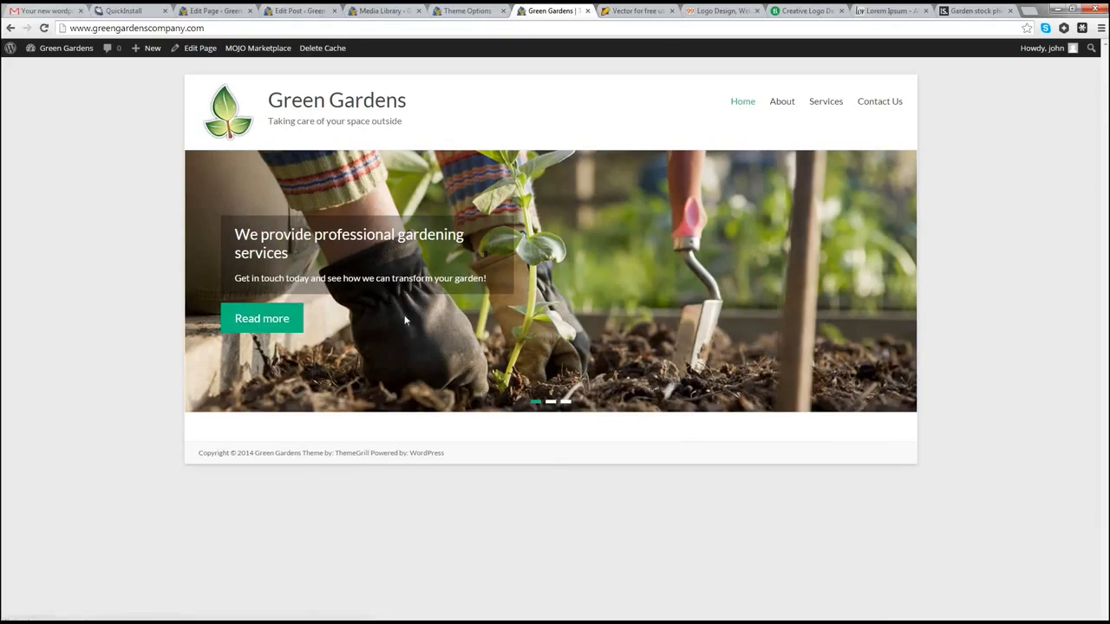
pyautogui.click(254, 321)
pyautogui.doubleClick(412, 278)
pyautogui.click(460, 11)
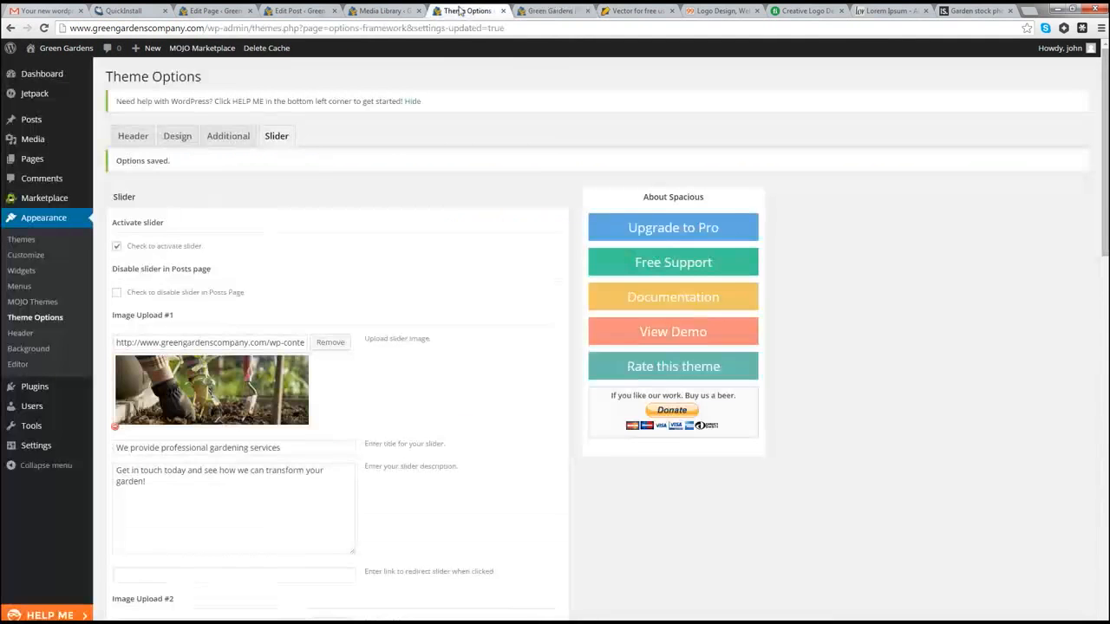
pyautogui.scroll(-7, 314, 380)
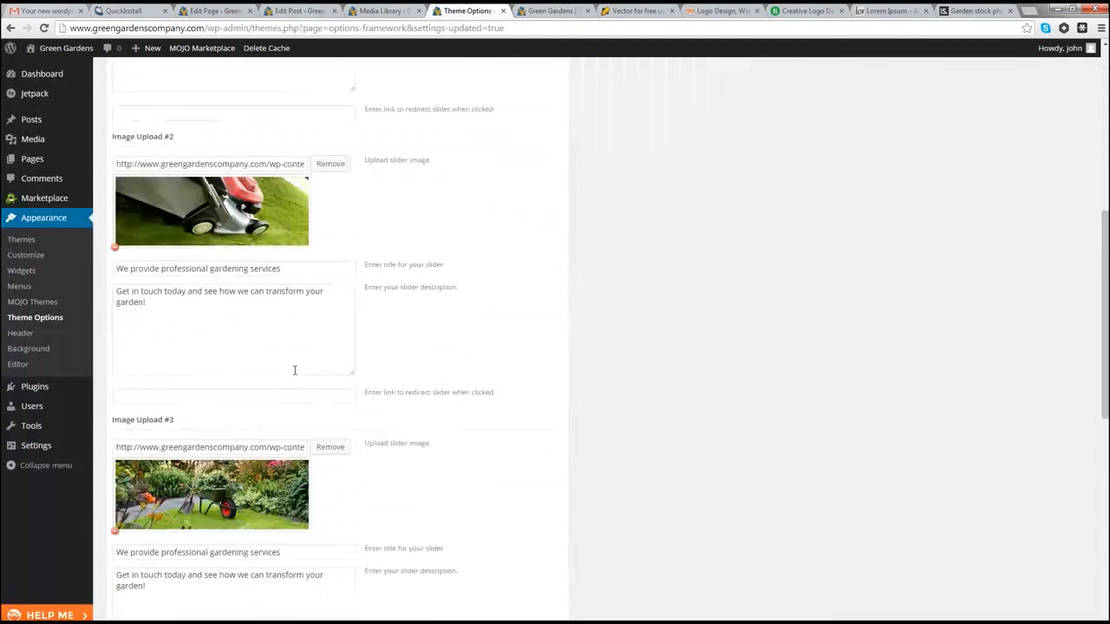
# Step: Save the slider options again with slide 3's link in place
pyautogui.scroll(-2, 294, 367)
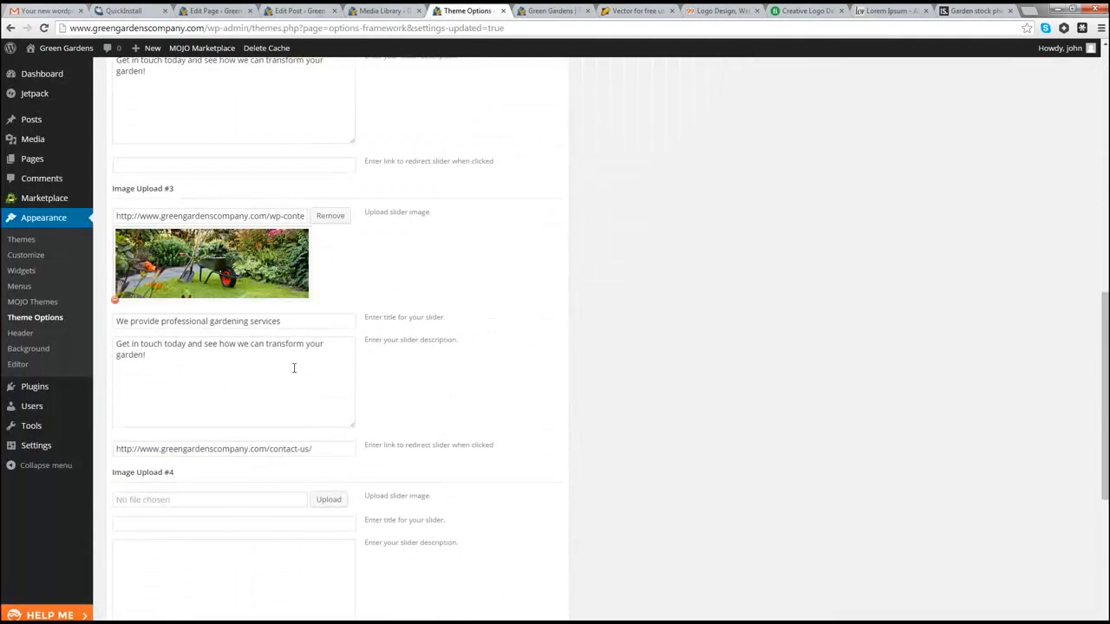
pyautogui.click(326, 449)
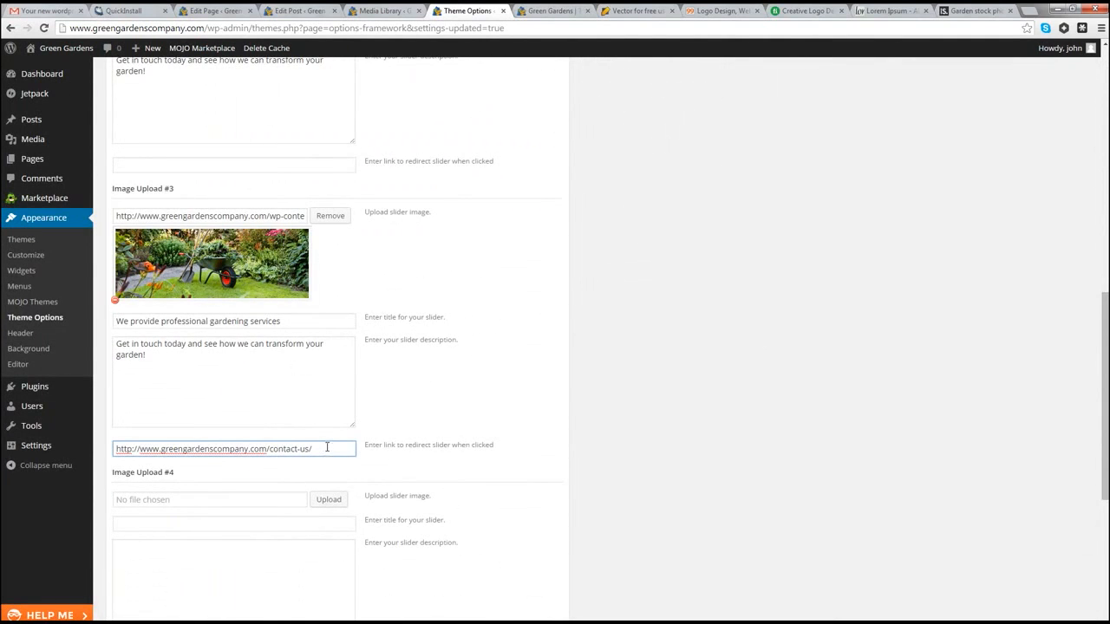
pyautogui.scroll(-4, 327, 444)
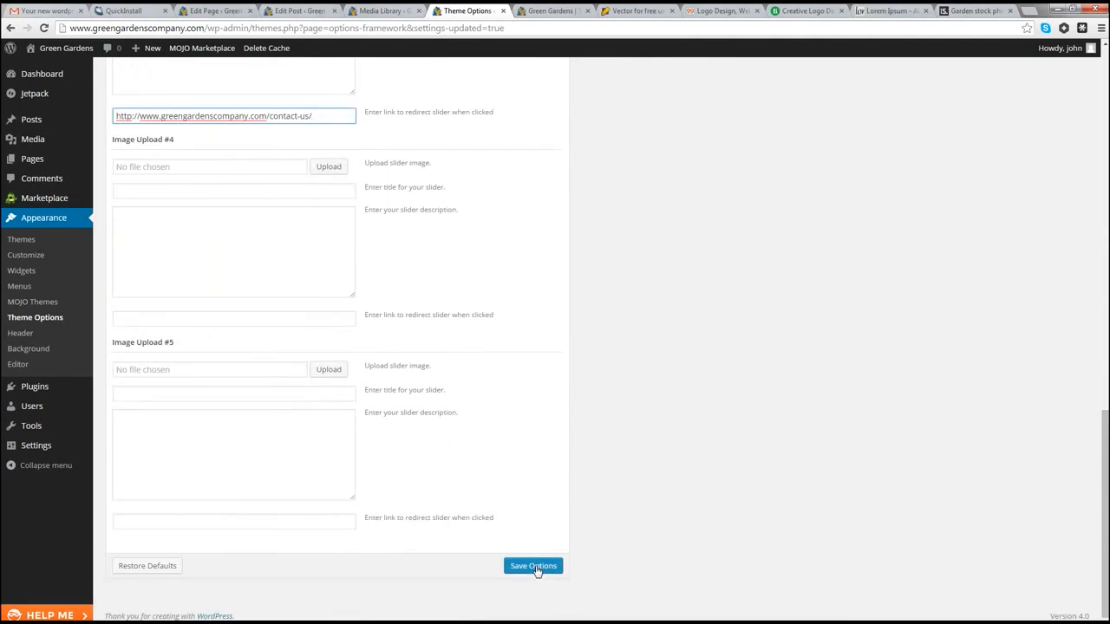
pyautogui.click(524, 566)
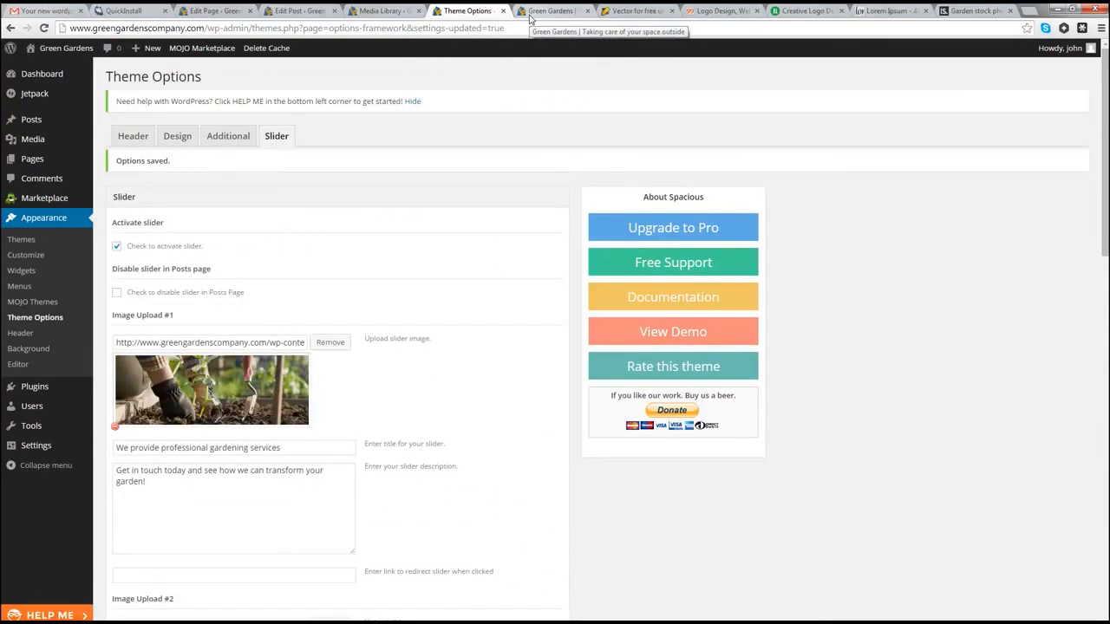
# Step: Reload the live homepage and test the slide's Read more link
pyautogui.click(531, 11)
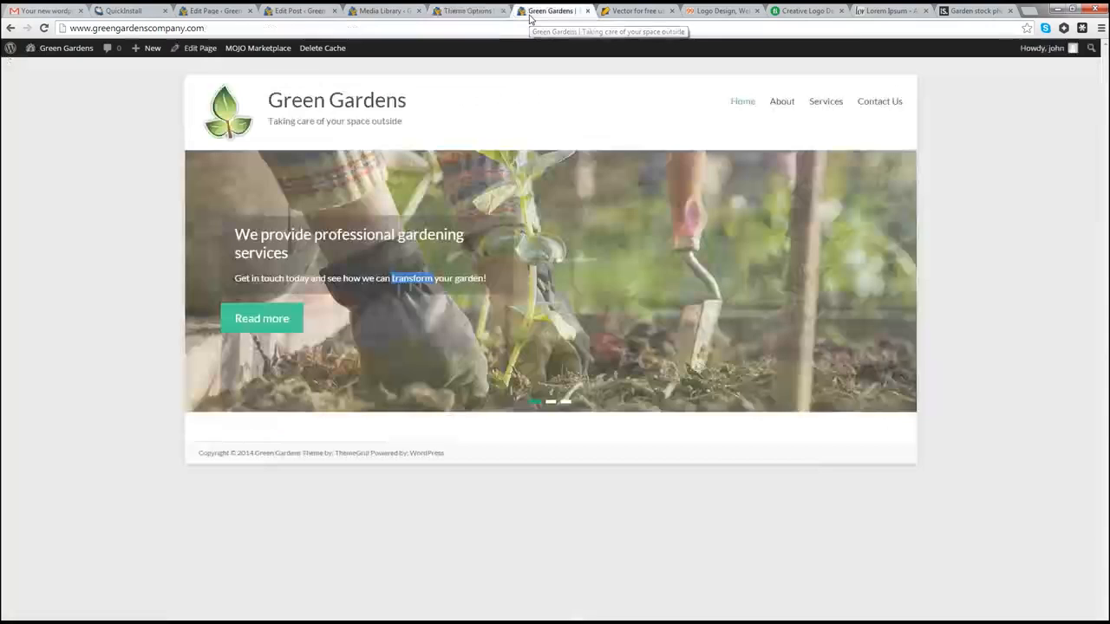
pyautogui.press('F5')
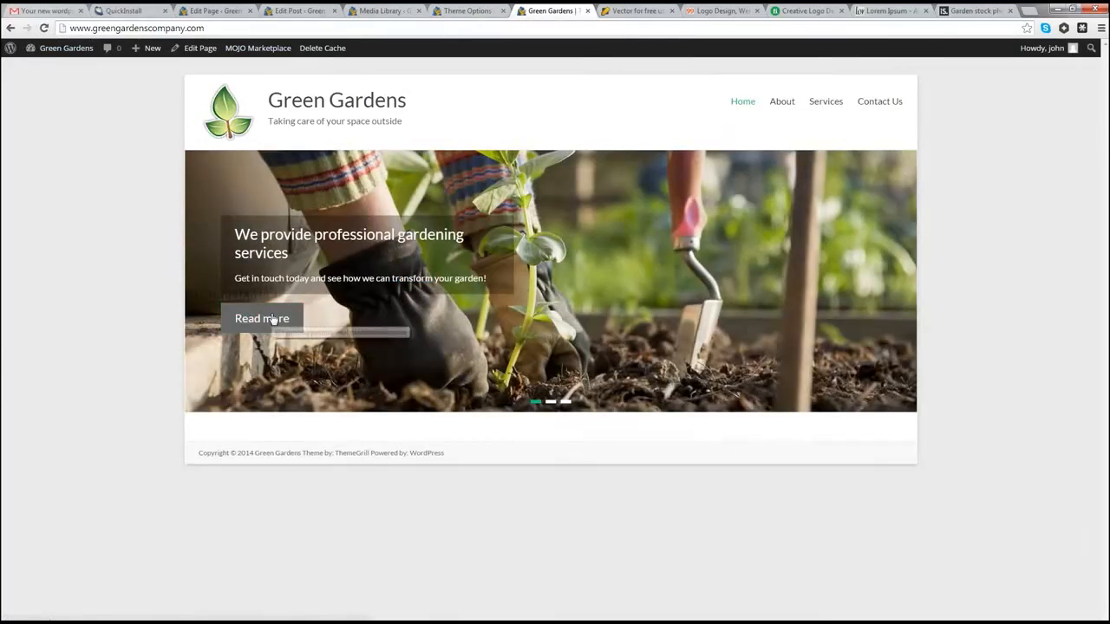
pyautogui.click(272, 319)
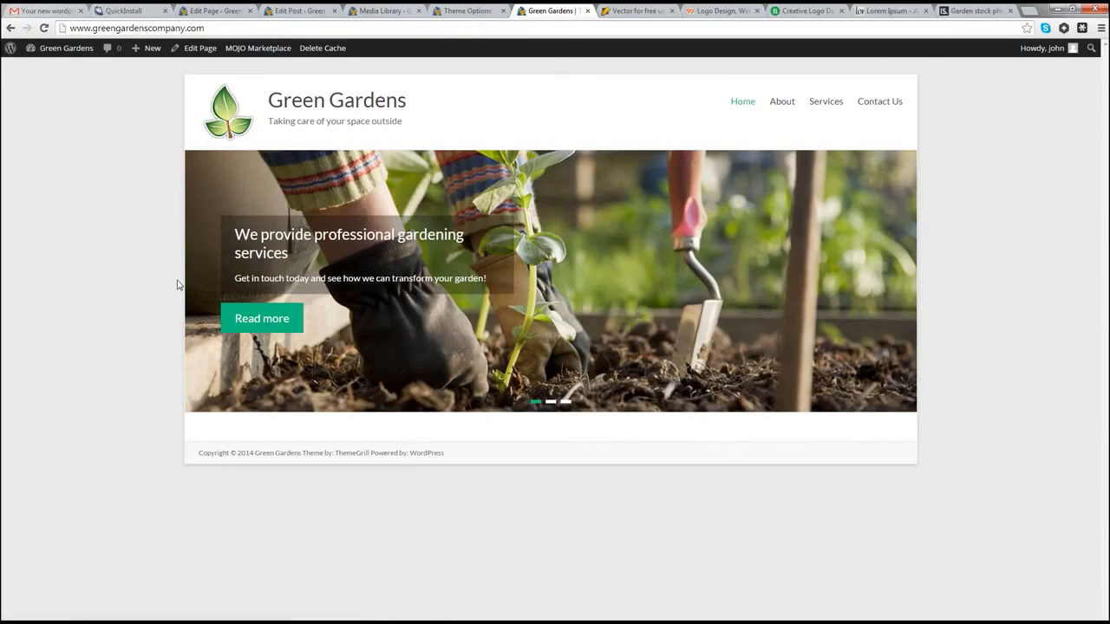
pyautogui.press('F5')
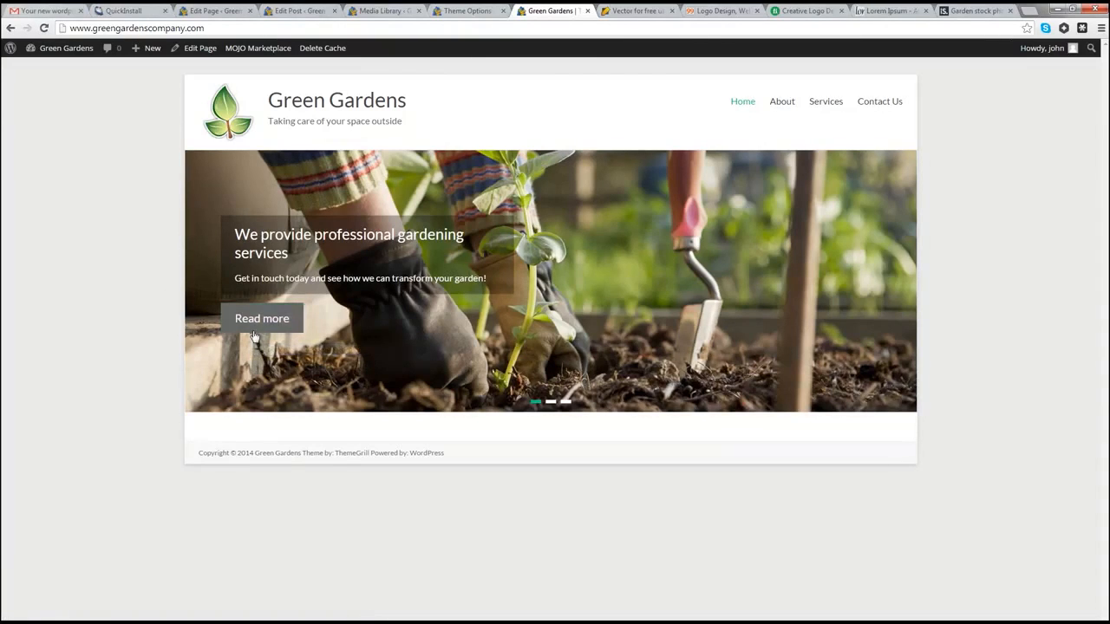
# Step: Paste the contact-us URL into the Image Upload #1 and #2 link fields and save
pyautogui.click(452, 11)
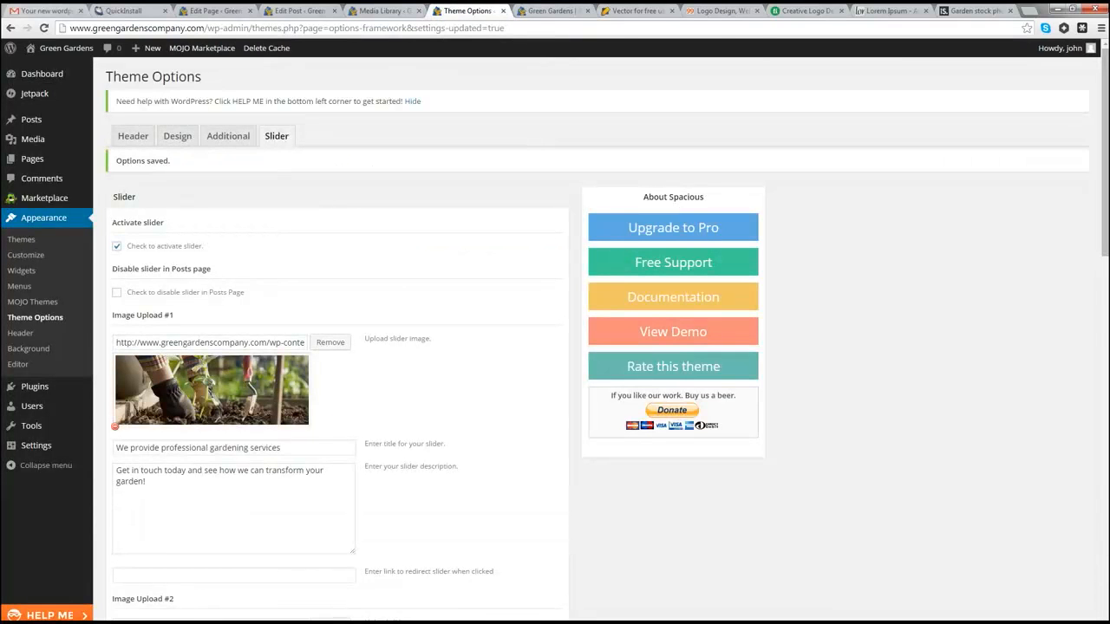
pyautogui.scroll(-3, 235, 411)
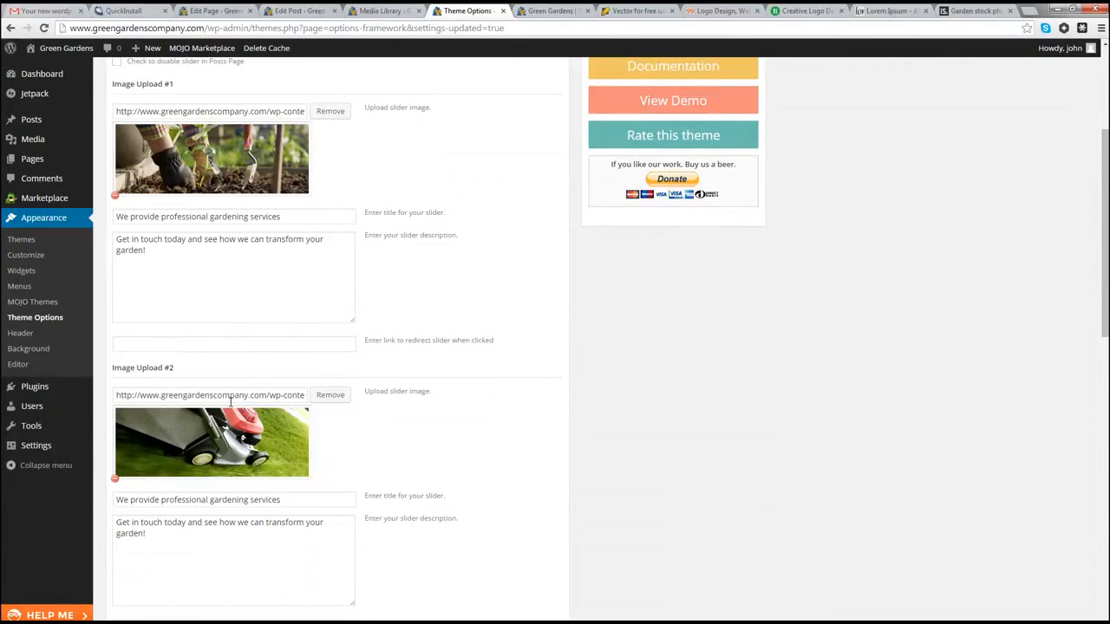
pyautogui.click(175, 345)
pyautogui.write('http://www.greengardenscompany.com/contact-us/')
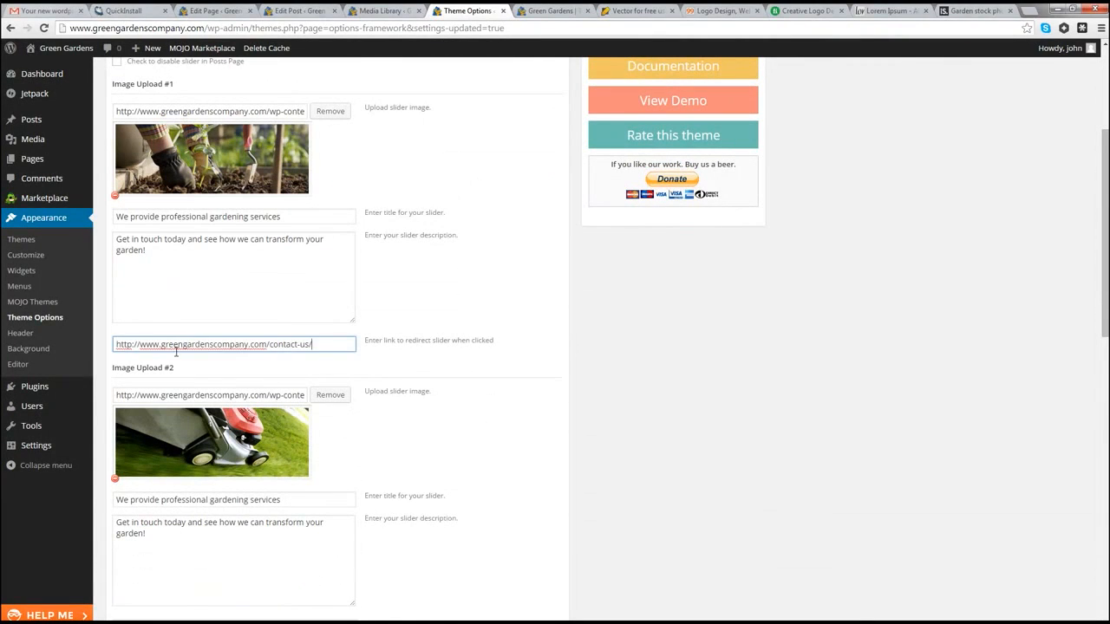
pyautogui.scroll(-5, 170, 364)
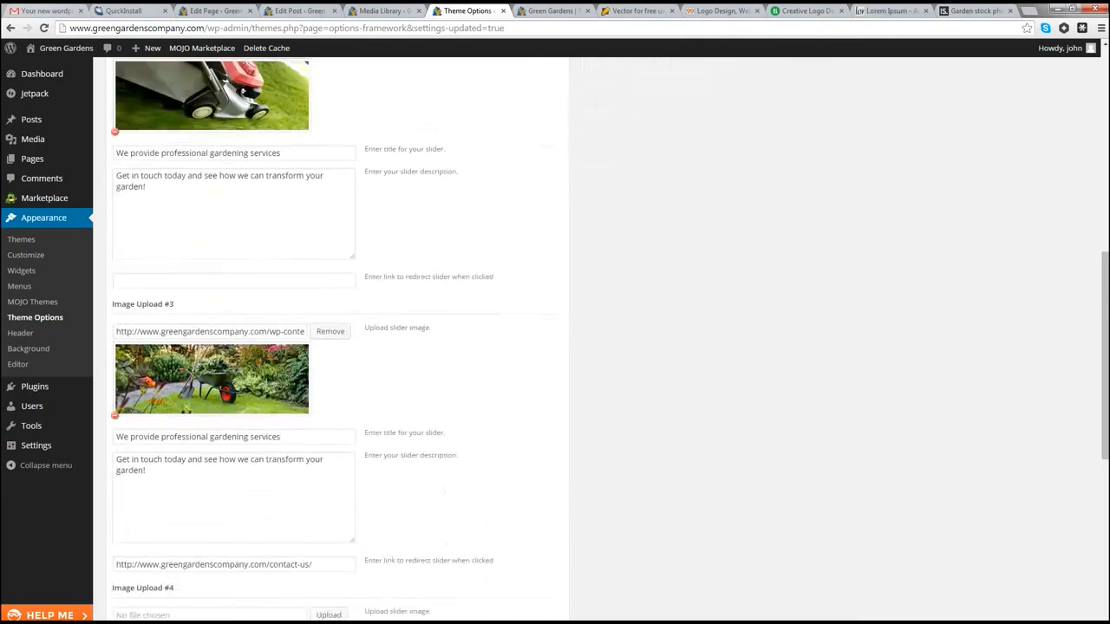
pyautogui.scroll(3, 174, 364)
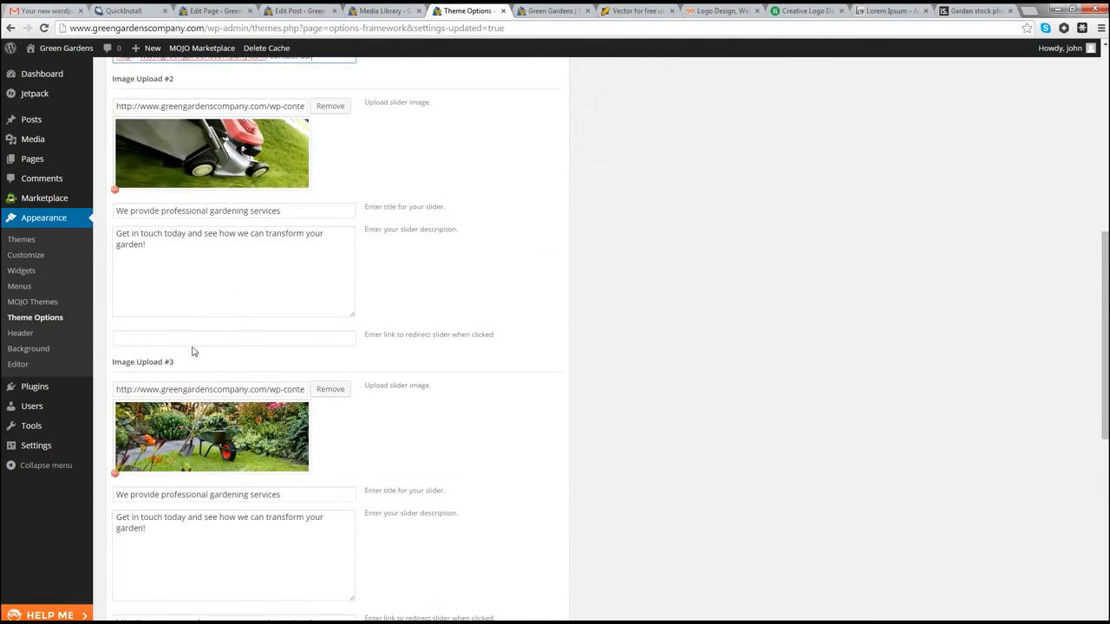
pyautogui.click(147, 344)
pyautogui.write('http://www.greengardenscompany.com/contact-us/')
pyautogui.scroll(4, 212, 373)
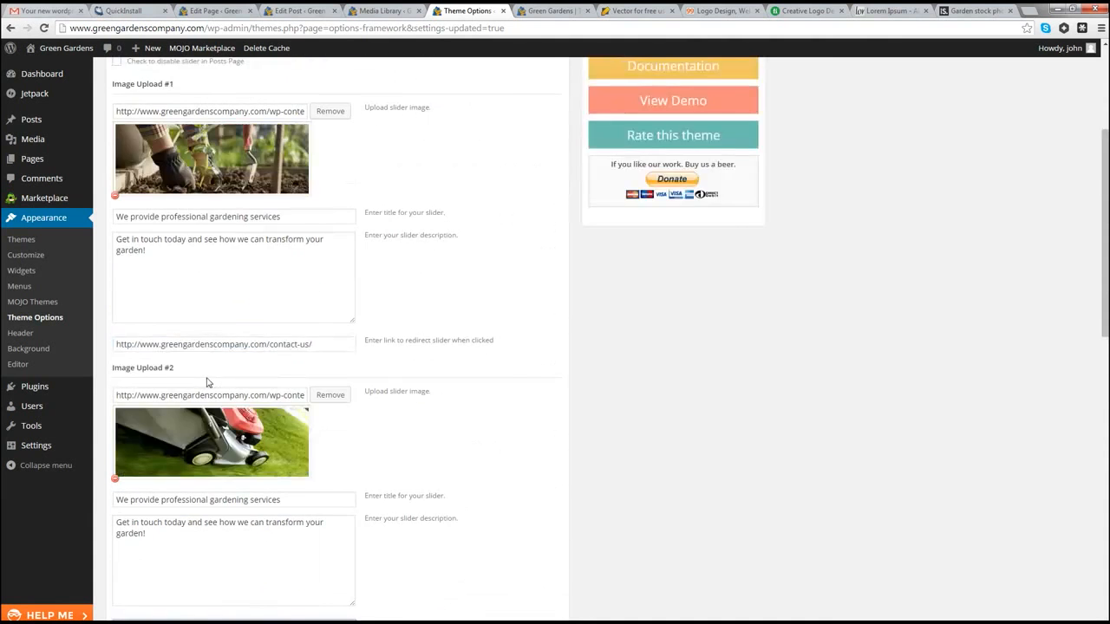
pyautogui.scroll(3, 207, 382)
pyautogui.scroll(-9, 208, 378)
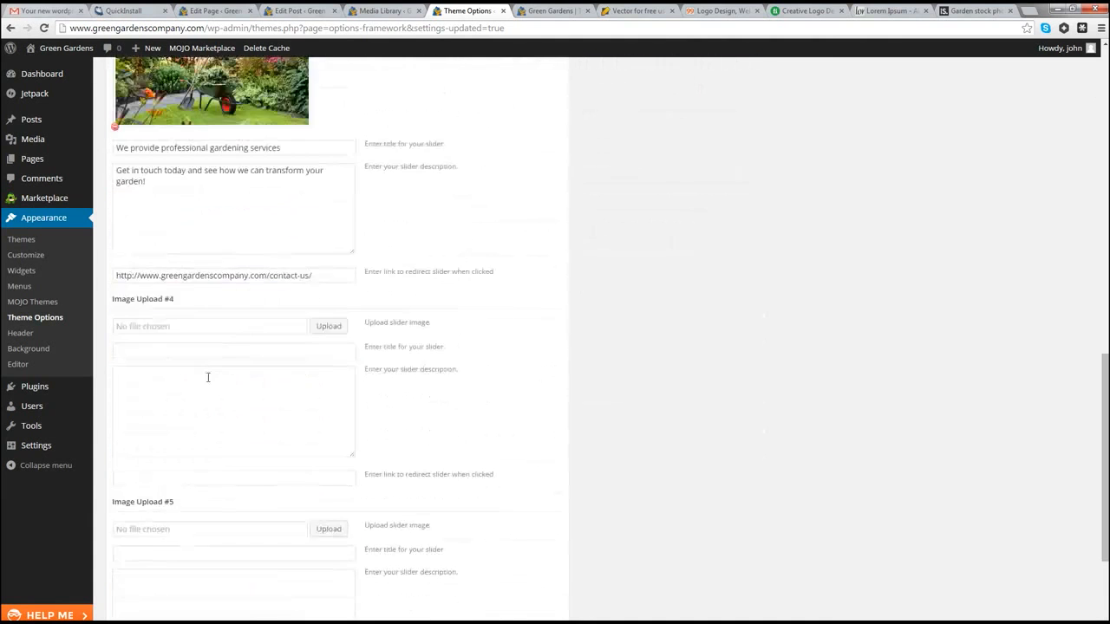
pyautogui.scroll(-3, 210, 381)
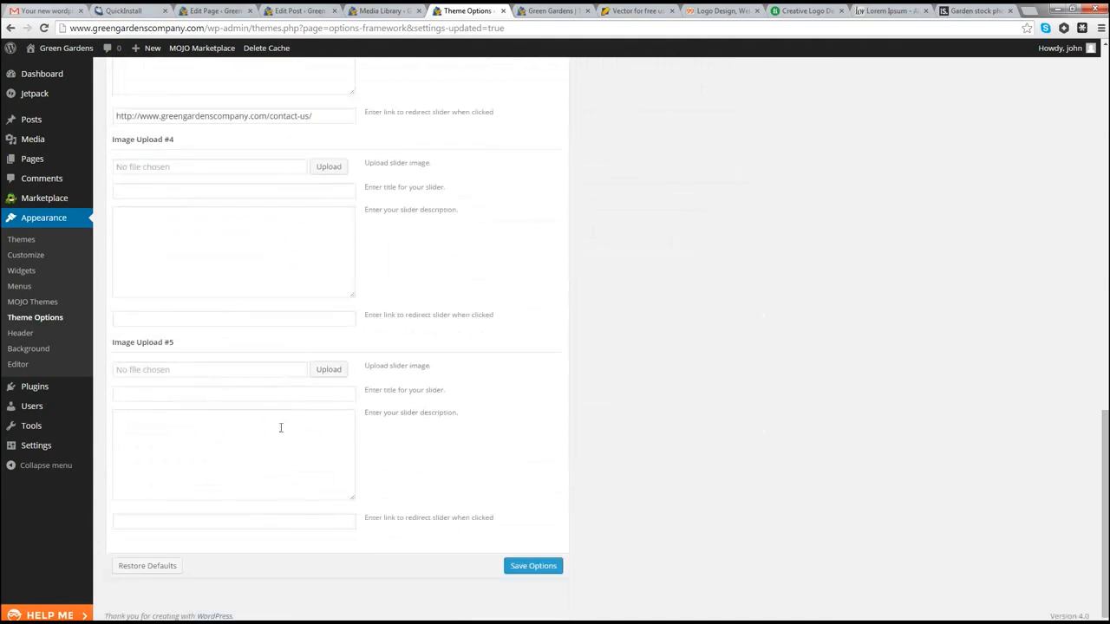
pyautogui.click(530, 570)
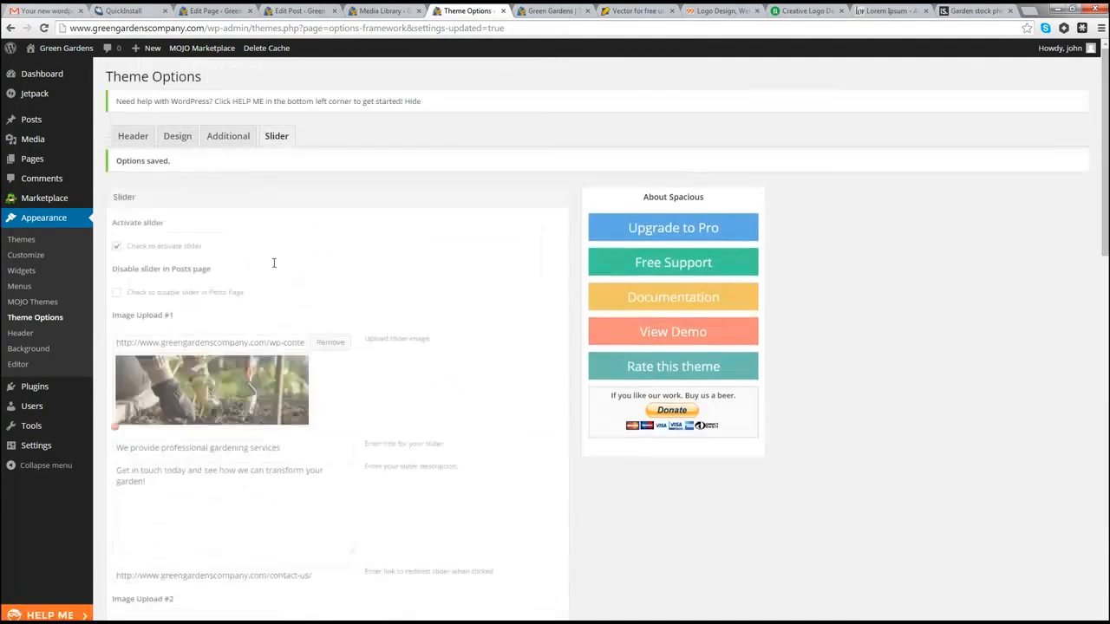
pyautogui.click(539, 11)
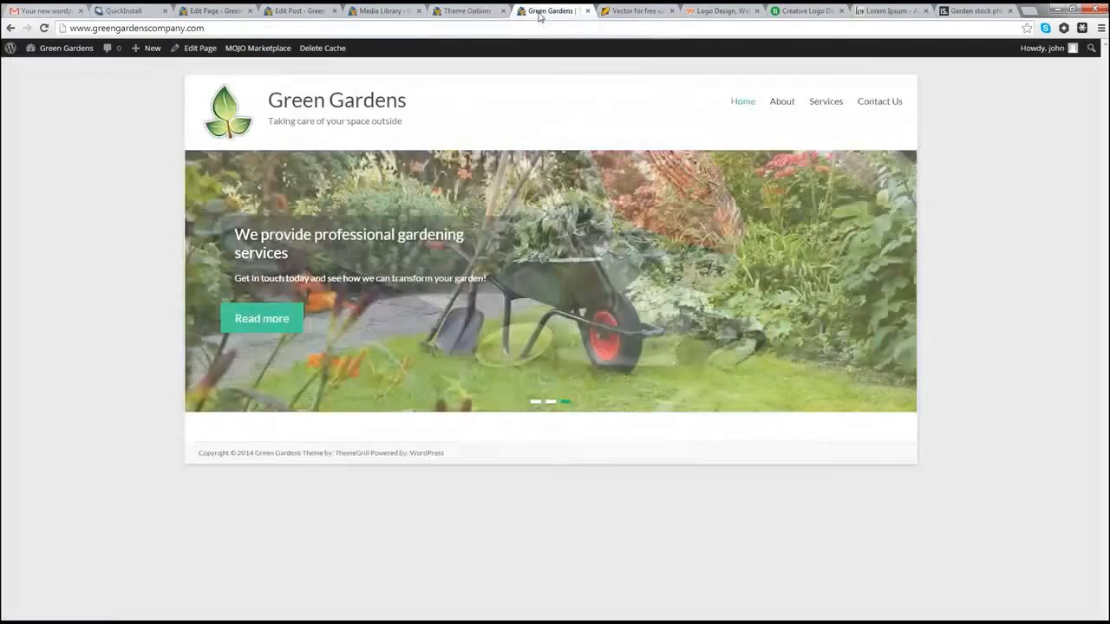
pyautogui.click(44, 27)
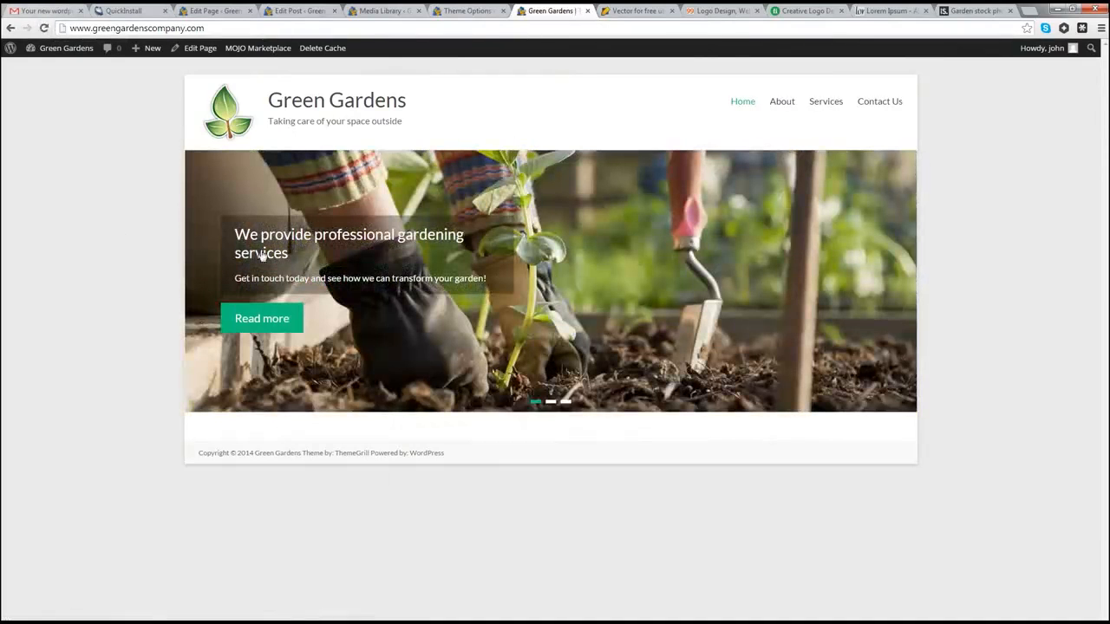
pyautogui.click(264, 321)
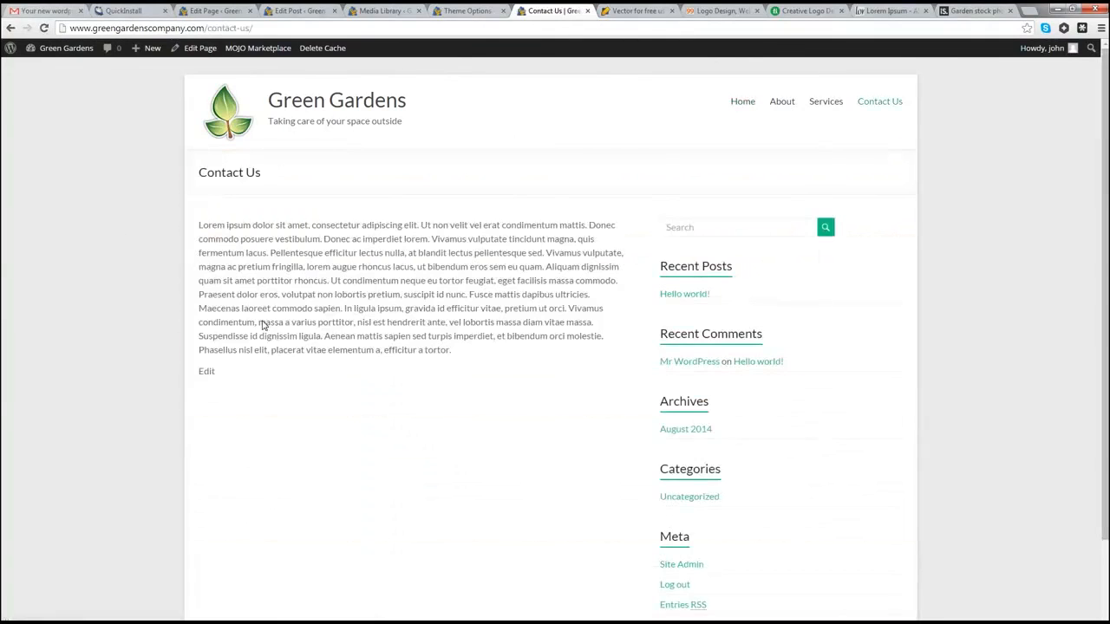
pyautogui.click(740, 107)
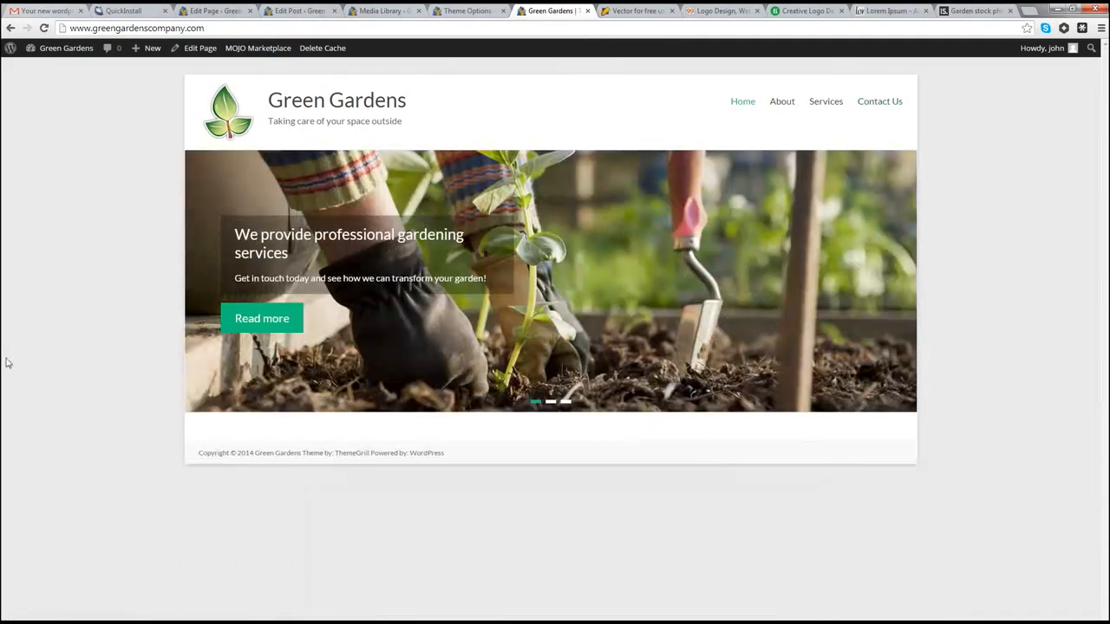
pyautogui.click(552, 402)
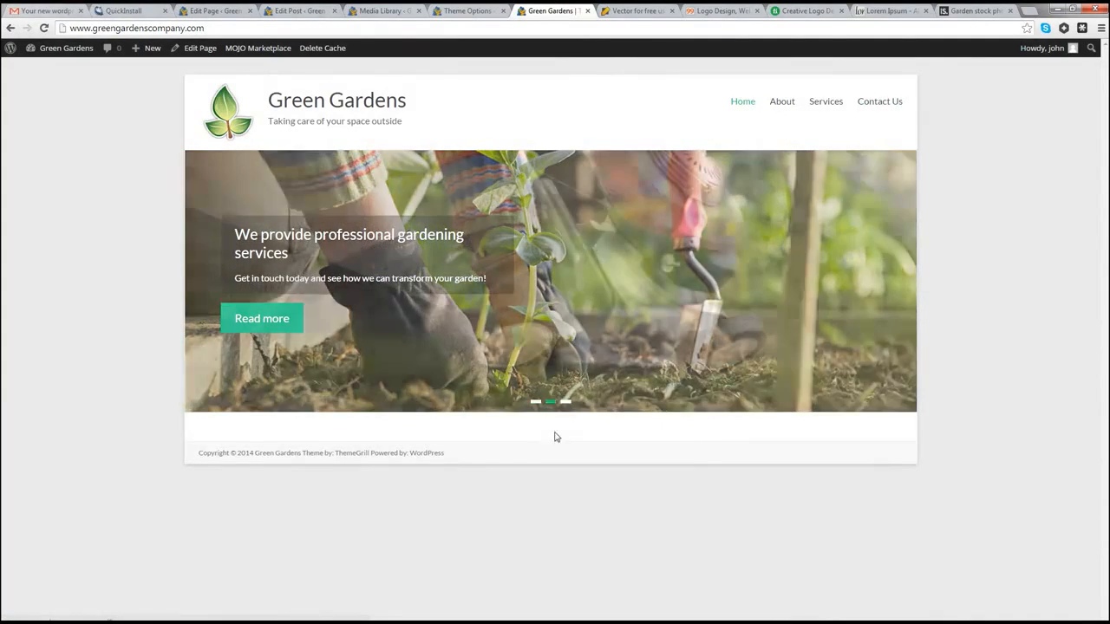
pyautogui.click(261, 322)
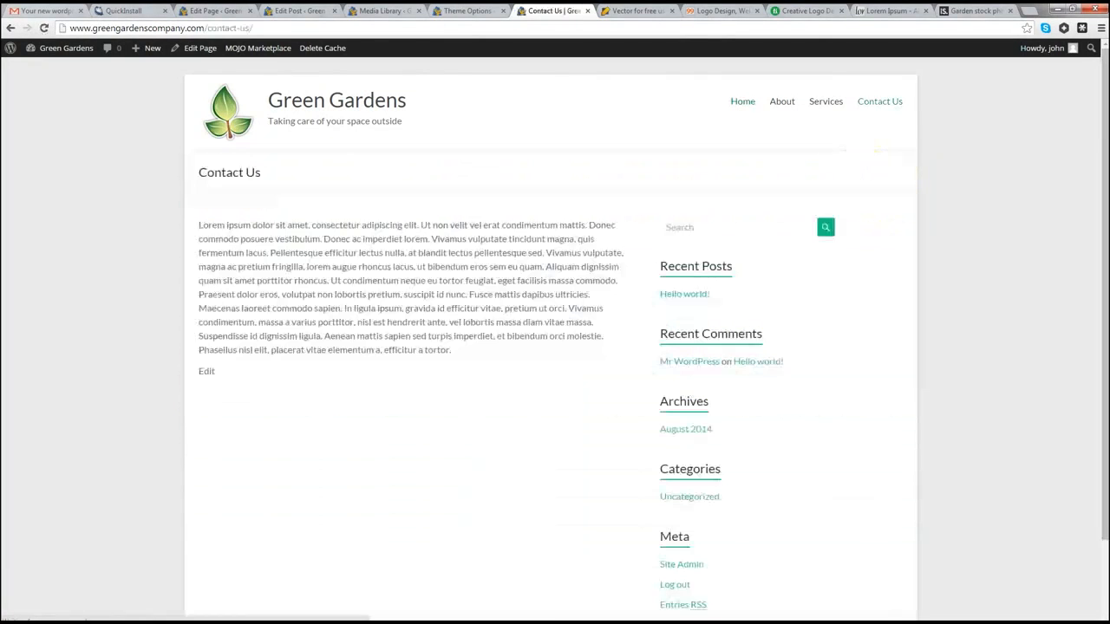
pyautogui.click(743, 102)
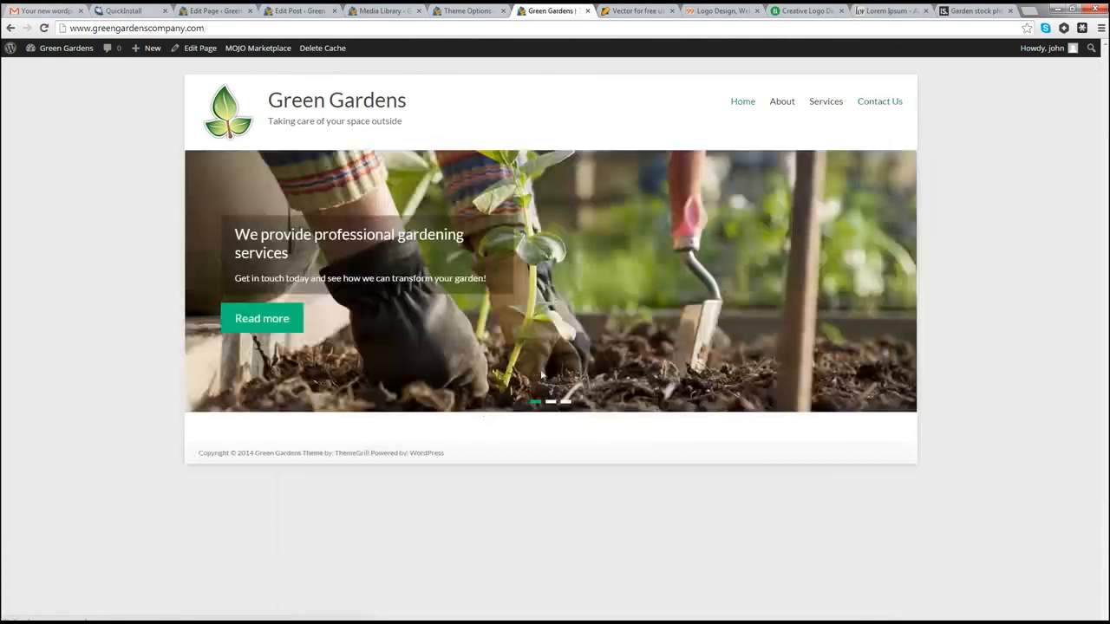
pyautogui.click(565, 402)
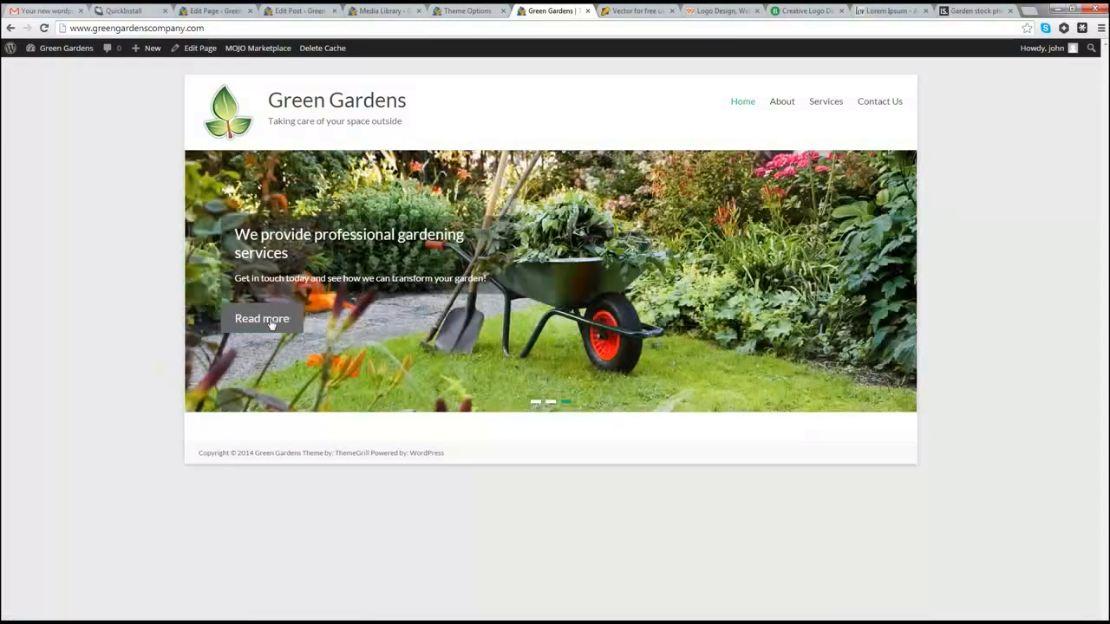
pyautogui.click(267, 322)
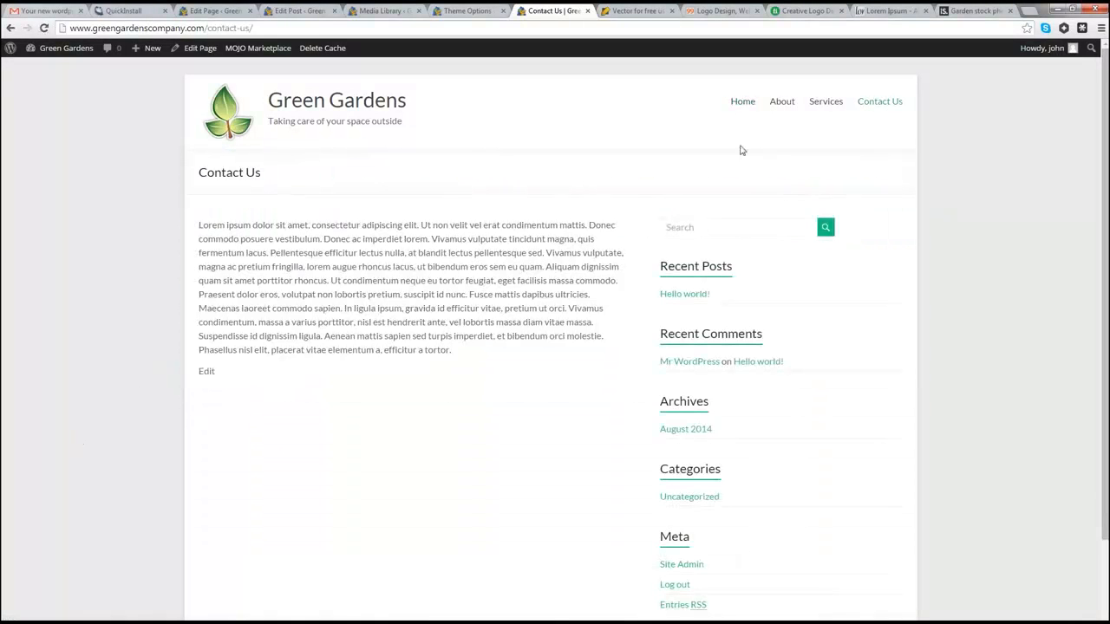
pyautogui.click(744, 102)
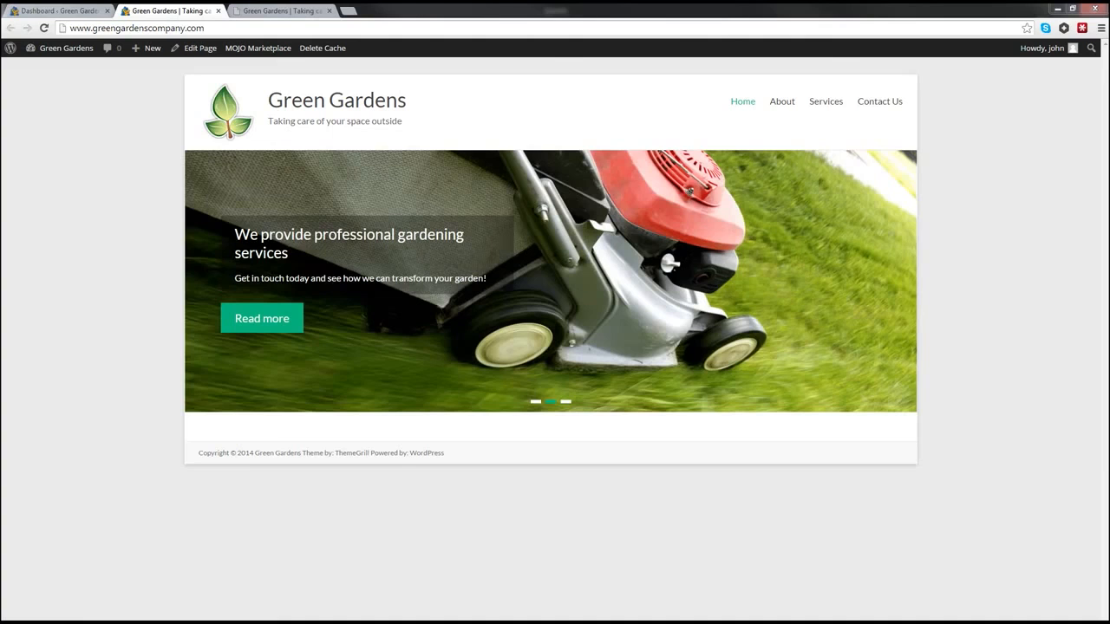
pyautogui.click(260, 11)
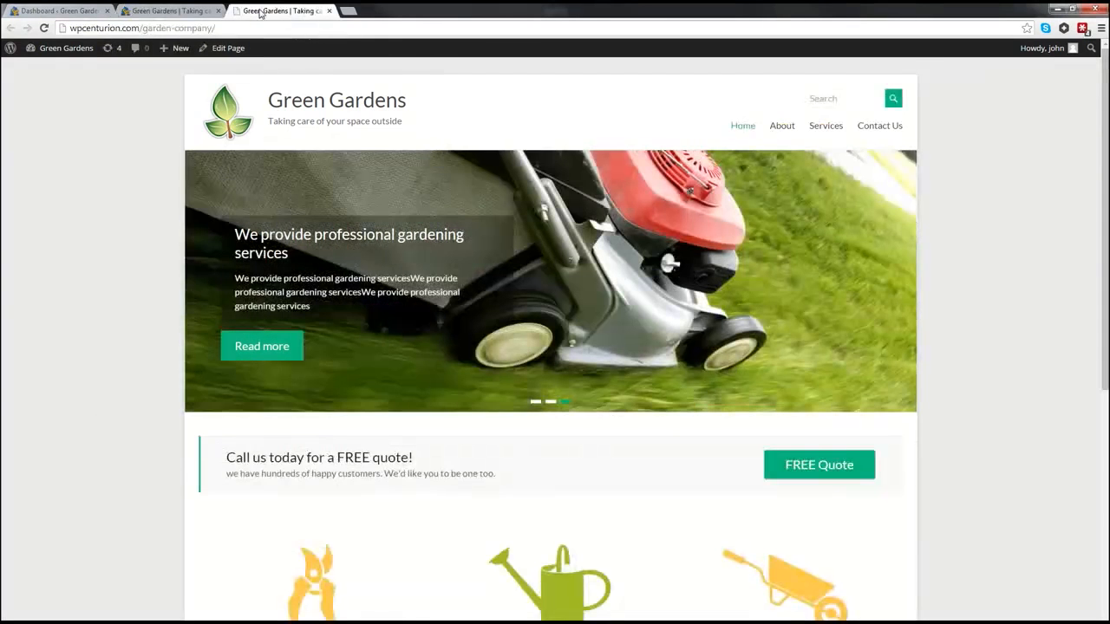
pyautogui.scroll(-5, 114, 251)
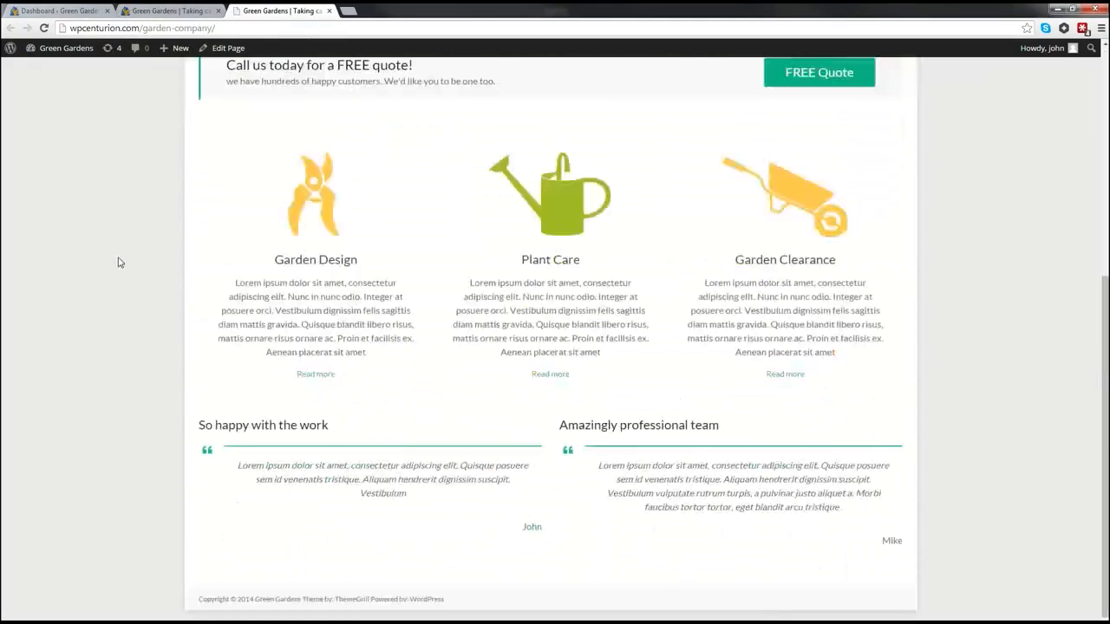
pyautogui.scroll(5, 120, 264)
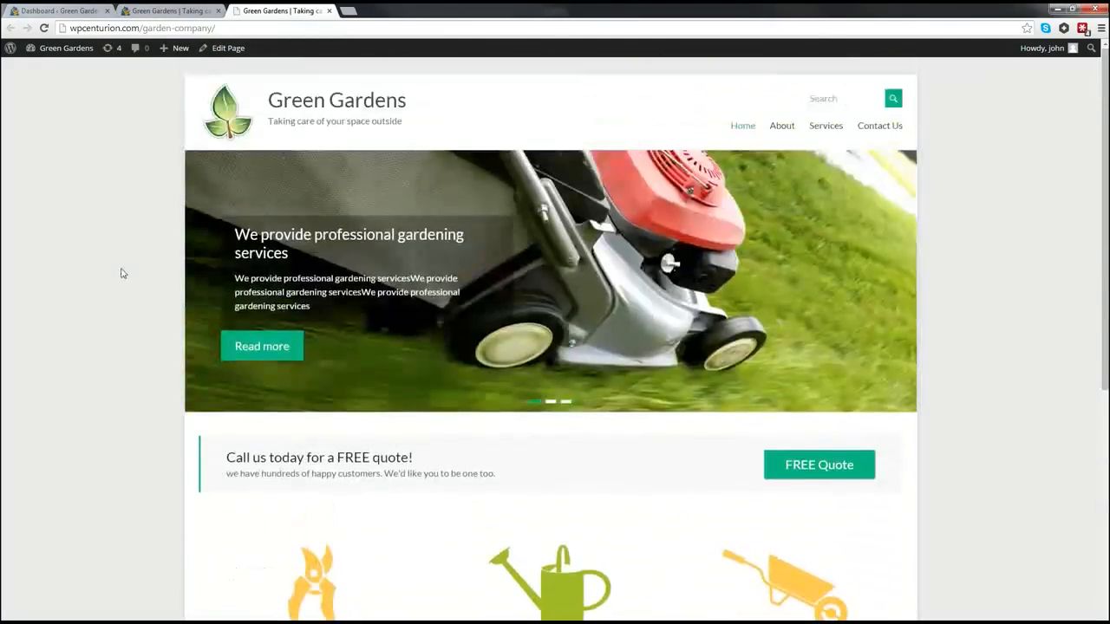
pyautogui.scroll(-3, 121, 273)
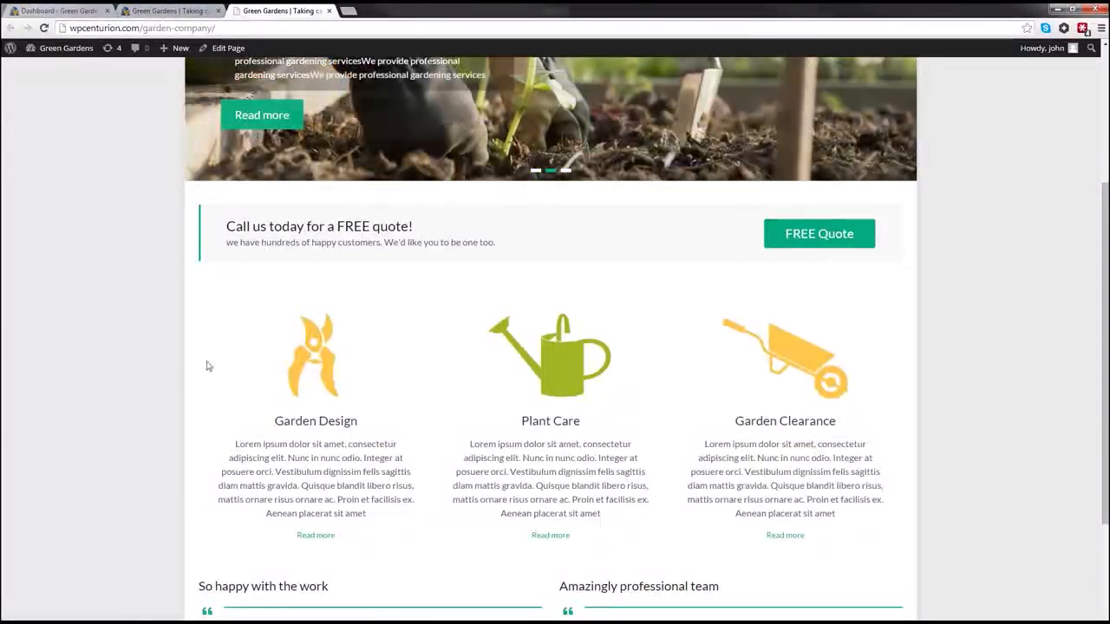
pyautogui.scroll(-2, 743, 380)
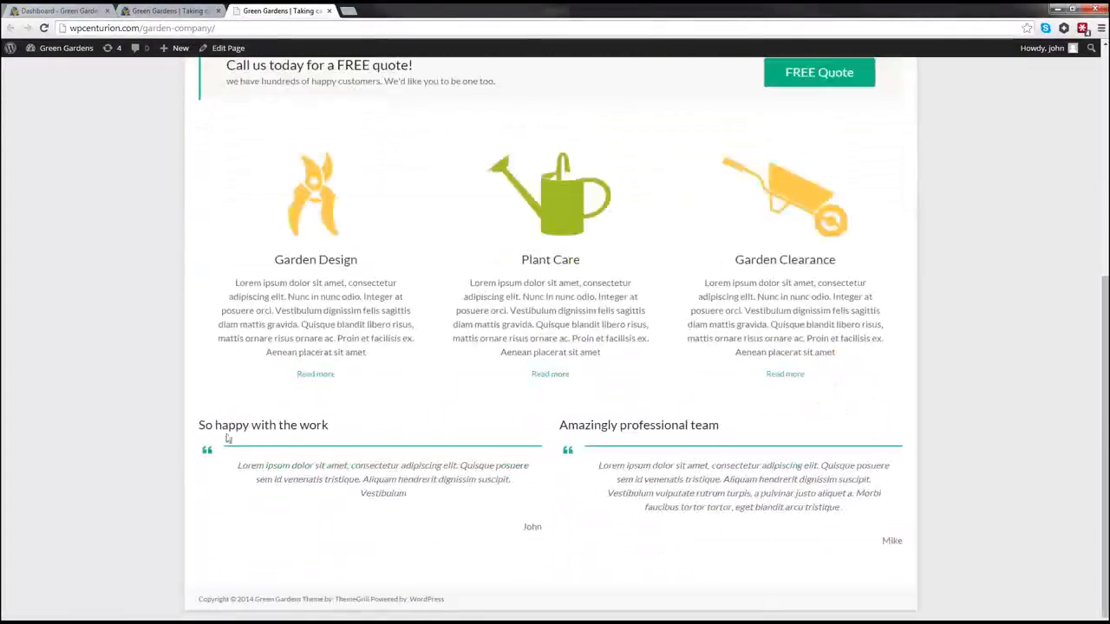
pyautogui.scroll(5, 820, 461)
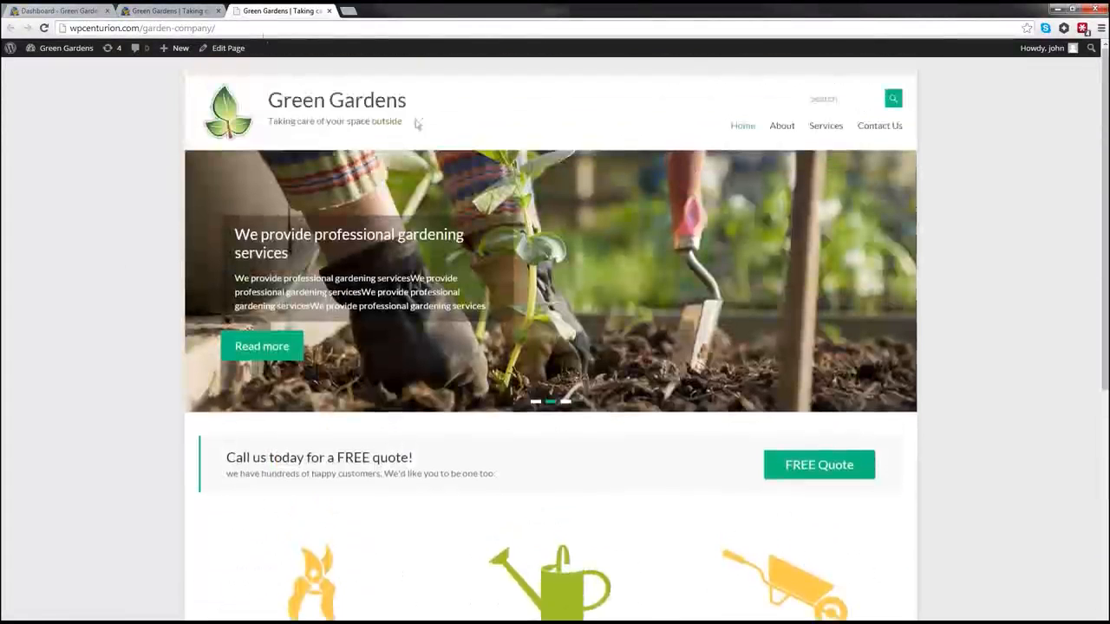
pyautogui.click(170, 11)
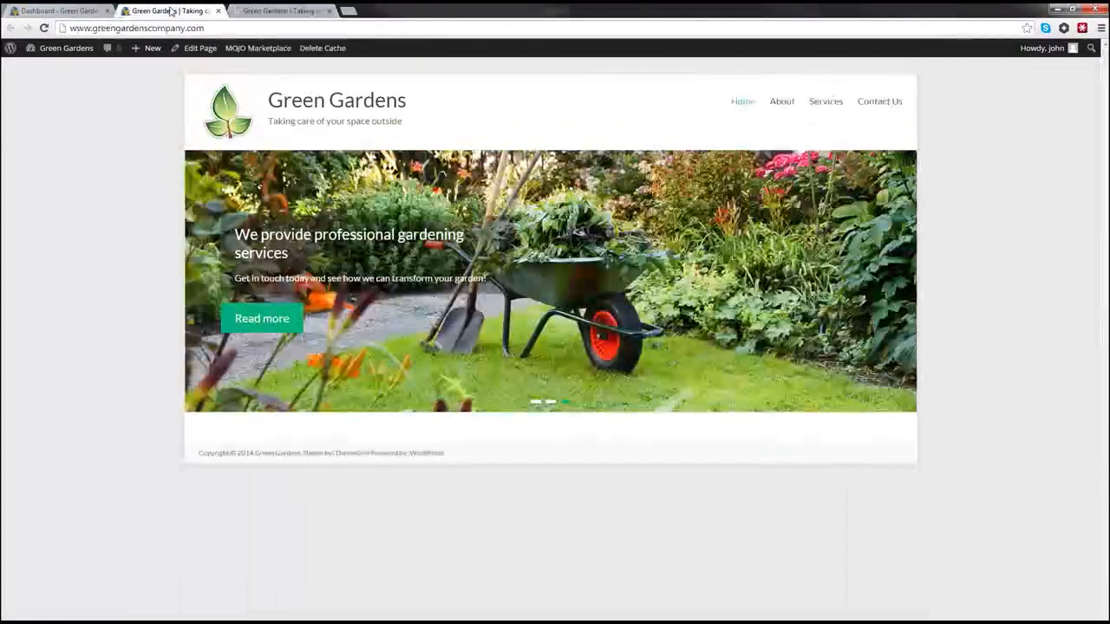
pyautogui.click(35, 11)
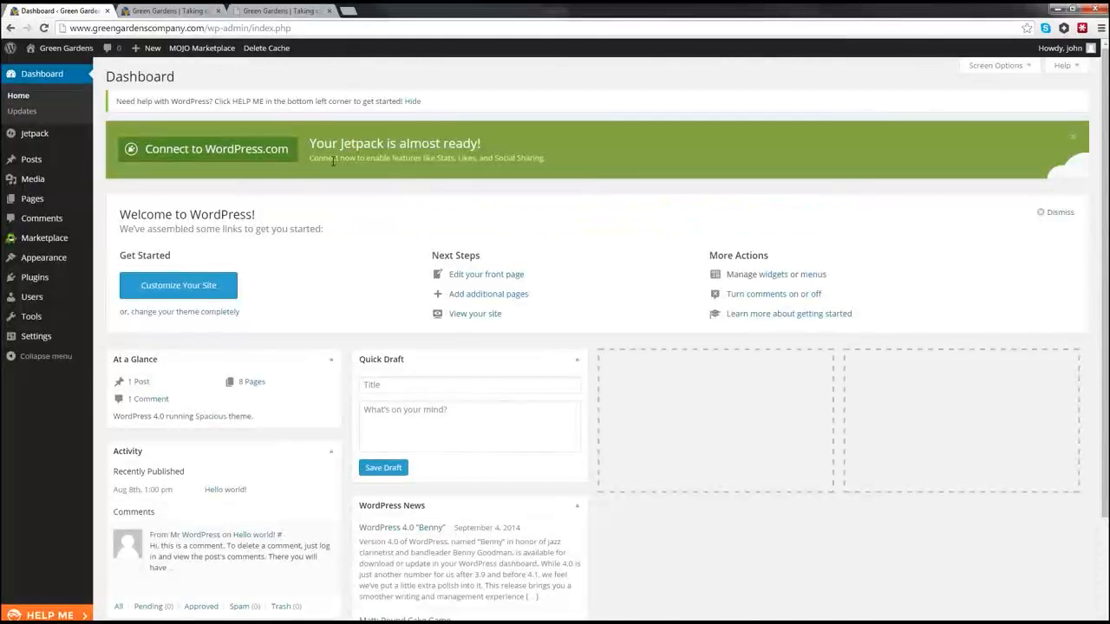
# Step: Open Appearance > Widgets to see the Business Top and Business Middle sidebars
pyautogui.moveTo(32, 266)
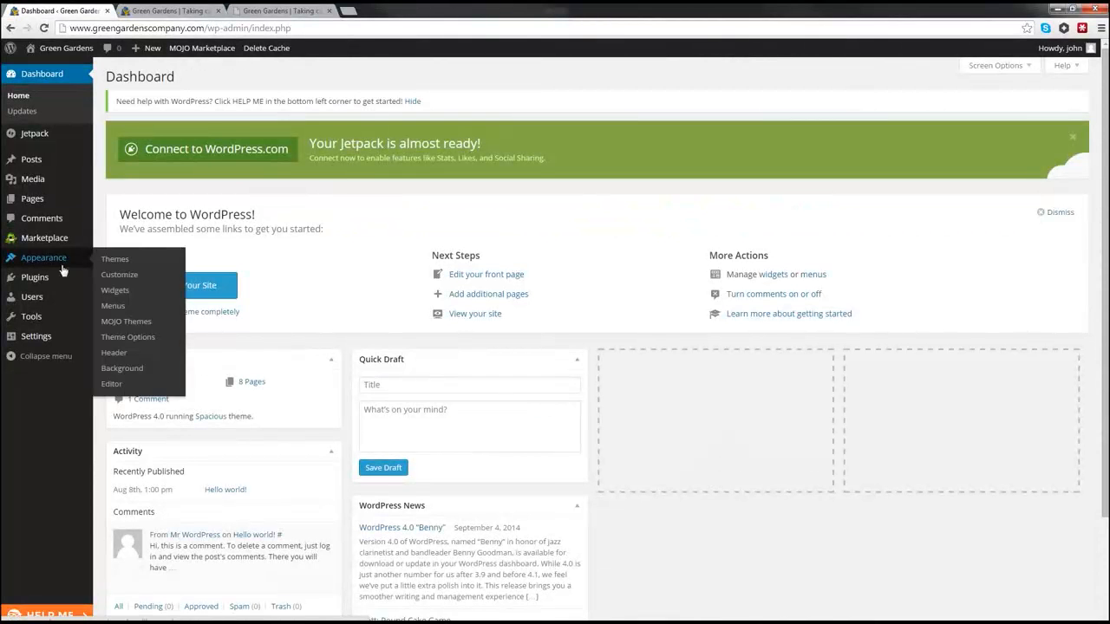
pyautogui.click(112, 294)
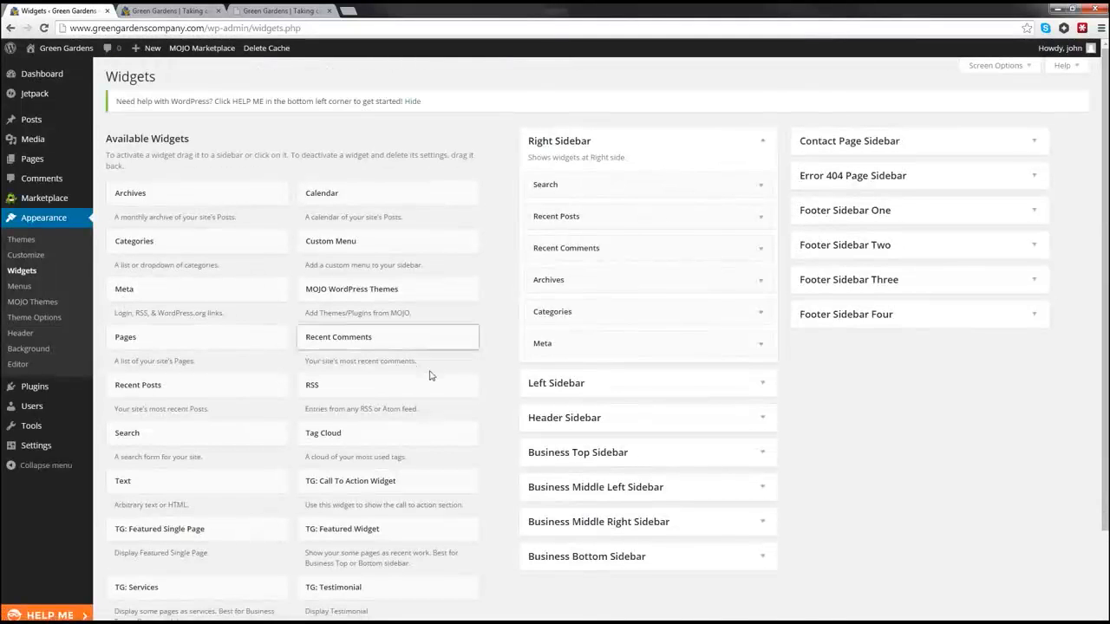
pyautogui.scroll(-1, 431, 391)
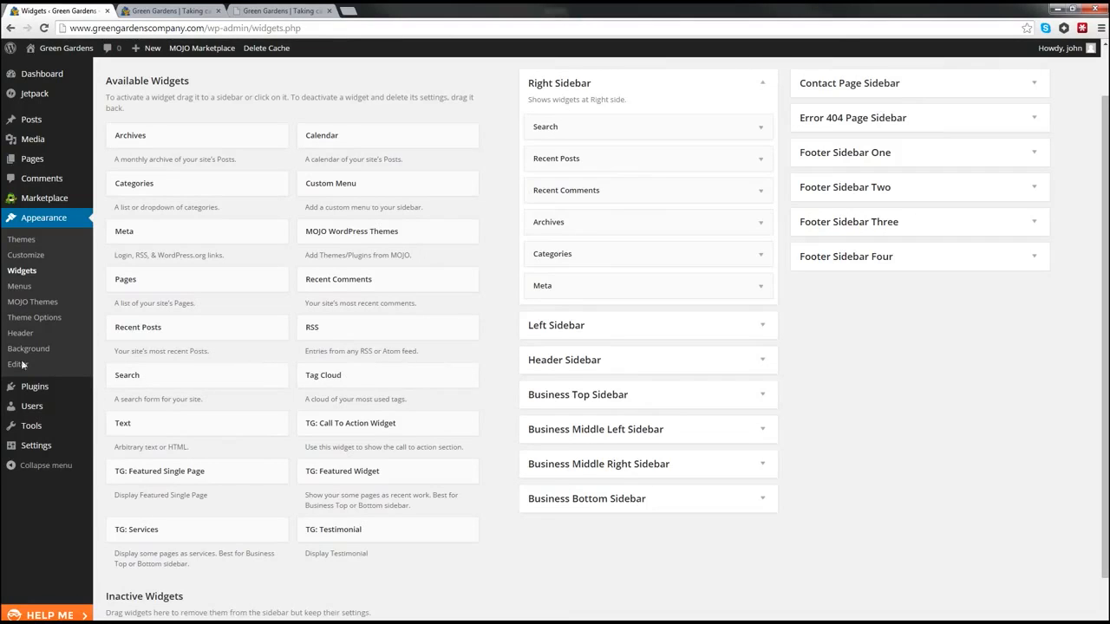
# Step: Add a TG: Call To Action Widget to Business Top Sidebar with 'Call us today for a FREE quote!' text
pyautogui.click(764, 398)
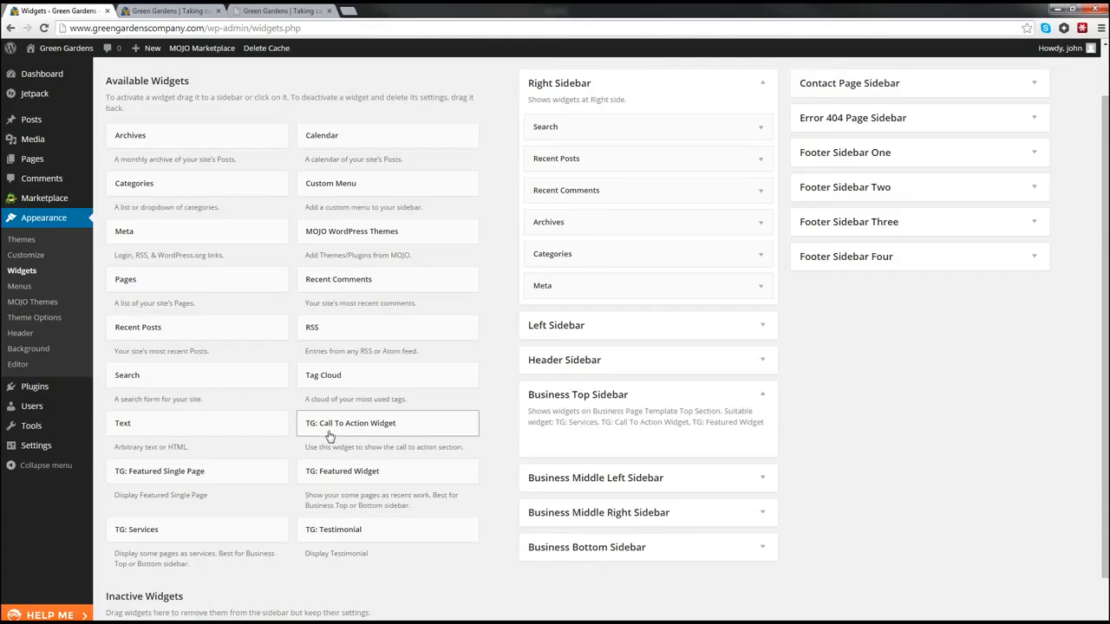
pyautogui.moveTo(330, 432); pyautogui.dragTo(568, 442)
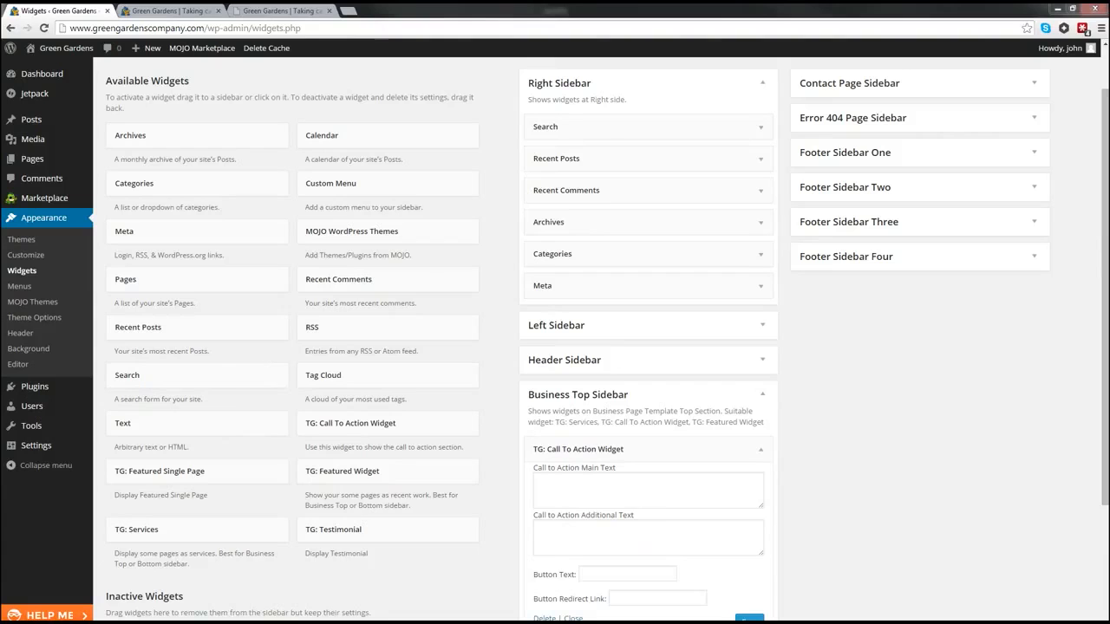
pyautogui.click(594, 491)
pyautogui.write('Call us today for a FREE quote')
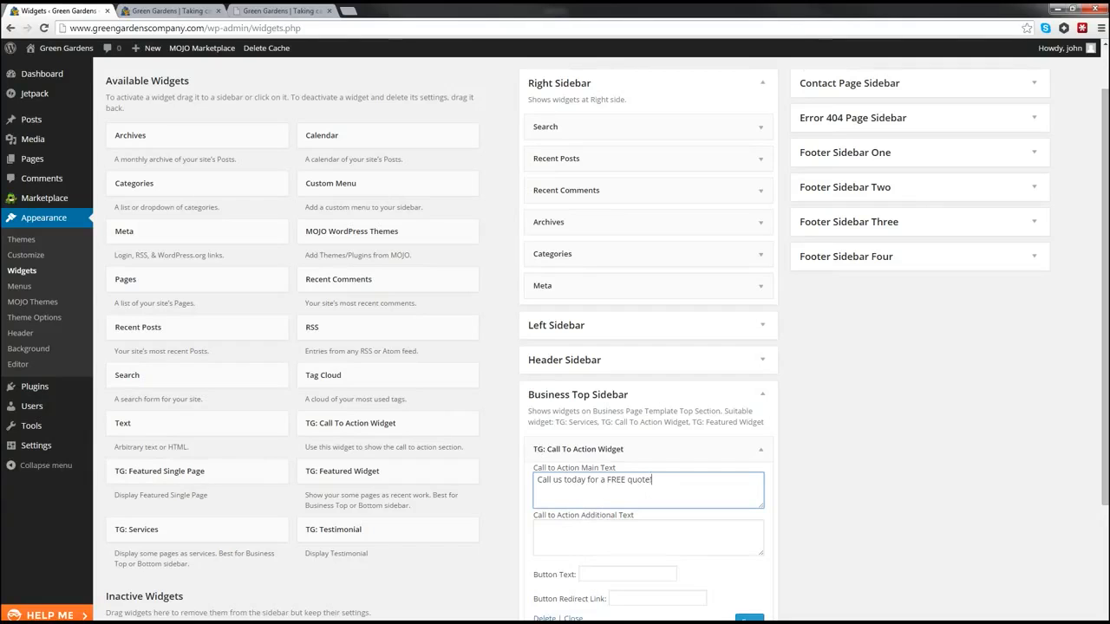
pyautogui.click(488, 463)
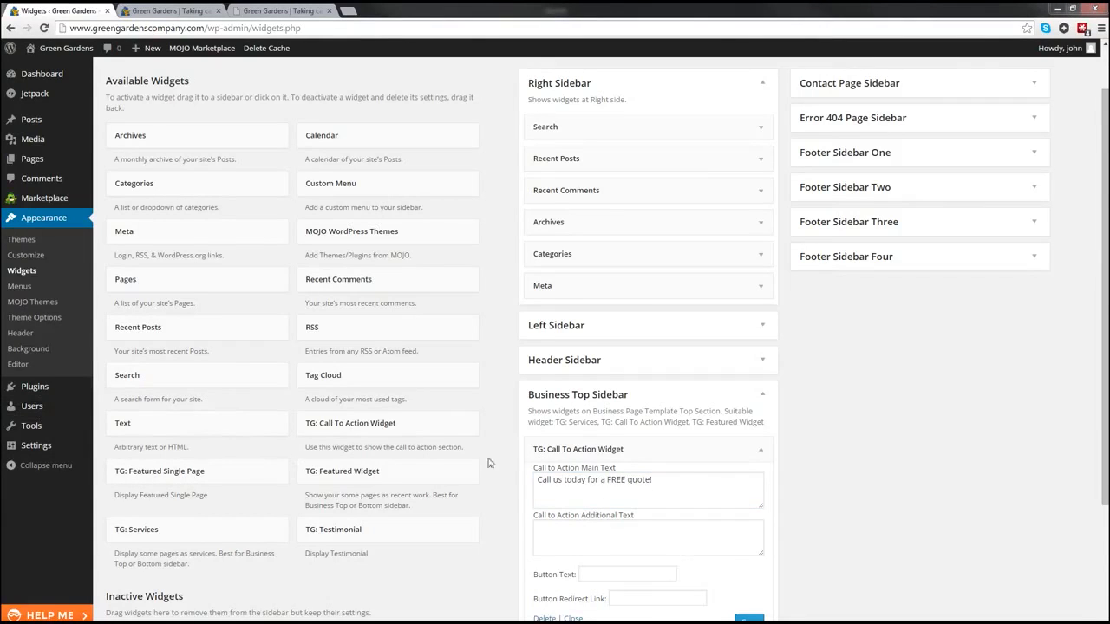
pyautogui.click(565, 532)
pyautogui.write("we have hundreds of happy customers. We'd like you to be one too.")
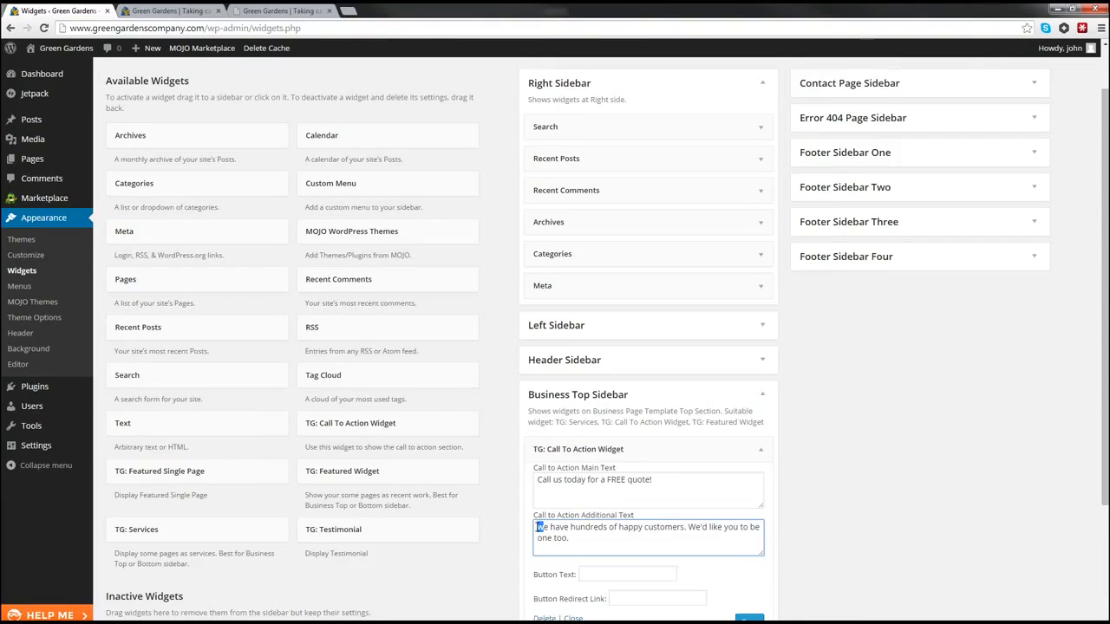
pyautogui.write('W')
pyautogui.scroll(-3, 616, 511)
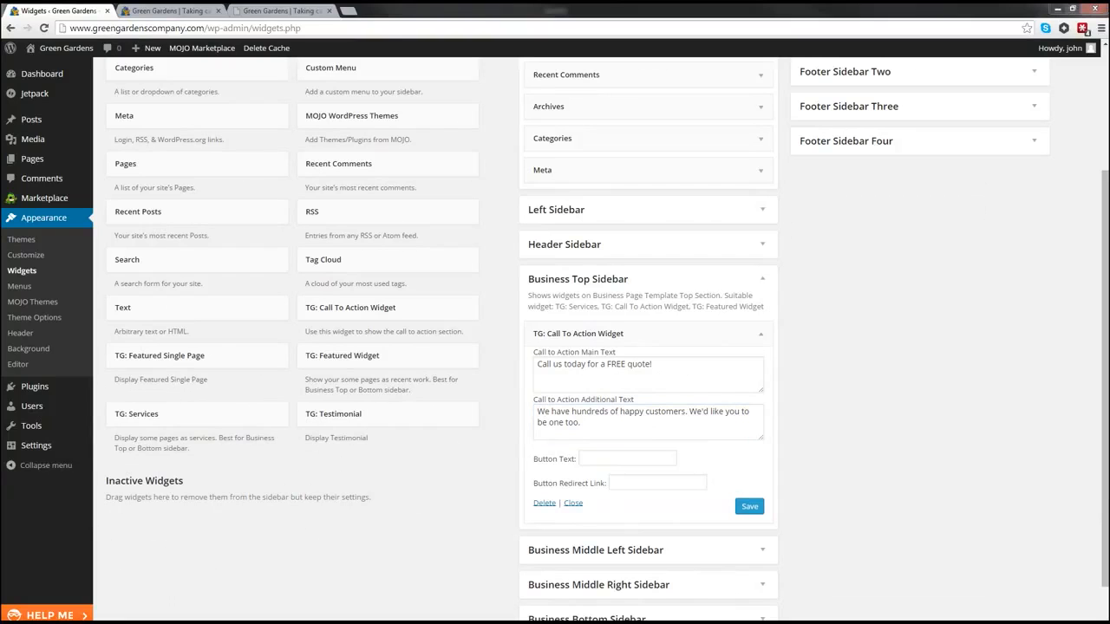
# Step: Set the widget's button label to 'FREE Quote' with its link, and save the widget
pyautogui.click(589, 458)
pyautogui.write('FREE Quote')
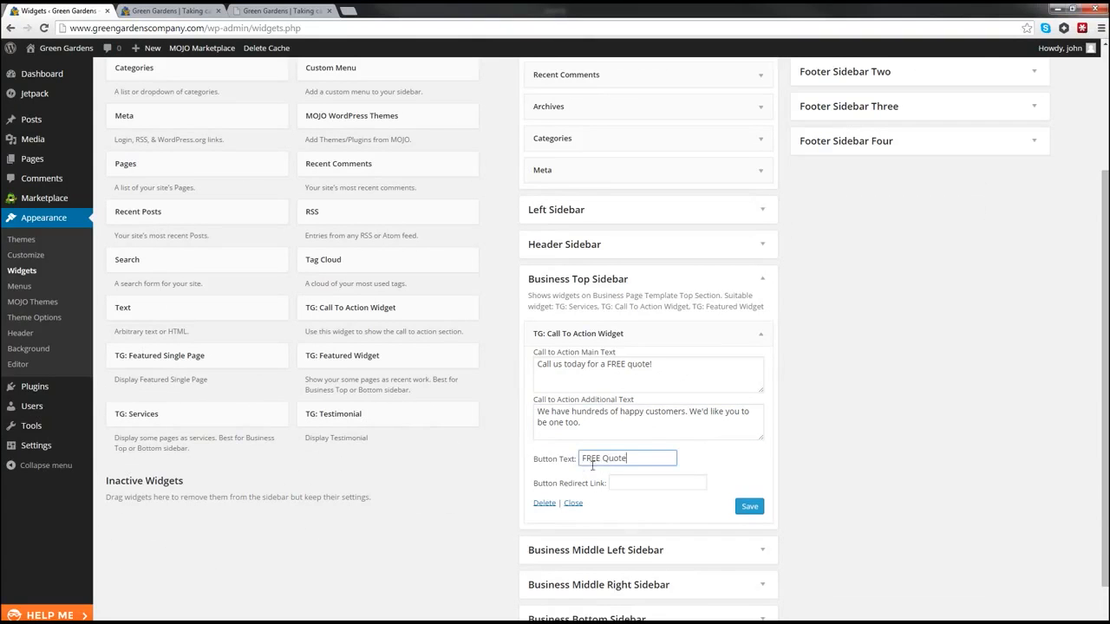
pyautogui.click(630, 481)
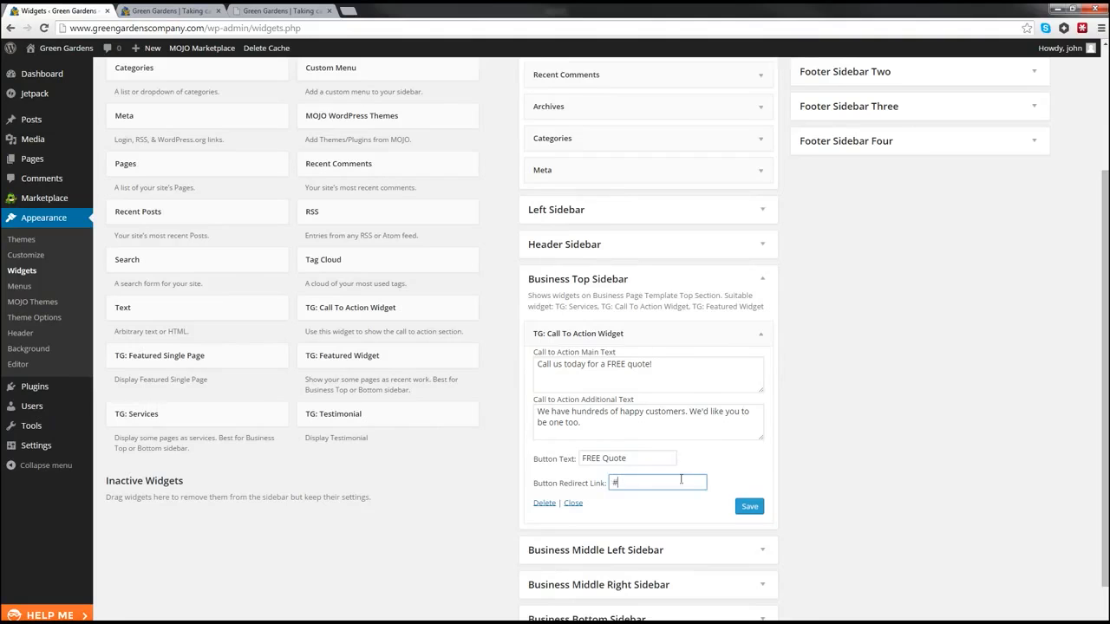
pyautogui.scroll(-1, 660, 452)
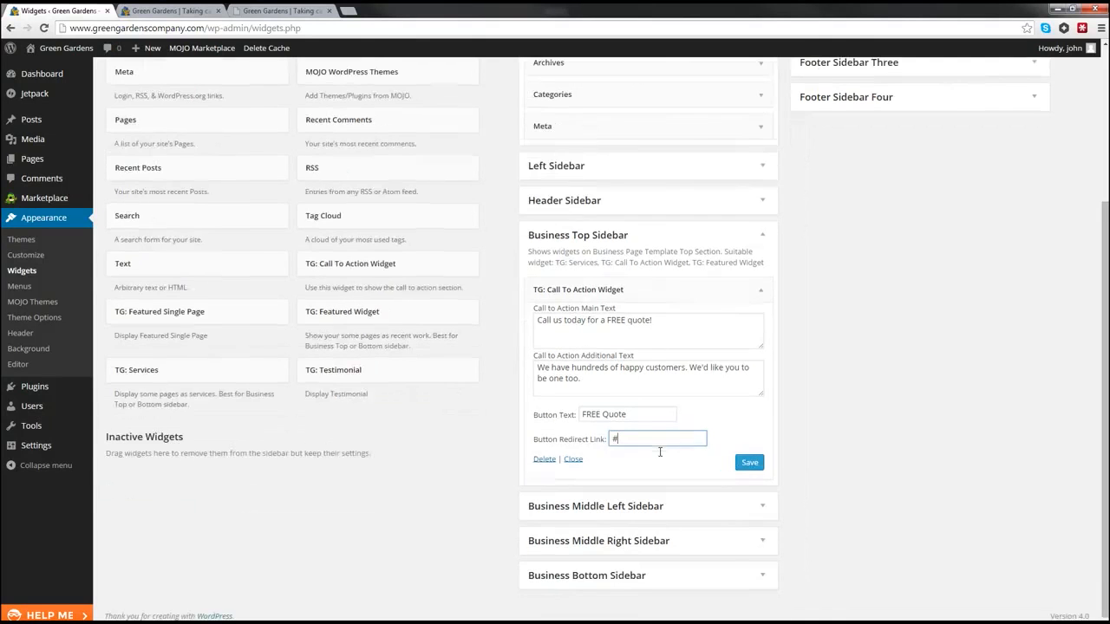
pyautogui.click(750, 464)
pyautogui.click(661, 419)
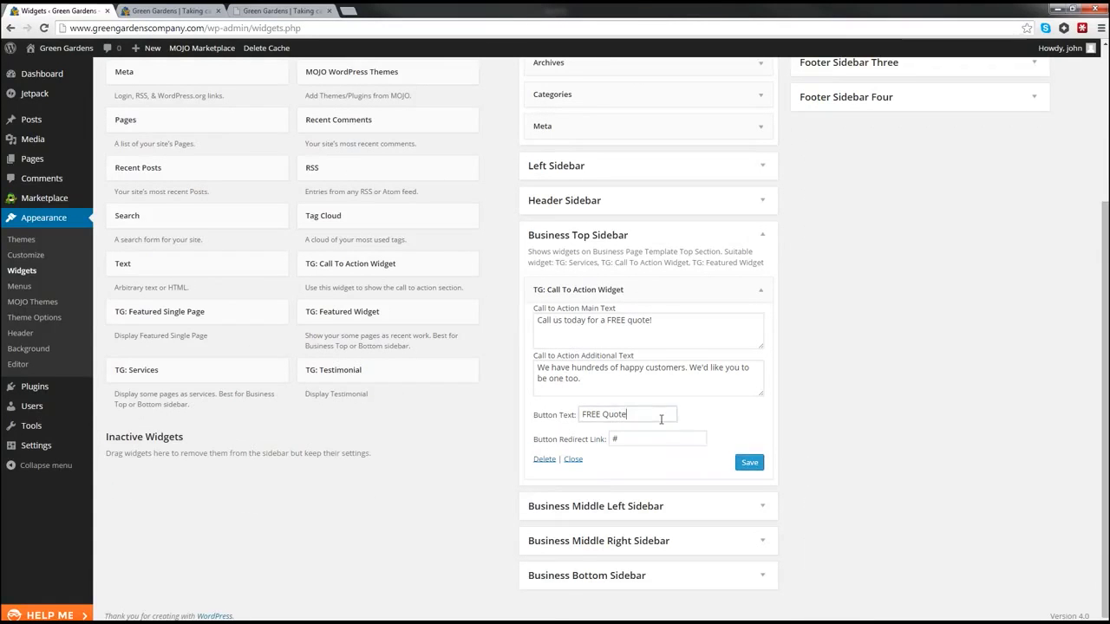
pyautogui.click(153, 12)
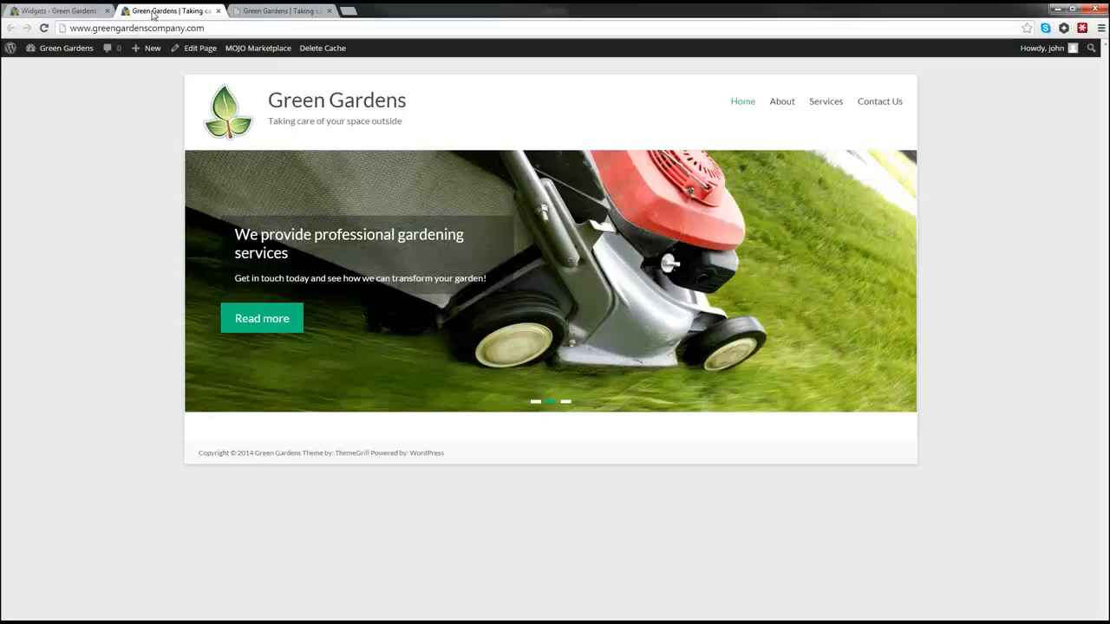
# Step: Reload the live homepage to see the new quote widget and compare it with the reference demo
pyautogui.click(44, 28)
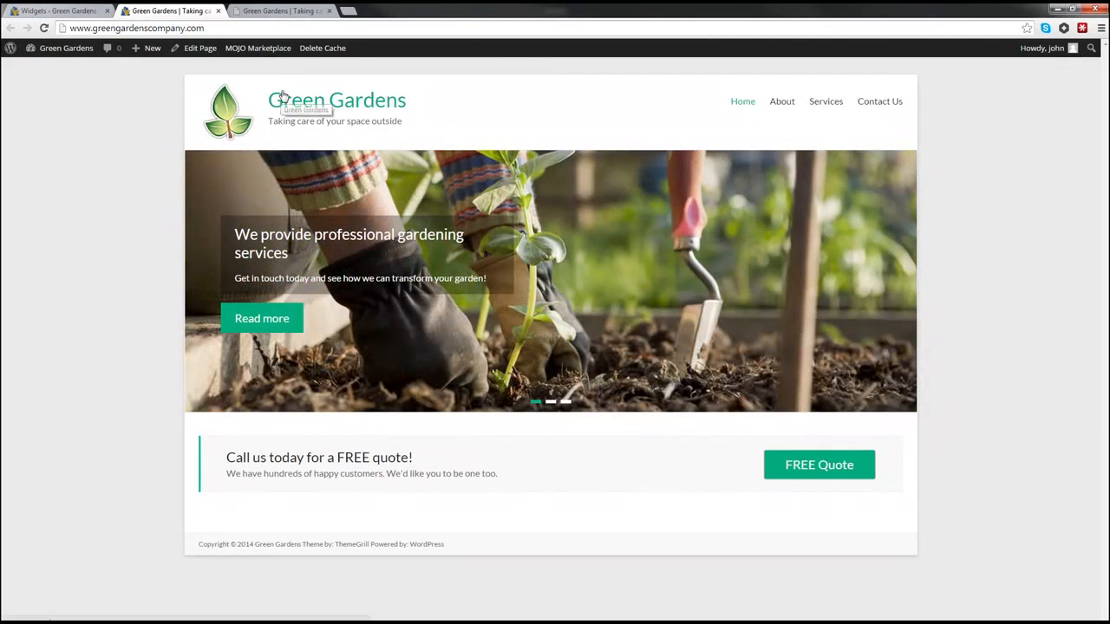
pyautogui.click(57, 11)
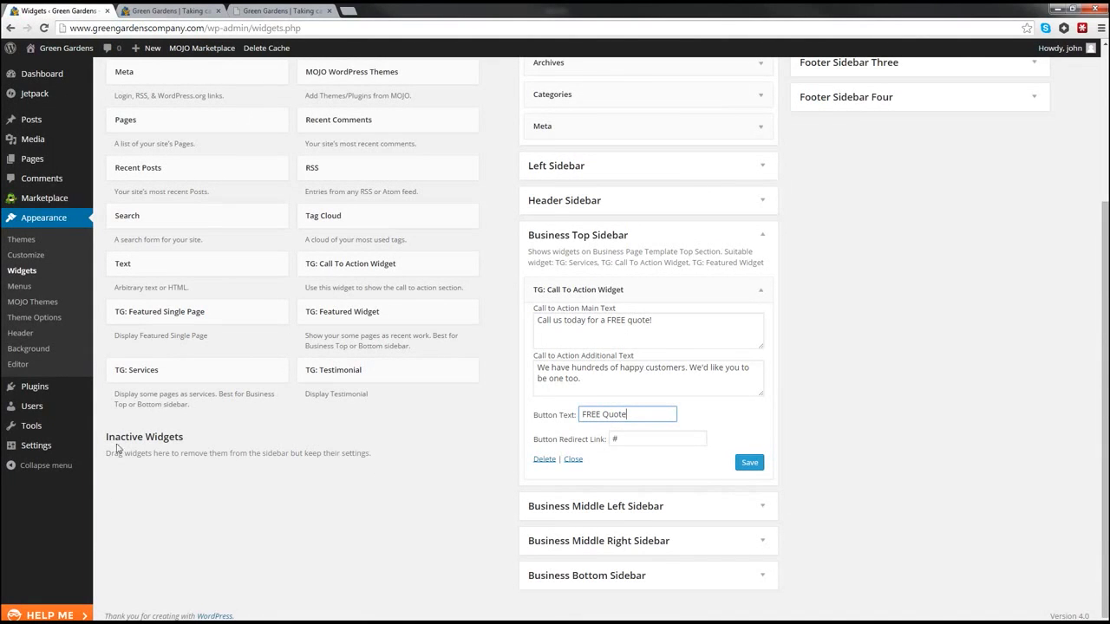
pyautogui.click(266, 11)
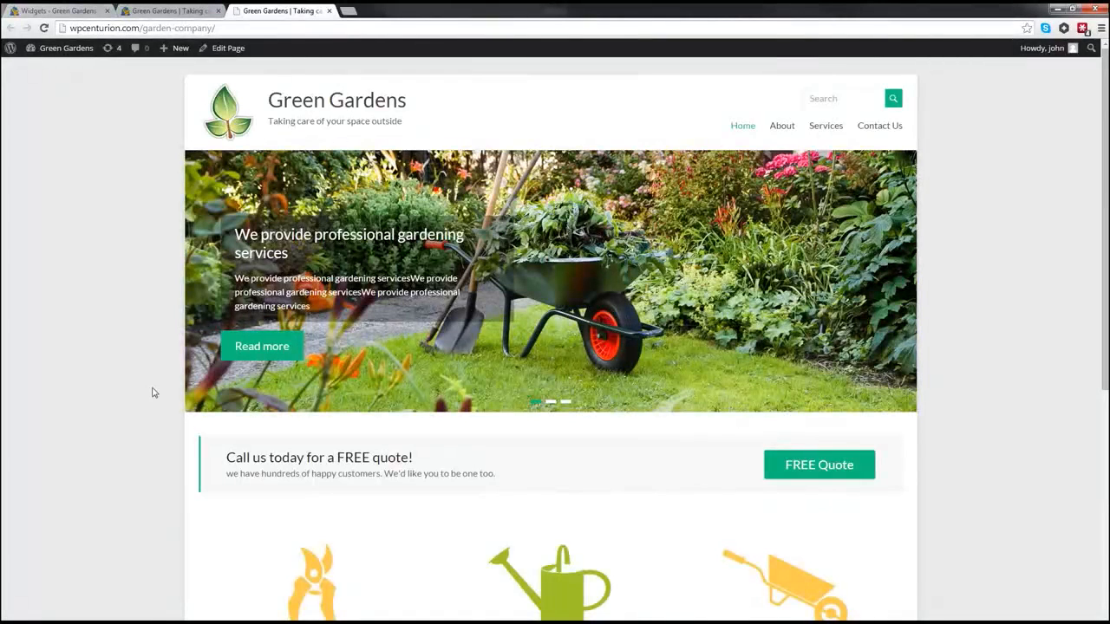
pyautogui.scroll(-3, 156, 392)
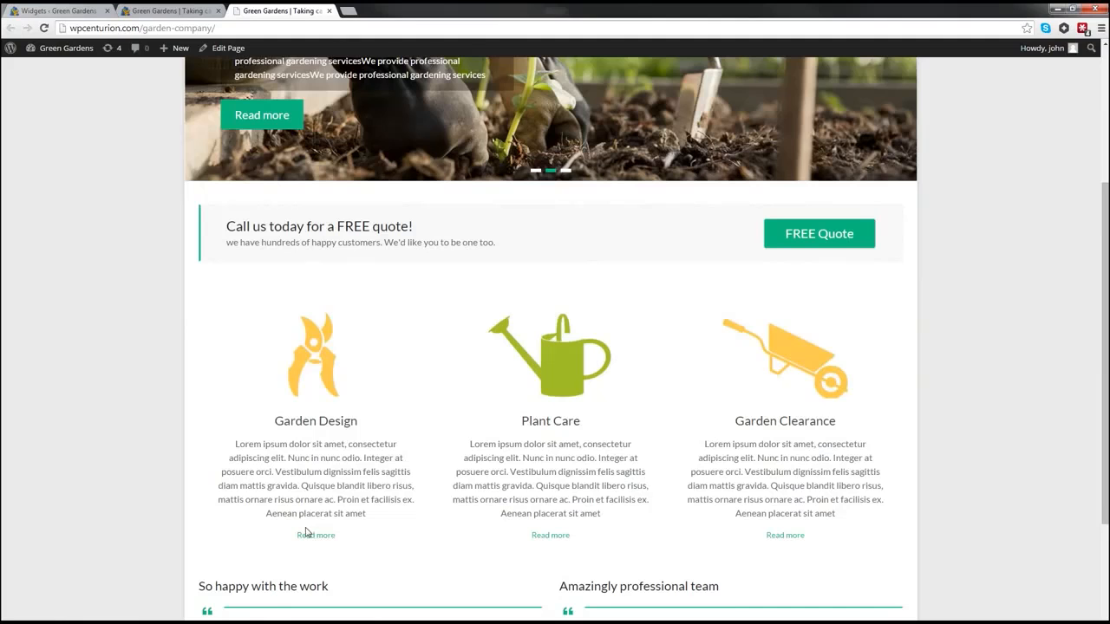
# Step: Go from the Green Gardens homepage tab to the site's WordPress Dashboard
pyautogui.click(166, 12)
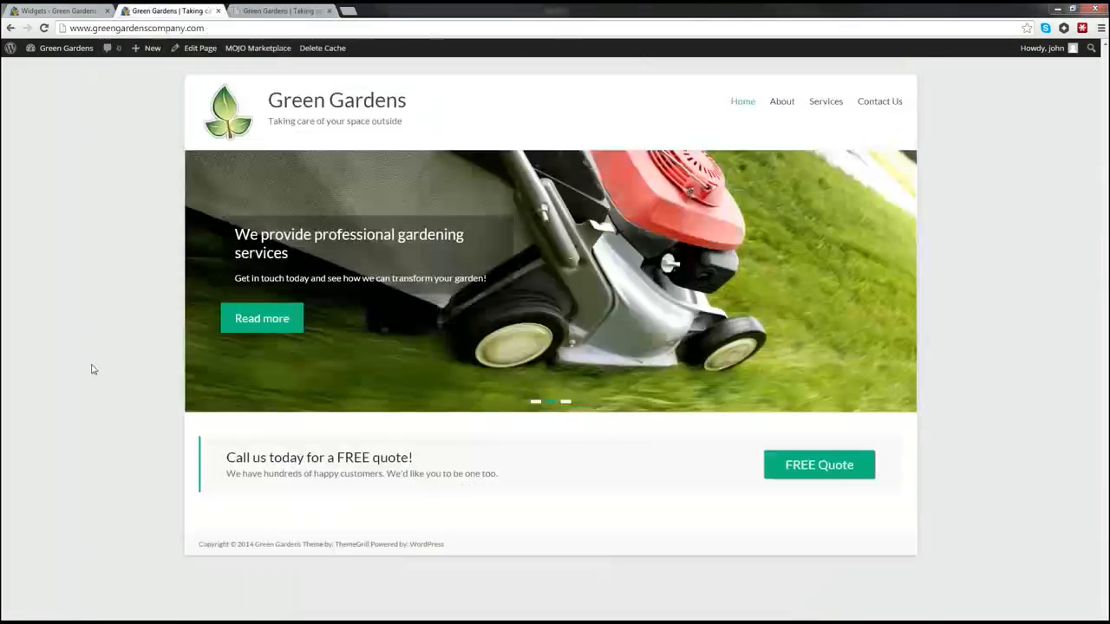
pyautogui.moveTo(52, 50)
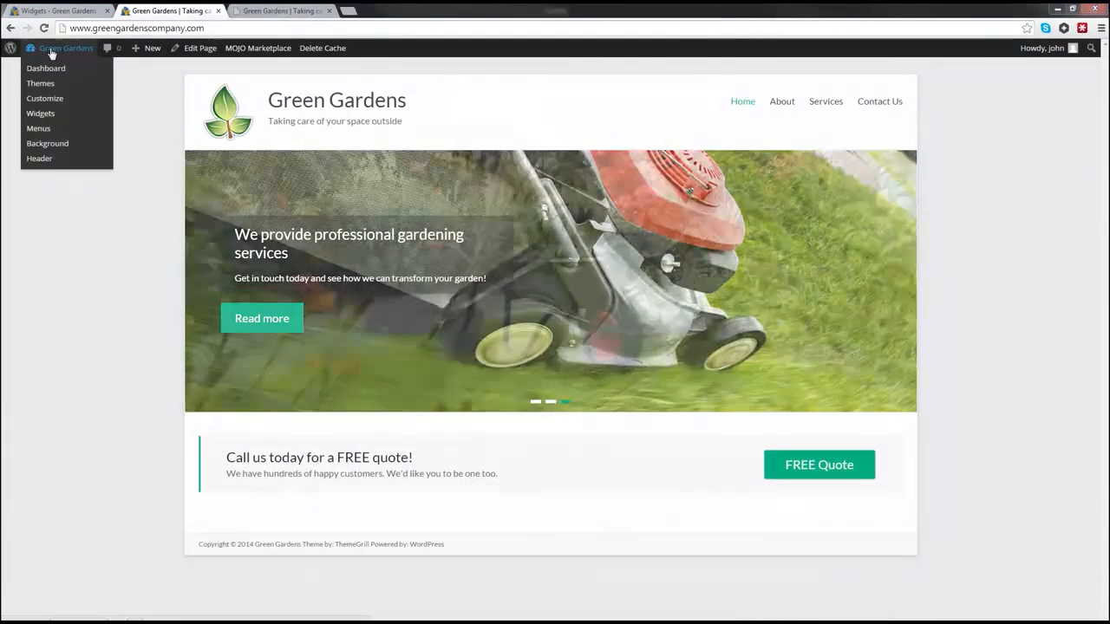
pyautogui.click(52, 69)
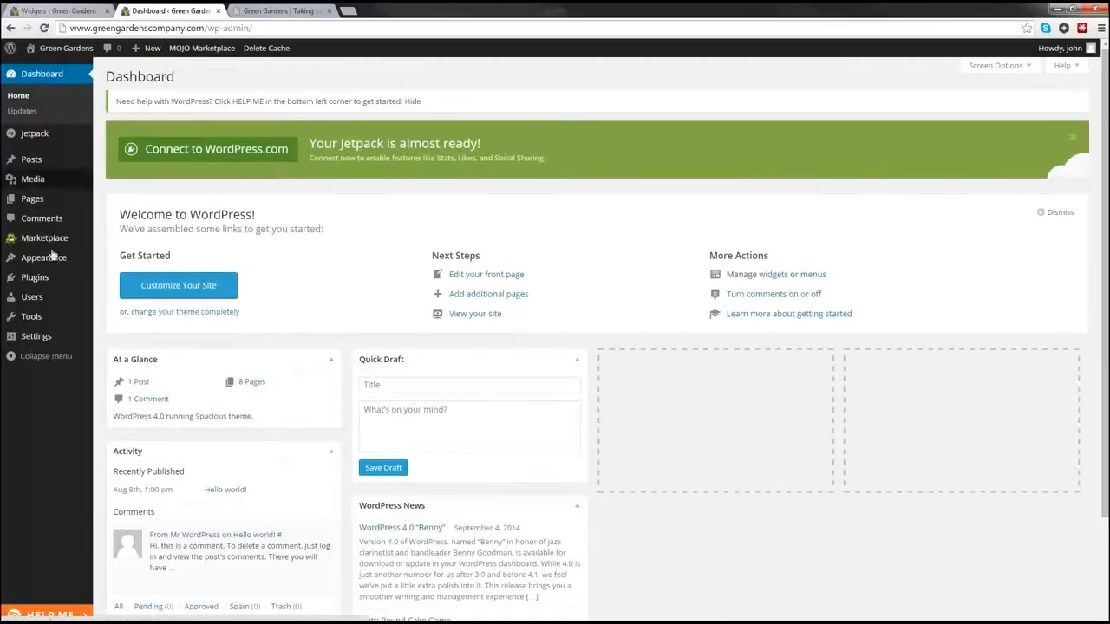
pyautogui.moveTo(39, 267)
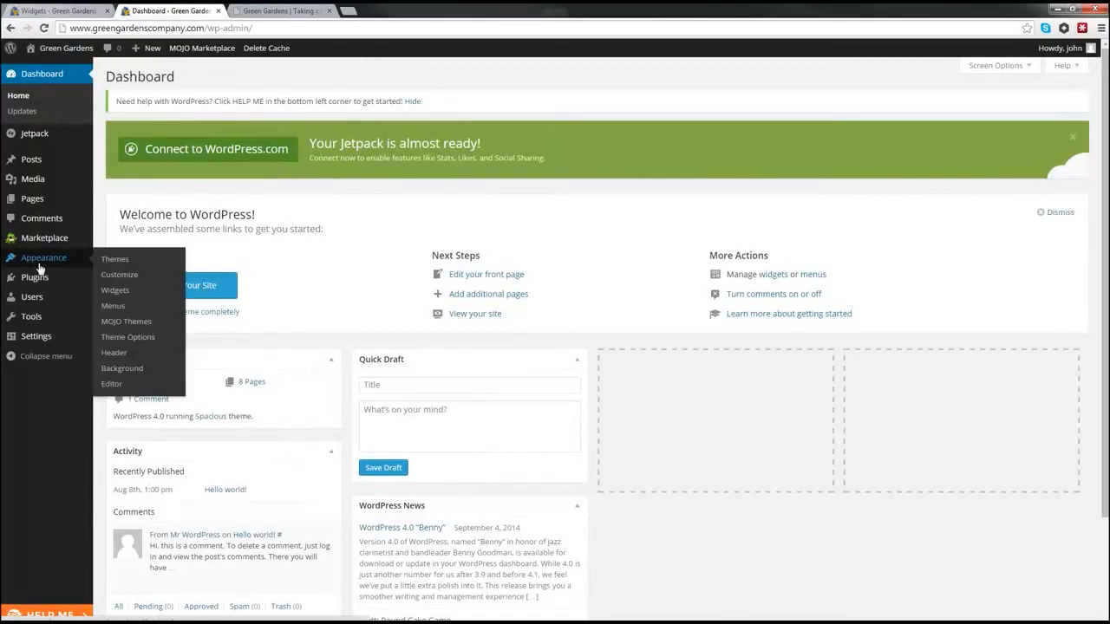
# Step: On the Widgets screen, drag a TG: Services widget into the expanded Business Top Sidebar
pyautogui.click(114, 293)
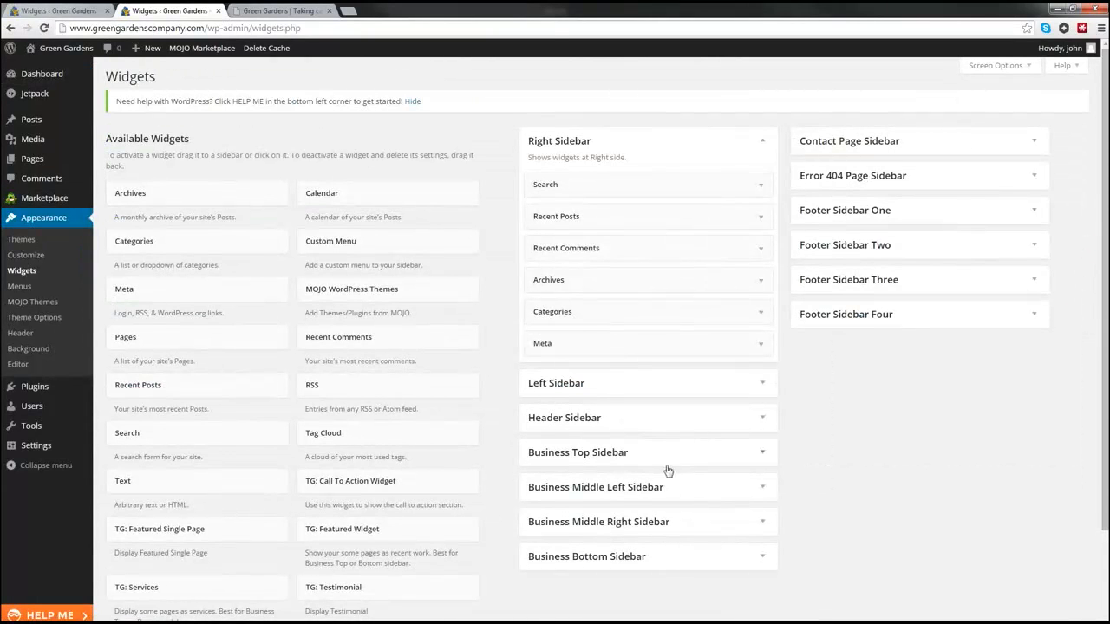
pyautogui.click(758, 456)
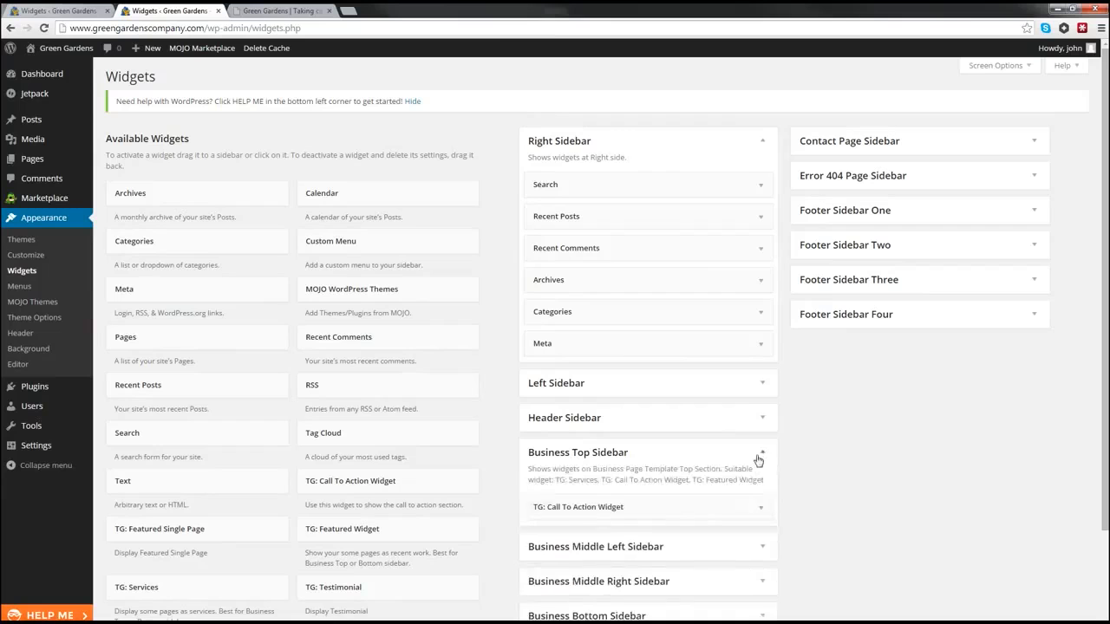
pyautogui.scroll(-1, 737, 457)
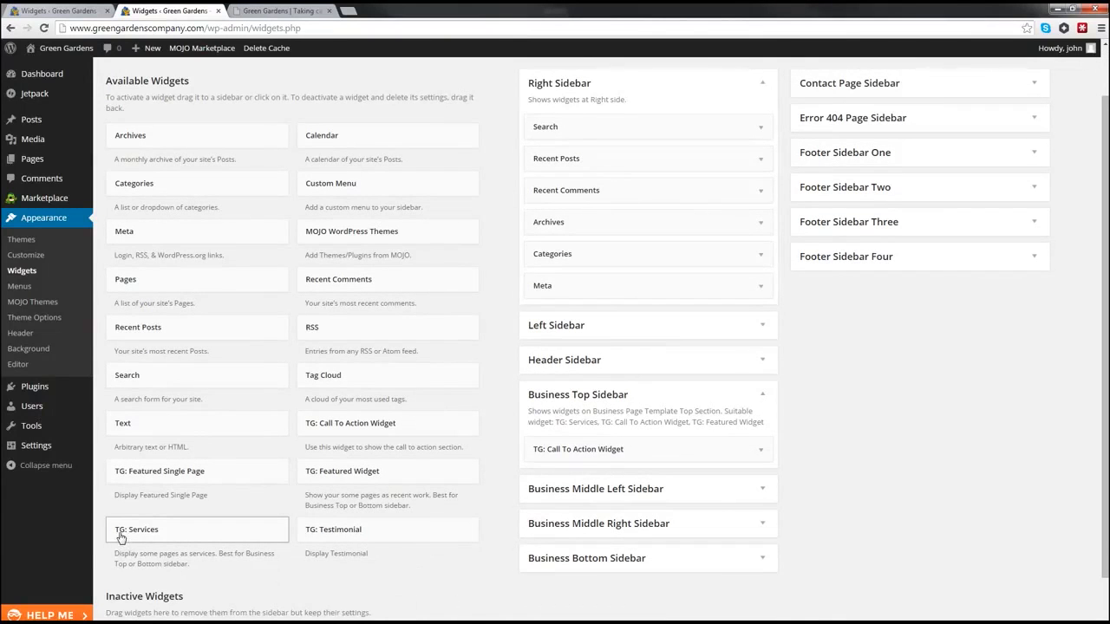
pyautogui.moveTo(121, 538); pyautogui.dragTo(543, 477)
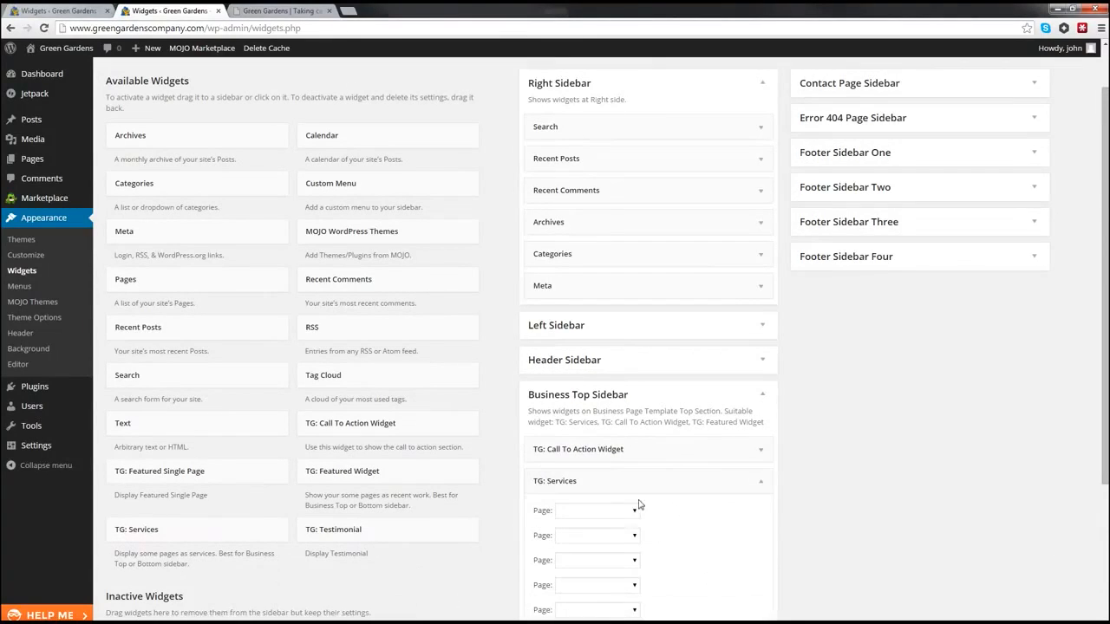
pyautogui.scroll(-1, 632, 515)
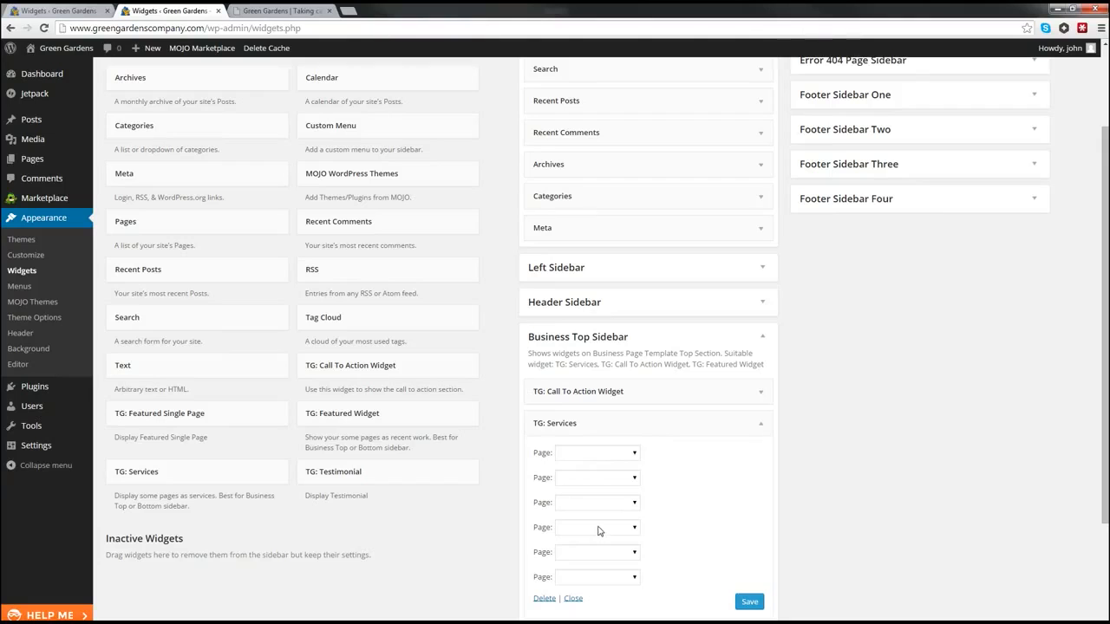
# Step: Set the three service pages to Garden Design, Plant Care and Garden Clearance, then save the widget
pyautogui.click(592, 453)
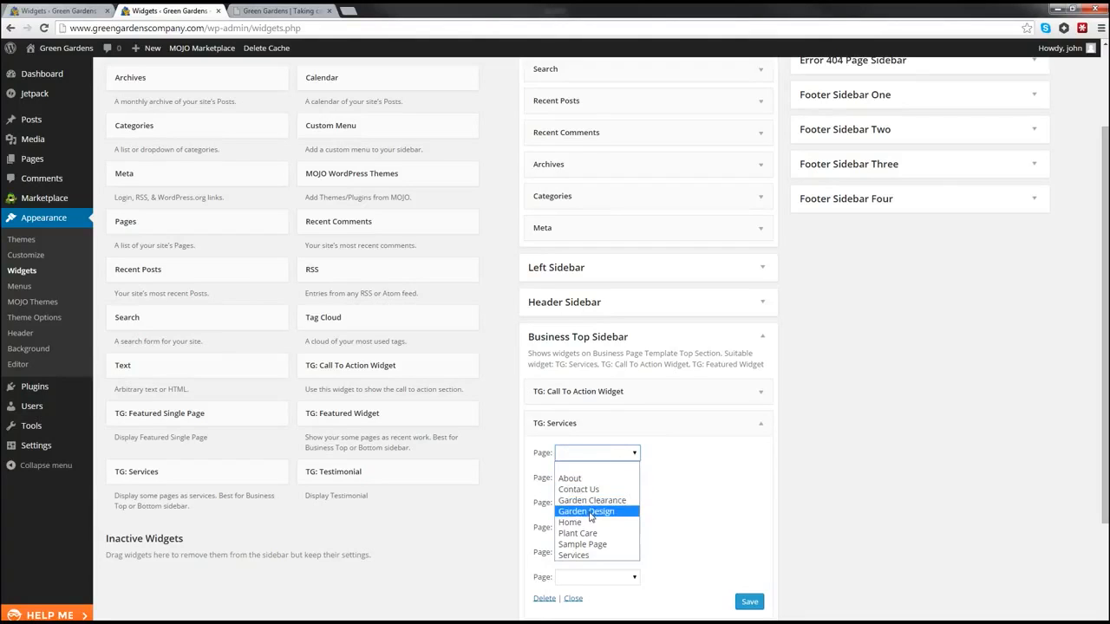
pyautogui.click(594, 512)
pyautogui.click(573, 480)
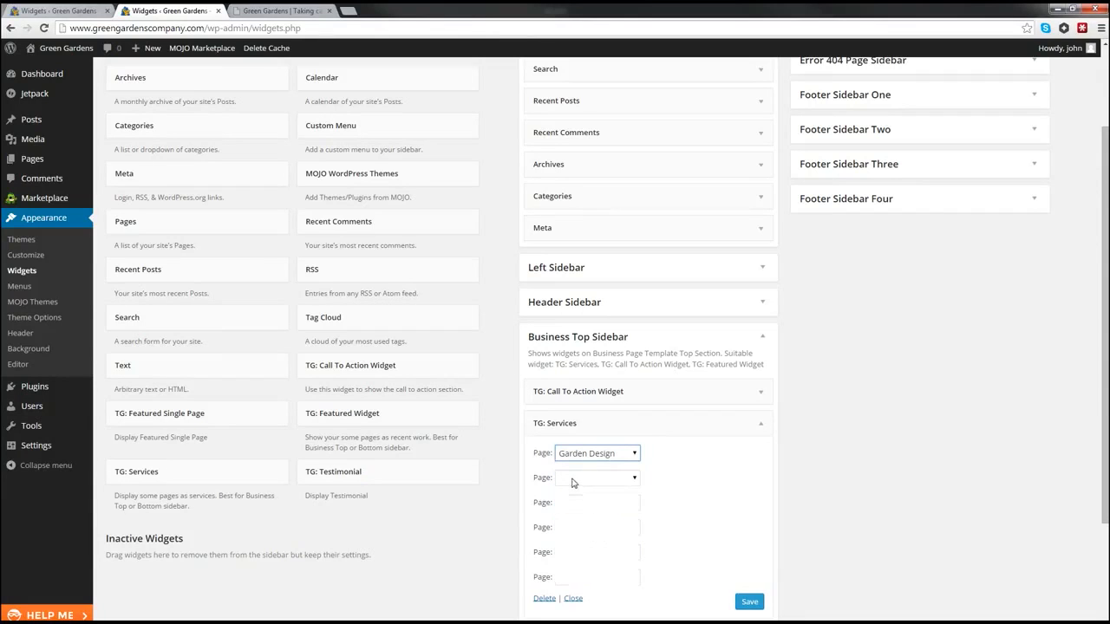
pyautogui.click(582, 559)
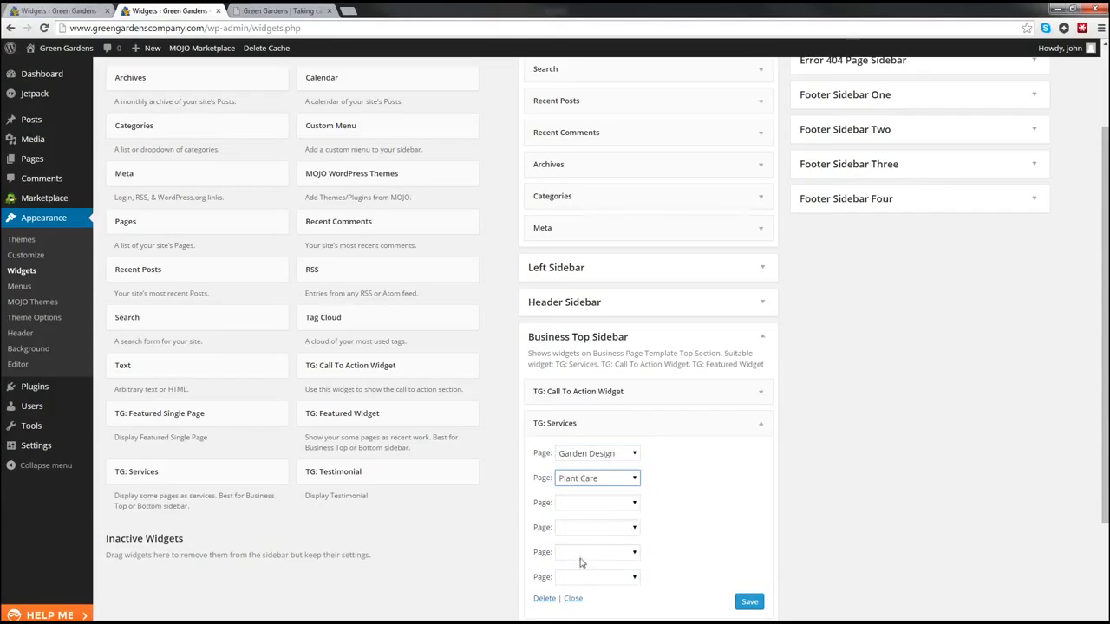
pyautogui.click(581, 504)
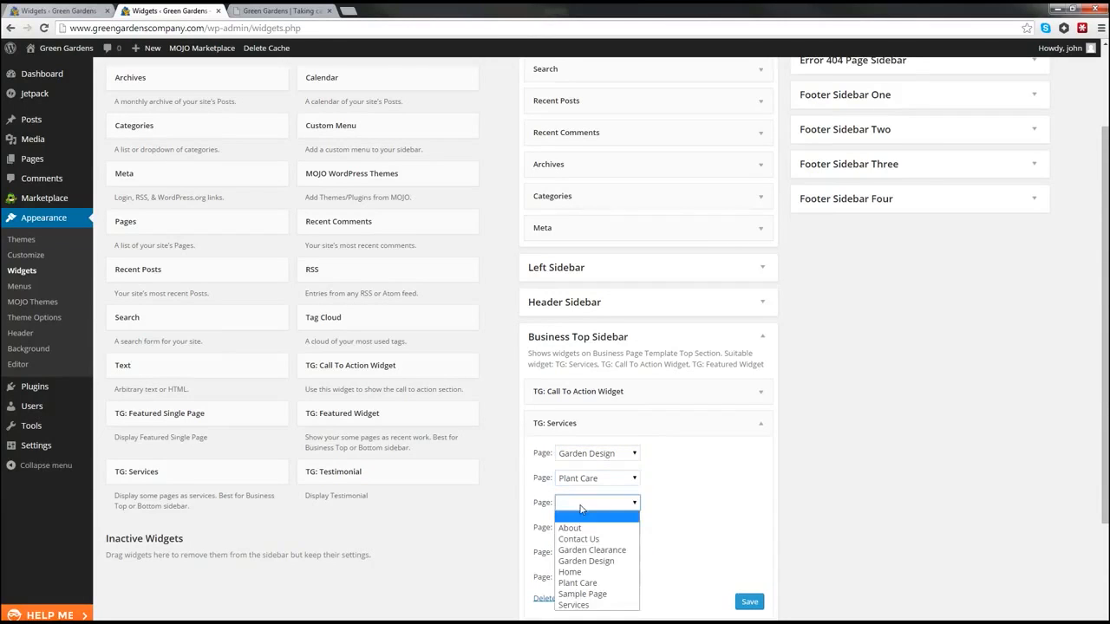
pyautogui.press('Escape')
pyautogui.click(585, 553)
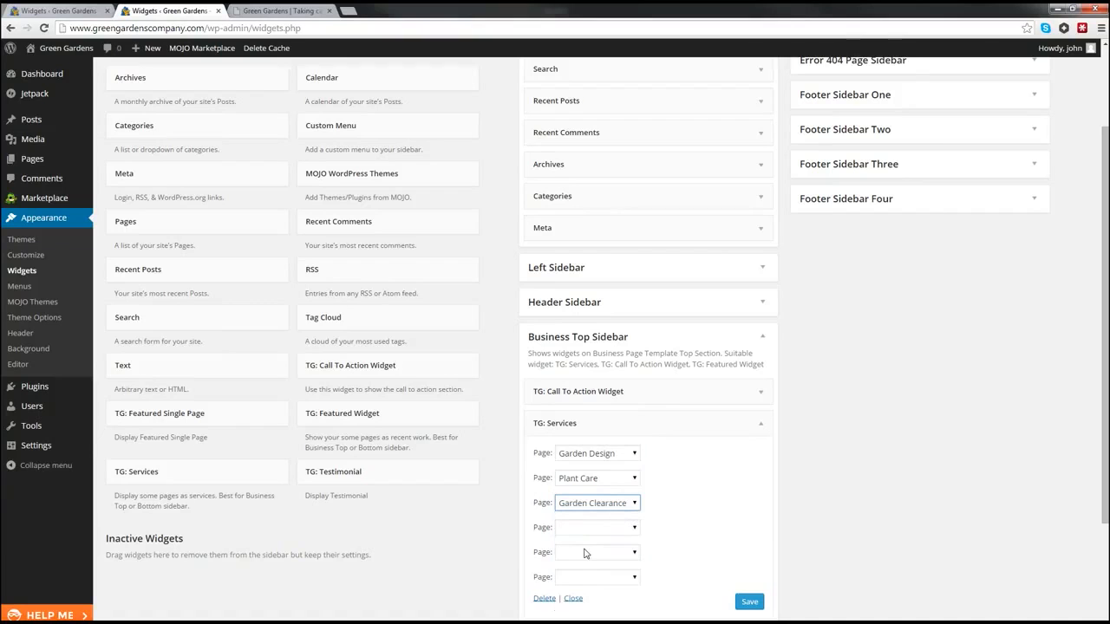
pyautogui.scroll(-1, 706, 518)
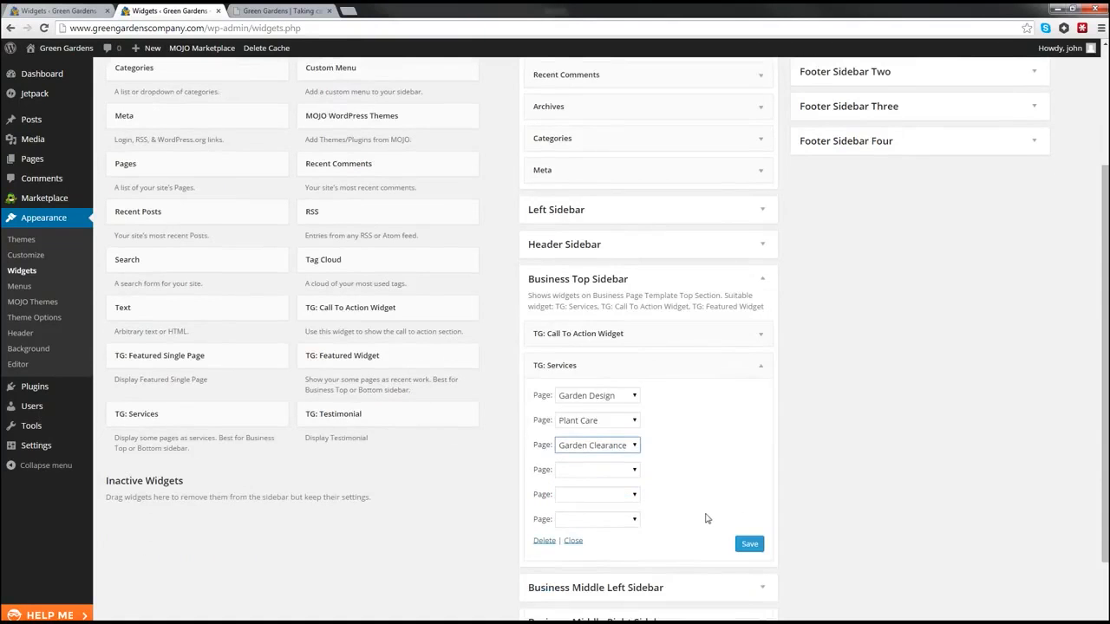
pyautogui.click(751, 545)
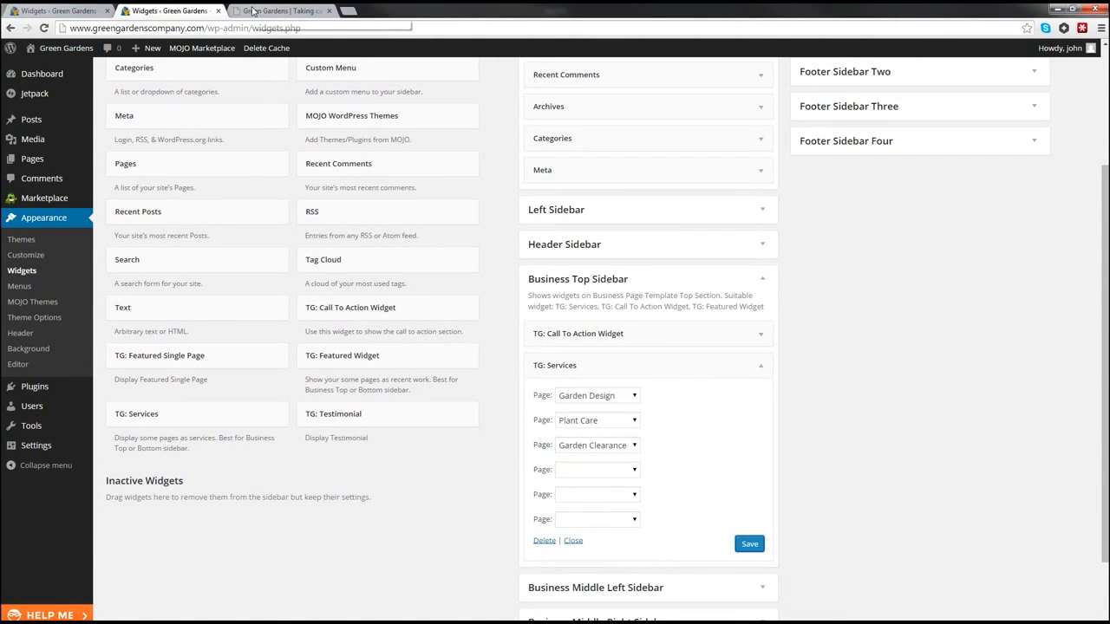
# Step: Open the live site in a new tab and scroll down to the new service columns
pyautogui.moveTo(69, 48)
pyautogui.rightClick(54, 69)
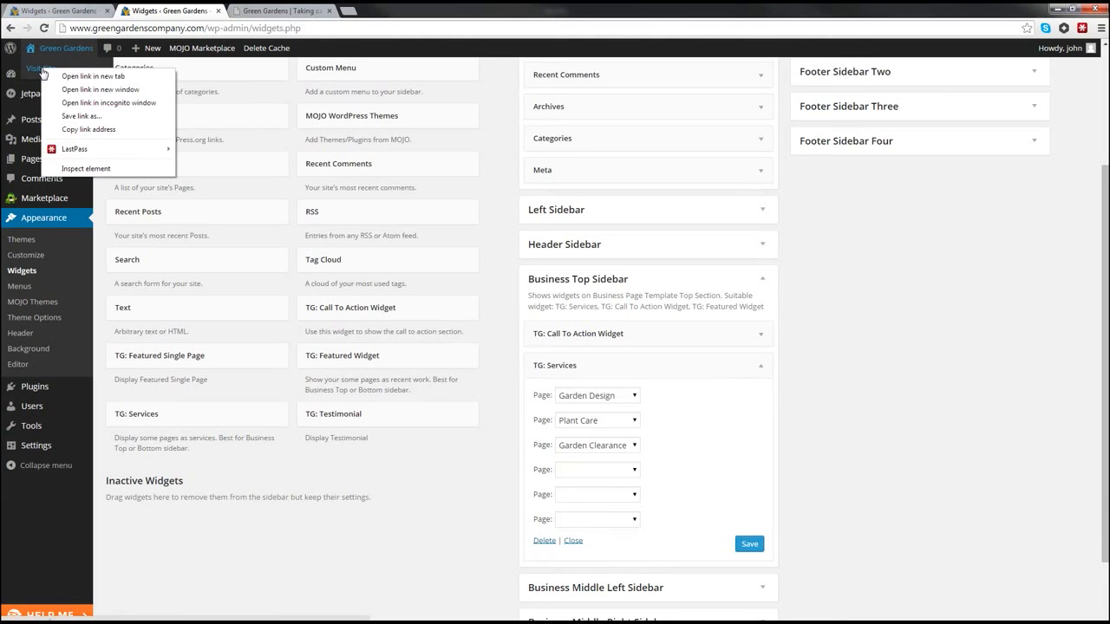
pyautogui.click(79, 76)
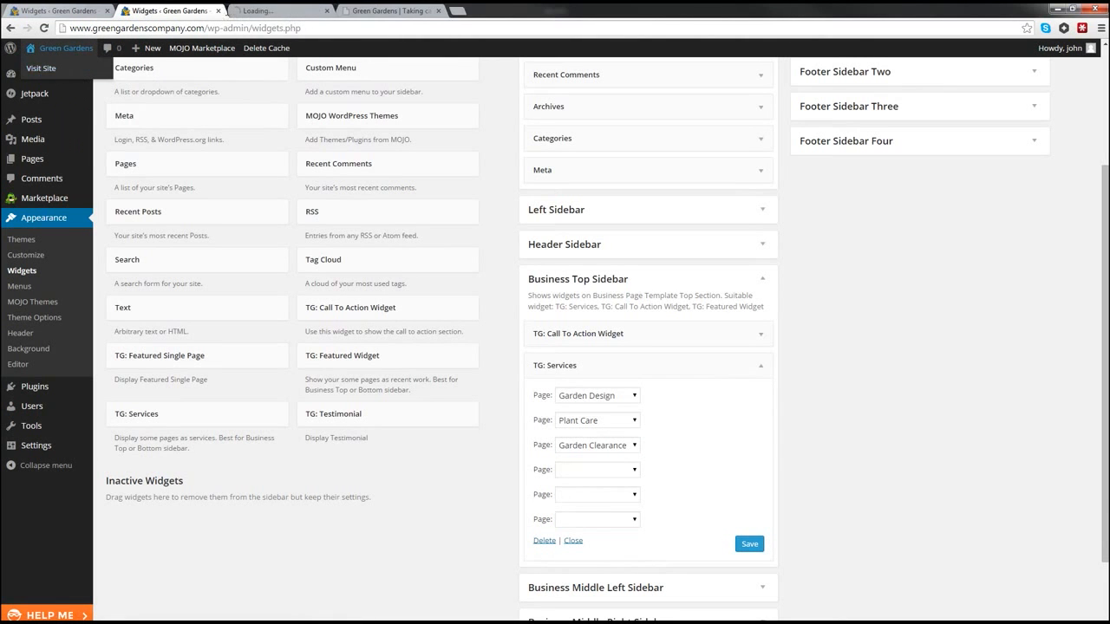
pyautogui.click(268, 11)
pyautogui.scroll(-2, 411, 332)
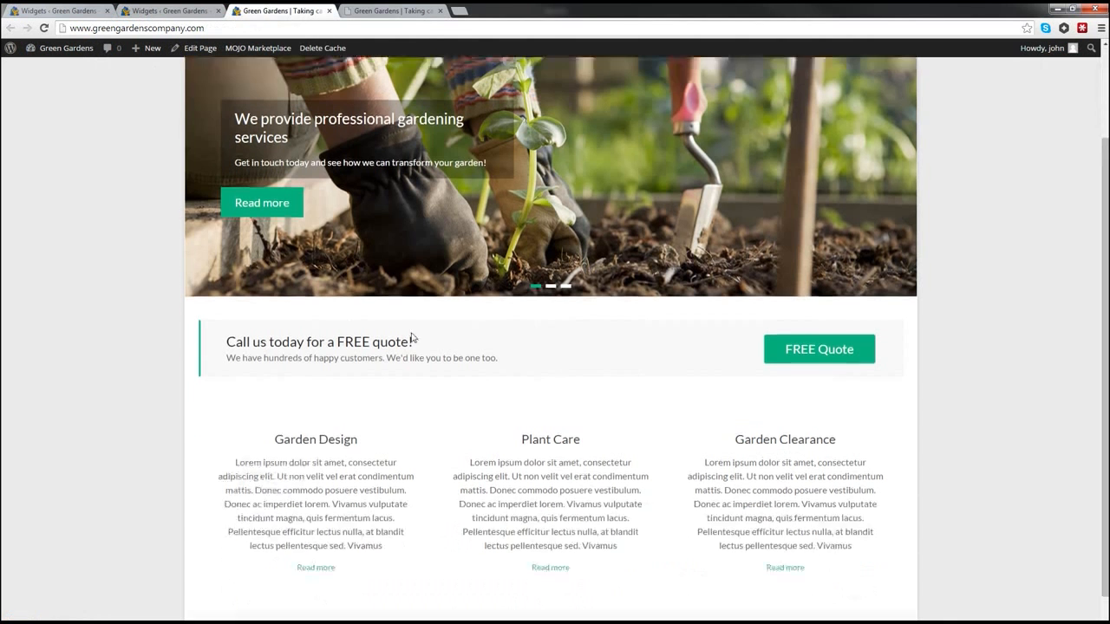
pyautogui.scroll(-1, 411, 338)
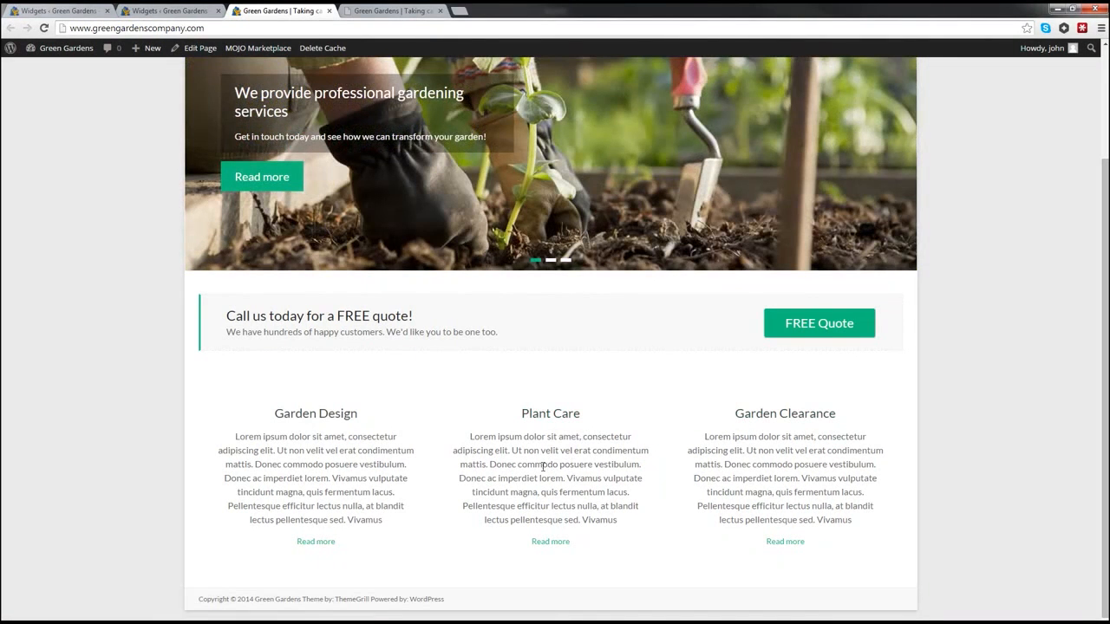
# Step: Open the Garden Design service page and read through its opening text
pyautogui.click(314, 417)
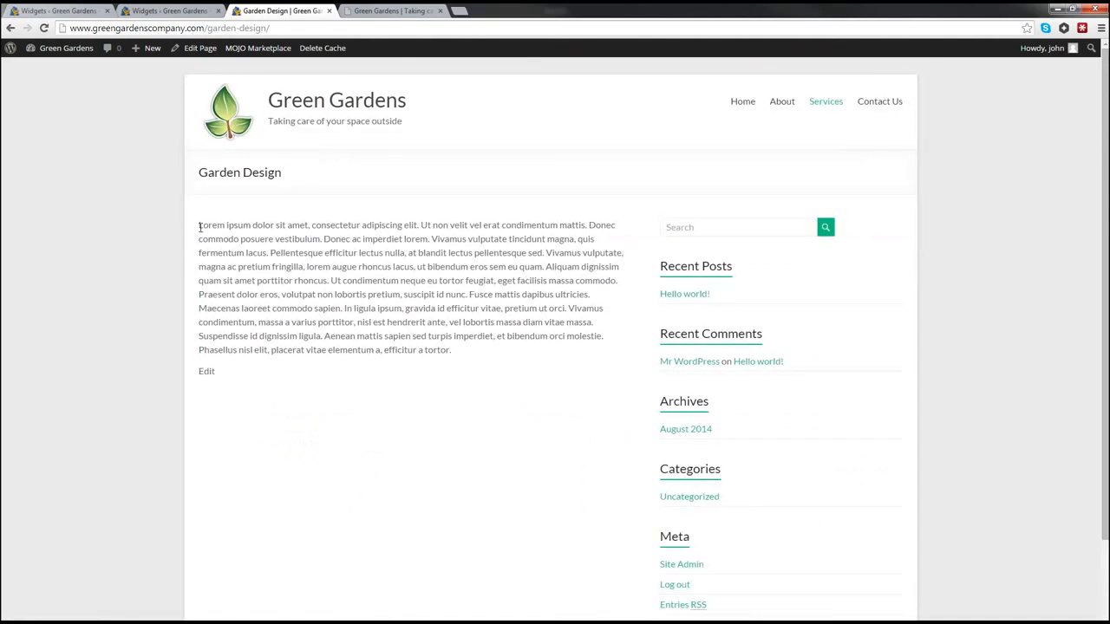
pyautogui.moveTo(200, 227); pyautogui.dragTo(500, 286)
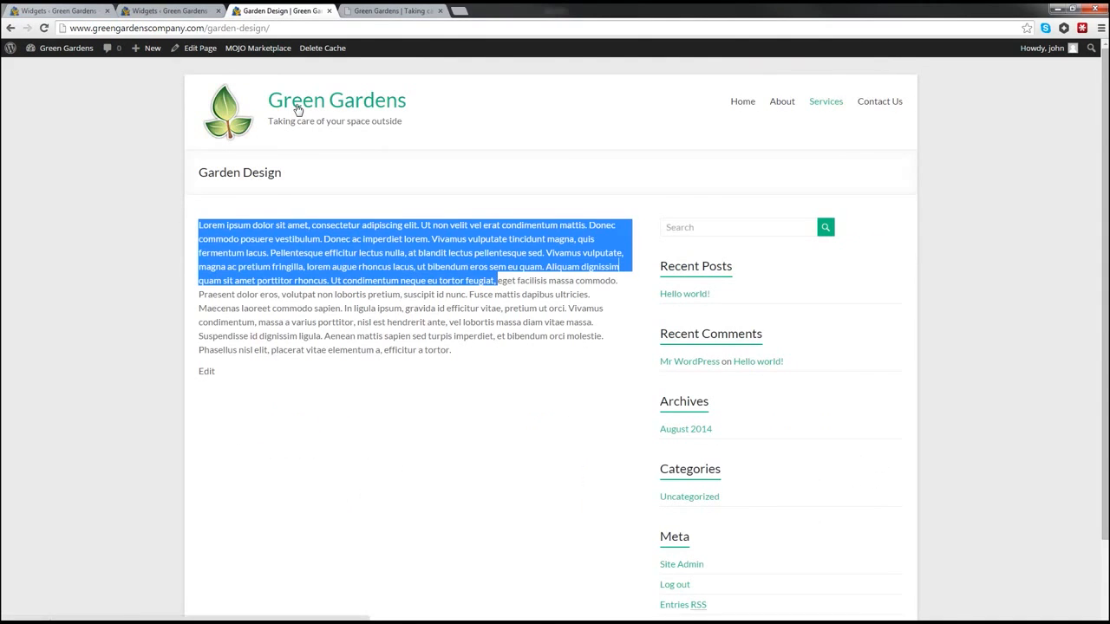
pyautogui.scroll(-3, 320, 442)
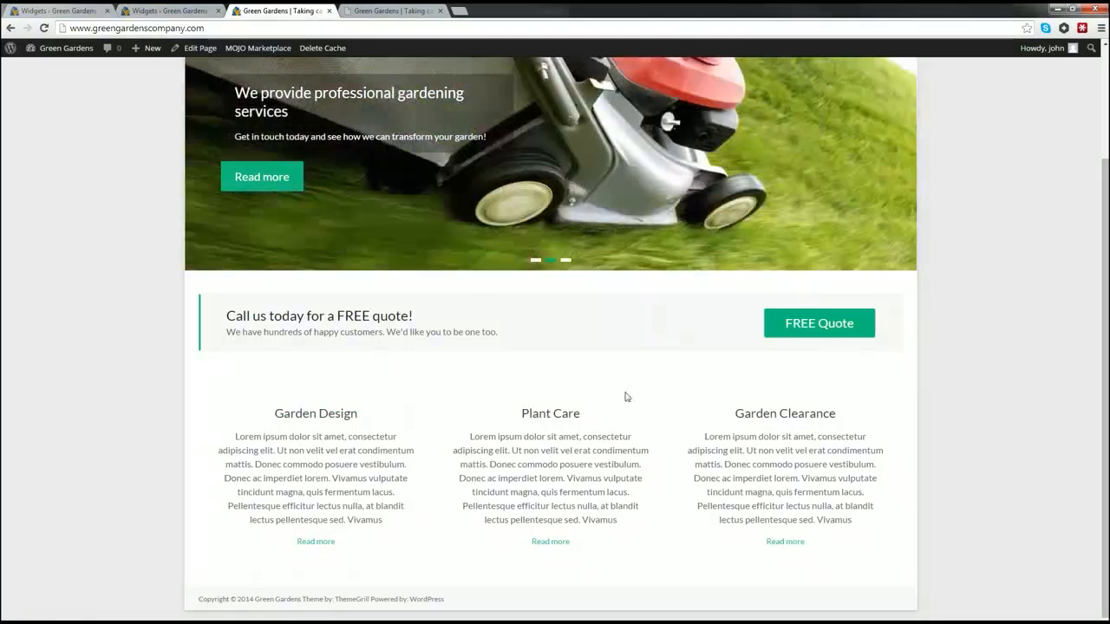
pyautogui.scroll(2, 465, 451)
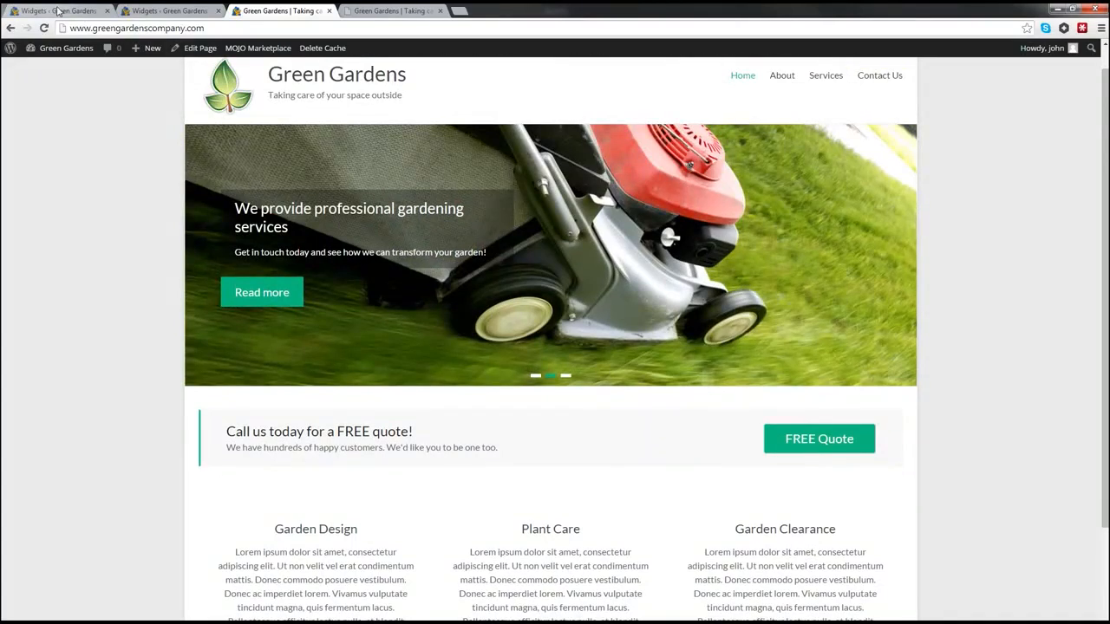
# Step: Open the Garden Design page from All Pages and start choosing its featured image
pyautogui.moveTo(37, 47)
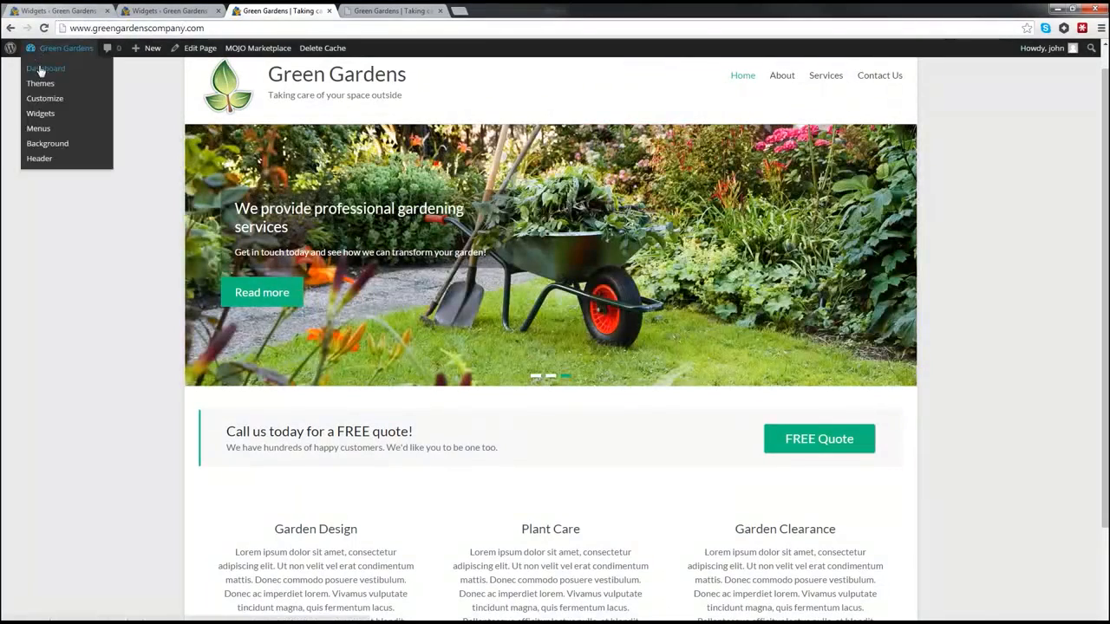
pyautogui.click(38, 66)
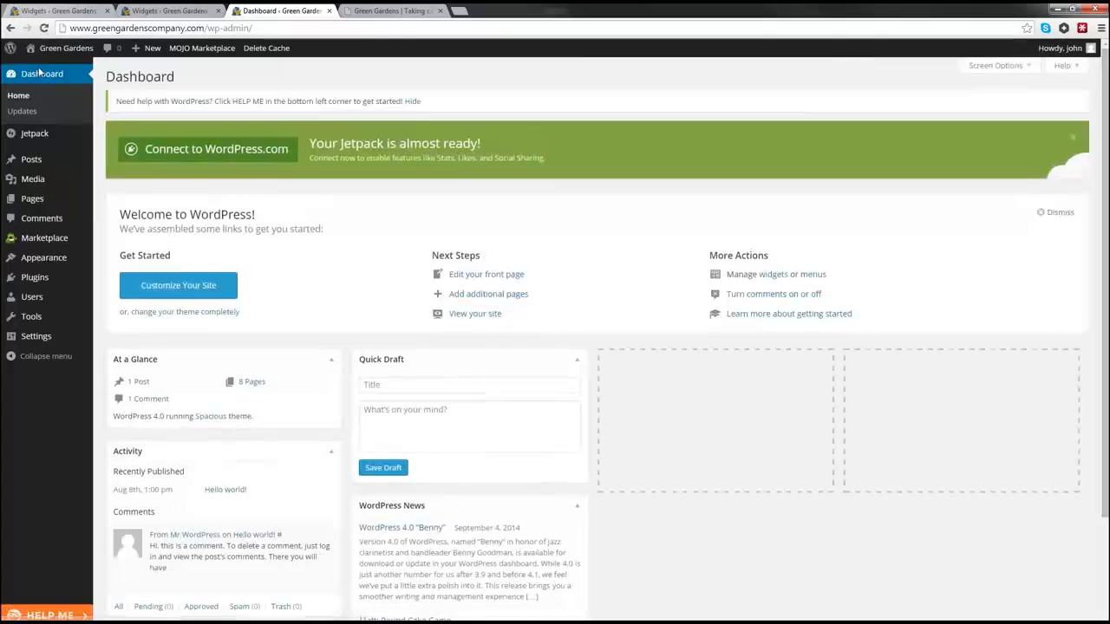
pyautogui.moveTo(70, 198)
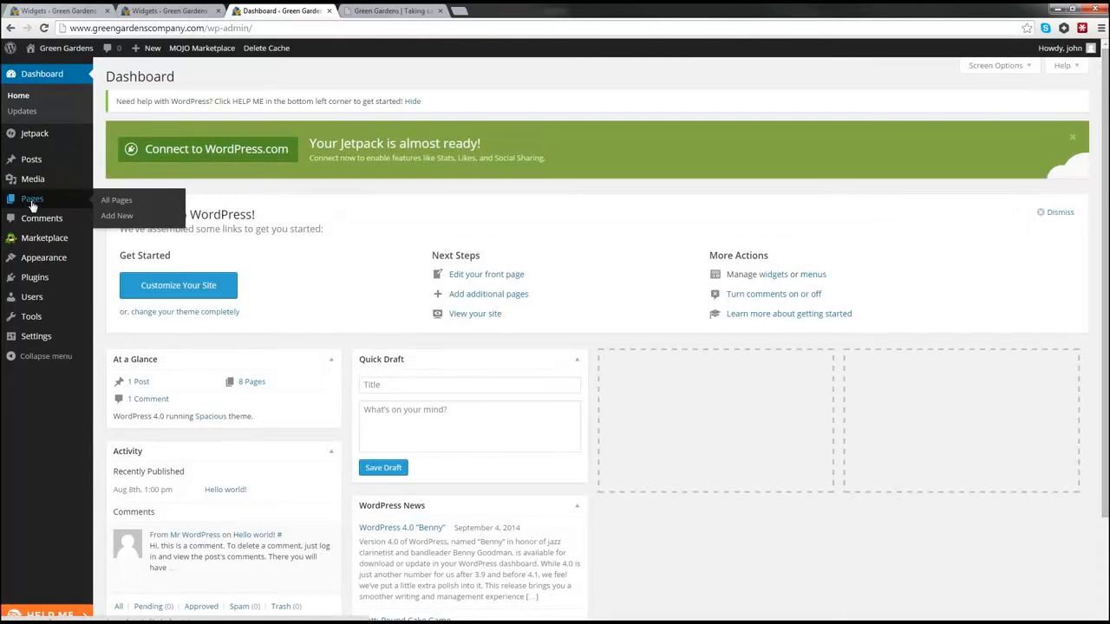
pyautogui.click(110, 204)
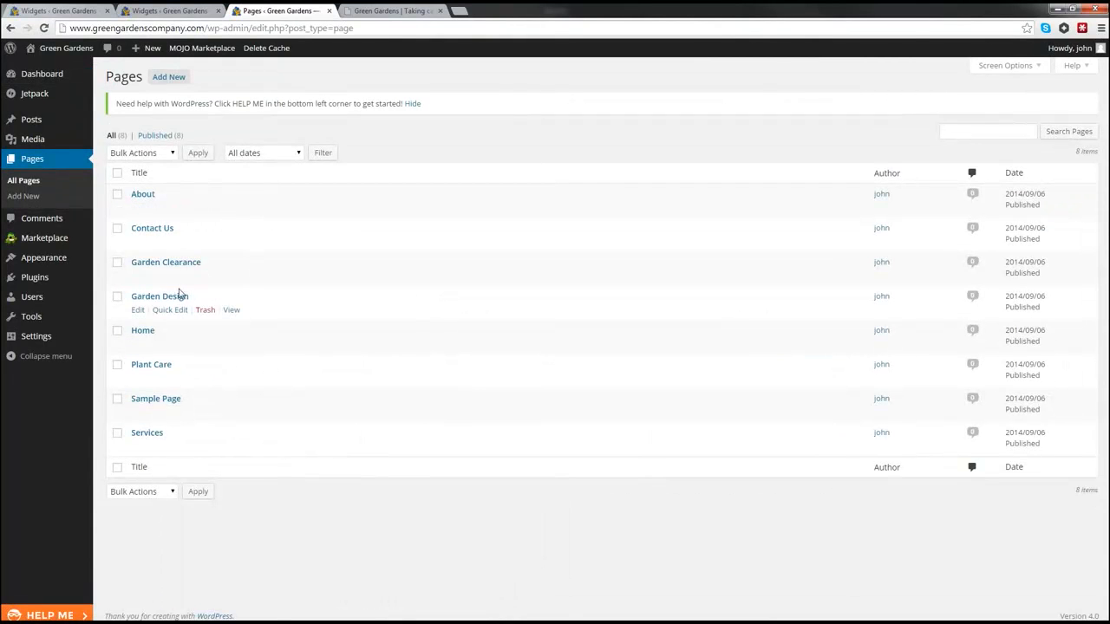
pyautogui.click(145, 297)
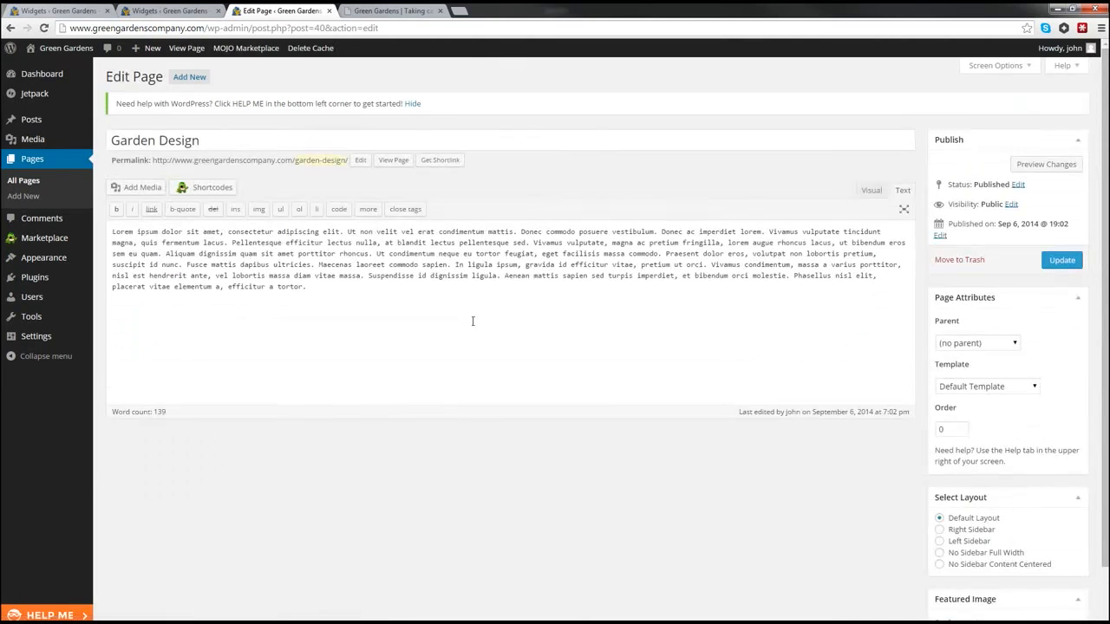
pyautogui.scroll(-1, 902, 412)
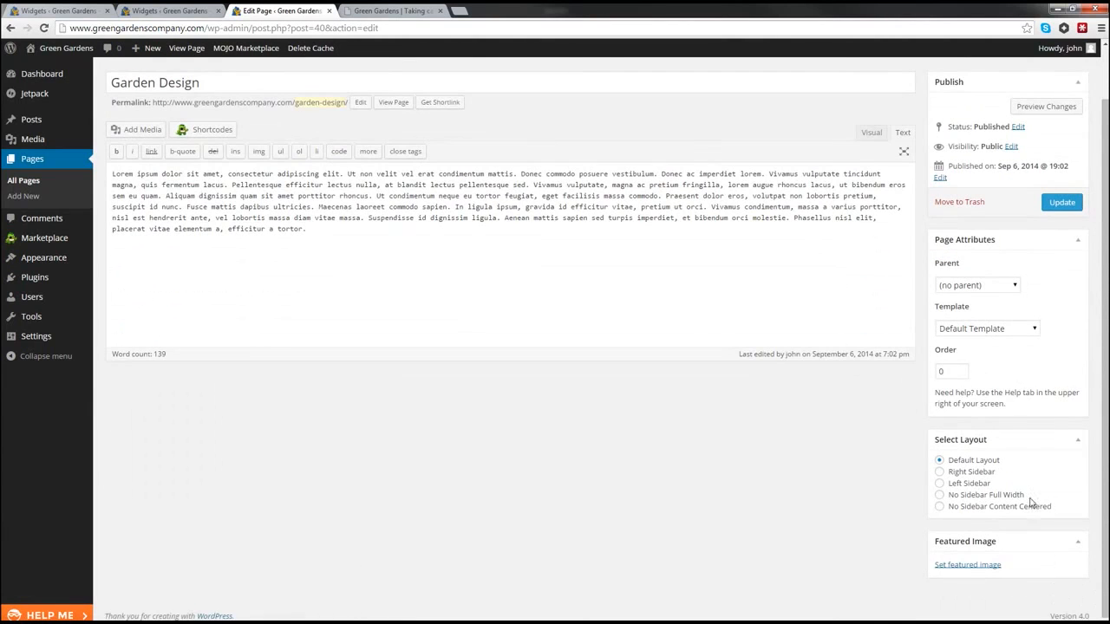
pyautogui.click(965, 566)
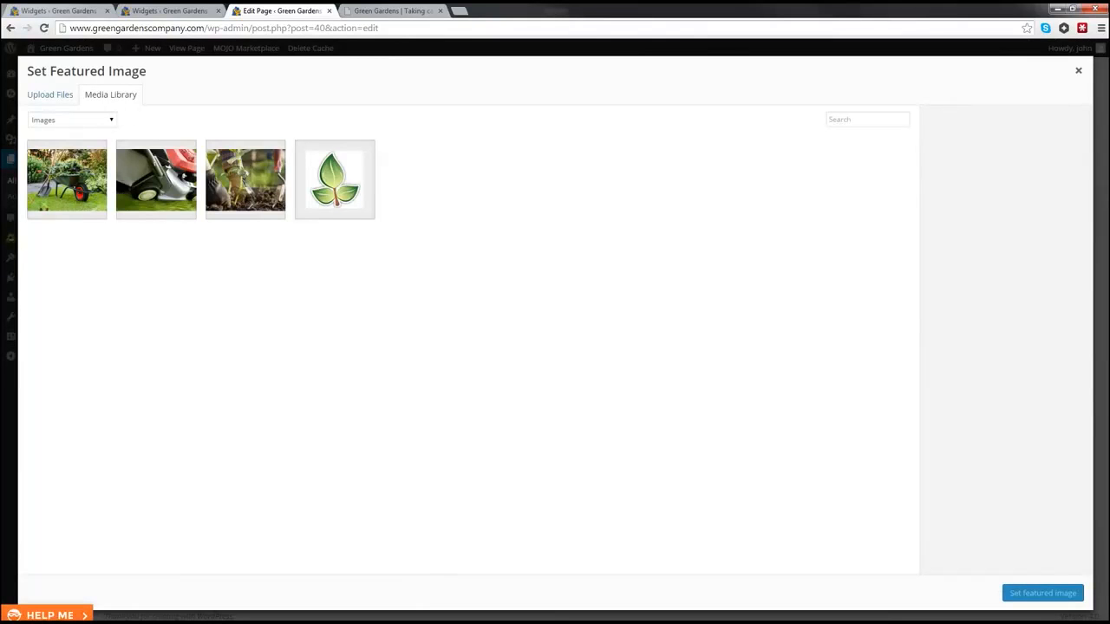
# Step: Upload clippers.jpg, watering-can.jpg and wheel-barrow.jpg from the Desktop
pyautogui.click(52, 102)
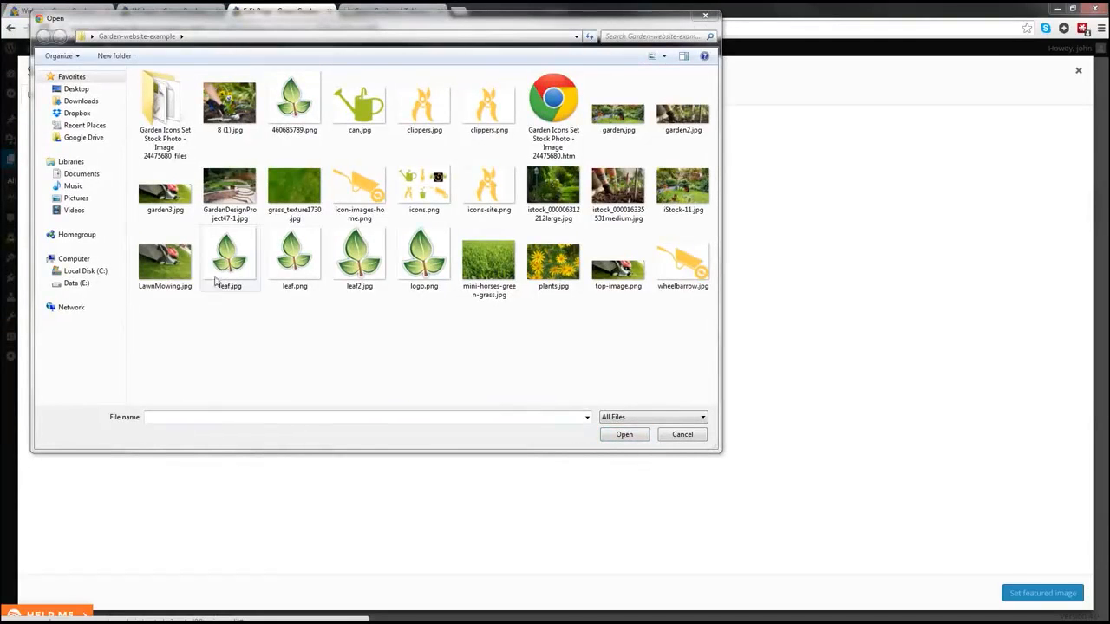
pyautogui.click(78, 90)
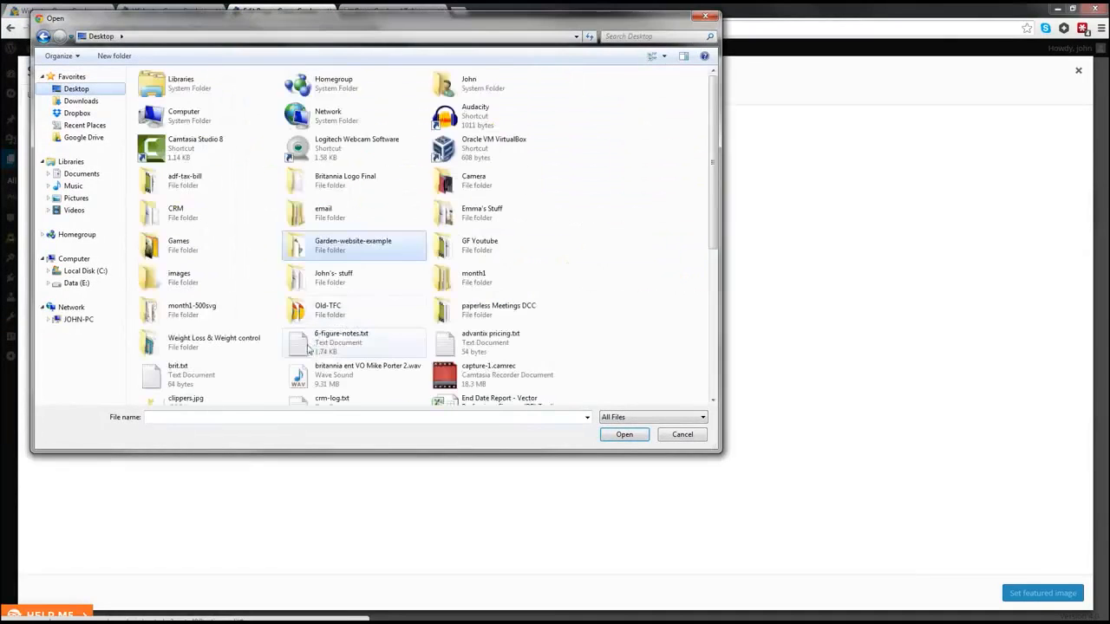
pyautogui.click(332, 319)
pyautogui.scroll(-3, 331, 322)
pyautogui.scroll(-6, 330, 323)
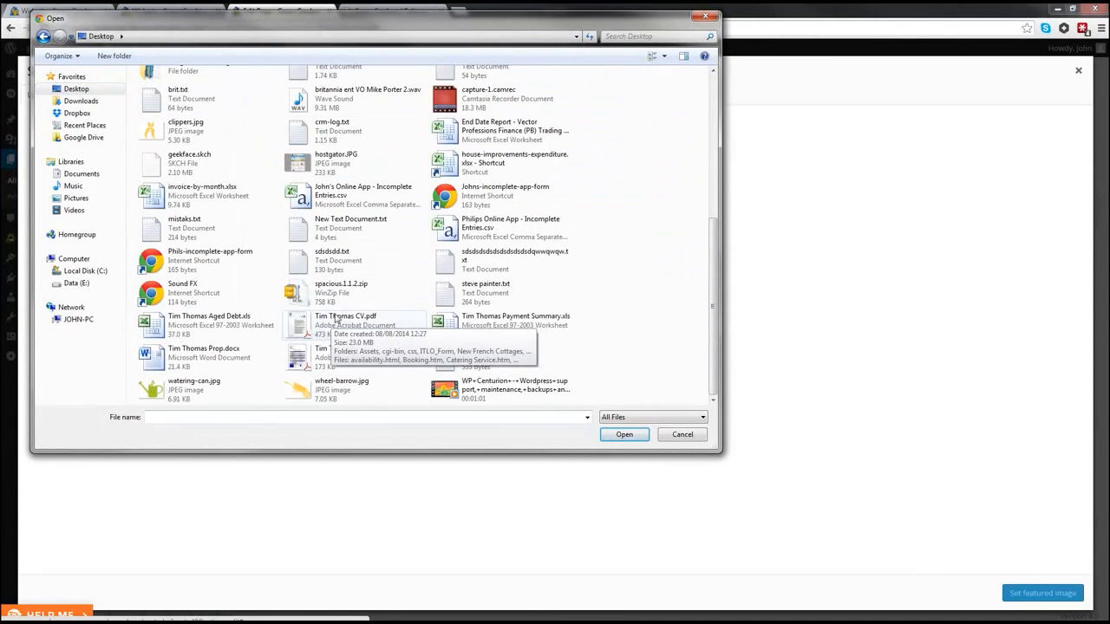
pyautogui.click(192, 129)
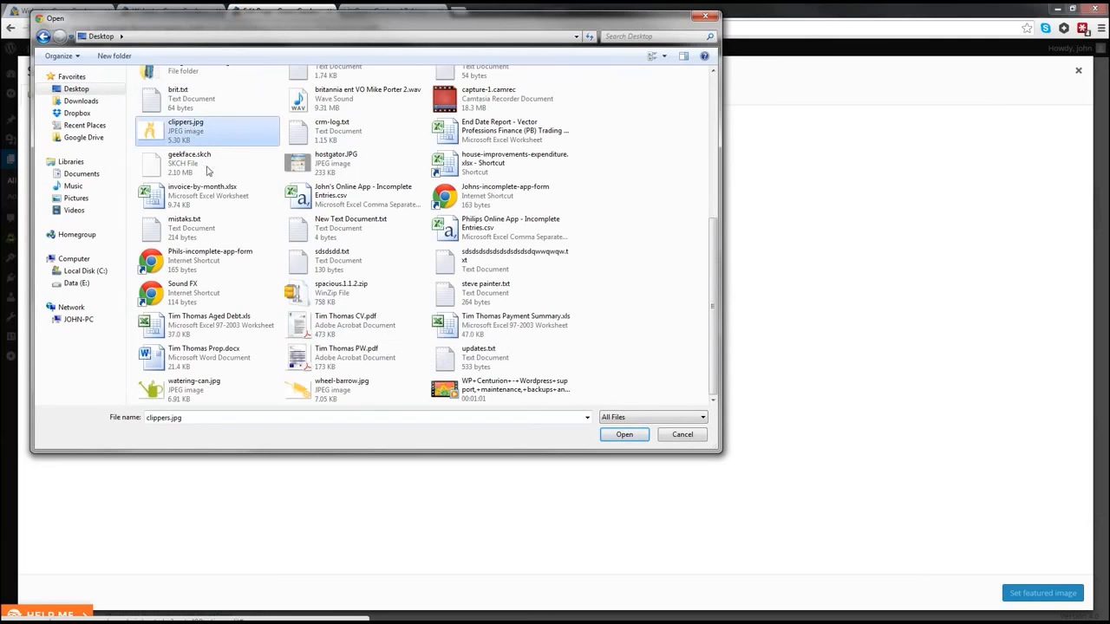
pyautogui.keyDown('ctrl'); pyautogui.click(184, 394); pyautogui.keyUp('ctrl')
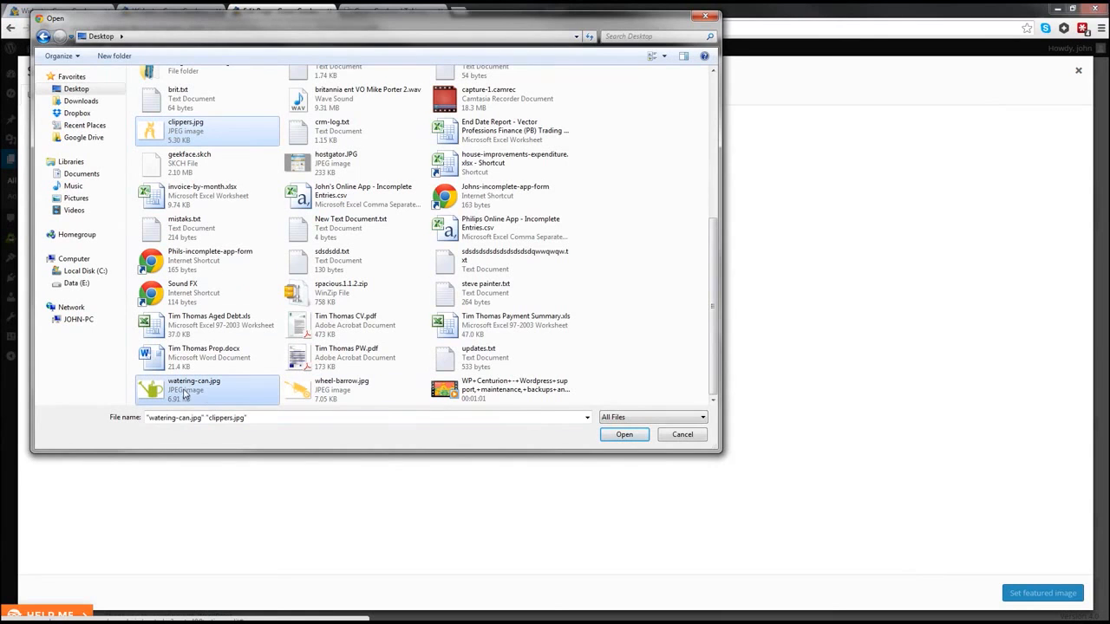
pyautogui.keyDown('ctrl'); pyautogui.click(334, 397); pyautogui.keyUp('ctrl')
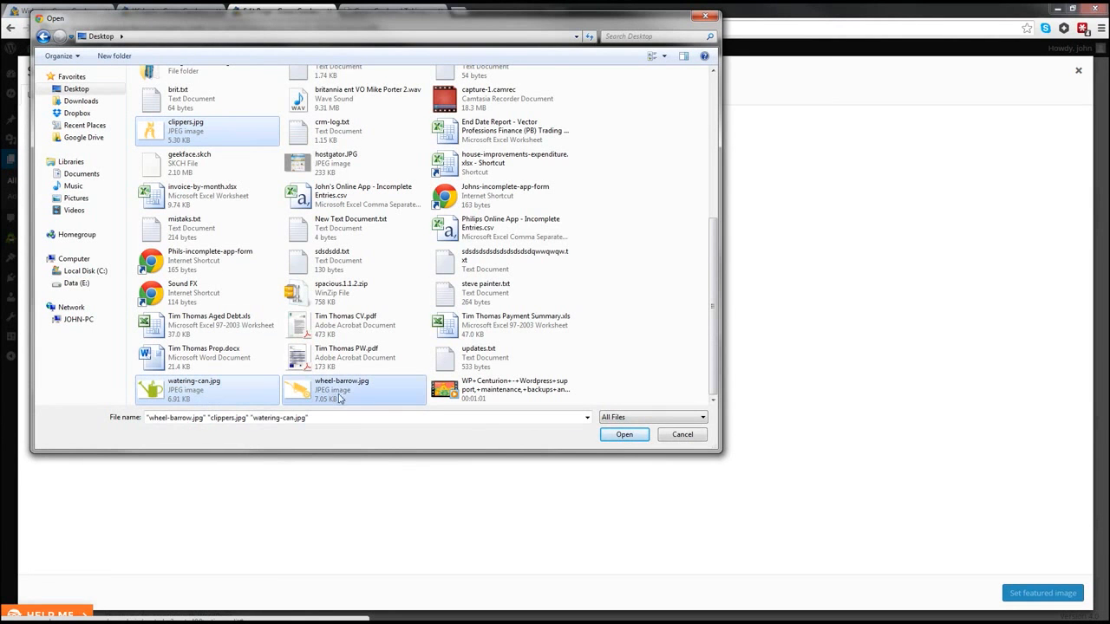
pyautogui.click(625, 434)
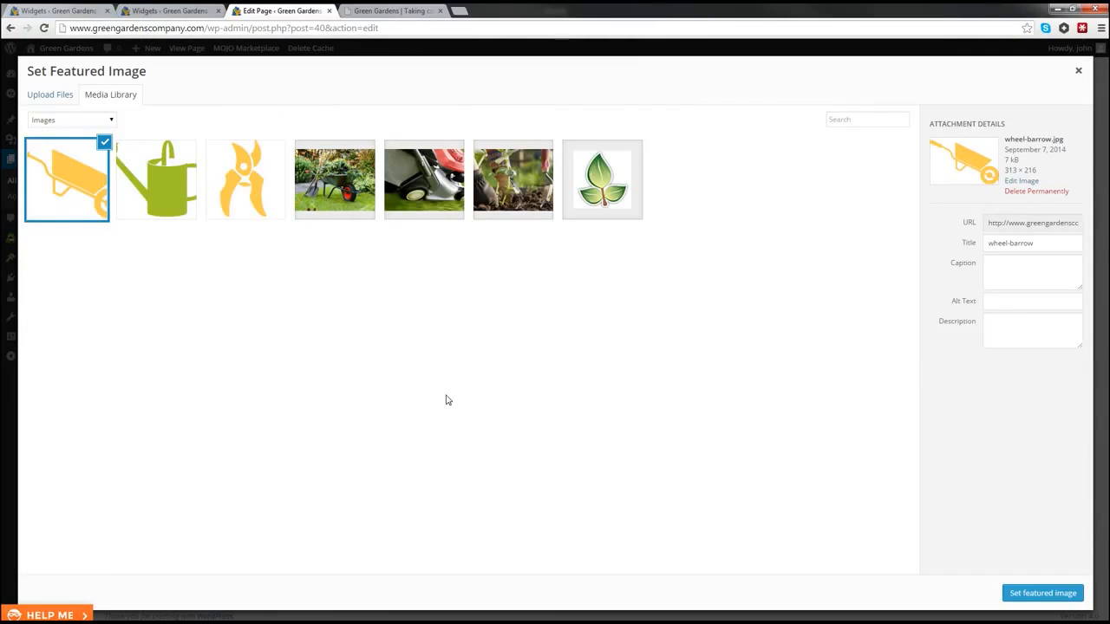
# Step: Load dreamstime.com in a new browser tab and bring the Fireworks wheelbarrow document into view
pyautogui.click(459, 11)
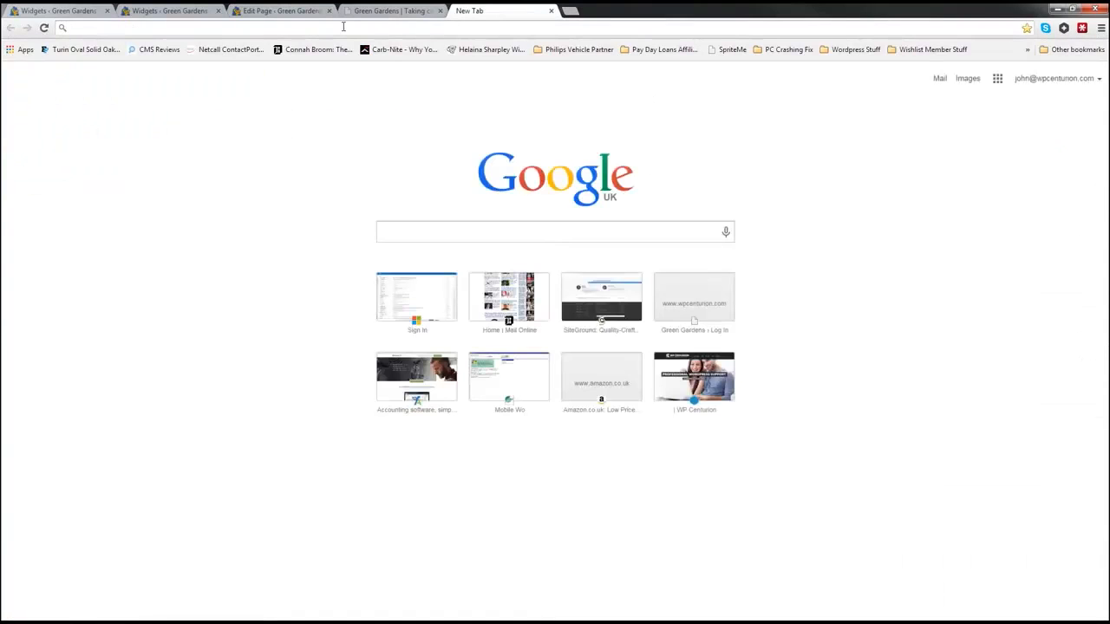
pyautogui.write('dreamstime.com')
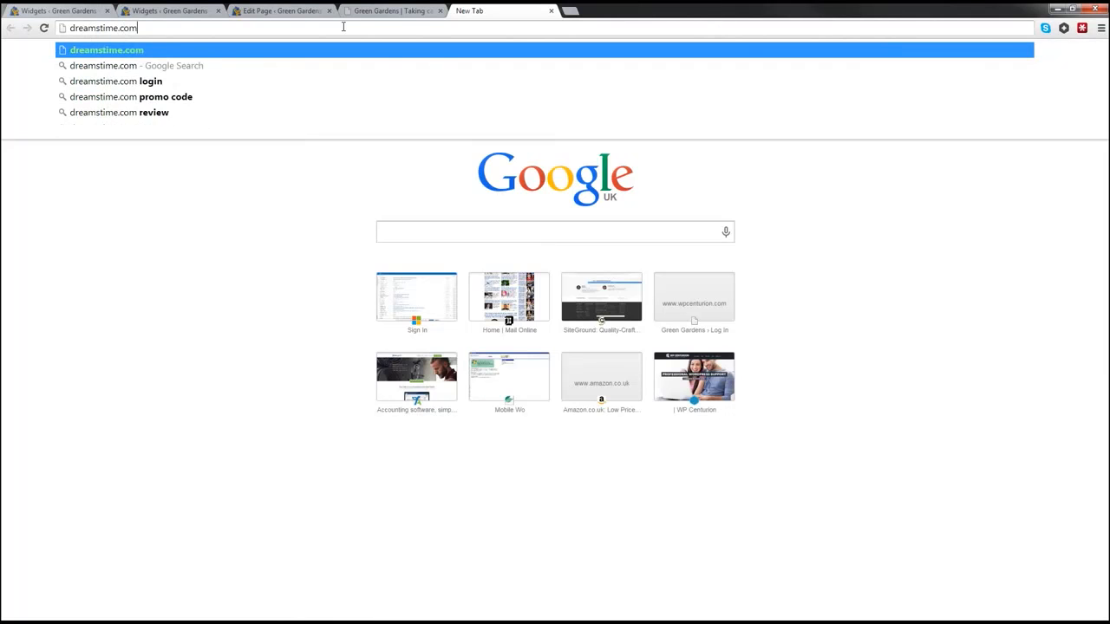
pyautogui.press('Return')
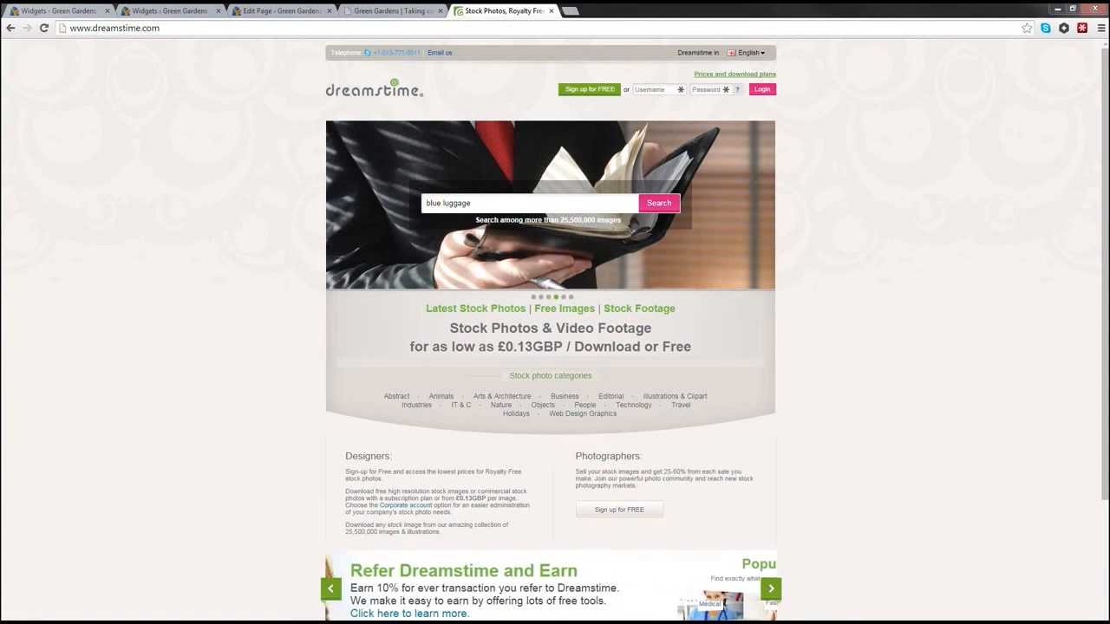
pyautogui.moveTo(0, 159); pyautogui.dragTo(562, 53)
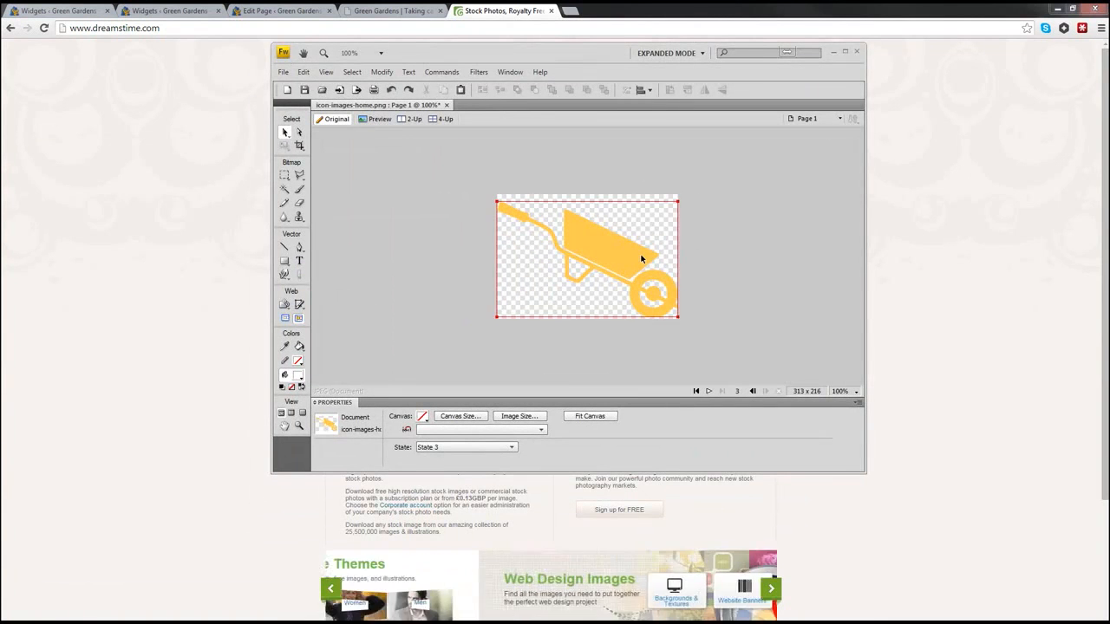
# Step: Maximize Fireworks, view the 313 × 216 canvas size without changing it, then minimize Fireworks
pyautogui.click(844, 52)
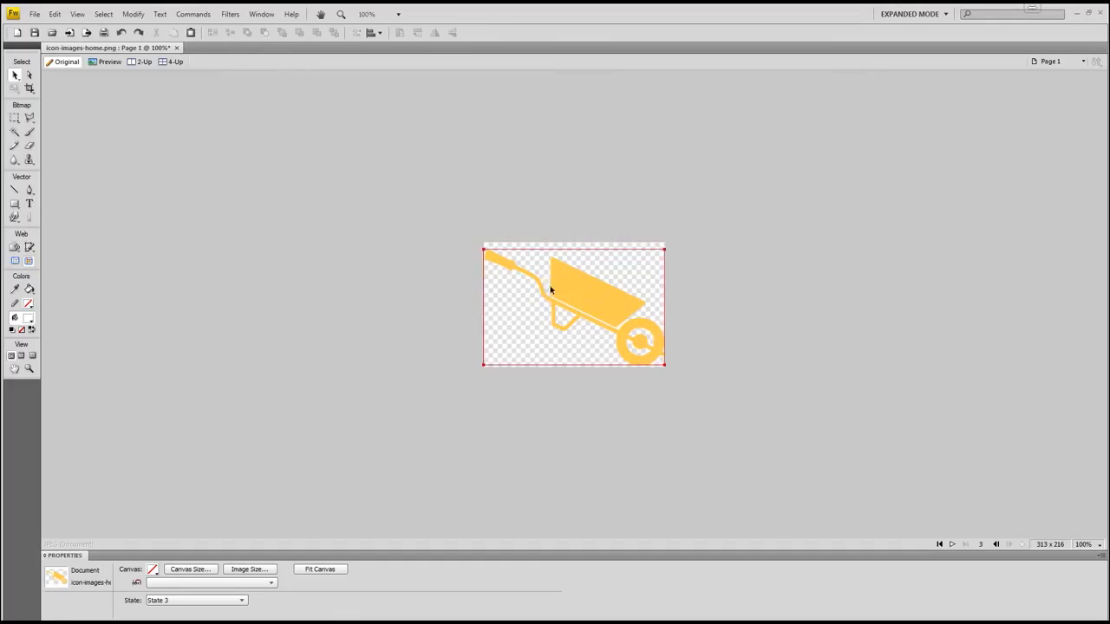
pyautogui.click(134, 15)
pyautogui.moveTo(151, 30)
pyautogui.click(347, 43)
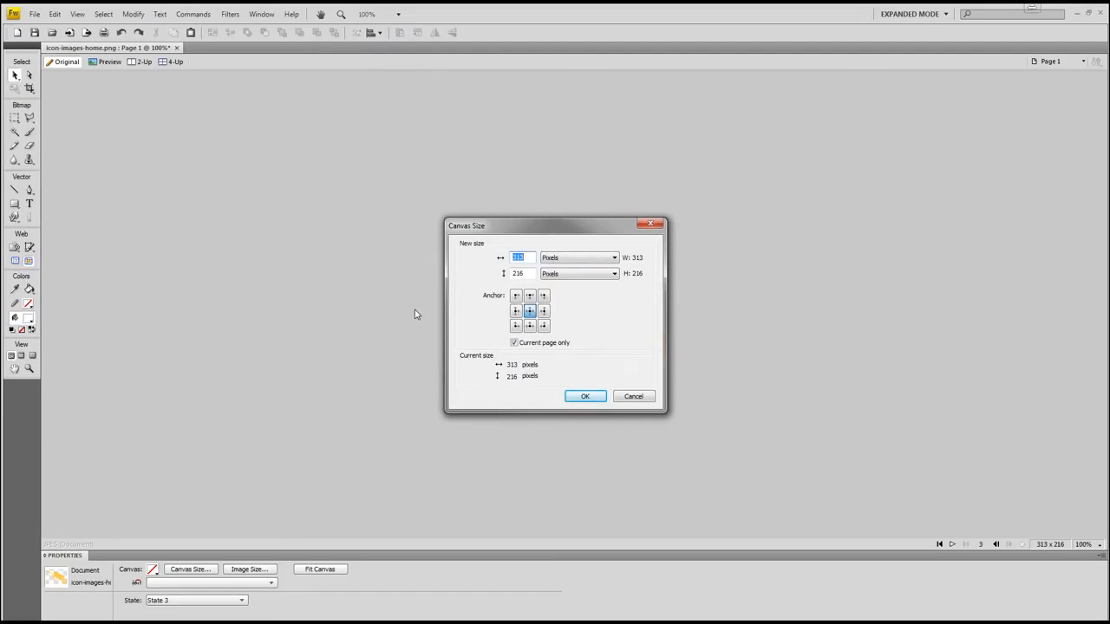
pyautogui.click(633, 397)
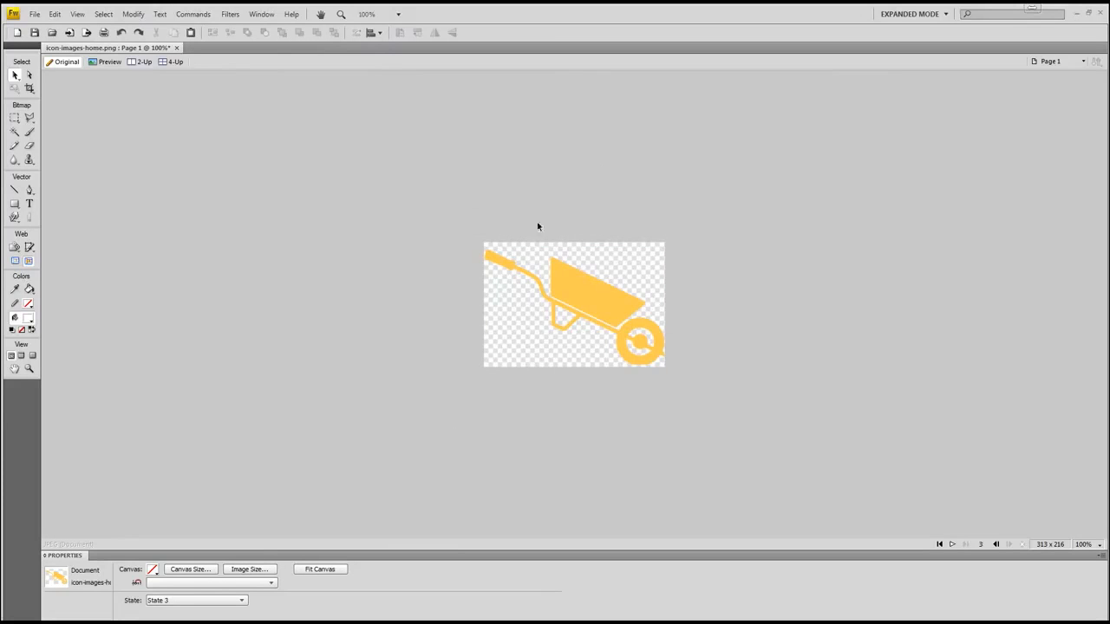
pyautogui.click(1077, 14)
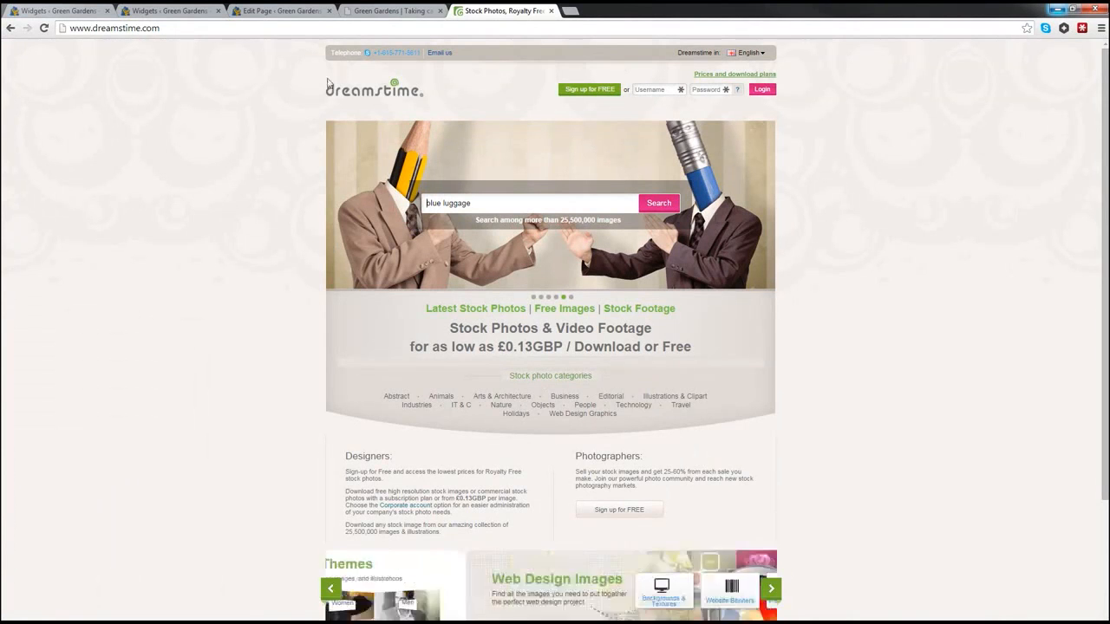
# Step: Set the clippers image as Garden Design's featured image and update the page
pyautogui.click(270, 12)
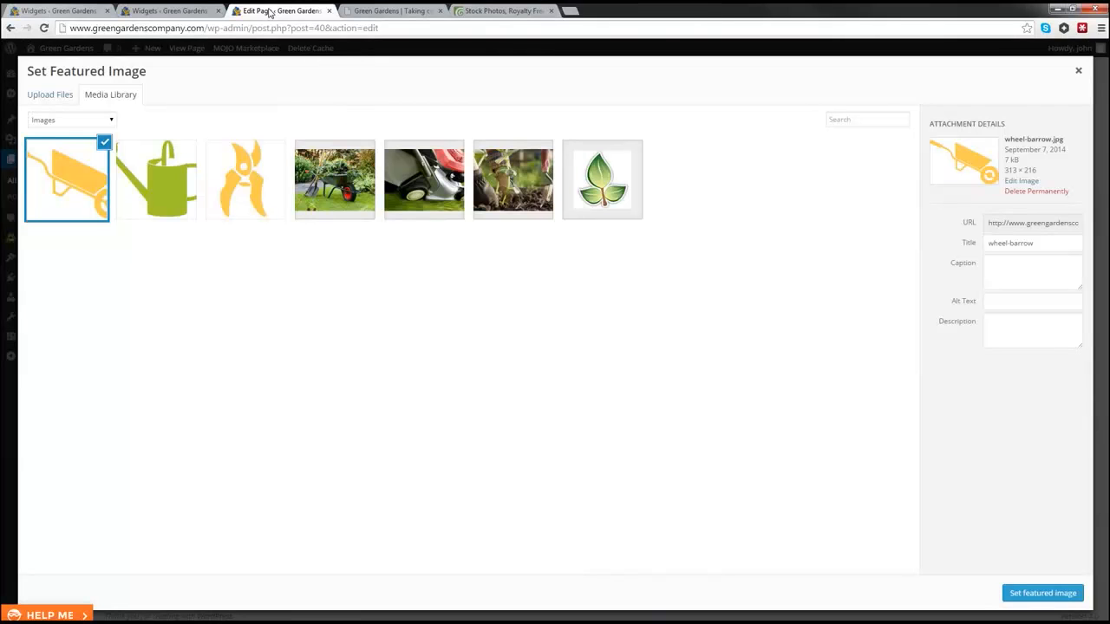
pyautogui.click(104, 142)
pyautogui.click(275, 202)
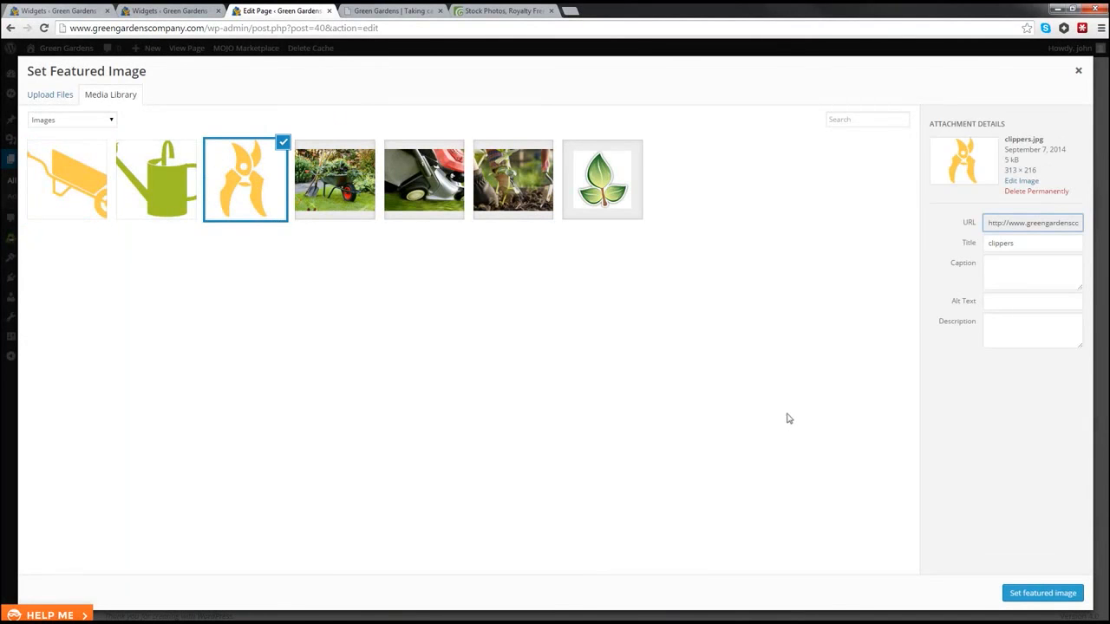
pyautogui.click(1049, 595)
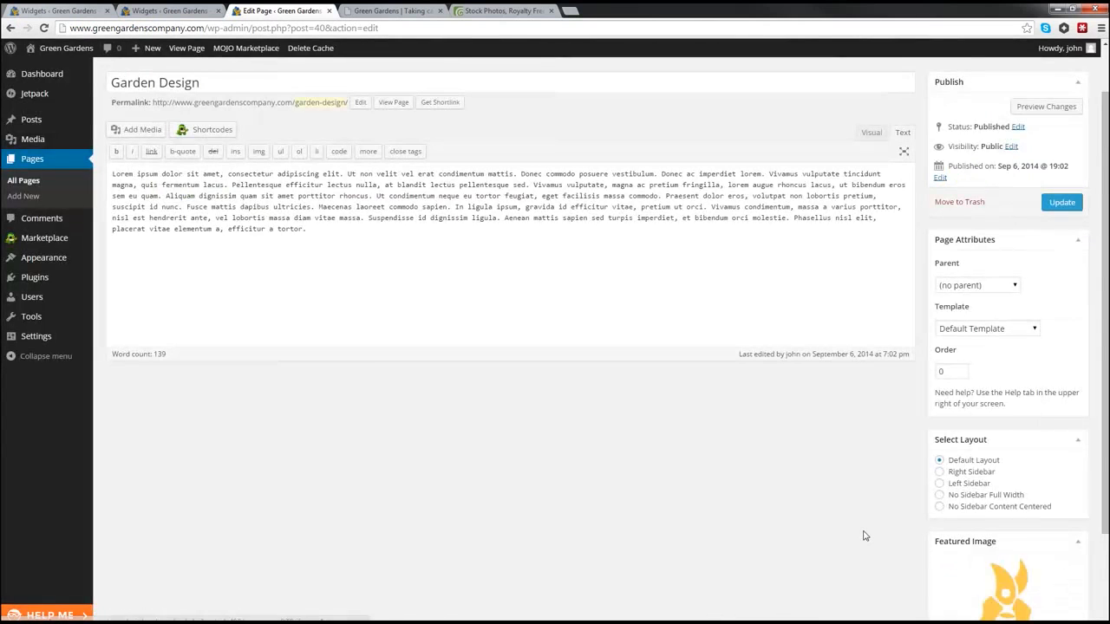
pyautogui.scroll(-2, 865, 536)
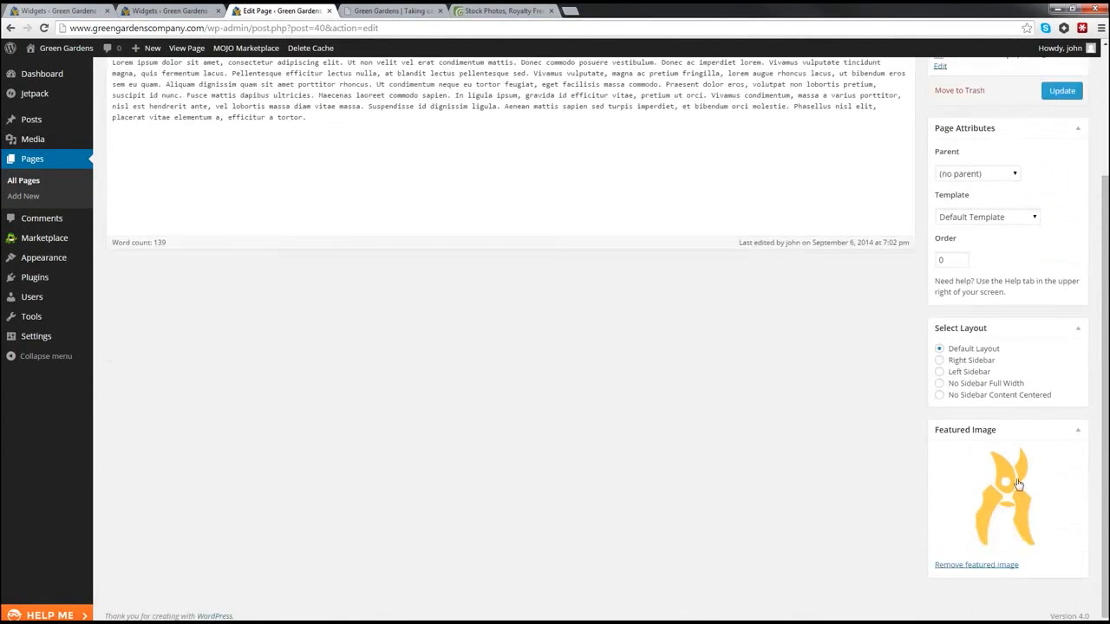
pyautogui.scroll(2, 942, 513)
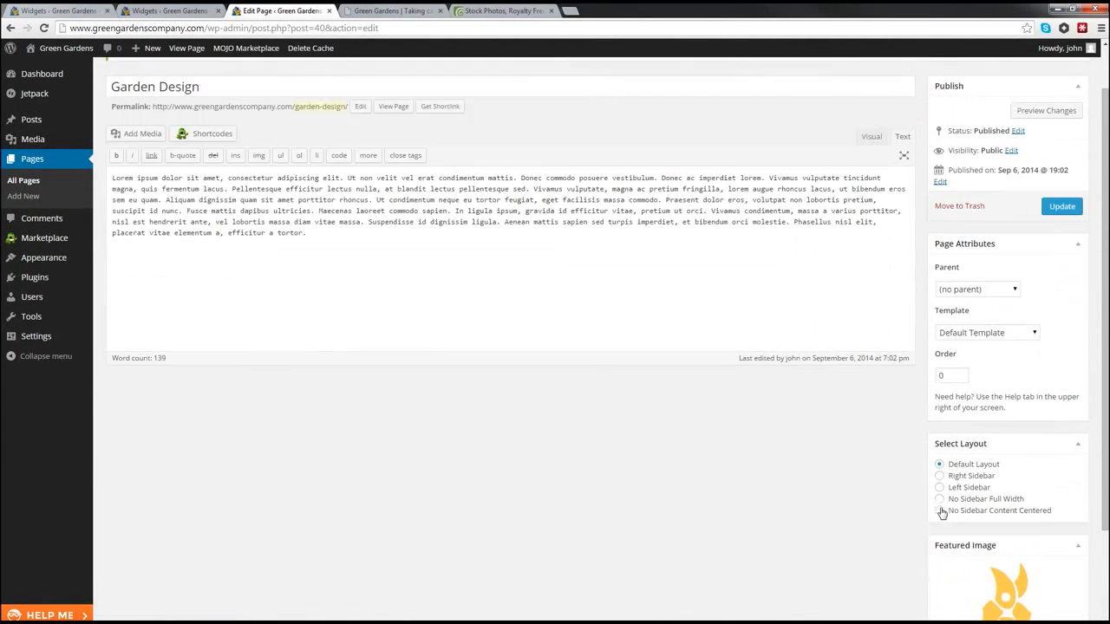
pyautogui.click(1060, 207)
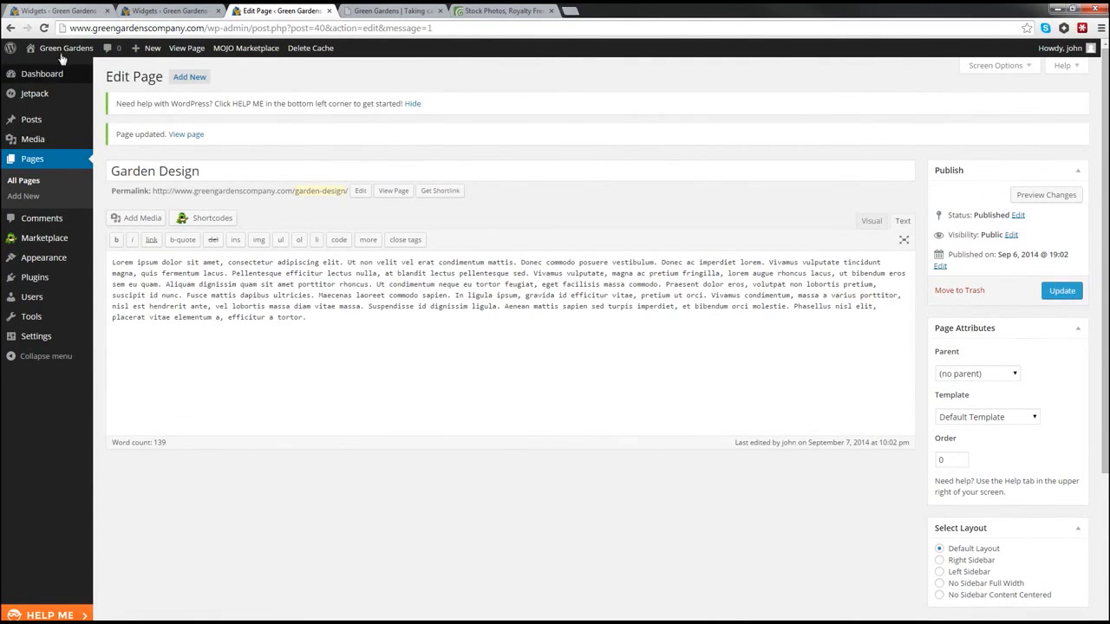
# Step: Open the live Green Gardens site in a new tab and switch to it
pyautogui.rightClick(47, 68)
pyautogui.click(71, 77)
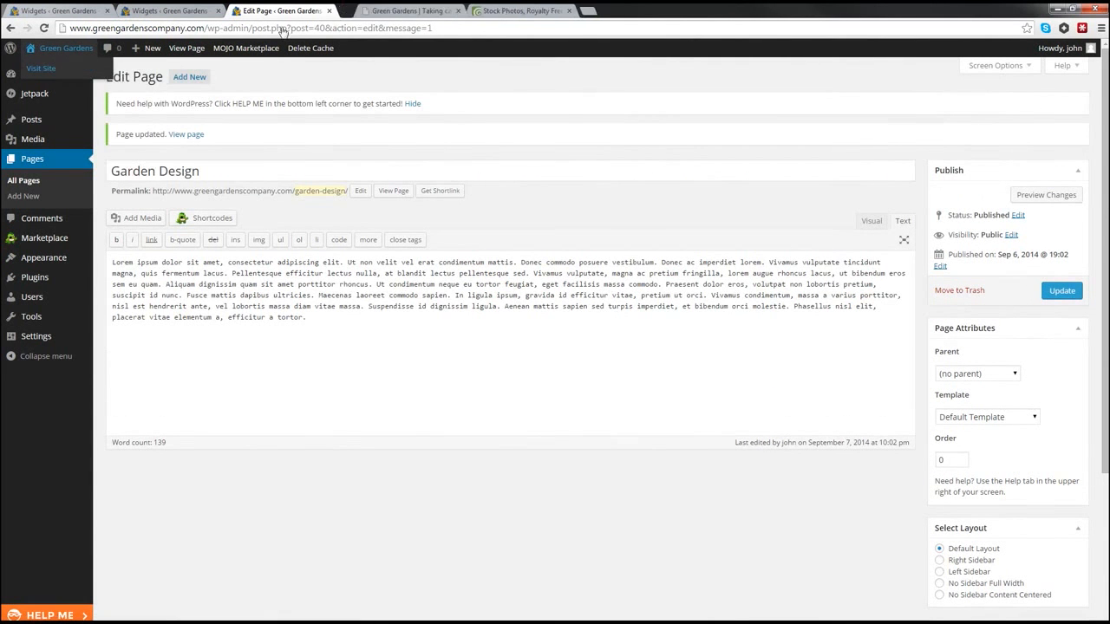
pyautogui.click(365, 12)
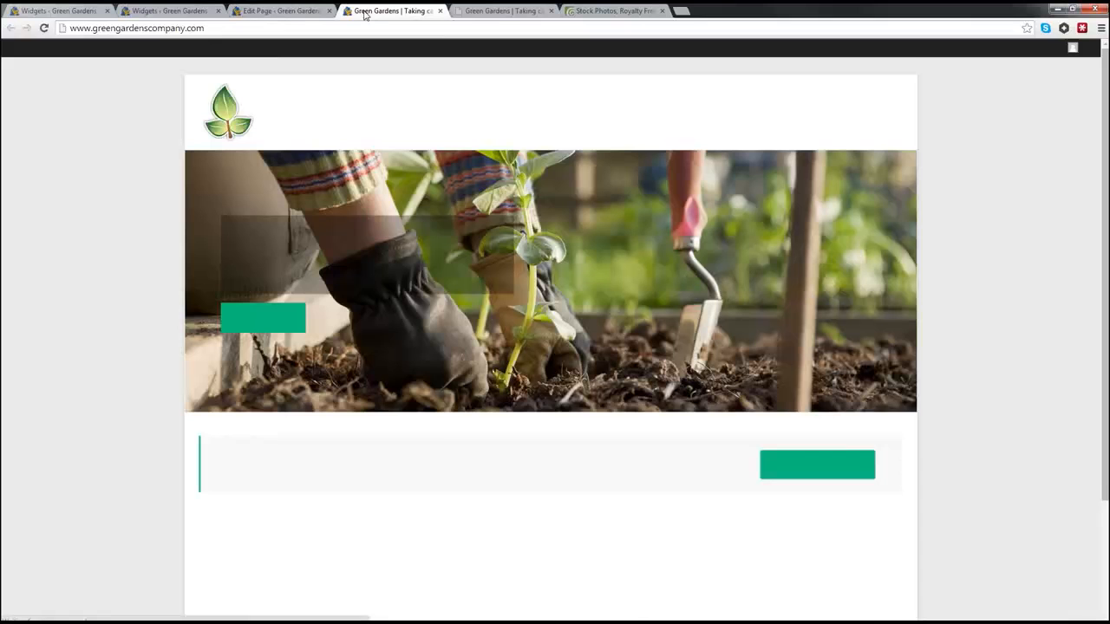
# Step: Scroll the homepage to confirm the clippers icon above Garden Design, then return to the Dashboard
pyautogui.scroll(-3, 440, 436)
pyautogui.scroll(-1, 439, 436)
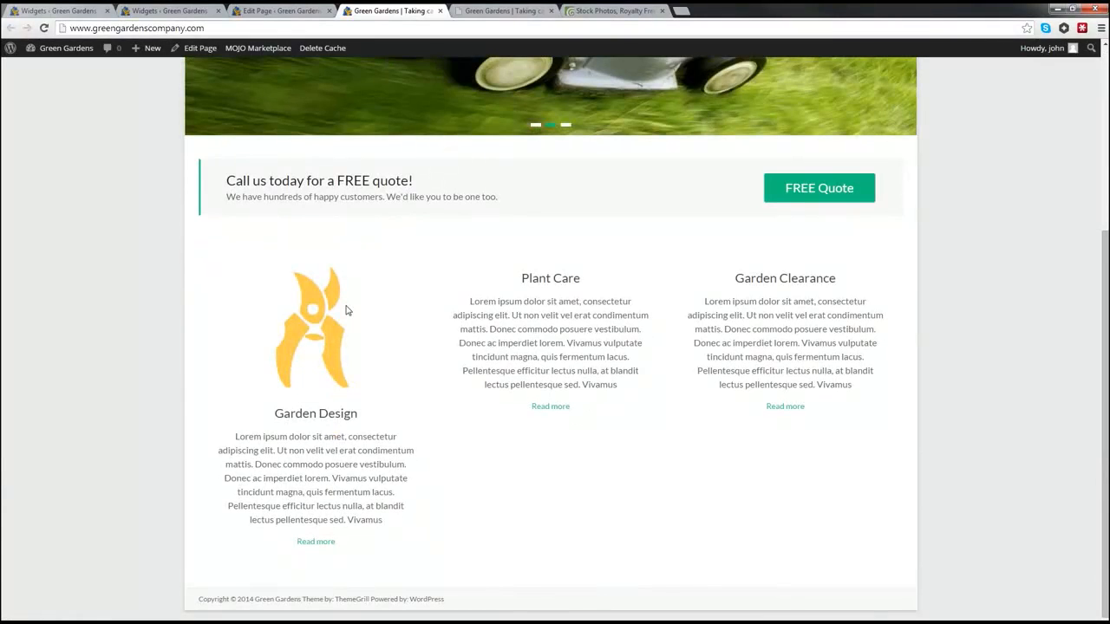
pyautogui.scroll(3, 382, 421)
pyautogui.scroll(-2, 384, 425)
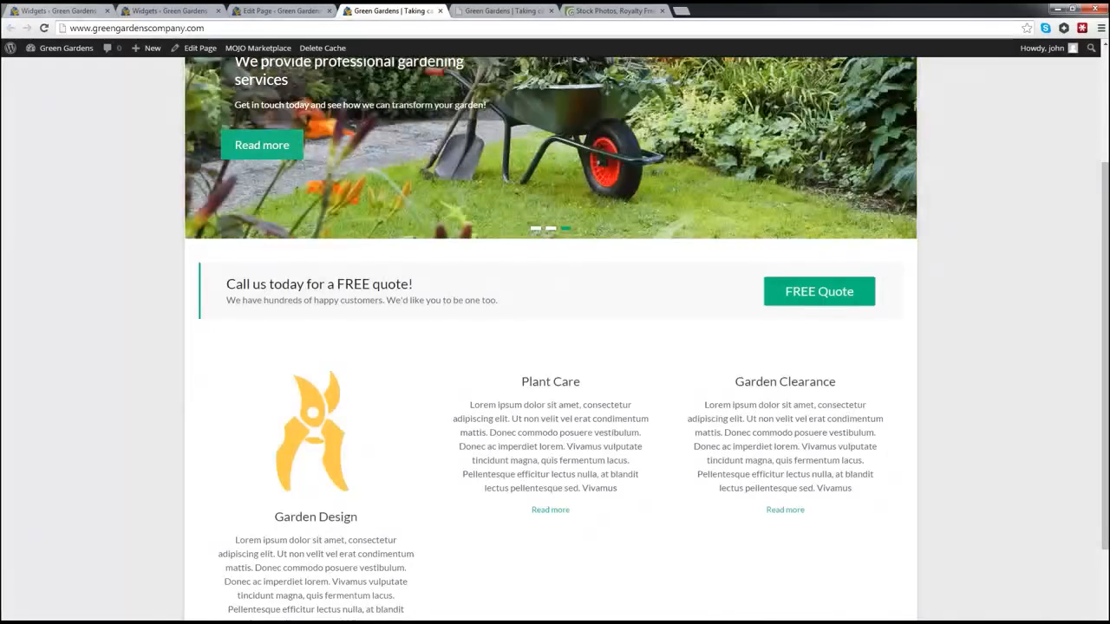
pyautogui.scroll(-1, 555, 347)
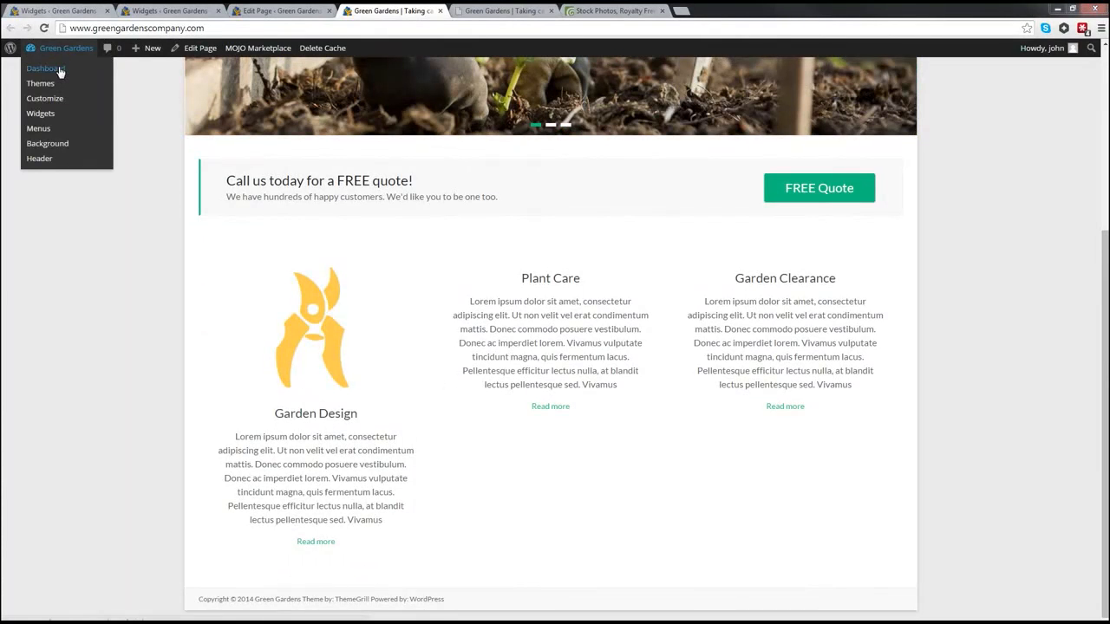
pyautogui.click(58, 68)
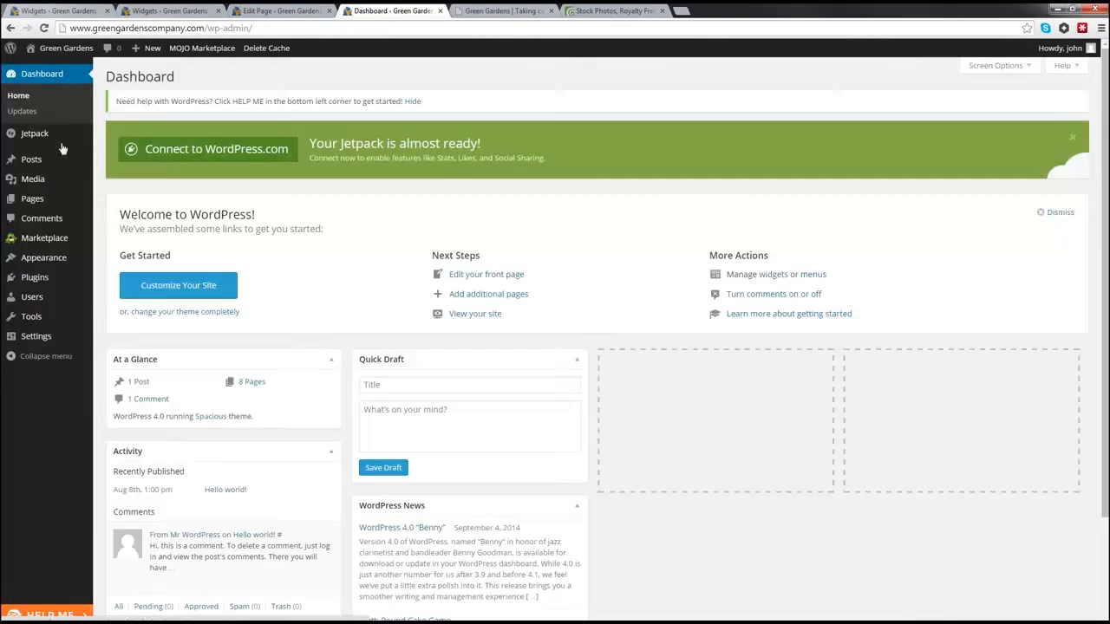
# Step: Give the Plant Care page the watering-can featured image and update it
pyautogui.moveTo(83, 207)
pyautogui.click(135, 205)
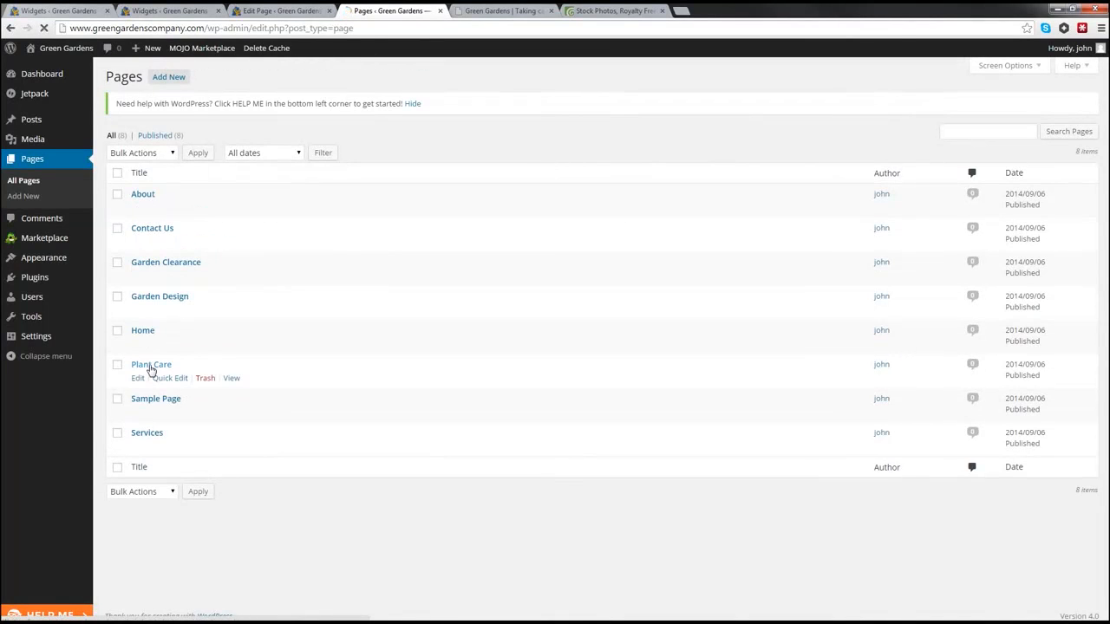
pyautogui.scroll(-1, 862, 400)
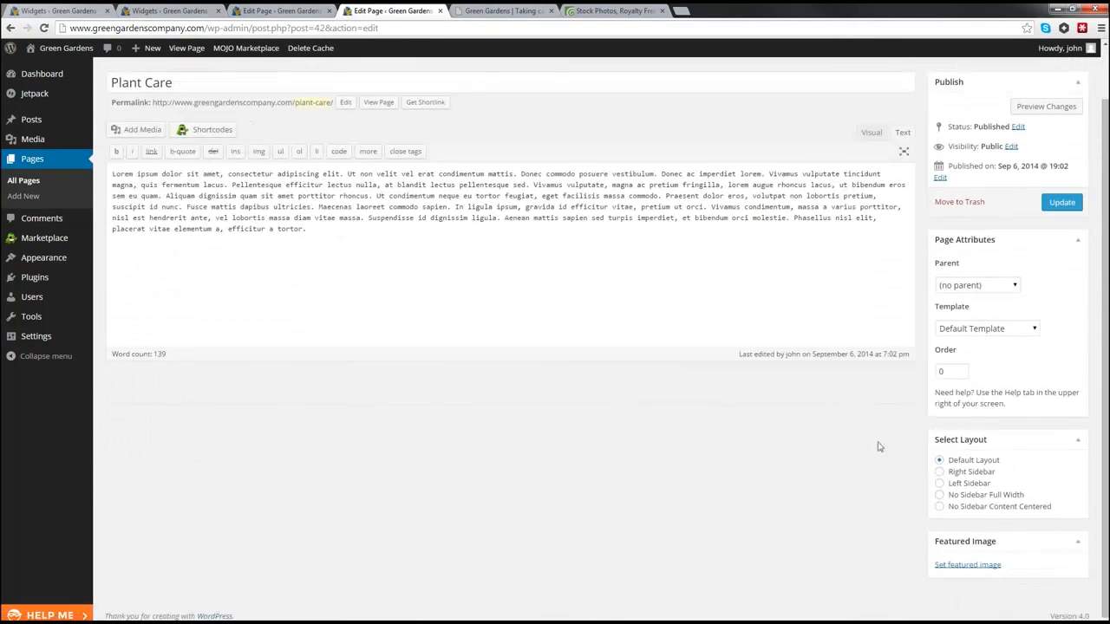
pyautogui.click(962, 564)
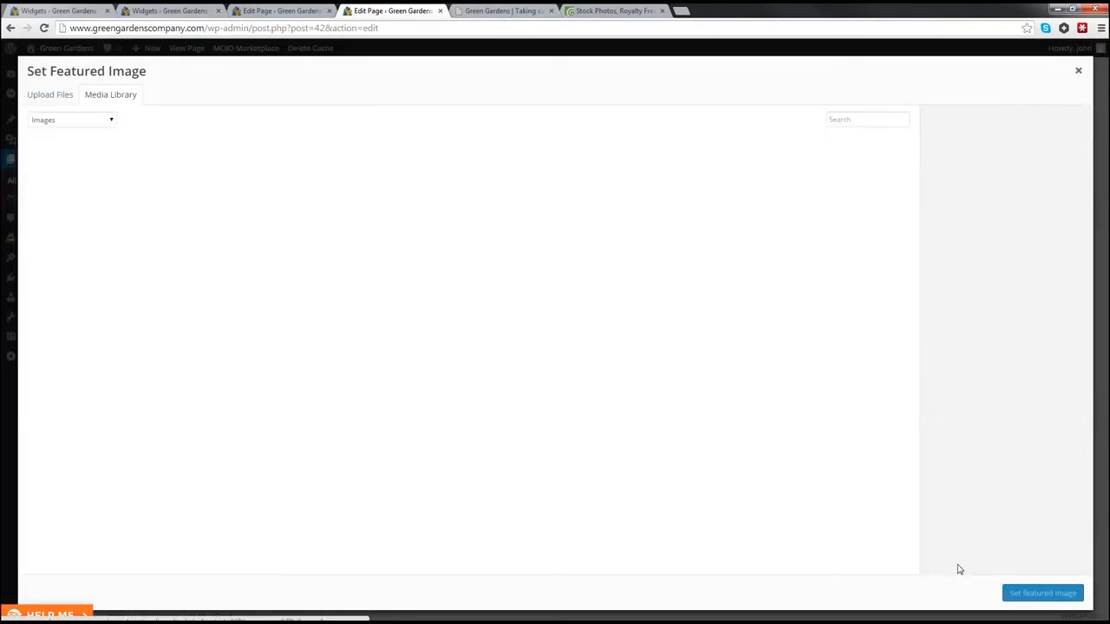
pyautogui.click(166, 177)
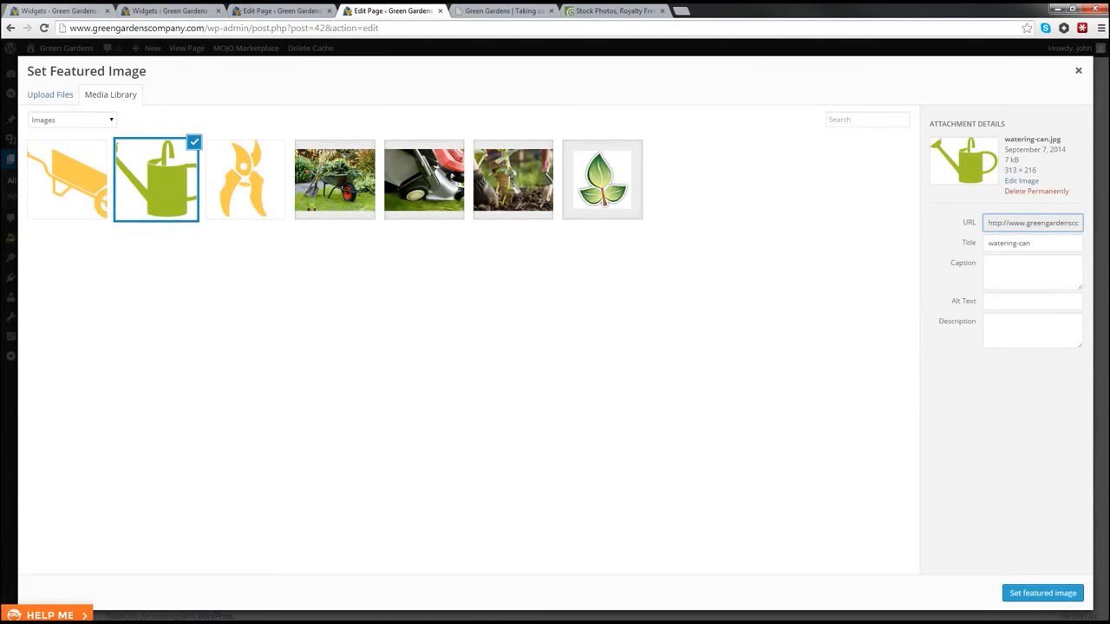
pyautogui.click(1047, 594)
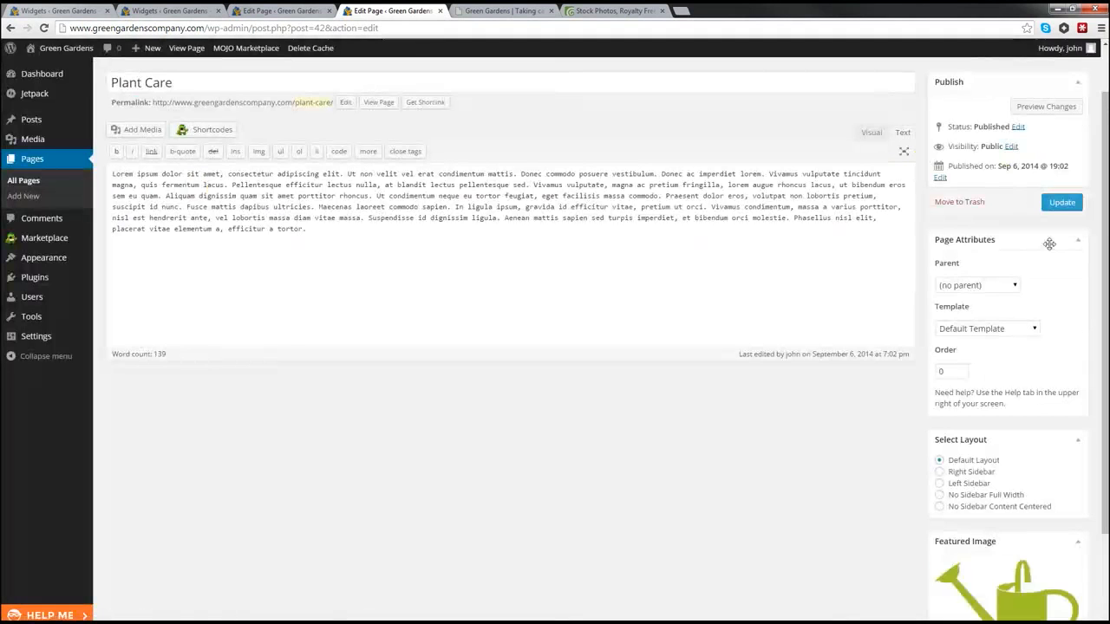
pyautogui.click(1060, 203)
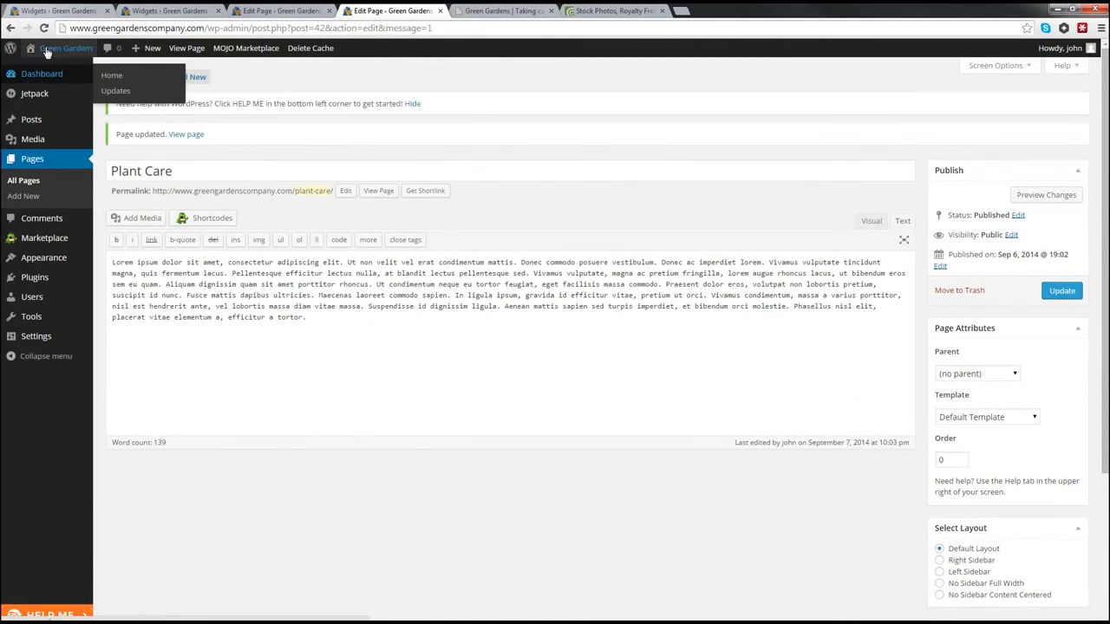
# Step: Check the watering-can icon on the live homepage in a new tab, then return to Widgets
pyautogui.rightClick(44, 66)
pyautogui.click(74, 75)
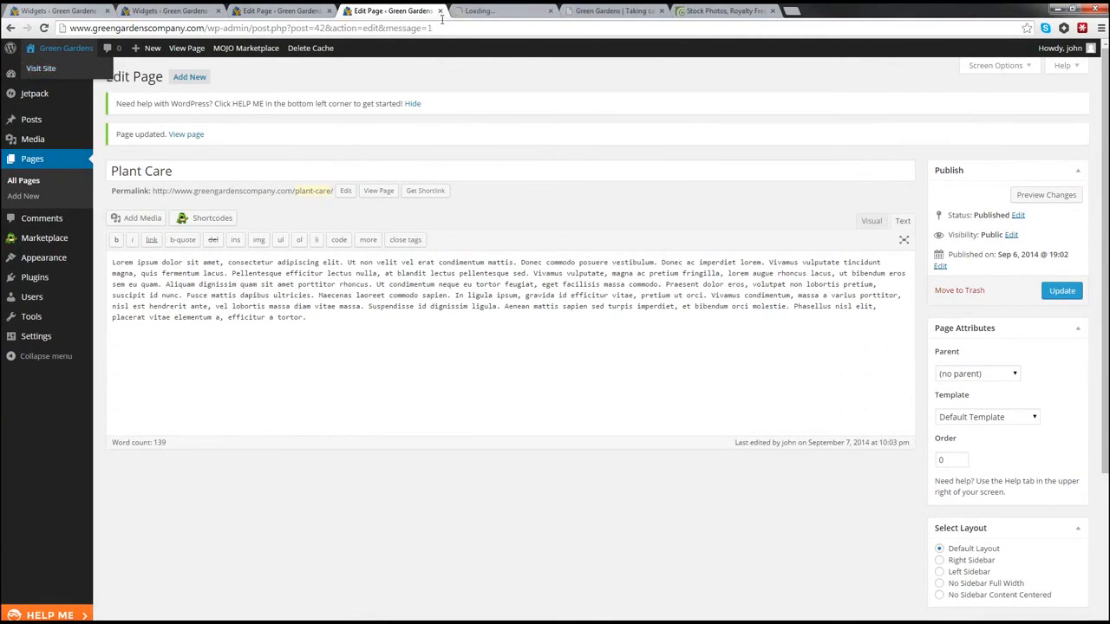
pyautogui.click(484, 10)
pyautogui.scroll(-3, 567, 399)
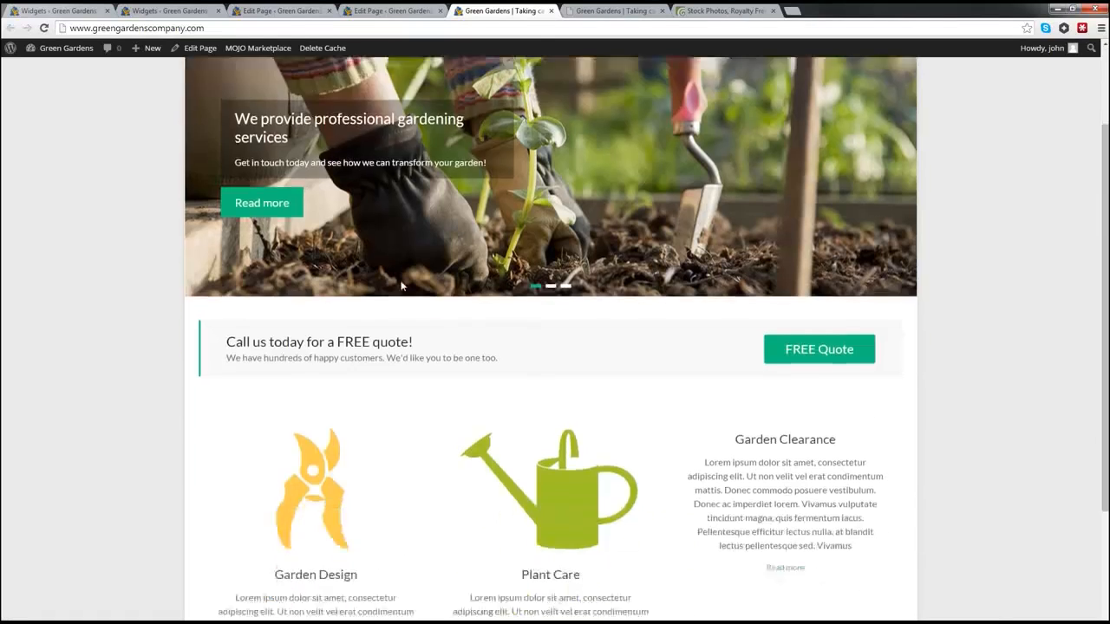
pyautogui.scroll(3, 457, 366)
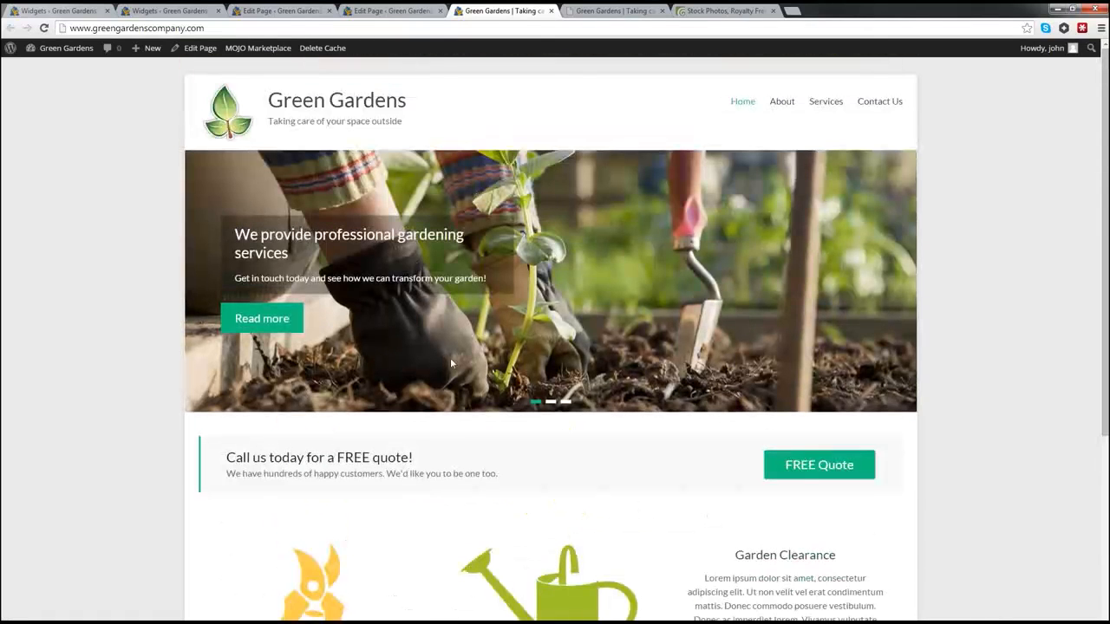
pyautogui.click(57, 11)
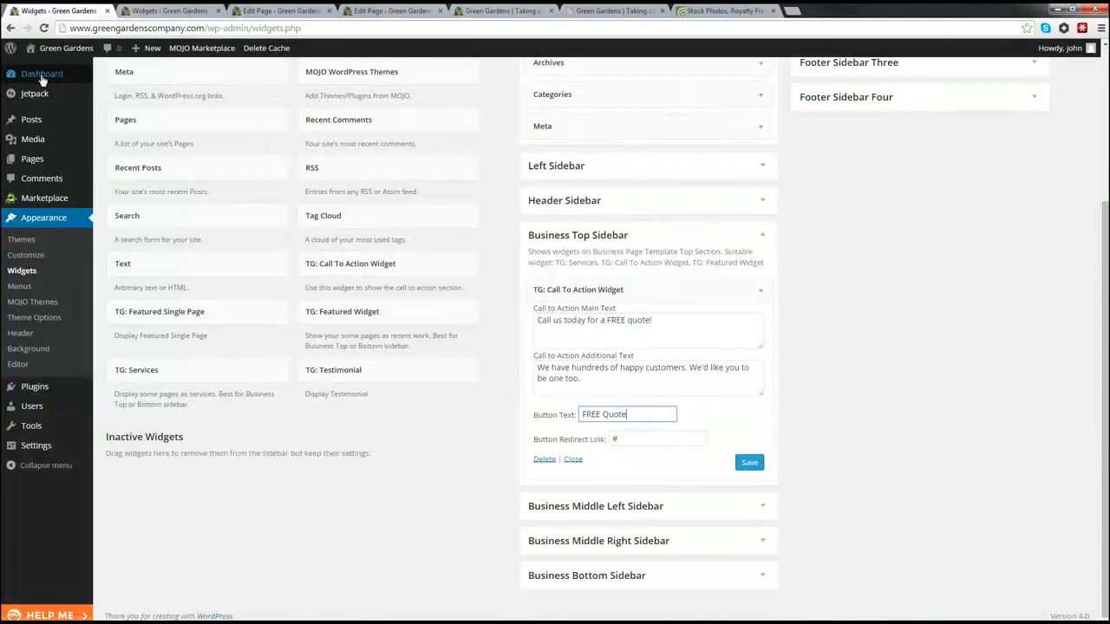
# Step: Edit Garden Clearance from All Pages, pick the wheel-barrow featured image and update the page
pyautogui.click(40, 75)
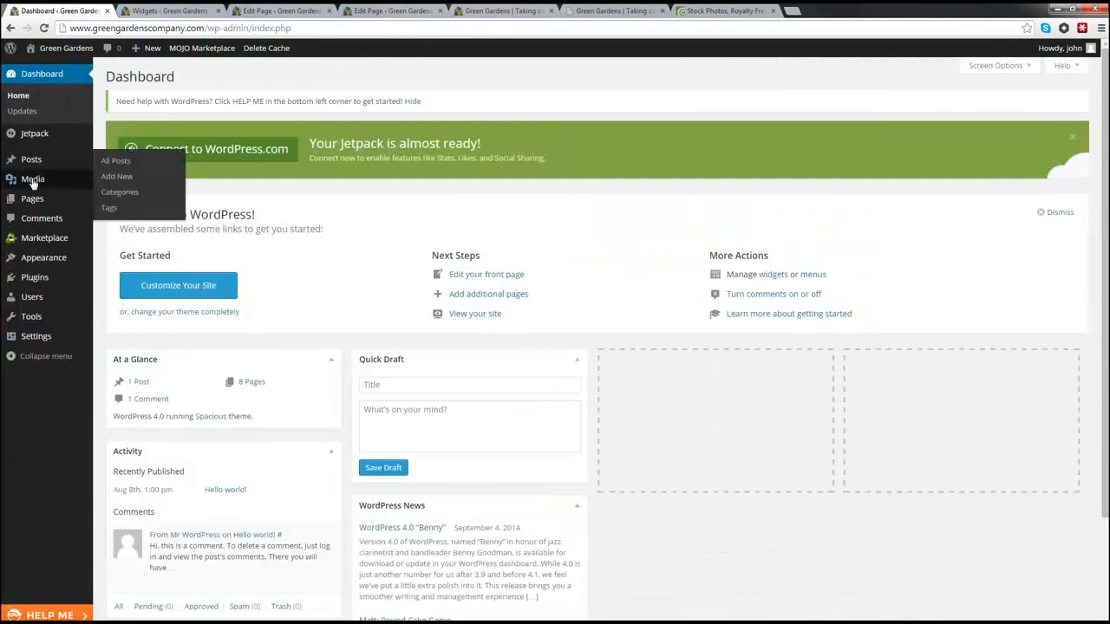
pyautogui.moveTo(31, 198)
pyautogui.click(130, 203)
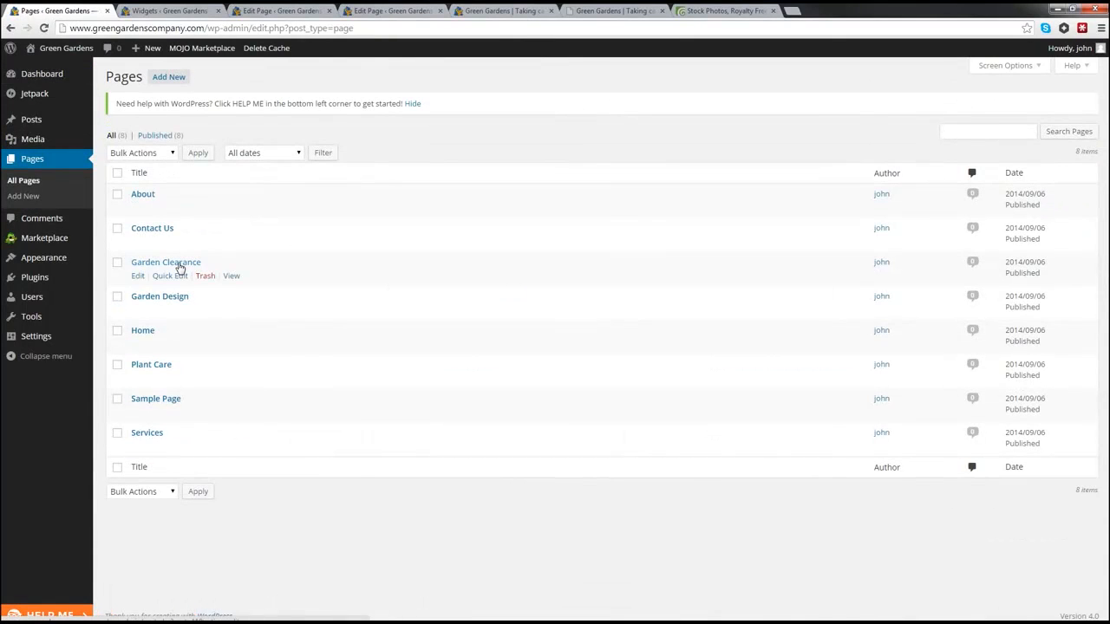
pyautogui.click(179, 264)
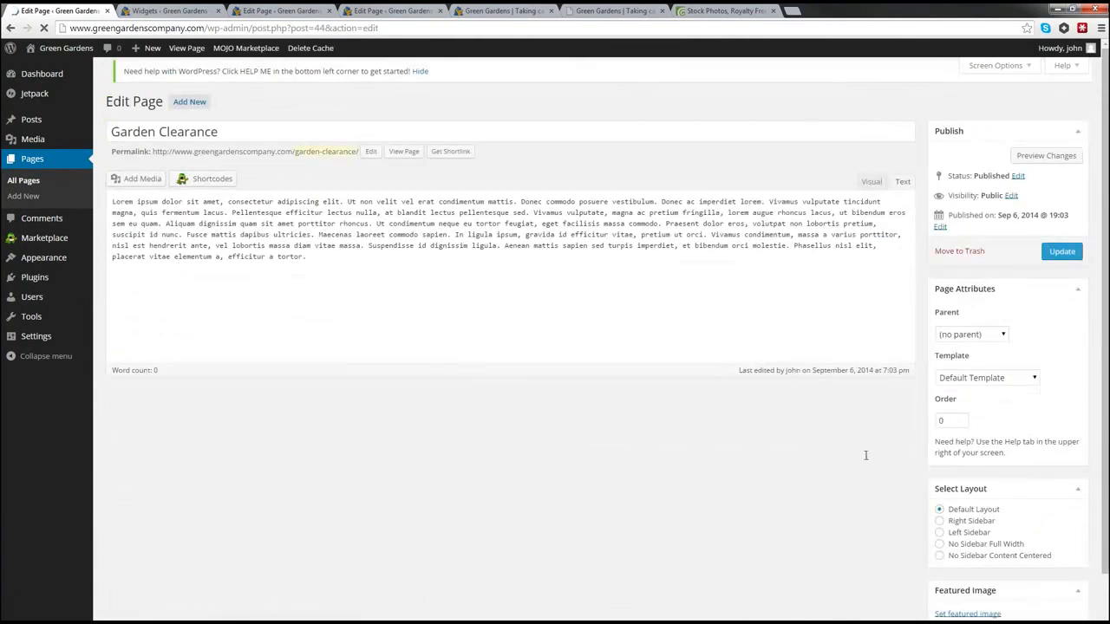
pyautogui.scroll(-1, 945, 516)
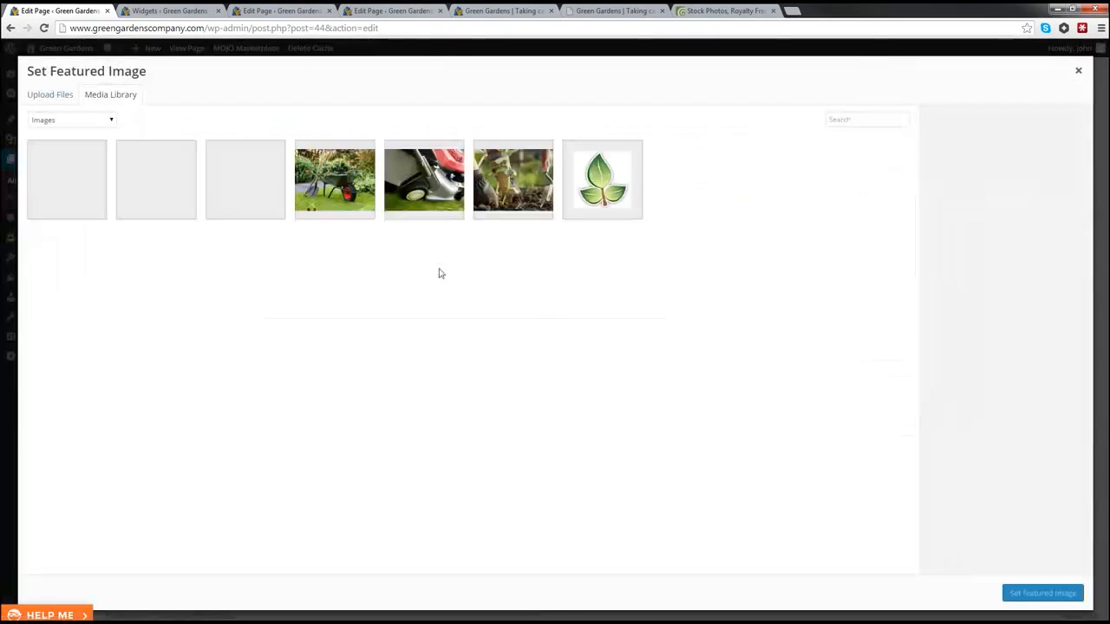
pyautogui.click(62, 176)
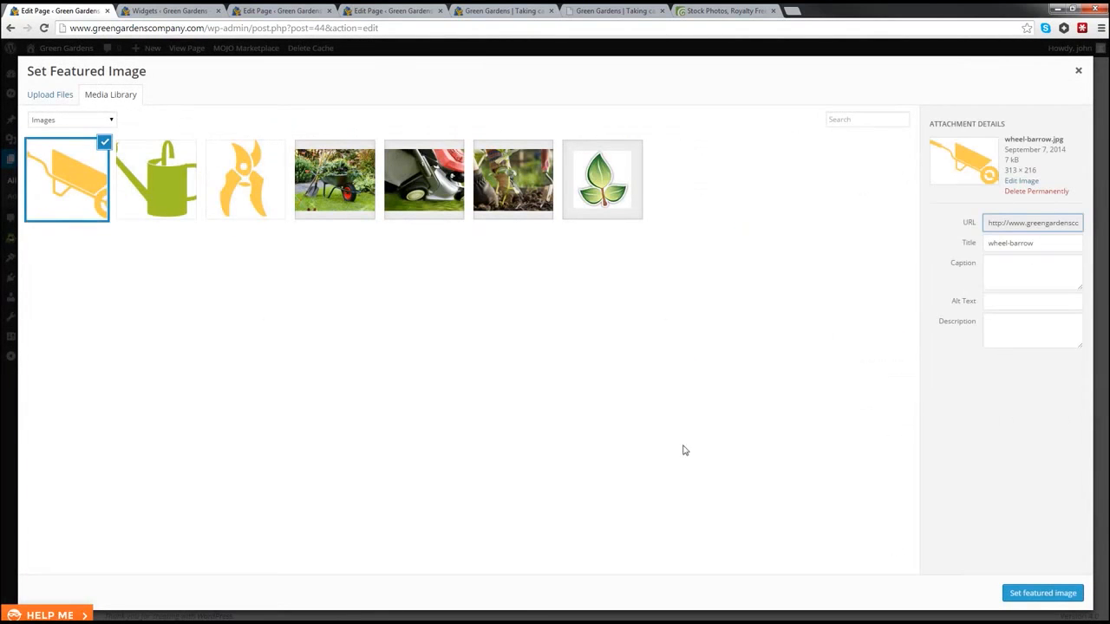
pyautogui.click(1045, 598)
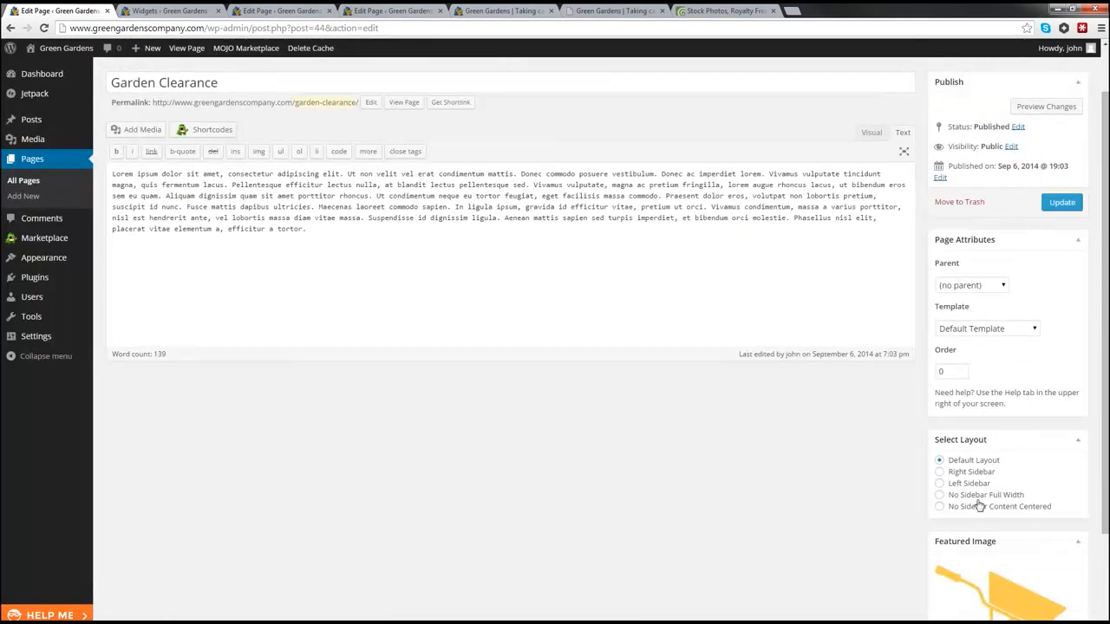
pyautogui.click(1062, 202)
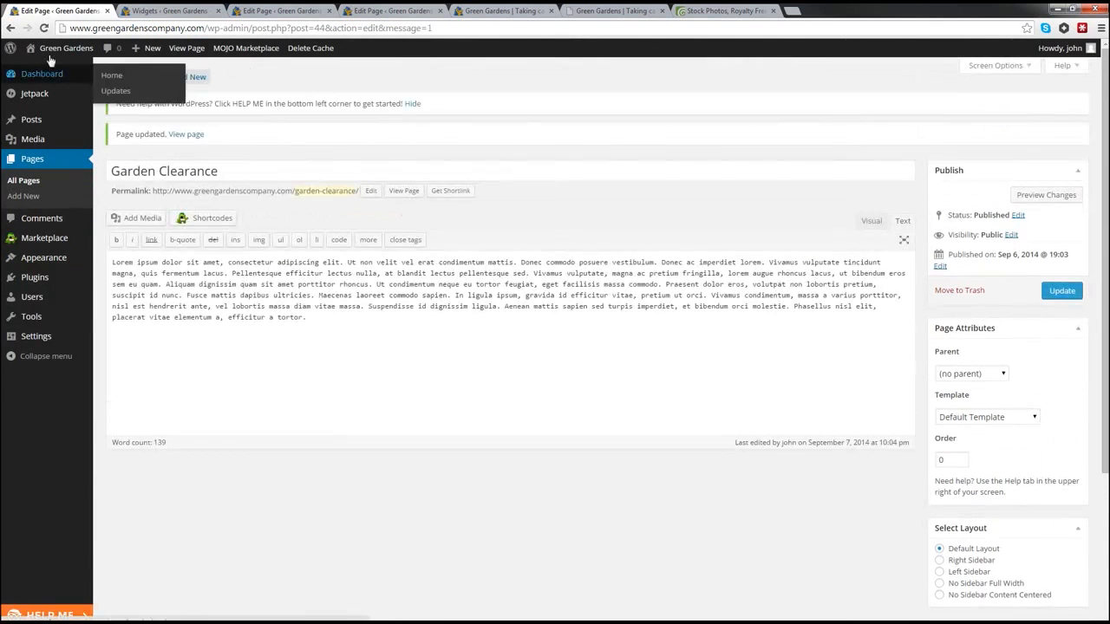
# Step: Open the live Green Gardens site in a new tab and switch to it
pyautogui.rightClick(41, 69)
pyautogui.click(82, 76)
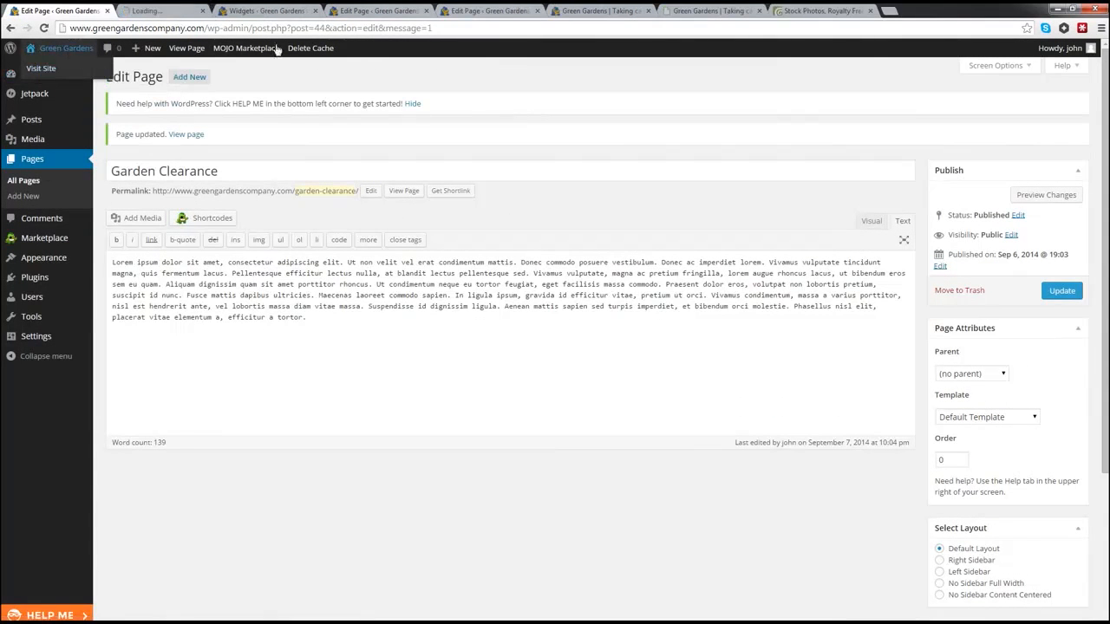
pyautogui.click(168, 10)
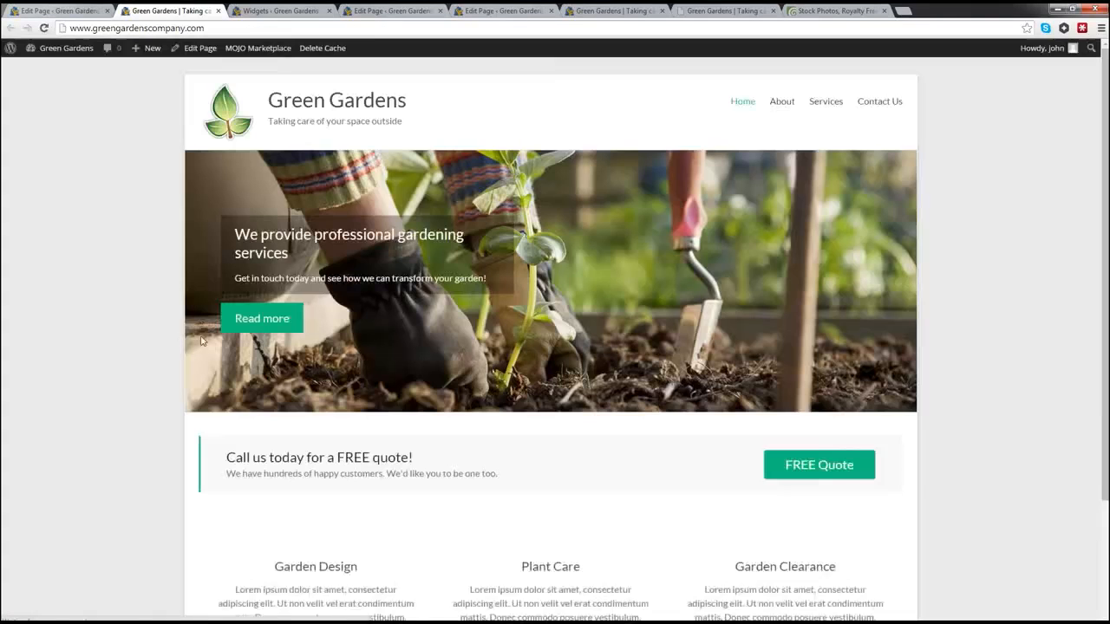
# Step: Scroll the live homepage to confirm the wheelbarrow icon now appears above Garden Clearance
pyautogui.scroll(-2, 173, 320)
pyautogui.scroll(-2, 173, 319)
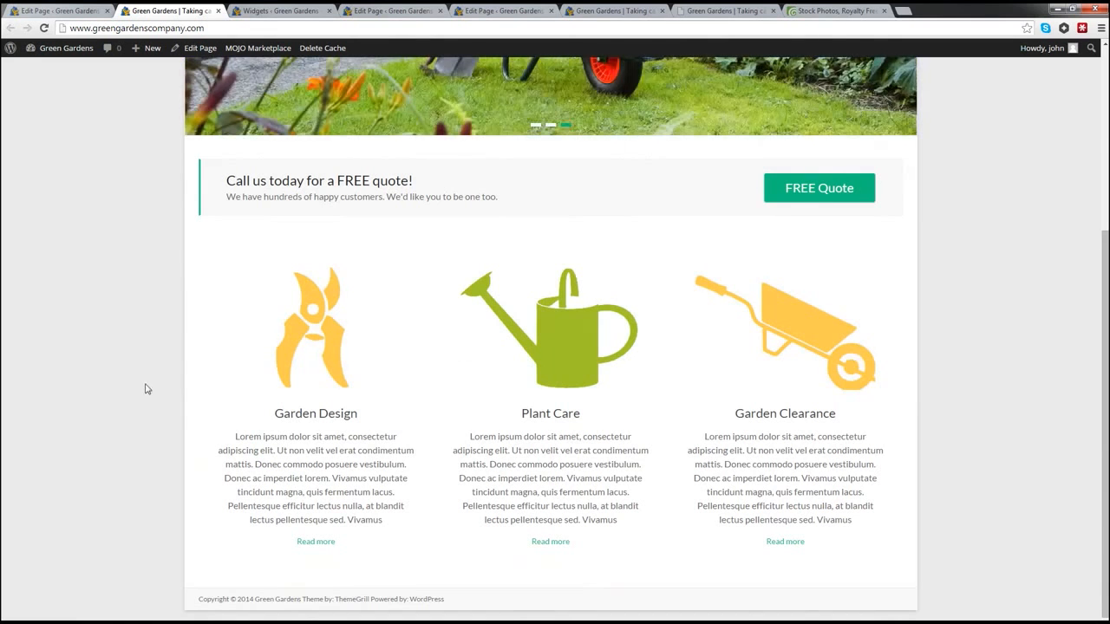
pyautogui.scroll(2, 167, 385)
pyautogui.scroll(2, 172, 384)
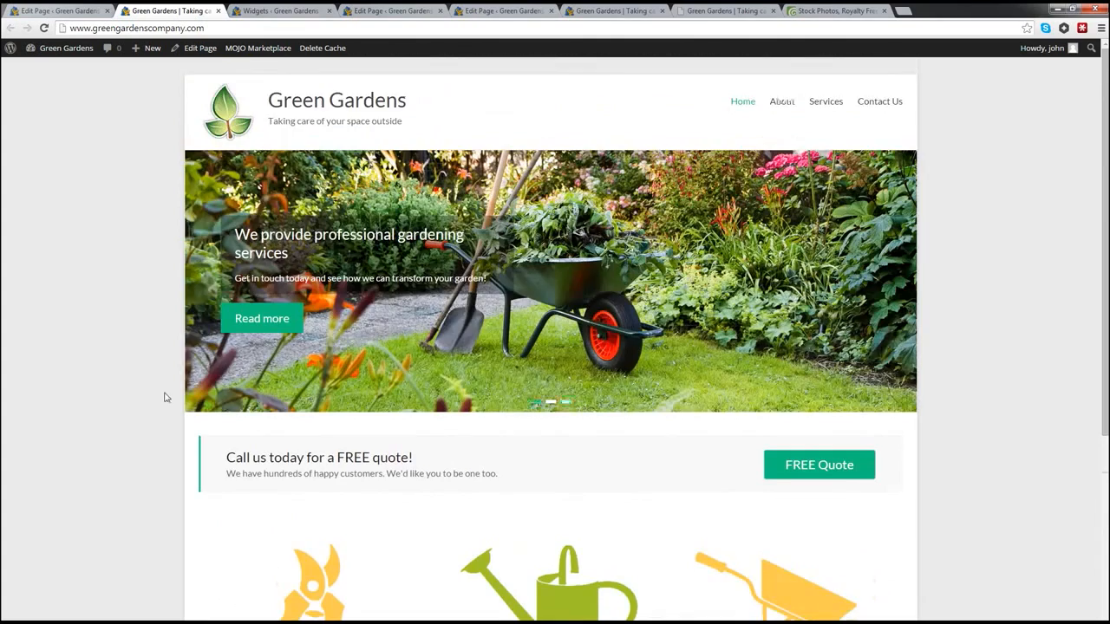
pyautogui.scroll(-2, 166, 396)
pyautogui.scroll(-1, 167, 397)
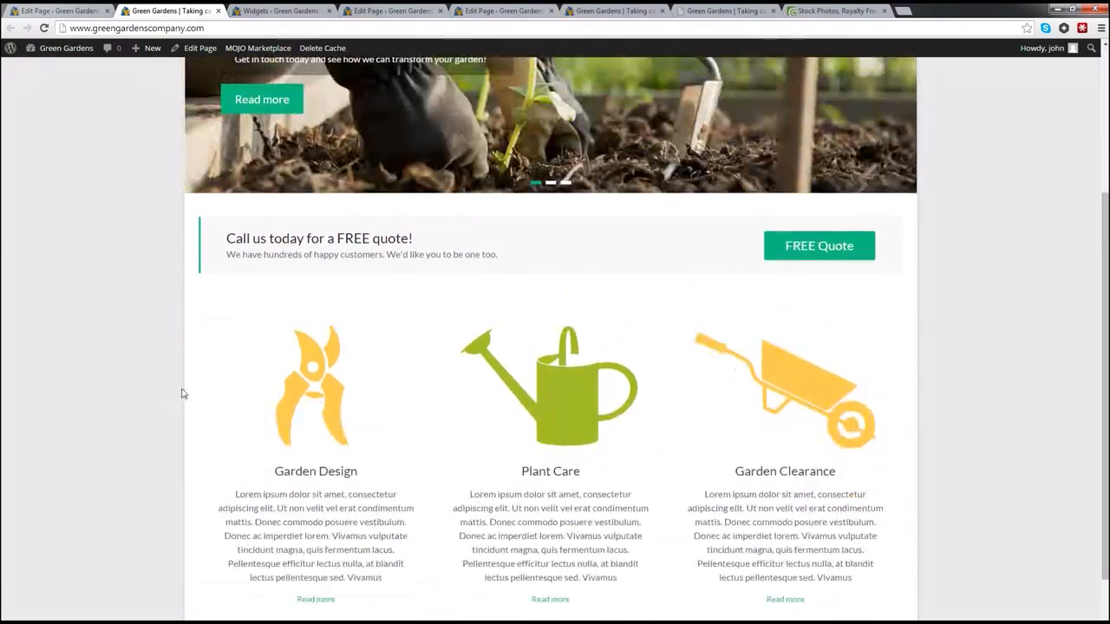
pyautogui.scroll(3, 173, 396)
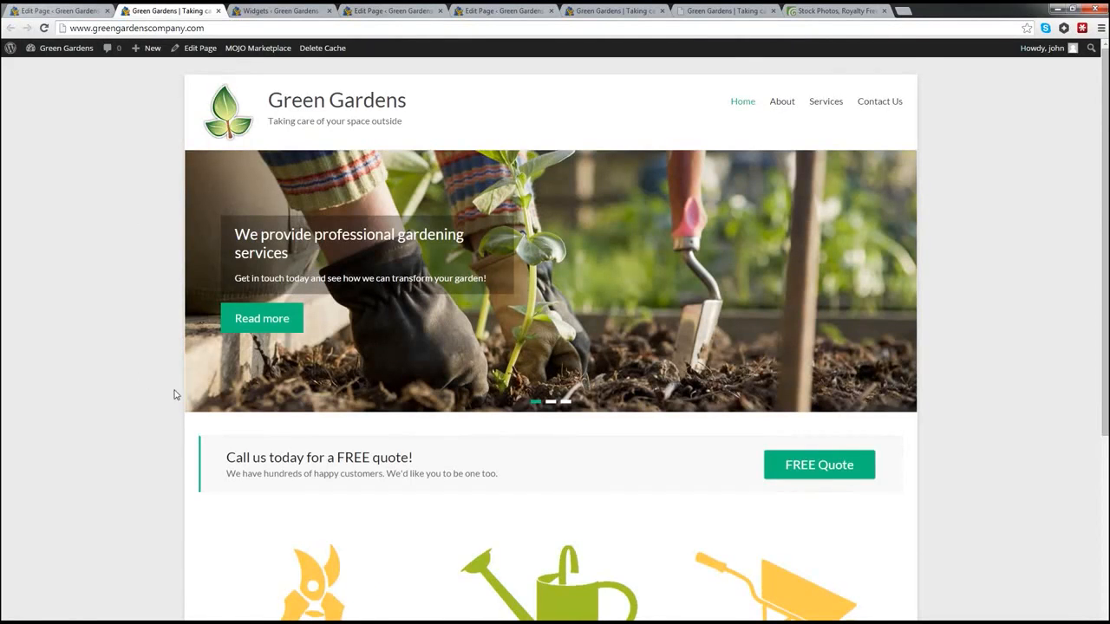
pyautogui.scroll(-3, 173, 392)
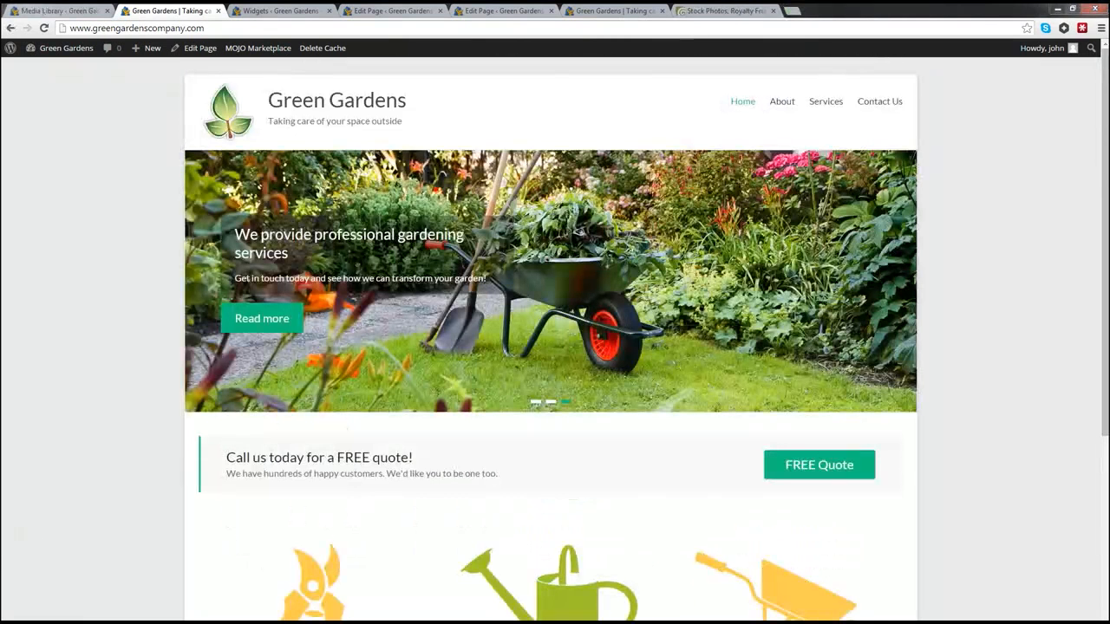
pyautogui.moveTo(53, 57)
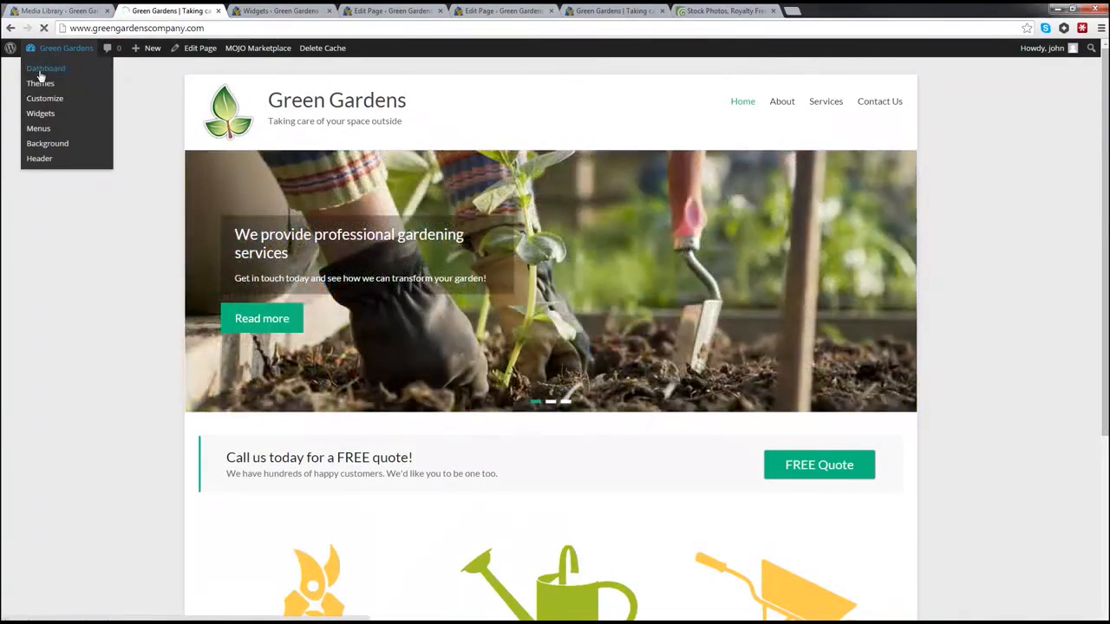
# Step: Open the 313 × 216 wheel-barrow image from the Media Library in the image editor
pyautogui.click(39, 73)
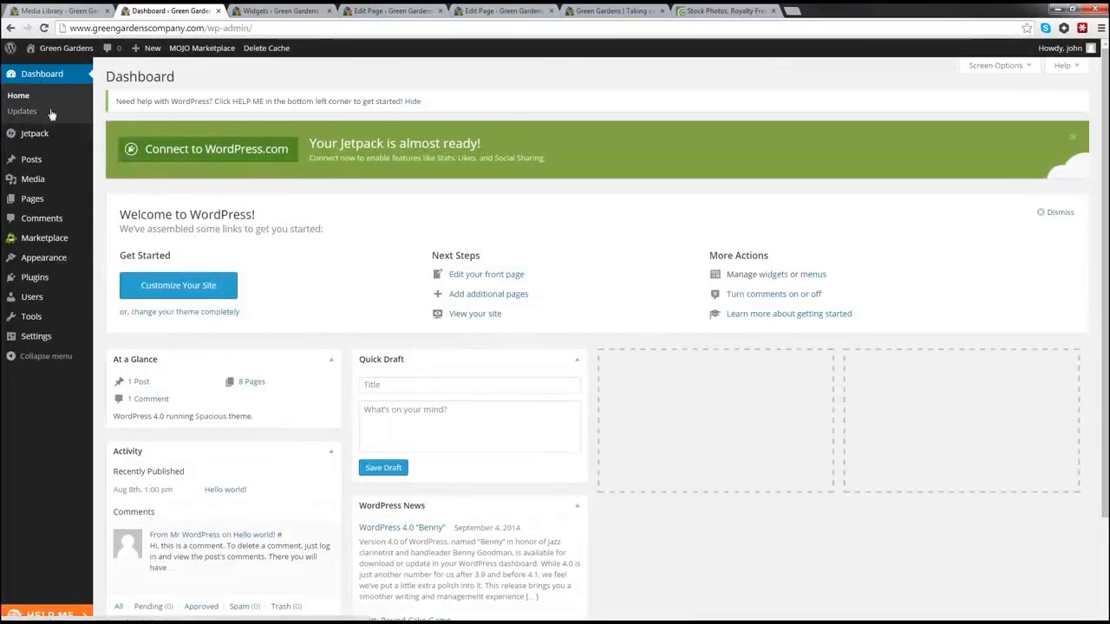
pyautogui.click(119, 183)
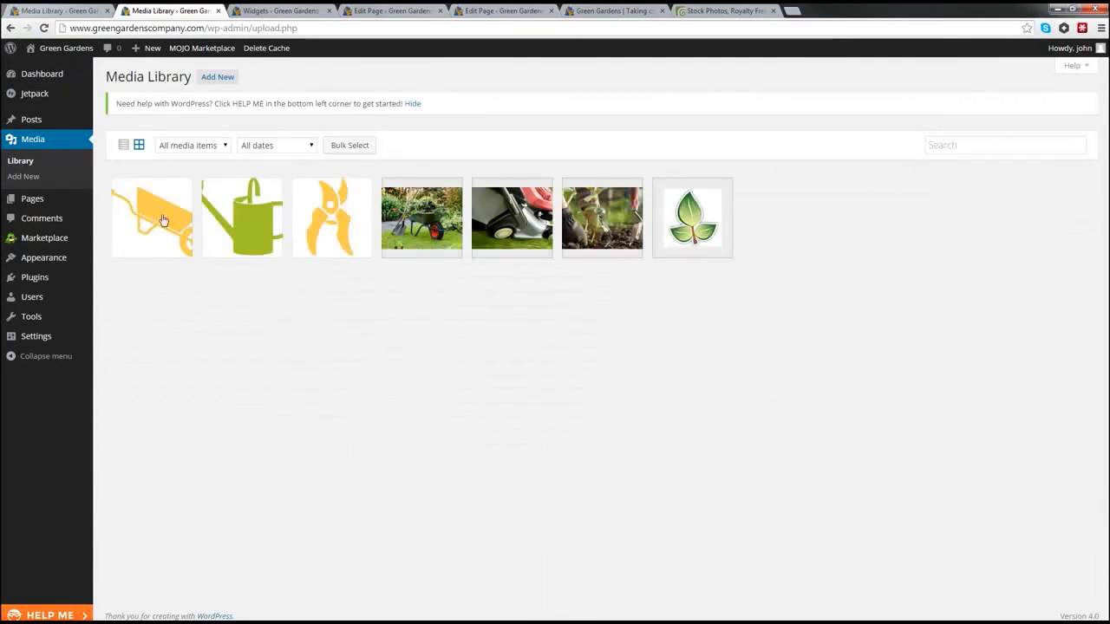
pyautogui.click(159, 223)
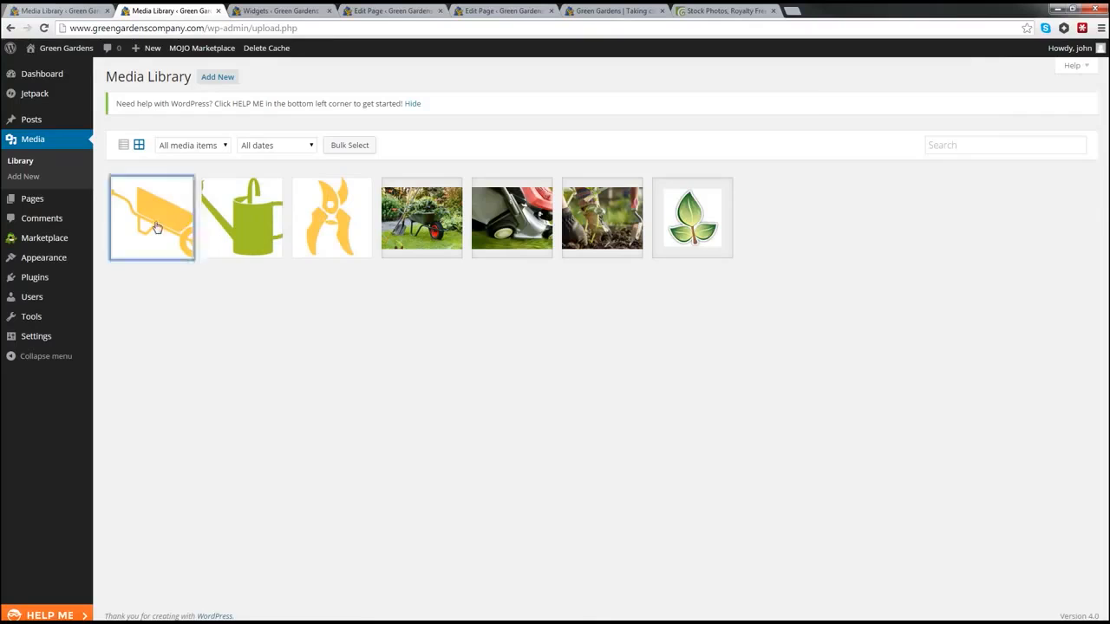
pyautogui.click(48, 244)
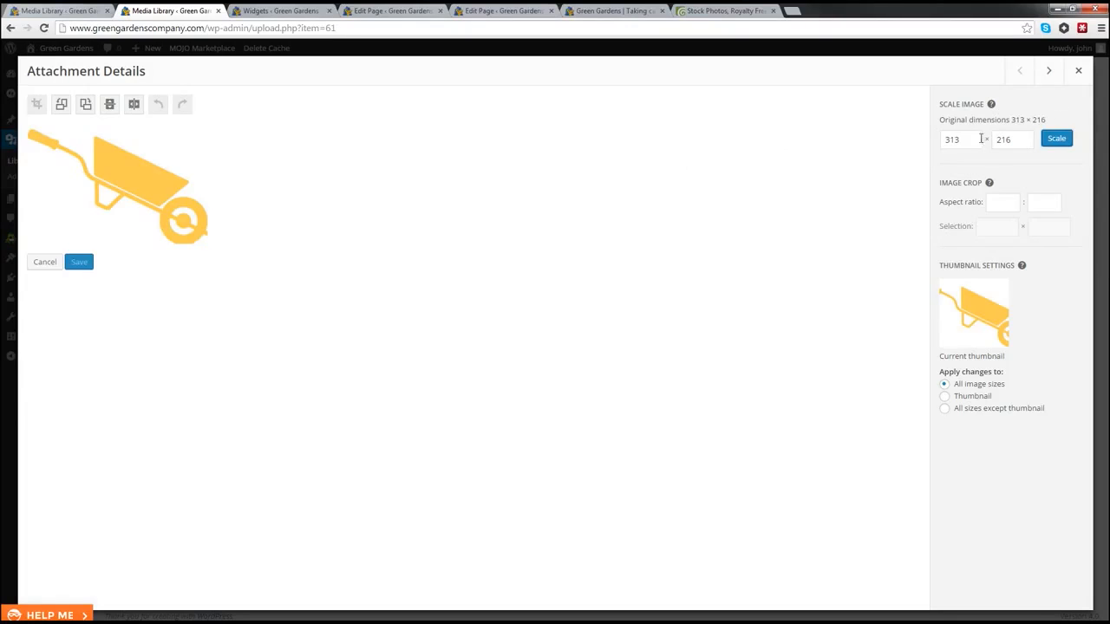
# Step: Rescale the wheel-barrow image from 313 × 216 to 217 × 150, then advance to the watering-can image
pyautogui.moveTo(956, 140); pyautogui.dragTo(932, 141)
pyautogui.write('2')
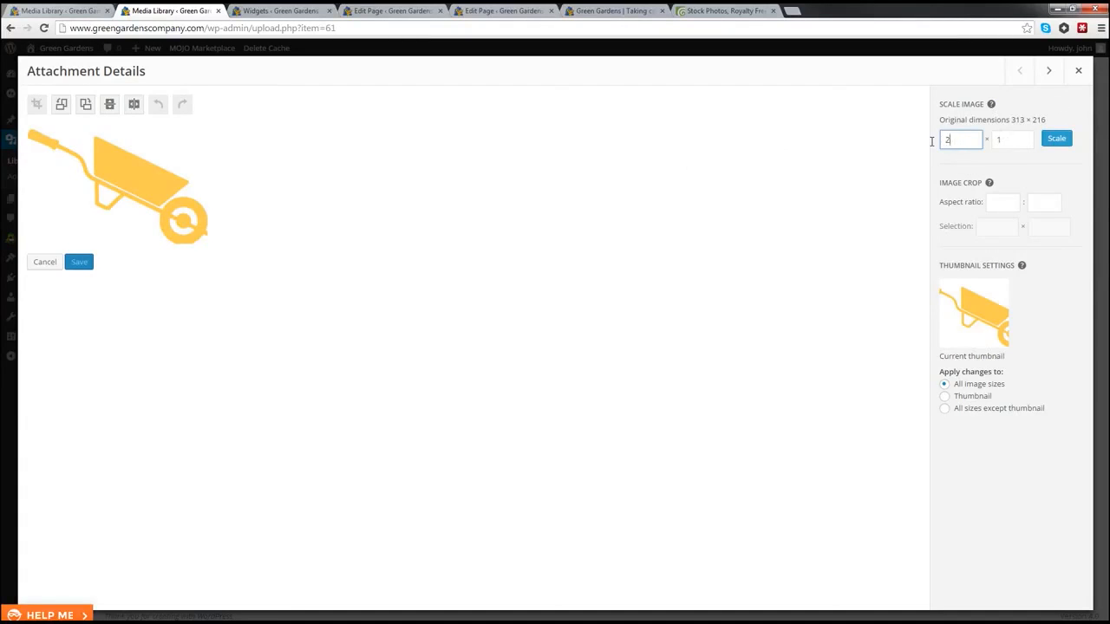
pyautogui.write('17')
pyautogui.moveTo(961, 140); pyautogui.dragTo(943, 140)
pyautogui.moveTo(1015, 140); pyautogui.dragTo(1005, 139)
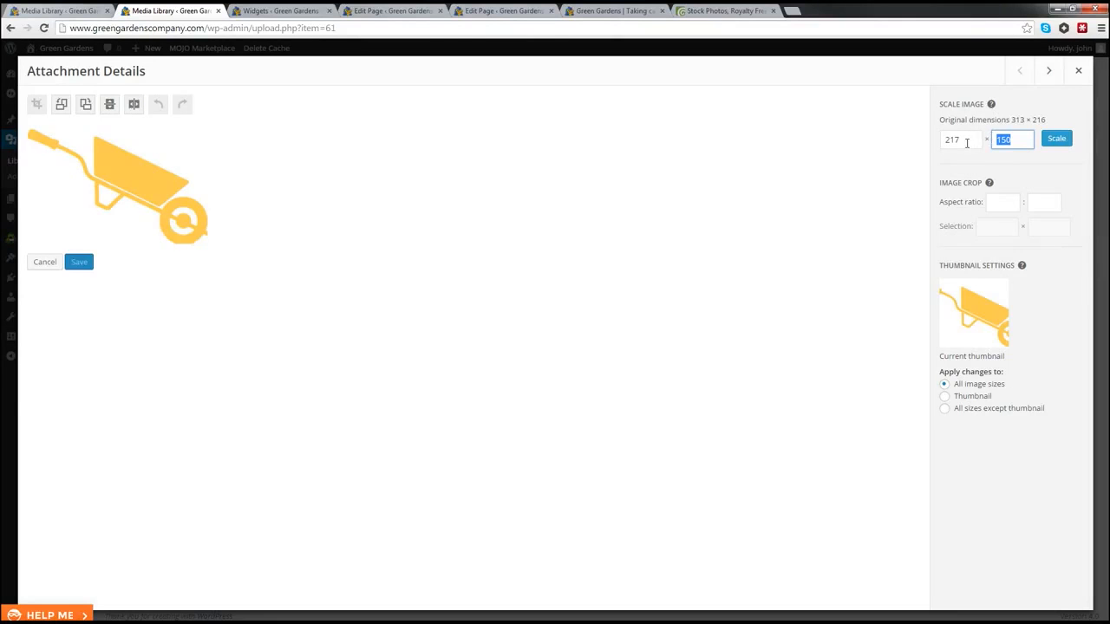
pyautogui.click(1057, 141)
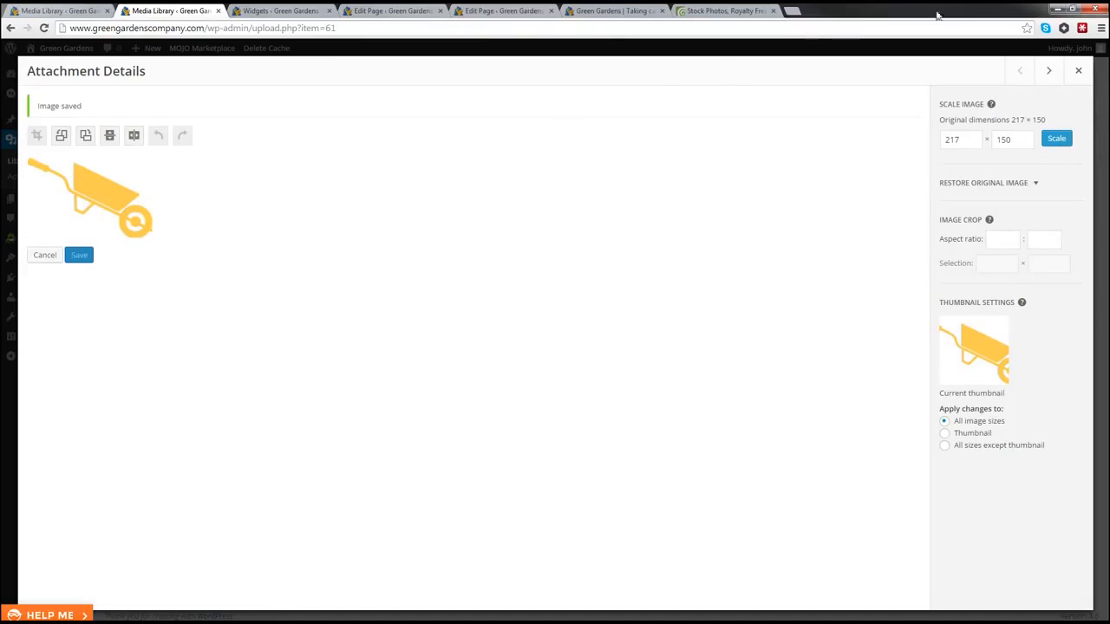
pyautogui.click(1051, 70)
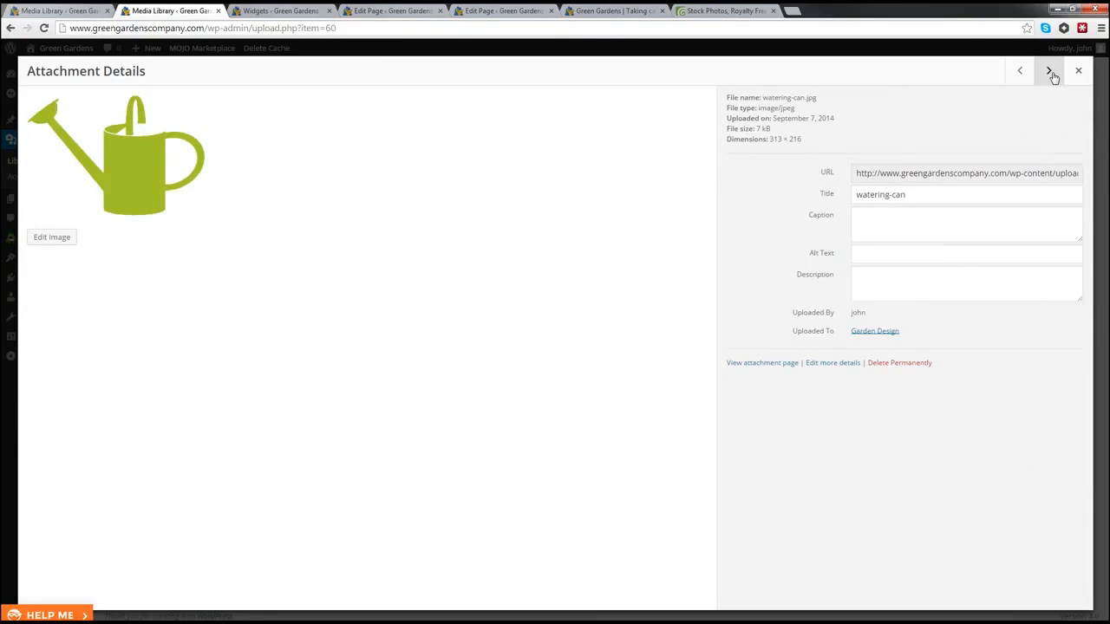
# Step: Scale the watering-can image down to 217 × 150
pyautogui.click(39, 244)
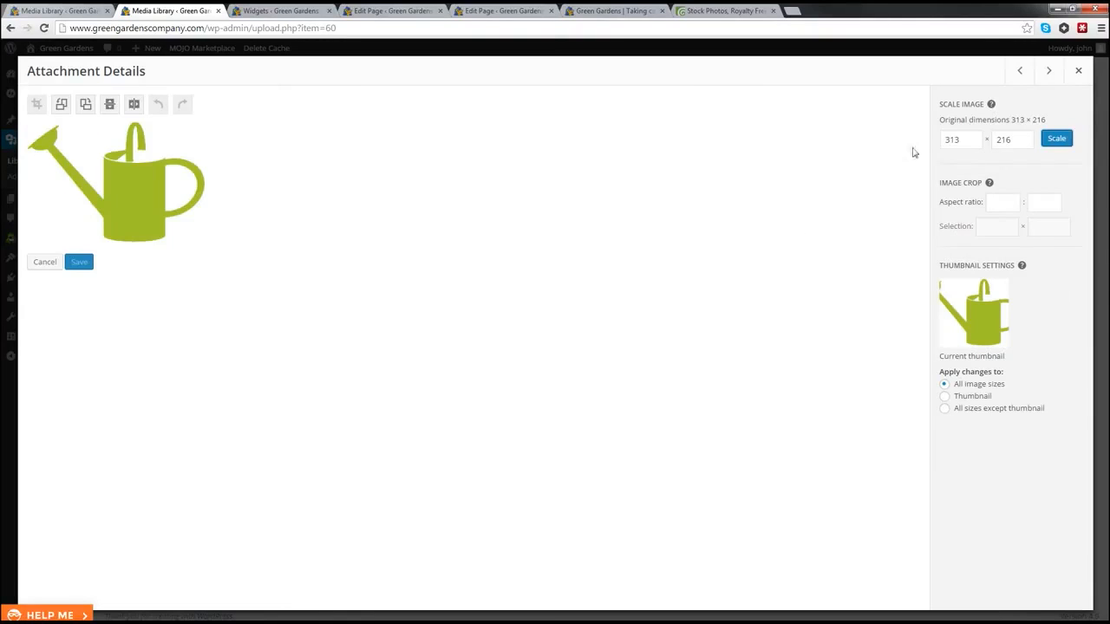
pyautogui.moveTo(973, 140); pyautogui.dragTo(926, 137)
pyautogui.write('217')
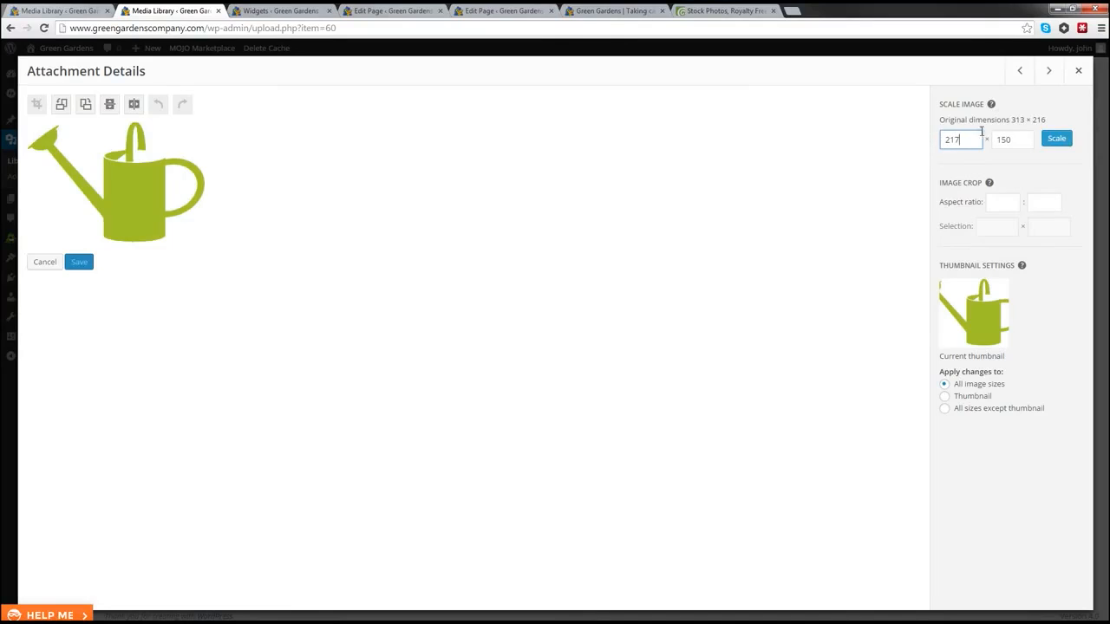
pyautogui.click(1057, 140)
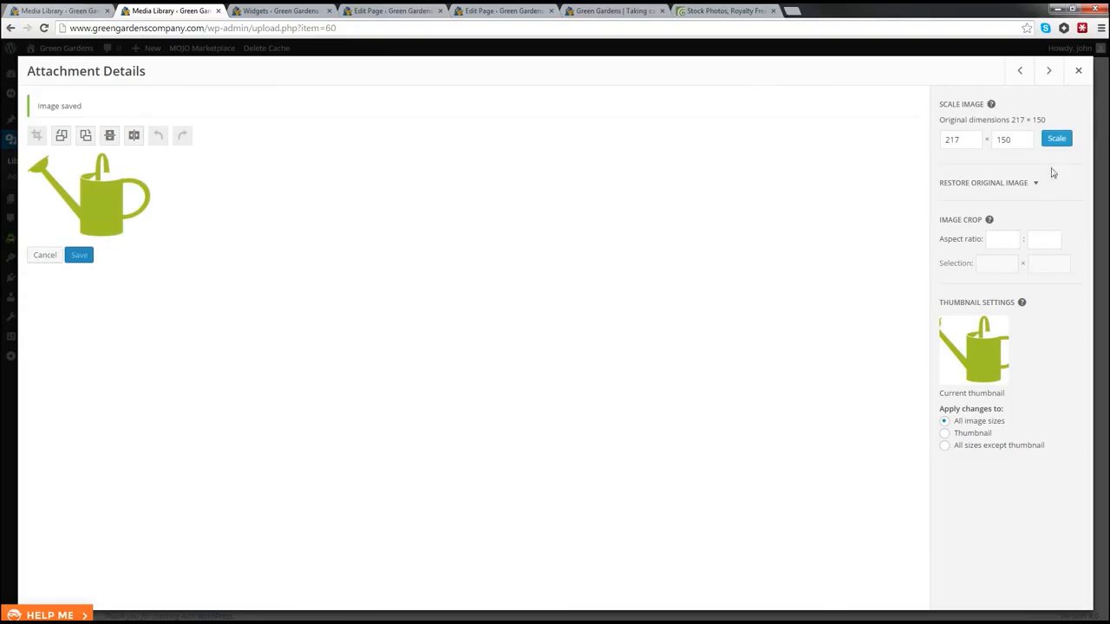
pyautogui.click(1049, 72)
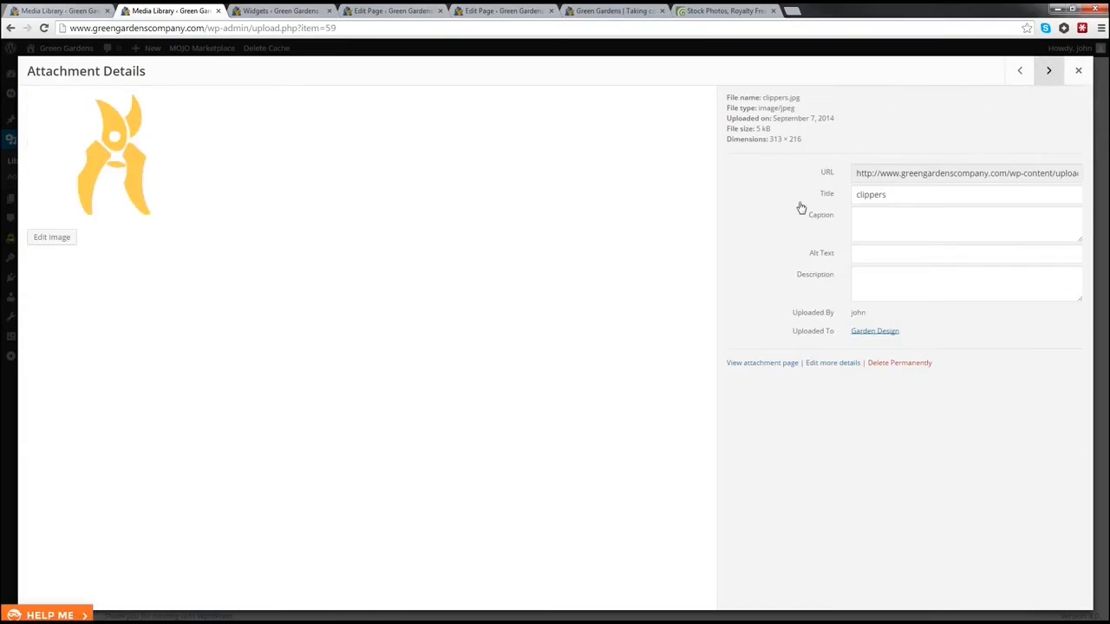
# Step: Scale the clippers image to 217 × 150 and close the editor back to the Media Library
pyautogui.click(52, 241)
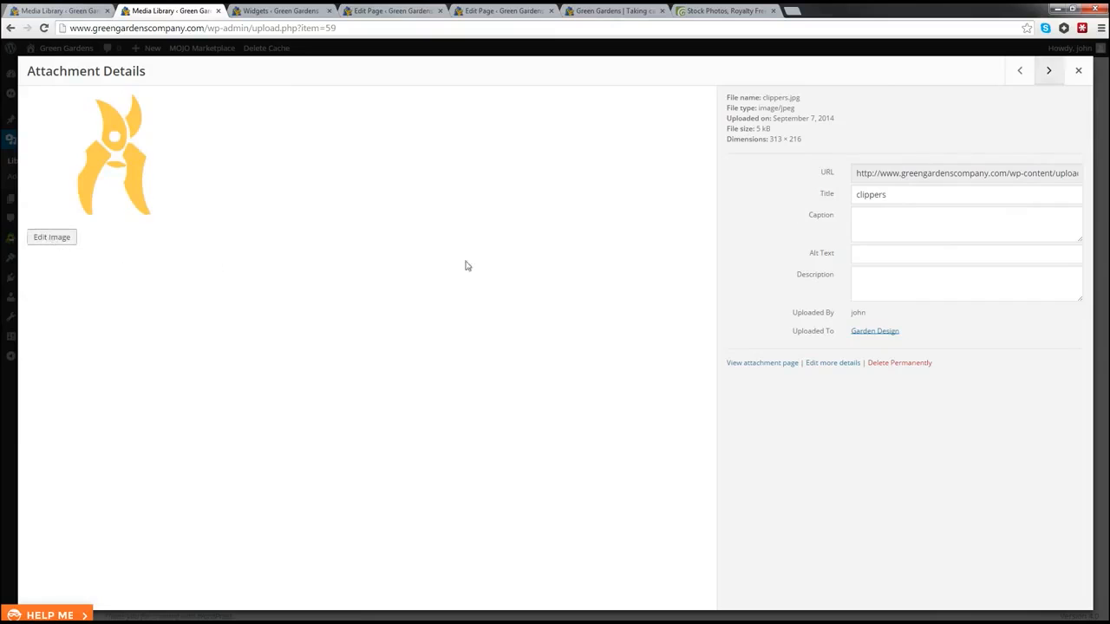
pyautogui.moveTo(962, 142); pyautogui.dragTo(912, 140)
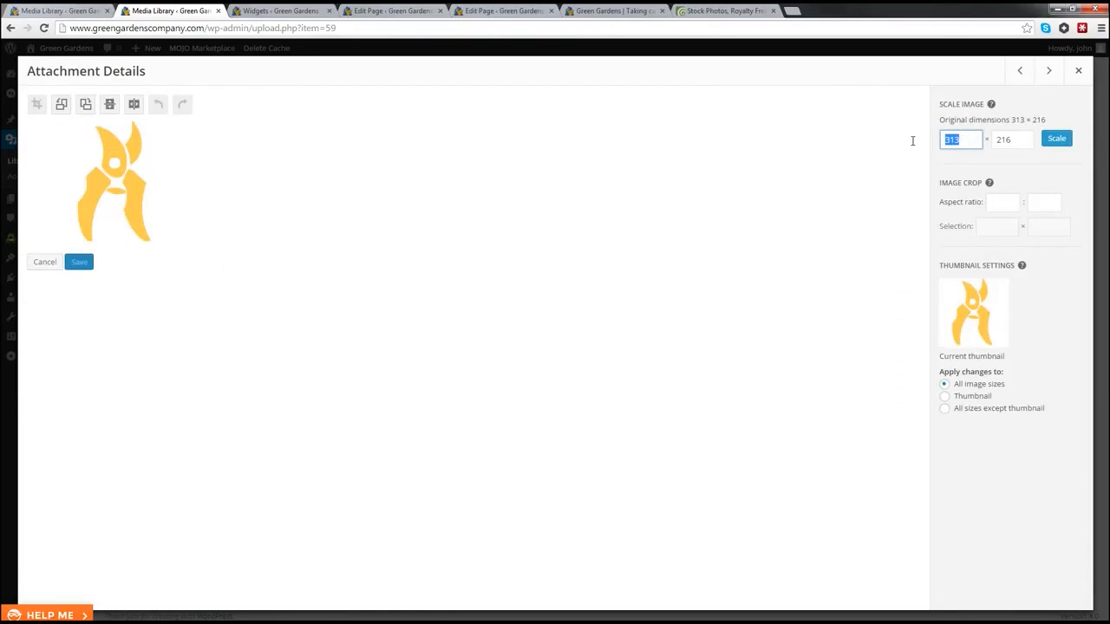
pyautogui.write('217')
pyautogui.click(1056, 139)
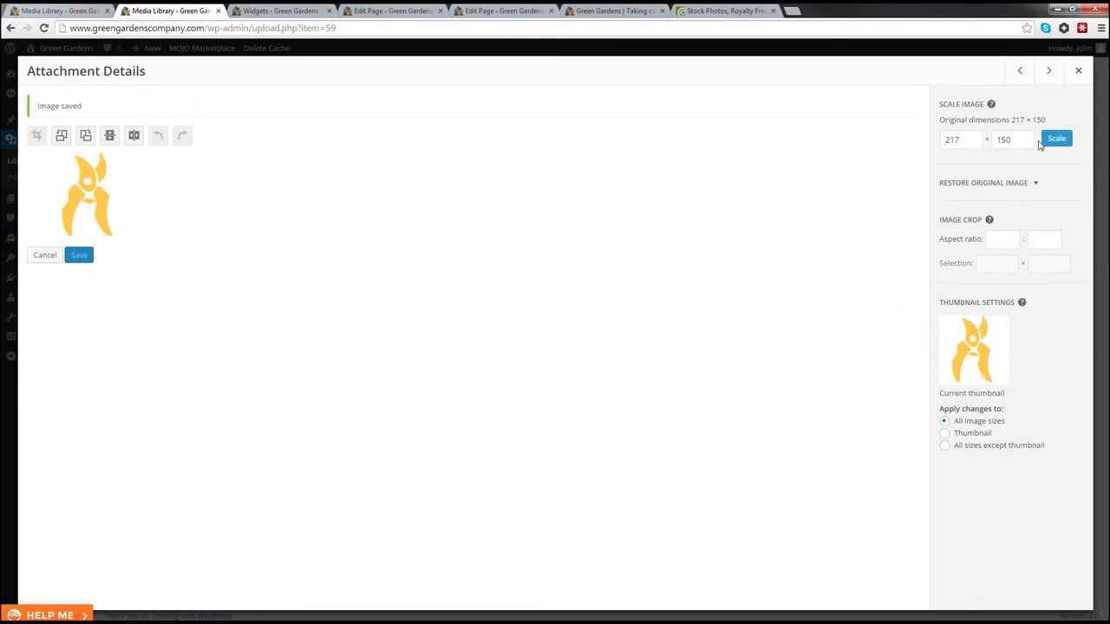
pyautogui.click(1079, 71)
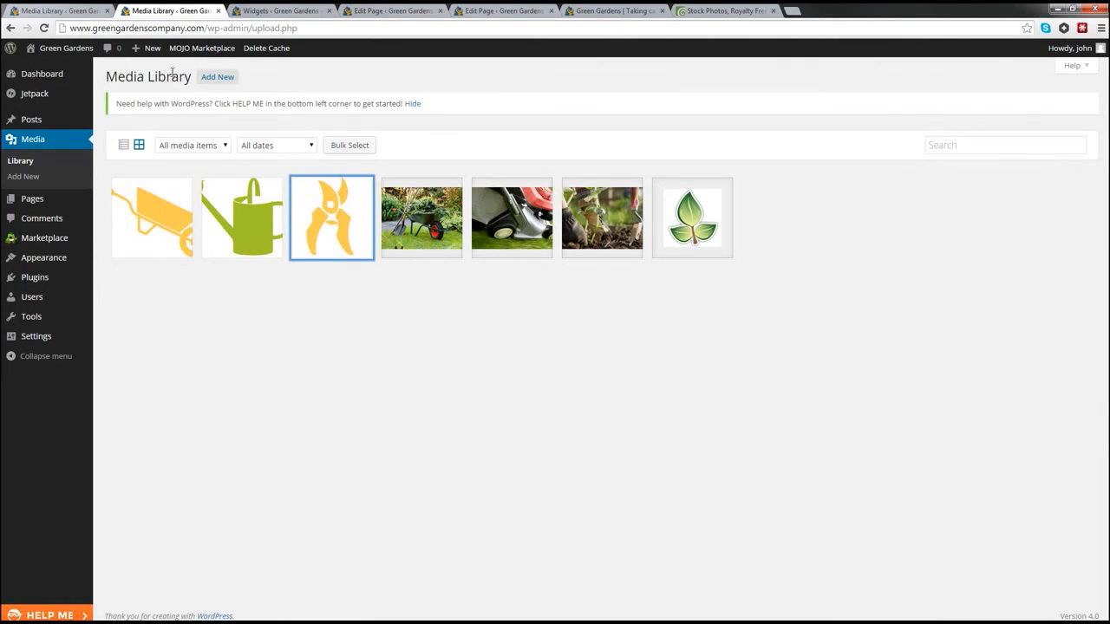
# Step: Open the live site in a new tab and scroll to check the three resized service icons
pyautogui.moveTo(52, 48)
pyautogui.rightClick(41, 67)
pyautogui.click(83, 76)
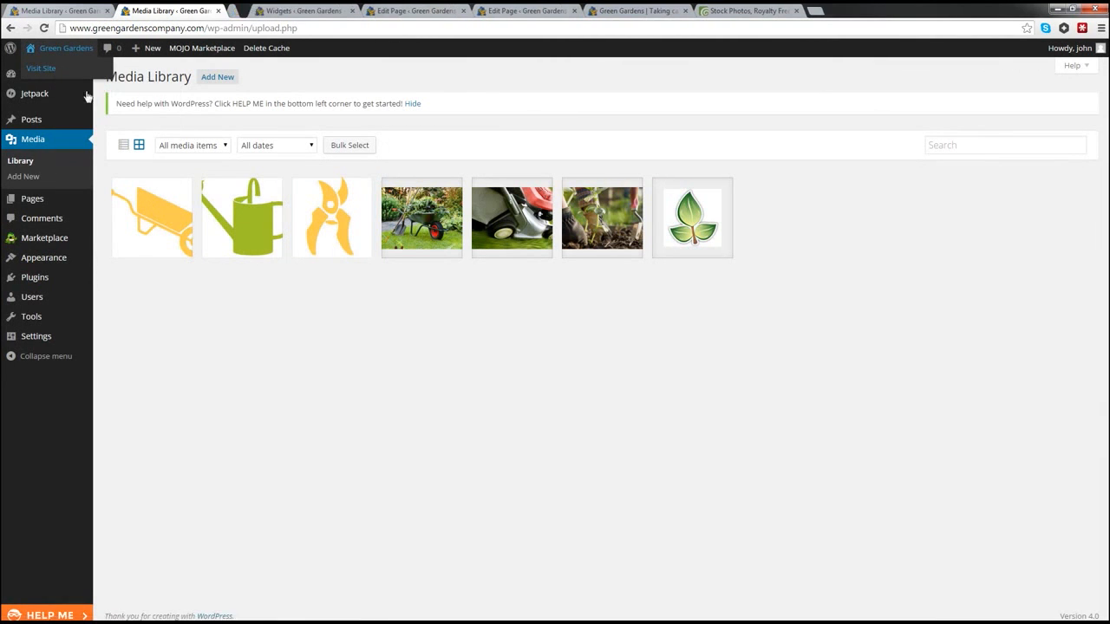
pyautogui.click(264, 11)
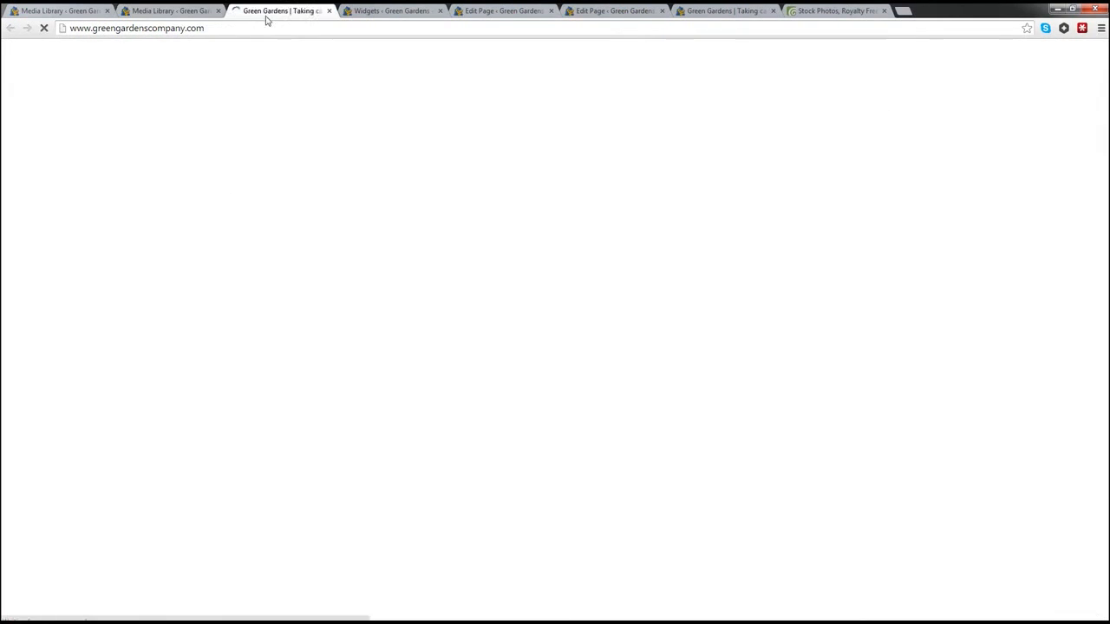
pyautogui.scroll(-3, 331, 300)
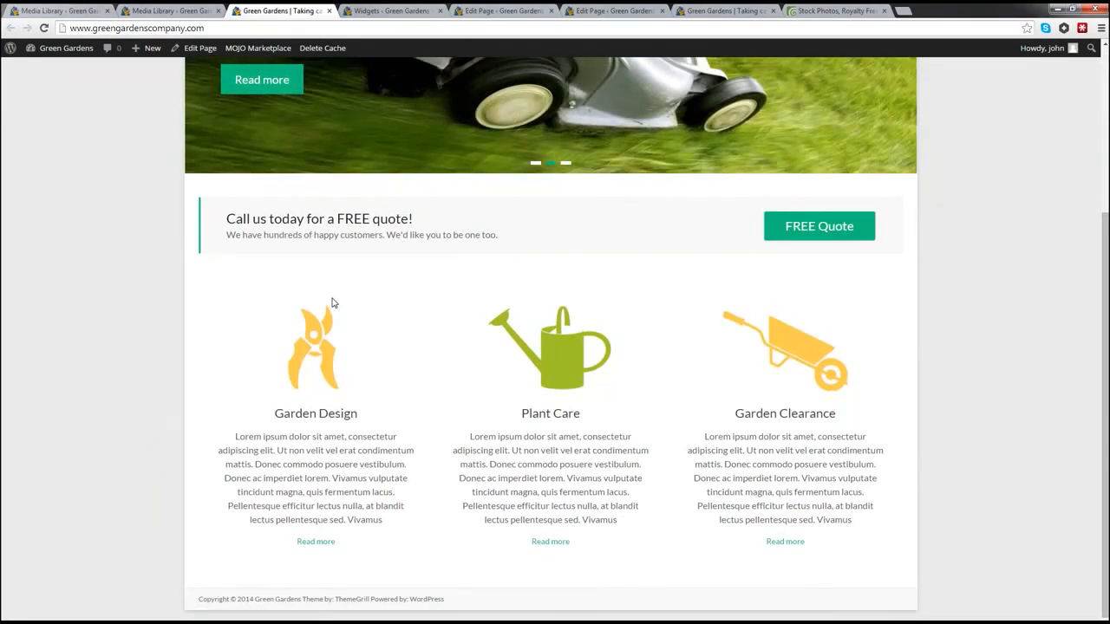
pyautogui.scroll(3, 331, 302)
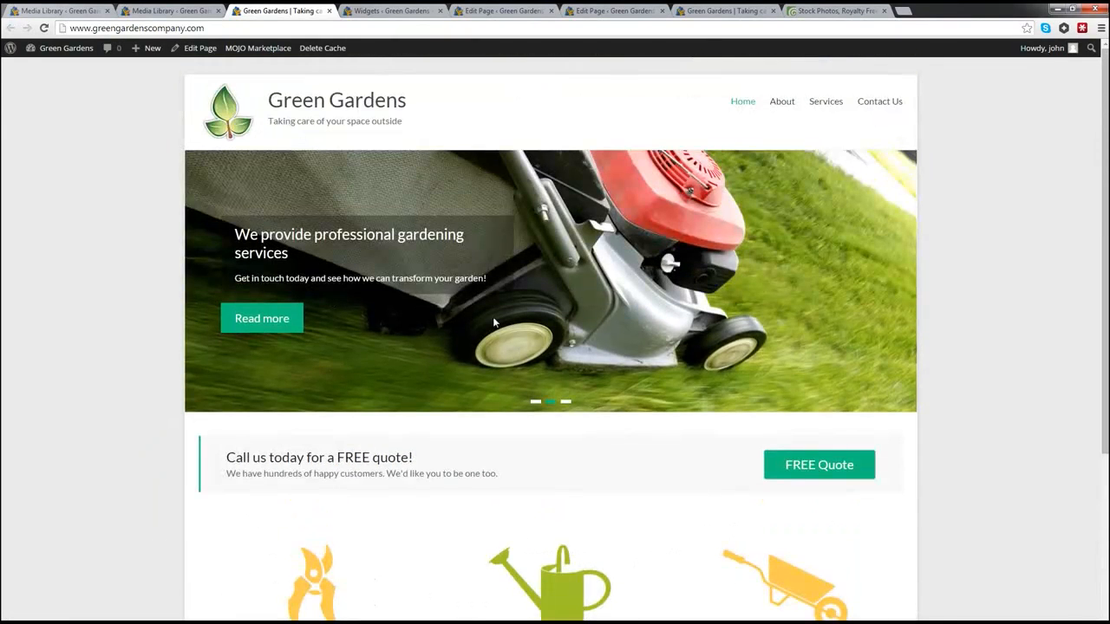
pyautogui.scroll(-2, 477, 325)
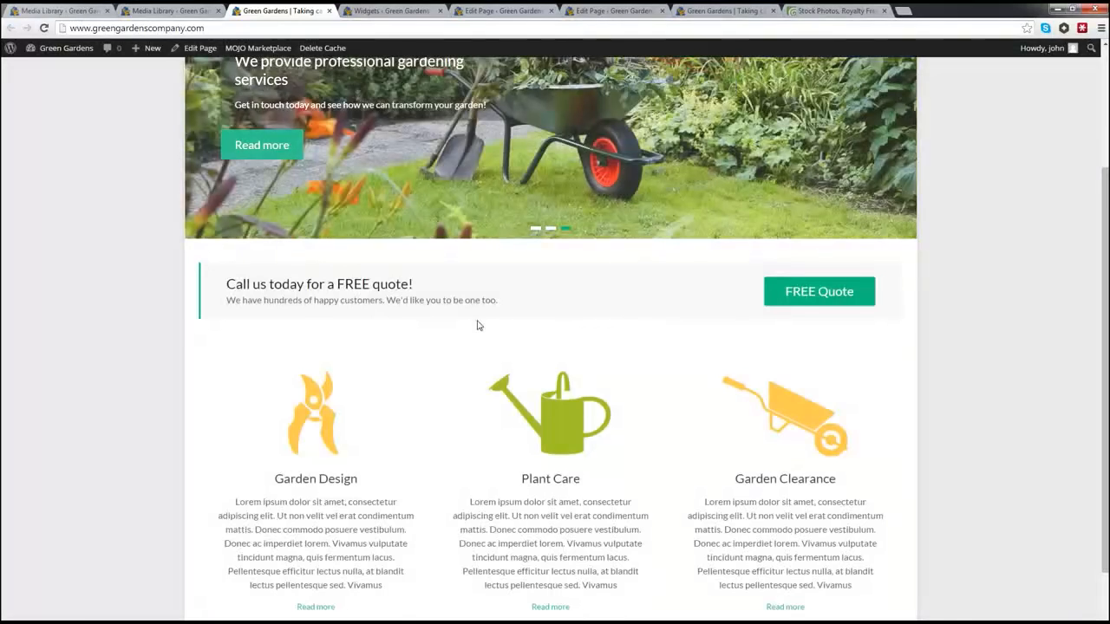
pyautogui.scroll(-1, 477, 325)
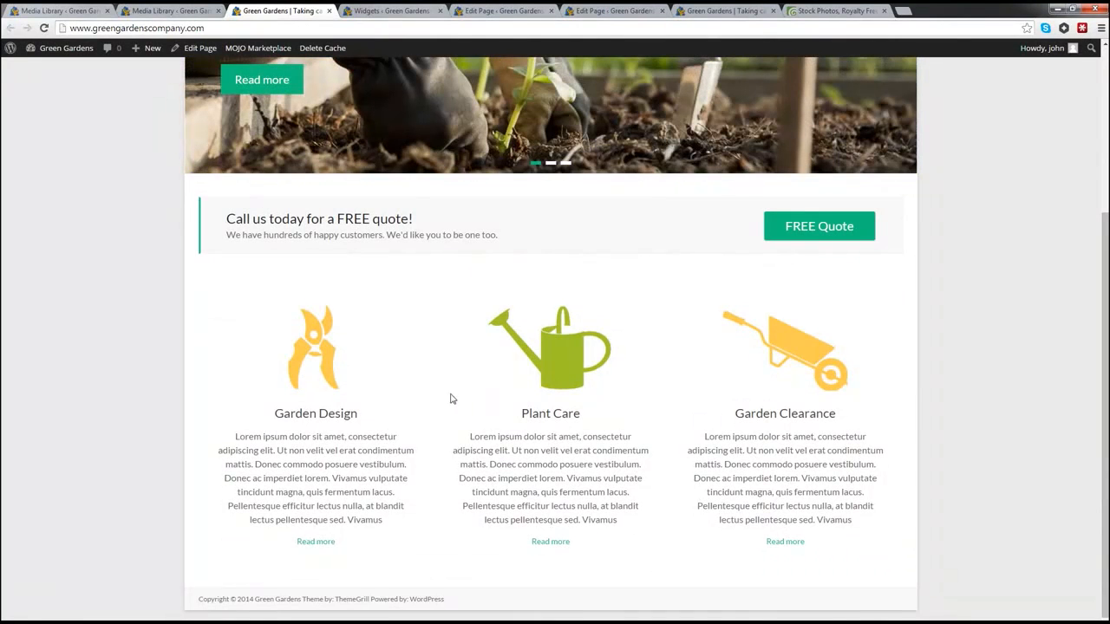
# Step: Back in the Media Library, reopen the wheelbarrow image in the editor and scroll through it
pyautogui.click(150, 12)
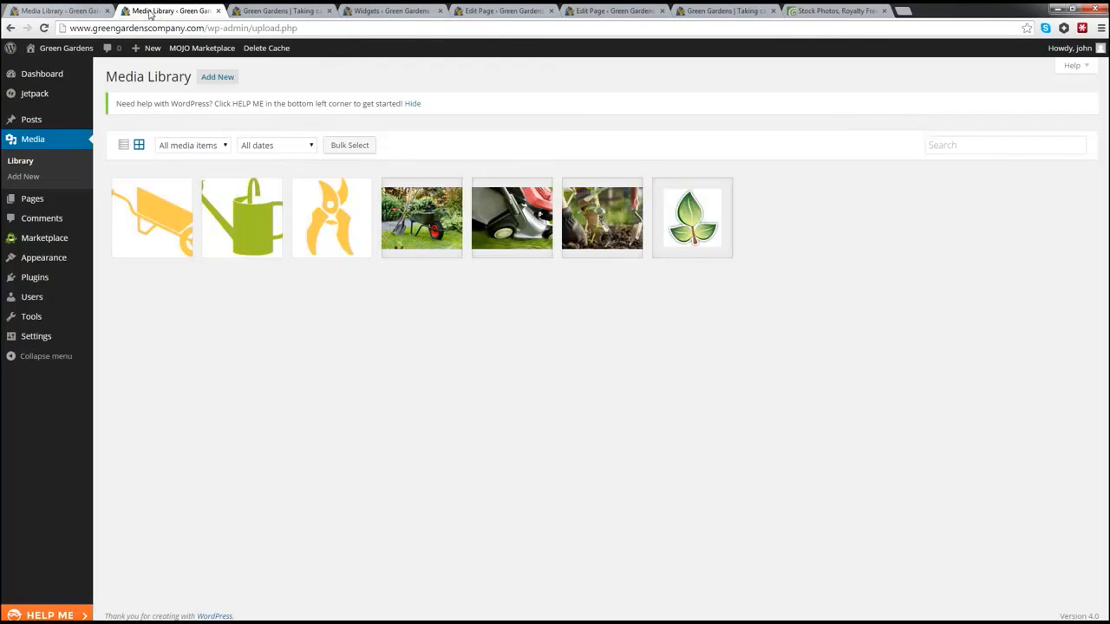
pyautogui.click(171, 223)
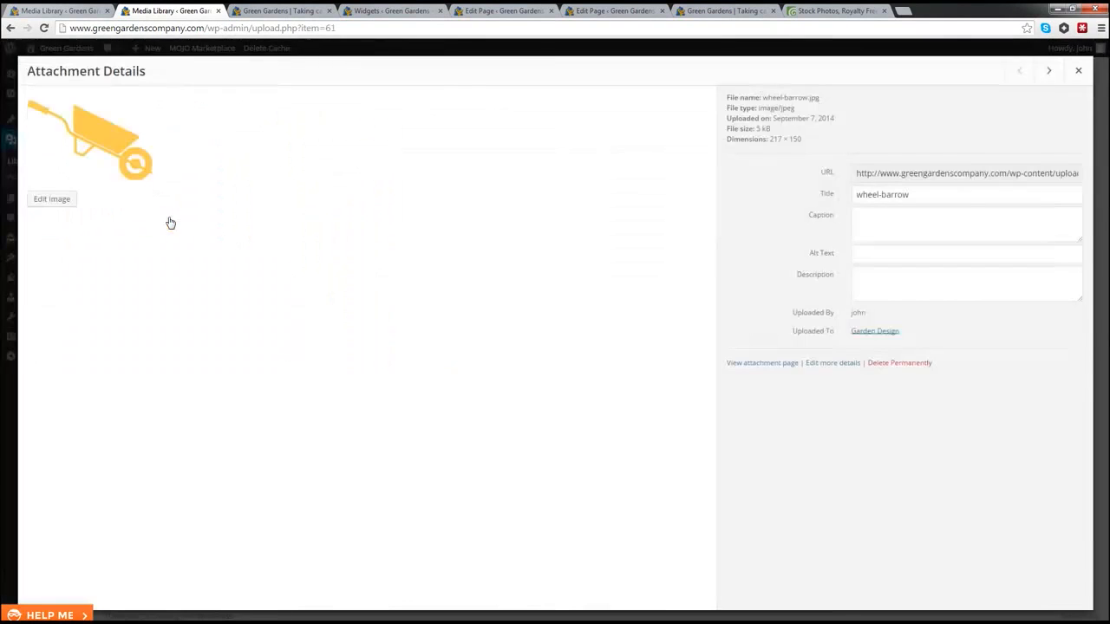
pyautogui.click(51, 199)
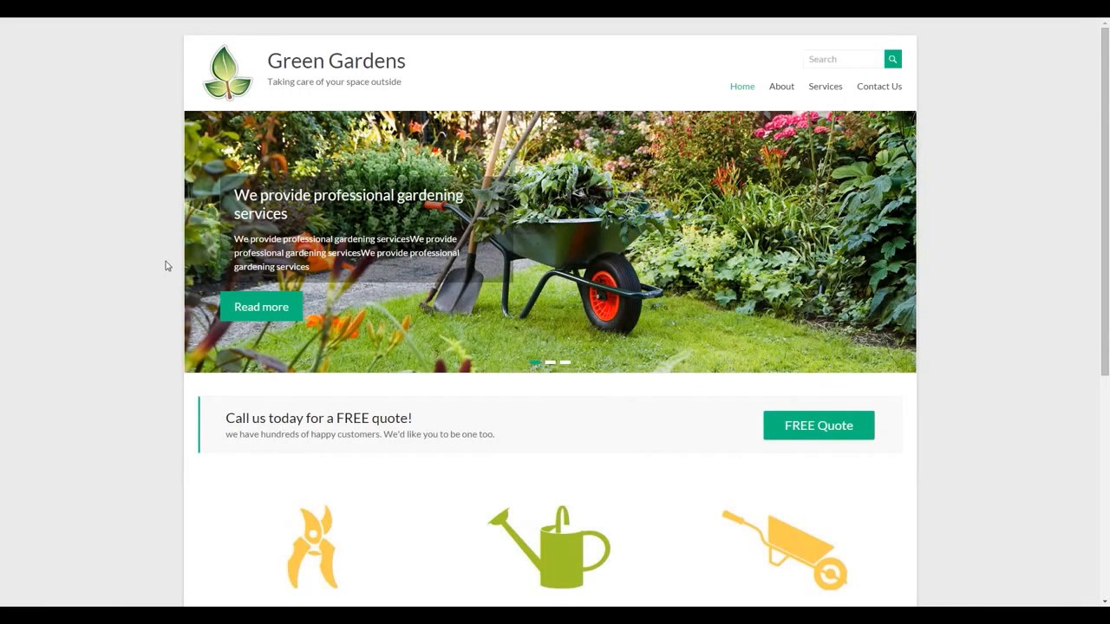
pyautogui.scroll(-2, 148, 311)
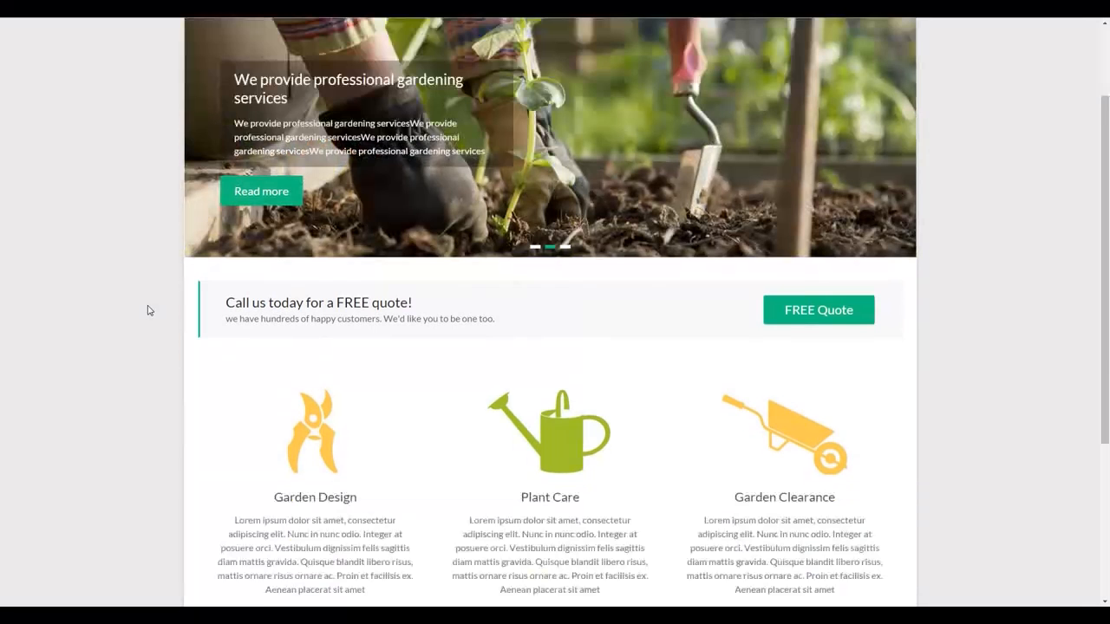
pyautogui.scroll(-1, 148, 311)
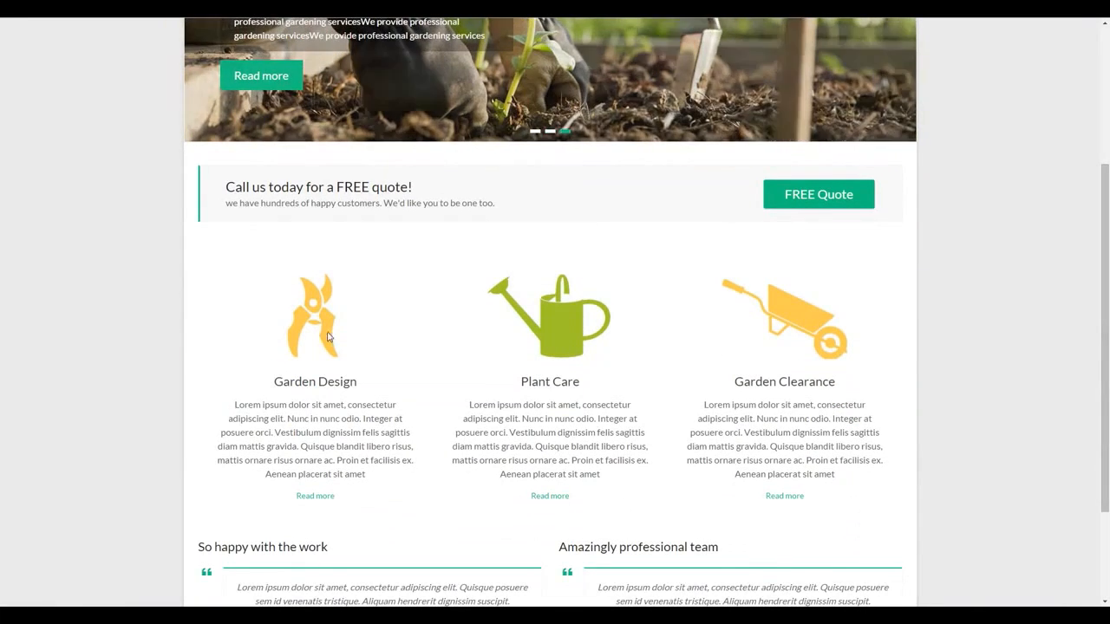
pyautogui.scroll(-3, 172, 321)
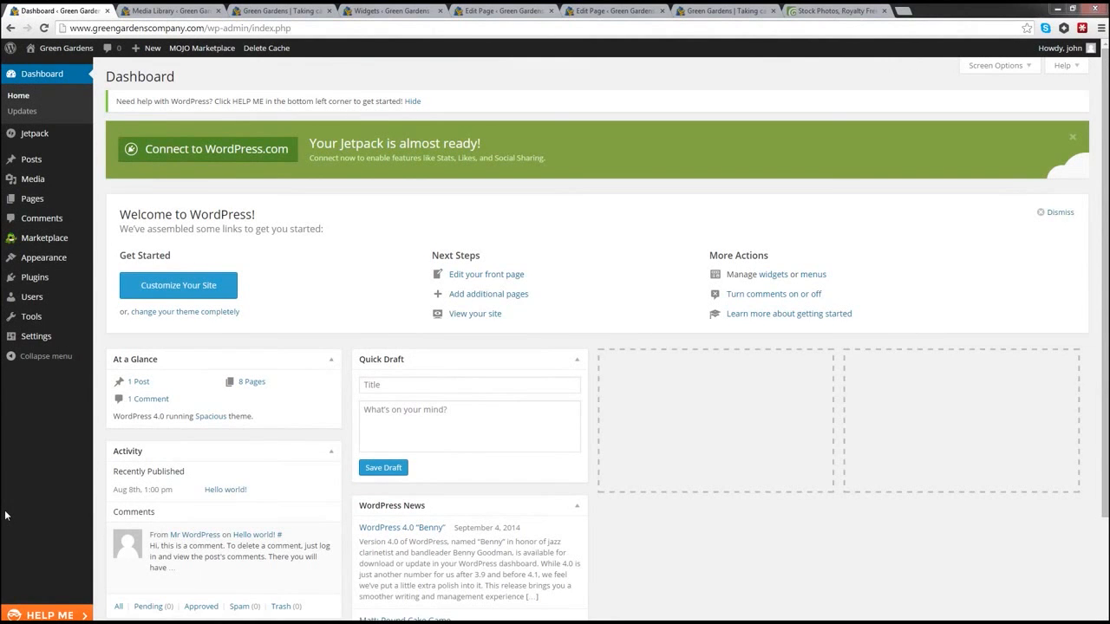
# Step: Add a TG: Testimonial widget to Business Middle Left Sidebar and paste the title 'So happy with the work'
pyautogui.moveTo(66, 261)
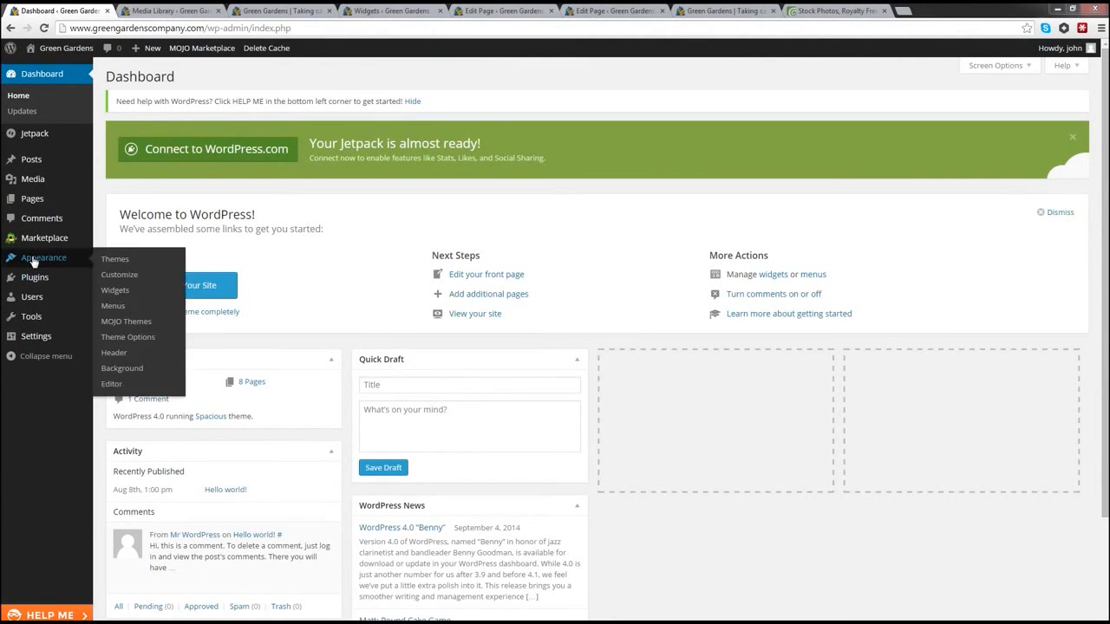
pyautogui.click(115, 295)
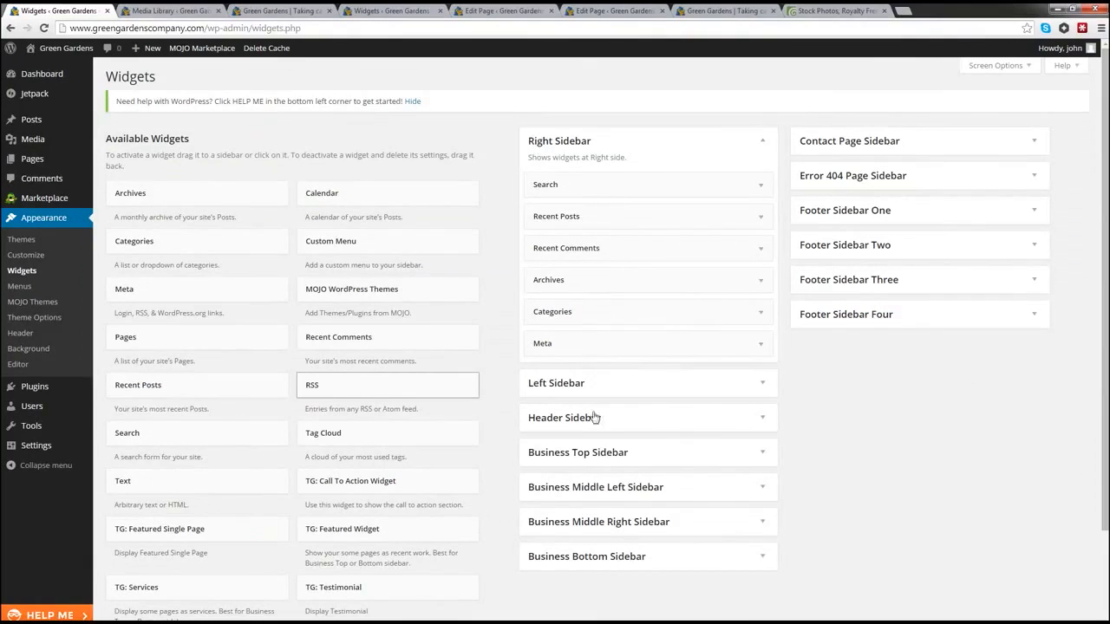
pyautogui.click(762, 490)
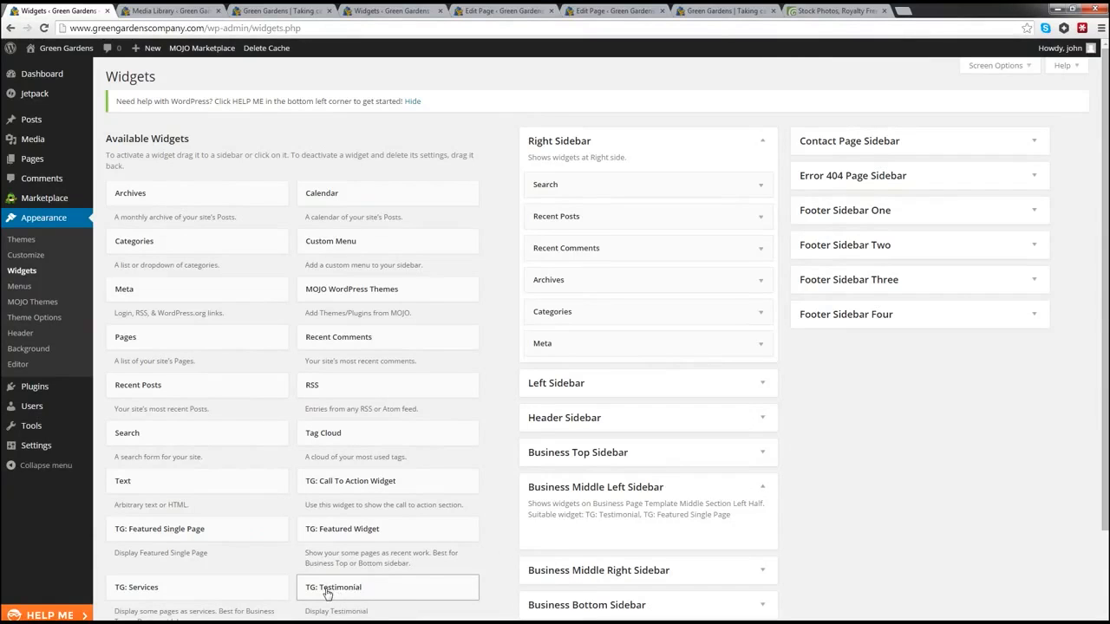
pyautogui.moveTo(327, 593); pyautogui.dragTo(590, 544)
pyautogui.scroll(-1, 588, 545)
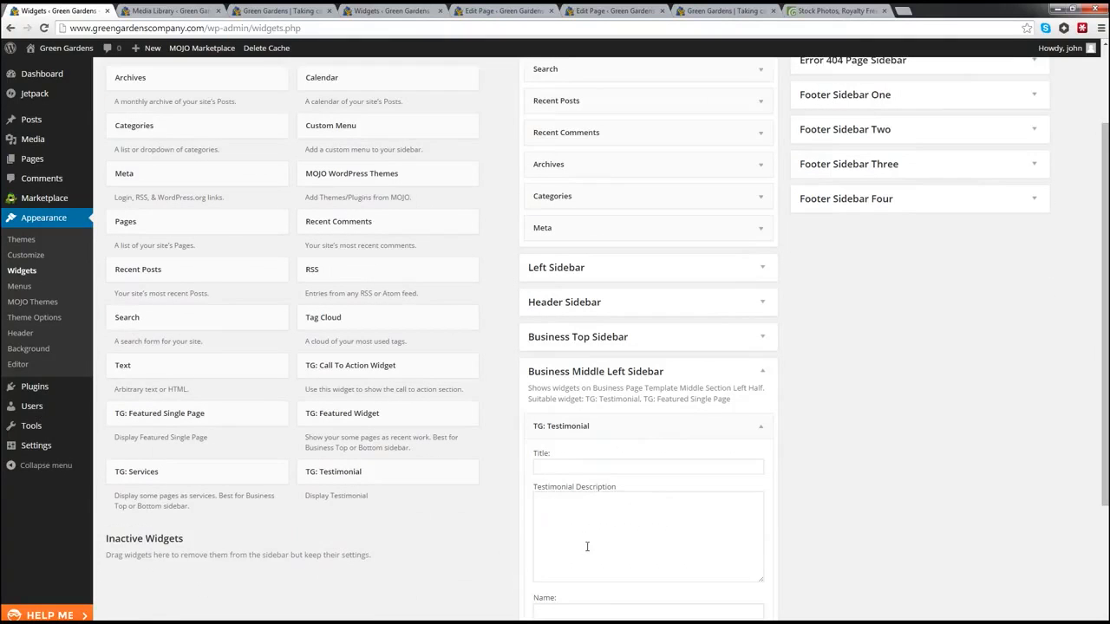
pyautogui.click(586, 542)
pyautogui.click(562, 468)
pyautogui.click(559, 517)
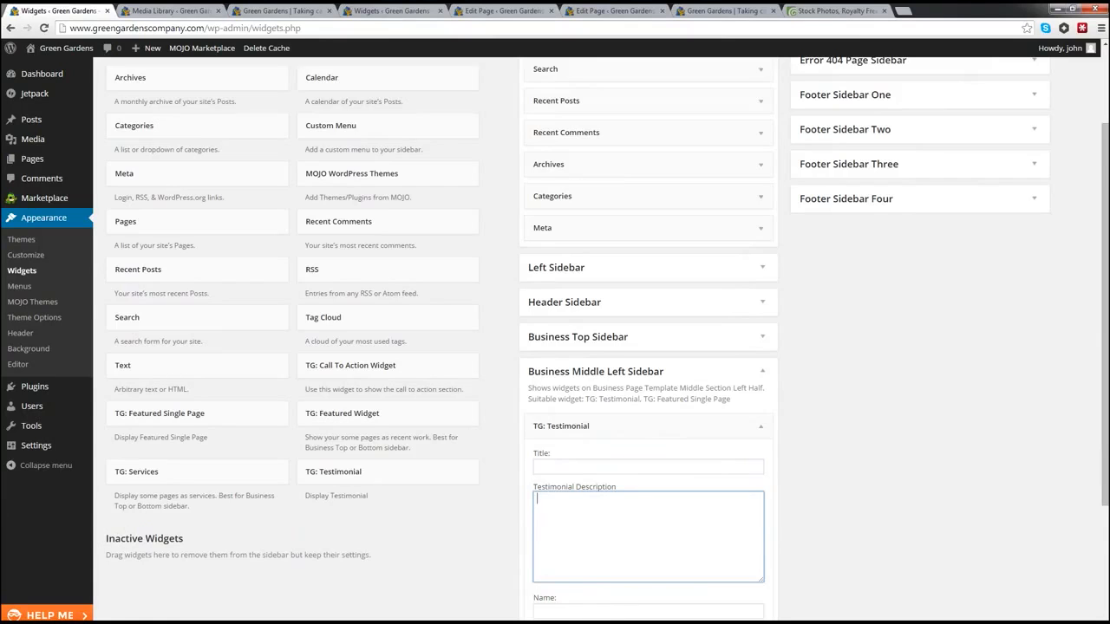
pyautogui.hotkey('alt', 'Tab')
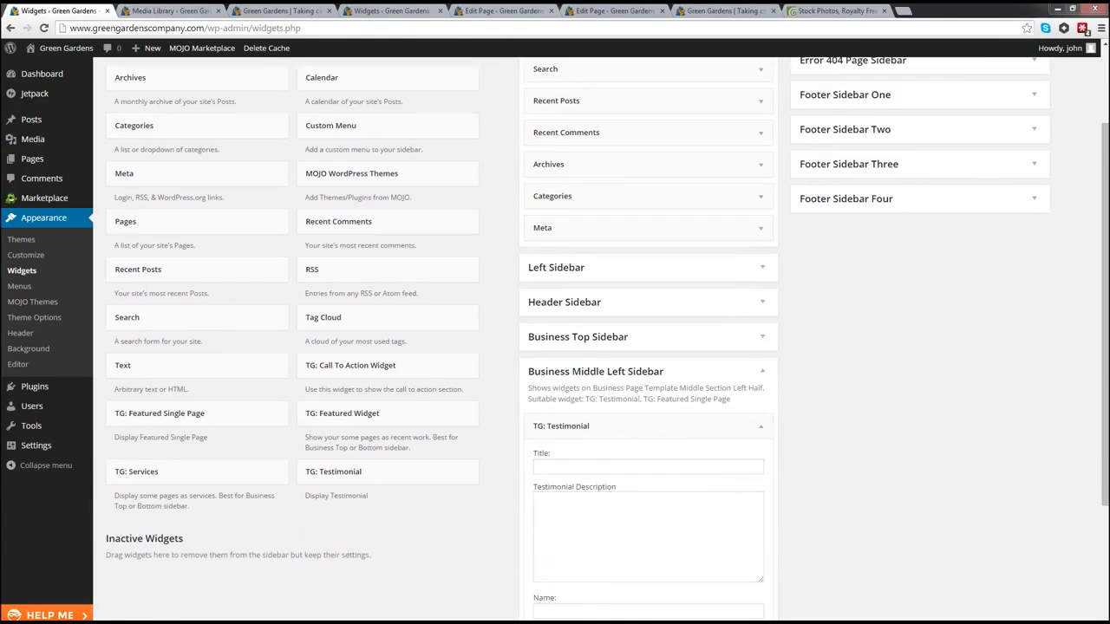
pyautogui.click(578, 466)
pyautogui.write('So happy with the work')
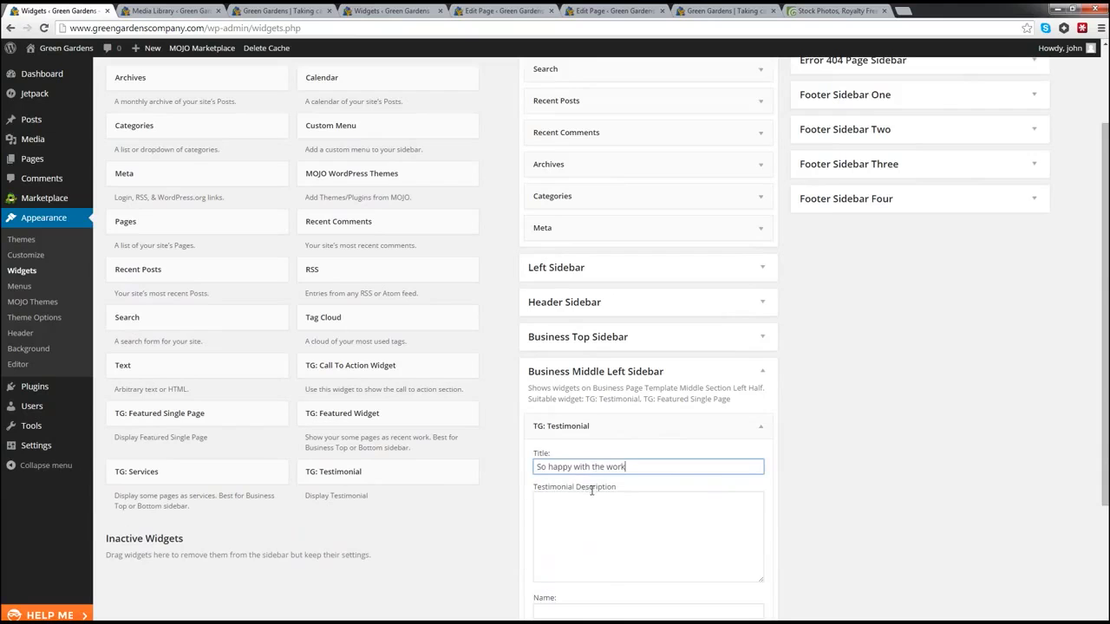
# Step: Paste the placeholder testimonial description, fill in the author name, and save the widget
pyautogui.click(588, 503)
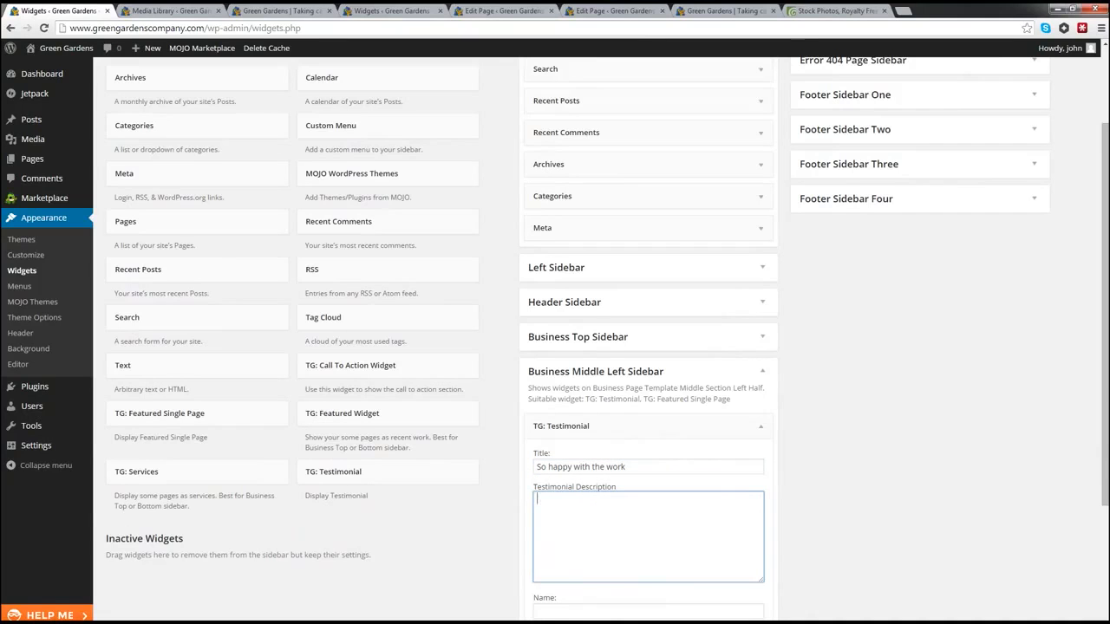
pyautogui.hotkey('alt', 'Tab')
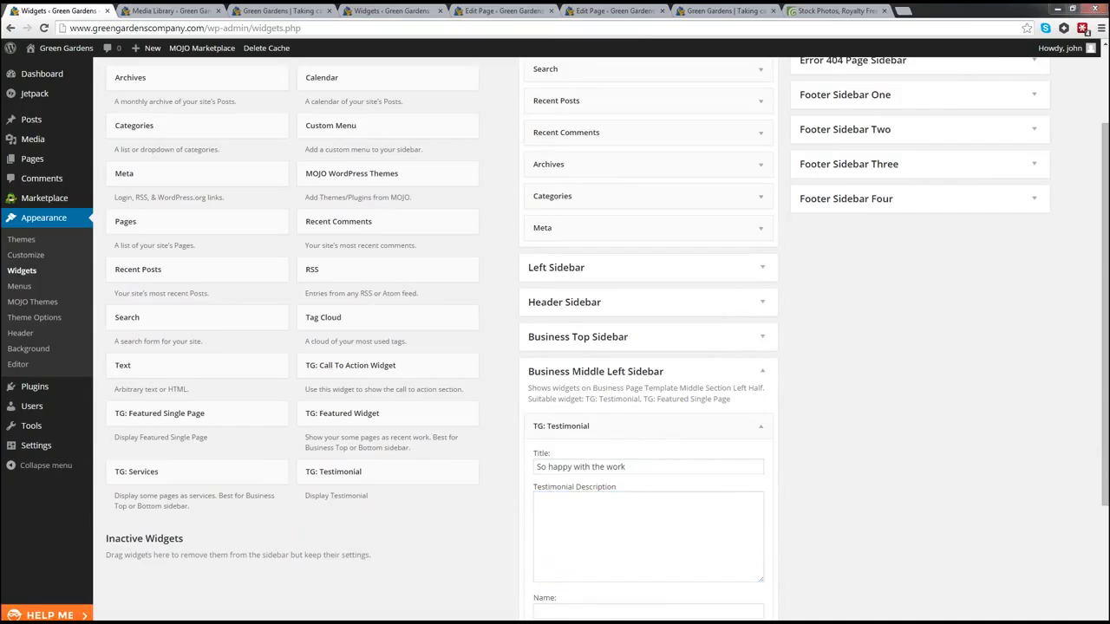
pyautogui.click(635, 514)
pyautogui.write('Lorem ipsum dolor sit amet, consectetur adipiscing elit. Quisque posuere sem id venenatis tristique. Aliquam hendrerit dignissim suscipit. Vestibulum')
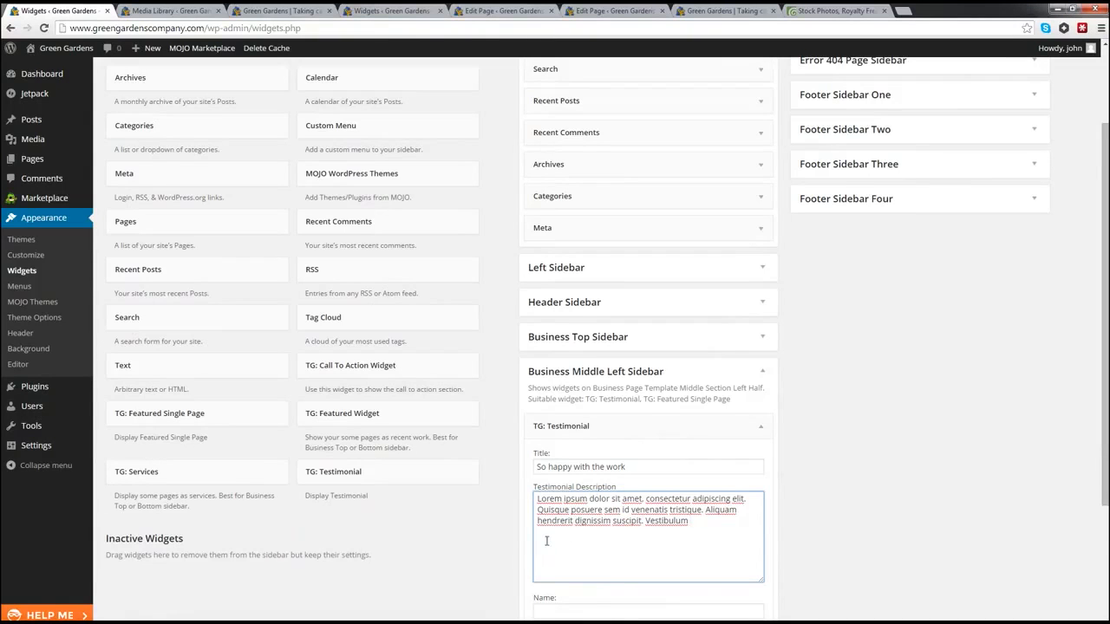
pyautogui.scroll(-3, 588, 532)
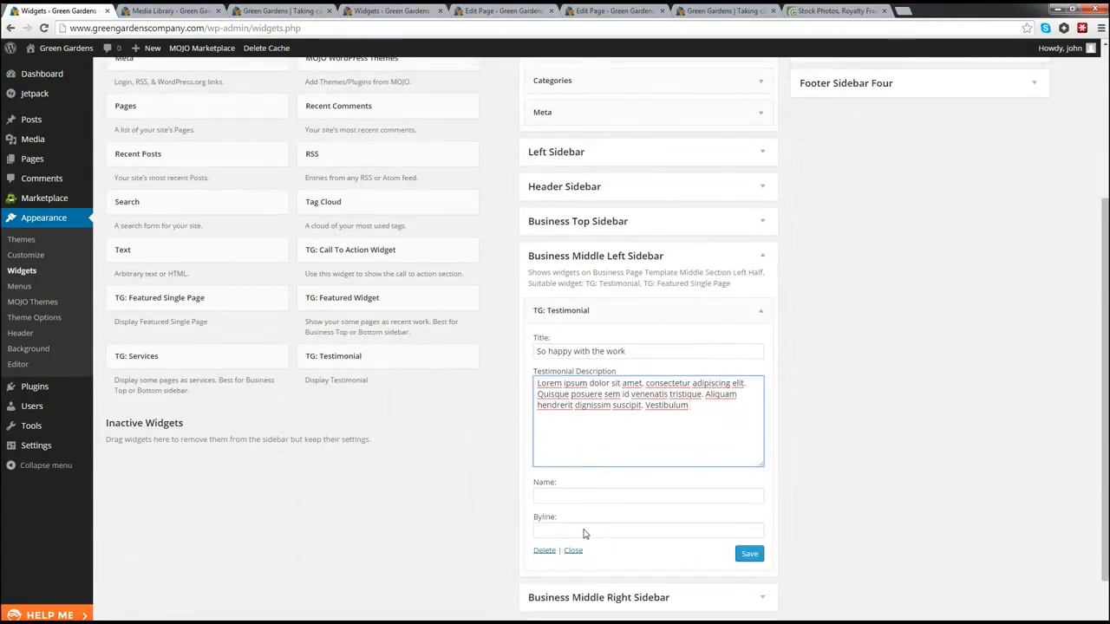
pyautogui.click(553, 496)
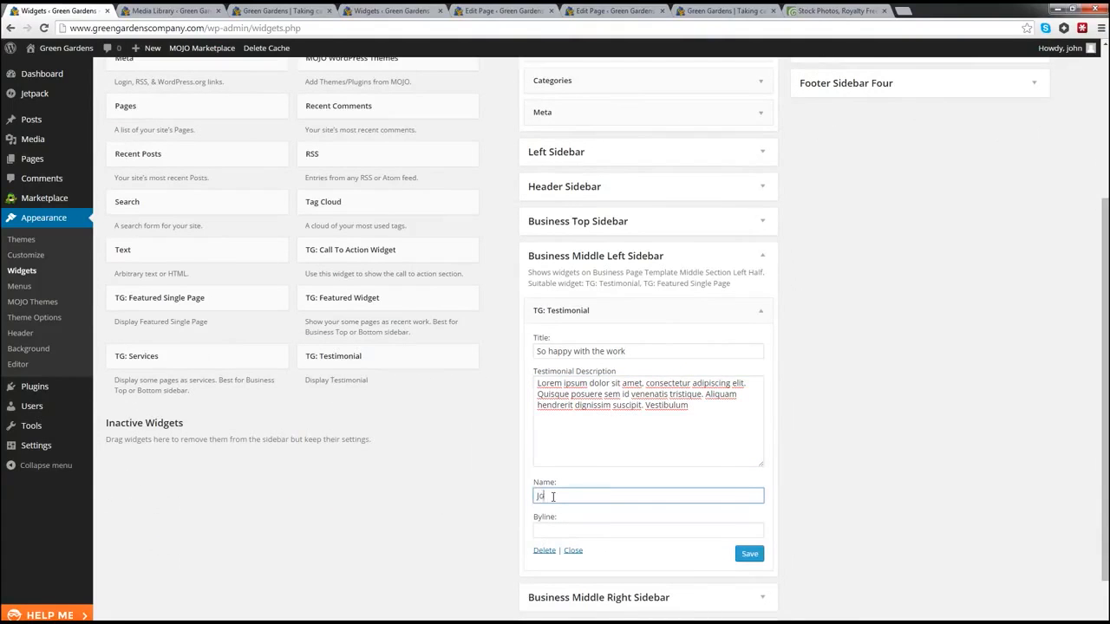
pyautogui.press('Tab')
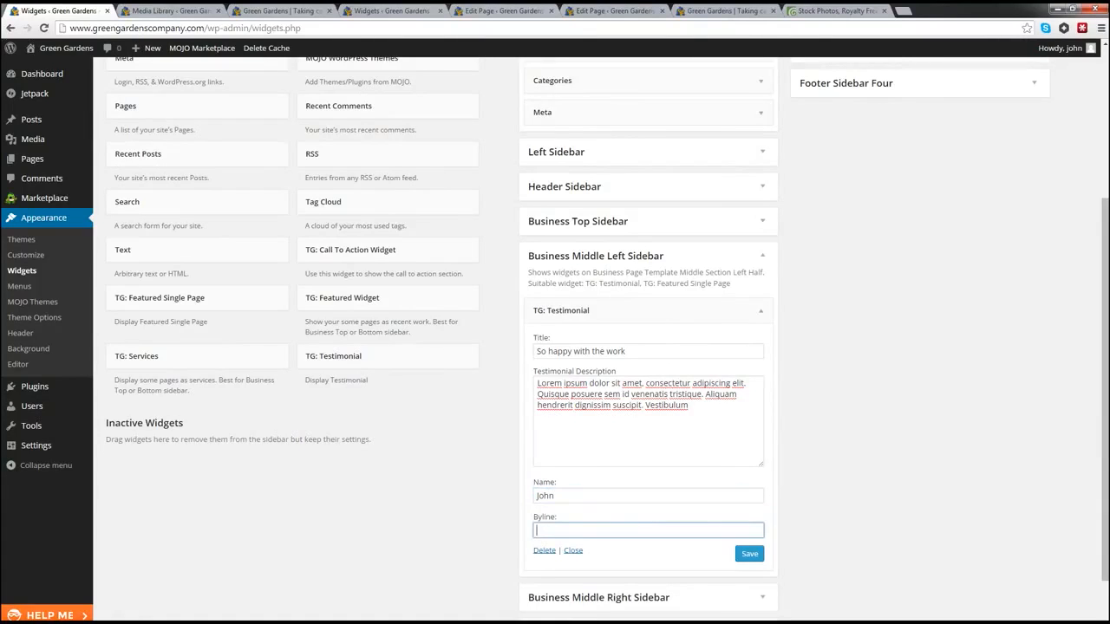
pyautogui.hotkey('alt', 'Tab')
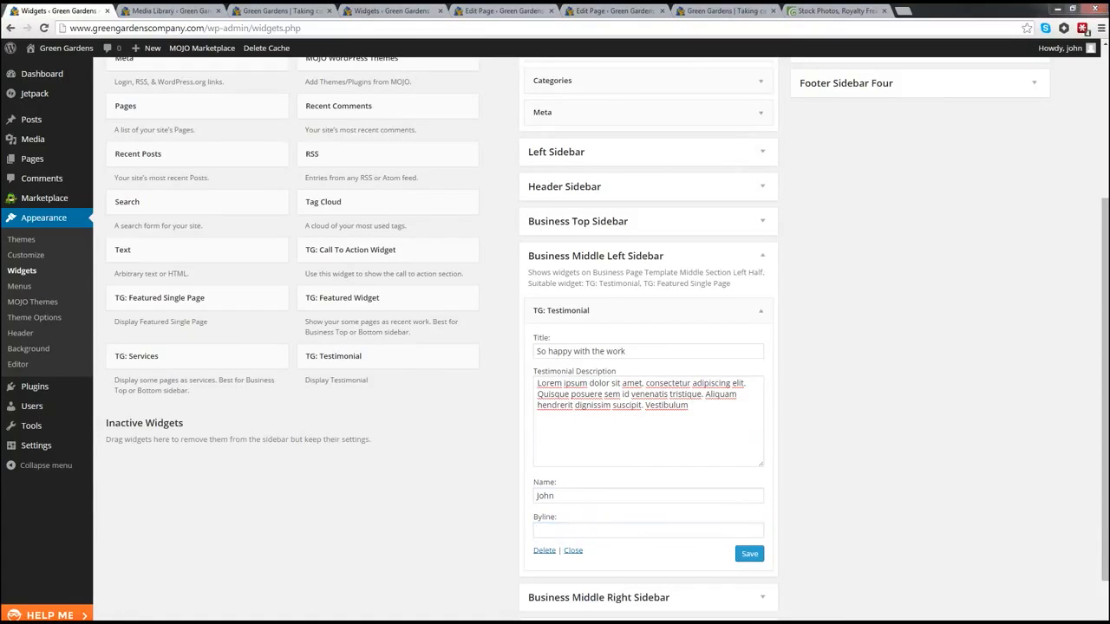
pyautogui.click(750, 555)
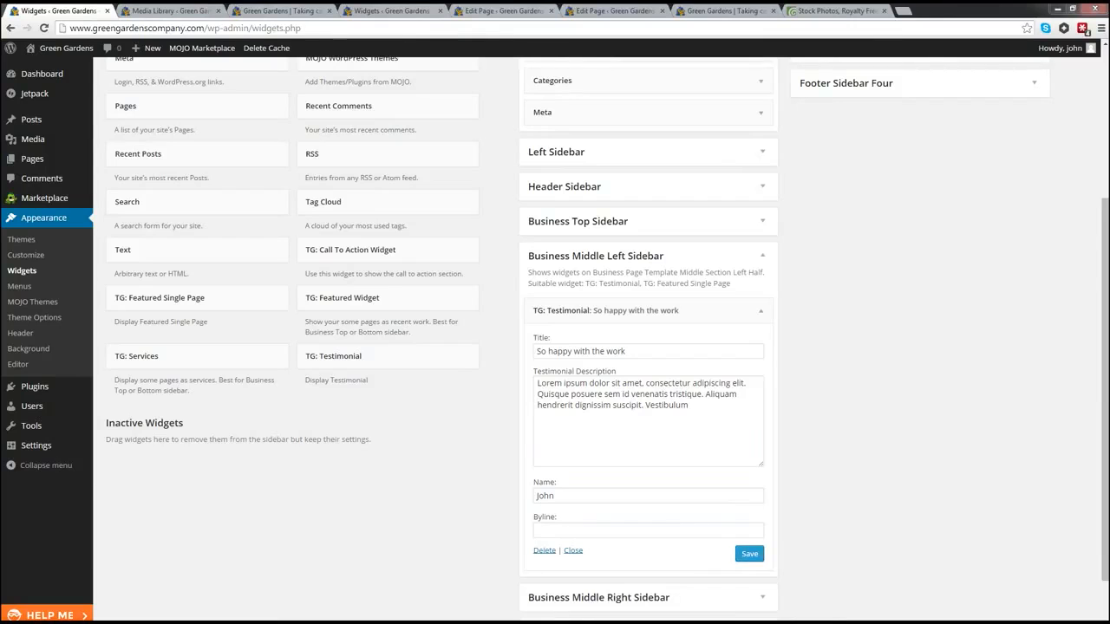
# Step: Add a second TG: Testimonial widget to Business Middle Right Sidebar
pyautogui.scroll(-2, 737, 598)
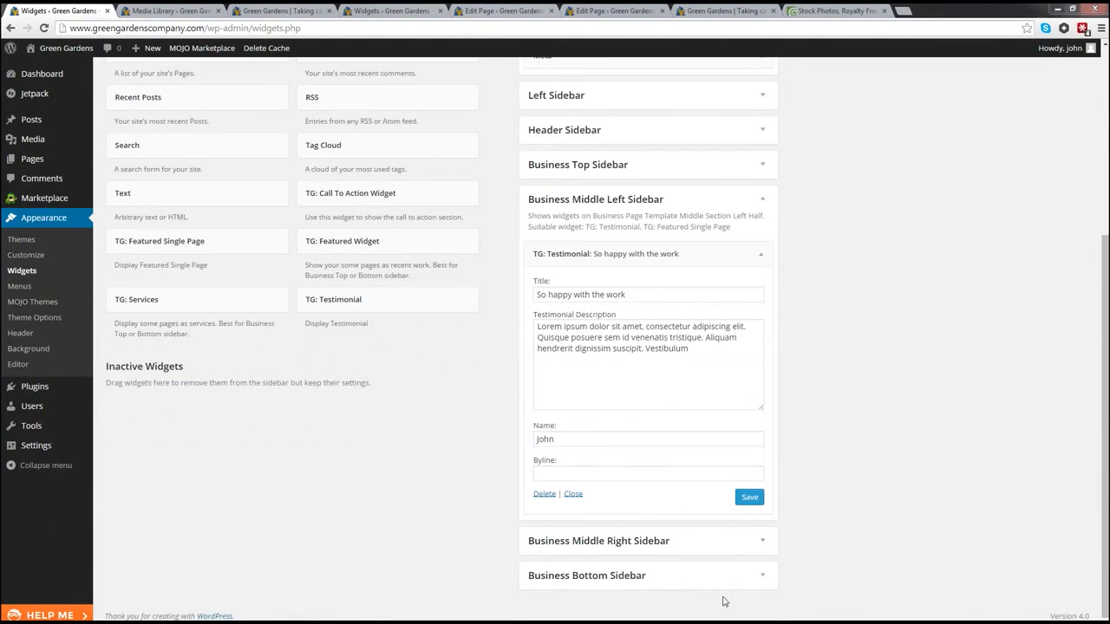
pyautogui.click(763, 544)
pyautogui.scroll(-1, 589, 491)
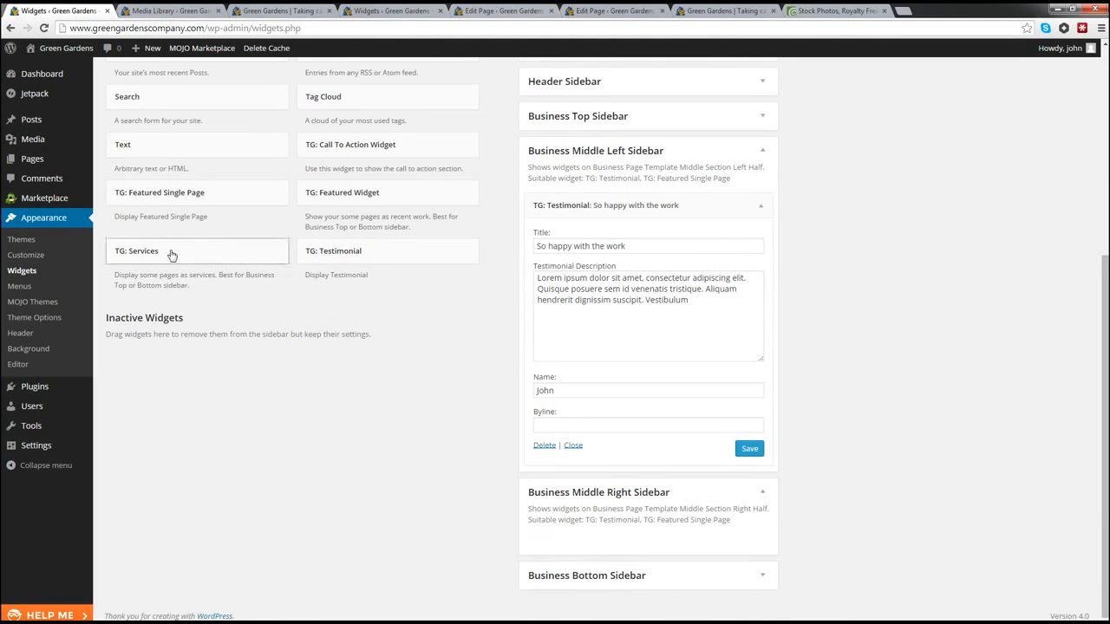
pyautogui.moveTo(326, 261); pyautogui.dragTo(555, 586)
# Step: Title it 'Amazingly professional team', paste the placeholder description, add the reviewer name, and save
pyautogui.scroll(-2, 590, 545)
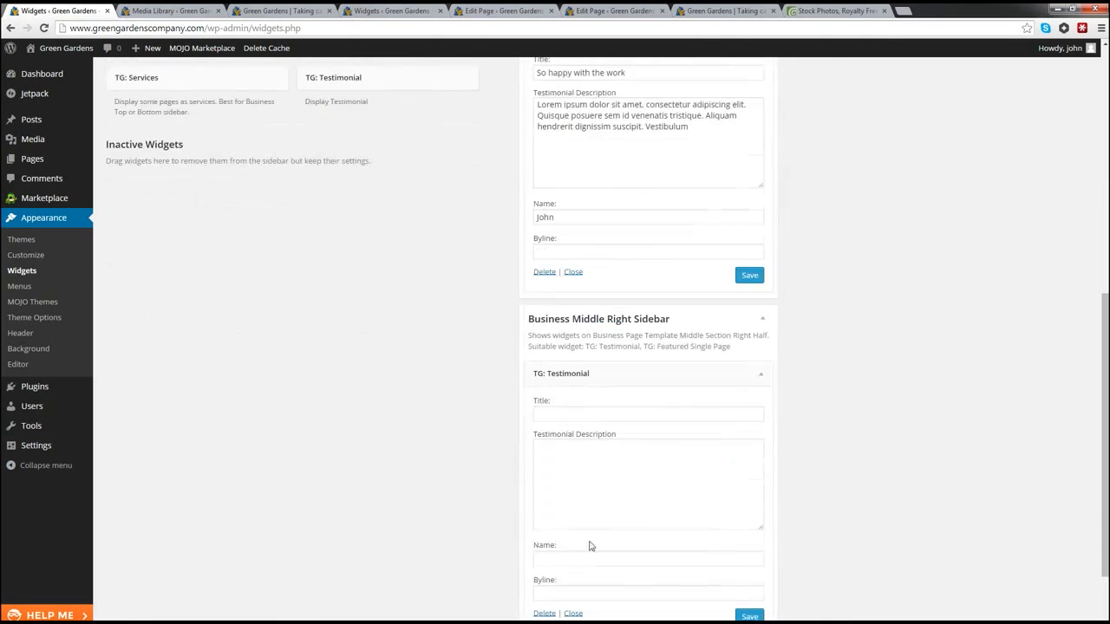
pyautogui.click(562, 414)
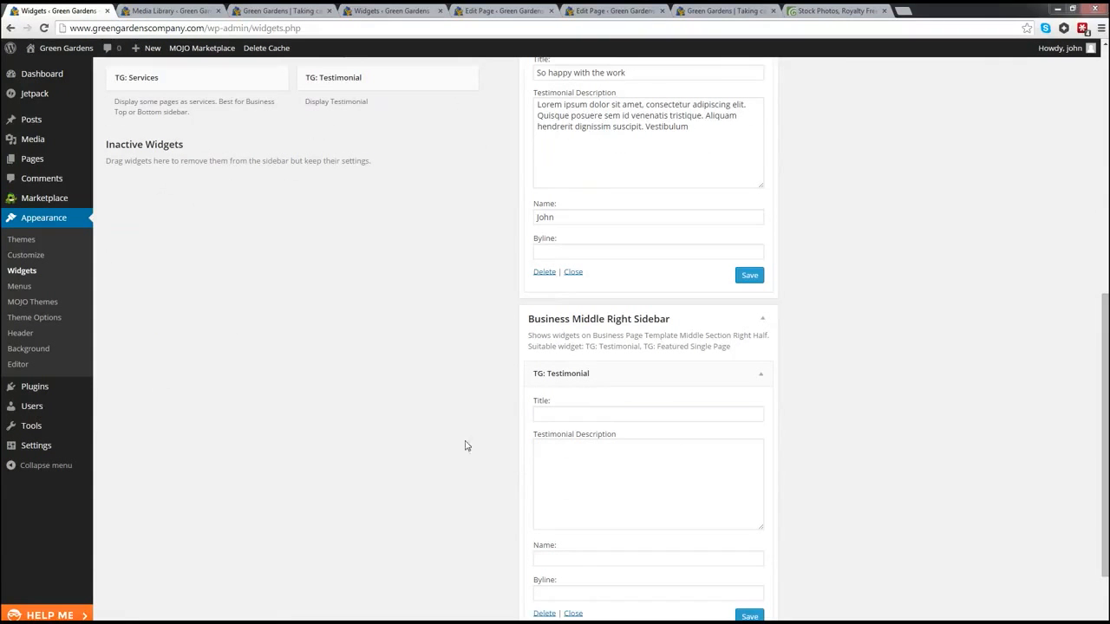
pyautogui.click(546, 417)
pyautogui.write('Amazingly professional team')
pyautogui.click(569, 461)
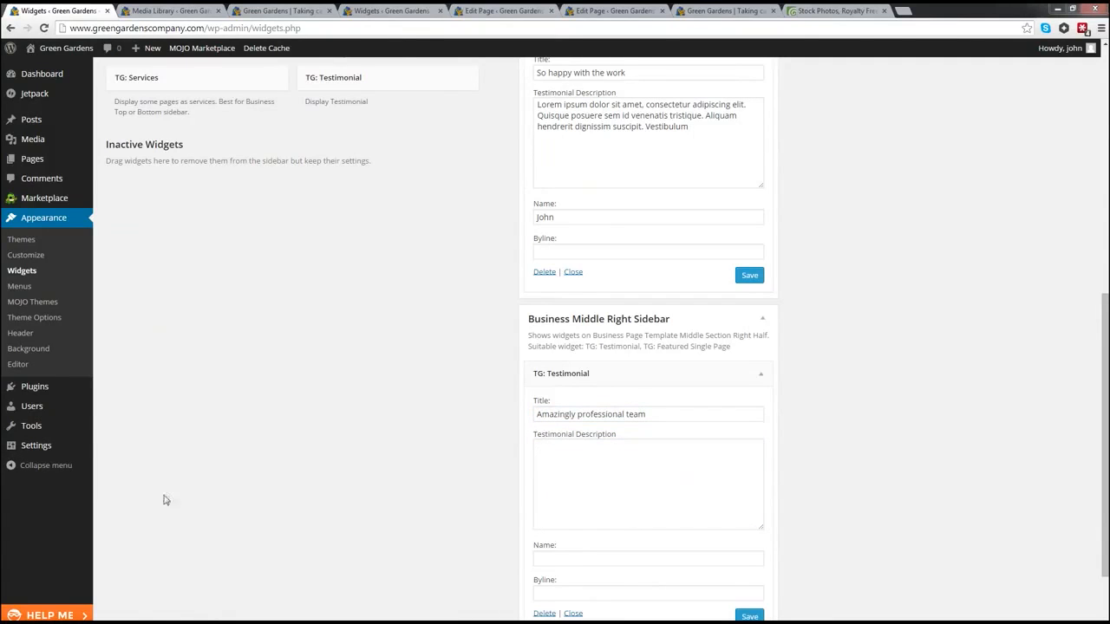
pyautogui.click(570, 478)
pyautogui.write('Lorem ipsum dolor sit amet, consectetur adipiscing elit. Quisque posuere sem id venenatis tristique. Aliquam hendrerit dignissim suscipit. Vestibulum vulputate rutrum turpis, a pulvinar justo aliquet a. Morbi faucibus tortor tortor, eget blandit arcu tristique .')
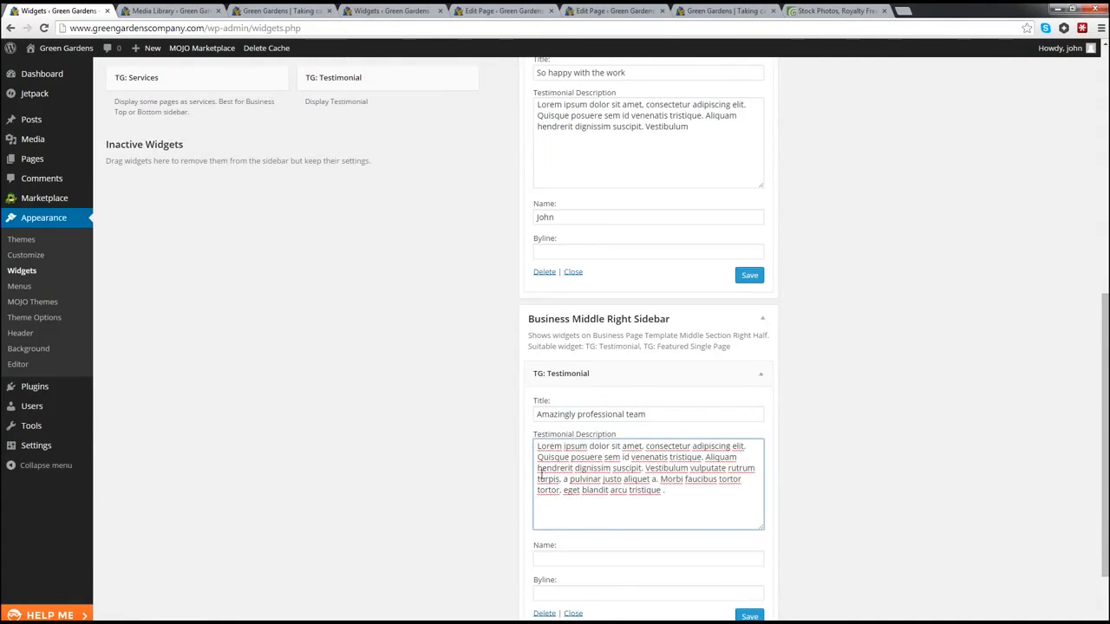
pyautogui.click(565, 559)
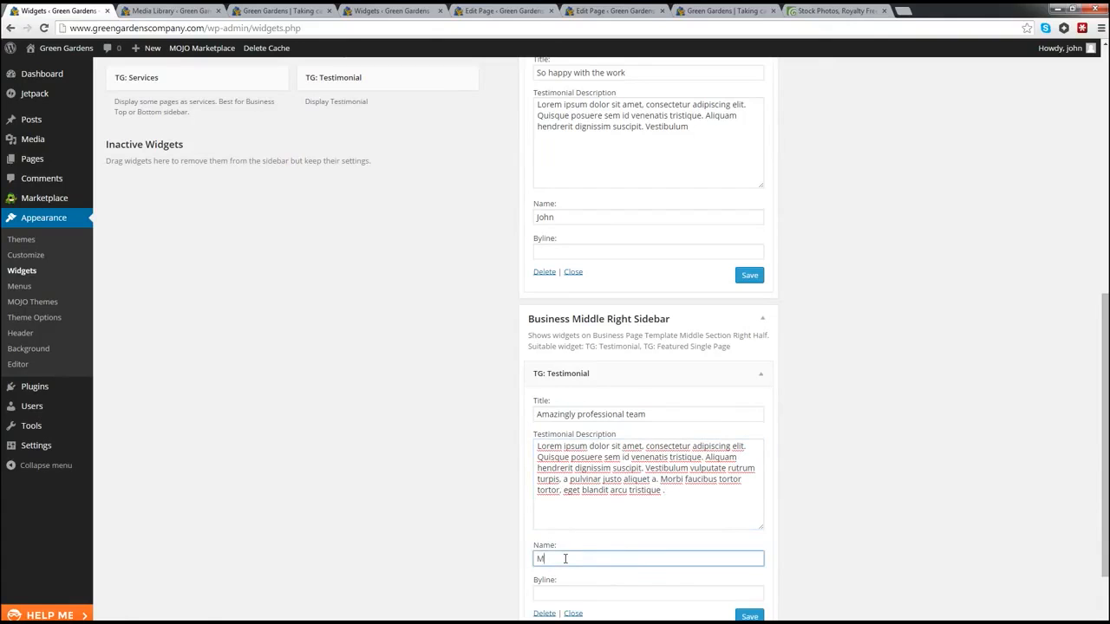
pyautogui.scroll(-1, 566, 558)
pyautogui.click(747, 559)
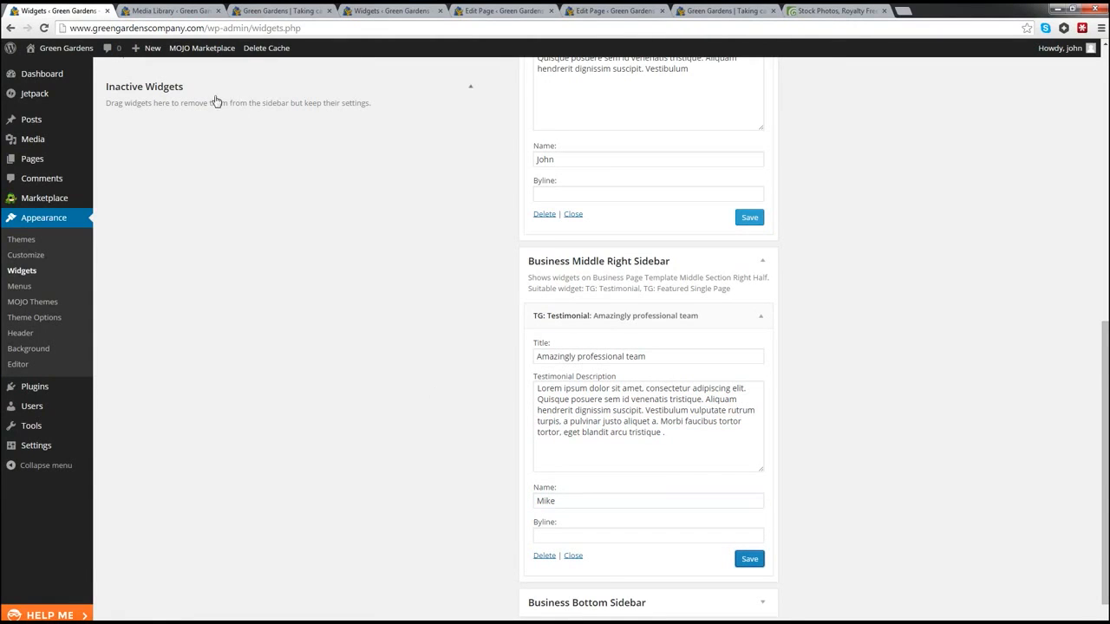
# Step: Open the live site in a new tab and scroll to confirm both testimonials appear below the services
pyautogui.moveTo(69, 50)
pyautogui.rightClick(41, 67)
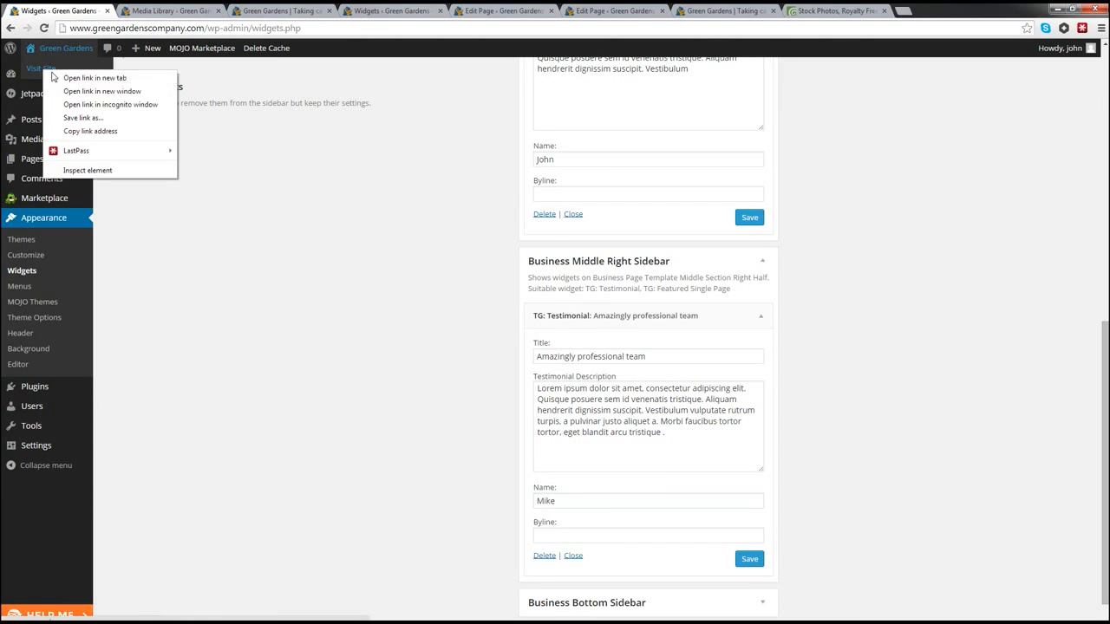
pyautogui.click(87, 79)
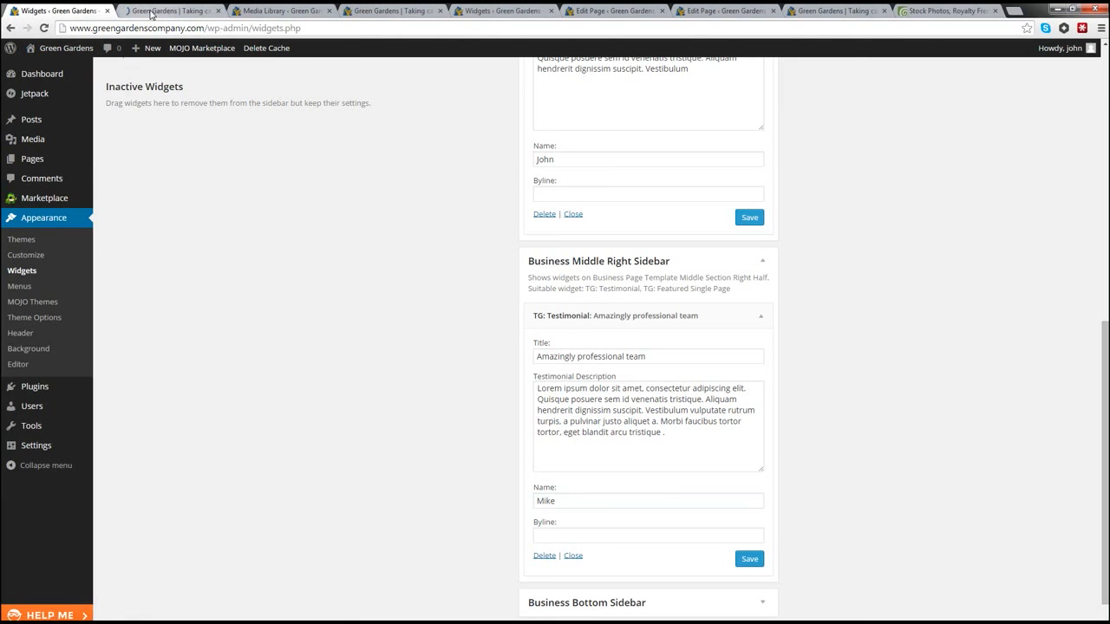
pyautogui.click(151, 12)
pyautogui.scroll(-3, 167, 291)
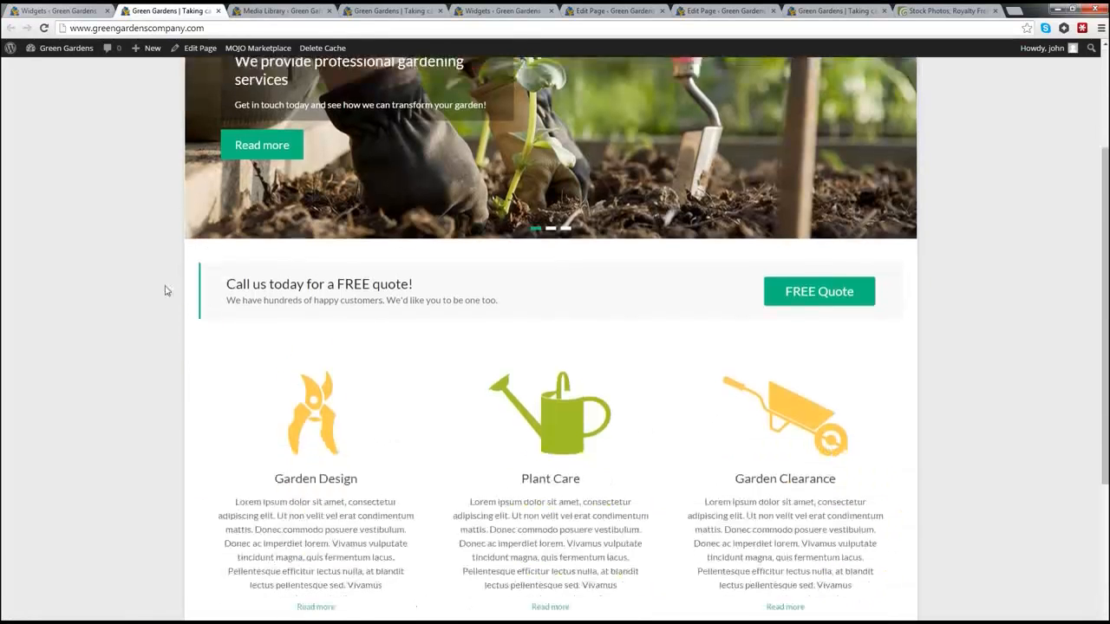
pyautogui.scroll(-2, 167, 291)
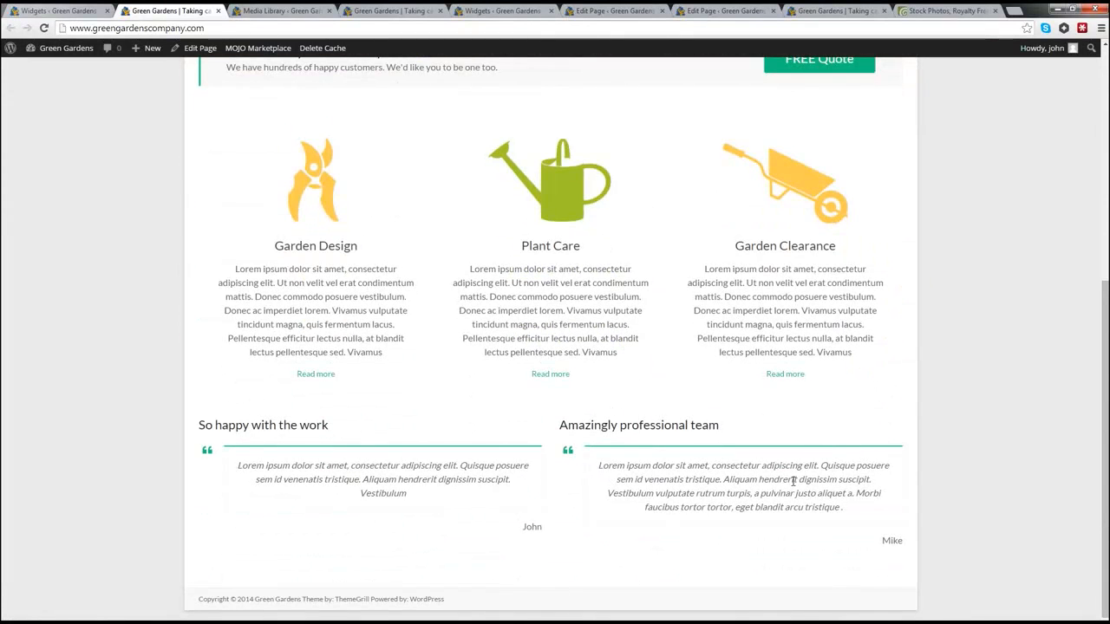
pyautogui.scroll(5, 198, 310)
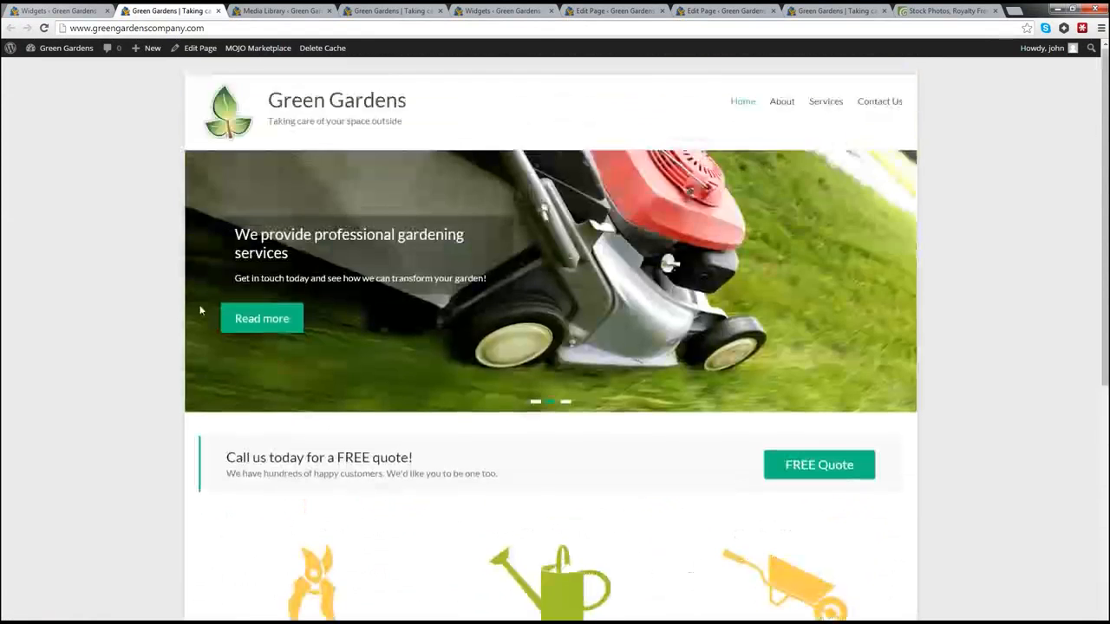
pyautogui.scroll(-3, 199, 310)
pyautogui.scroll(-2, 198, 309)
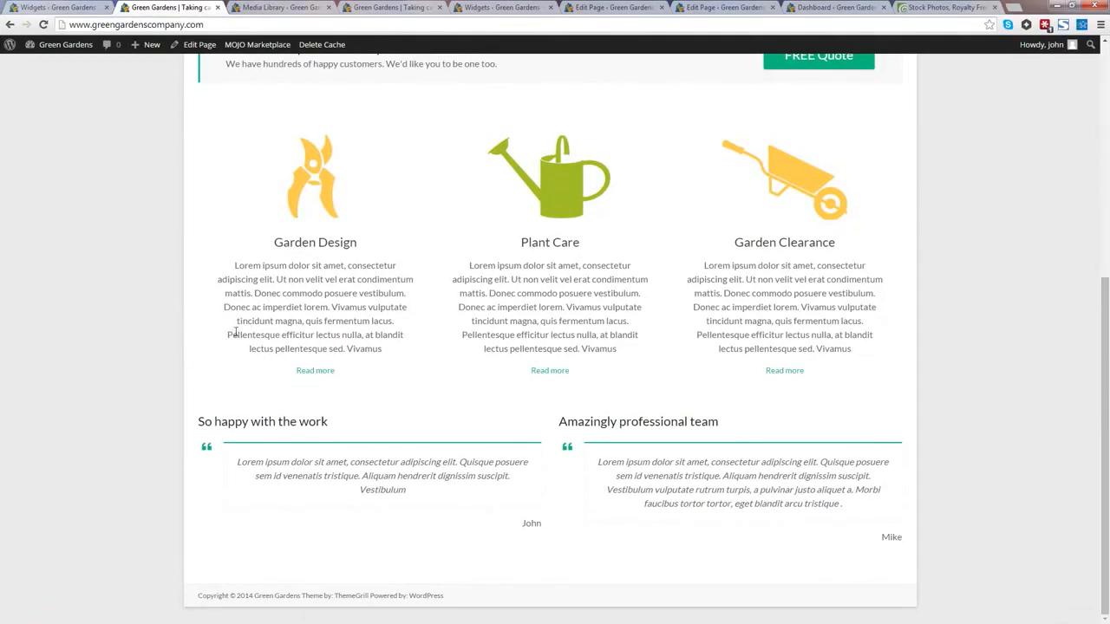
pyautogui.scroll(4, 282, 300)
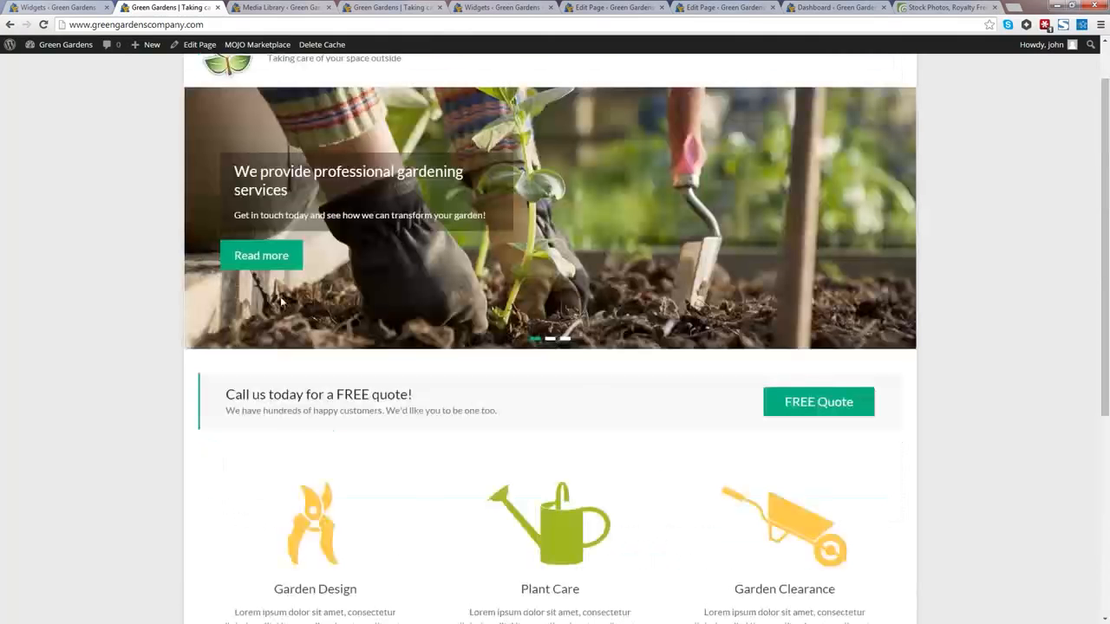
pyautogui.scroll(1, 389, 303)
pyautogui.moveTo(821, 103)
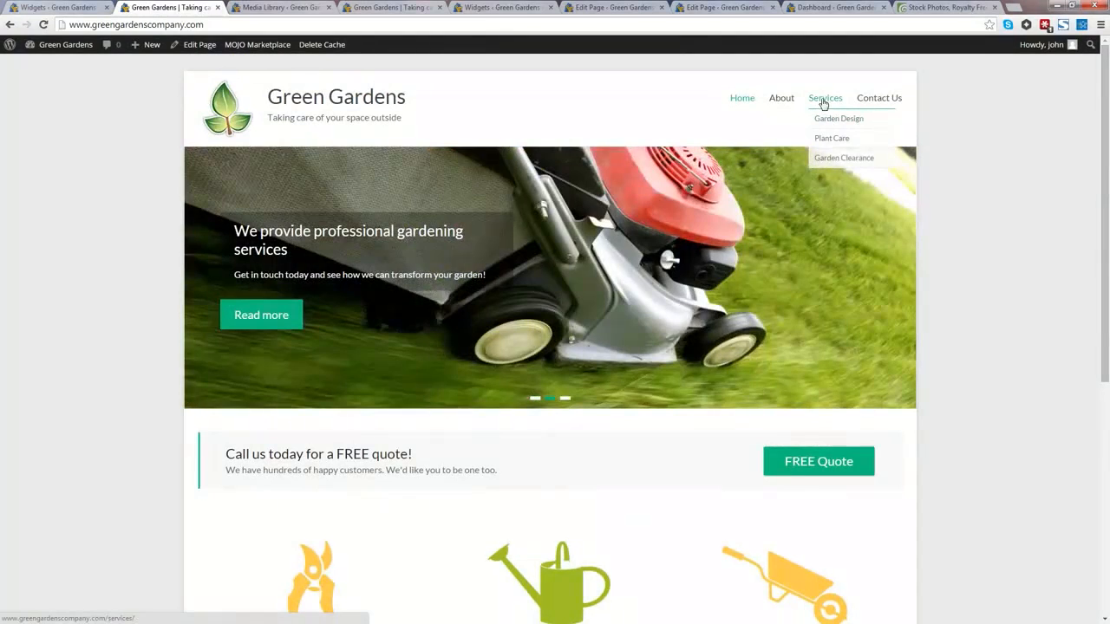
# Step: Go to the Garden Design service page and highlight its lorem ipsum body paragraph
pyautogui.click(830, 119)
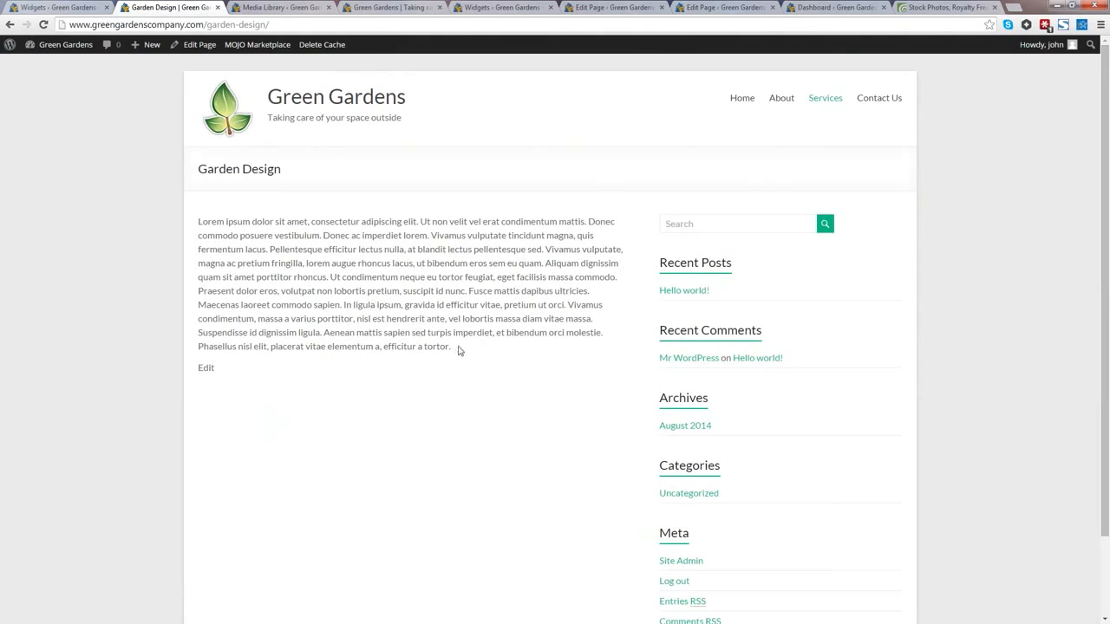
pyautogui.moveTo(453, 351); pyautogui.dragTo(191, 221)
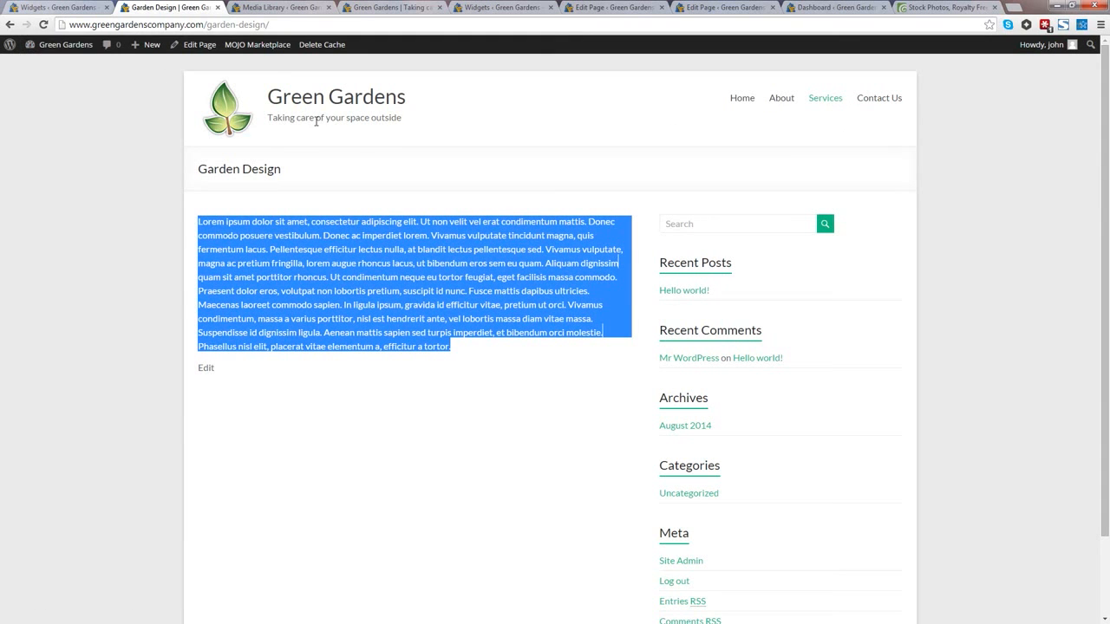
# Step: Edit the Garden Design page in Visual mode, cursor before the text, and start an Add Media upload
pyautogui.click(192, 47)
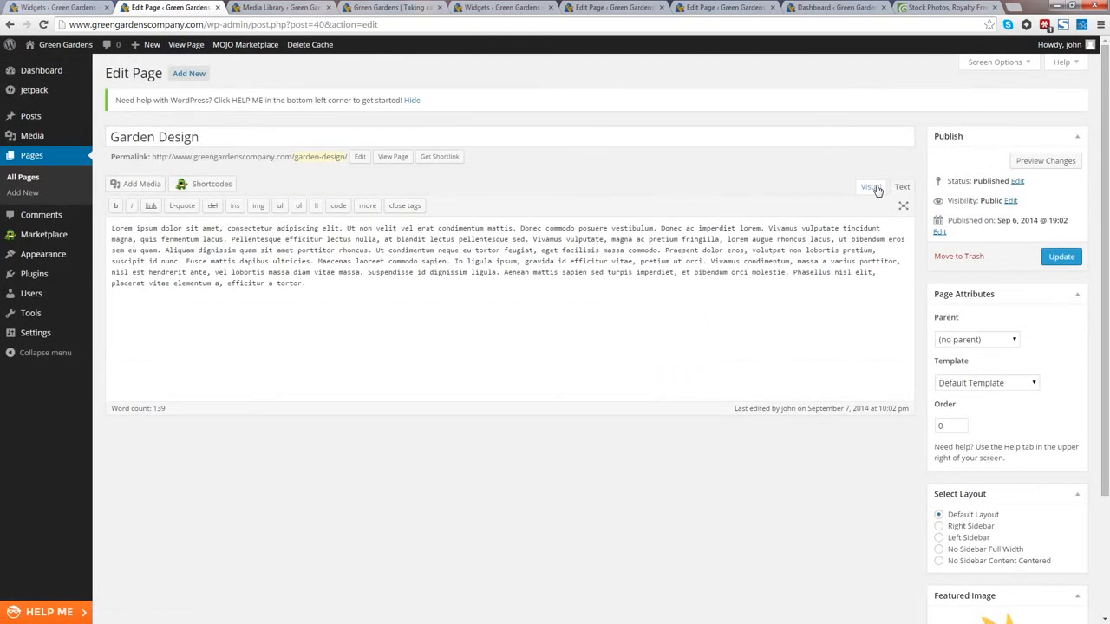
pyautogui.click(871, 187)
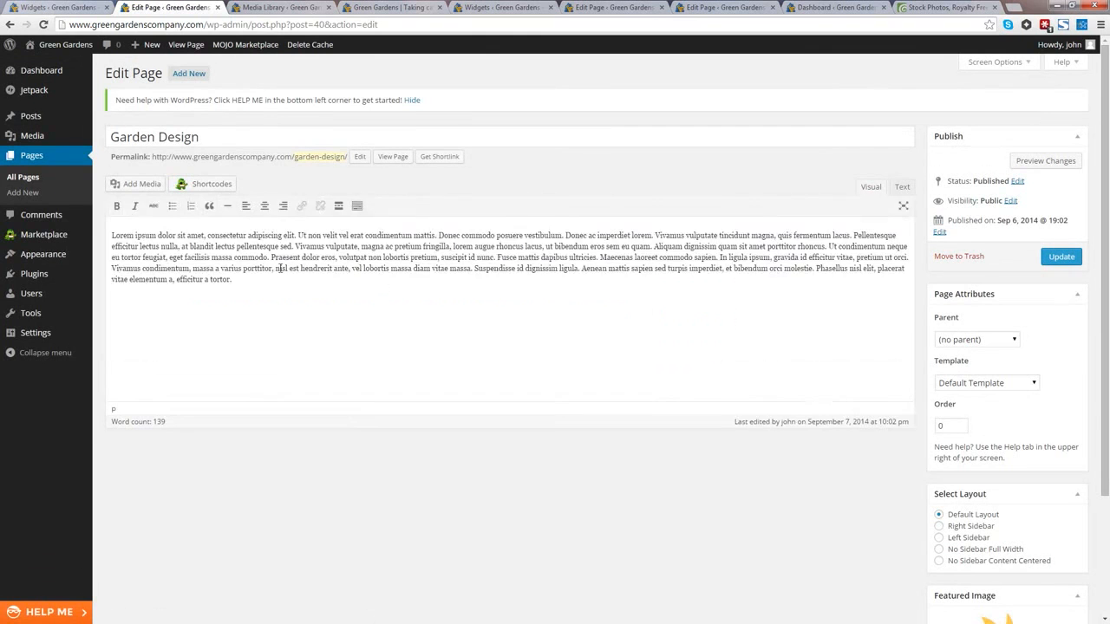
pyautogui.click(114, 238)
pyautogui.click(132, 185)
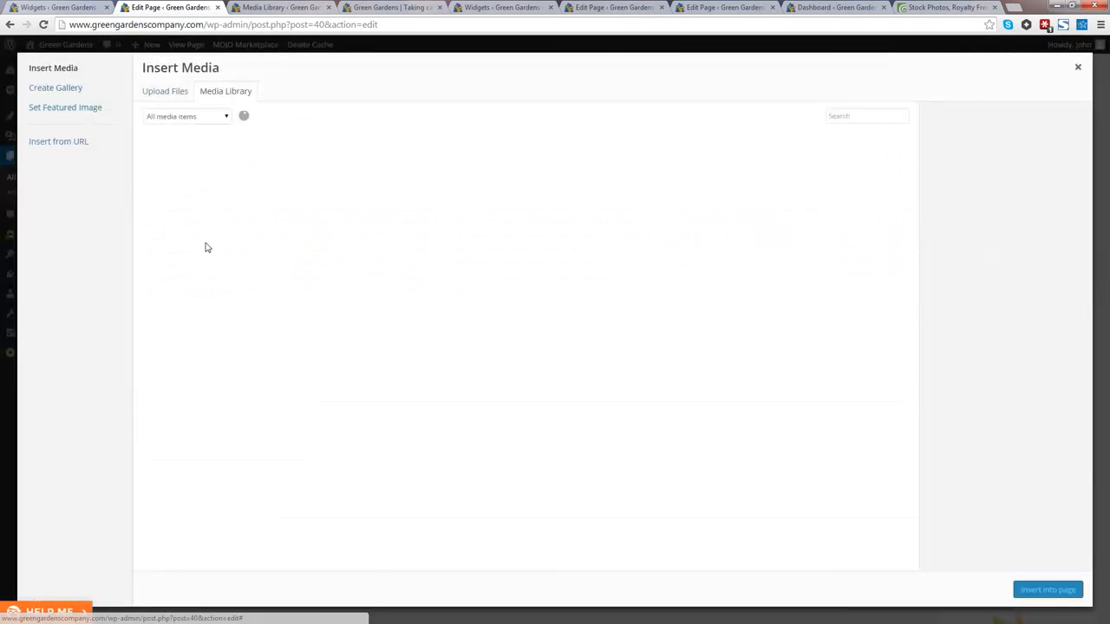
pyautogui.click(173, 92)
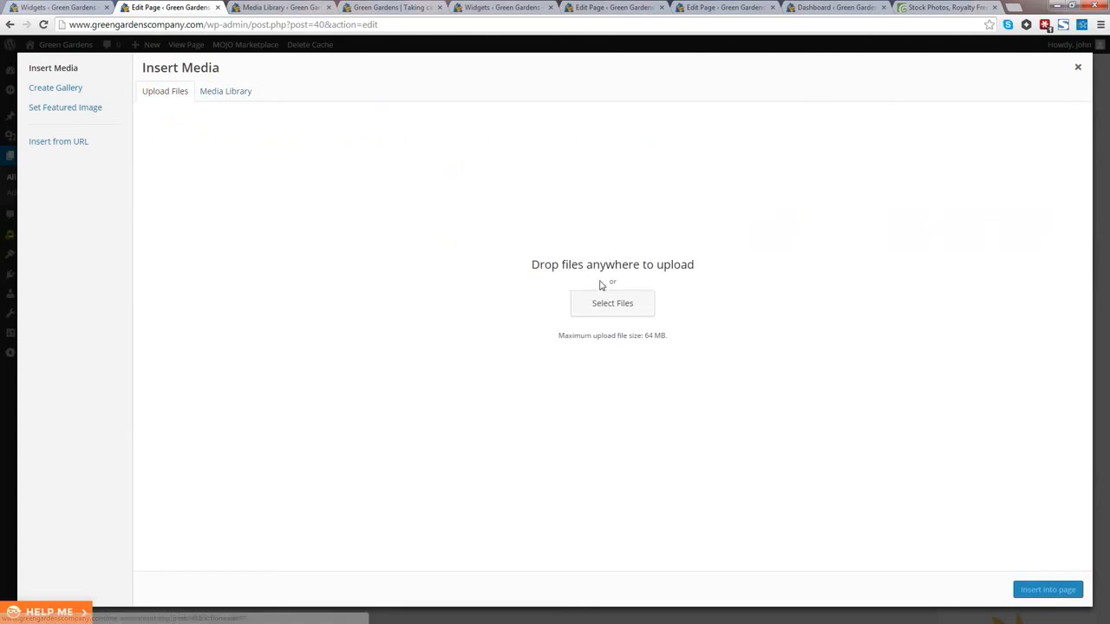
pyautogui.click(615, 311)
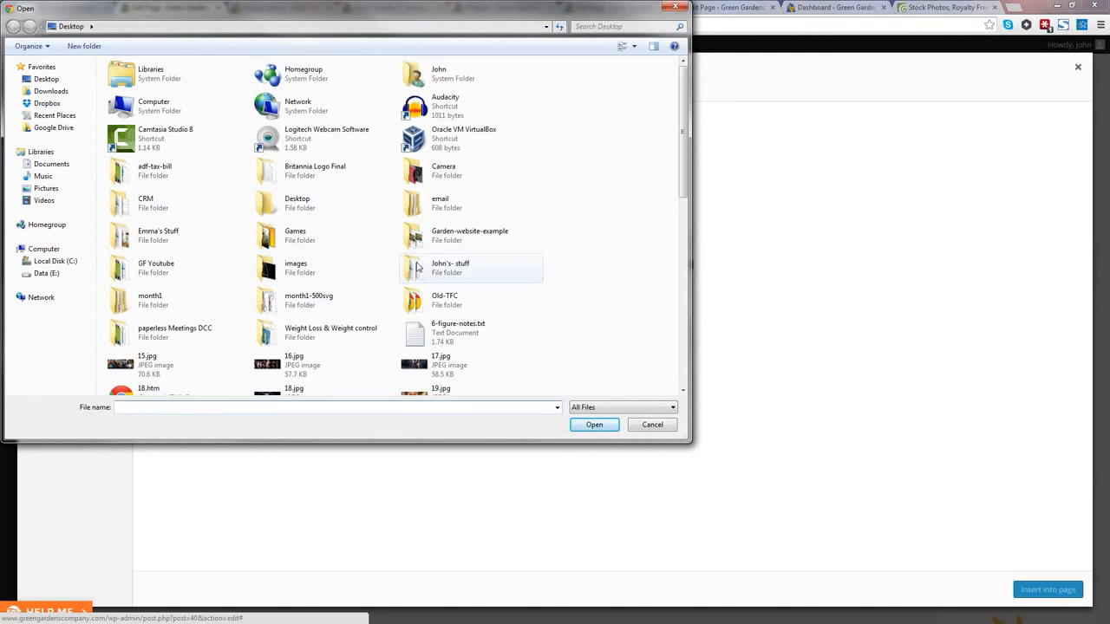
pyautogui.scroll(-10, 416, 269)
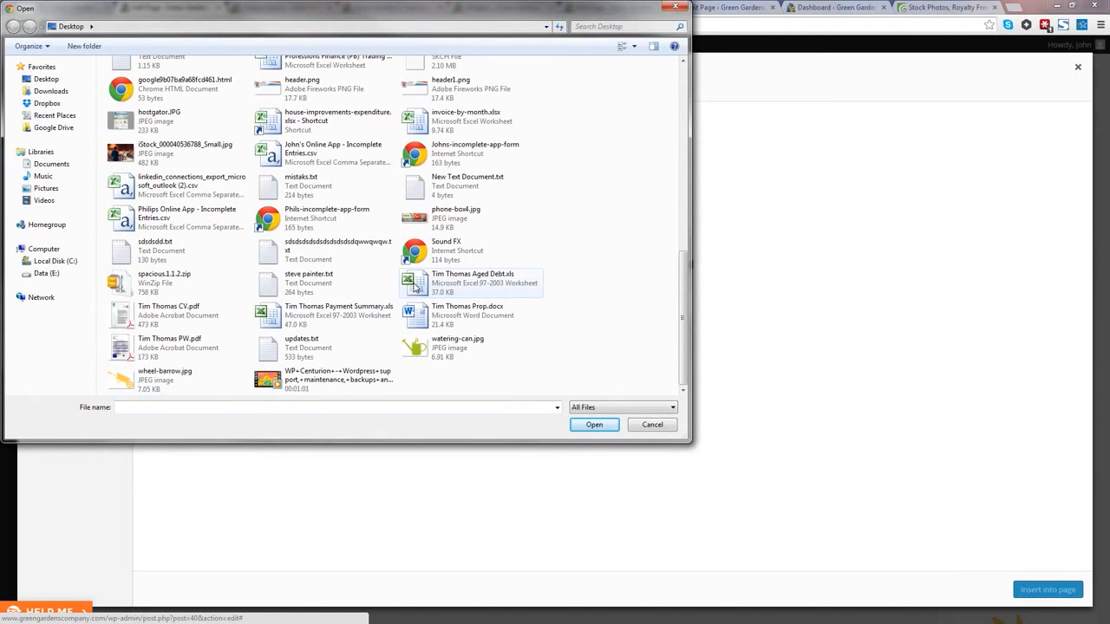
pyautogui.scroll(1, 415, 288)
pyautogui.scroll(-1, 408, 288)
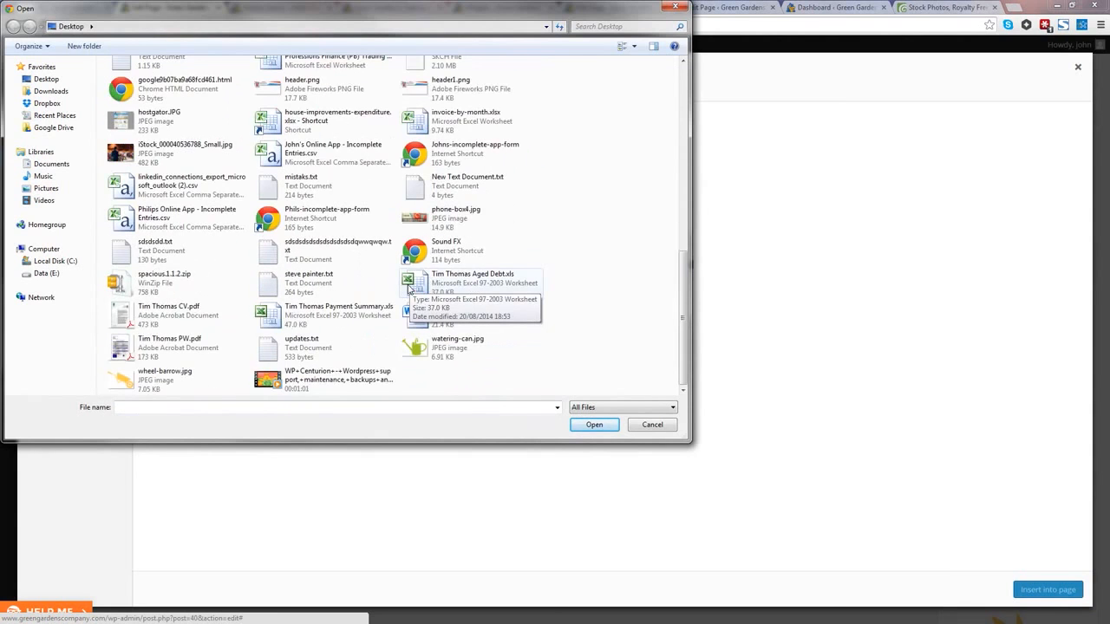
pyautogui.scroll(4, 408, 288)
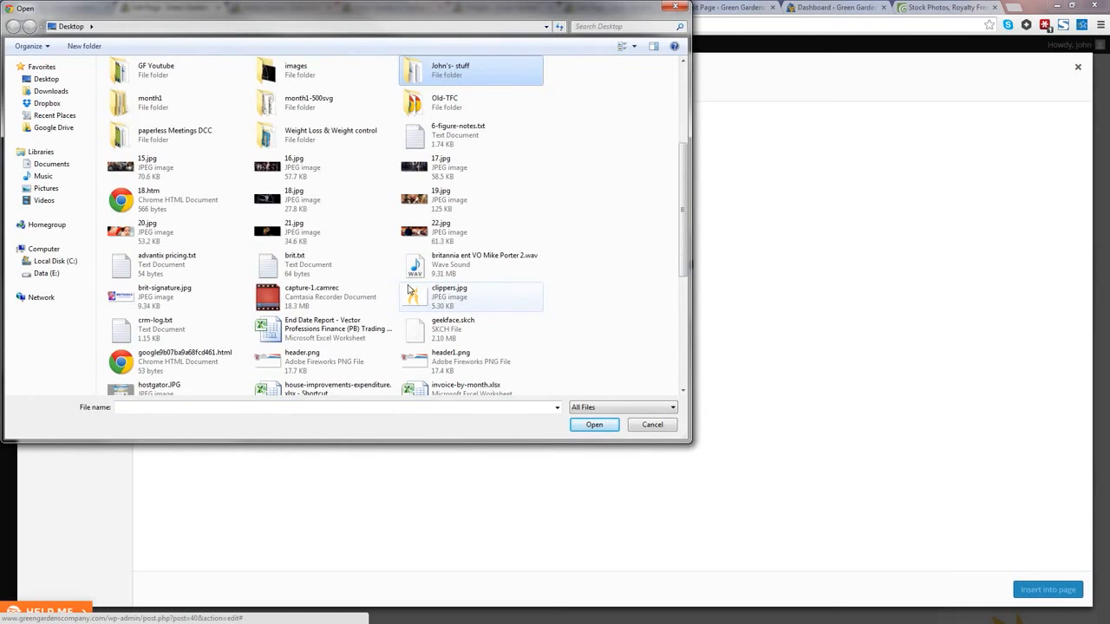
pyautogui.scroll(1, 408, 288)
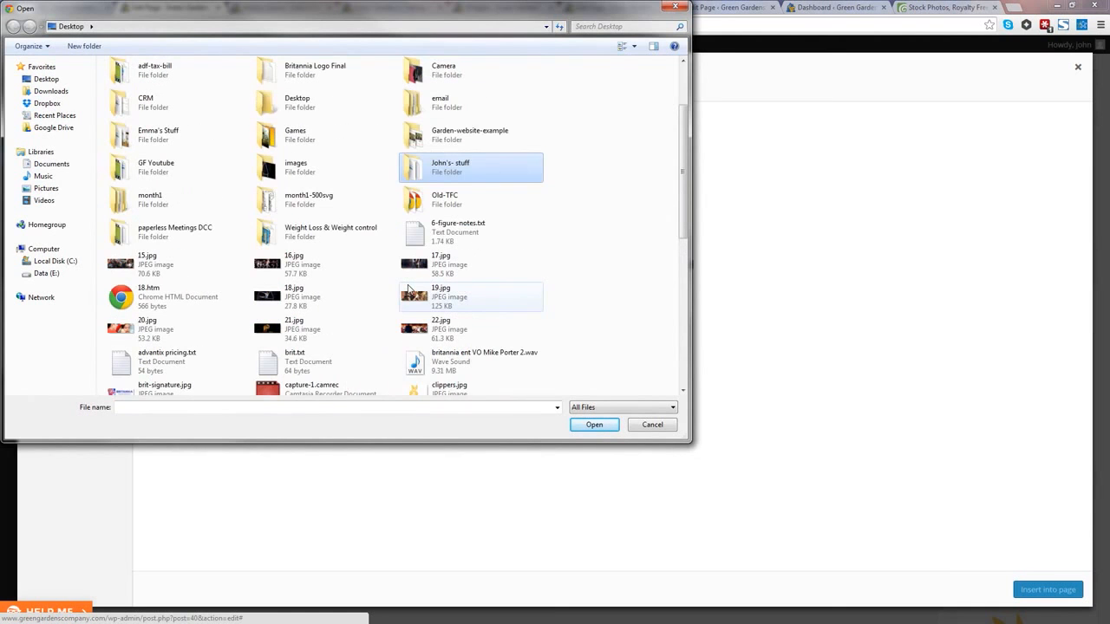
pyautogui.doubleClick(442, 137)
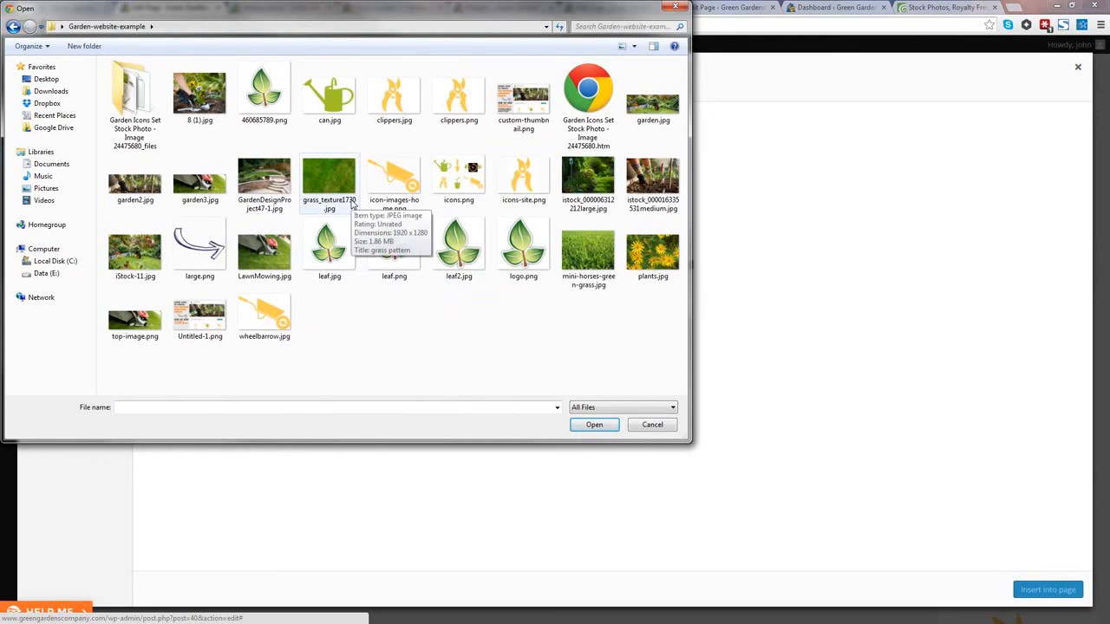
pyautogui.click(199, 93)
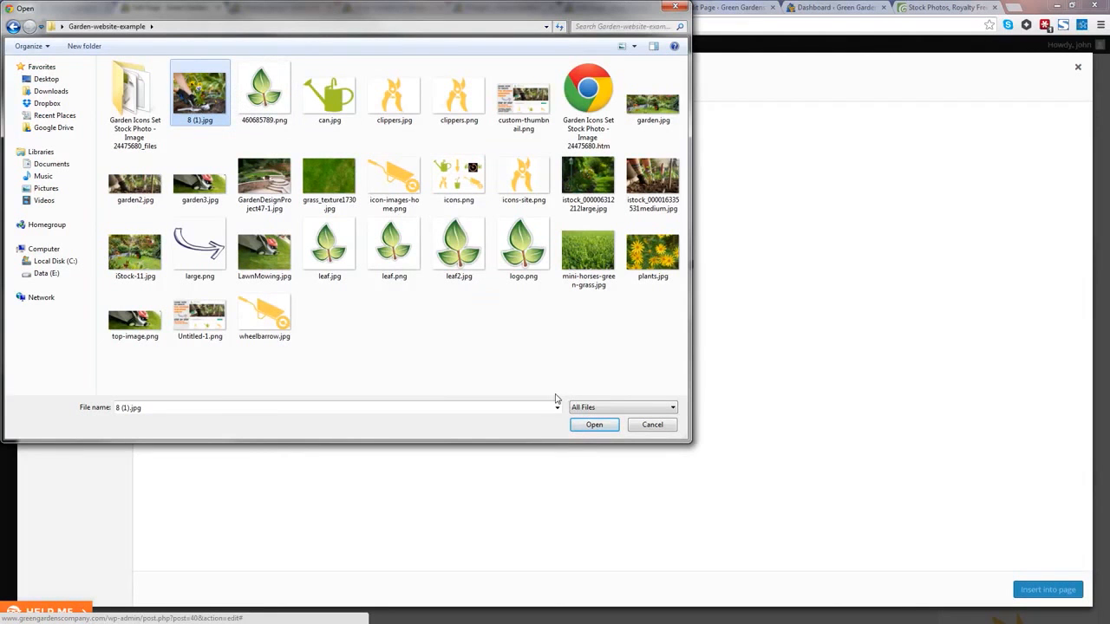
pyautogui.click(587, 198)
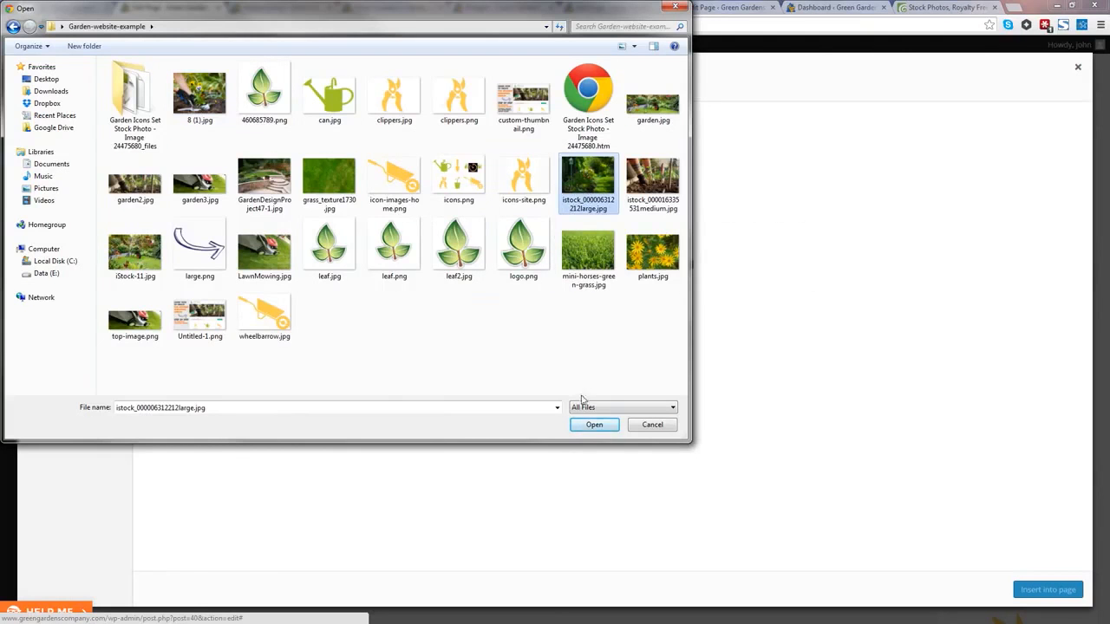
pyautogui.click(593, 424)
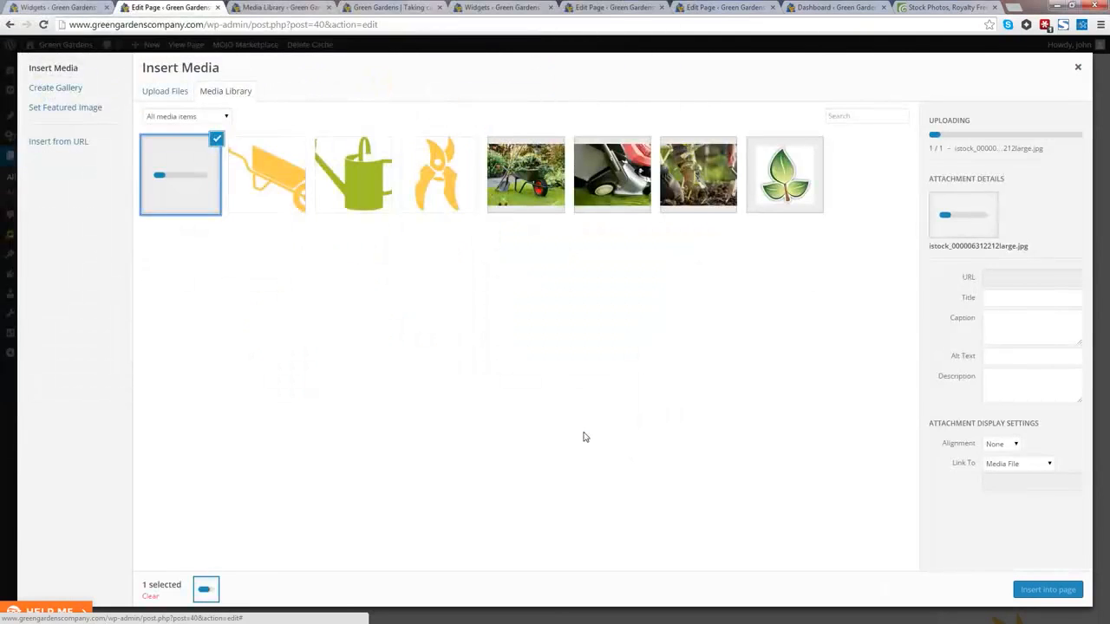
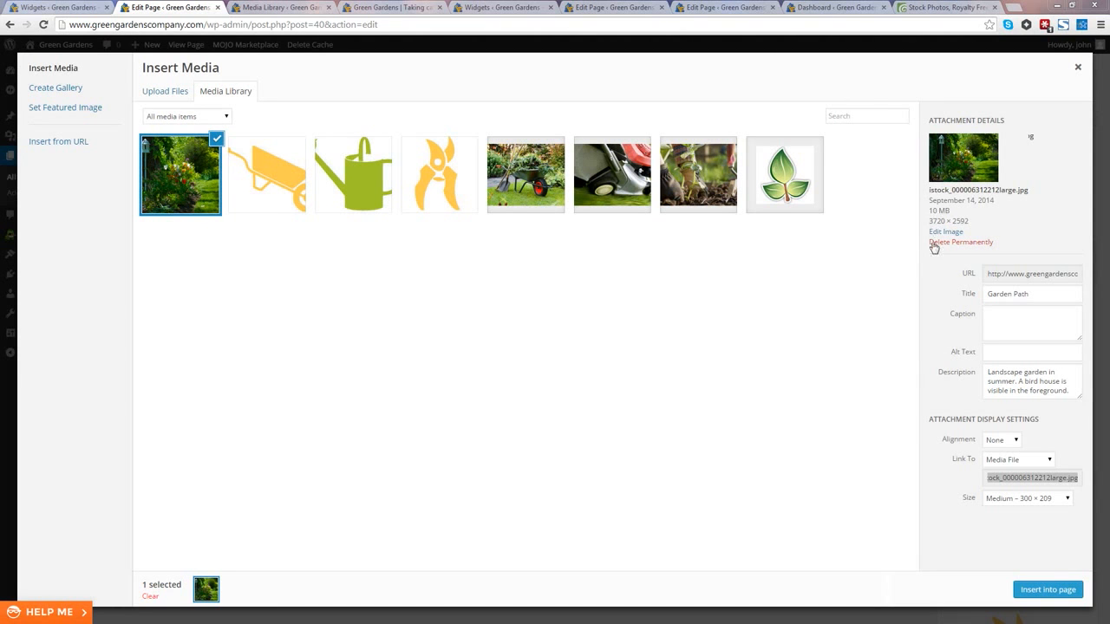
# Step: Insert the Garden Path image into the Garden Design page at Medium – 300 × 209 size
pyautogui.click(1043, 500)
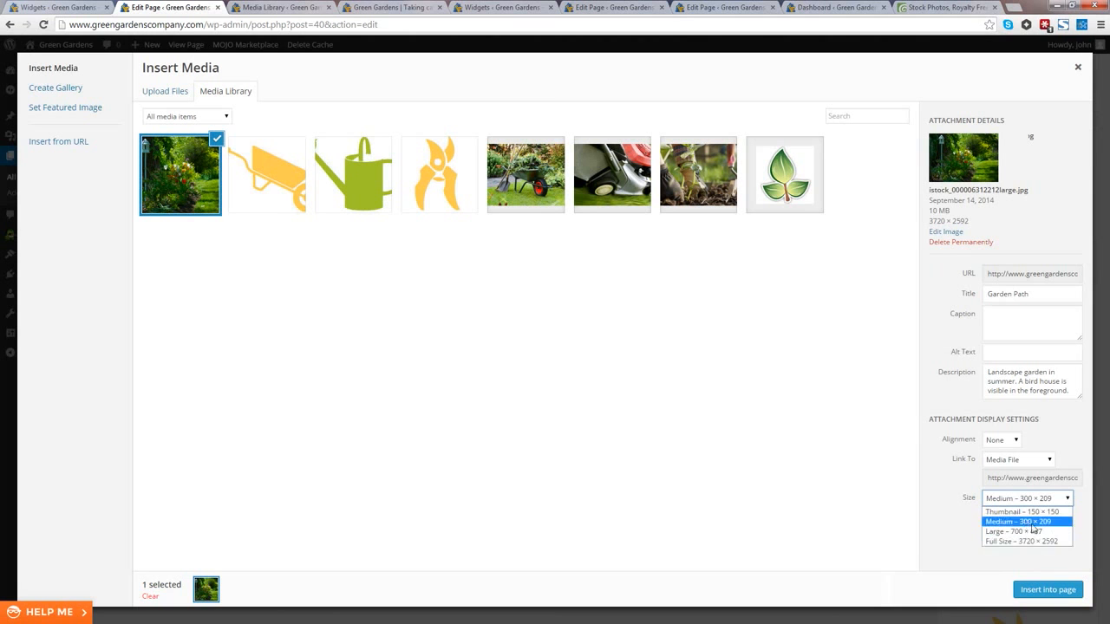
pyautogui.click(964, 498)
pyautogui.click(1020, 504)
pyautogui.click(1023, 501)
pyautogui.click(1021, 502)
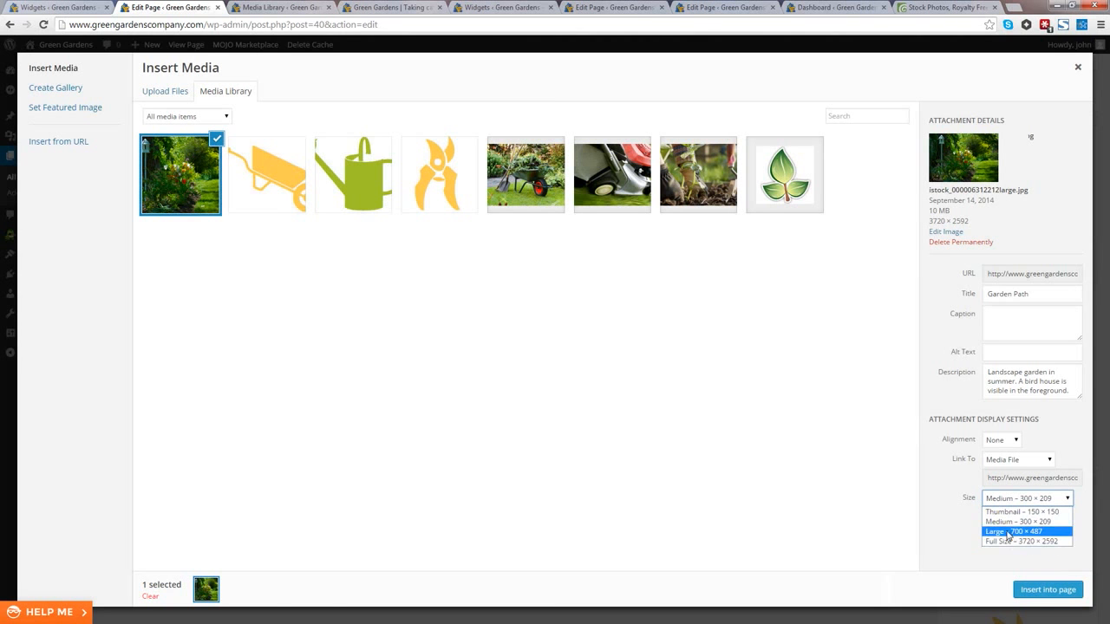
pyautogui.click(1020, 521)
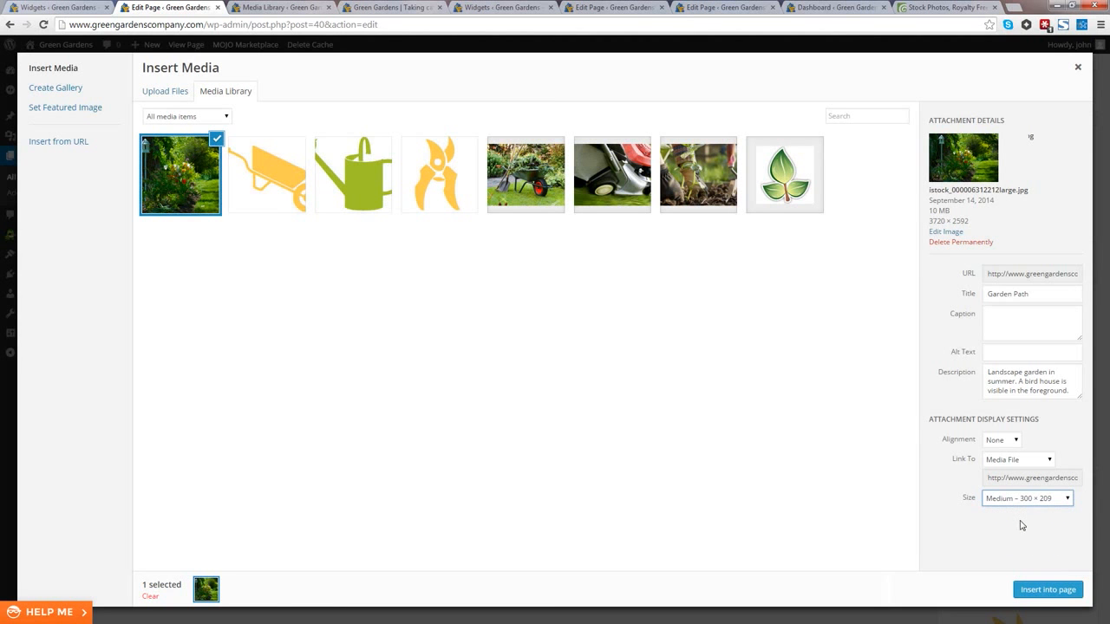
pyautogui.click(1044, 590)
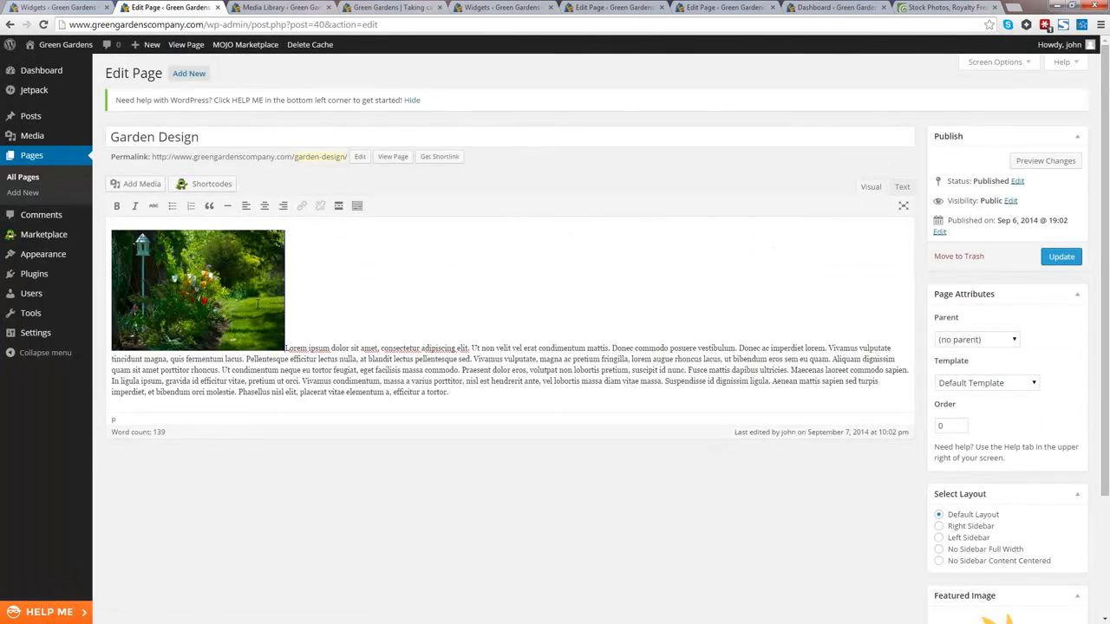
# Step: Right-align the garden image, update the Garden Design page, and view it on the live site
pyautogui.click(257, 304)
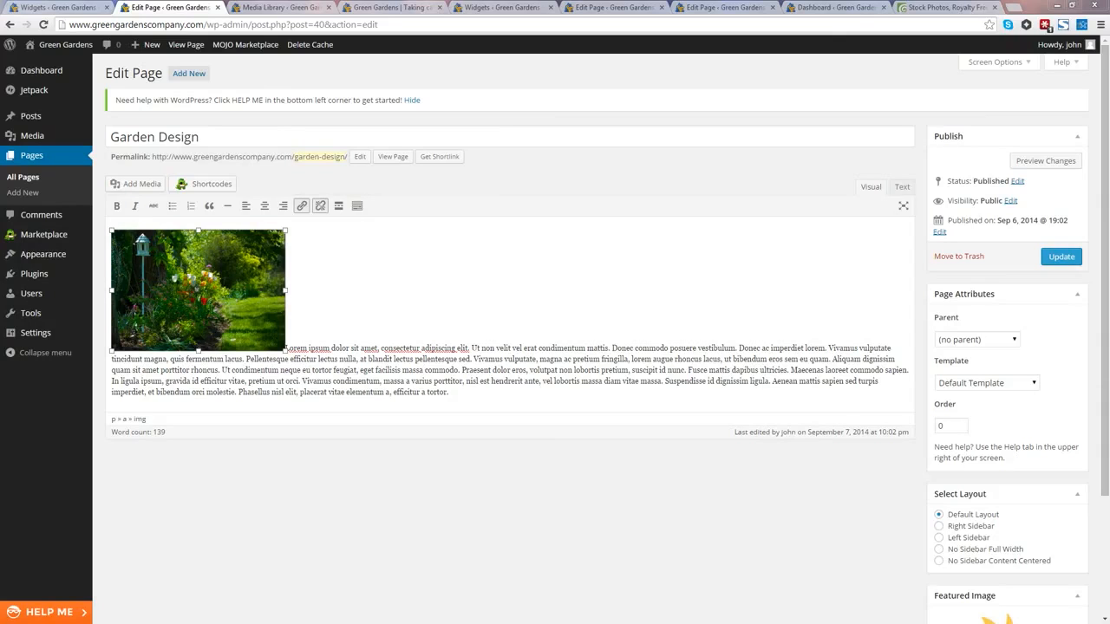
pyautogui.click(282, 208)
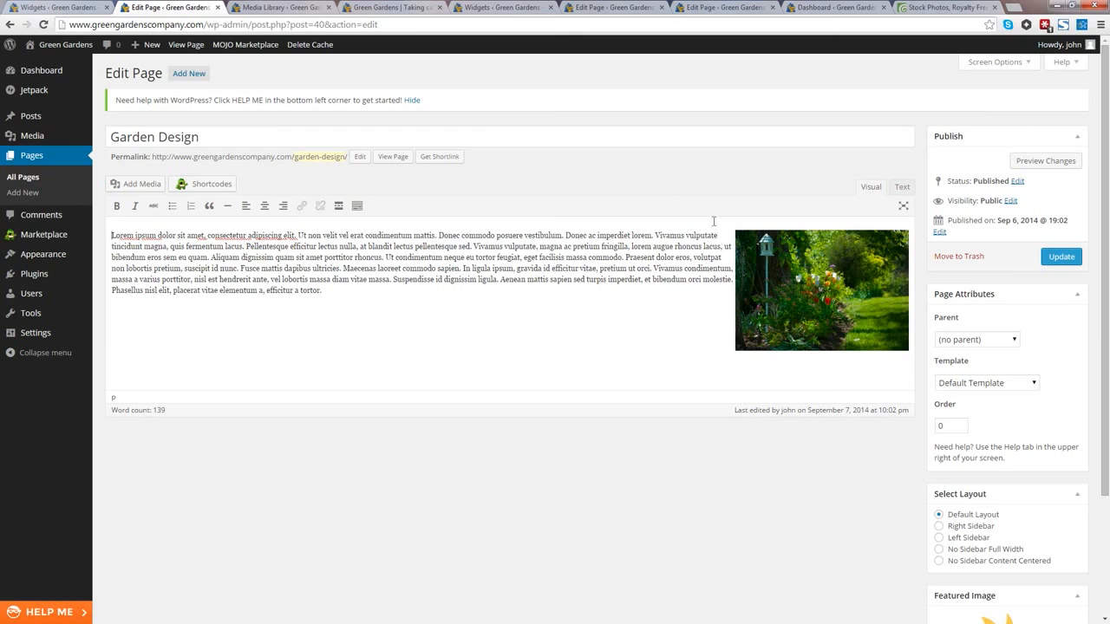
pyautogui.click(1055, 257)
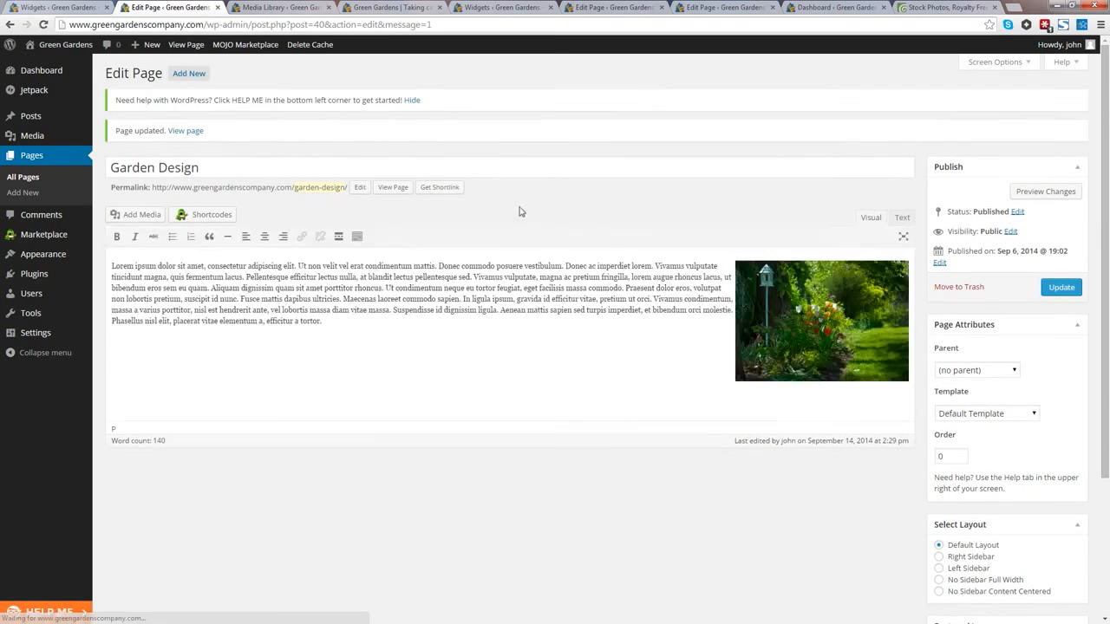
pyautogui.click(392, 187)
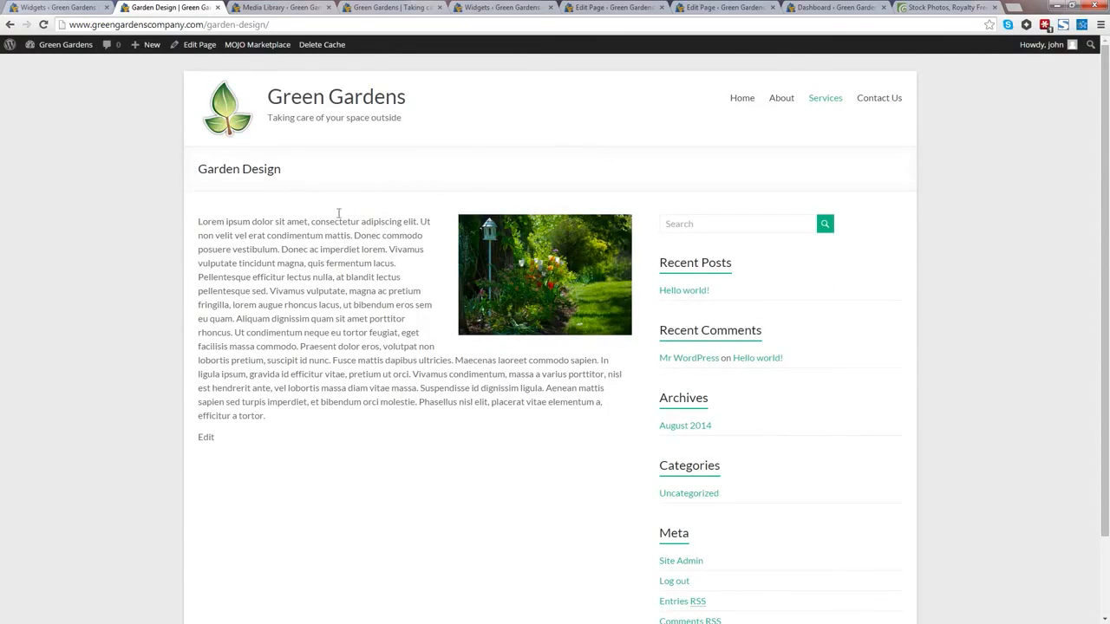
# Step: Return from the live Garden Design page to its editor via Edit Page
pyautogui.click(194, 48)
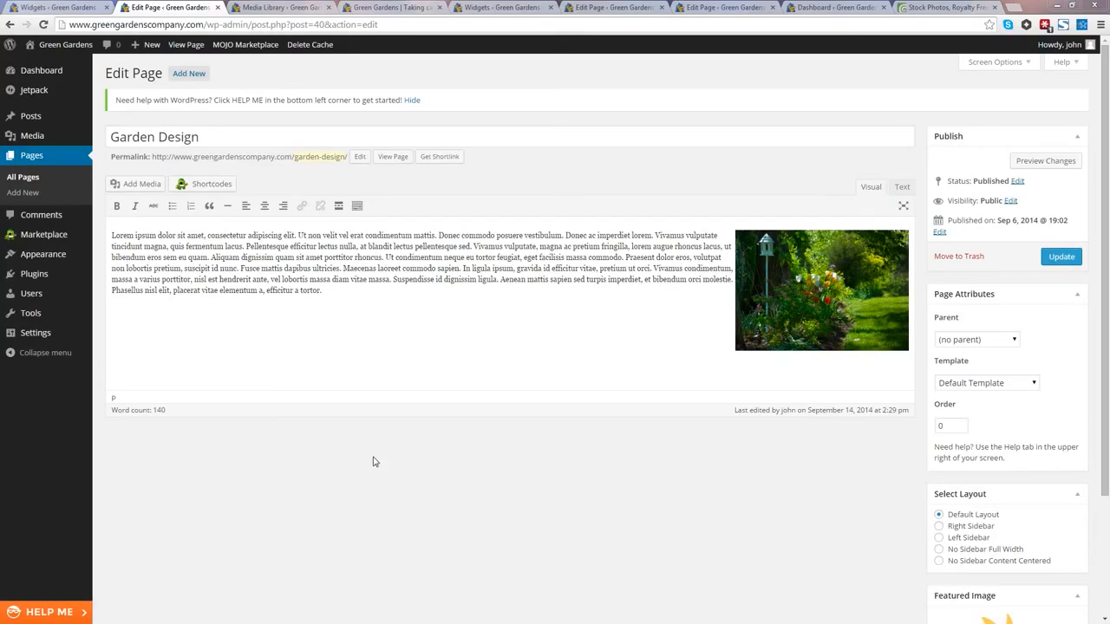
# Step: Enlarge the right-aligned garden image to about 309 × 216 and update the page
pyautogui.click(822, 290)
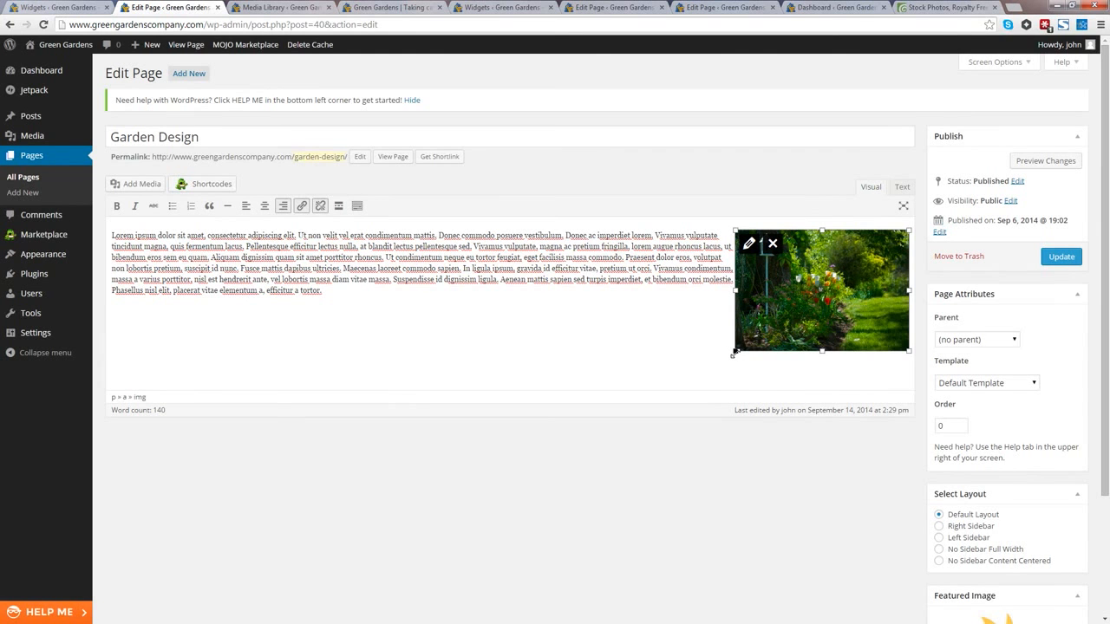
pyautogui.moveTo(735, 353); pyautogui.dragTo(702, 375)
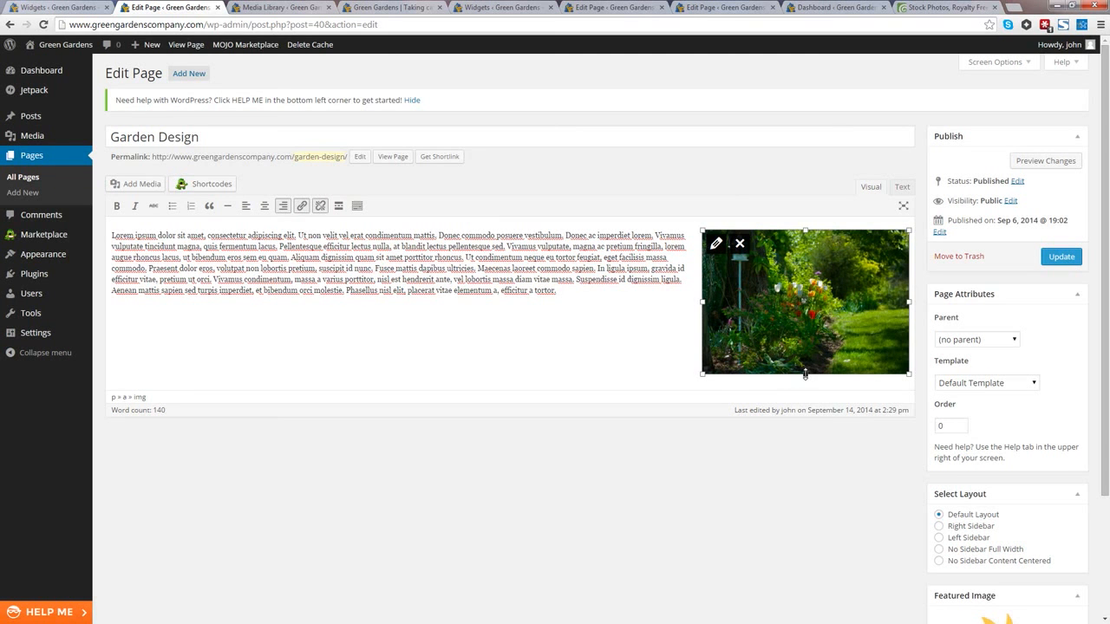
pyautogui.moveTo(806, 373); pyautogui.dragTo(806, 354)
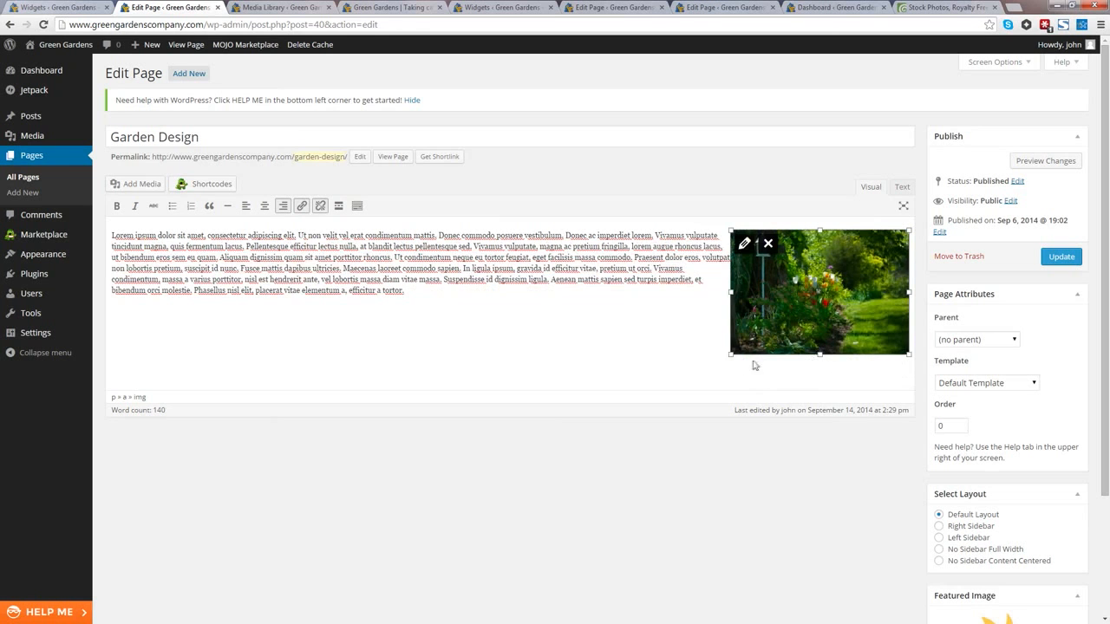
pyautogui.moveTo(731, 355); pyautogui.dragTo(711, 367)
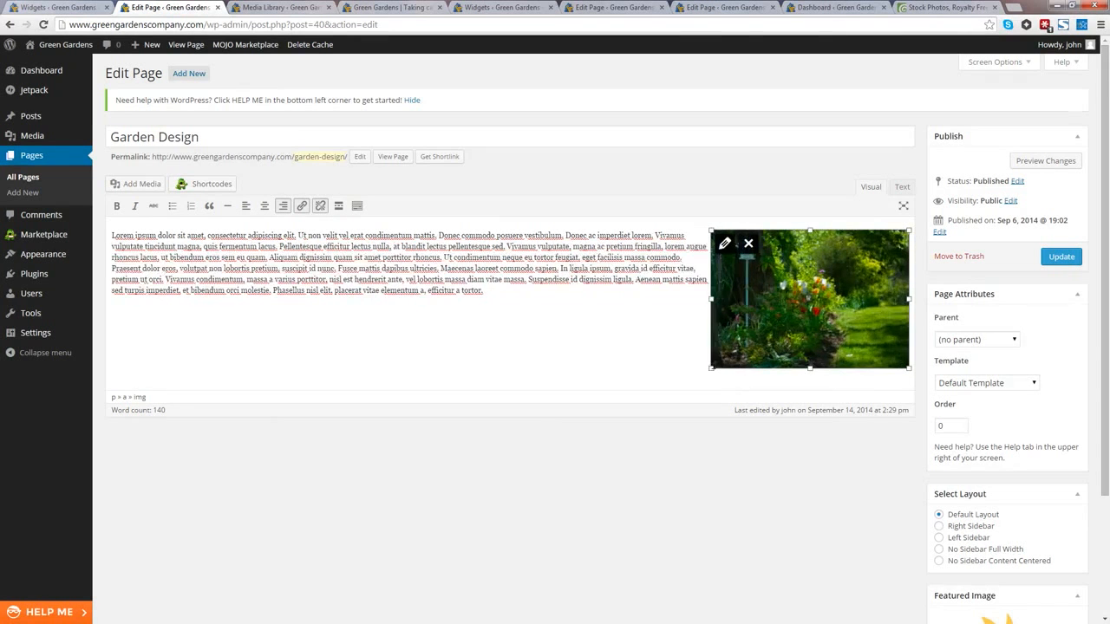
pyautogui.click(1062, 258)
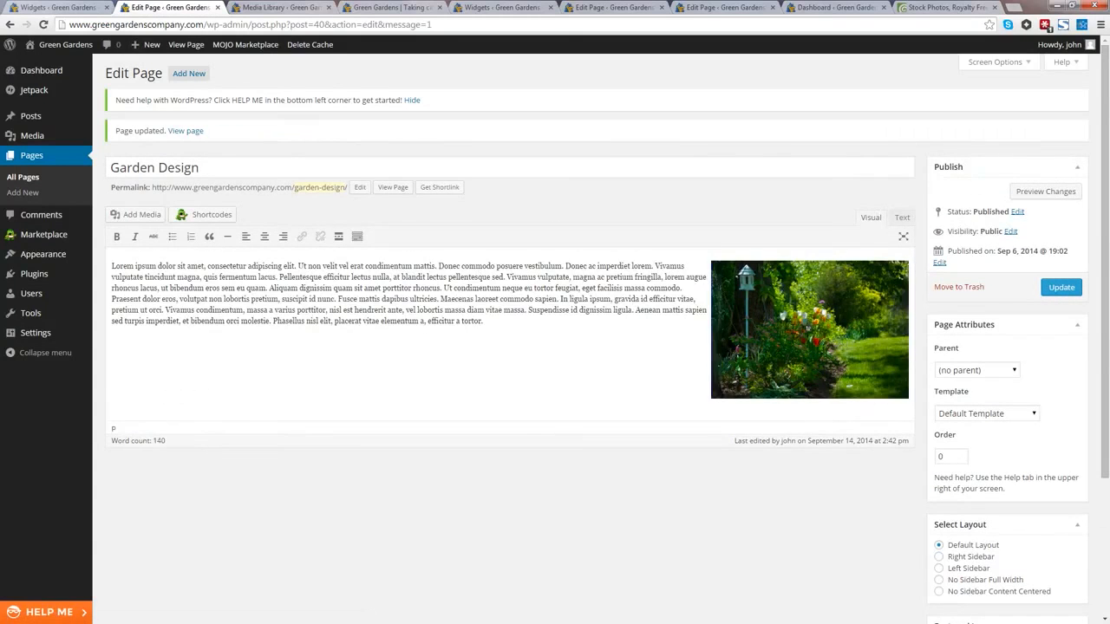
pyautogui.click(810, 331)
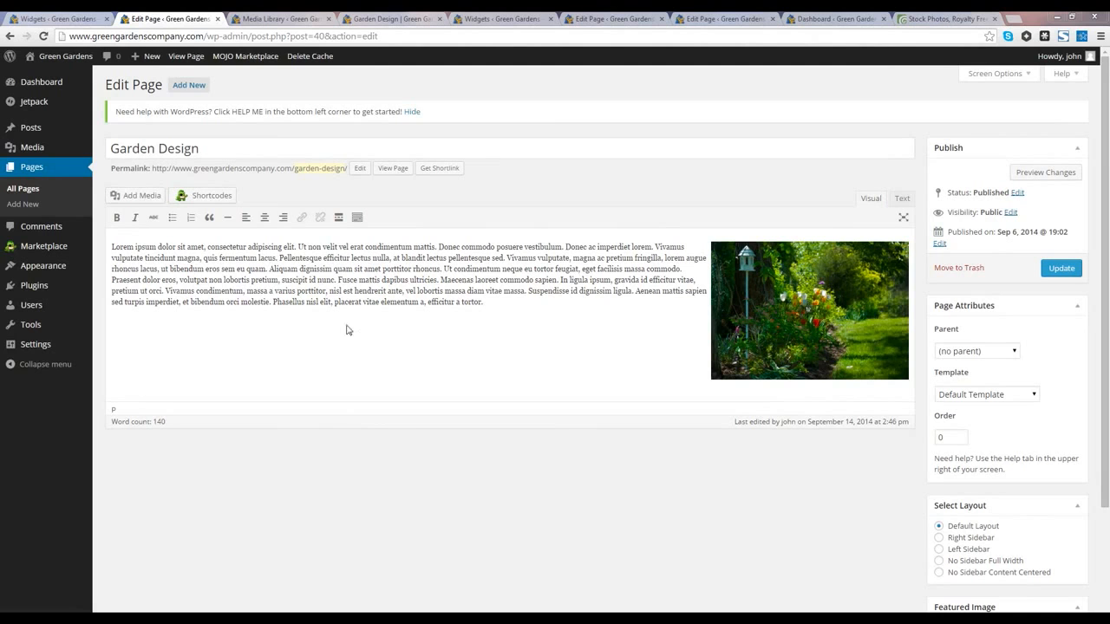
# Step: Scroll through the live Garden Design page to check the enlarged right-aligned garden image
pyautogui.click(373, 16)
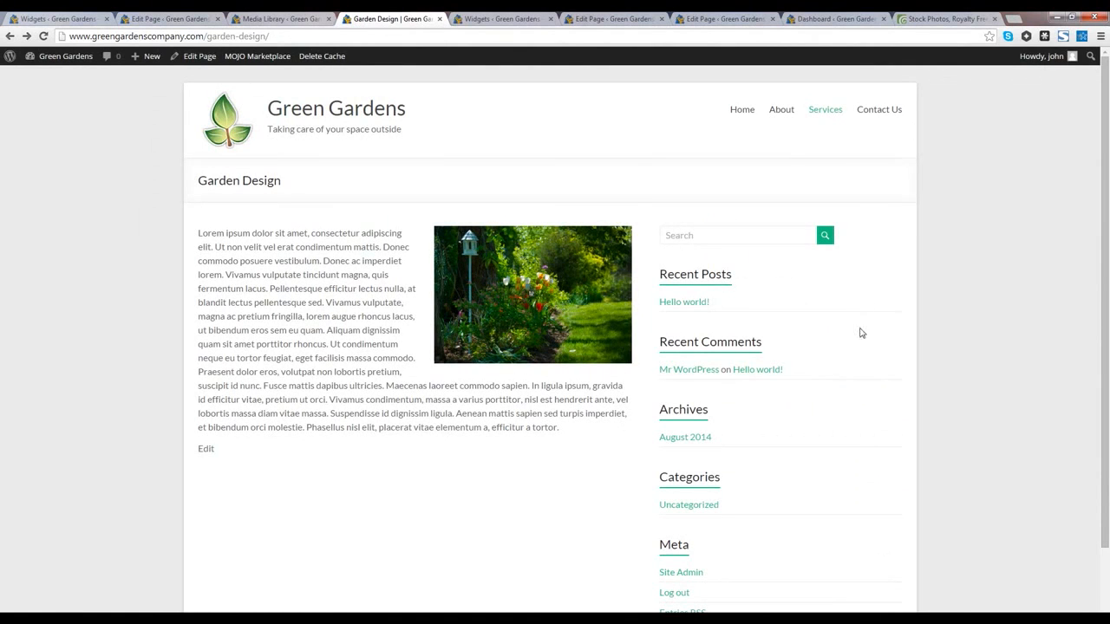
pyautogui.scroll(-2, 798, 308)
pyautogui.scroll(2, 801, 308)
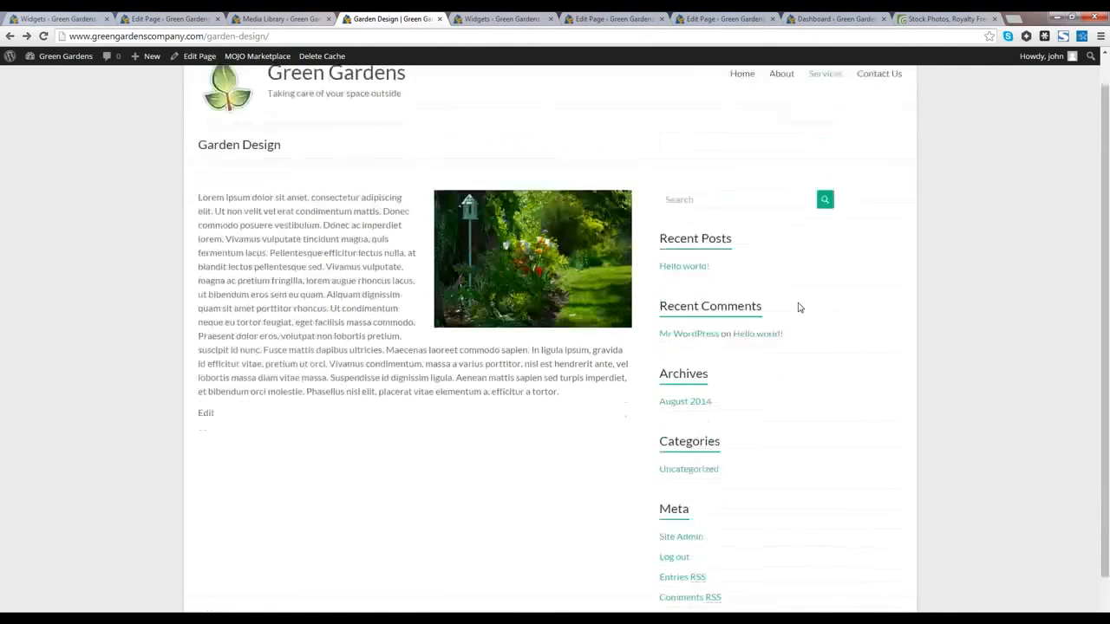
pyautogui.scroll(-1, 799, 306)
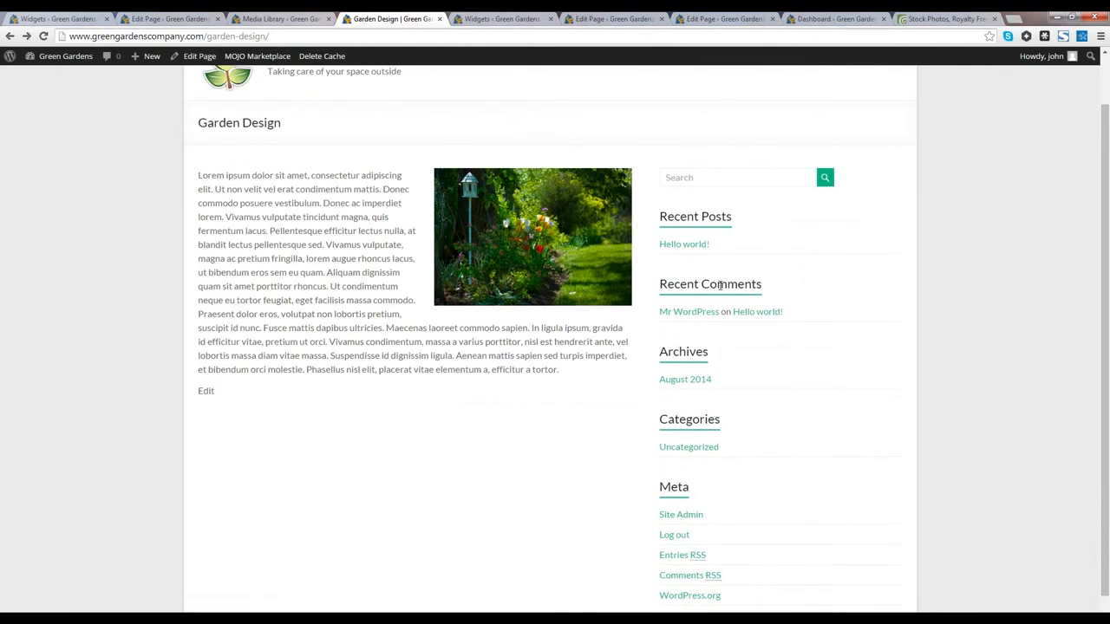
pyautogui.scroll(1, 712, 351)
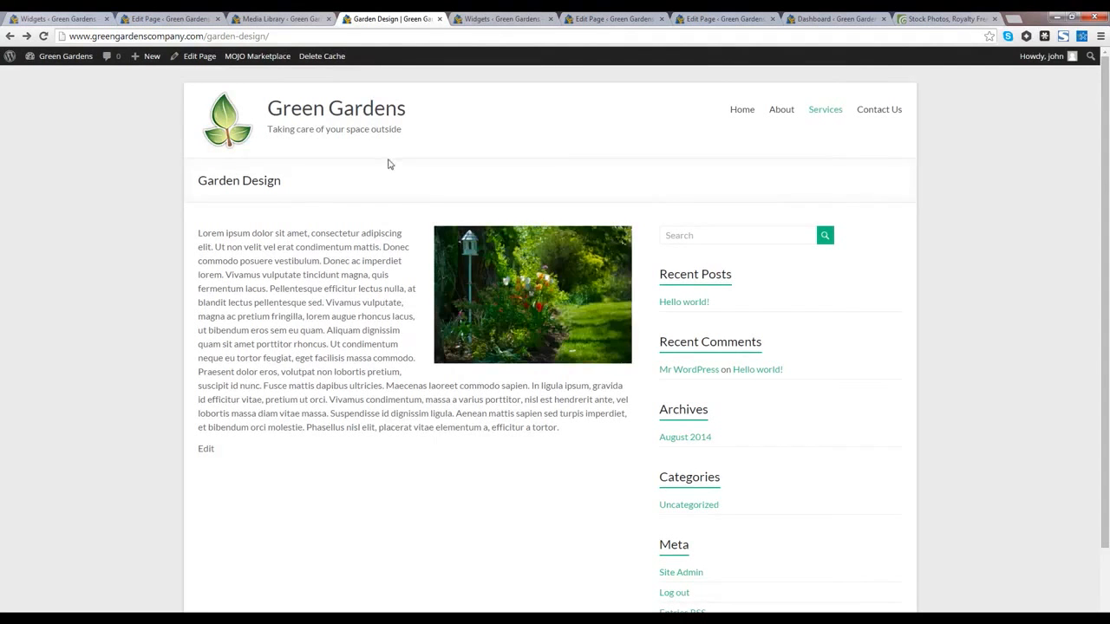
# Step: Go to Appearance > Widgets to see the Right Sidebar's six widgets
pyautogui.click(56, 19)
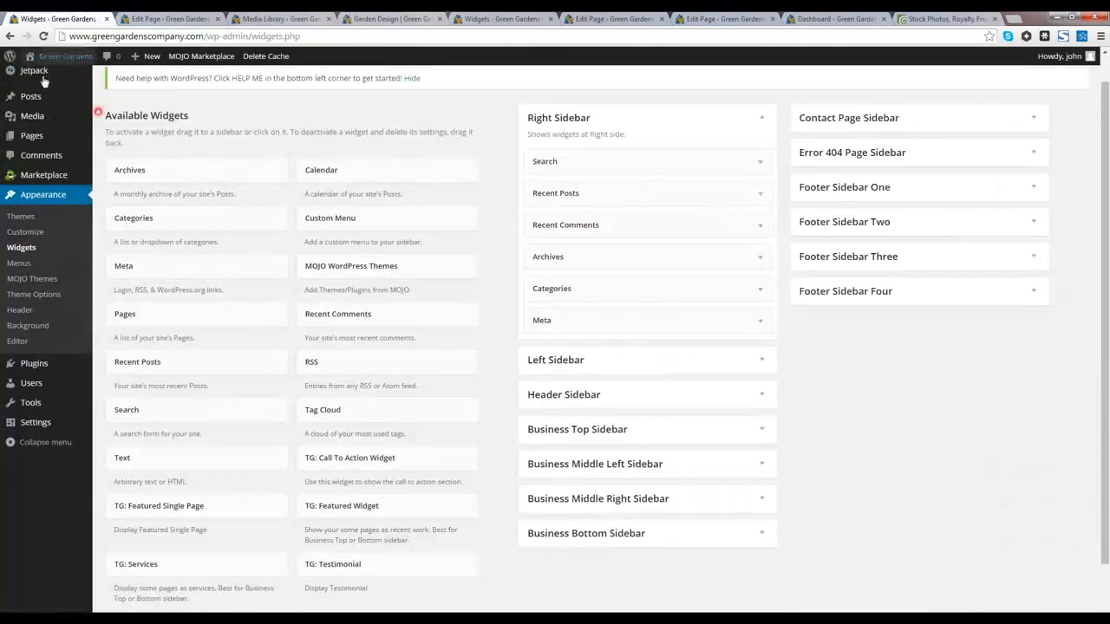
pyautogui.scroll(1, 44, 81)
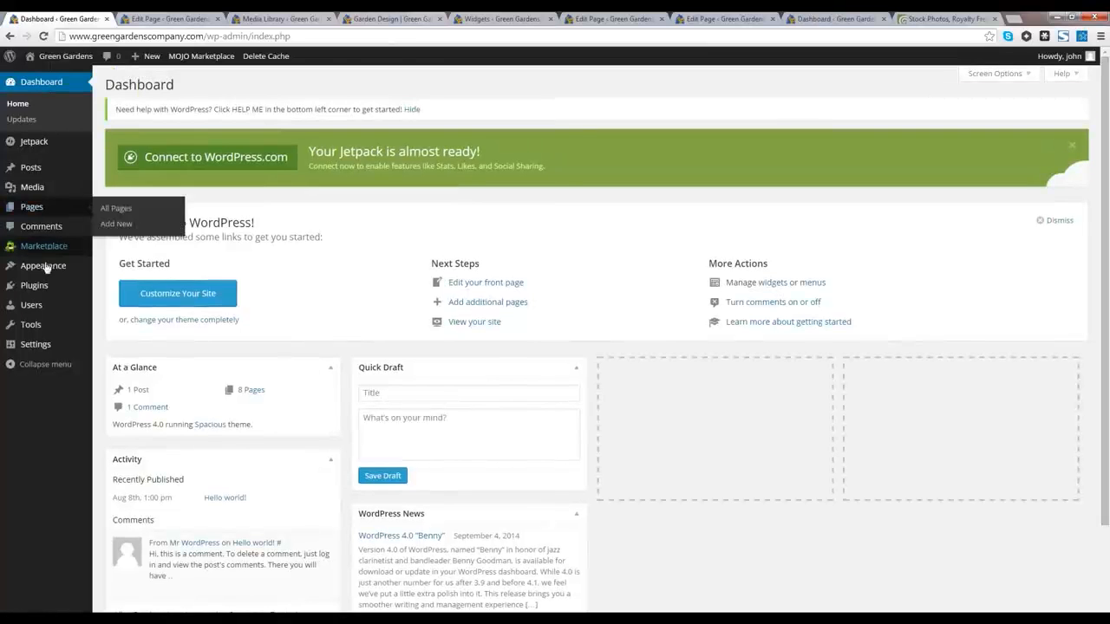
pyautogui.moveTo(46, 268)
pyautogui.click(124, 305)
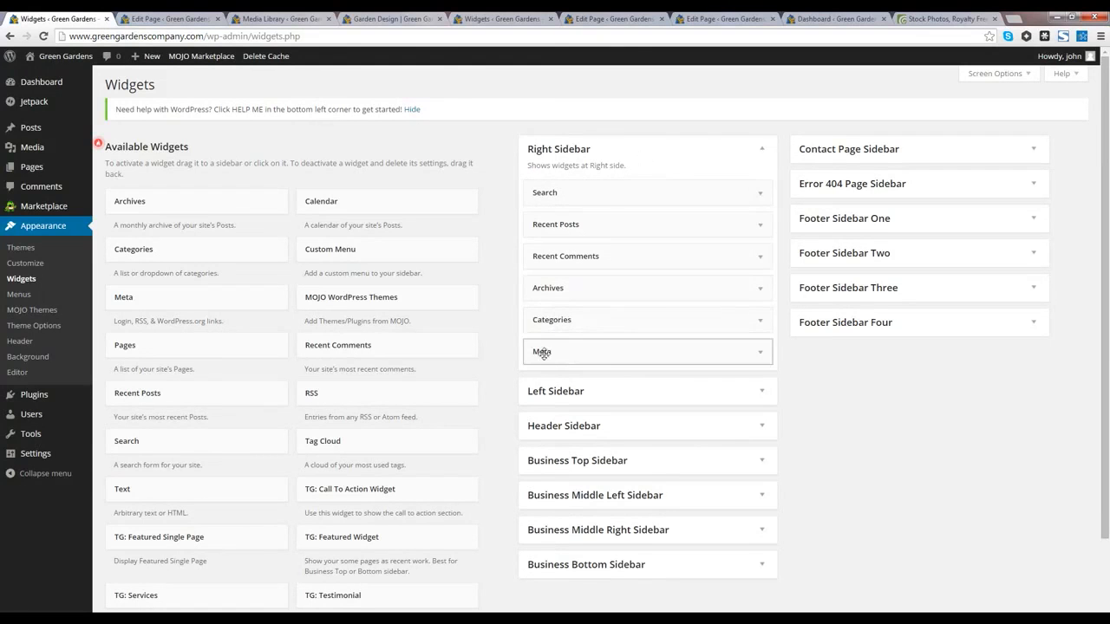
# Step: Delete the Search, Recent Posts, Archives, Categories, Recent Comments and Meta widgets from the Right Sidebar
pyautogui.click(760, 195)
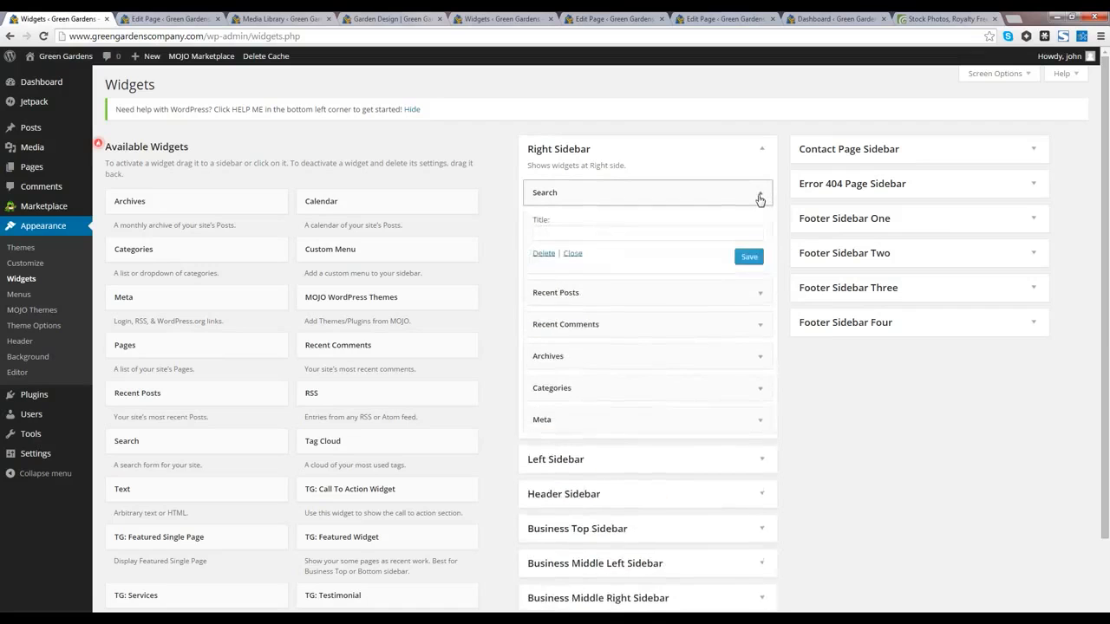
pyautogui.click(543, 257)
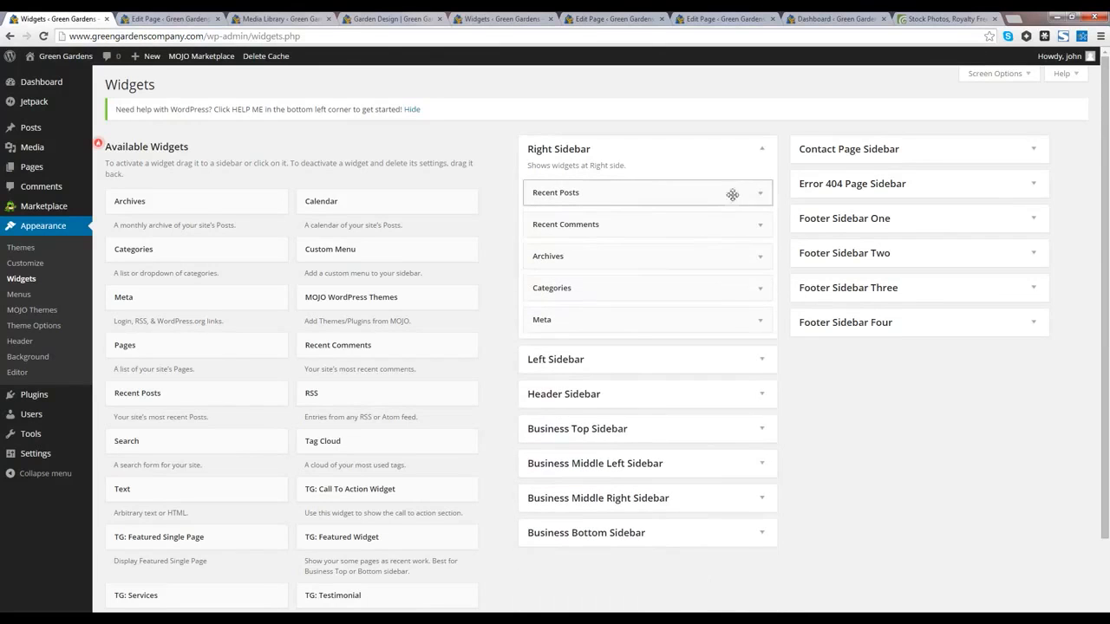
pyautogui.click(760, 195)
pyautogui.click(544, 301)
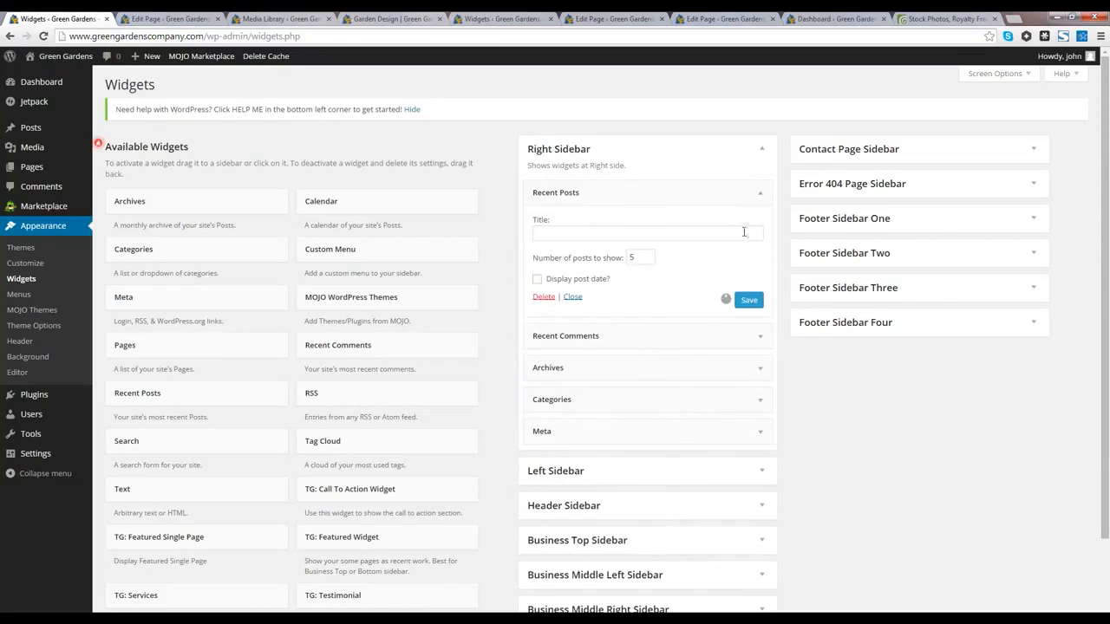
pyautogui.click(763, 225)
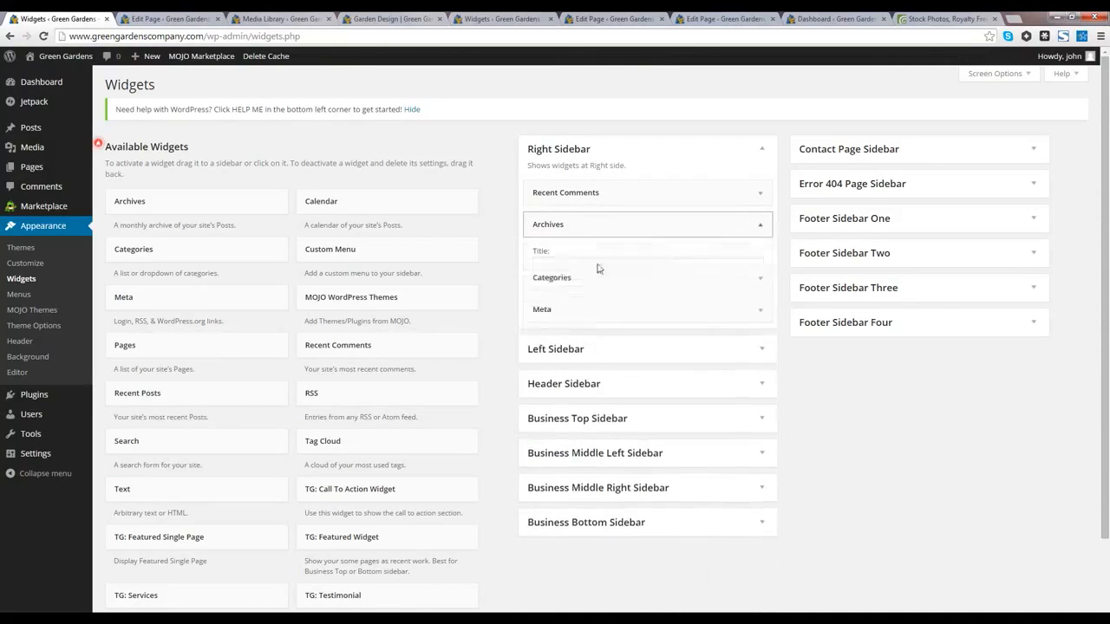
pyautogui.click(759, 225)
pyautogui.click(542, 327)
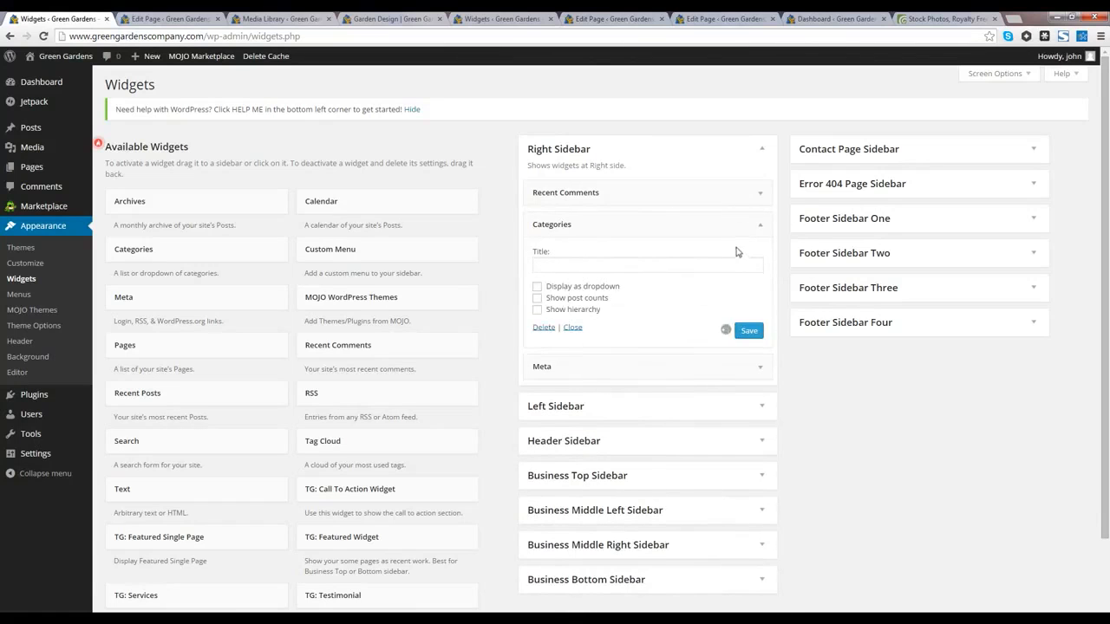
pyautogui.click(762, 198)
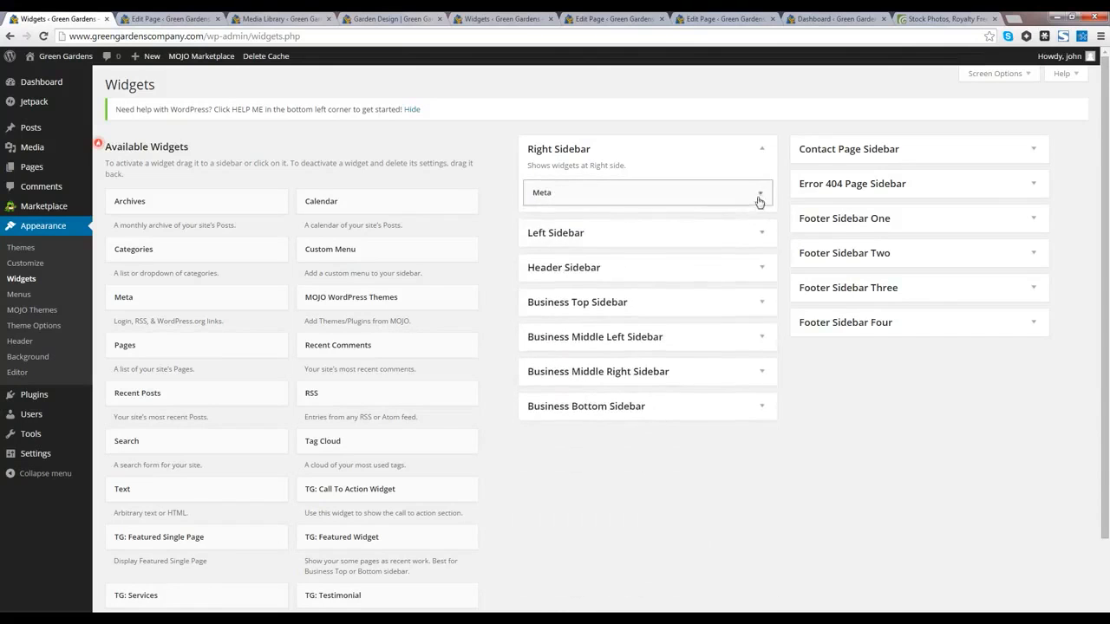
pyautogui.click(759, 195)
pyautogui.click(543, 254)
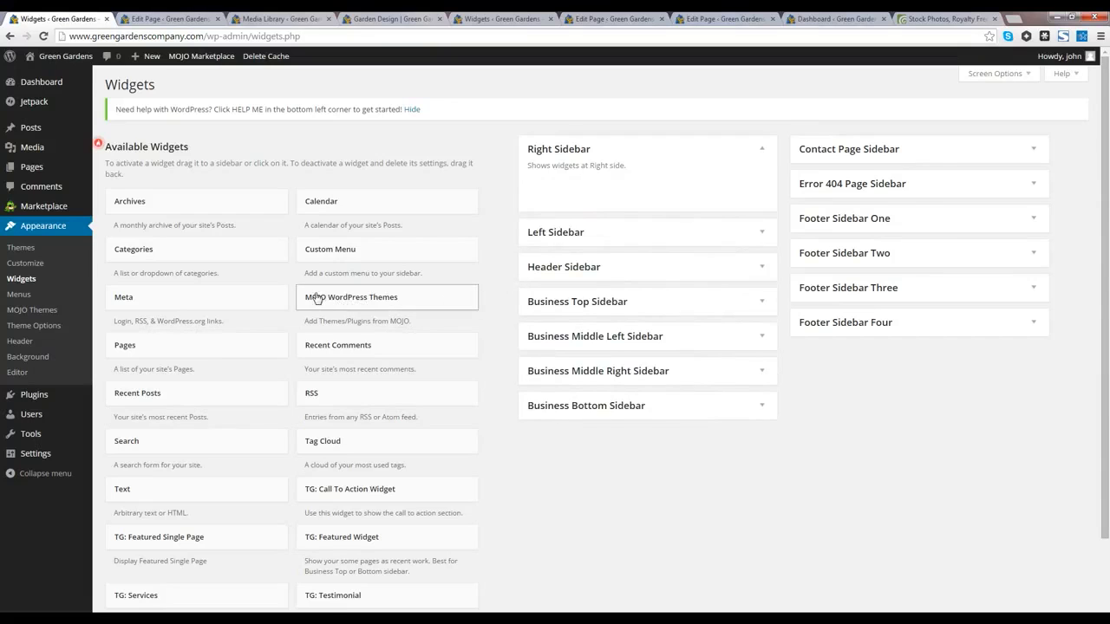
# Step: Add the TG: Call To Action and TG: Testimonial widgets to the Right Sidebar
pyautogui.scroll(-1, 317, 299)
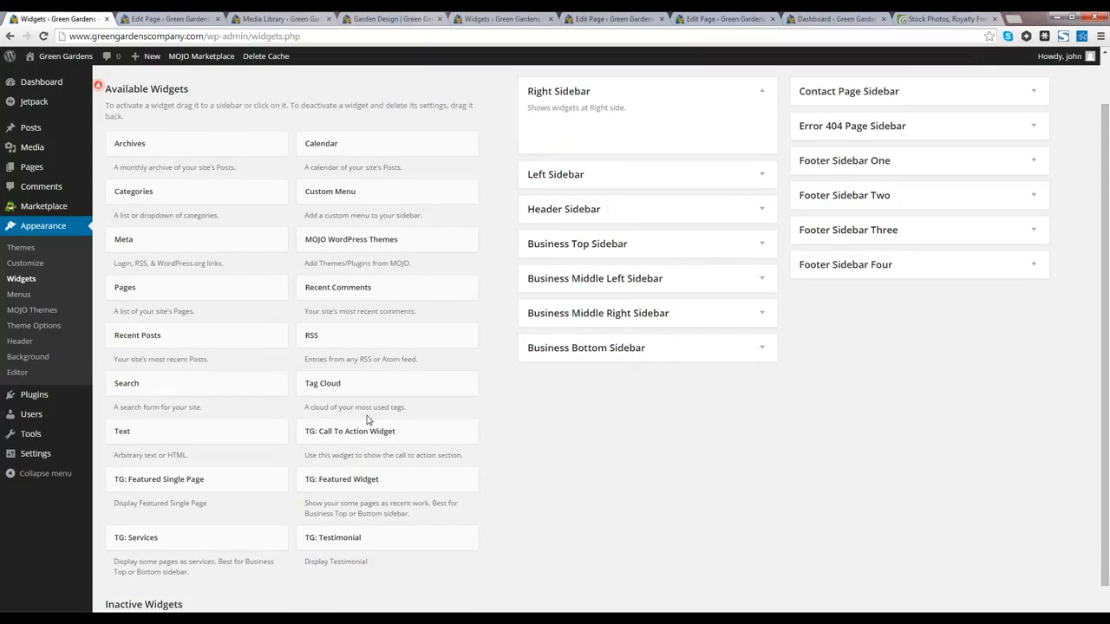
pyautogui.moveTo(347, 429); pyautogui.dragTo(573, 139)
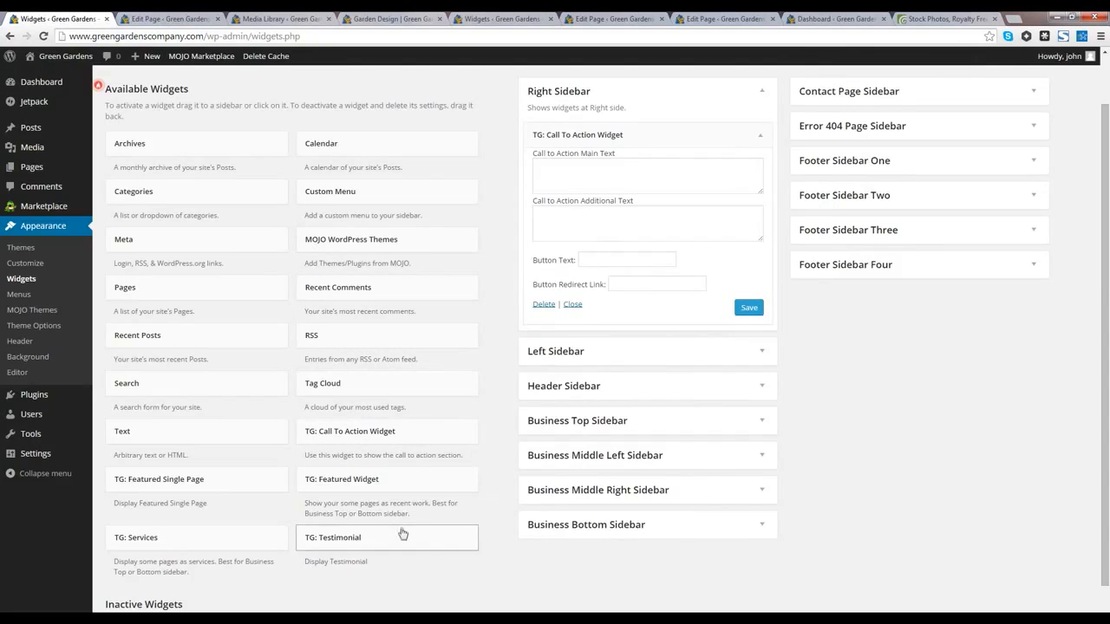
pyautogui.moveTo(402, 530); pyautogui.dragTo(558, 135)
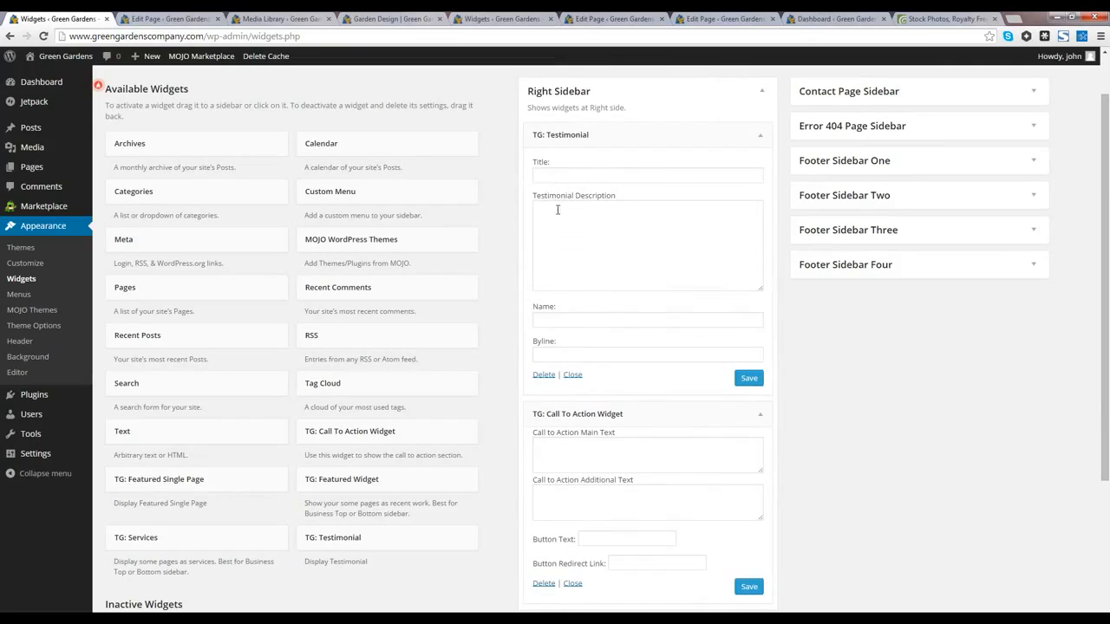
# Step: Paste 'Amazing service' as the Testimonial widget's title
pyautogui.click(574, 230)
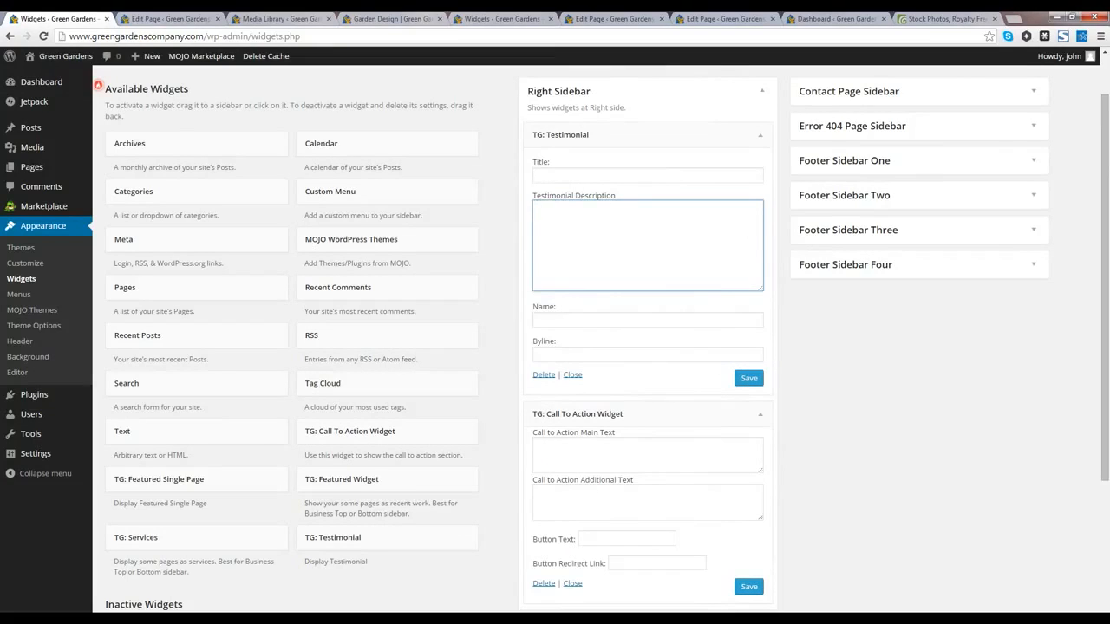
pyautogui.hotkey('alt', 'Tab')
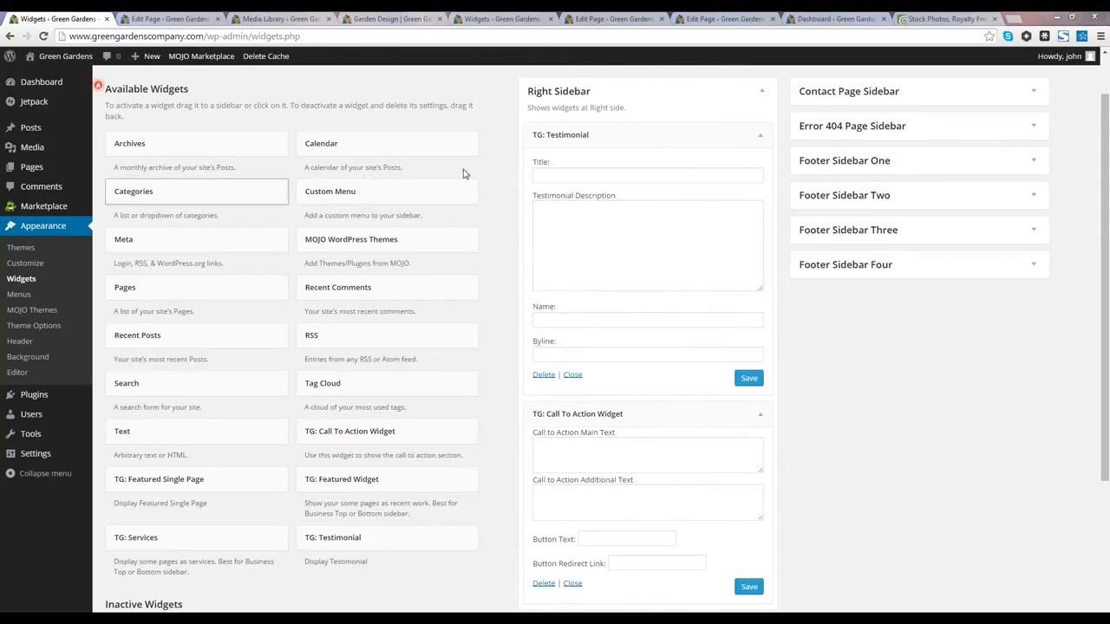
pyautogui.click(555, 176)
pyautogui.write('Amazing service')
pyautogui.click(587, 233)
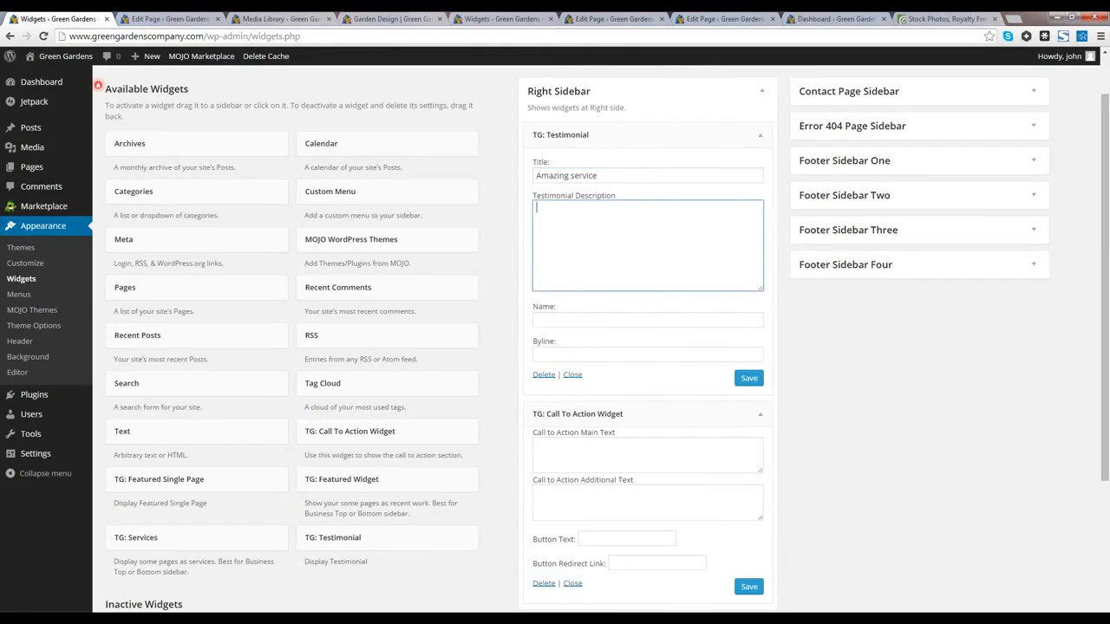
pyautogui.hotkey('alt', 'Tab')
pyautogui.click(574, 235)
# Step: Save the testimonial description, then paste the call-to-action headline and supporting text
pyautogui.write("We had our garden designed by Green Gardens and couldn't be happier.")
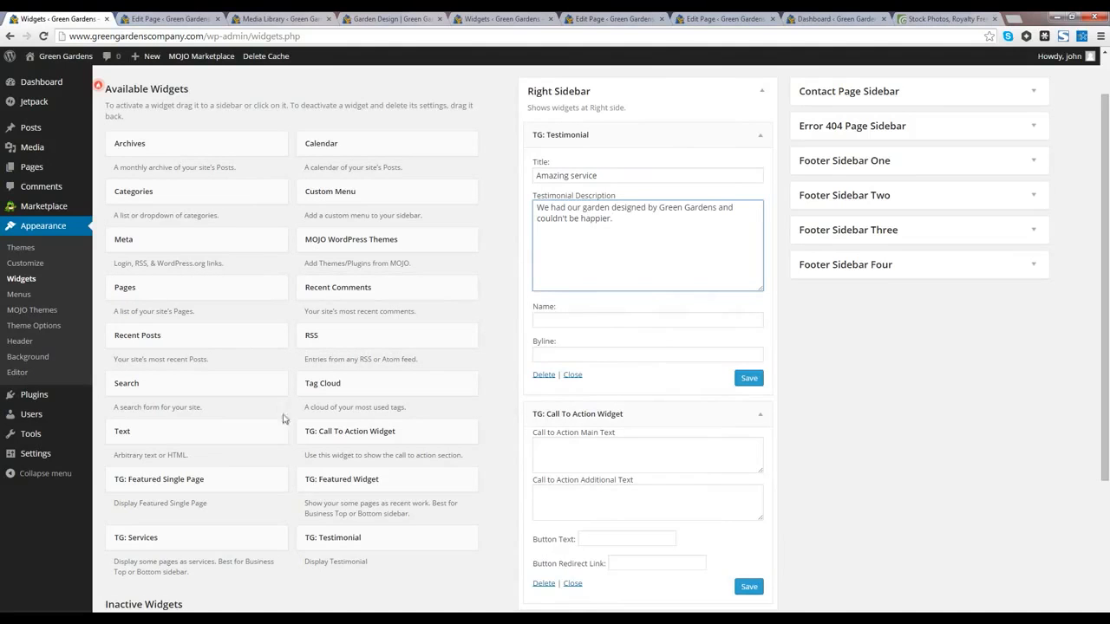
pyautogui.click(742, 379)
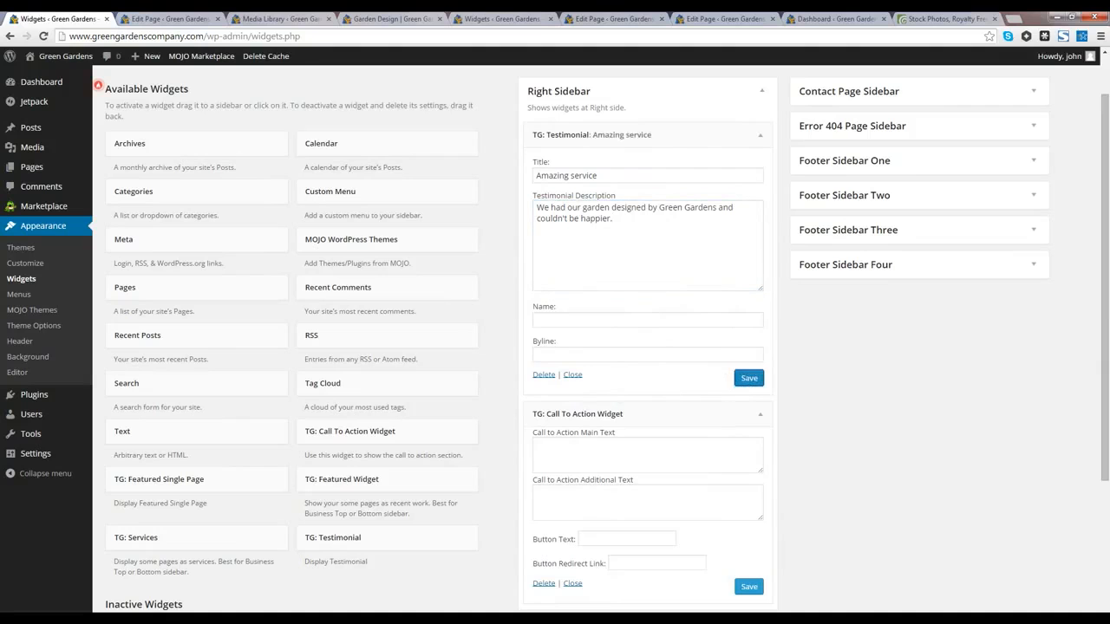
pyautogui.hotkey('alt', 'Tab')
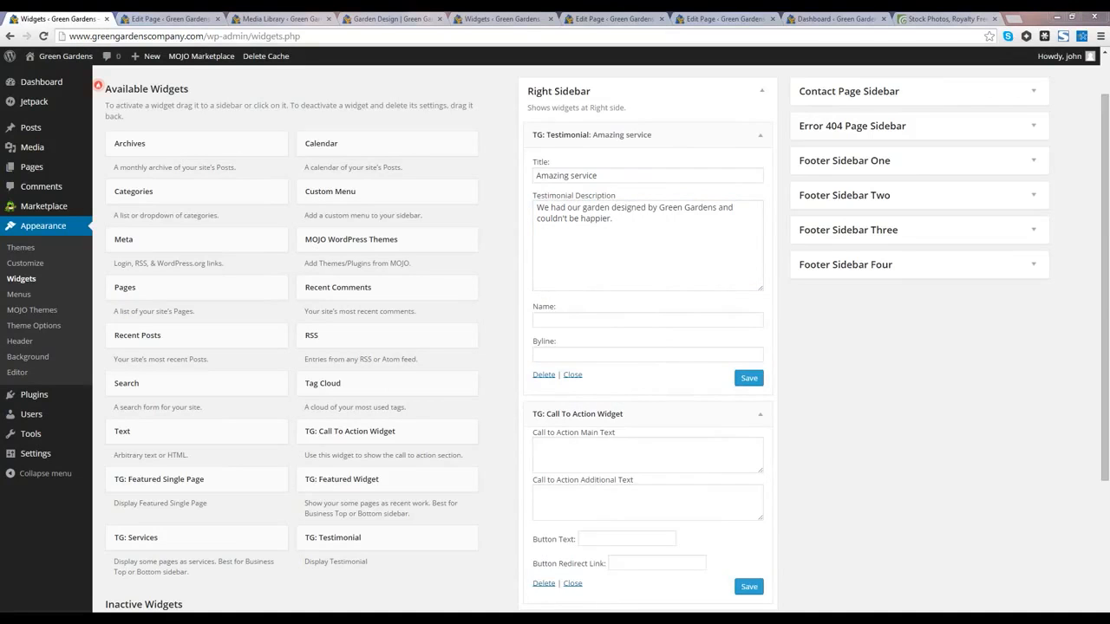
pyautogui.click(629, 468)
pyautogui.write('Call us today for a FREE quote!')
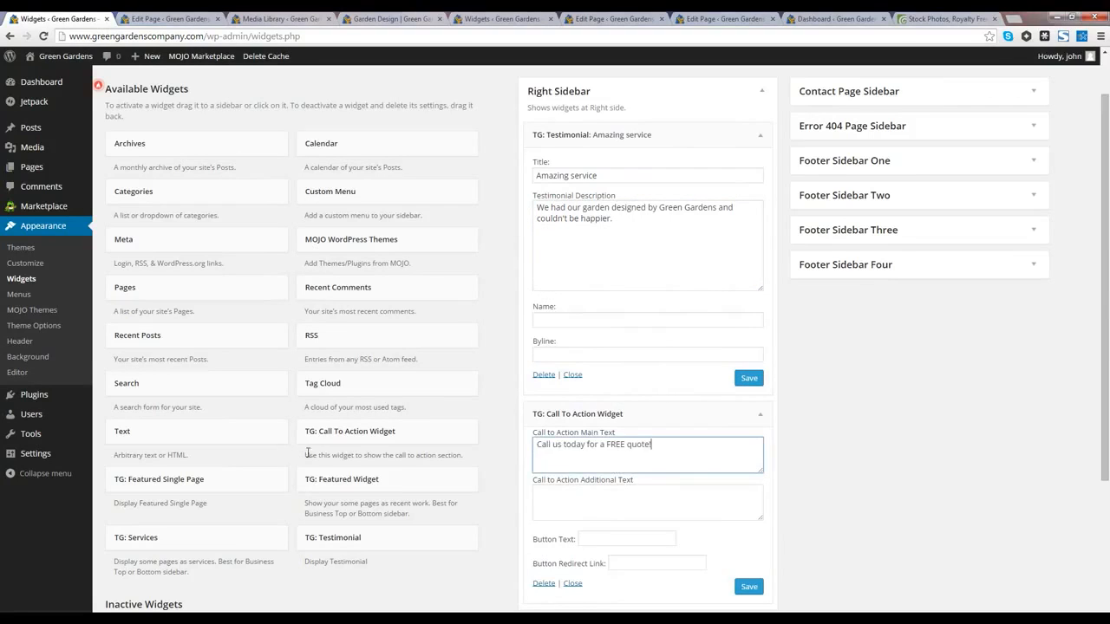
pyautogui.hotkey('alt', 'Tab')
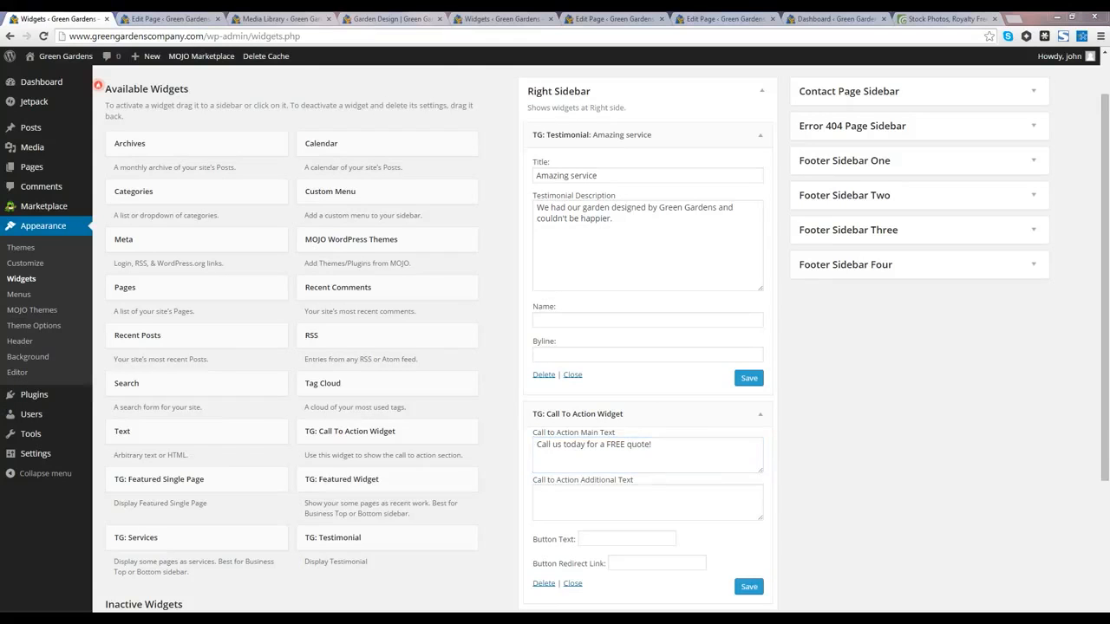
pyautogui.click(587, 498)
pyautogui.write("we have hundreds of happy customers. We'd like you to be one too!")
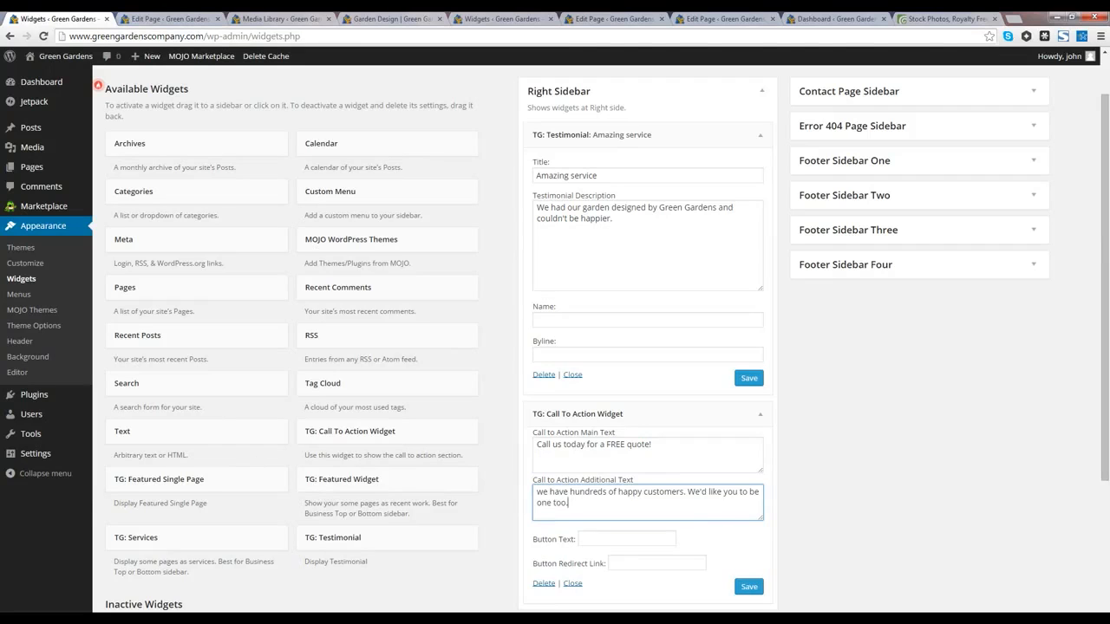
# Step: Set the call-to-action button label to 'FREE Quote' and its redirect link to 'contact'
pyautogui.hotkey('alt', 'Tab')
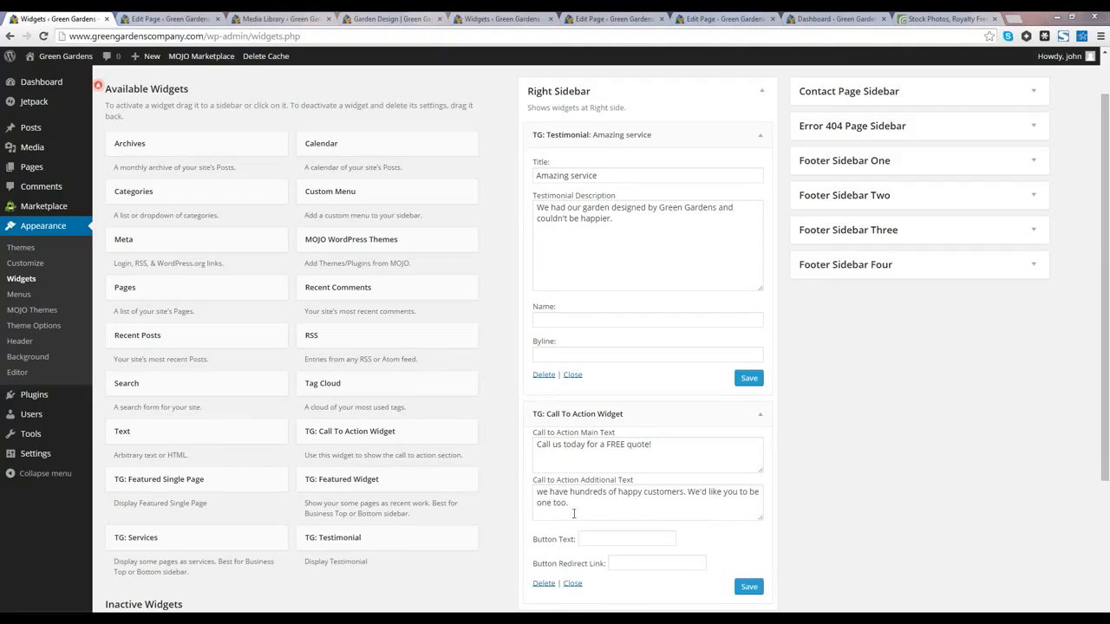
pyautogui.click(592, 539)
pyautogui.write('FREE Quote')
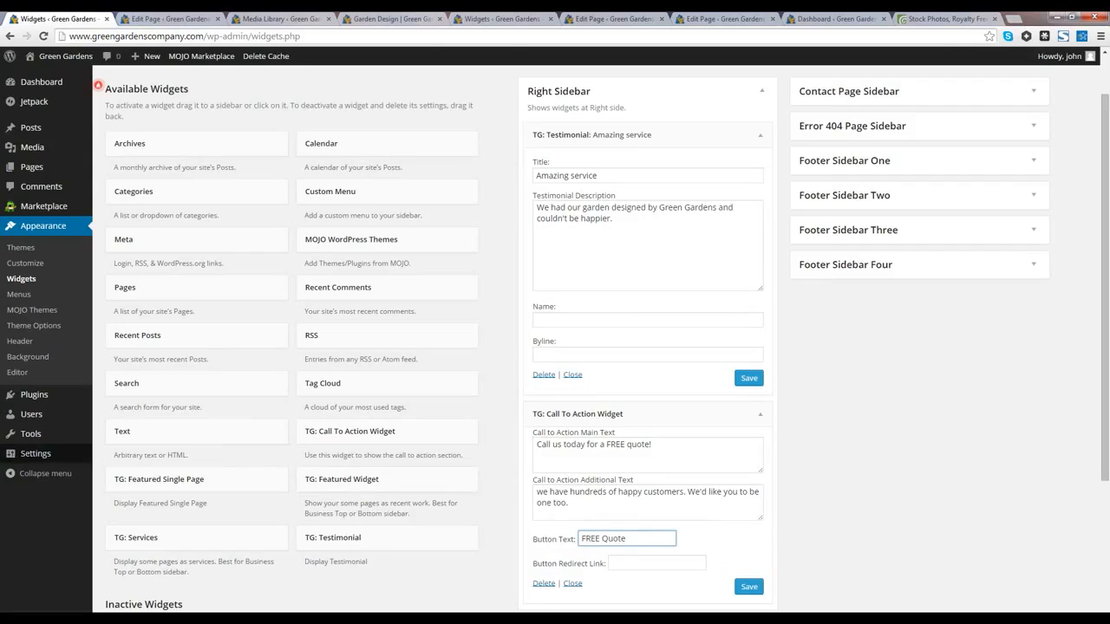
pyautogui.hotkey('alt', 'Tab')
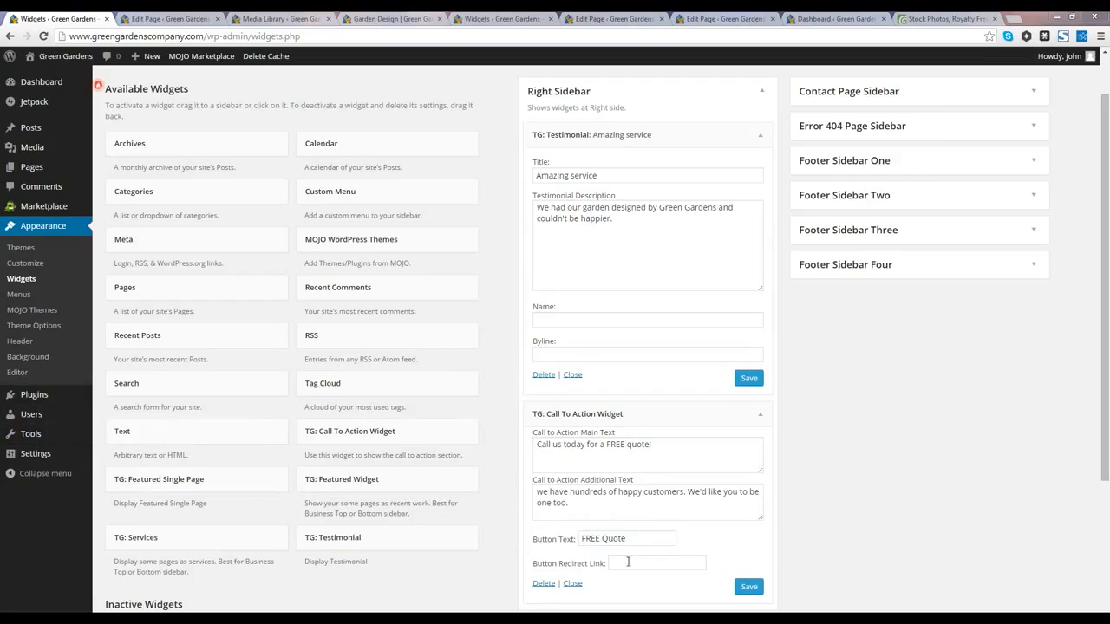
pyautogui.click(657, 562)
pyautogui.hotkey('ctrl', 'v')
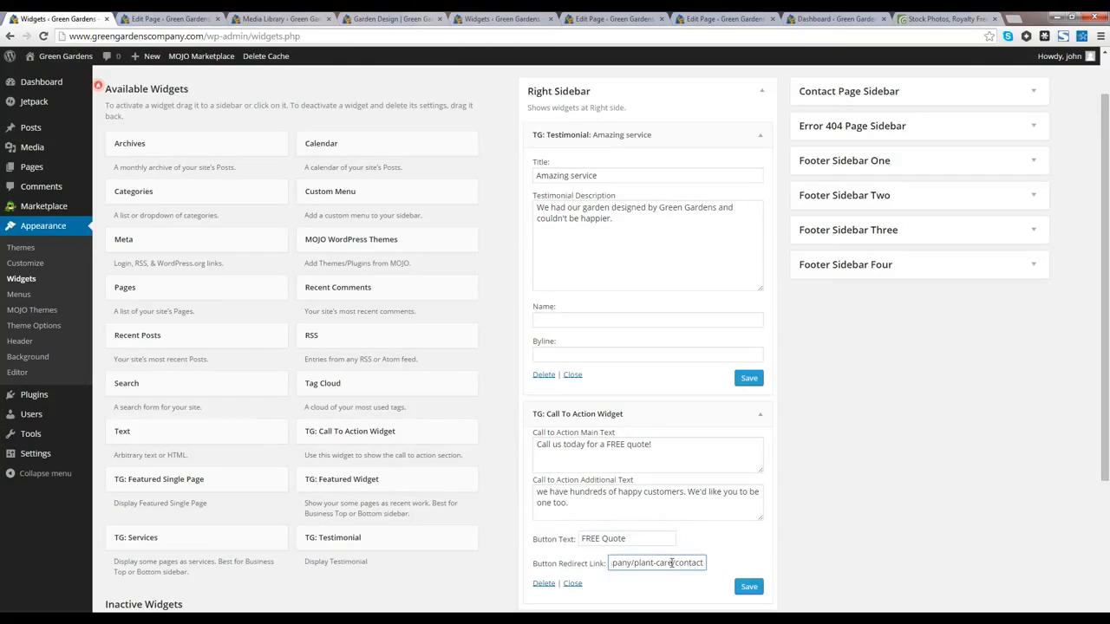
pyautogui.moveTo(678, 563); pyautogui.dragTo(558, 563)
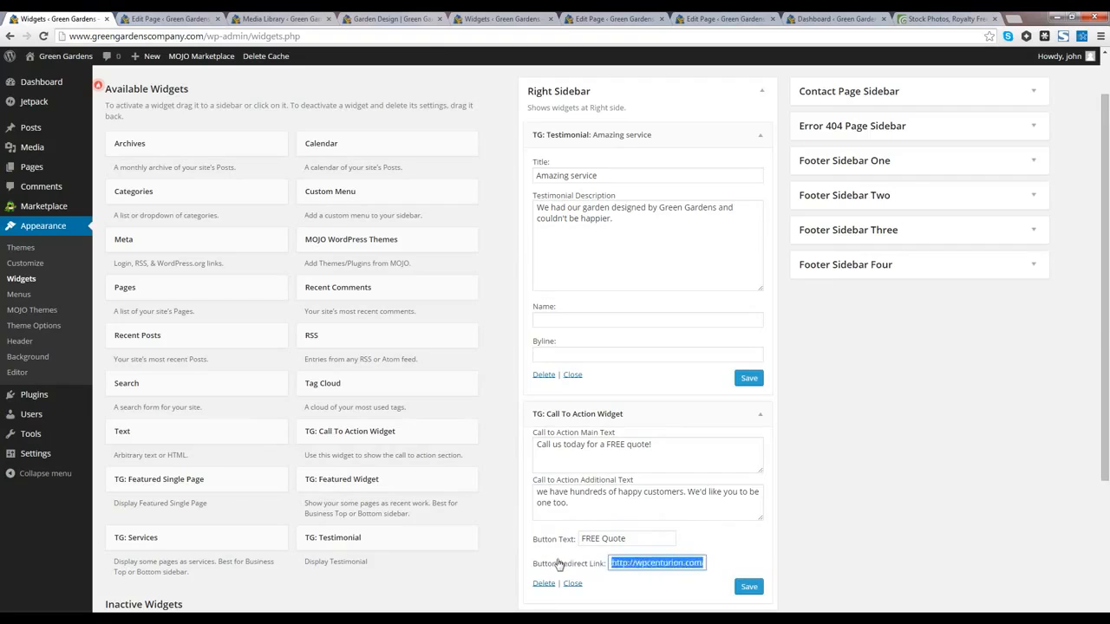
pyautogui.press('BackSpace')
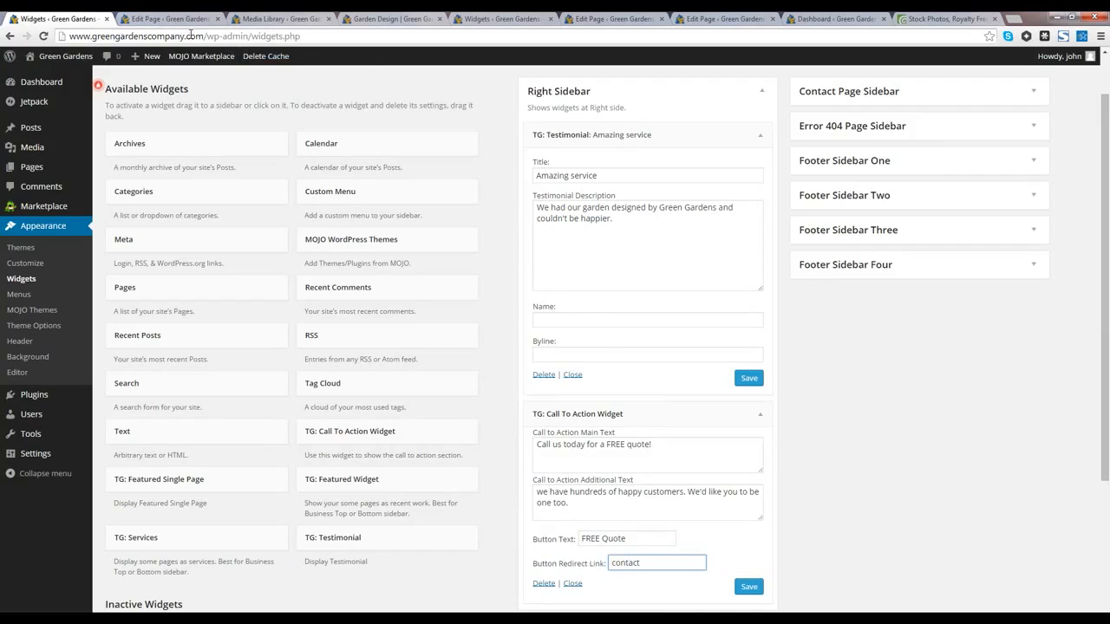
# Step: Replace the button's 'contact' link with the copied Contact Us page URL and save the widget
pyautogui.click(392, 19)
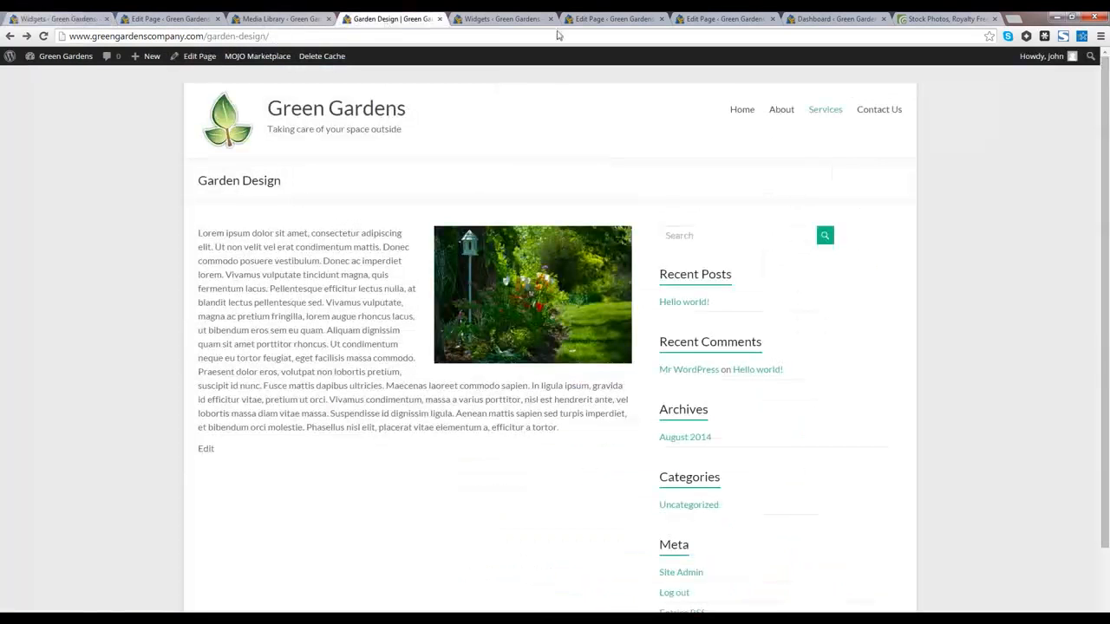
pyautogui.click(879, 113)
pyautogui.click(281, 34)
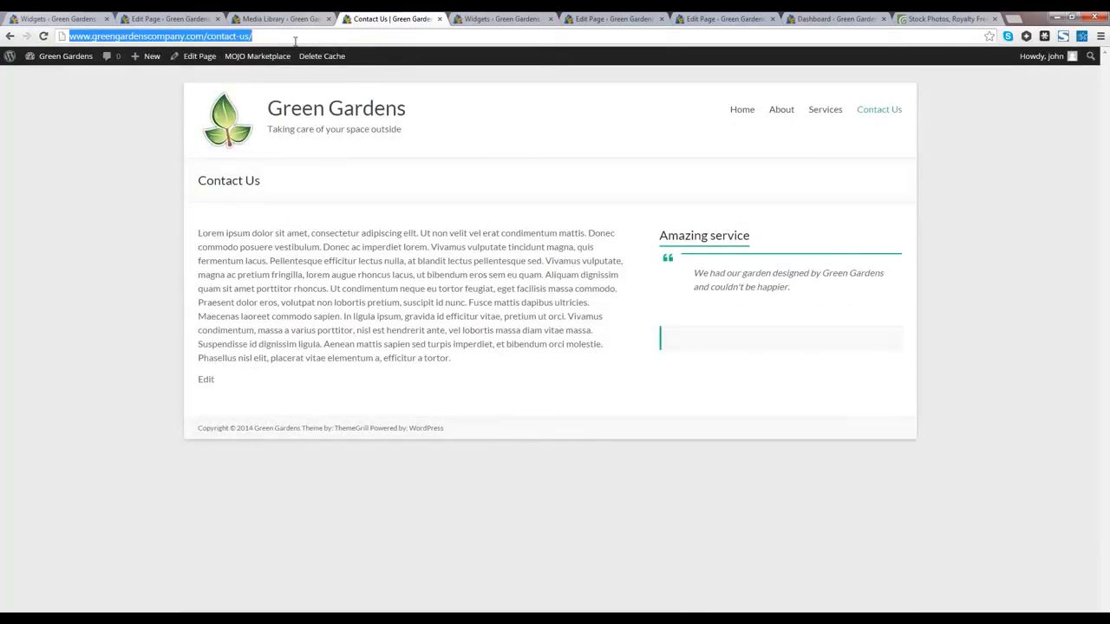
pyautogui.click(158, 19)
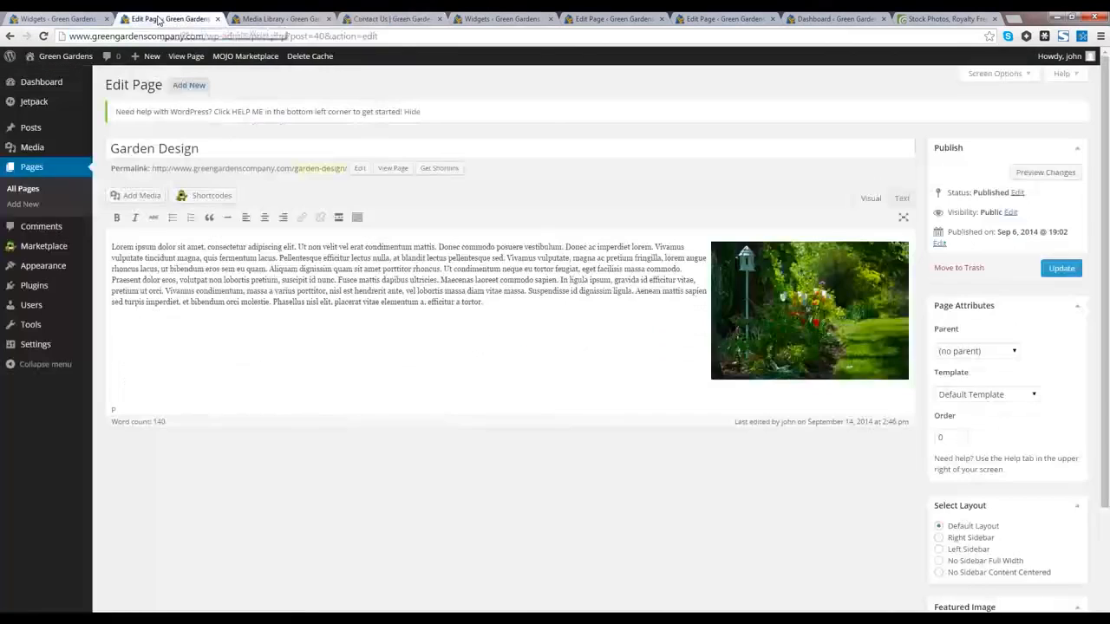
pyautogui.click(83, 19)
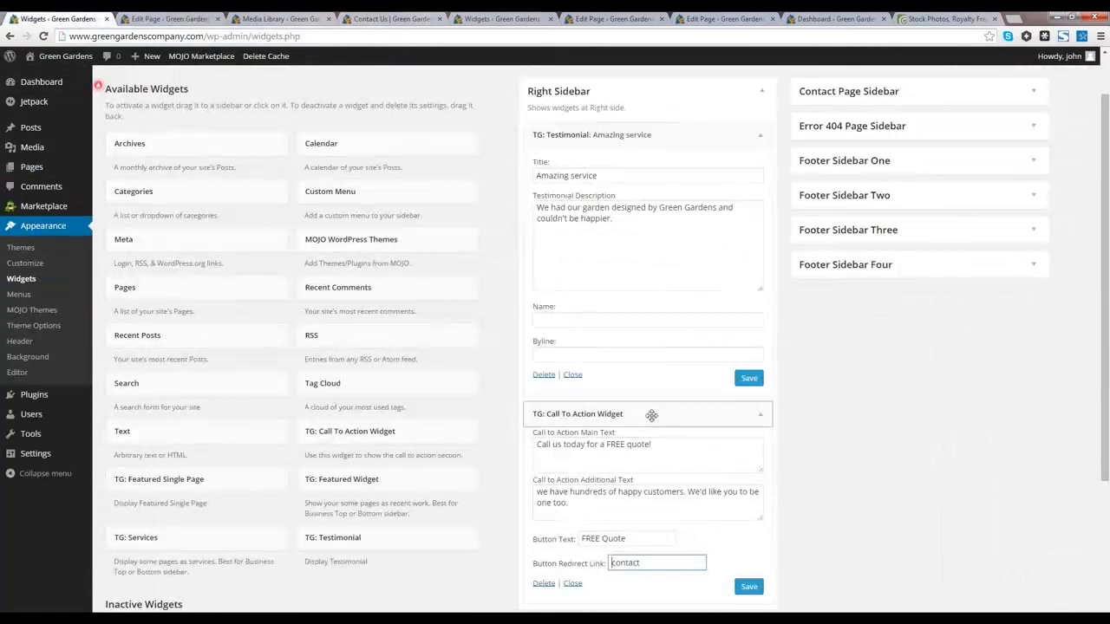
pyautogui.moveTo(662, 565); pyautogui.dragTo(598, 570)
pyautogui.write('http://www.greengardenscompany.com/contact')
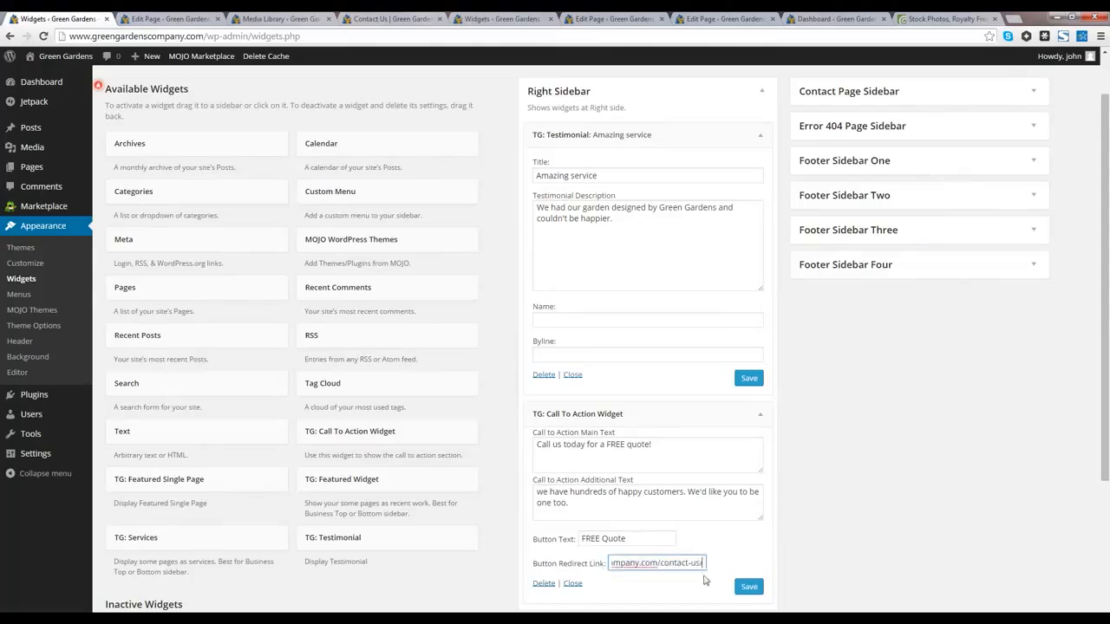
pyautogui.click(735, 587)
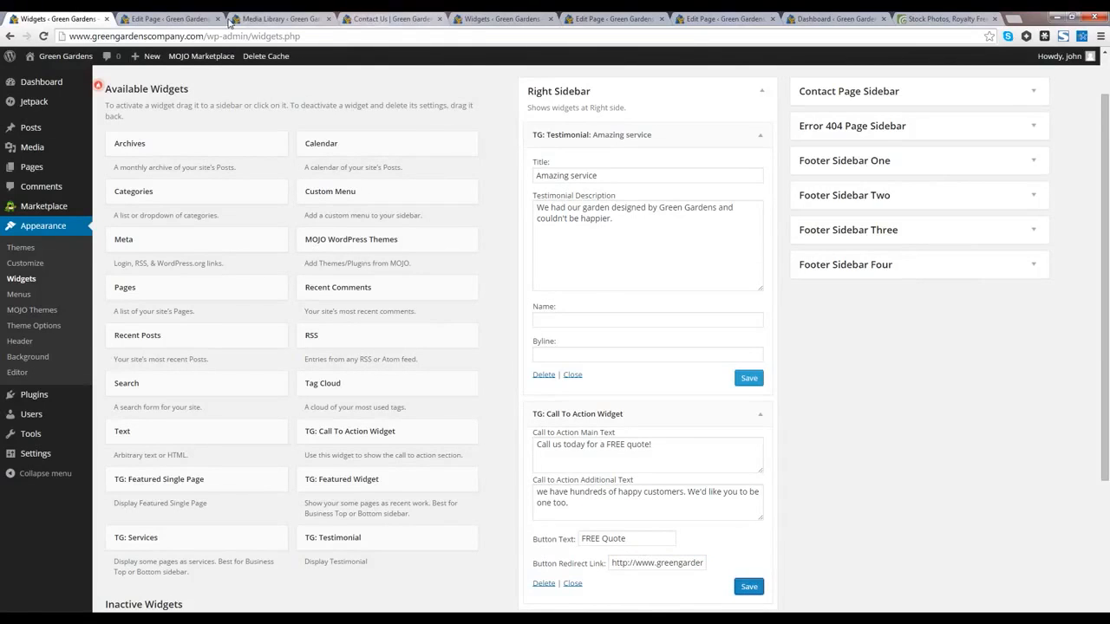
# Step: Browse the live Contact Us, home and Garden Design pages of Green Gardens
pyautogui.click(371, 19)
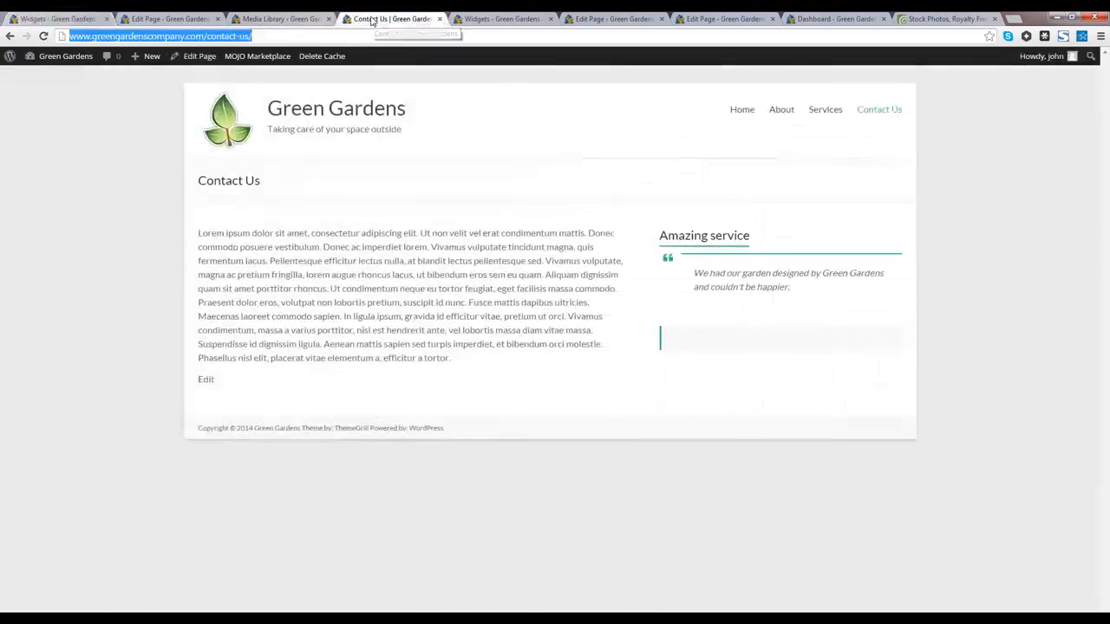
pyautogui.click(753, 116)
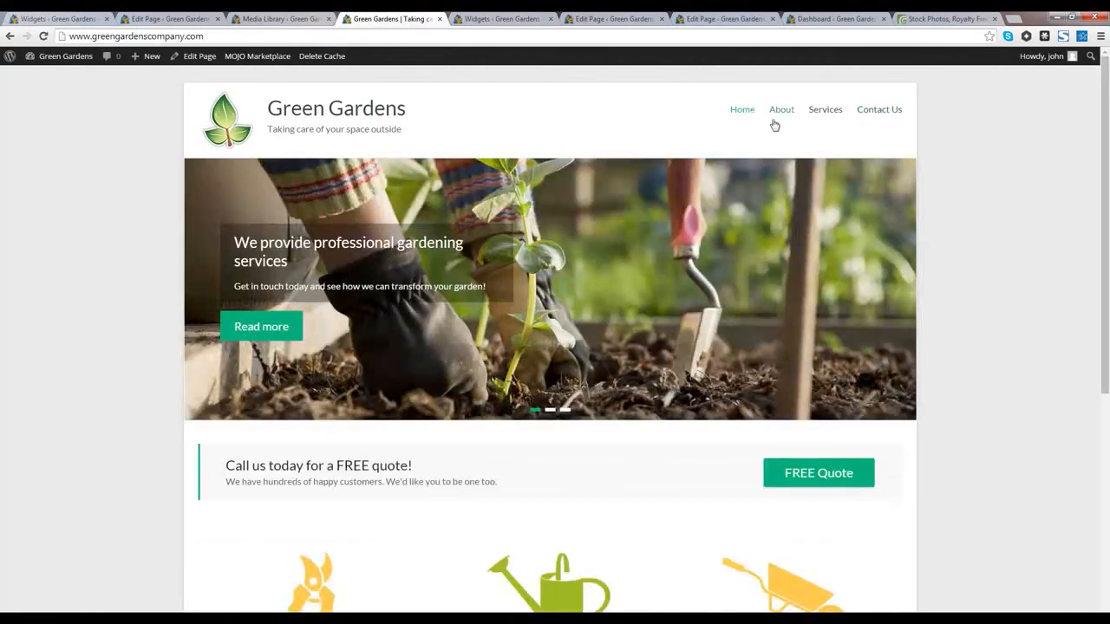
pyautogui.click(833, 130)
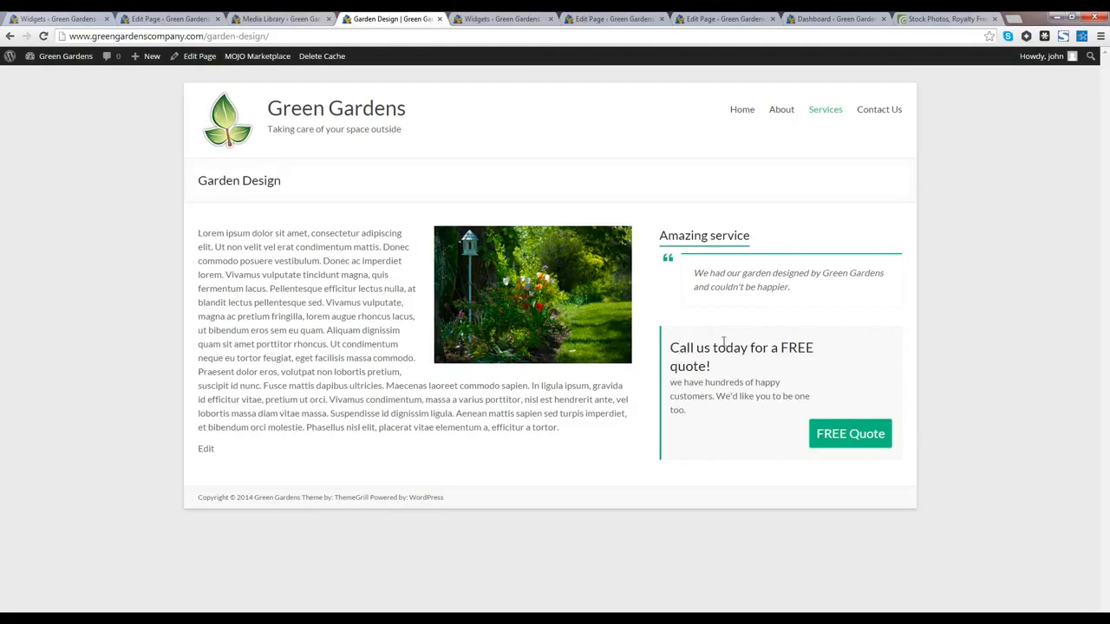
pyautogui.moveTo(679, 347); pyautogui.dragTo(902, 447)
pyautogui.click(691, 333)
# Step: Go back to the Widgets admin page, recheck the Contact Us page, and return to Widgets
pyautogui.click(87, 18)
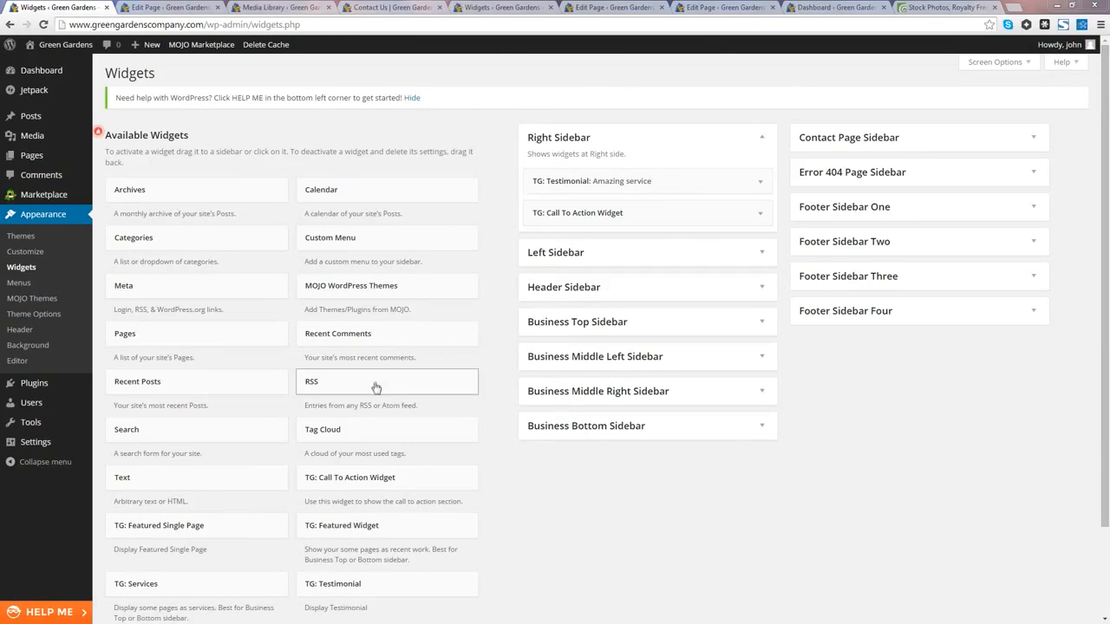
pyautogui.click(379, 15)
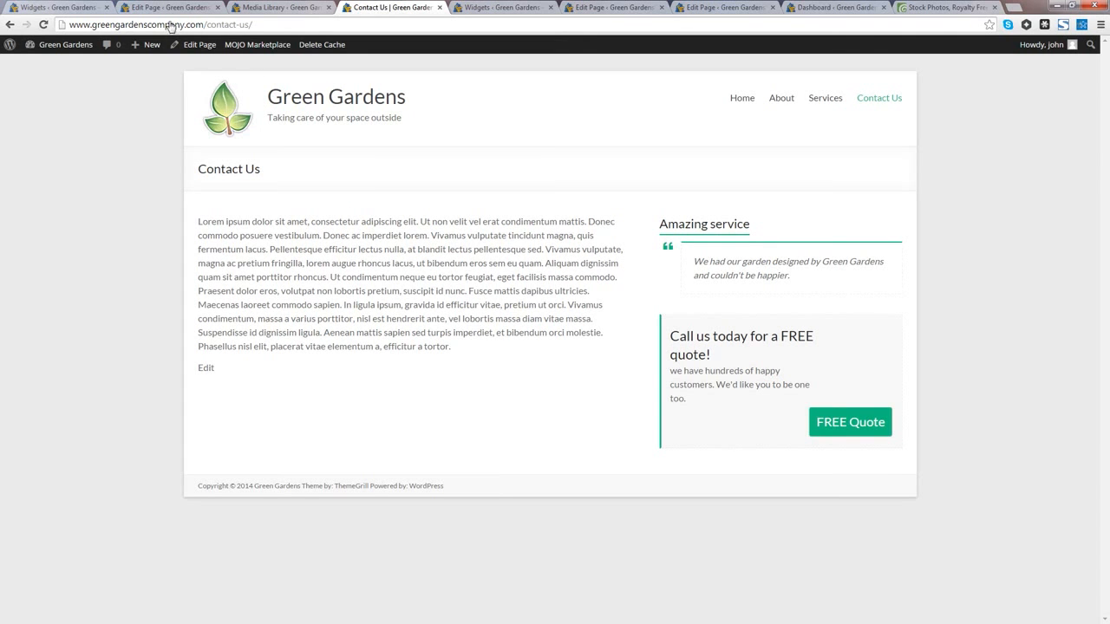
pyautogui.click(60, 8)
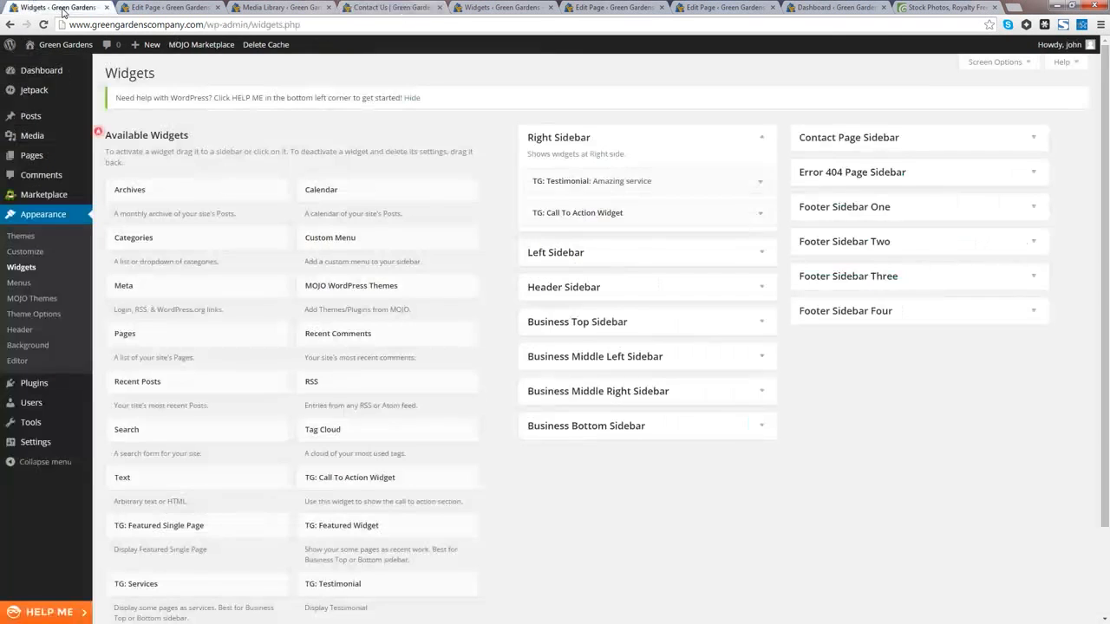
# Step: Search the plugin directory for 'Contact Form 7' under Plugins > Add New
pyautogui.click(32, 75)
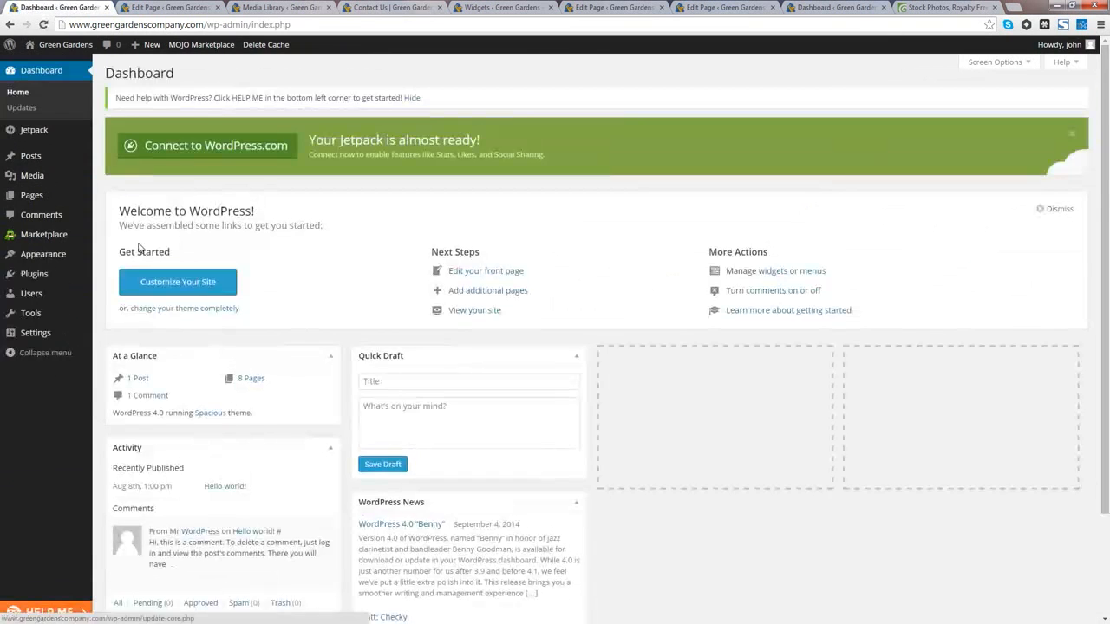
pyautogui.moveTo(34, 276)
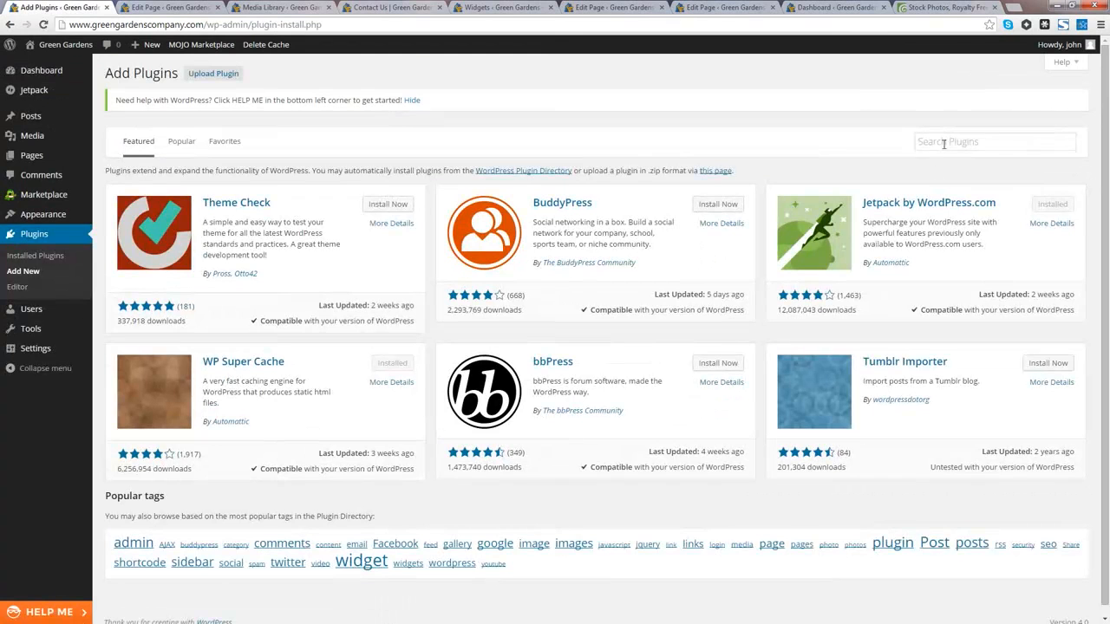
pyautogui.click(943, 144)
pyautogui.write('Contact Form 7')
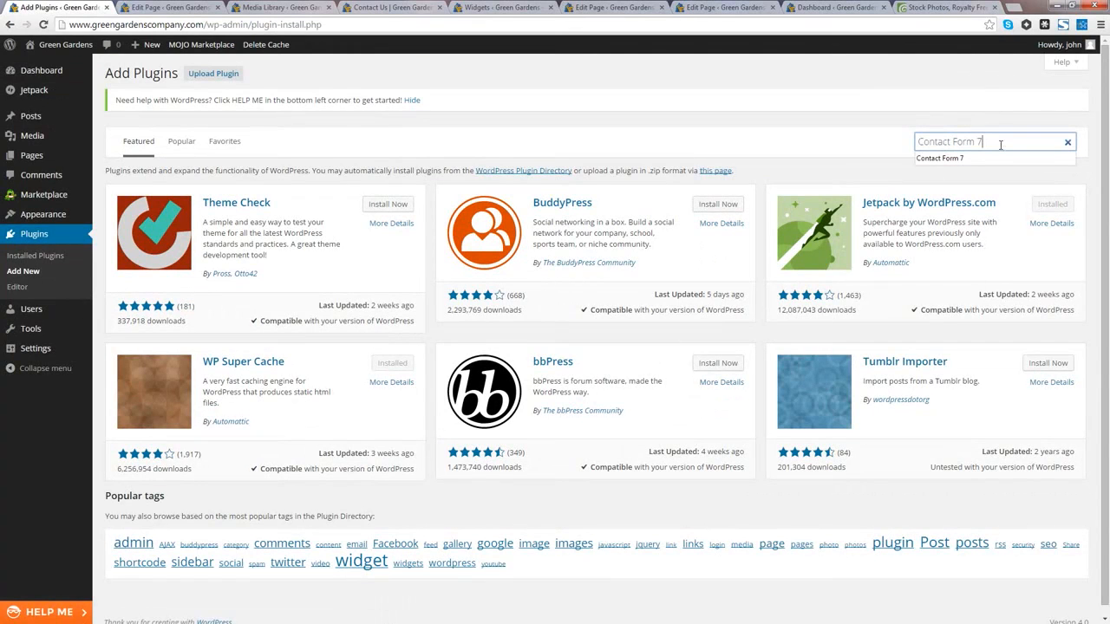
pyautogui.press('Return')
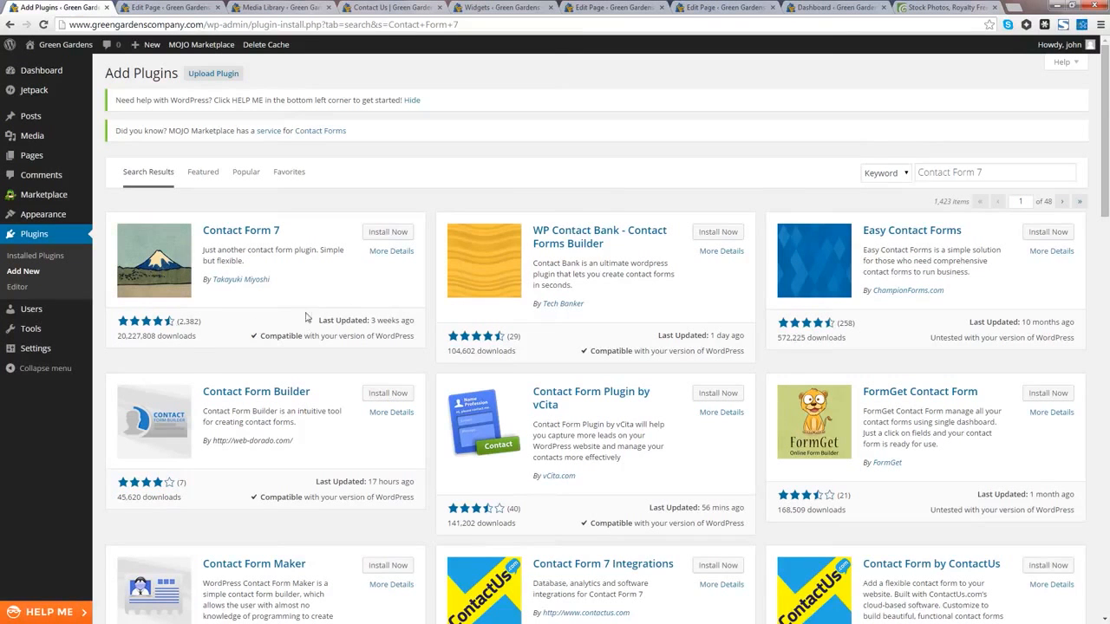
# Step: Install Contact Form 7 3.9.3, confirm the install, and activate the plugin
pyautogui.click(386, 233)
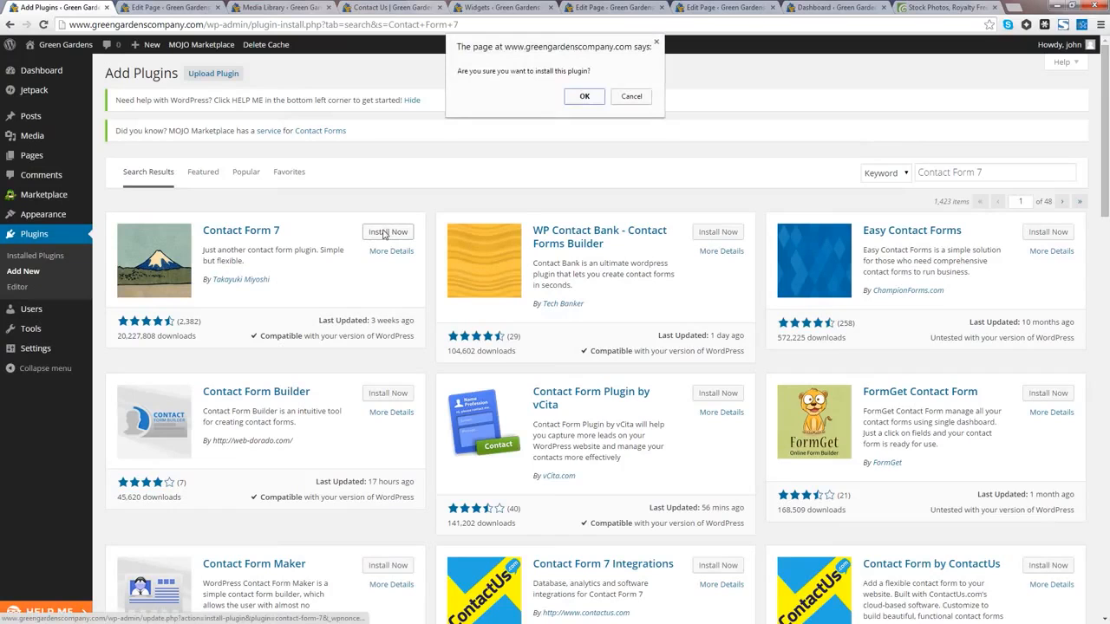
pyautogui.click(585, 97)
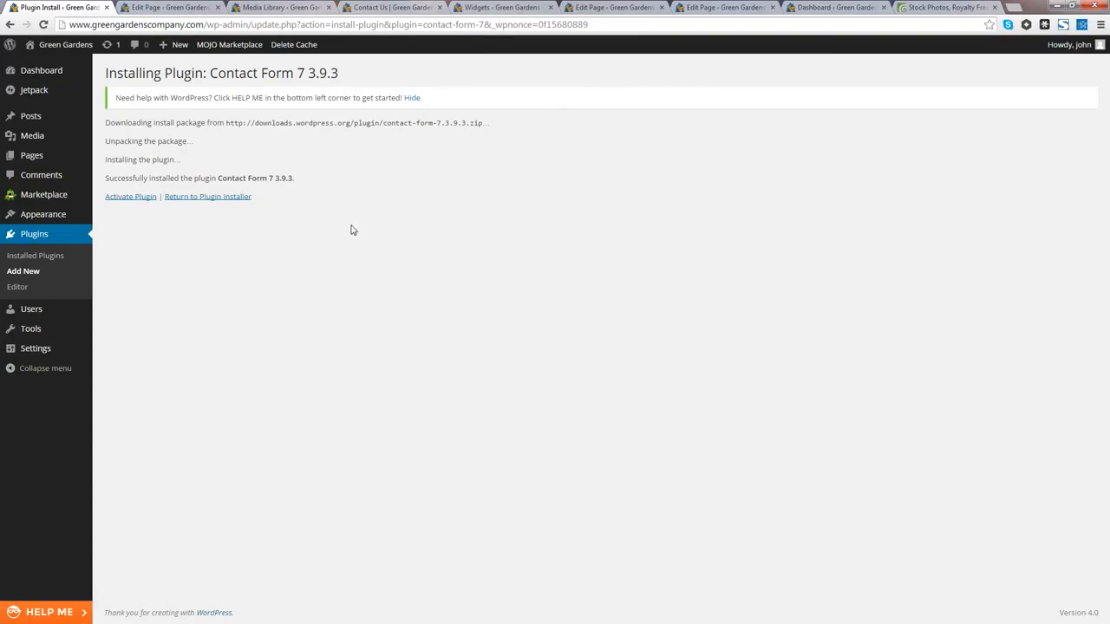
pyautogui.click(134, 202)
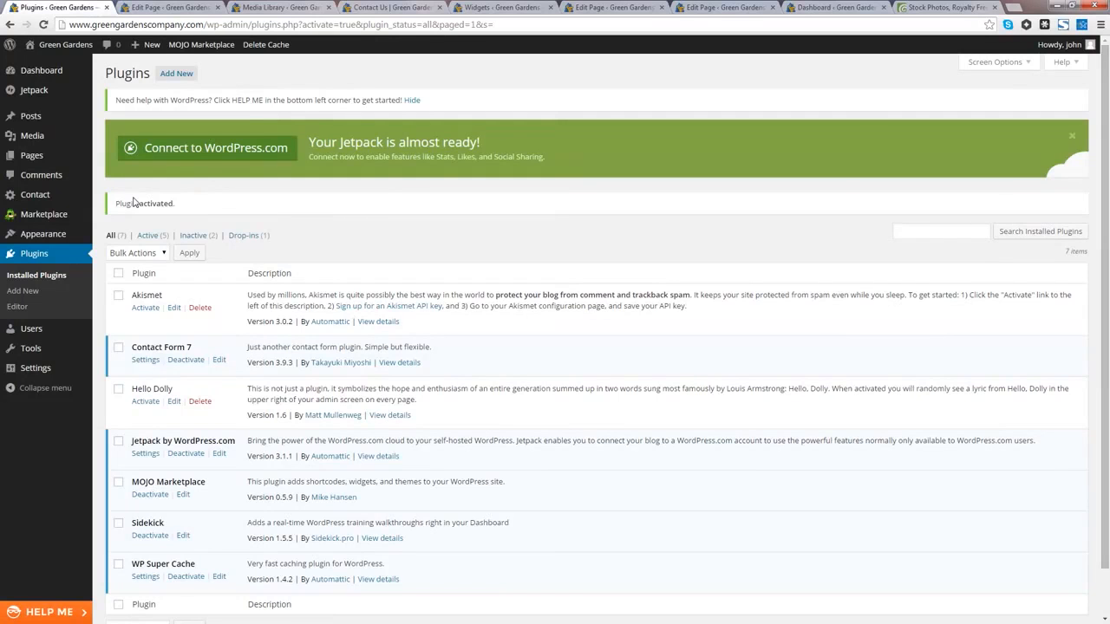
# Step: Reach Contact Form 7's Contact Forms list, showing Contact form 1, via Installed Plugins > Settings
pyautogui.click(146, 361)
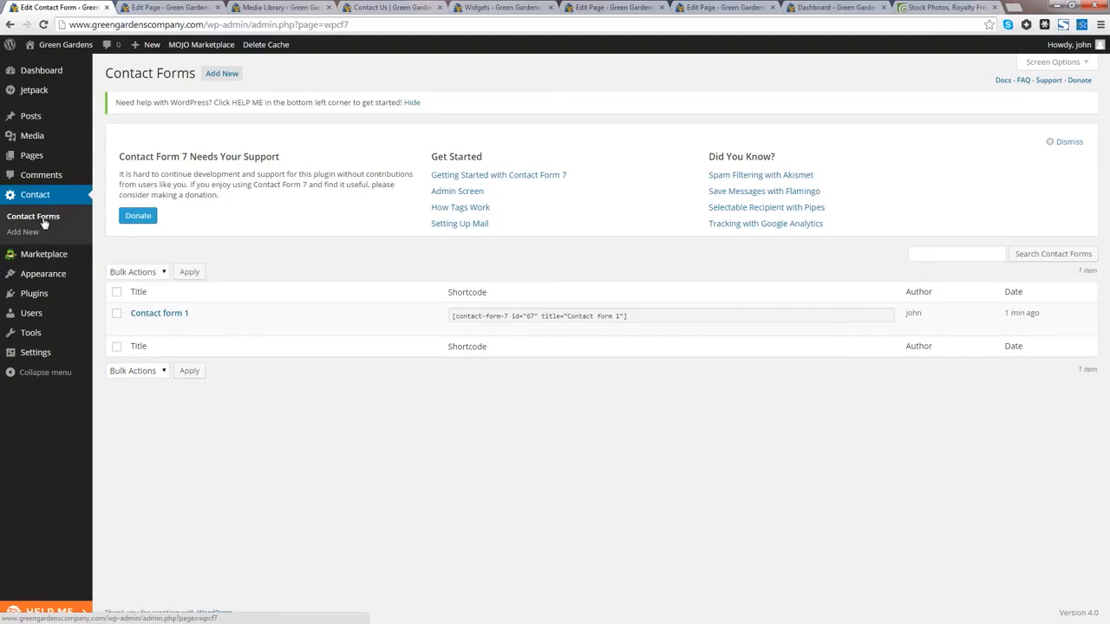
pyautogui.moveTo(42, 159)
pyautogui.moveTo(38, 274)
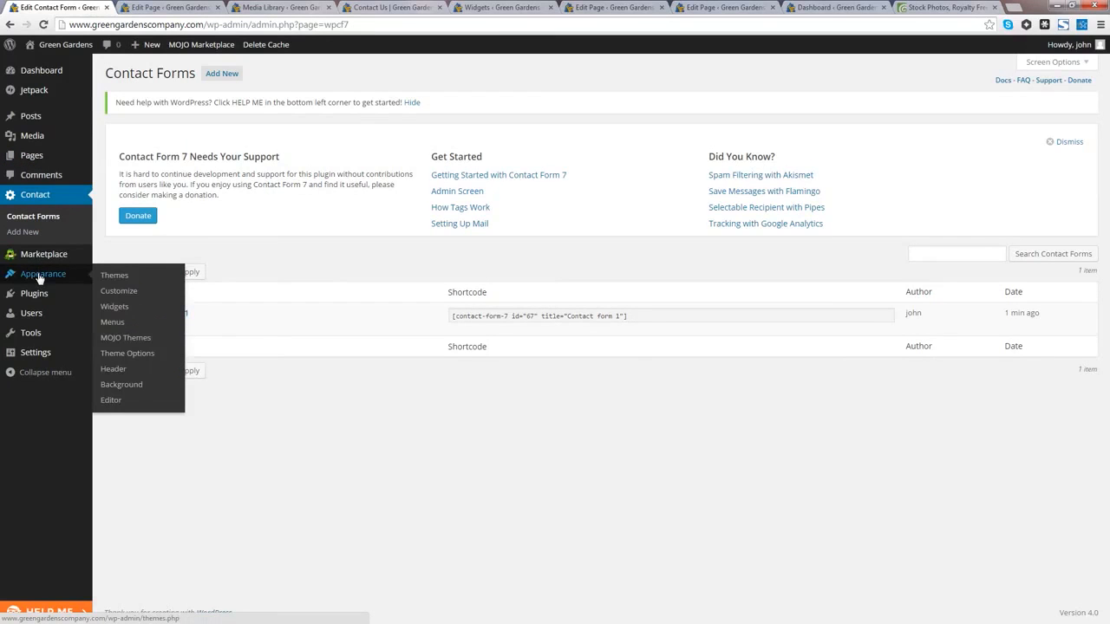
pyautogui.moveTo(47, 295)
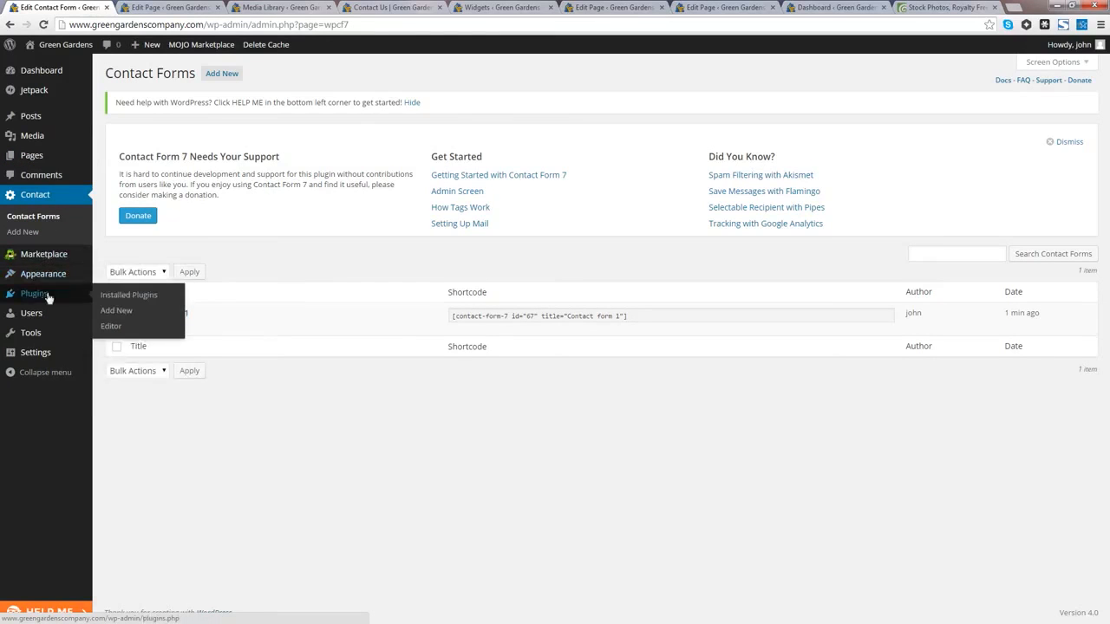
pyautogui.click(126, 296)
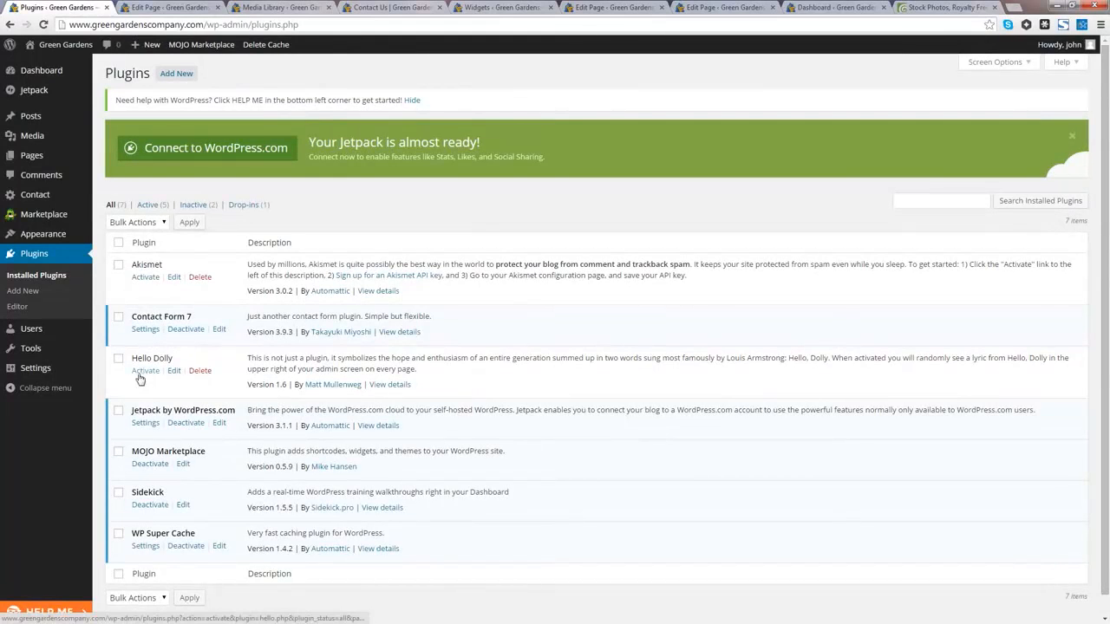
pyautogui.scroll(-1, 165, 386)
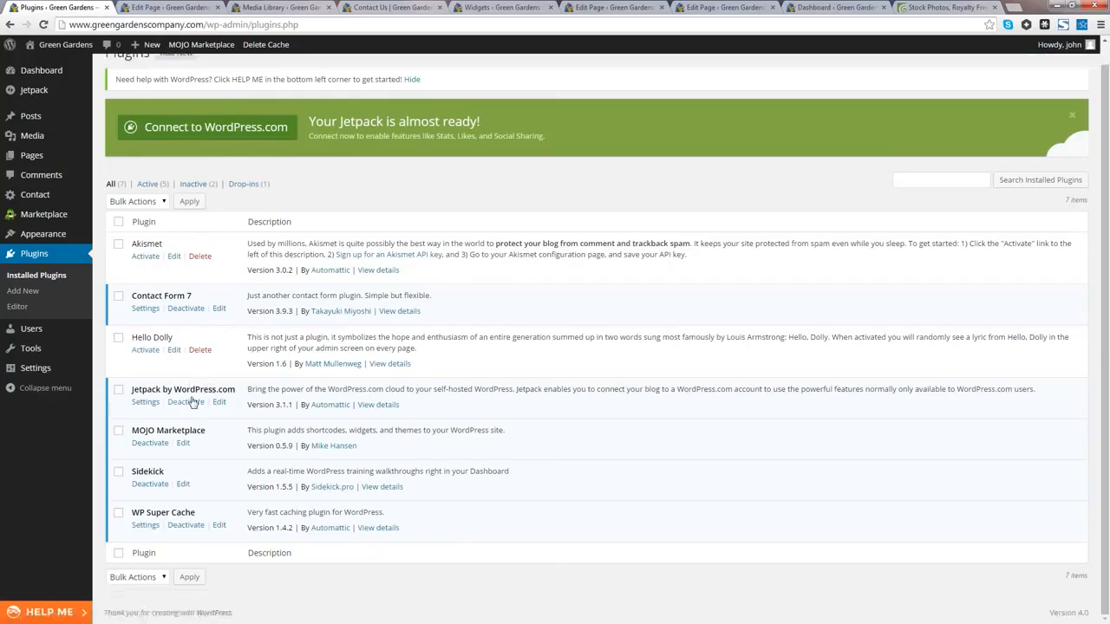
pyautogui.scroll(1, 167, 392)
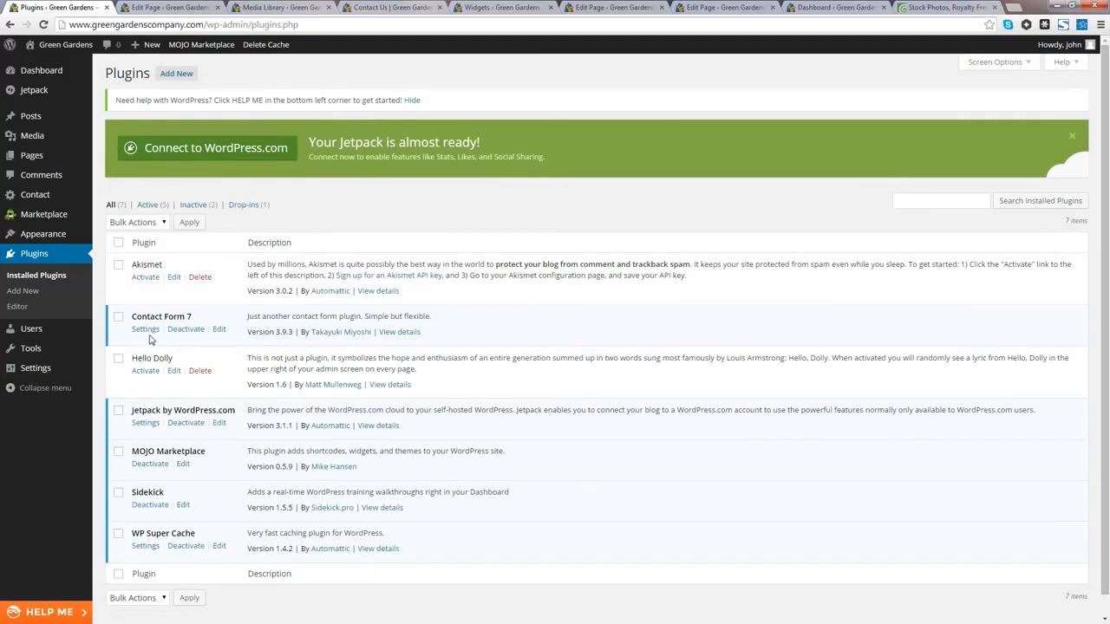
pyautogui.click(146, 330)
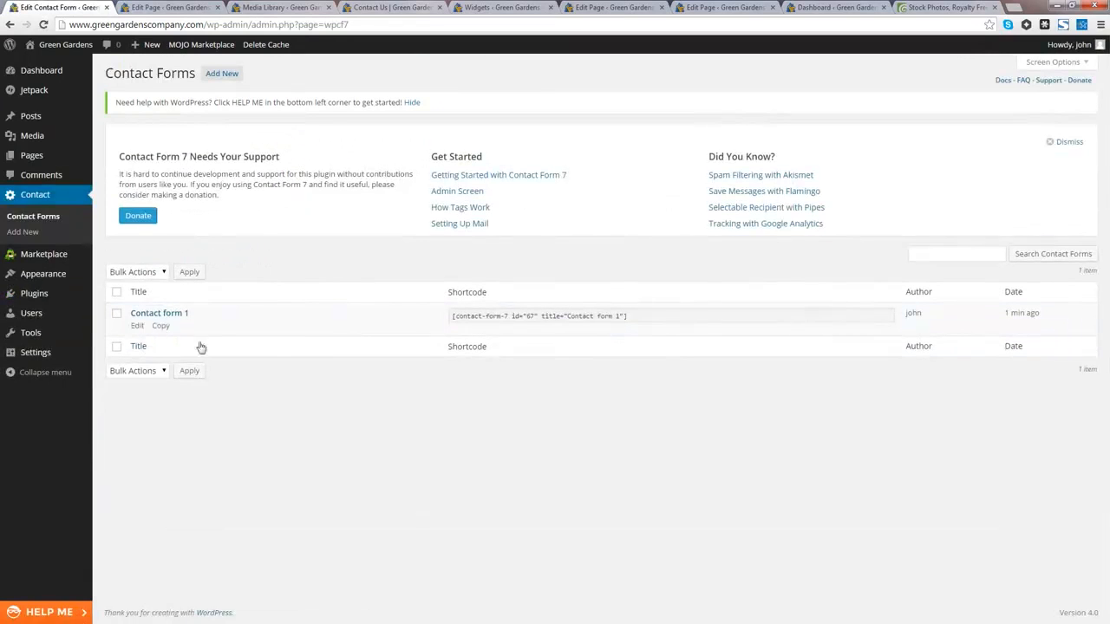
# Step: Open Contact form 1 for editing and review its form field markup
pyautogui.click(171, 315)
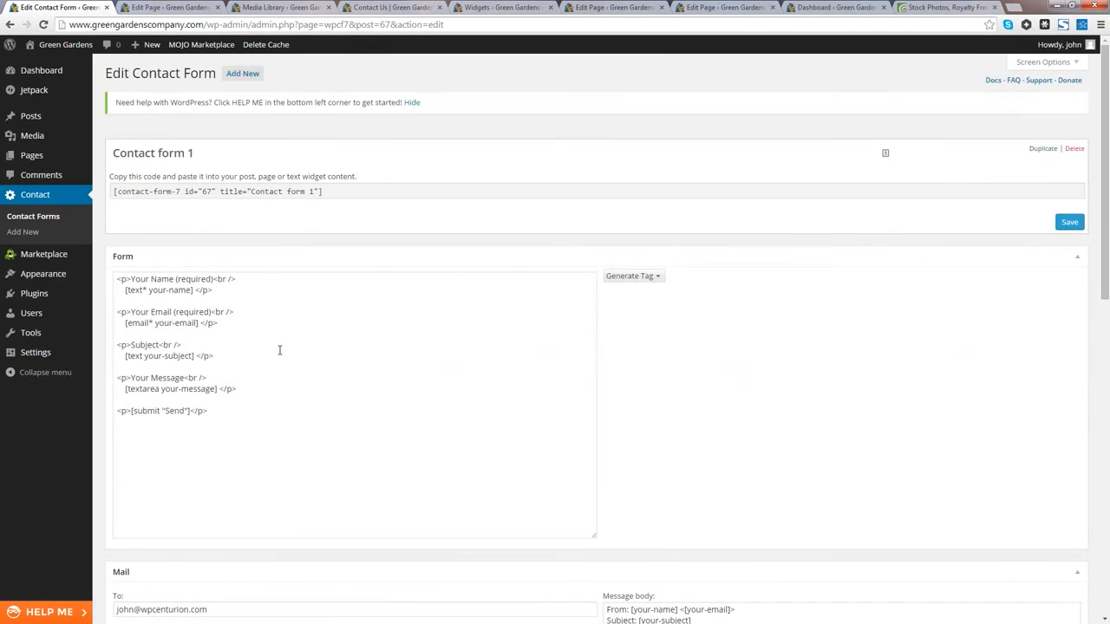
pyautogui.scroll(-1, 279, 349)
pyautogui.scroll(-5, 279, 350)
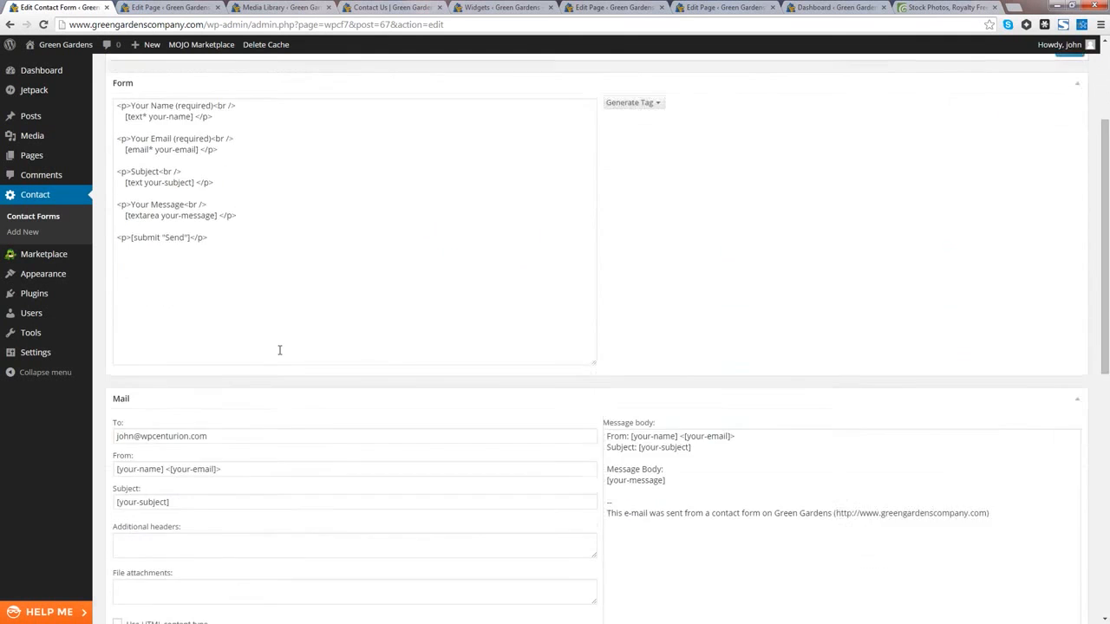
pyautogui.scroll(-5, 279, 349)
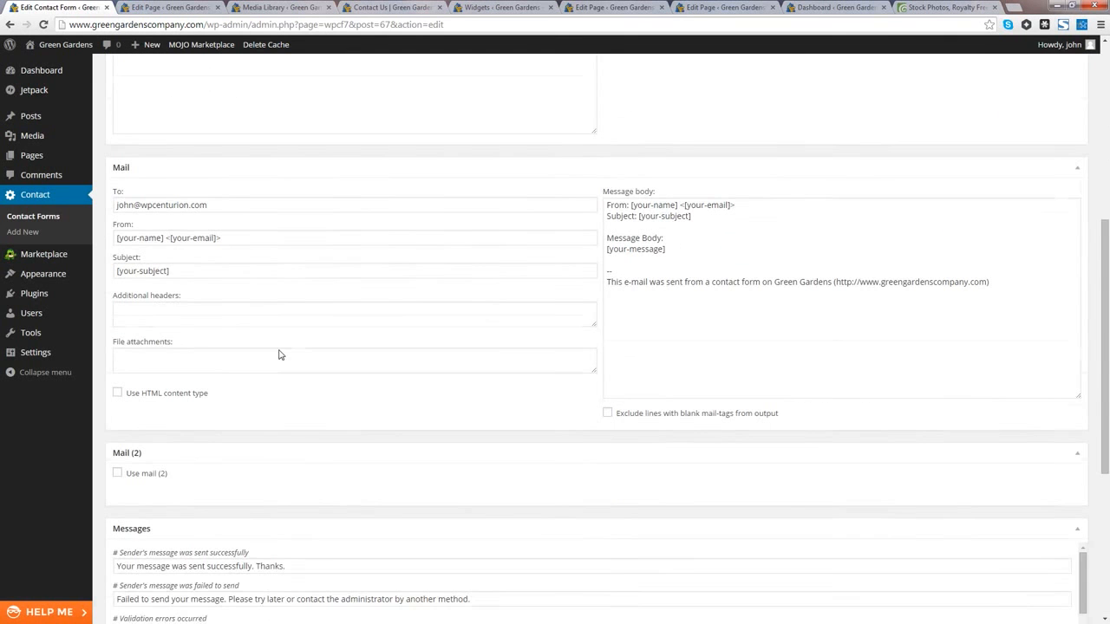
pyautogui.scroll(11, 279, 351)
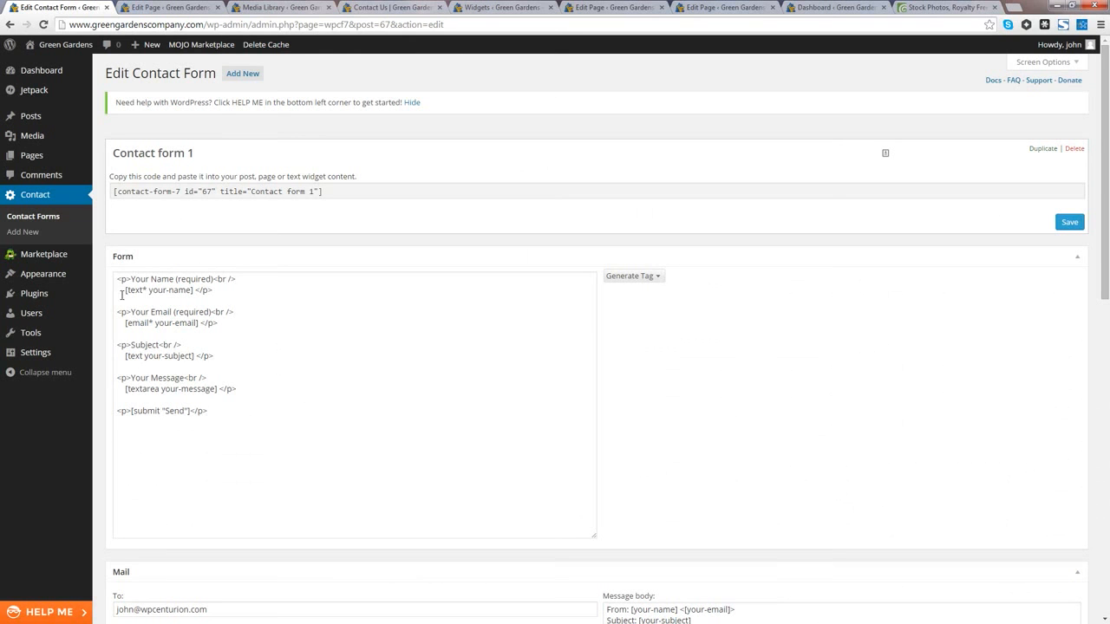
pyautogui.moveTo(119, 283); pyautogui.dragTo(231, 414)
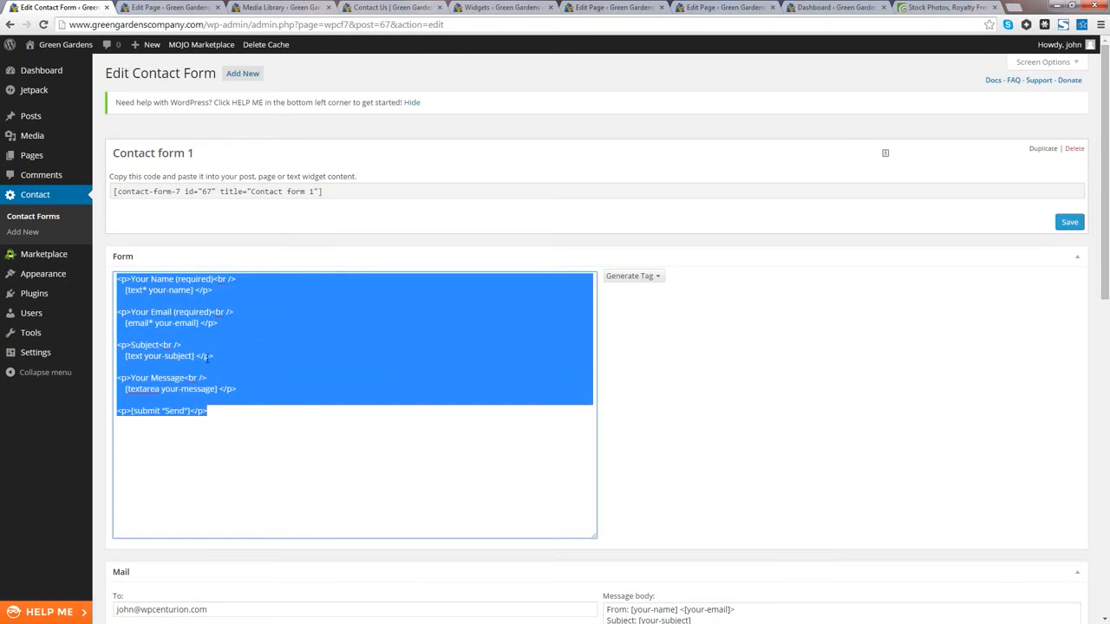
pyautogui.click(233, 330)
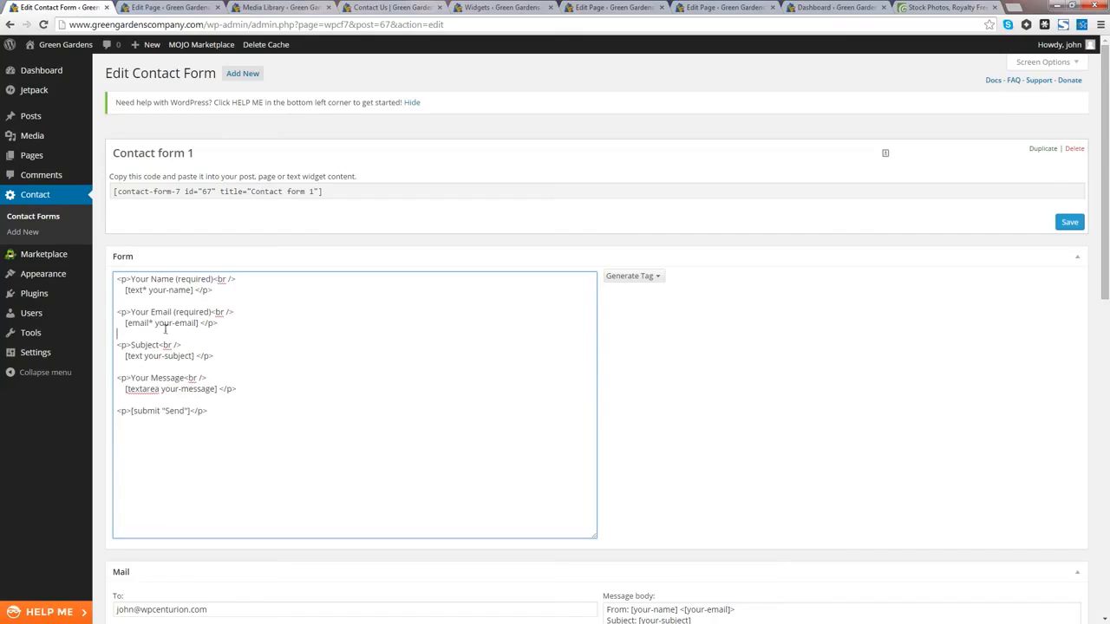
# Step: Check the Mail section's To recipient address and save Contact form 1
pyautogui.scroll(-3, 192, 351)
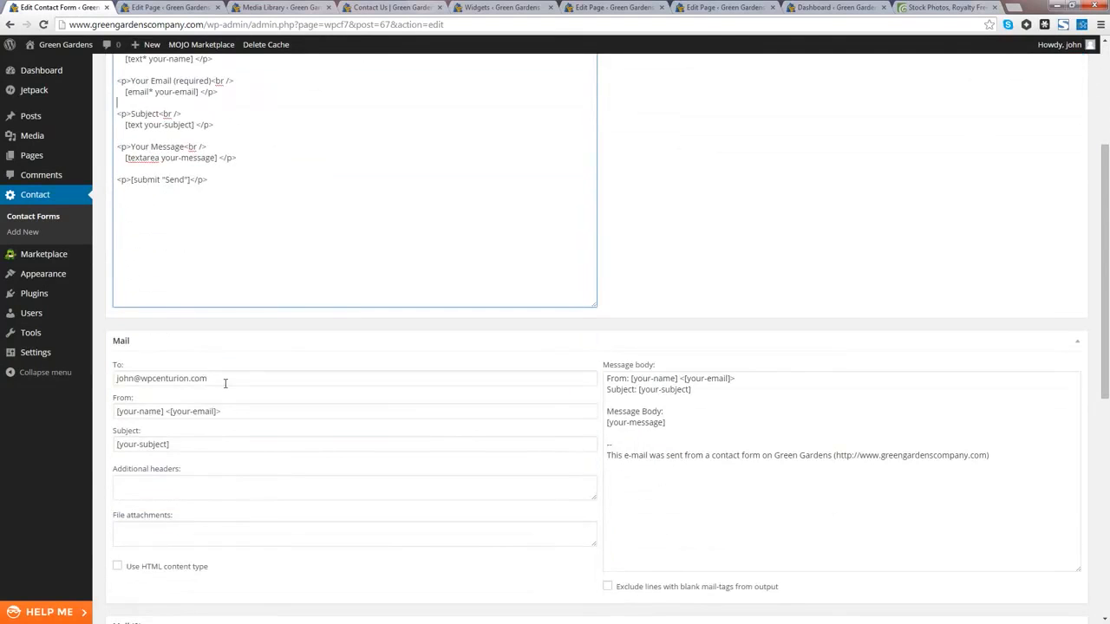
pyautogui.click(224, 383)
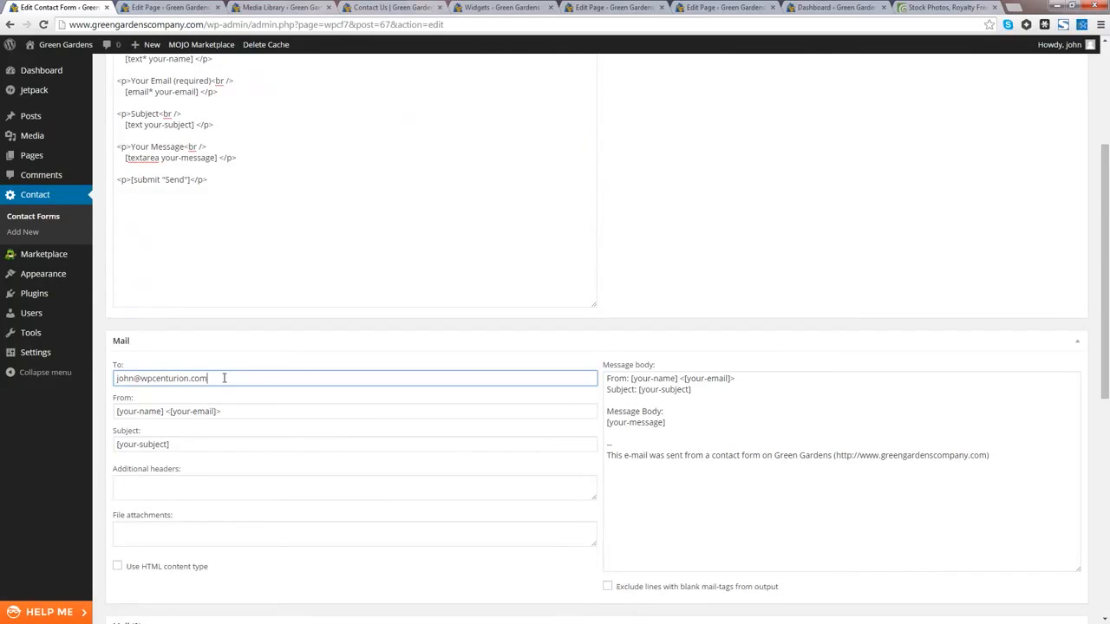
pyautogui.moveTo(223, 379); pyautogui.dragTo(75, 368)
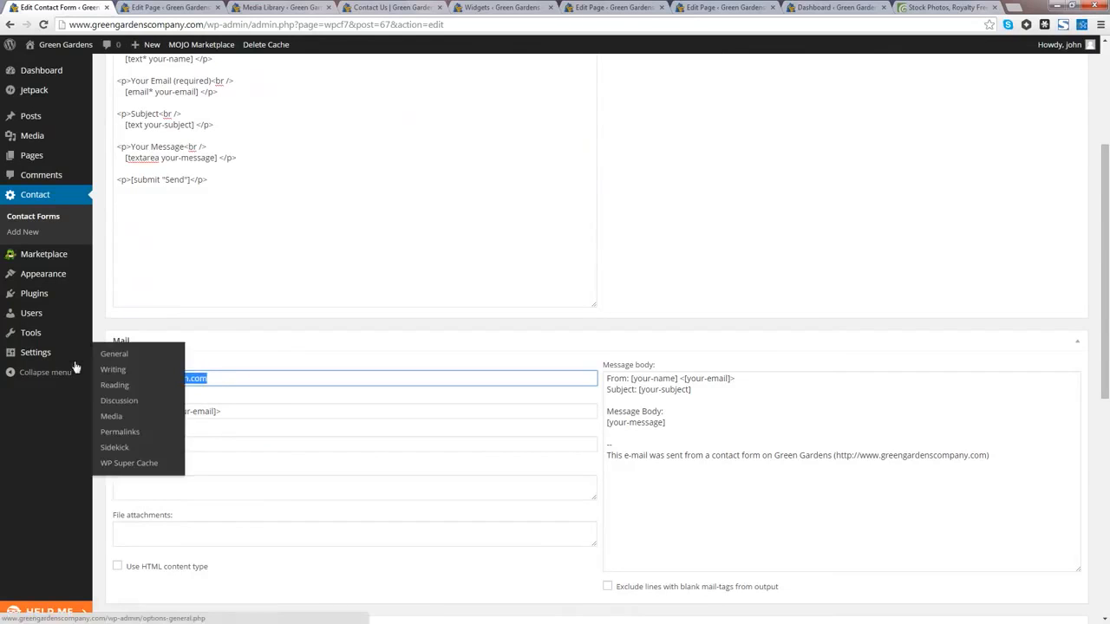
pyautogui.click(266, 406)
pyautogui.click(228, 383)
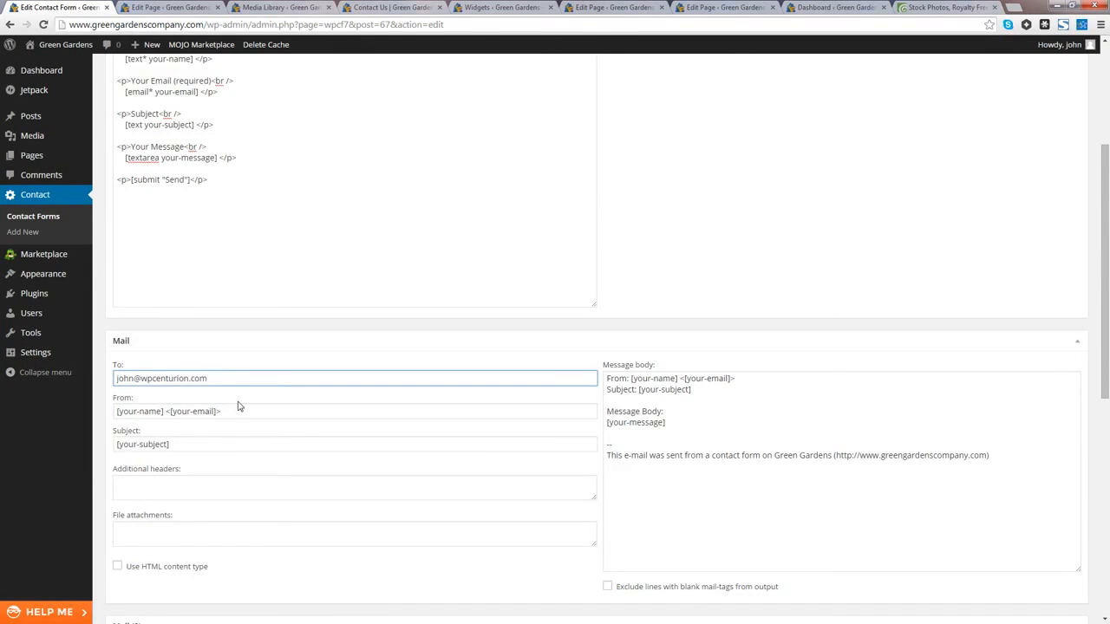
pyautogui.scroll(-10, 239, 406)
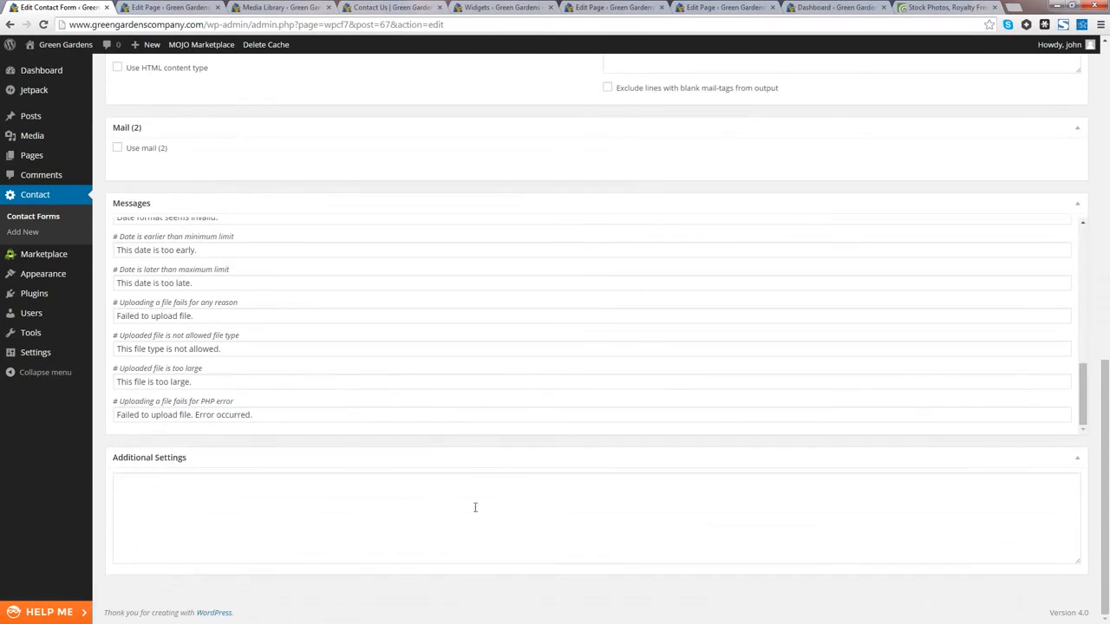
pyautogui.scroll(15, 449, 491)
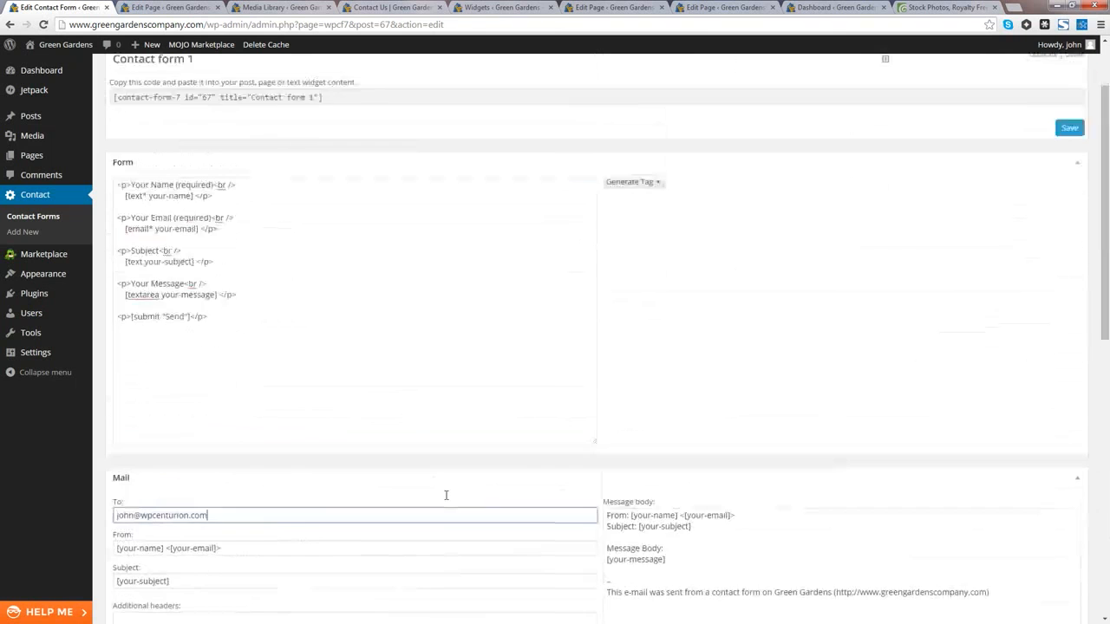
pyautogui.click(1069, 222)
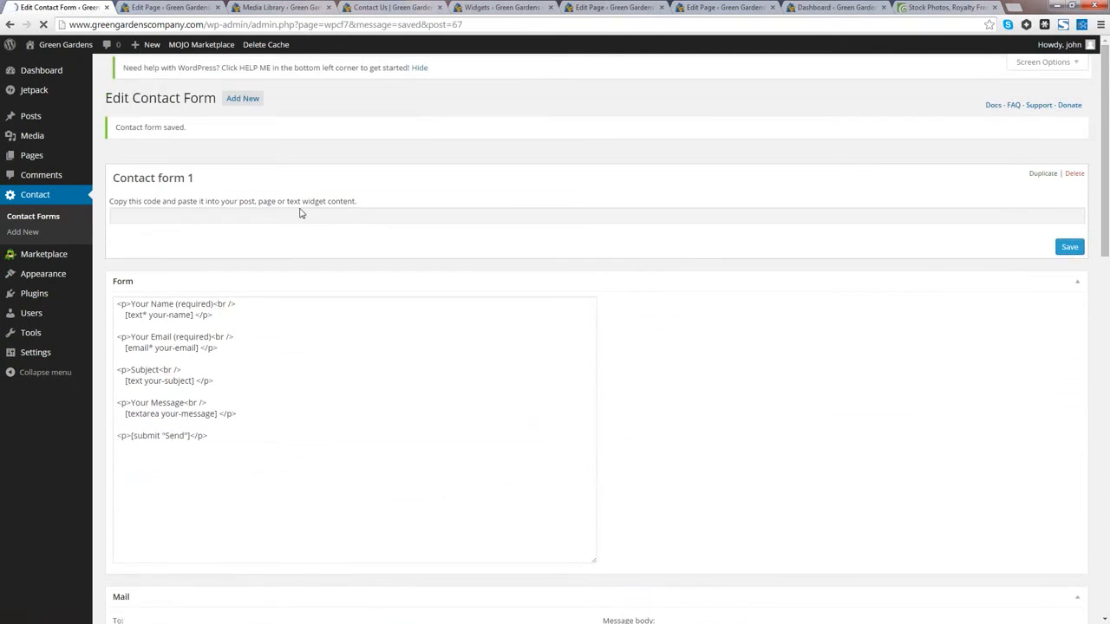
# Step: Paste the [contact-form-7 id="67" title="Contact form 1"] shortcode below the Contact Us text and update the page
pyautogui.click(327, 225)
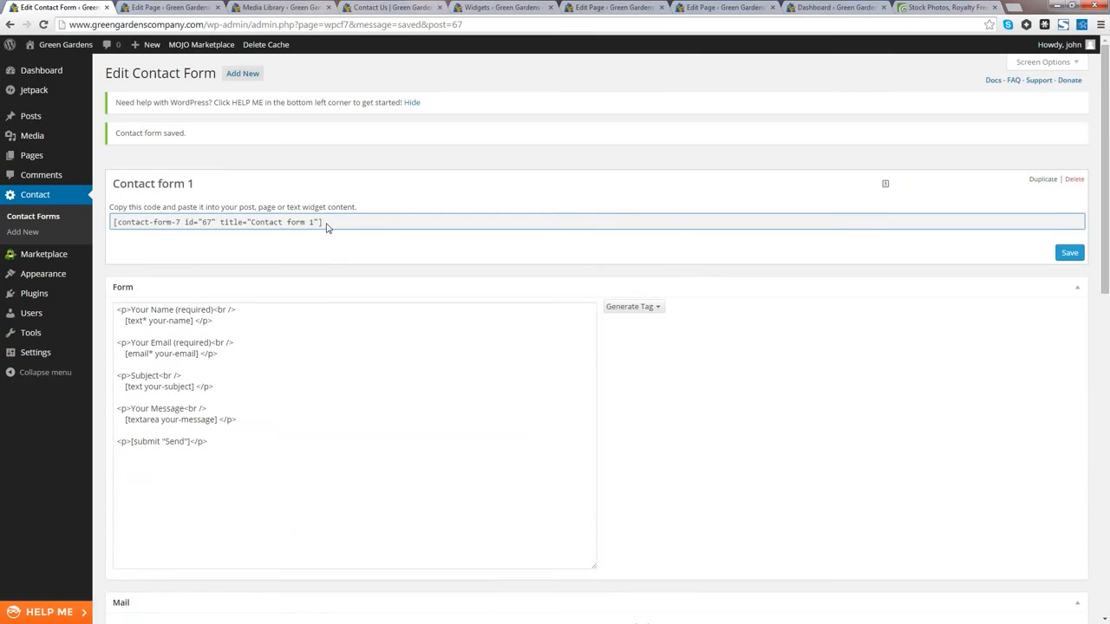
pyautogui.moveTo(329, 225); pyautogui.dragTo(113, 223)
pyautogui.hotkey('ctrl', 'c')
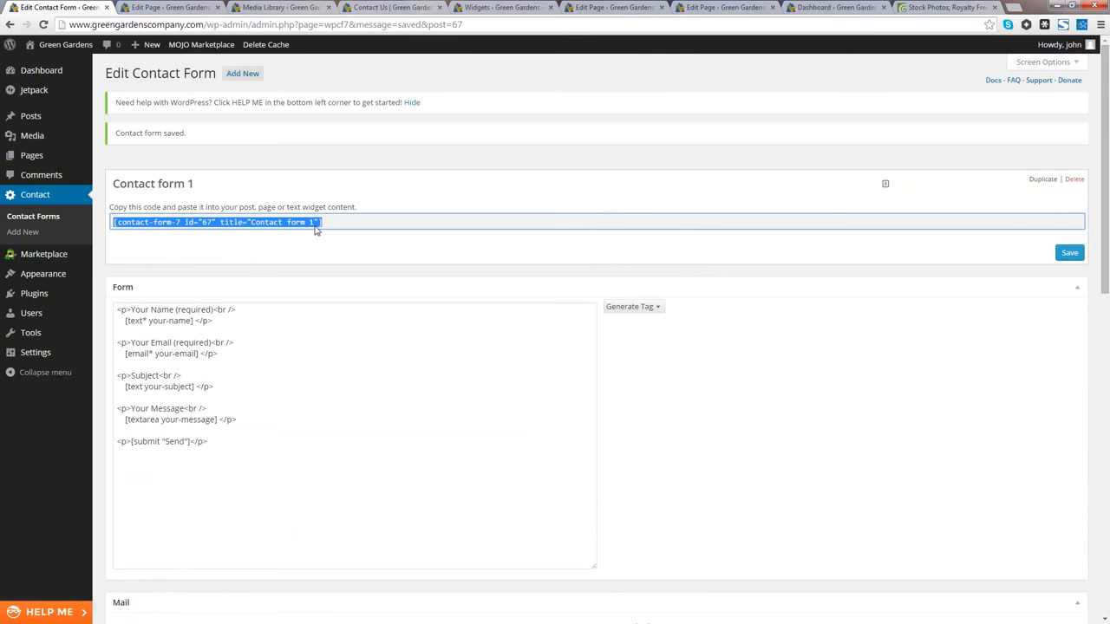
pyautogui.click(368, 9)
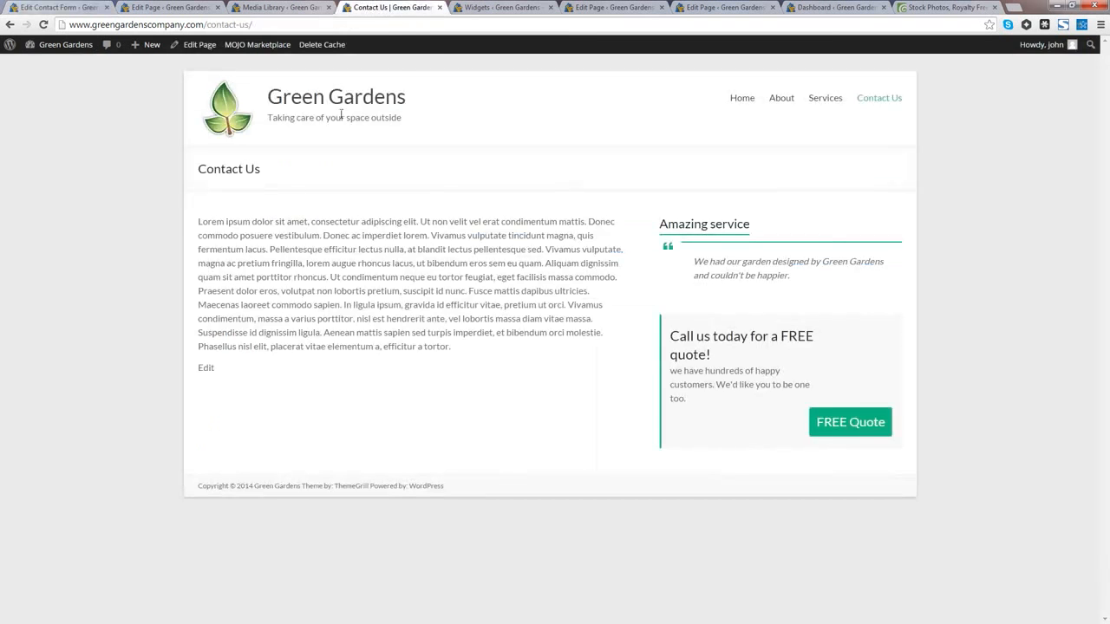
pyautogui.click(198, 45)
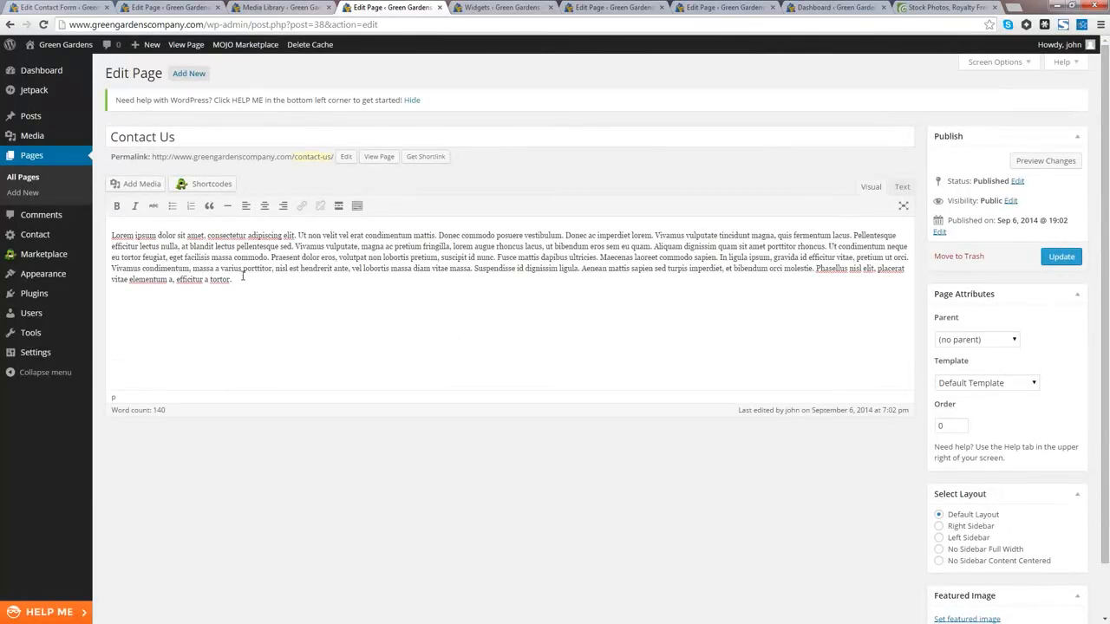
pyautogui.hotkey('ctrl', 'v')
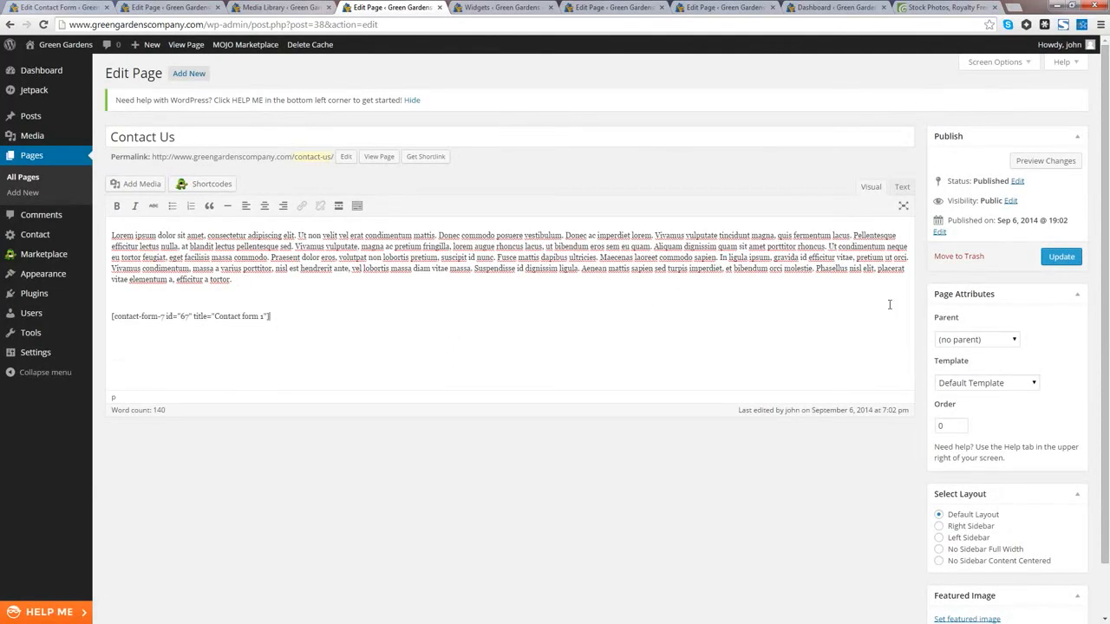
pyautogui.click(1063, 257)
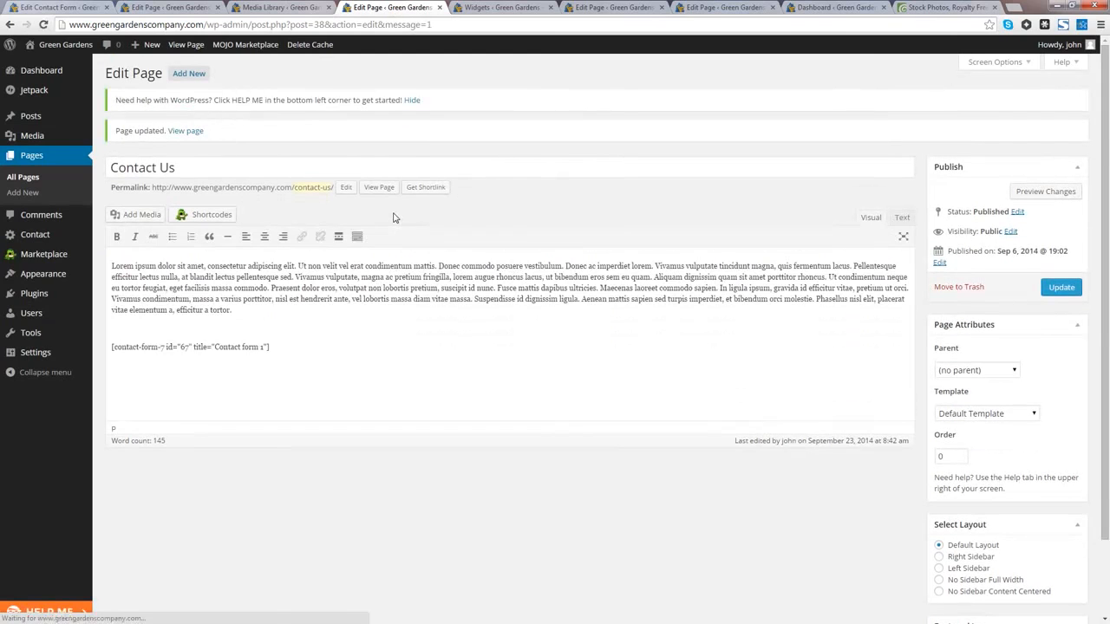
# Step: Open the live Contact Us page and scroll down to the contact form fields
pyautogui.click(371, 187)
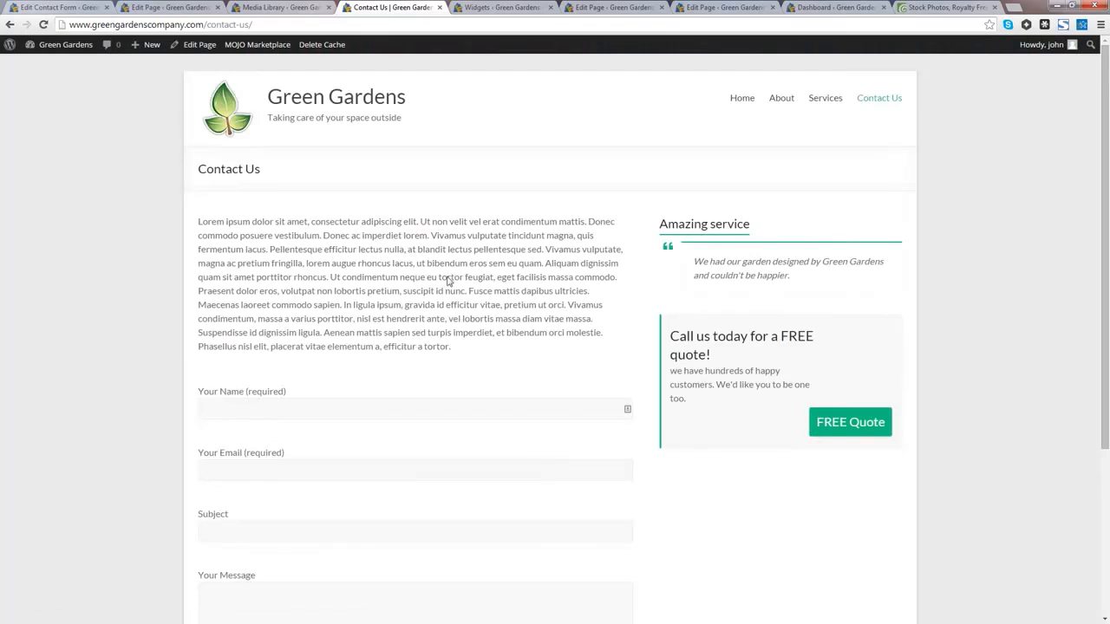
pyautogui.scroll(-3, 491, 289)
pyautogui.scroll(-2, 487, 288)
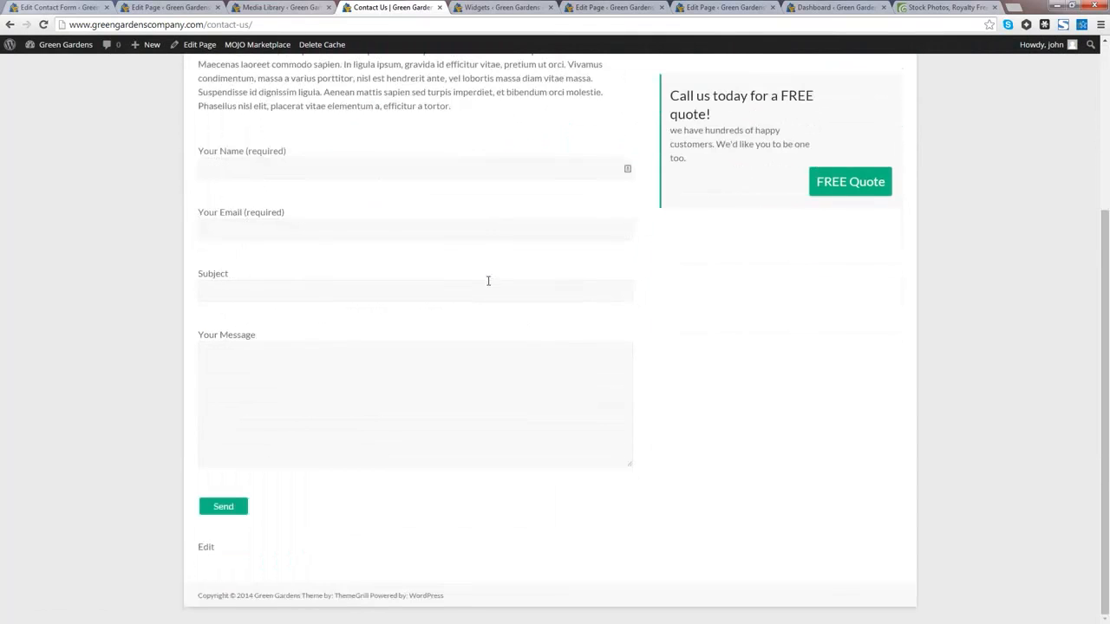
pyautogui.click(383, 366)
pyautogui.click(386, 294)
pyautogui.click(355, 231)
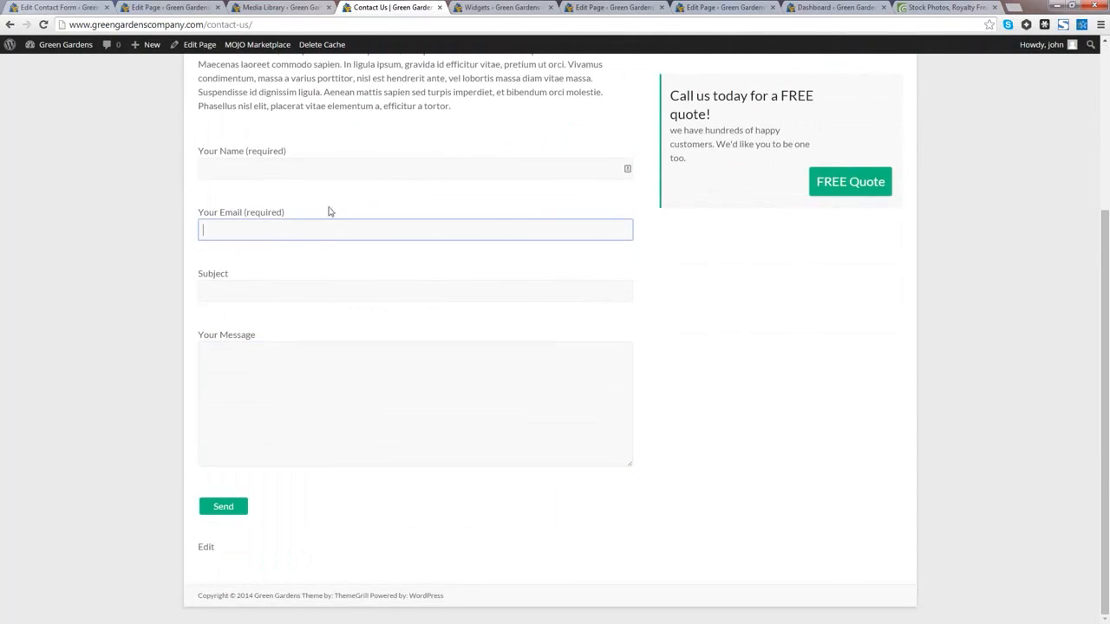
# Step: Fill in a name, an email, subject 'Hello' and message 'Can you give me a free quote', then send
pyautogui.click(304, 171)
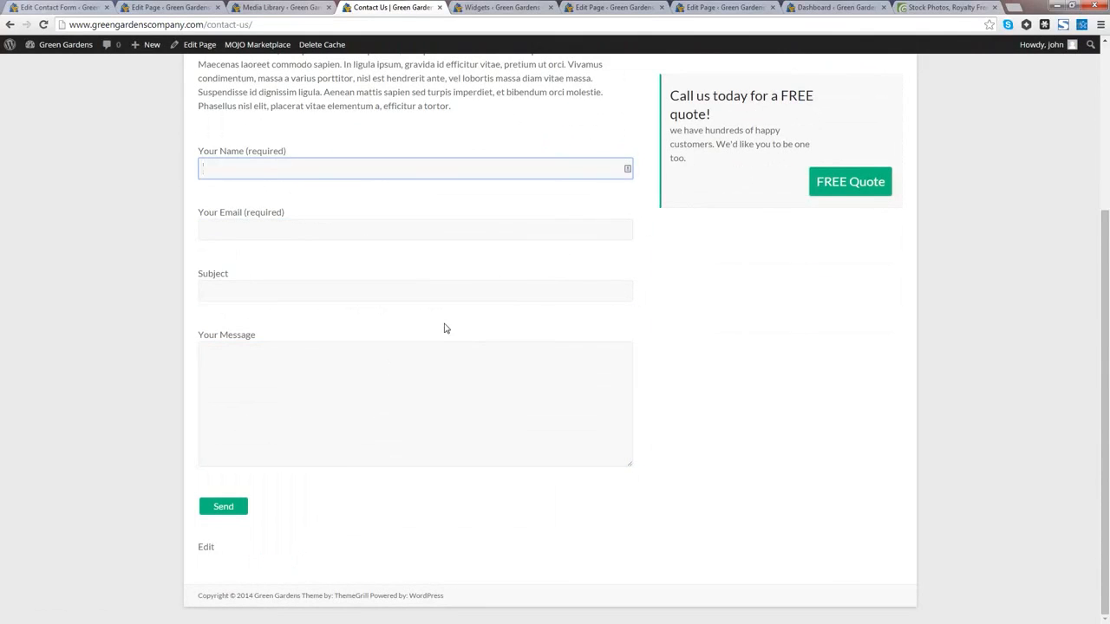
pyautogui.write('John')
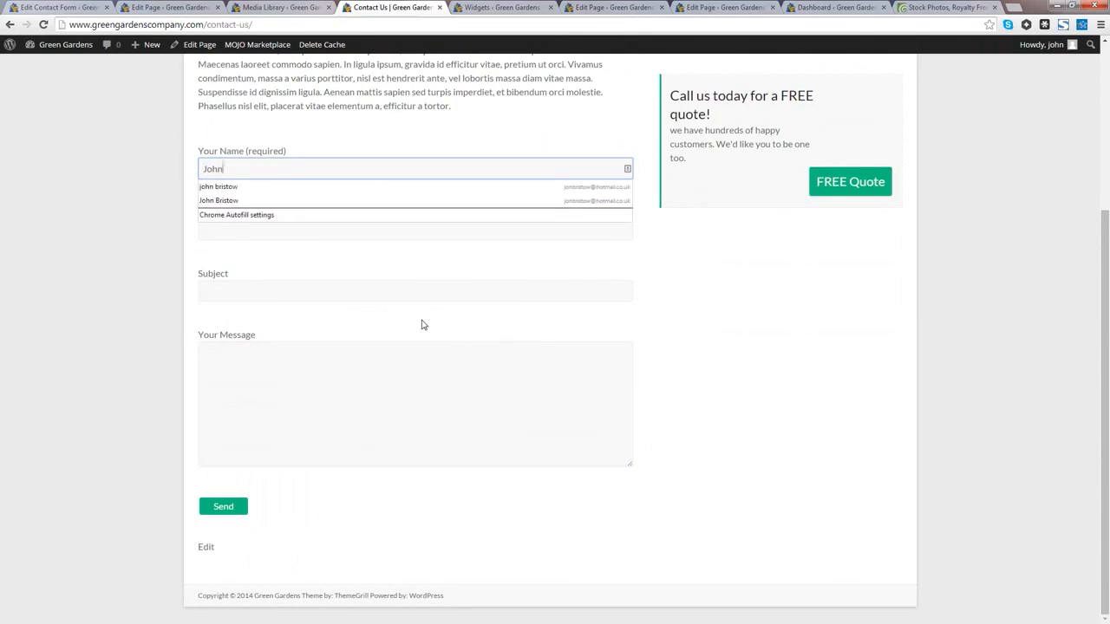
pyautogui.click(424, 325)
pyautogui.click(255, 231)
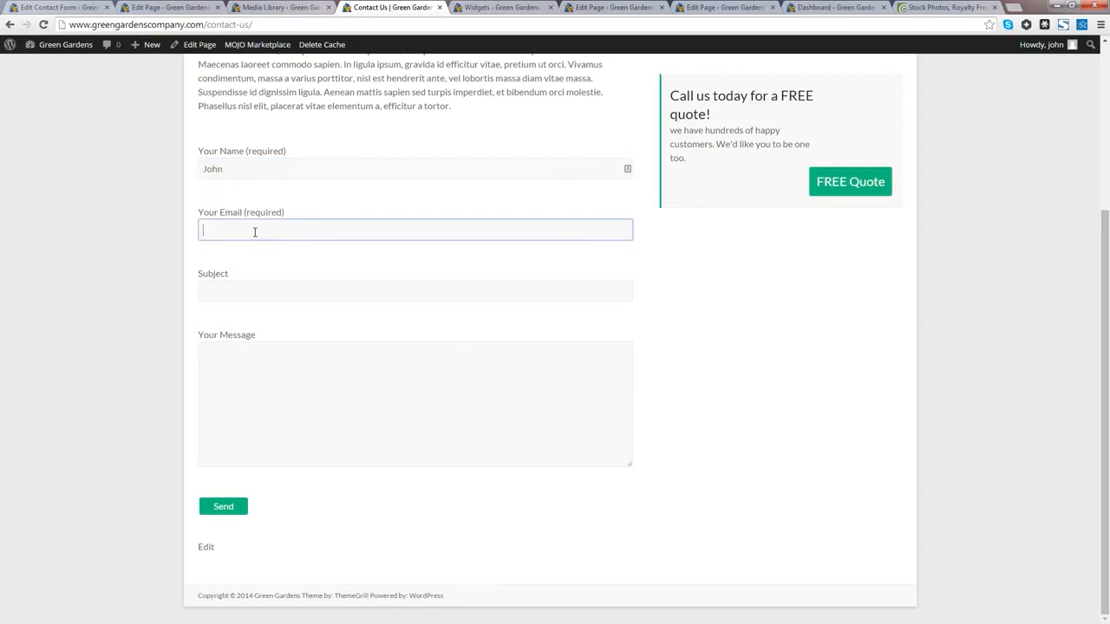
pyautogui.write('john@test.com')
pyautogui.click(247, 292)
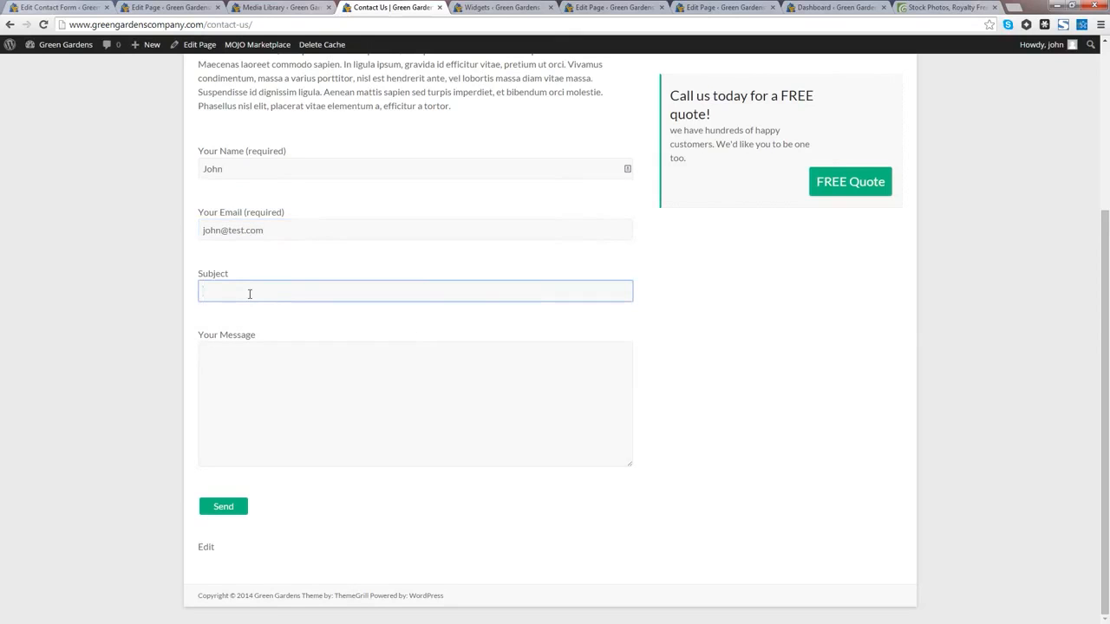
pyautogui.write('Hello')
pyautogui.press('Tab')
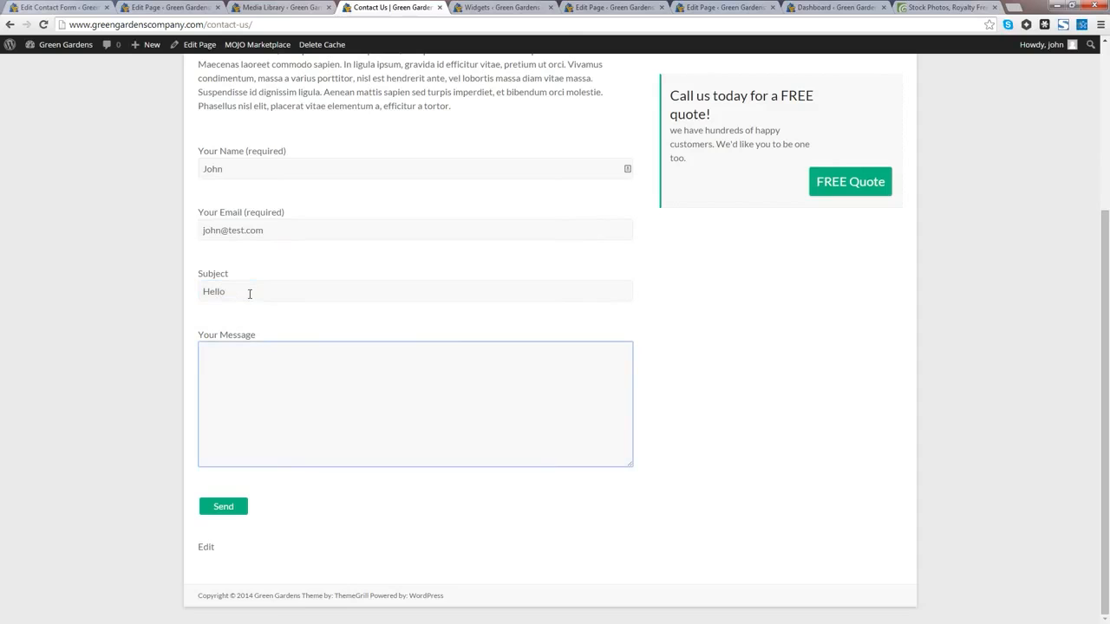
pyautogui.write('Can you give me a free quote')
pyautogui.click(230, 509)
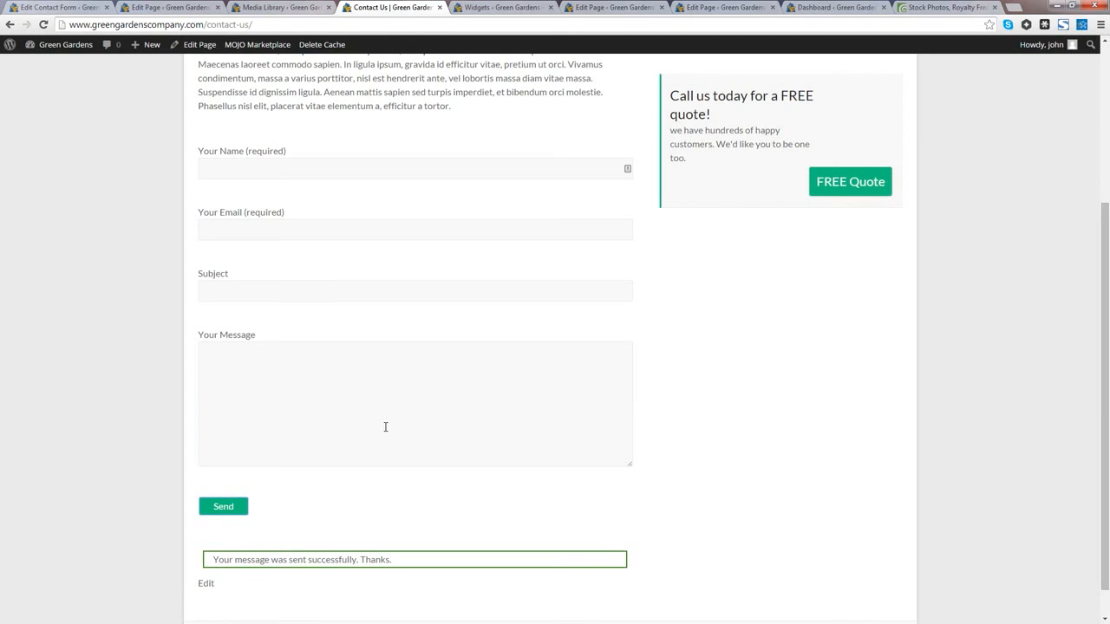
pyautogui.scroll(3, 385, 429)
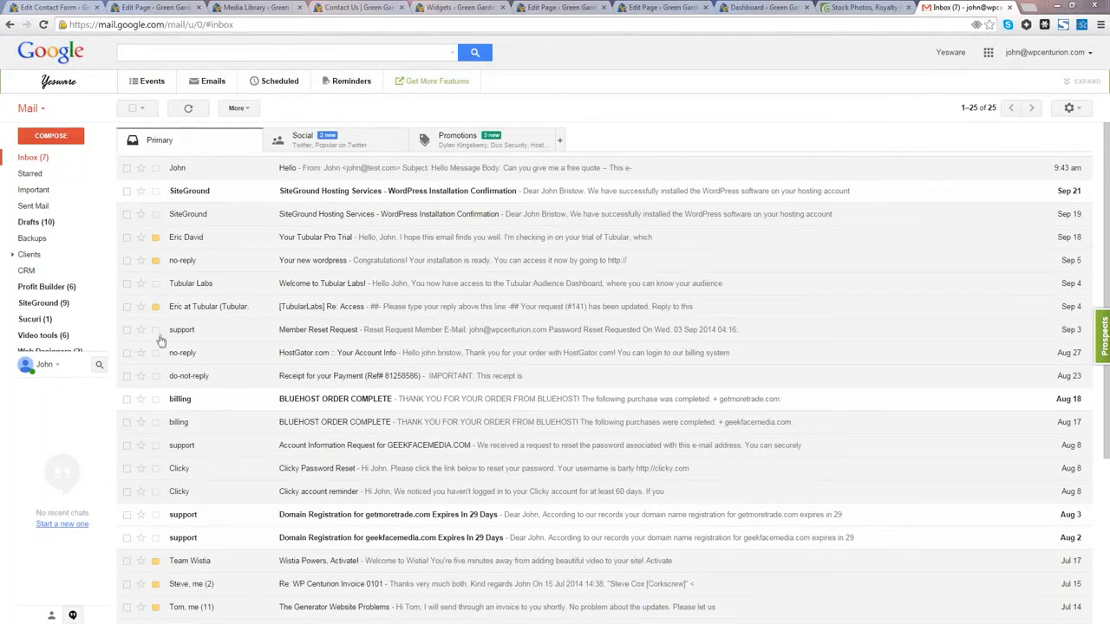
# Step: Open the 'Hello' test email in Gmail, start a reply, then return to the Contact Us page
pyautogui.moveTo(177, 173)
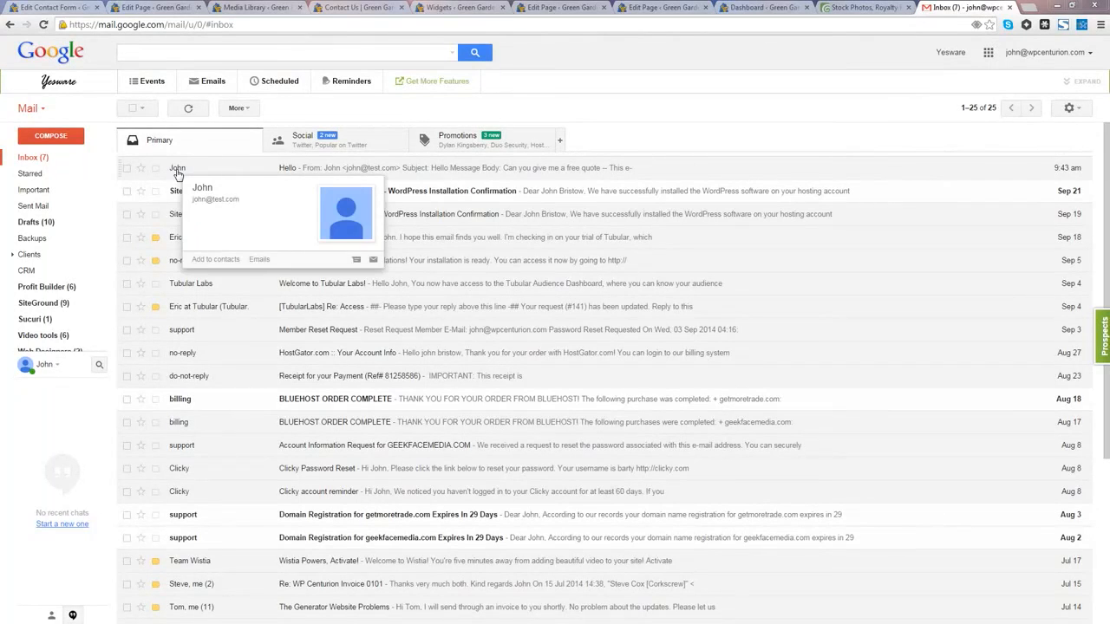
pyautogui.click(177, 172)
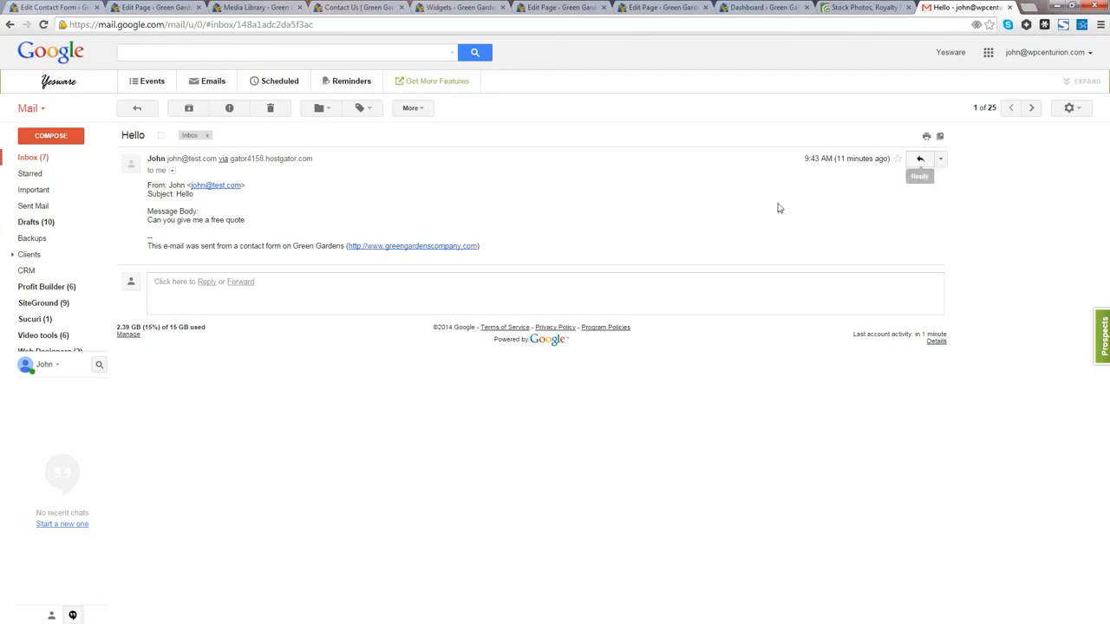
pyautogui.click(920, 158)
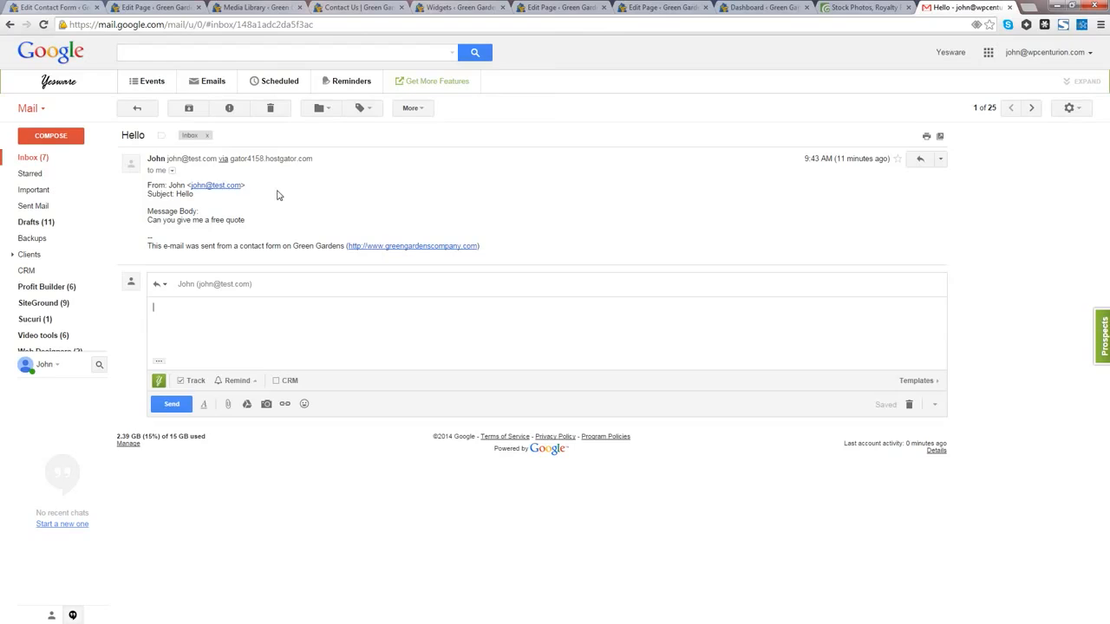
pyautogui.click(346, 10)
pyautogui.scroll(-5, 434, 376)
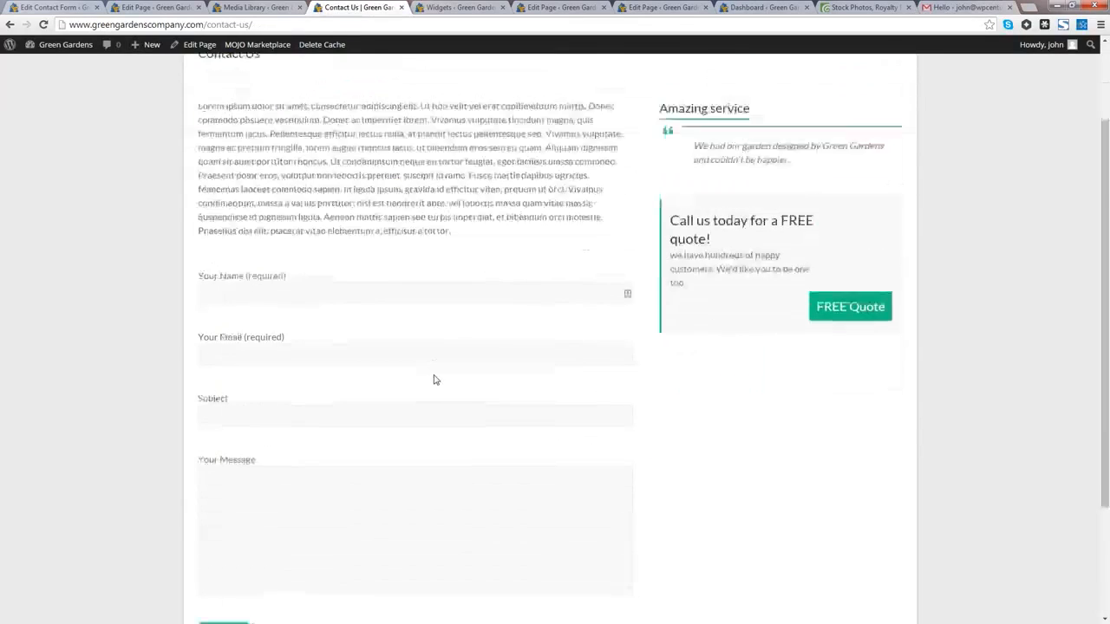